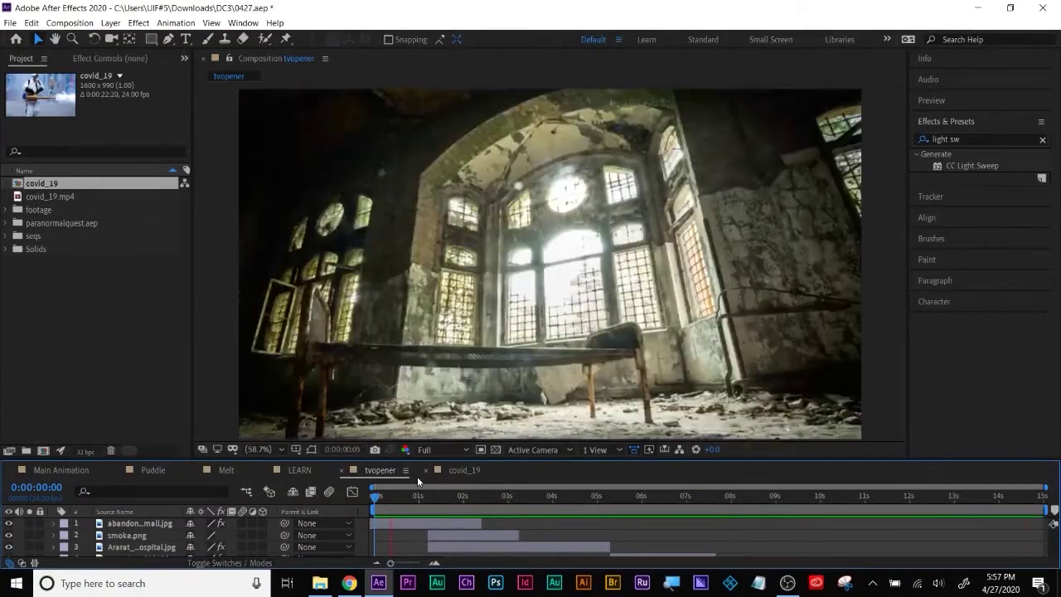
Step: Preview the tvopener composition's opening shots from the start of the timeline
key("space")
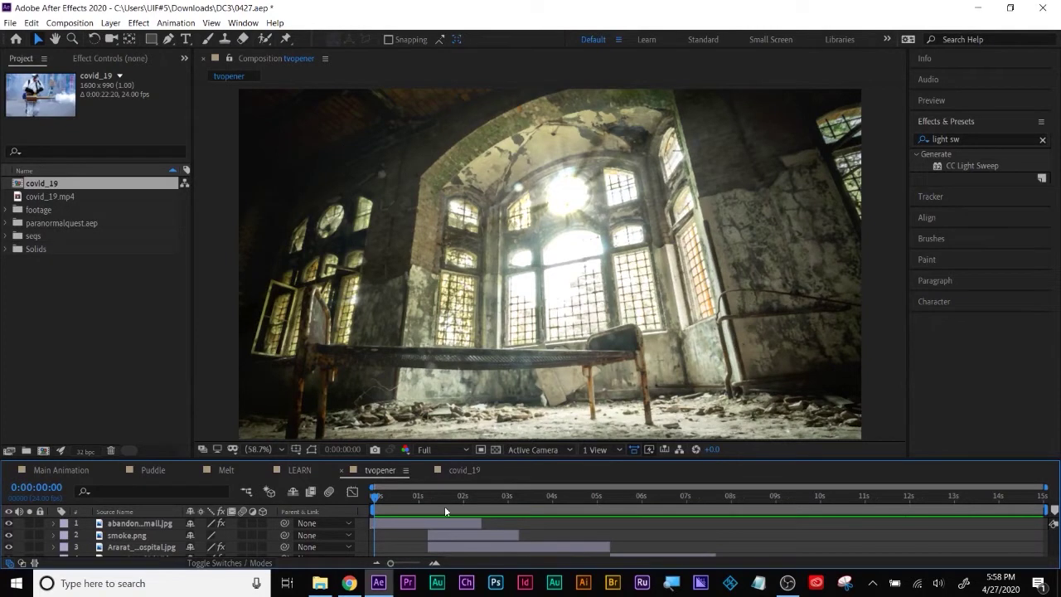
key("space")
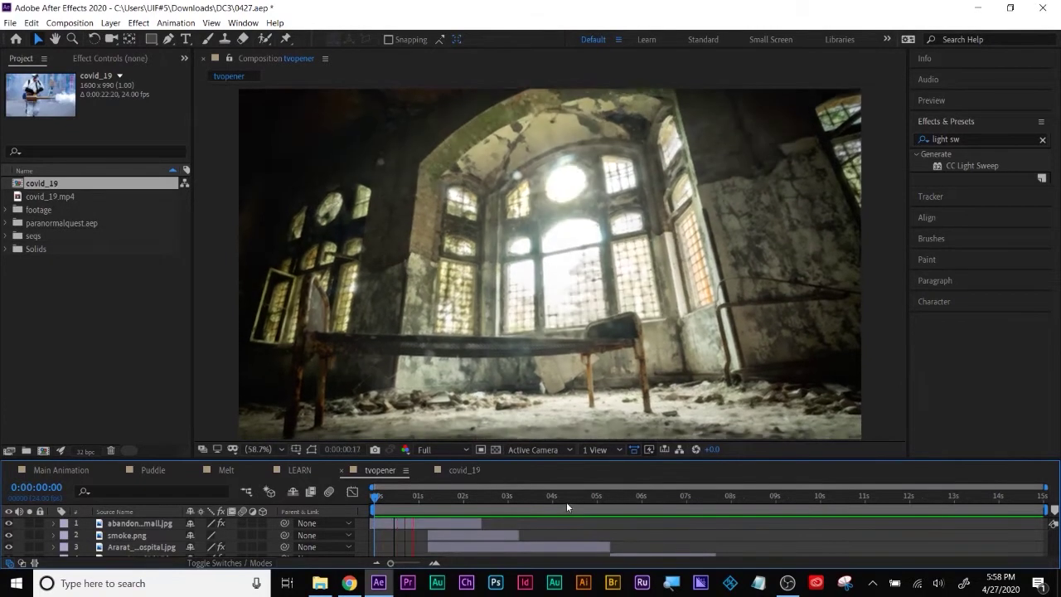
key("space")
key("space")
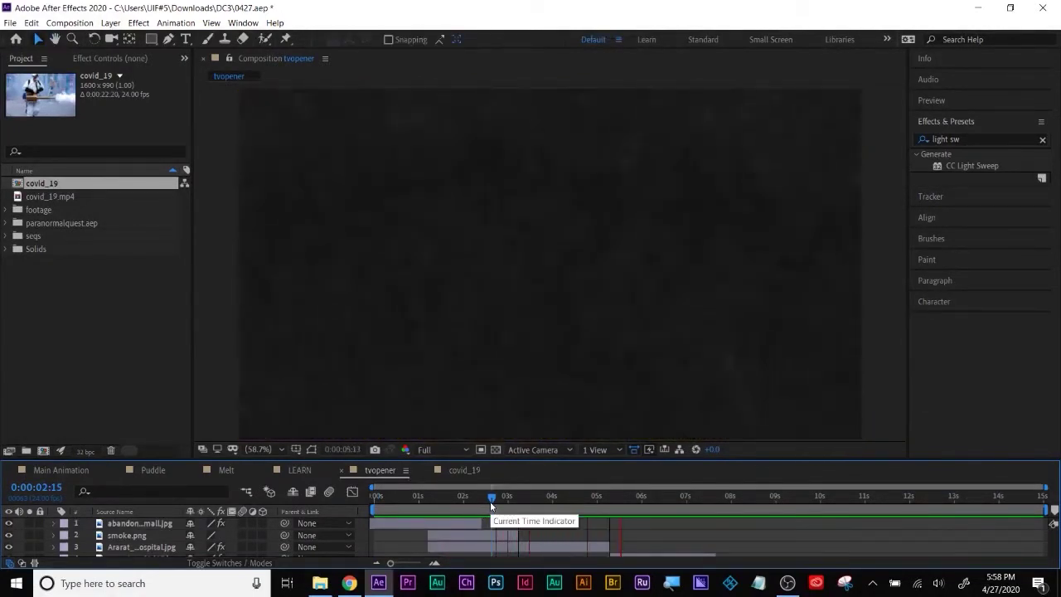
key("space")
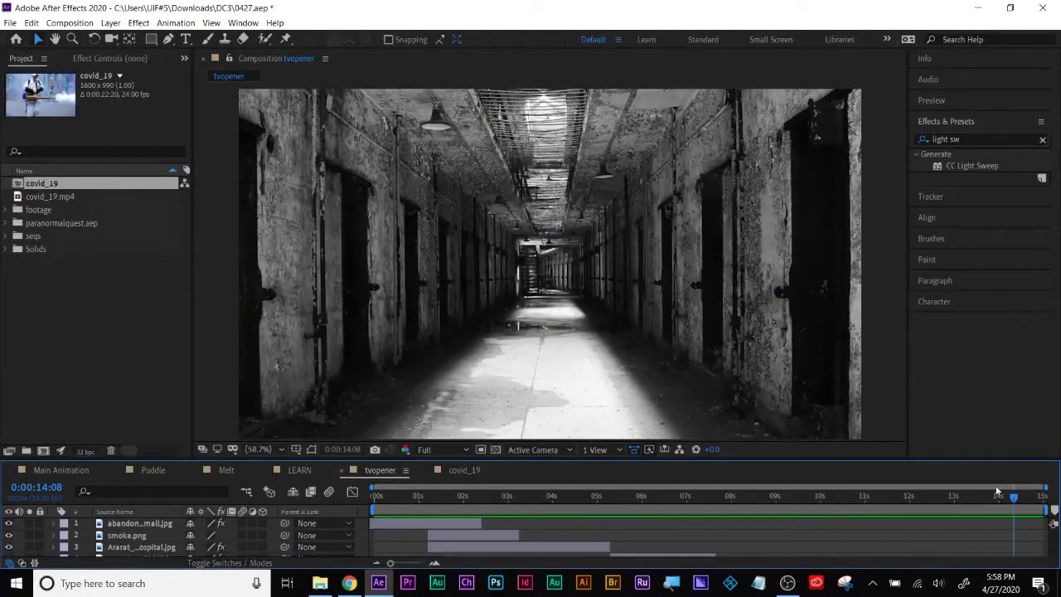
Step: Examine the light rays and the shadow figure in the prison hallway shot around 12 to 13 seconds, returning to the first frame
left_click_drag(1013, 498, 912, 502)
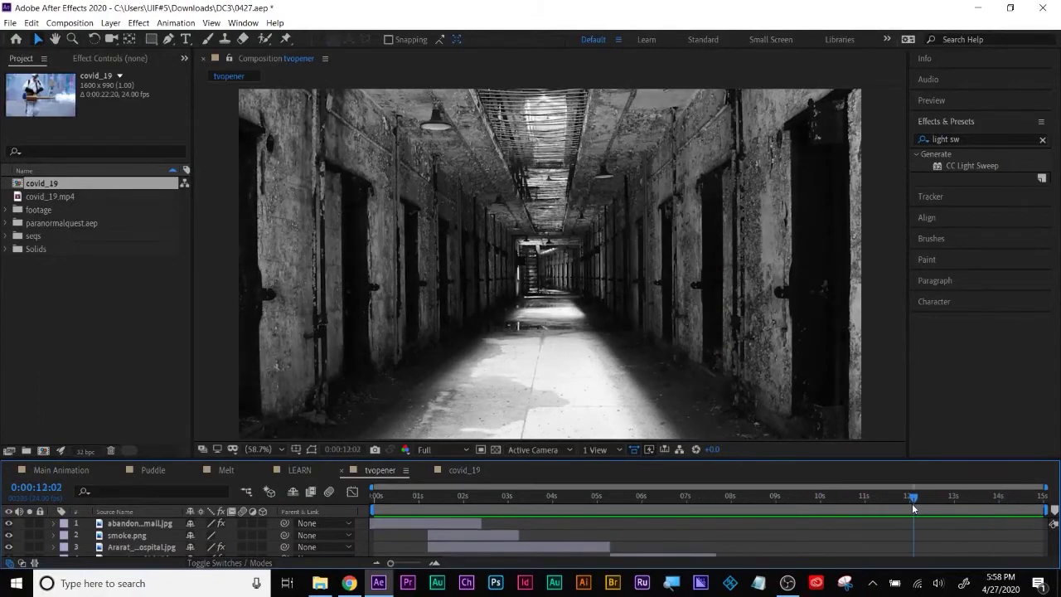
key("space")
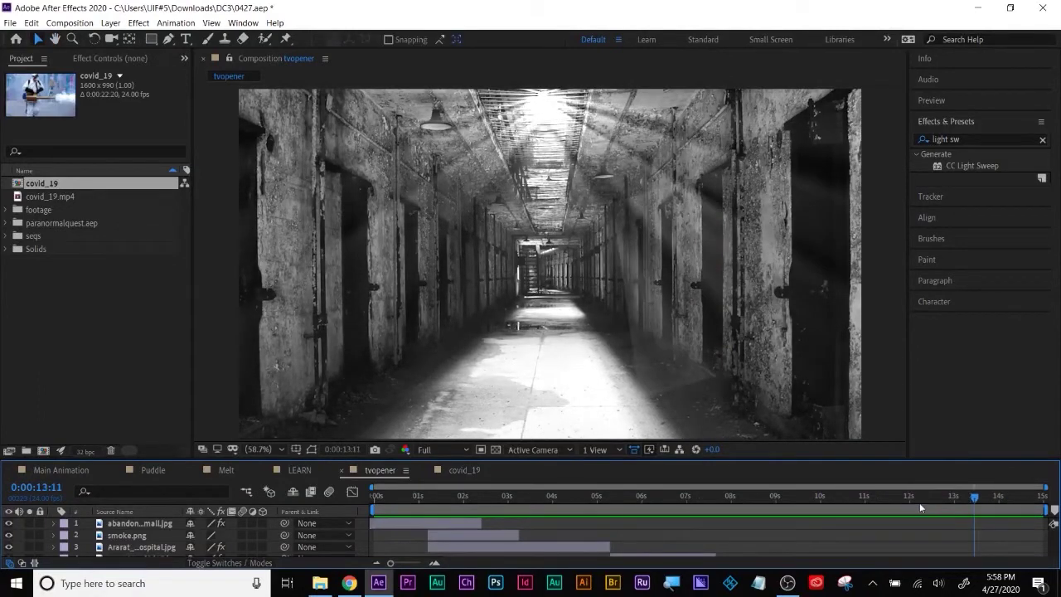
left_click_drag(922, 497, 955, 490)
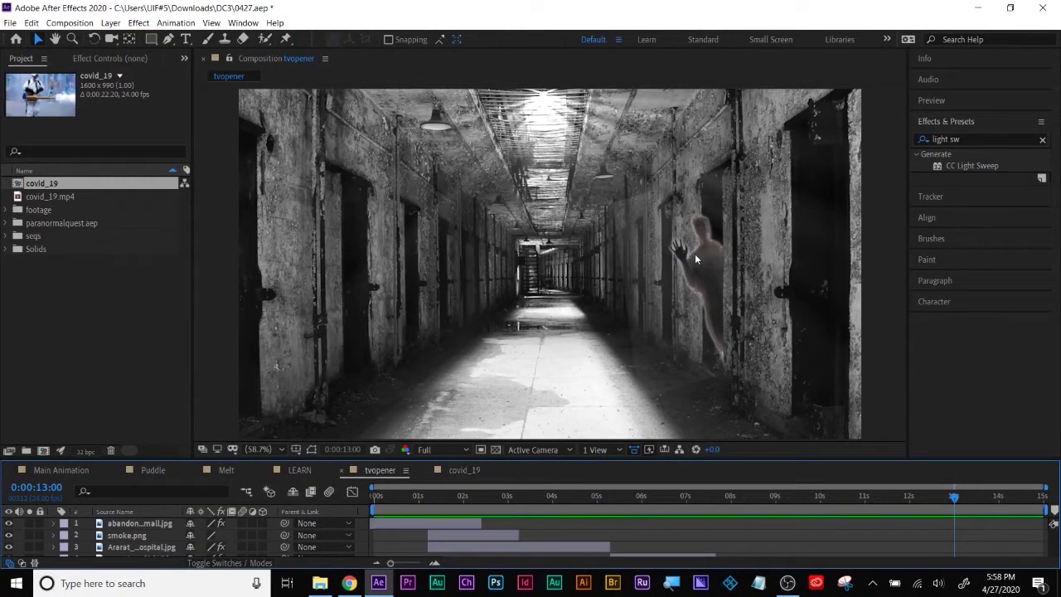
left_click_drag(950, 500, 290, 487)
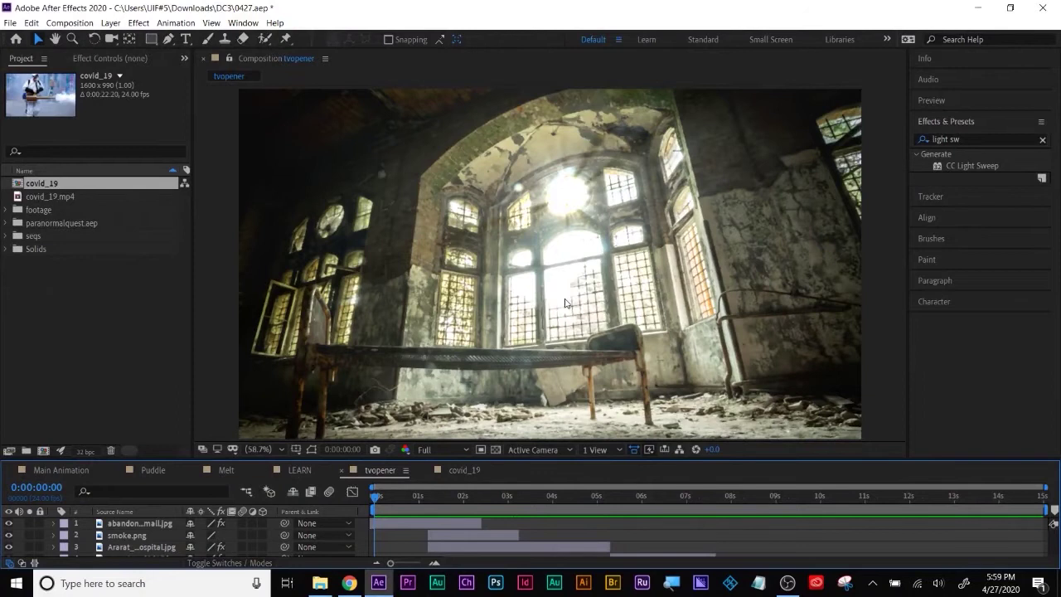
Step: Scrub tvopener from the start through the cemetery shot and the hospital-to-prison transition around 11 seconds, ending at 0:00:06:03
left_click_drag(381, 500, 677, 504)
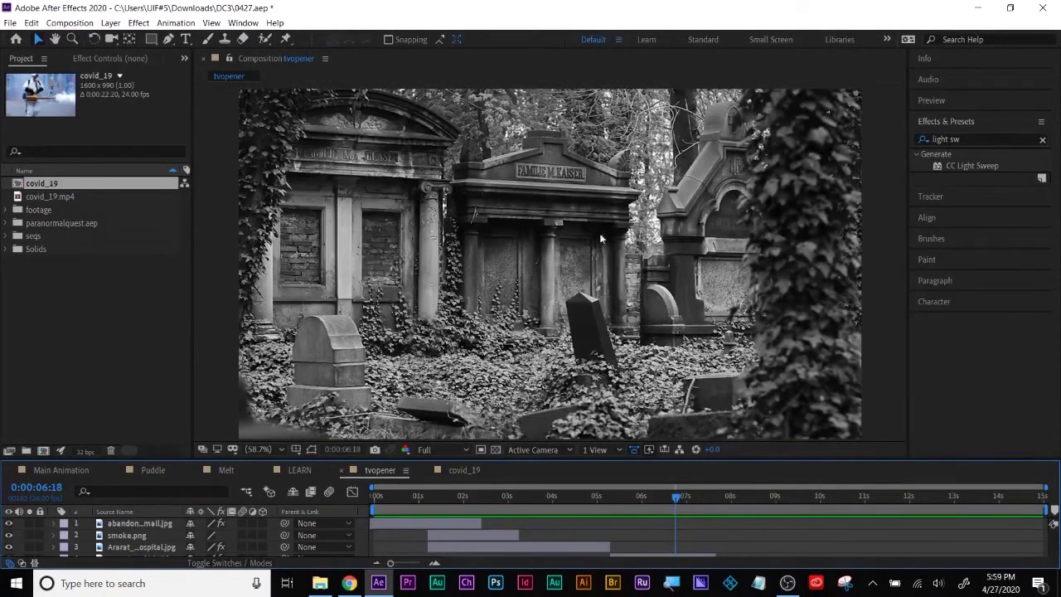
left_click_drag(679, 503, 878, 498)
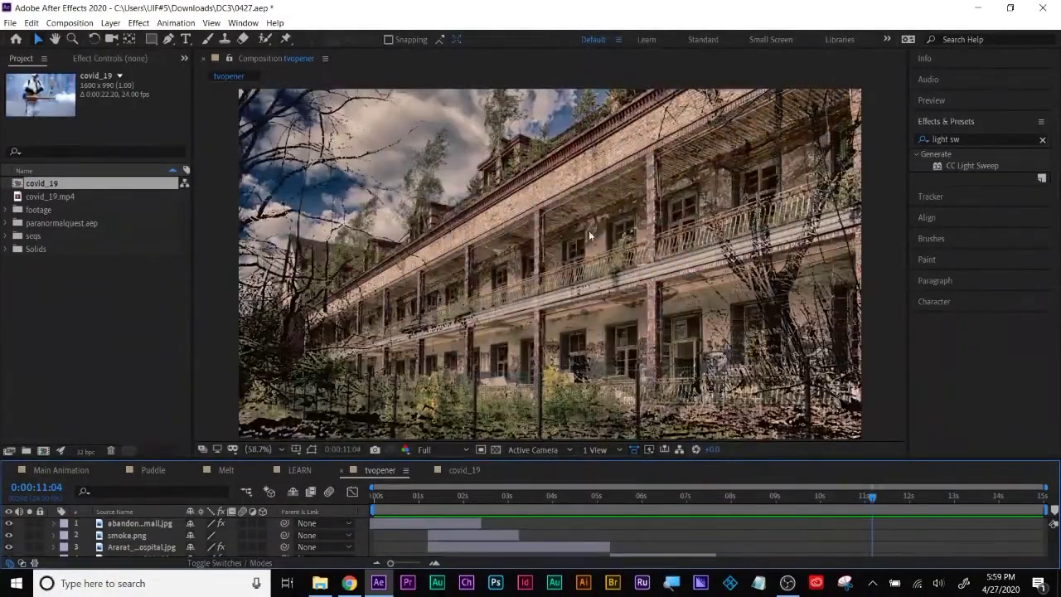
left_click_drag(837, 503, 891, 499)
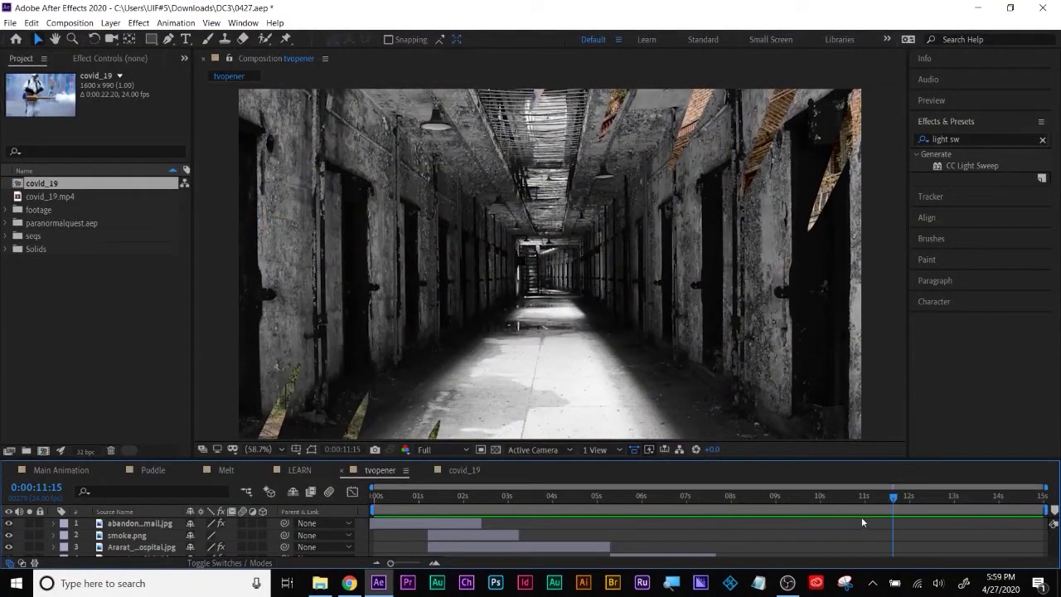
left_click(838, 496)
left_click_drag(841, 497, 881, 497)
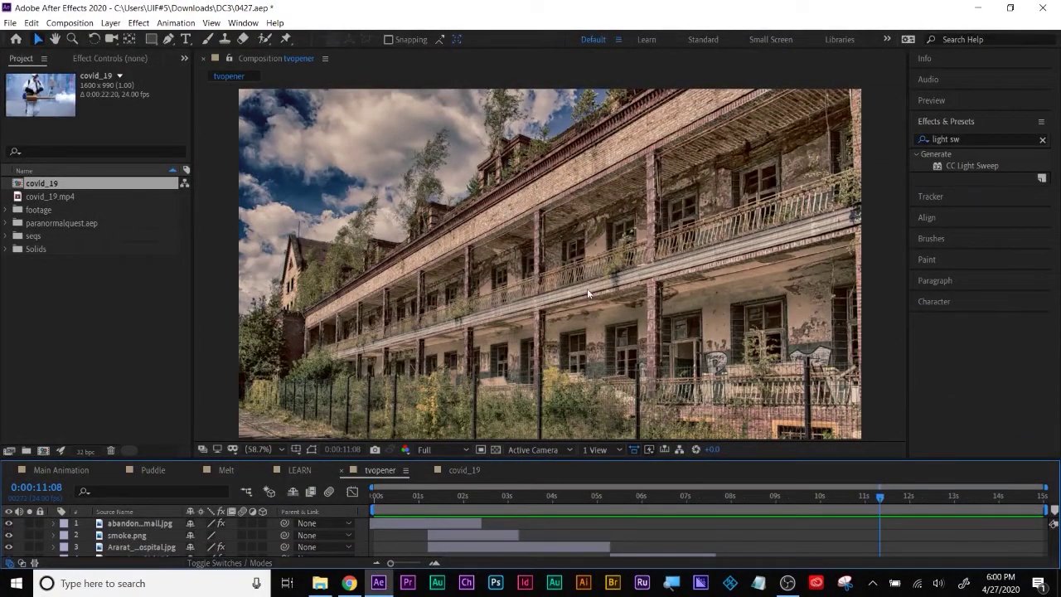
left_click_drag(888, 503, 648, 510)
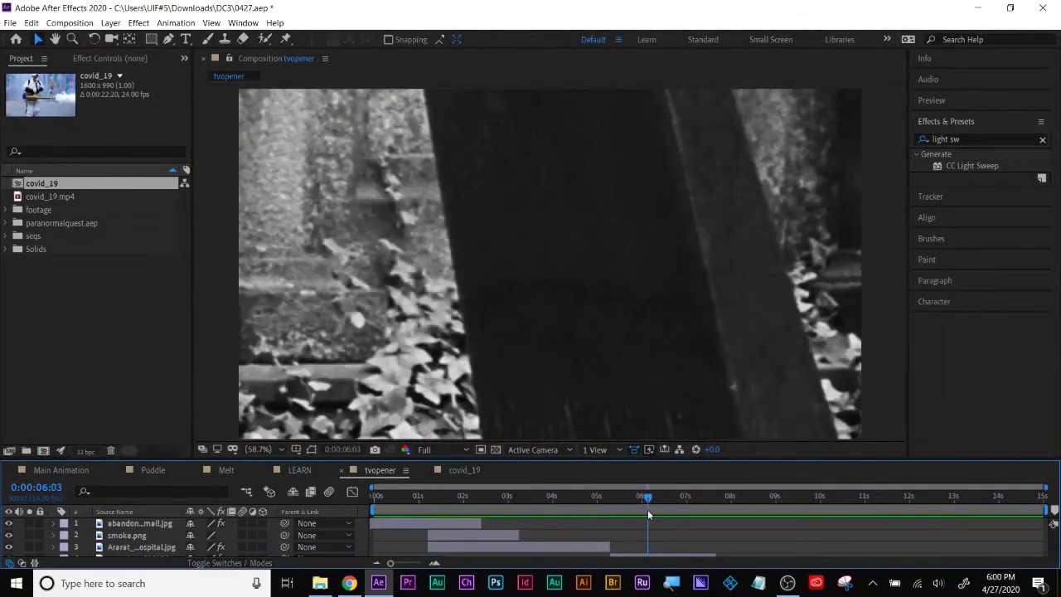
Step: Save the project and scrub tvopener from the opening window shot to the hospital shot around 11 seconds
key("ctrl+s")
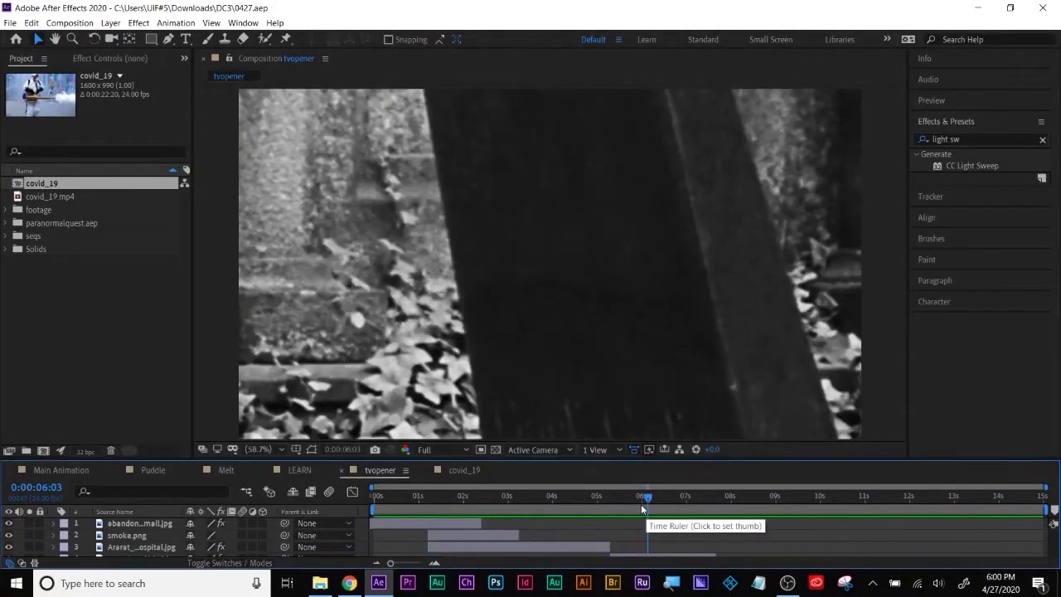
left_click_drag(641, 504, 362, 513)
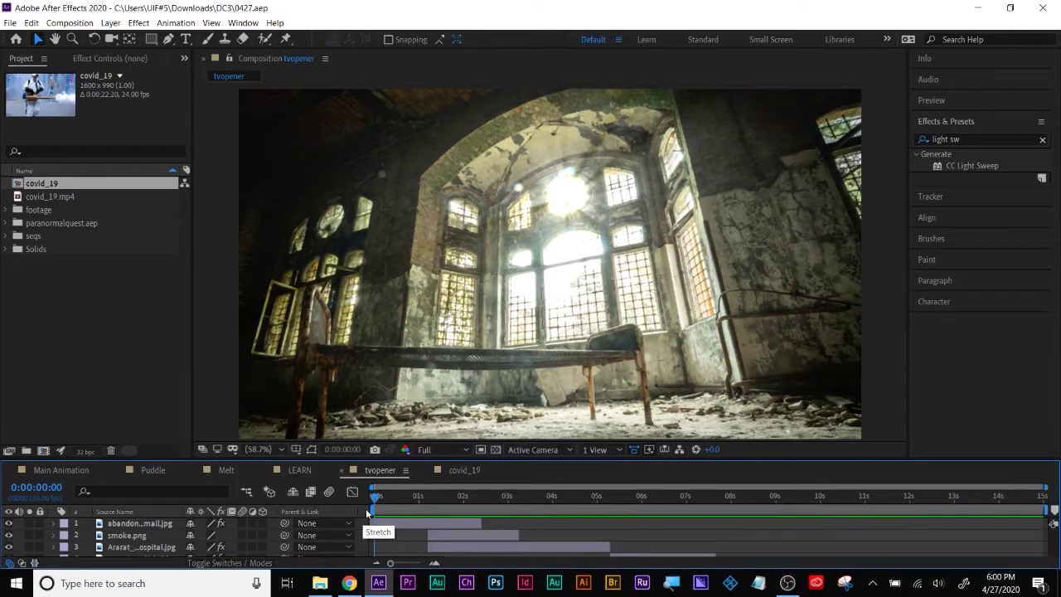
left_click_drag(365, 508, 420, 499)
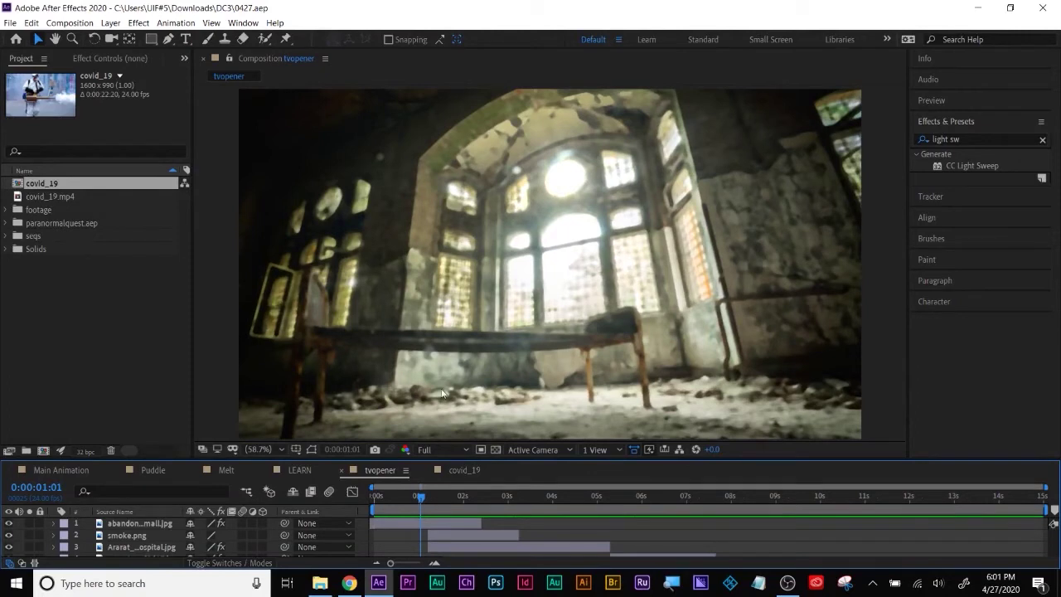
left_click_drag(455, 507, 880, 506)
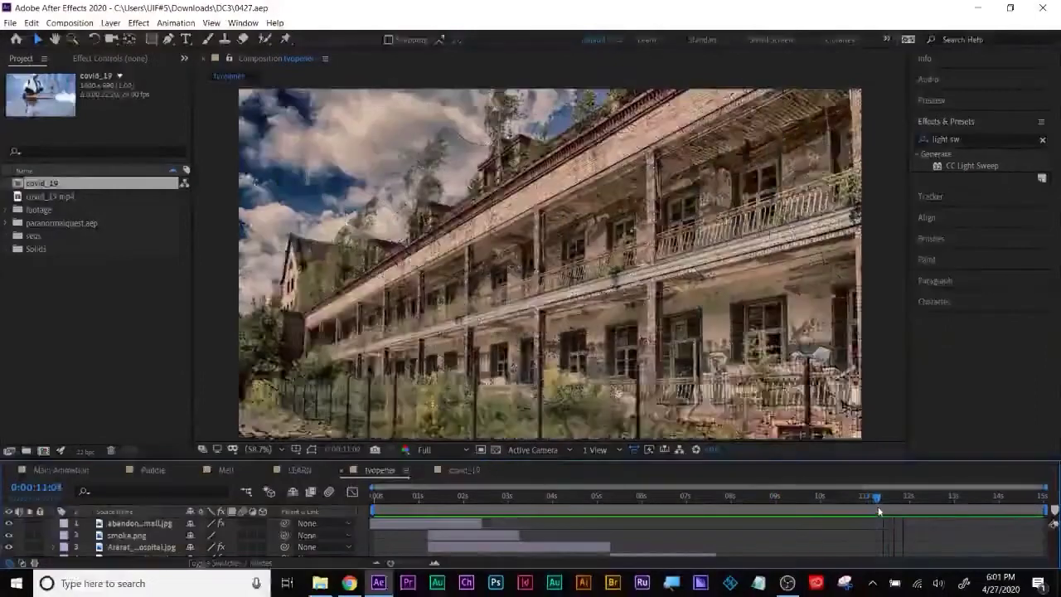
Step: Collapse the expanded keyframed properties of the layers in the tvopener timeline
left_click(7, 236)
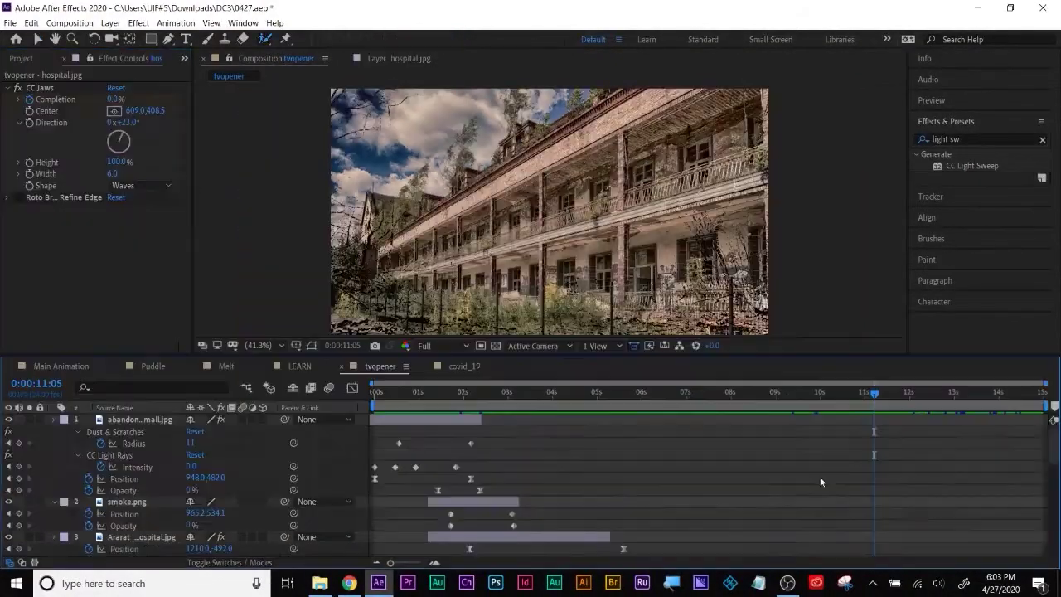
key("u")
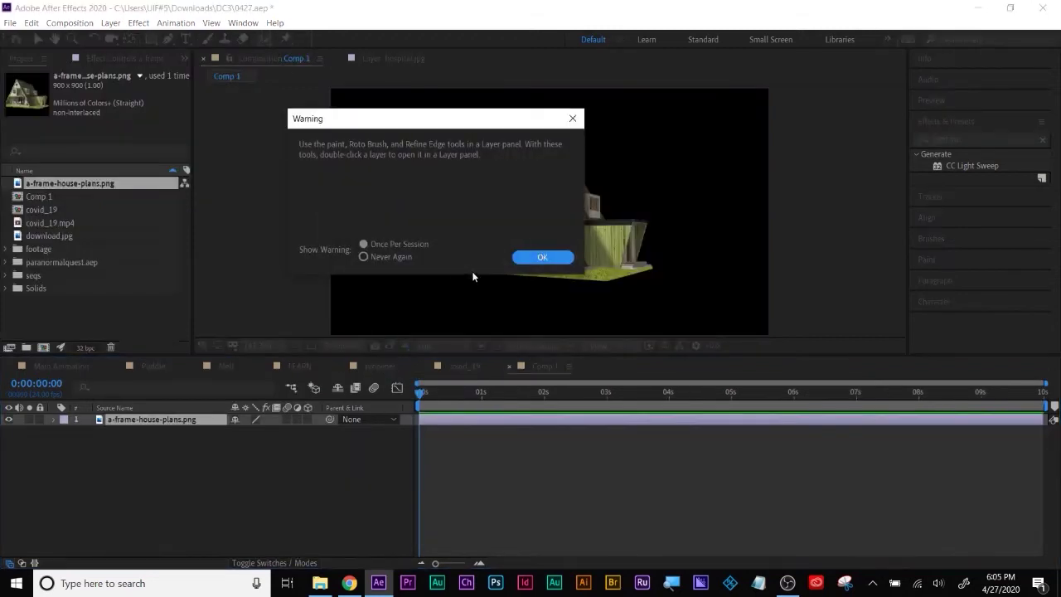
Step: Dismiss the tool warning, reposition the house image toward the lower right of Comp 1, and scale it to 174%
left_click(542, 257)
left_click_drag(653, 265, 675, 285)
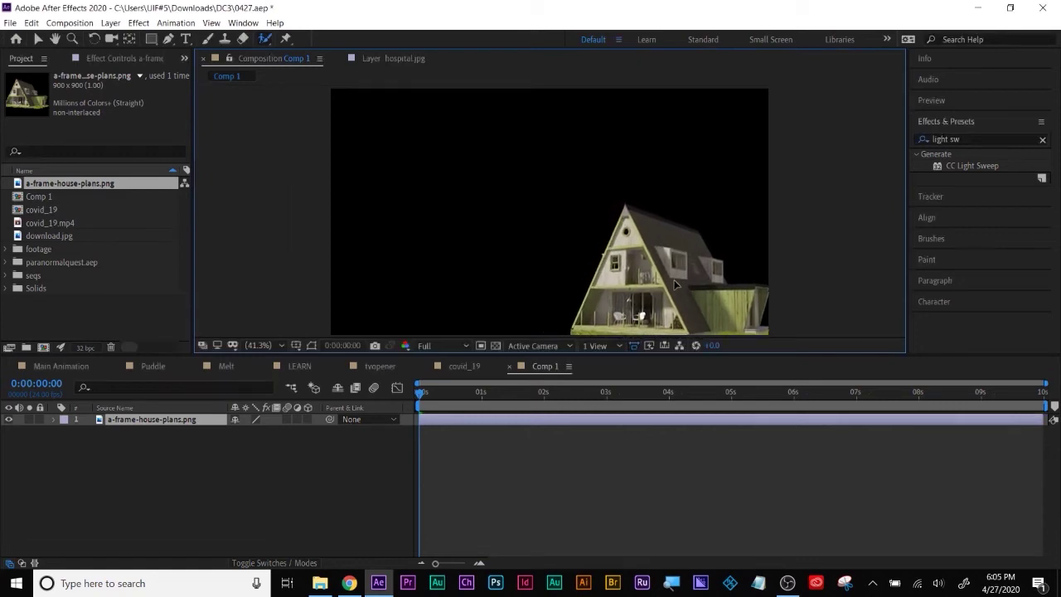
key("s")
left_click_drag(248, 431, 309, 431)
Step: Add download.jpg beneath the house layer as the sky background and scale it to 767%
left_click(58, 545)
left_click(52, 262)
left_click_drag(45, 236, 127, 474)
key("s")
left_click_drag(253, 454, 626, 369)
left_click(312, 293)
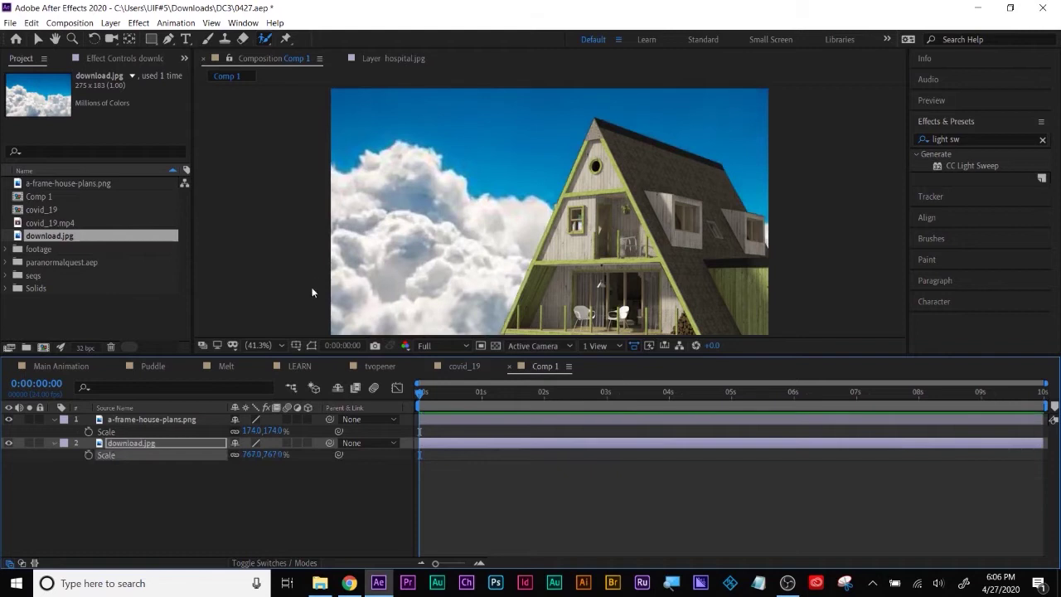
Step: Keyframe the sky layer's position from 960, 422 at the start to about 1049, 422 at 0:00:05:02 and preview it
key("p")
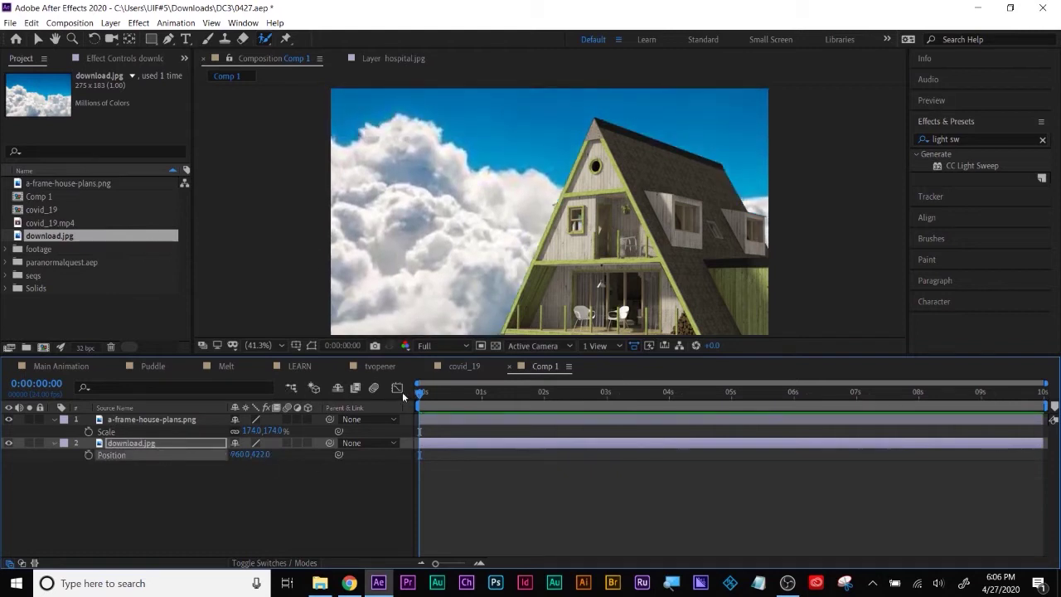
left_click(88, 455)
left_click_drag(417, 394, 719, 419)
left_click_drag(733, 408, 737, 408)
left_click_drag(237, 454, 302, 459)
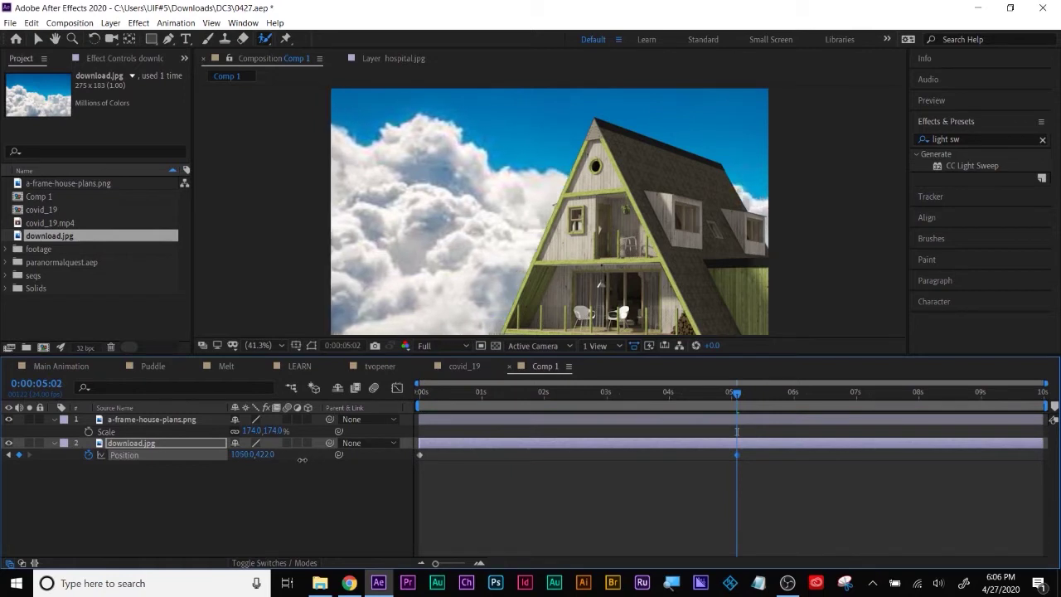
key("space")
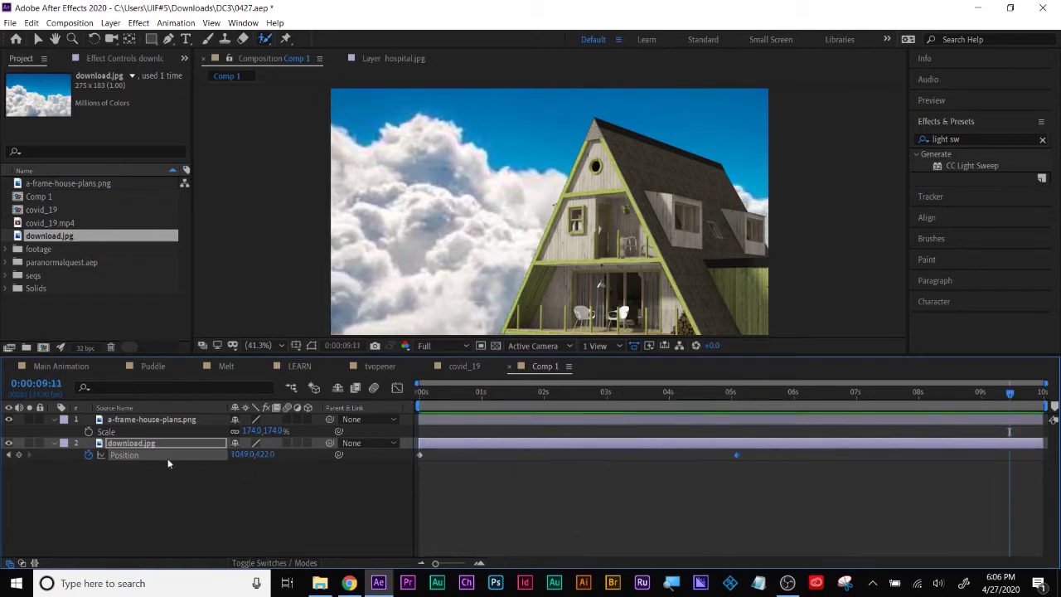
Step: Apply Easy Ease to the sky's position keyframes, end the work area just past 5 seconds, and preview the motion
right_click(124, 459)
left_click(340, 488)
left_click_drag(1046, 408, 750, 407)
key("space")
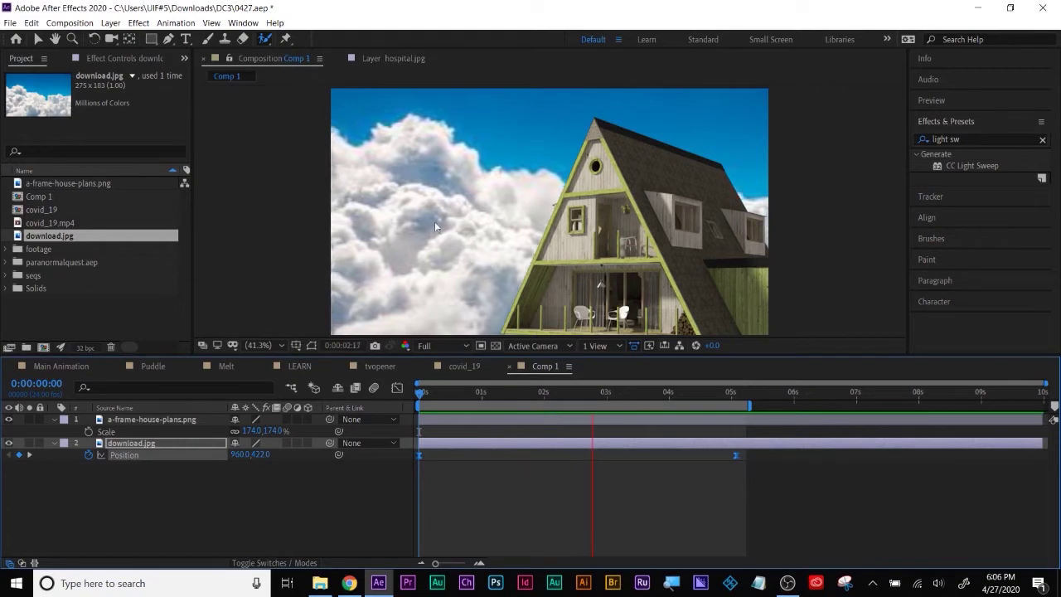
key("space")
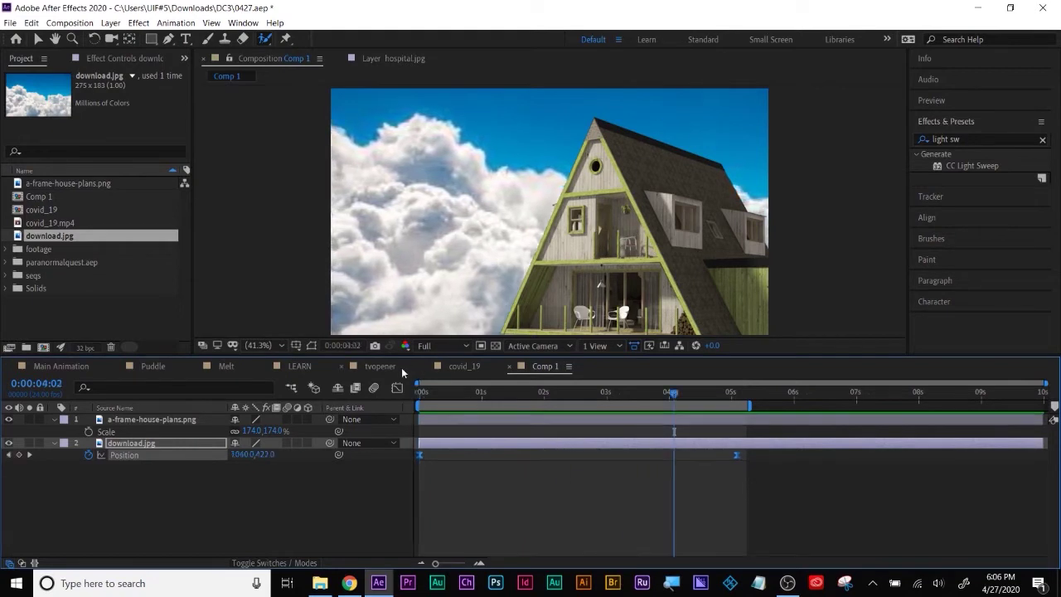
Step: Open tvopener and scrub from the hospital shot into the prison shot, up to 0:00:11:21
left_click(453, 370)
left_click(386, 367)
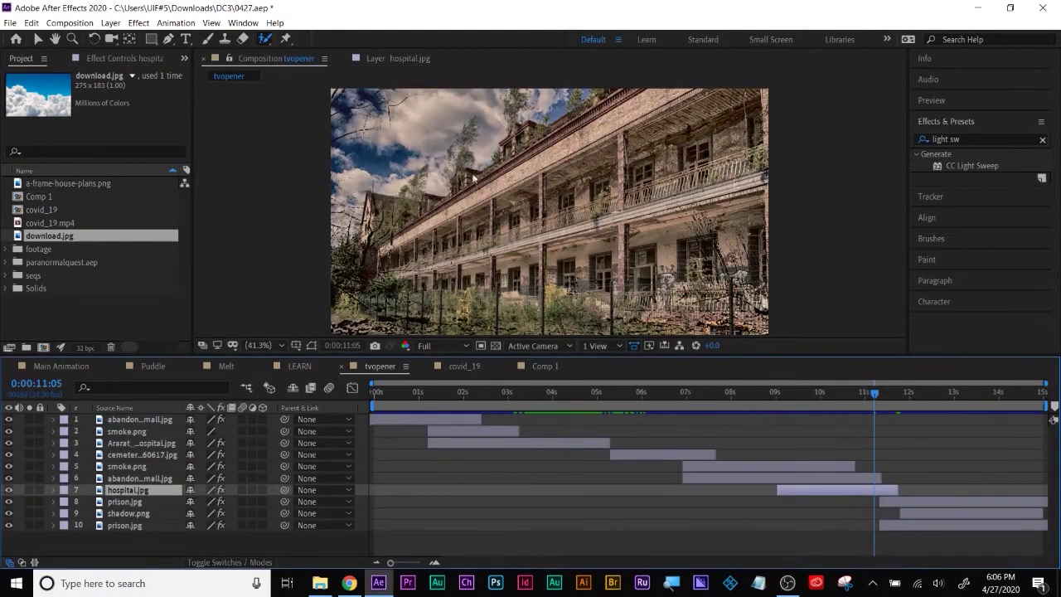
left_click_drag(839, 400, 904, 401)
Step: Return to Comp 1 and preview the clouds drifting behind the house from the first frame
left_click(539, 367)
key("Home")
key("space")
left_click(423, 393)
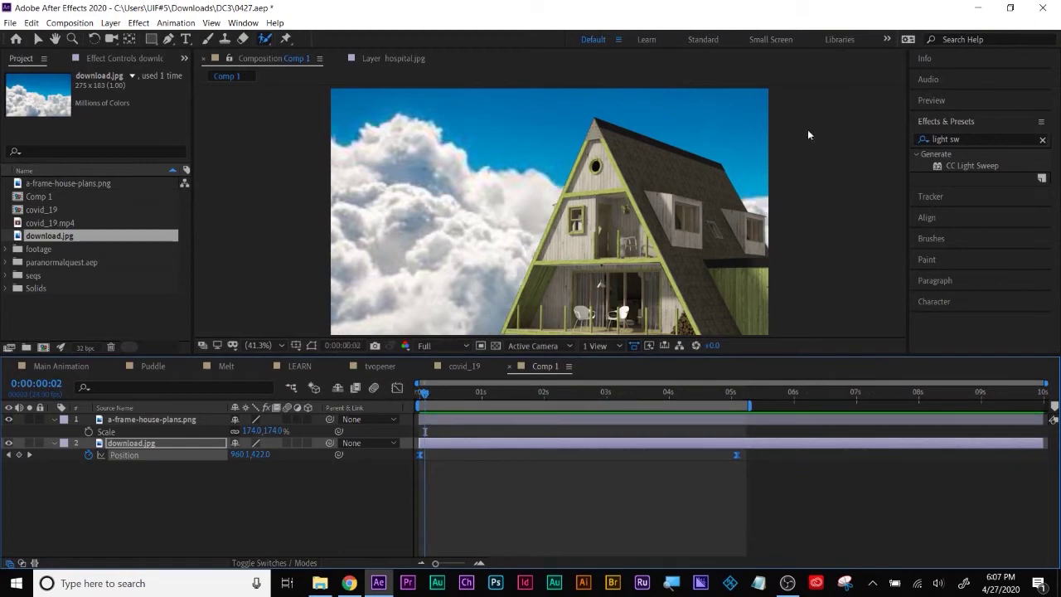
Step: Examine the hospital shot in tvopener around 0:00:11:06 and preview the covid_19 composition
left_click(463, 368)
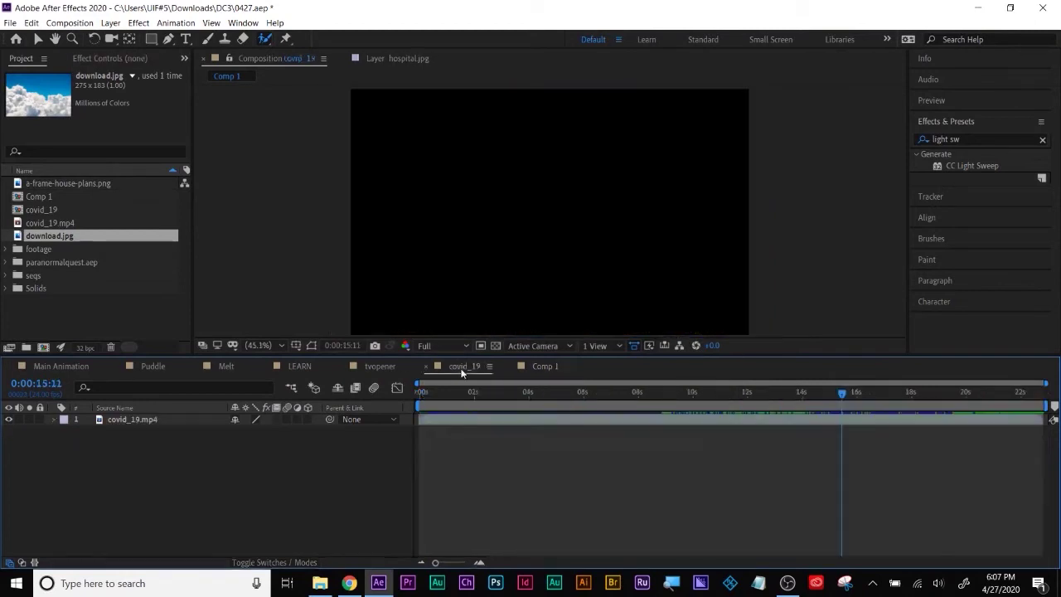
left_click(381, 366)
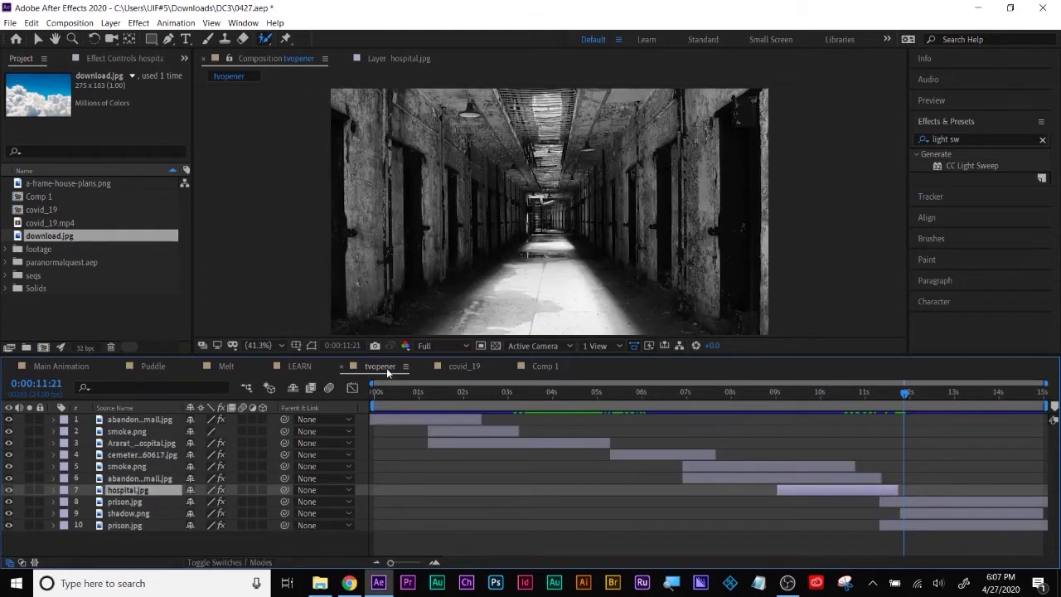
left_click_drag(896, 401, 876, 399)
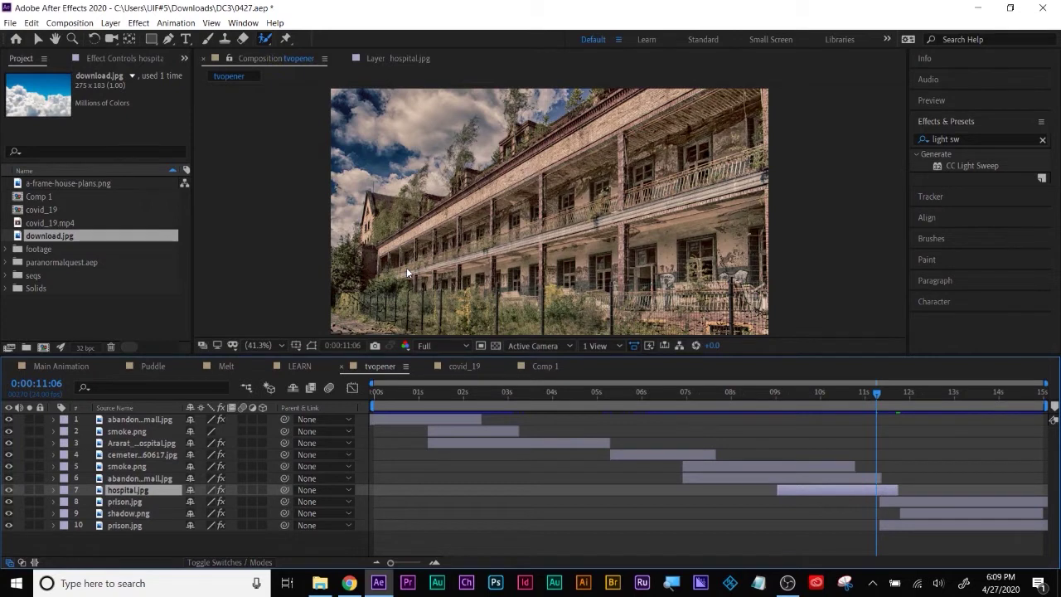
left_click_drag(418, 397, 894, 408)
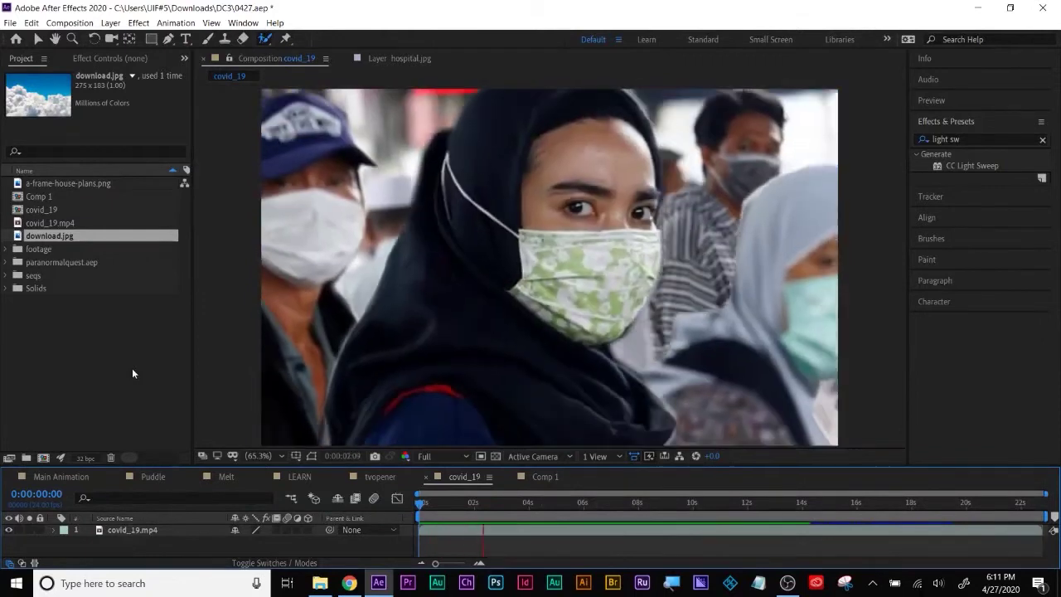
key("space")
Step: Draw a white circle near the centre of Comp 2 with the Ellipse tool and move it left of centre
left_click_drag(151, 39, 177, 80)
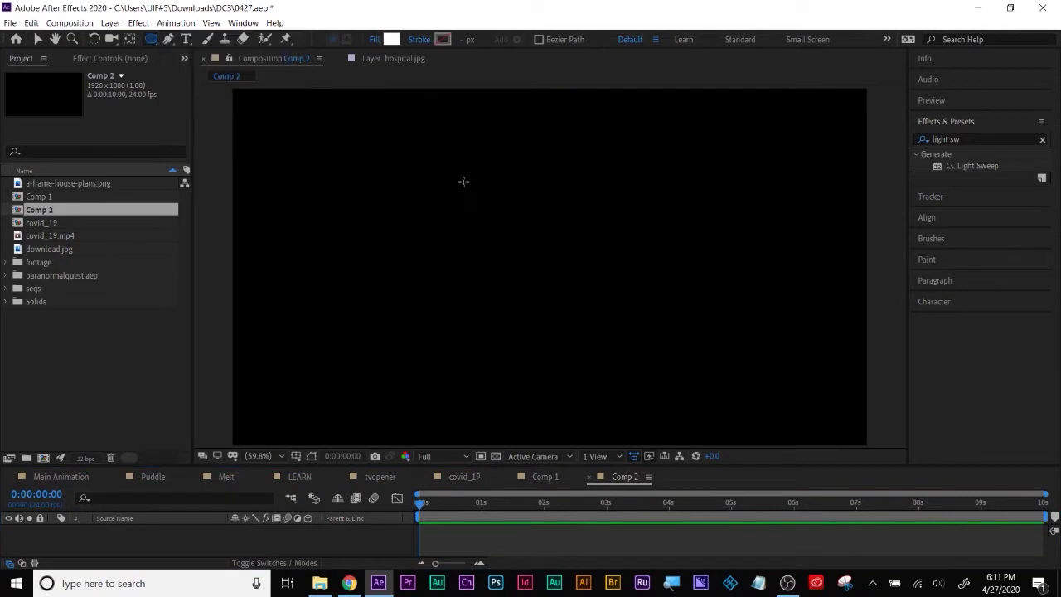
left_click_drag(499, 214, 590, 306)
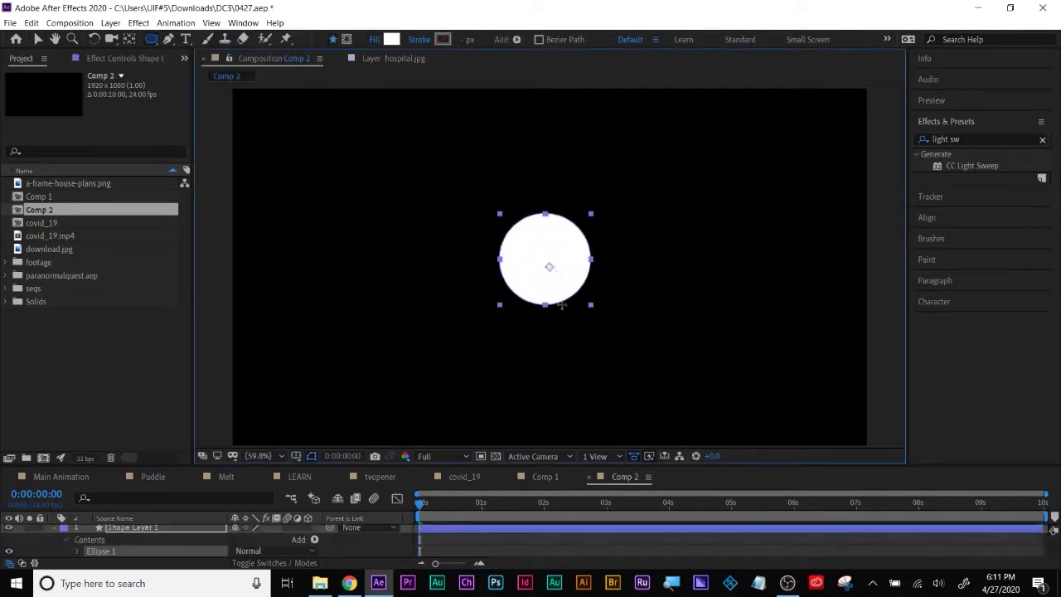
left_click(37, 38)
left_click_drag(505, 251, 369, 278)
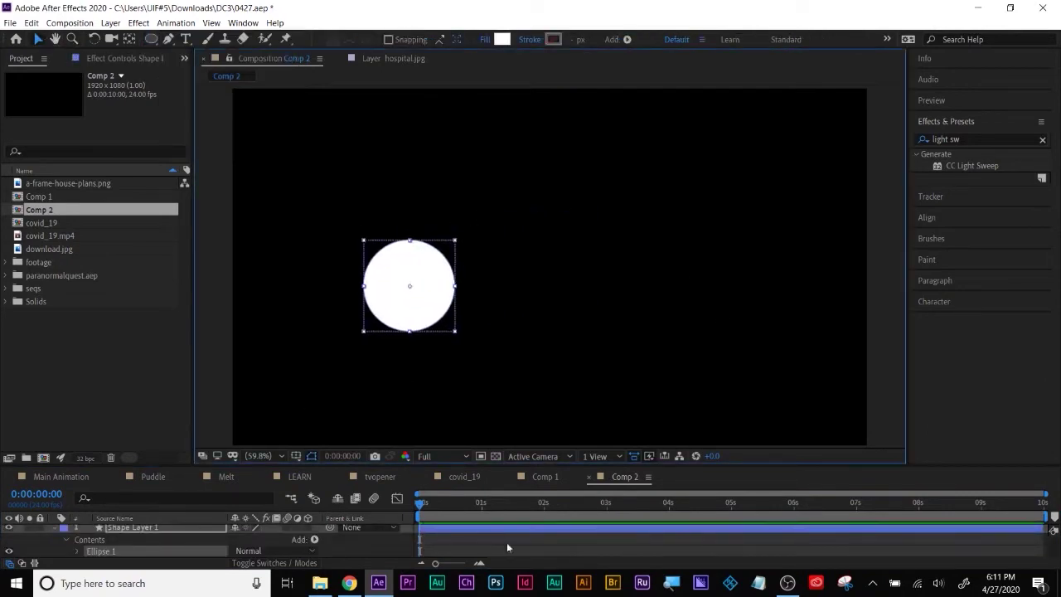
Step: Move the anchor point of the white circle's layer to the circle's centre with the Pan Behind tool
left_click(129, 39)
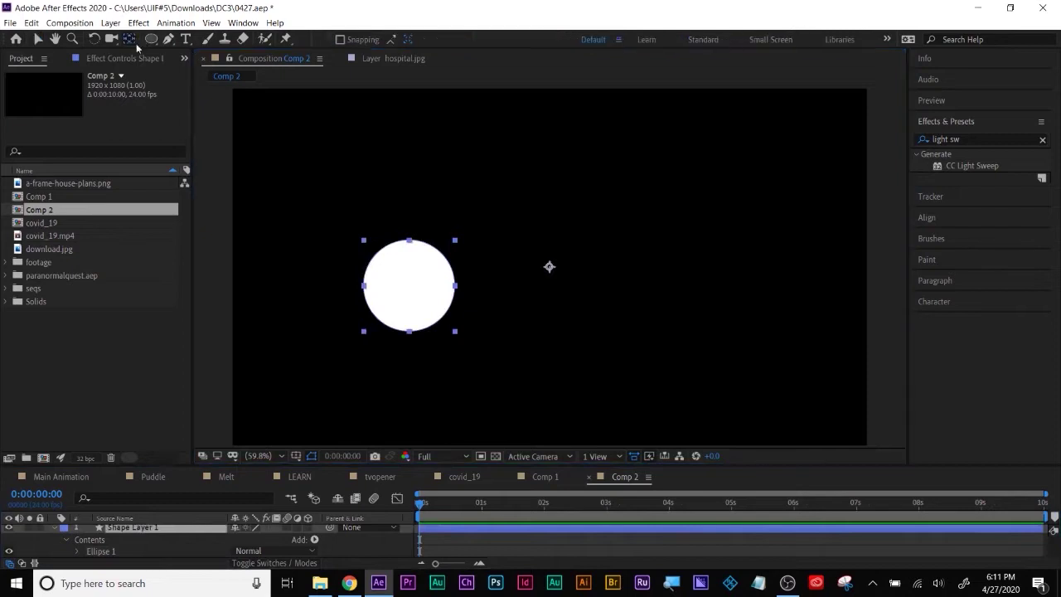
left_click_drag(548, 266, 410, 286)
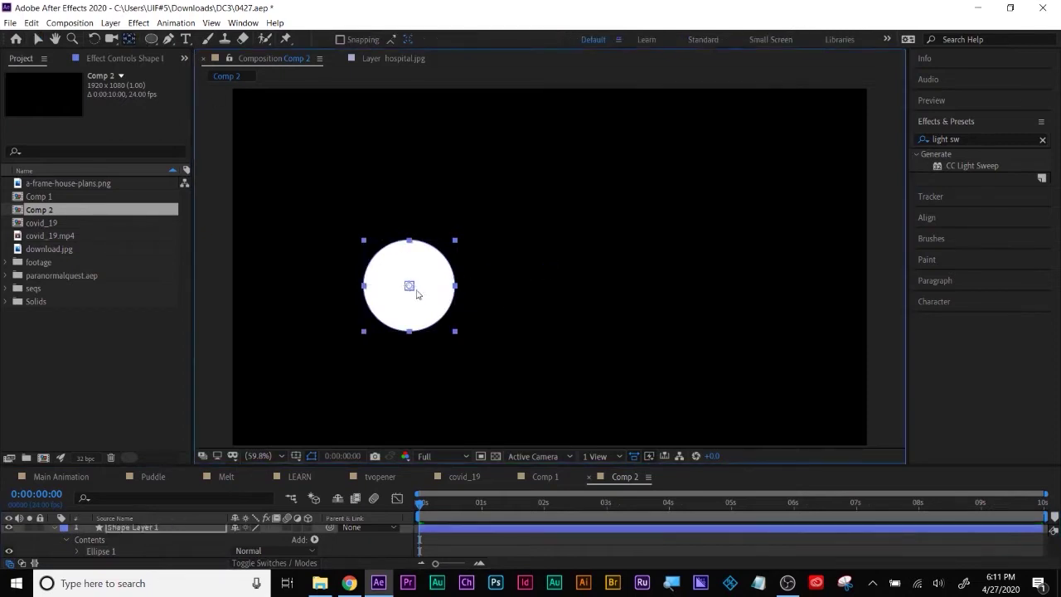
left_click(37, 39)
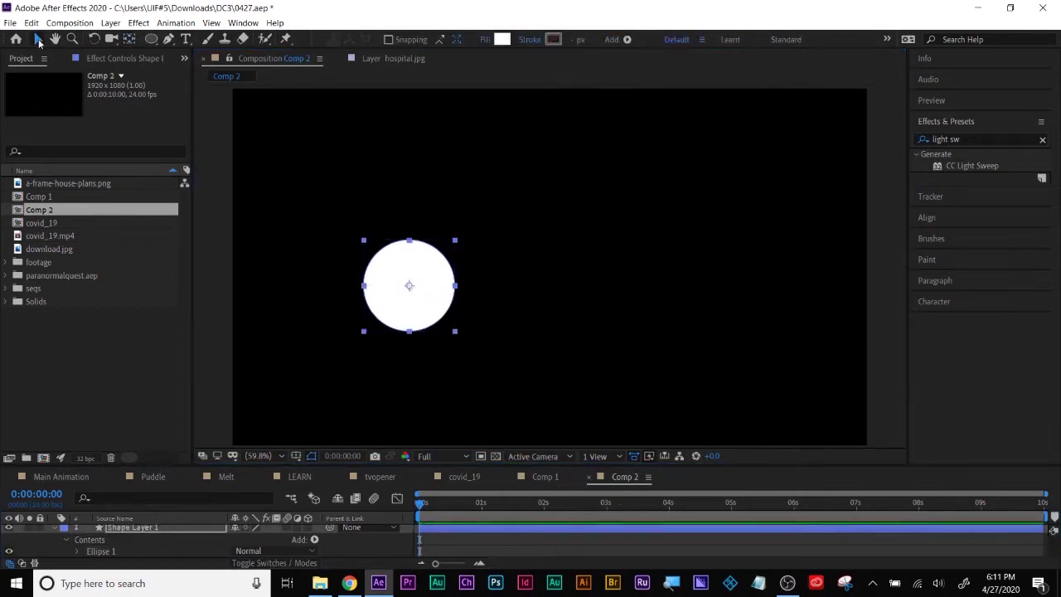
key("F2")
left_click(151, 39)
left_click_drag(399, 271, 428, 301)
left_click(117, 528)
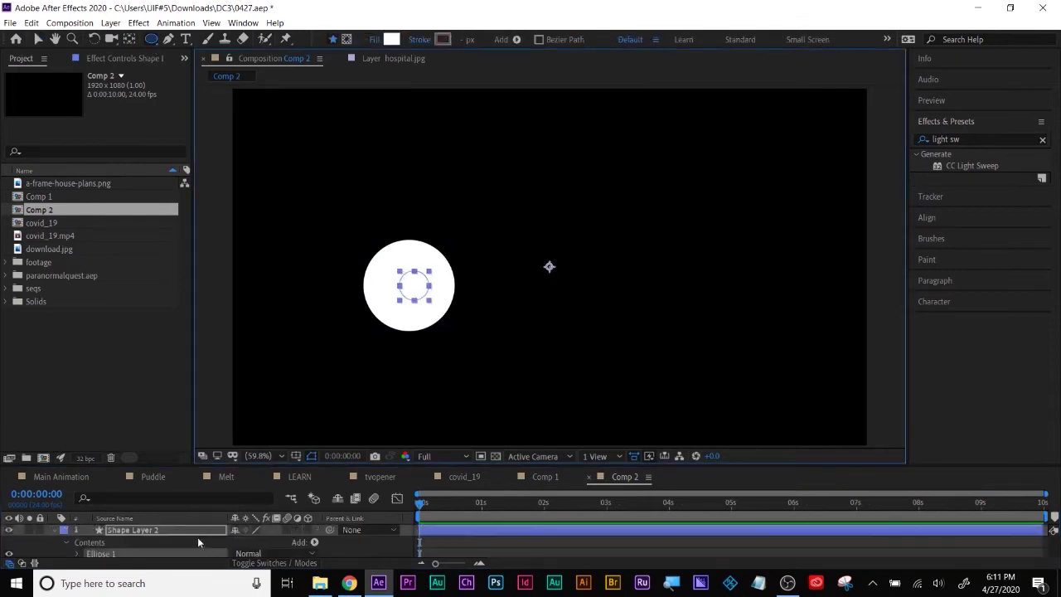
key("Delete")
Step: Draw a small circle inside the white circle on a new shape layer and fill it black
left_click_drag(241, 465, 241, 428)
left_click_drag(419, 255, 444, 280)
left_click(391, 39)
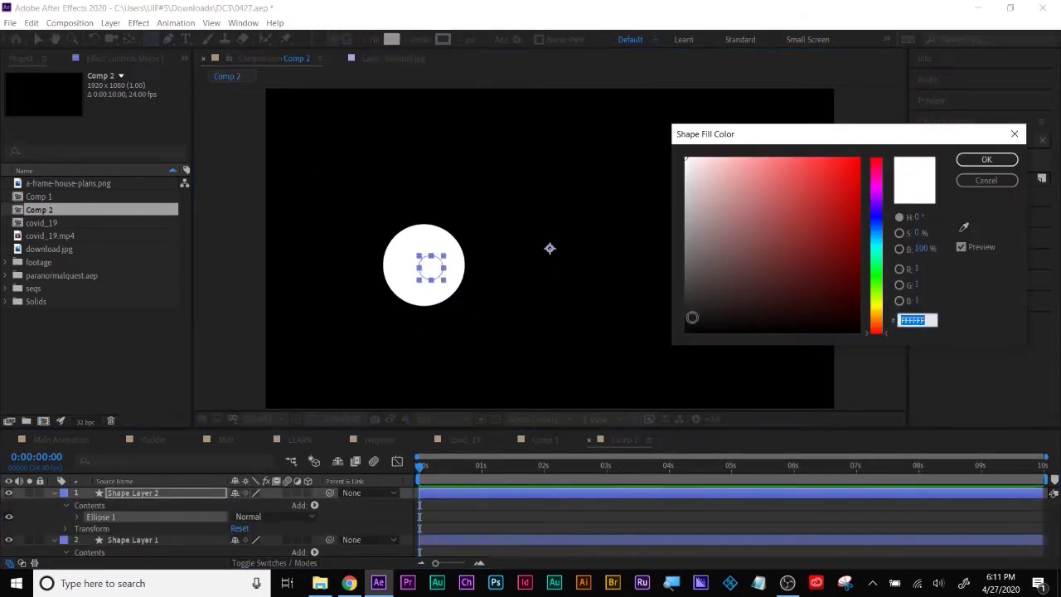
left_click(687, 330)
key("Return")
Step: Collapse both shape layers and move the small black circle's anchor point to its centre with the Pan Behind tool
left_click(54, 492)
left_click(54, 505)
left_click(119, 493)
left_click(130, 39)
left_click_drag(556, 248, 440, 278)
left_click(433, 269)
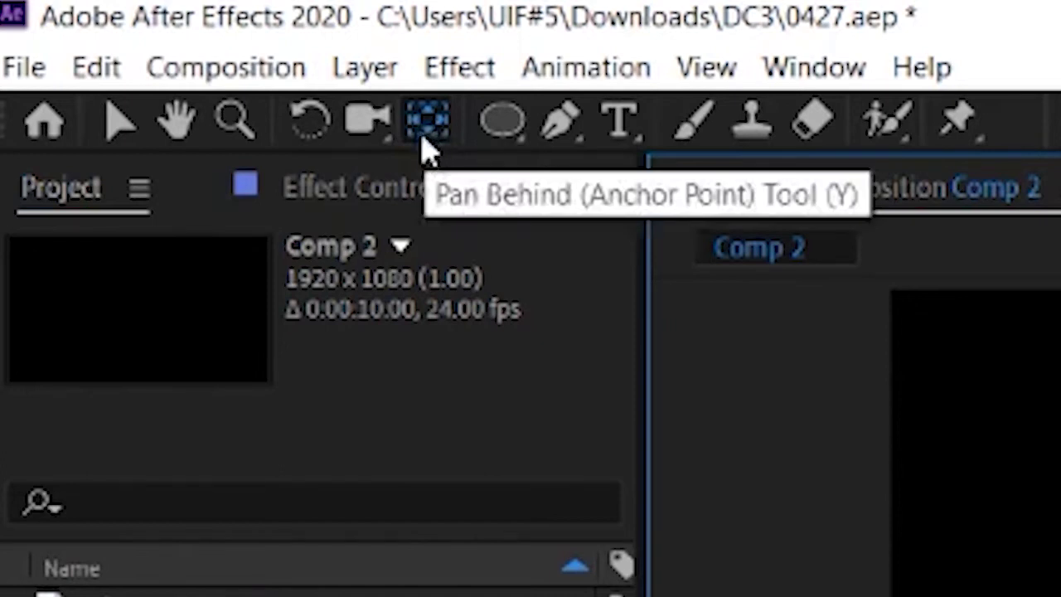
Step: Rename the large circle's layer "eye white" and the small circle's layer "pupil"
left_click(132, 504)
key("Return")
type("eye white")
key("Return")
left_click(133, 492)
key("Return")
type("pupil")
left_click(122, 544)
Step: Duplicate the pupil layer, place the copy below the pupil and rename it "iris"
left_click(118, 496)
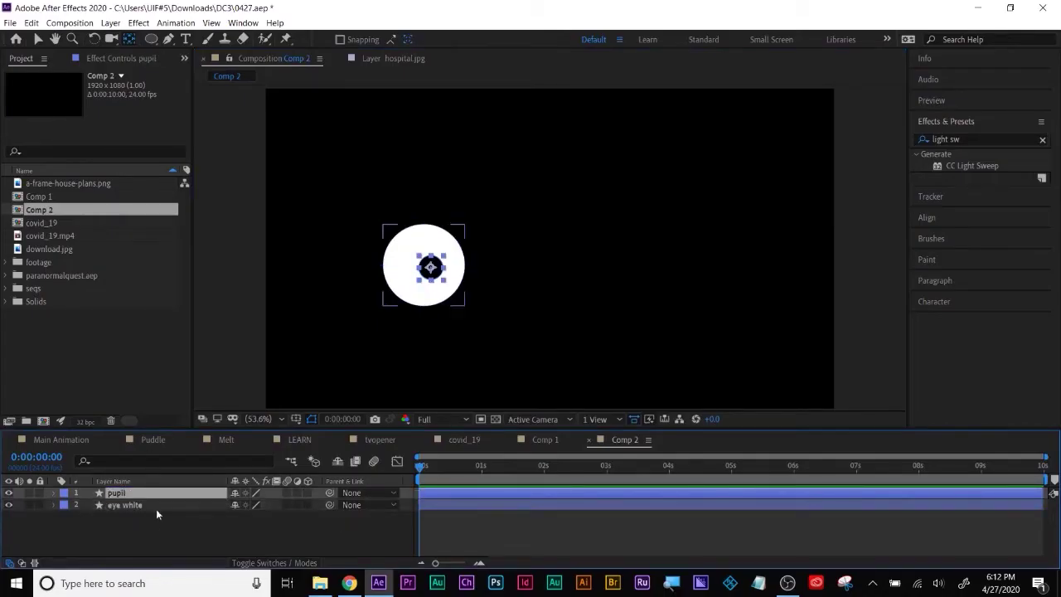
key("ctrl+d")
key("ctrl+Down")
key("Return")
type("iris")
key("Return")
Step: Enlarge the iris to a scale of about 152% and fill it blue
key("s")
left_click_drag(248, 517, 291, 516)
left_click(38, 39)
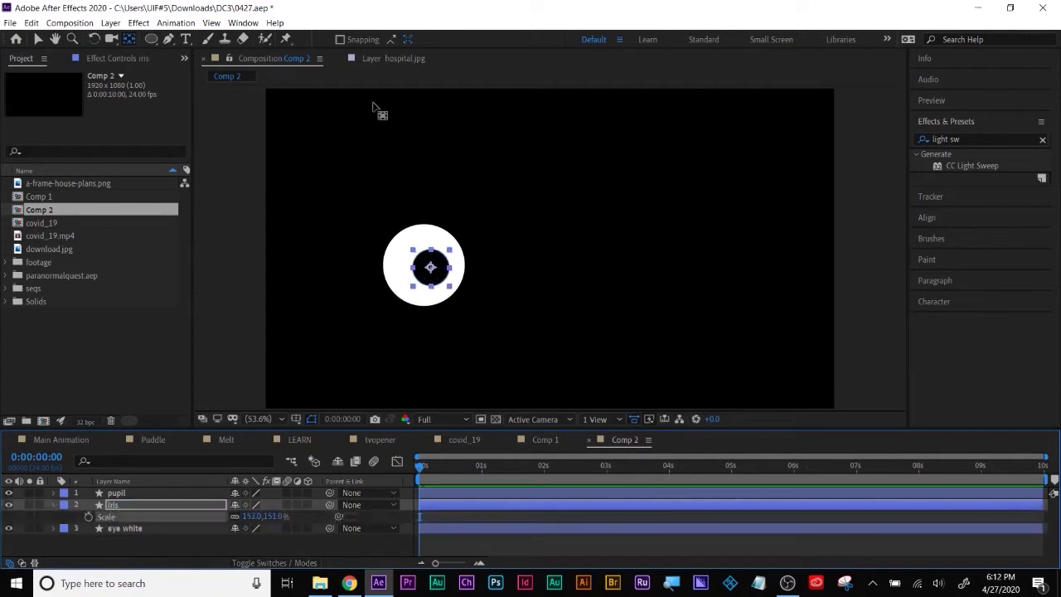
left_click(503, 39)
left_click(876, 216)
left_click(859, 182)
left_click(987, 160)
left_click(389, 534)
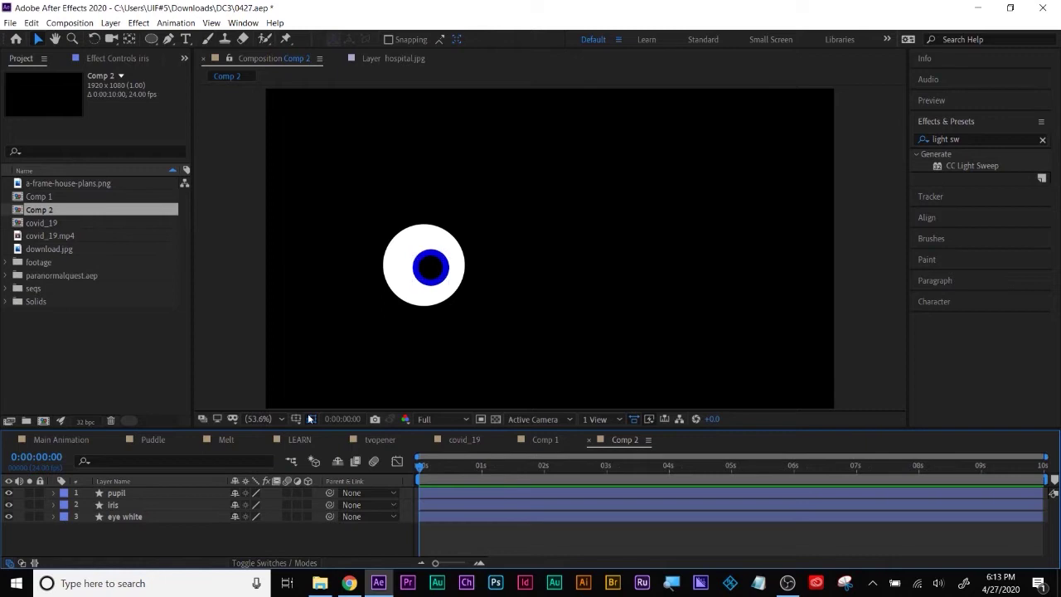
Step: Duplicate the pupil, iris and eye white layers, stack the copies on top and move them right of the first eye
left_click(116, 517)
left_click(116, 494, "shift")
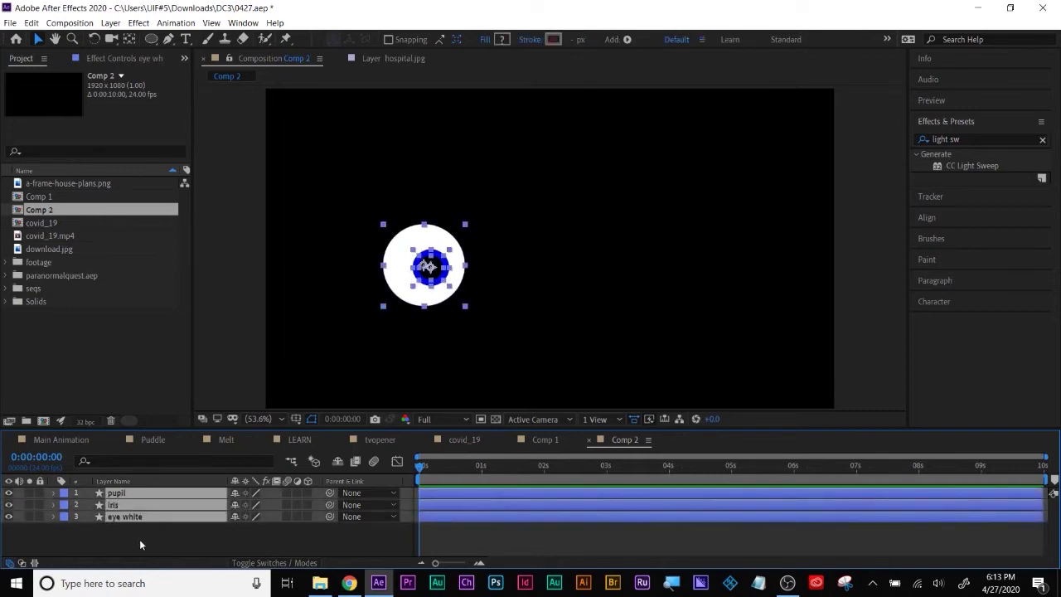
key("ctrl+d")
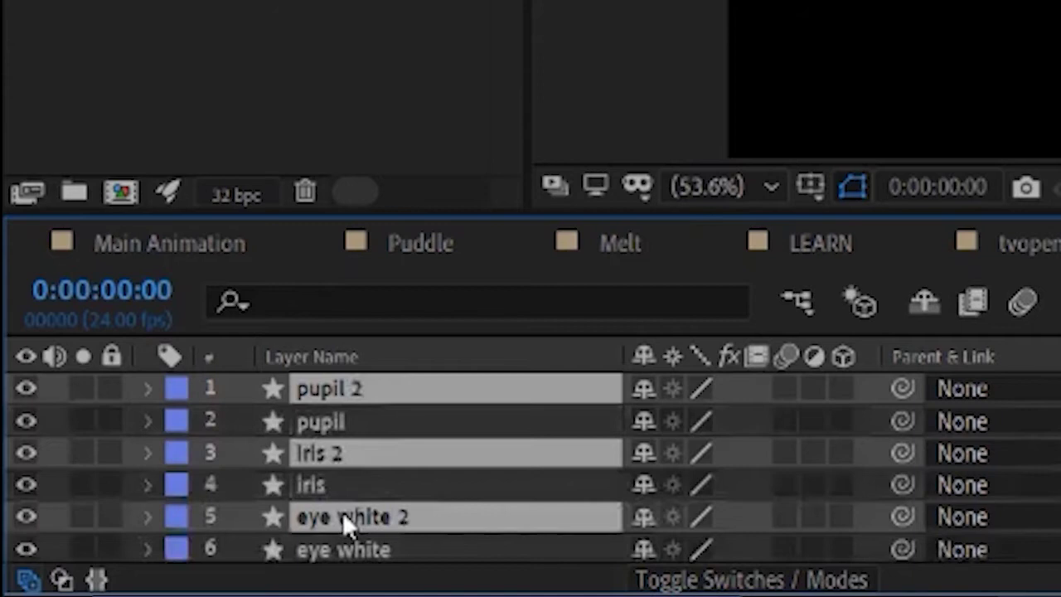
left_click_drag(342, 514, 363, 414)
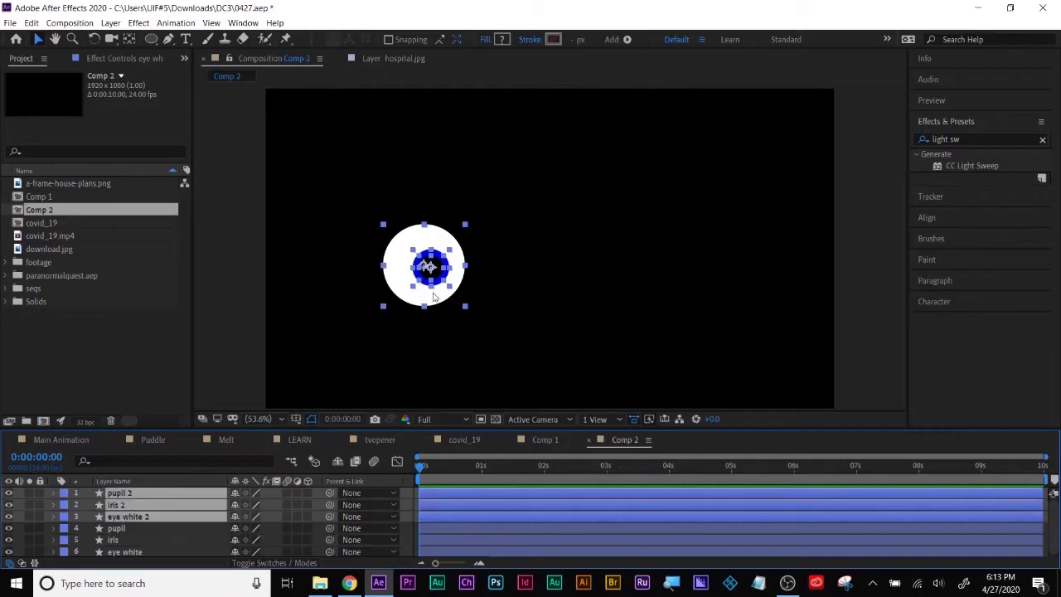
left_click_drag(429, 267, 547, 266)
left_click(298, 154)
left_click(853, 359)
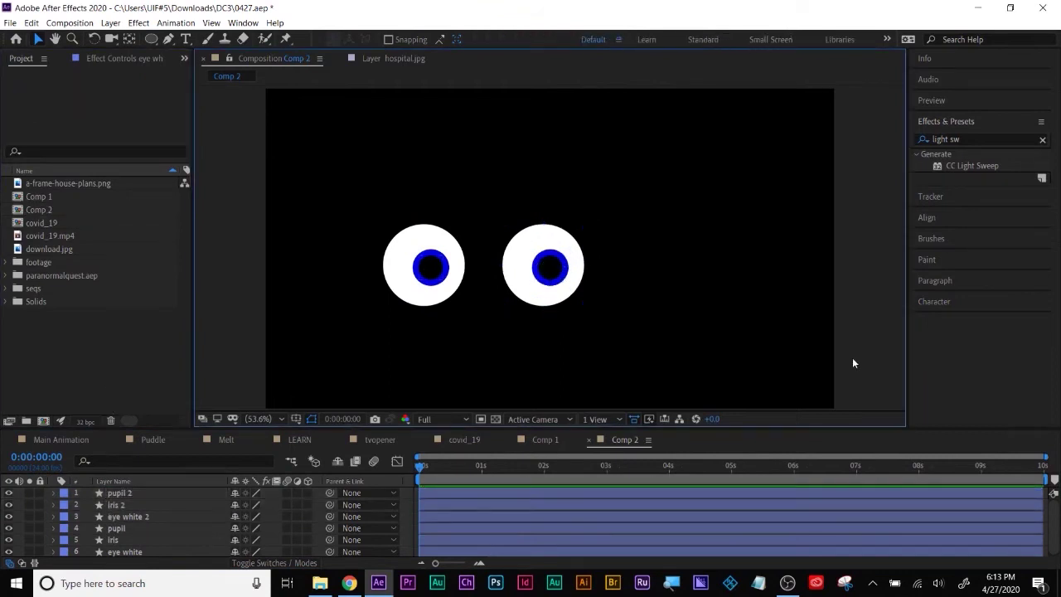
Step: Draw a closed blue eyelid shape over the upper half of the left eye with the Pen tool
left_click(169, 39)
left_click_drag(429, 219, 417, 217)
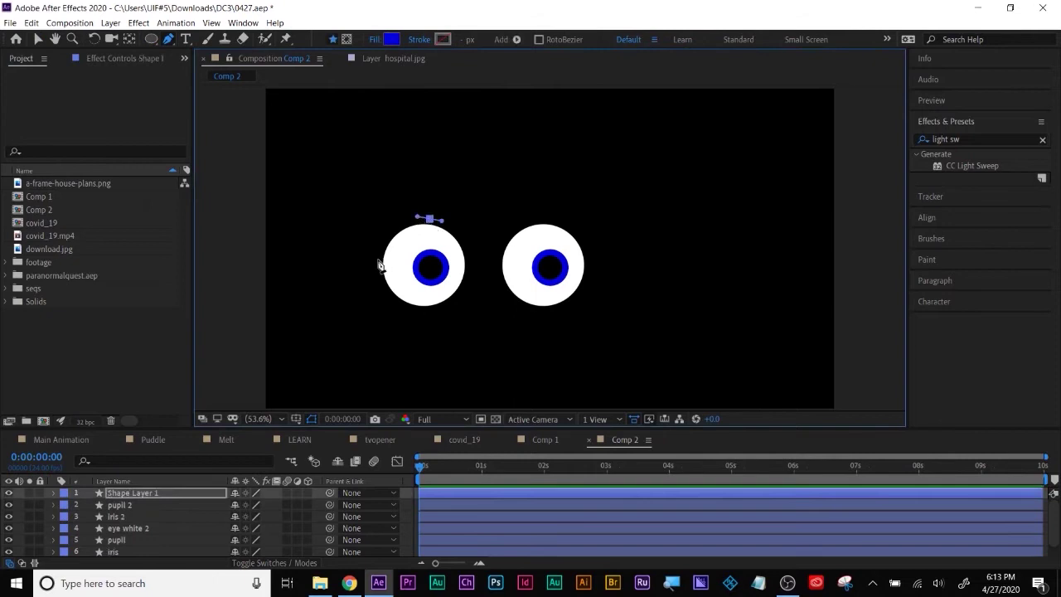
left_click_drag(378, 259, 379, 285)
left_click(429, 254)
key("ctrl+z")
left_click_drag(421, 249, 477, 258)
left_click_drag(430, 218, 426, 257)
key("v")
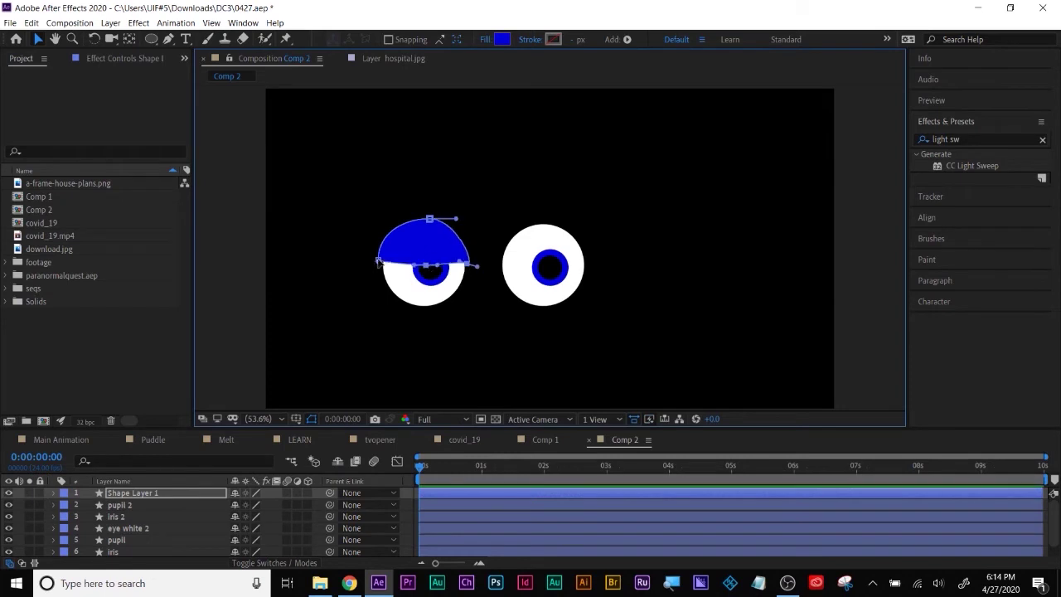
Step: Rename the eyelid's shape layer "top lid"
left_click(157, 492)
key("Return")
type("top lid")
key("Return")
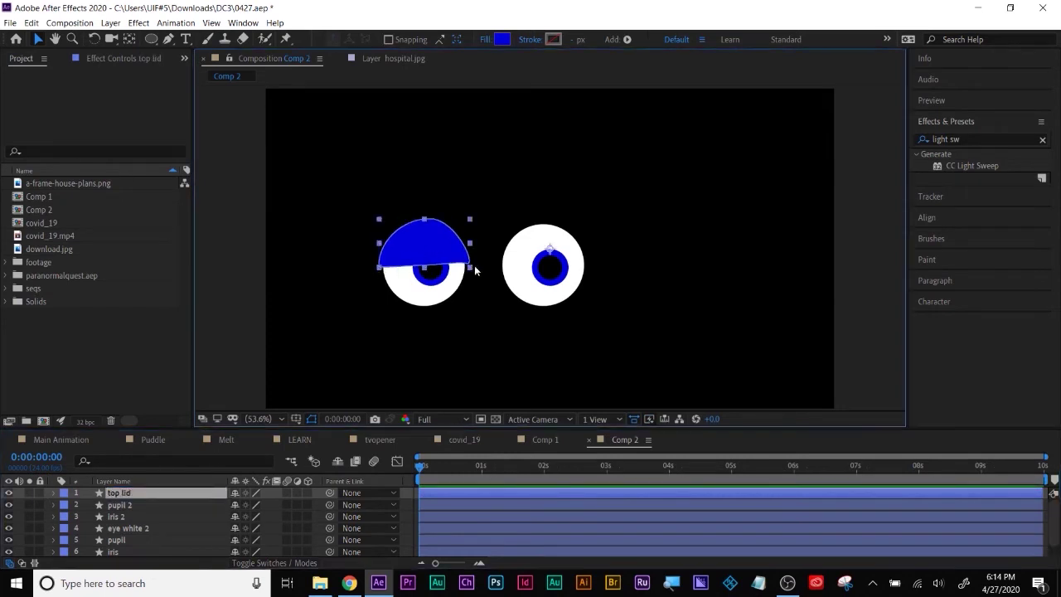
key("ctrl+d")
key("ctrl+Down")
left_click(135, 494)
key("Delete")
Step: Move the top lid's anchor point to the lid's top centre with the Pan Behind tool
left_click(135, 494)
left_click(128, 39)
left_click_drag(550, 249, 473, 237)
Step: Duplicate the top lid layer and rename the copy "btm lid"
key("ctrl+d")
key("Return")
type("btm lid")
key("Return")
Step: Rotate the bottom lid 180° and move it to position 535.5, 747.2, covering the lower half of the left eye
key("r")
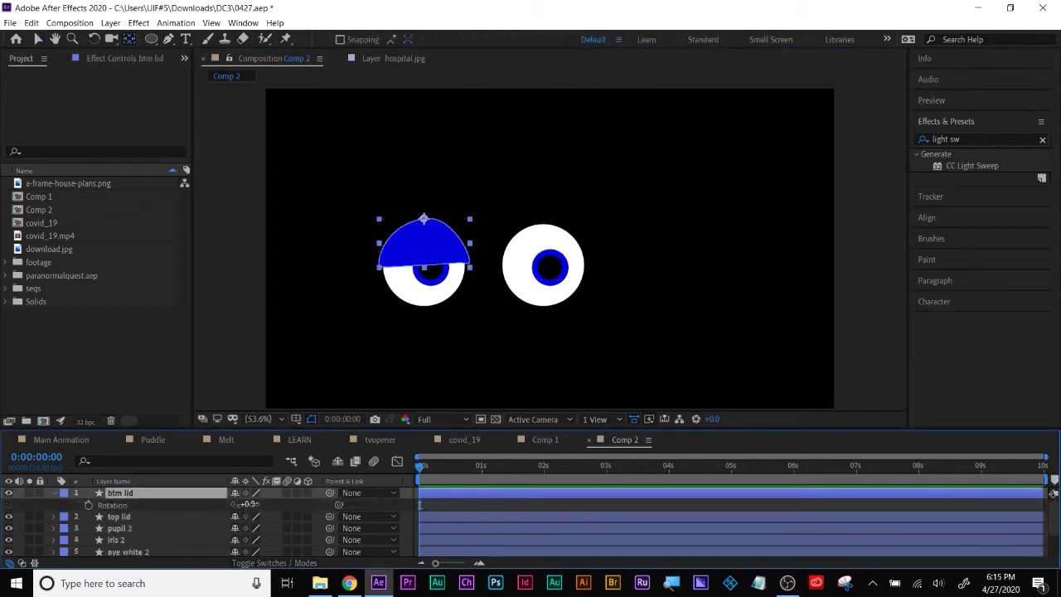
left_click_drag(251, 505, 429, 505)
left_click(253, 504)
type("180")
key("Return")
key("p")
left_click_drag(261, 504, 414, 557)
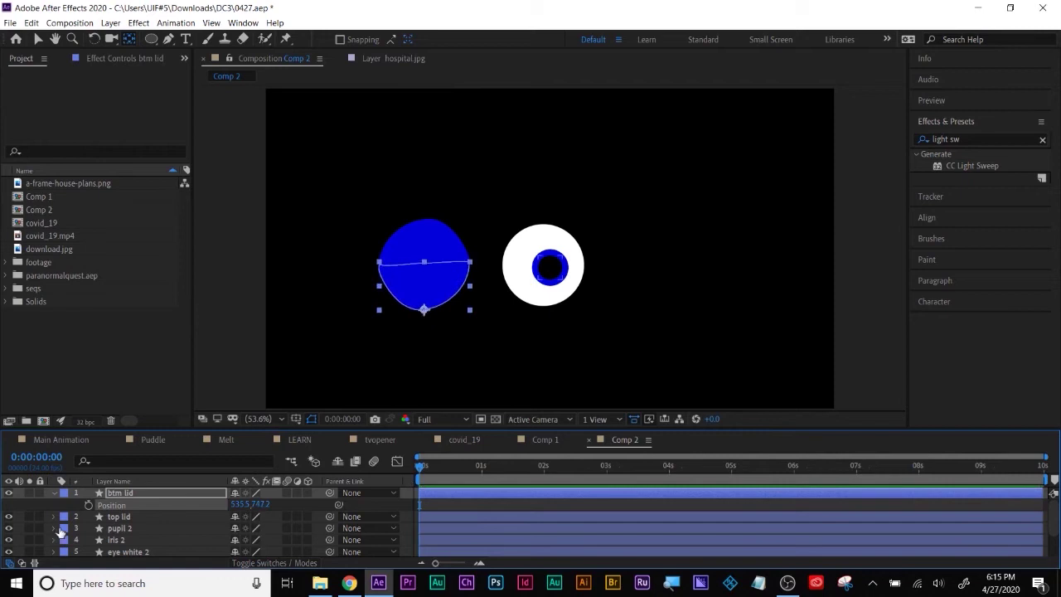
Step: Expand the shape contents of the top lid and bottom lid layers to reach their Path properties
left_click(54, 517)
left_click(66, 528)
left_click(78, 540)
scroll(78, 534, "down", 1)
key("F2")
scroll(83, 511, "up", 1)
left_click(54, 493)
left_click(66, 505)
left_click(78, 516)
scroll(81, 515, "down", 1)
left_click(90, 515)
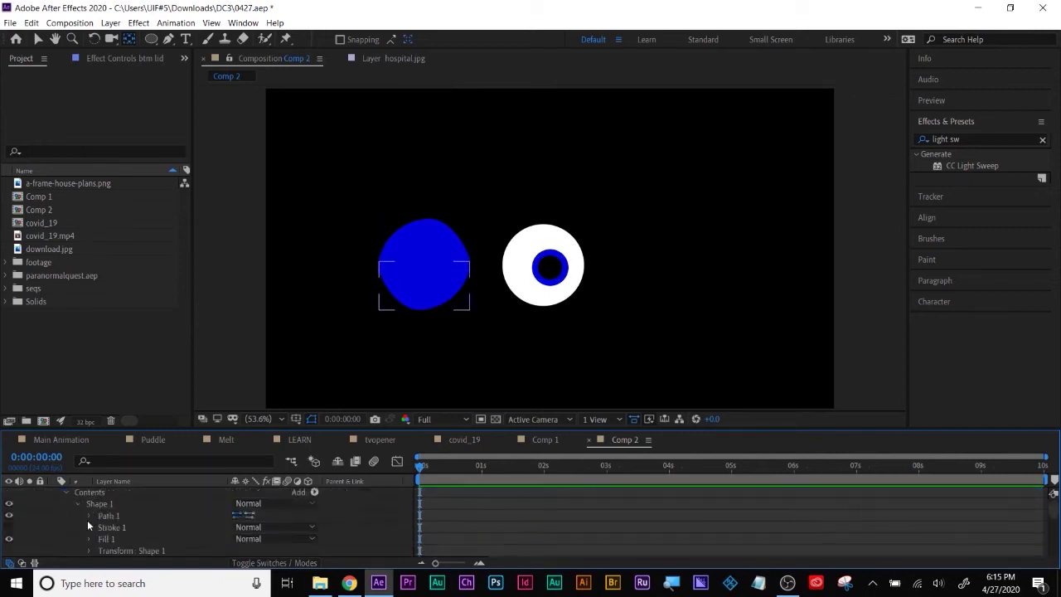
left_click(75, 529)
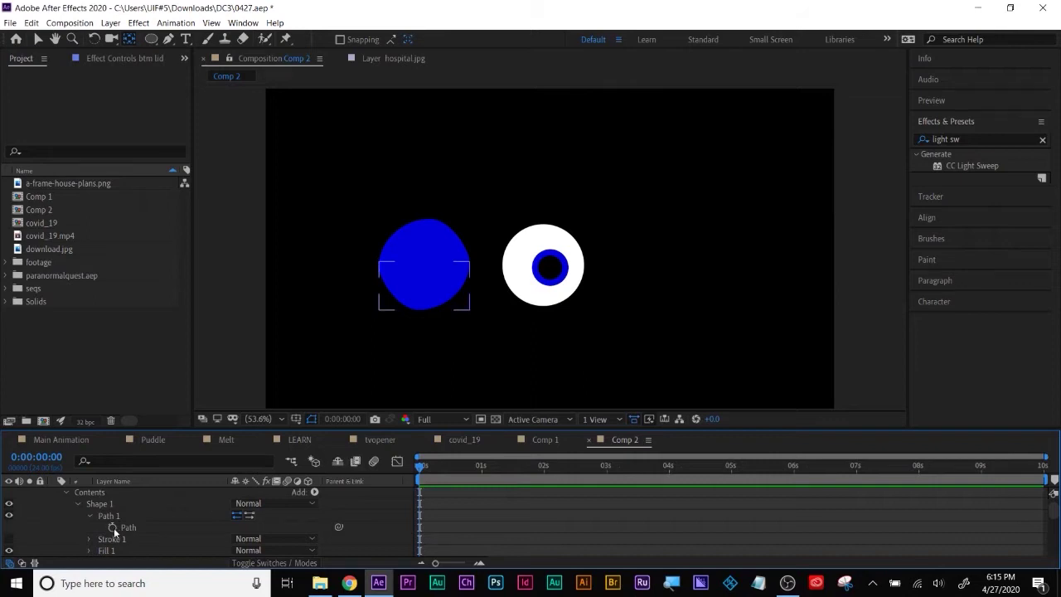
Step: Enable Path keyframing for the bottom lid and the top lid at 0:00:00:00
left_click(224, 147)
left_click(37, 39)
left_click(113, 529)
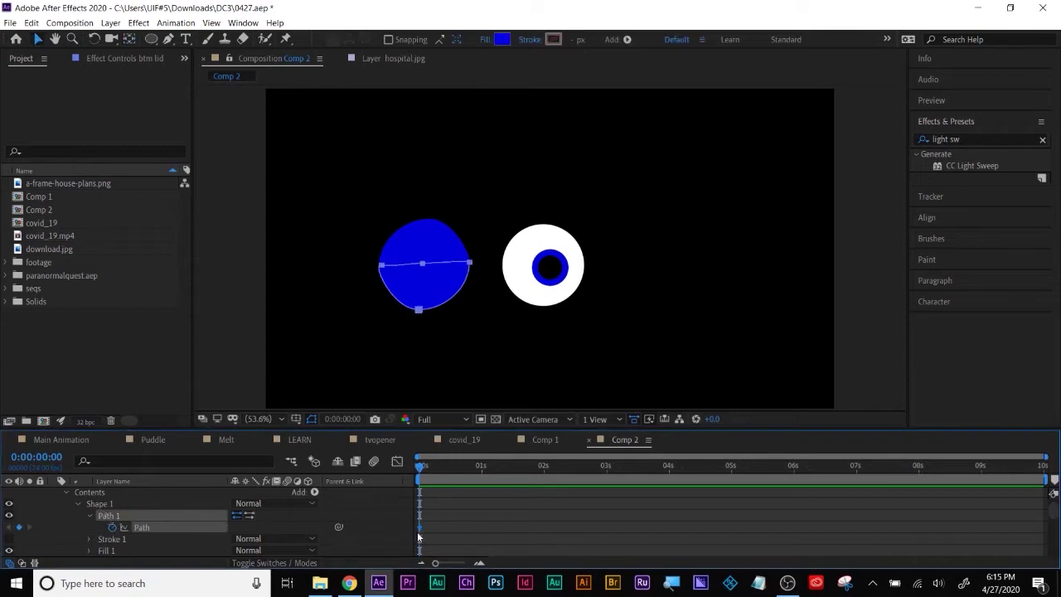
scroll(402, 515, "down", 5)
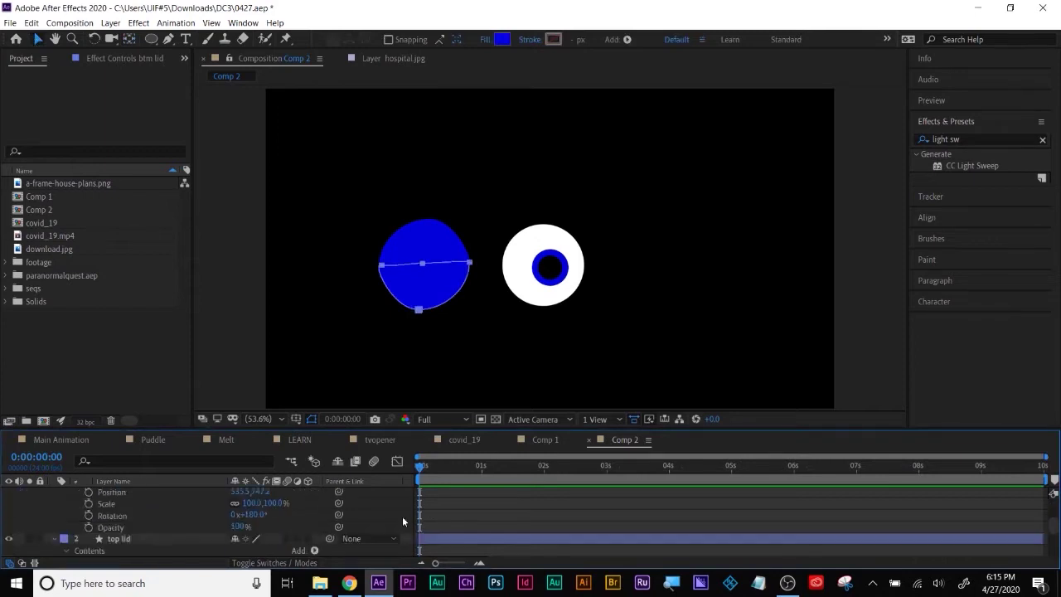
scroll(402, 516, "up", 5)
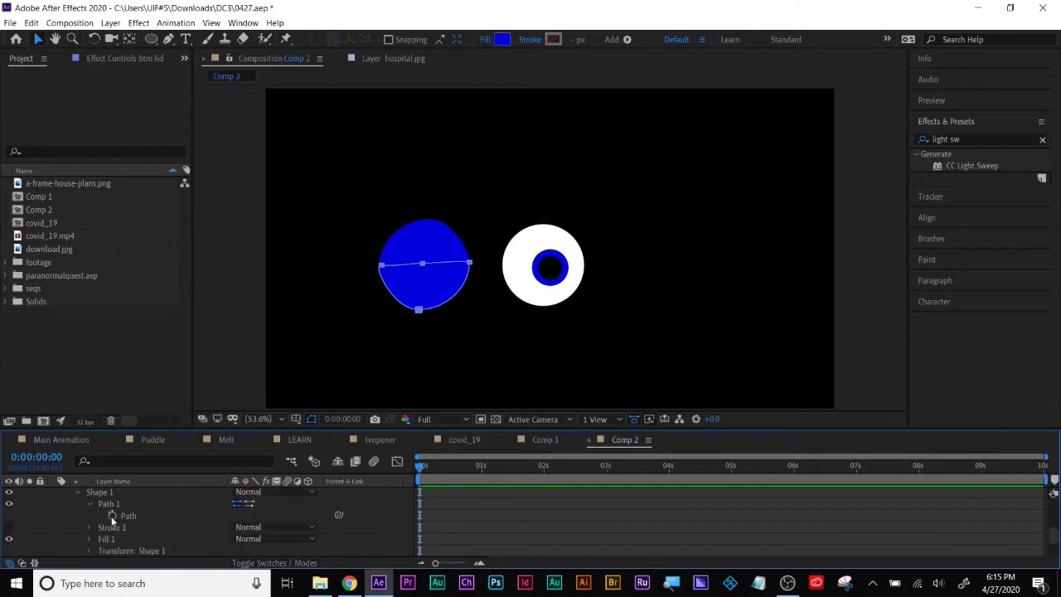
left_click(113, 516)
Step: Add Path keyframes for both eyelids at 0:00:00:04
left_click(419, 466)
left_click_drag(419, 466, 428, 466)
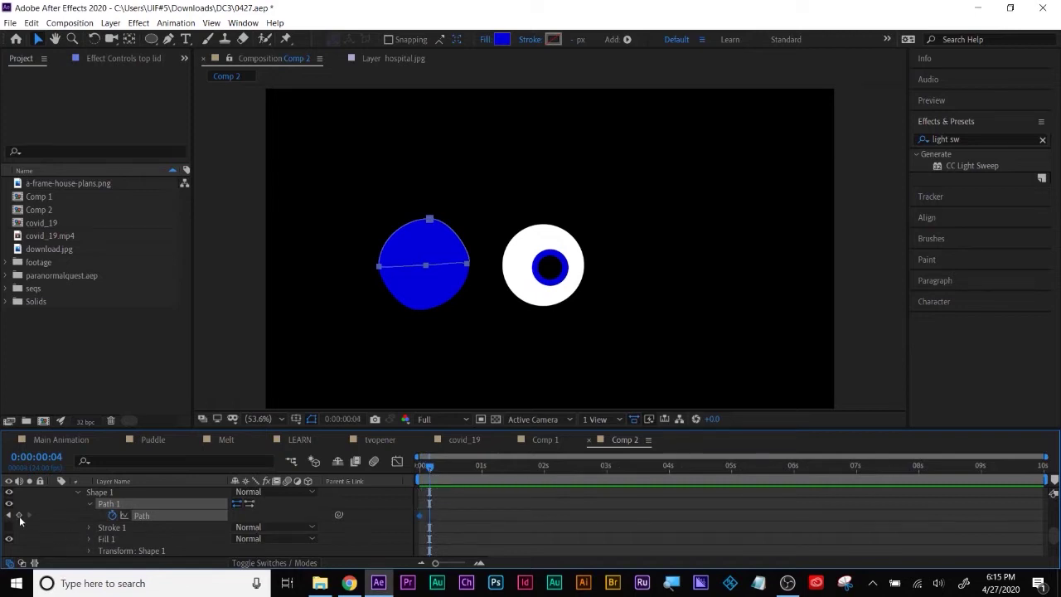
scroll(86, 529, "up", 1)
scroll(86, 531, "down", 3)
scroll(86, 533, "up", 2)
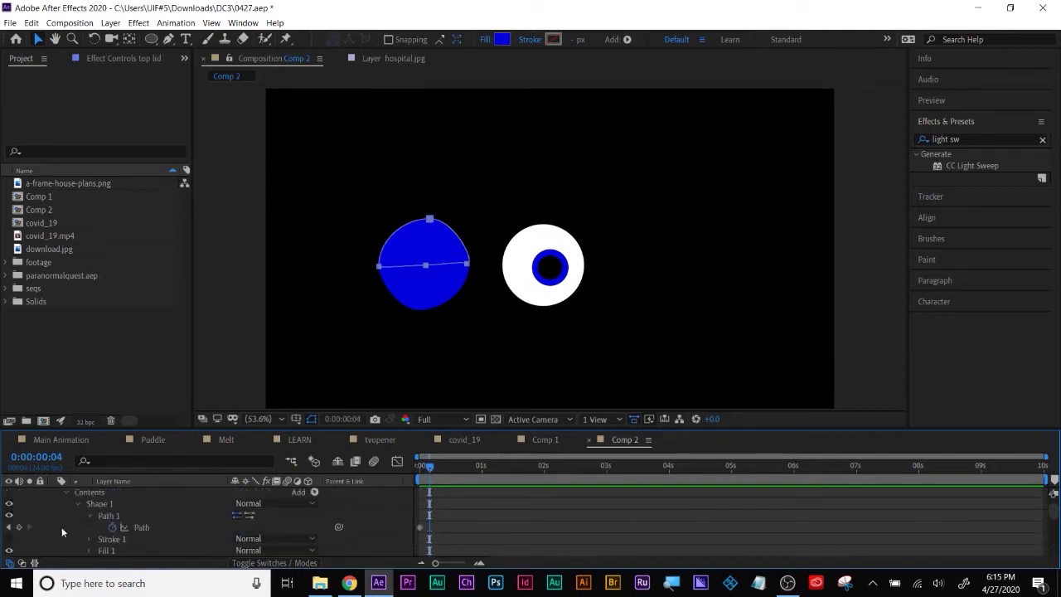
left_click(20, 537)
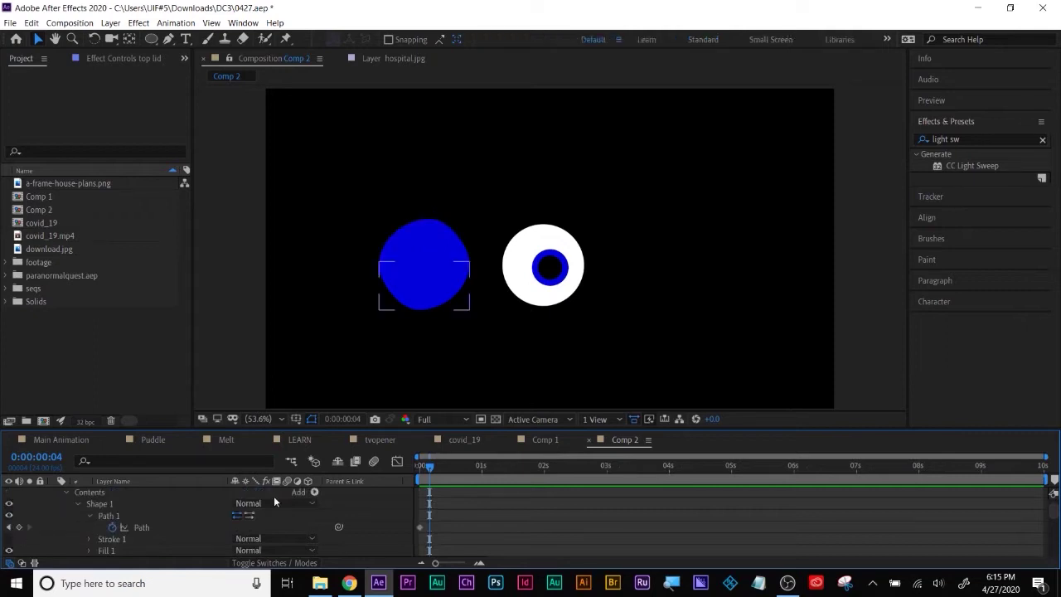
left_click(19, 528)
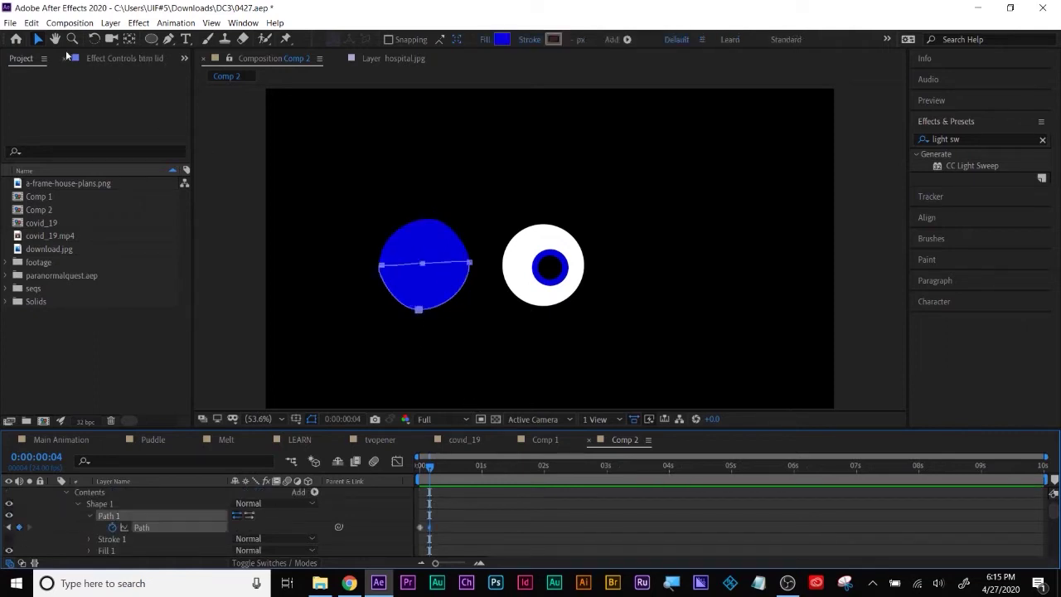
Step: Lower the bottom lid's upper path points at 0:00:00:04 until the lid is a thin sliver beneath the eye
left_click(424, 266)
left_click_drag(423, 266, 425, 303)
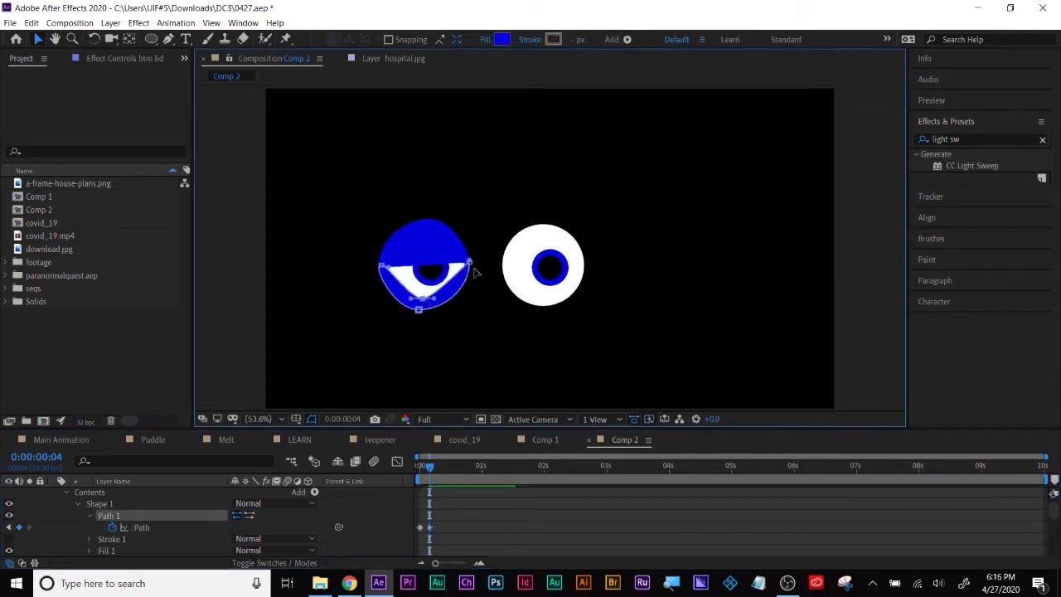
left_click_drag(469, 263, 469, 301)
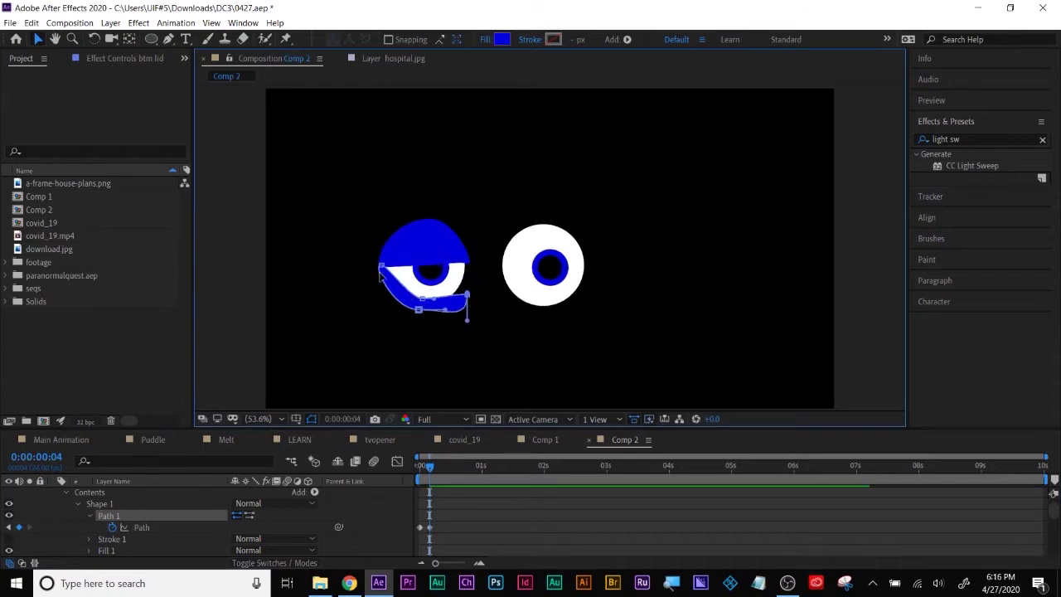
left_click_drag(383, 270, 456, 309)
left_click(454, 309)
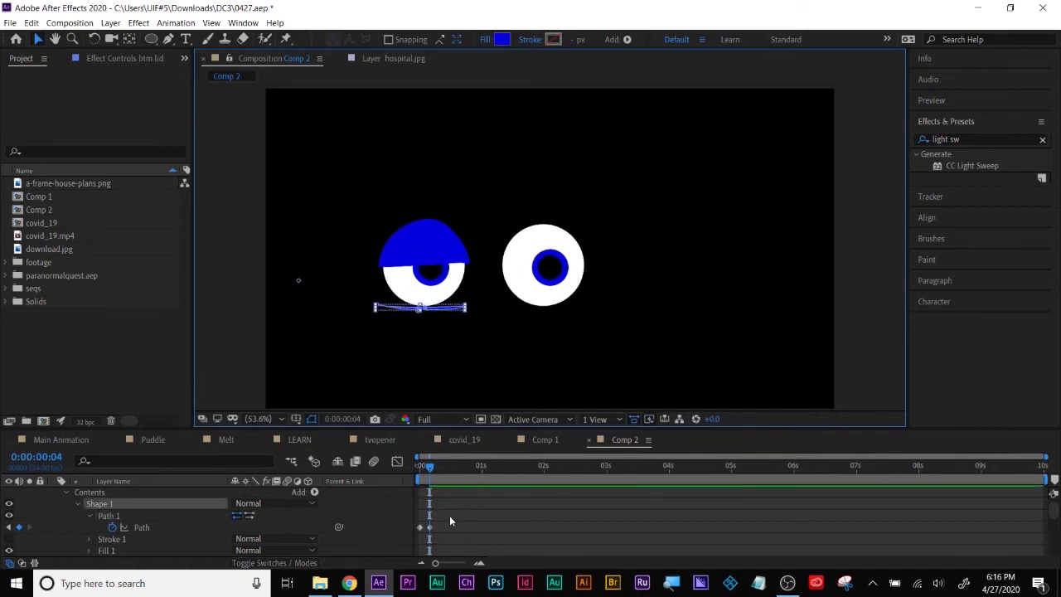
Step: Raise the middle and right path points of the top lid's lower edge at 0:00:00:04 and nudge its top point up
scroll(460, 520, "down", 5)
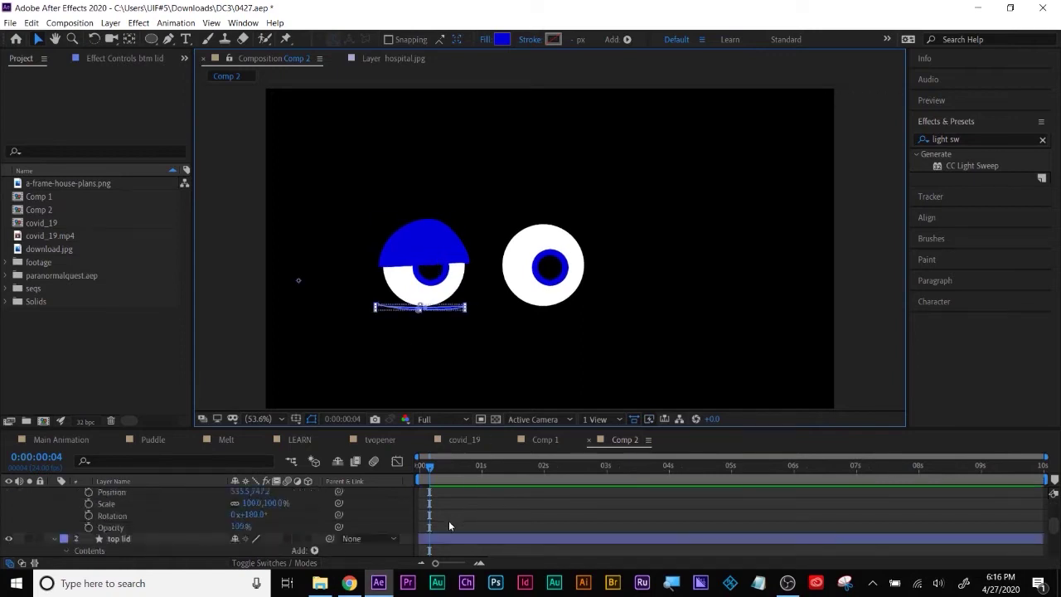
scroll(449, 521, "down", 2)
left_click(433, 518)
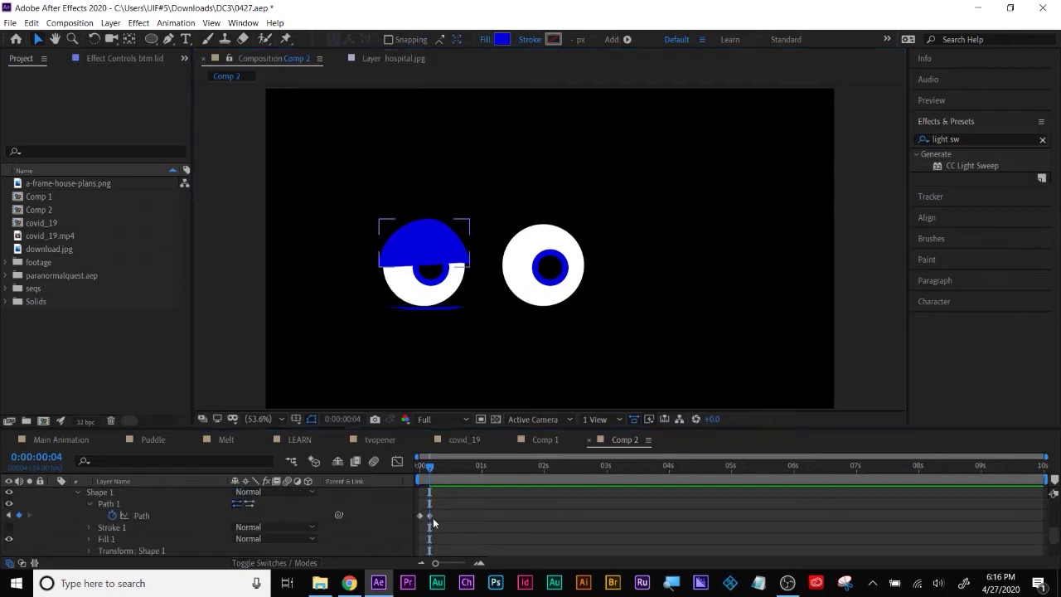
left_click(428, 514)
left_click_drag(429, 263, 430, 223)
left_click_drag(429, 219, 430, 213)
left_click_drag(467, 262, 464, 237)
Step: Raise the top lid's left path point and adjust its upper curve to uncover the eye at 0:00:00:04
left_click(390, 259)
left_click(378, 244)
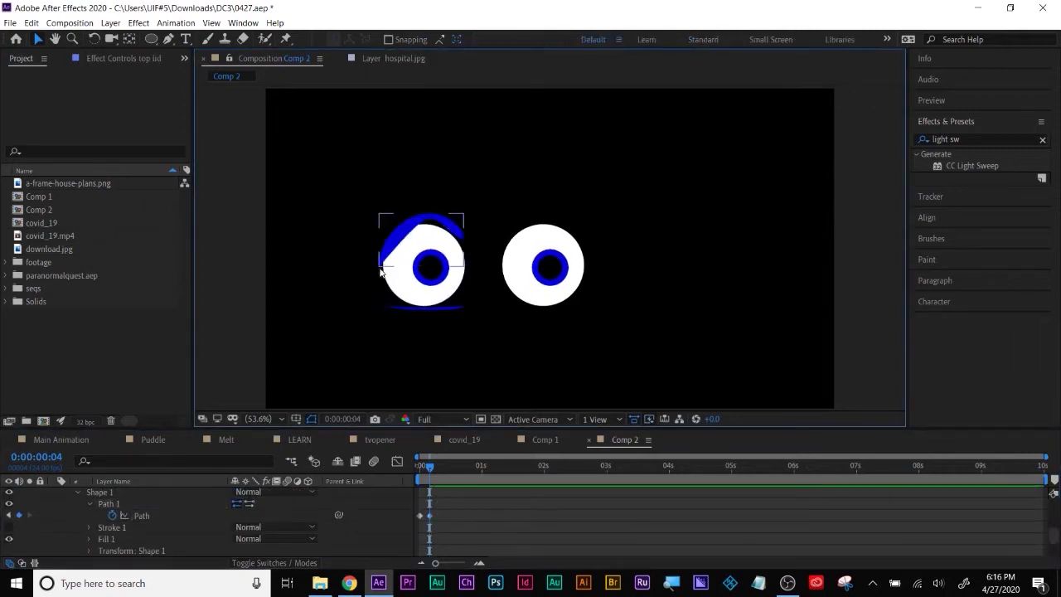
left_click(381, 275)
left_click_drag(378, 266, 383, 239)
left_click_drag(434, 193, 430, 219)
left_click_drag(383, 239, 383, 253)
Step: Return to the first frame and show only the keyframed Path properties of the two lid layers
mouse_move(430, 469)
left_mouse_down()
mouse_move(417, 476)
mouse_move(432, 480)
mouse_move(417, 476)
left_mouse_up()
left_click_drag(600, 430, 603, 227)
scroll(578, 421, "up", 2)
left_click(651, 339)
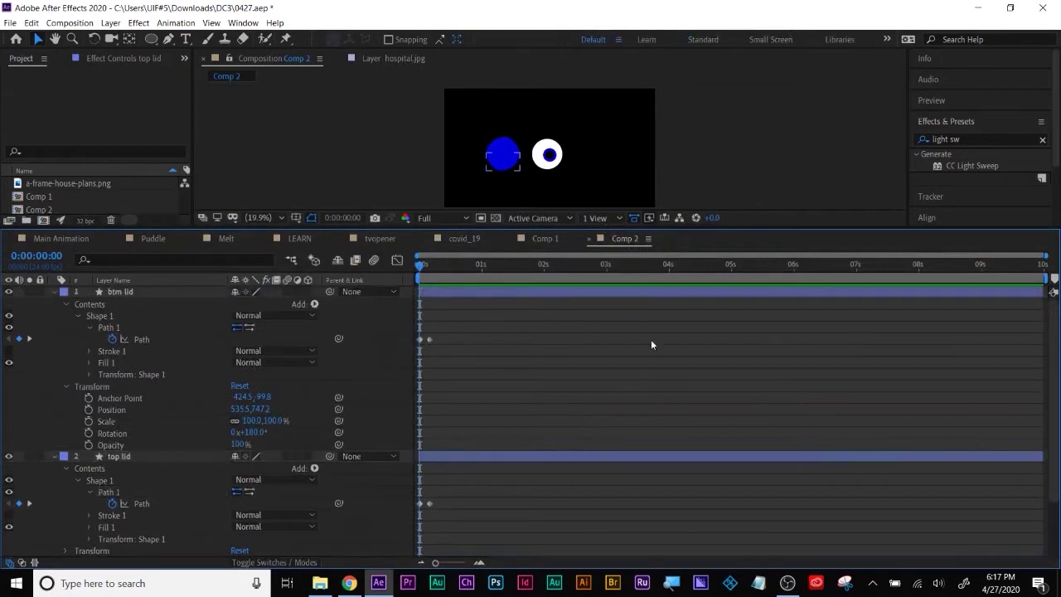
key("u")
left_click_drag(708, 228, 713, 363)
Step: Apply Easy Ease to all the Path keyframes of the btm lid and top lid layers
left_click_drag(455, 427, 418, 467)
right_click(429, 463)
mouse_move(455, 459)
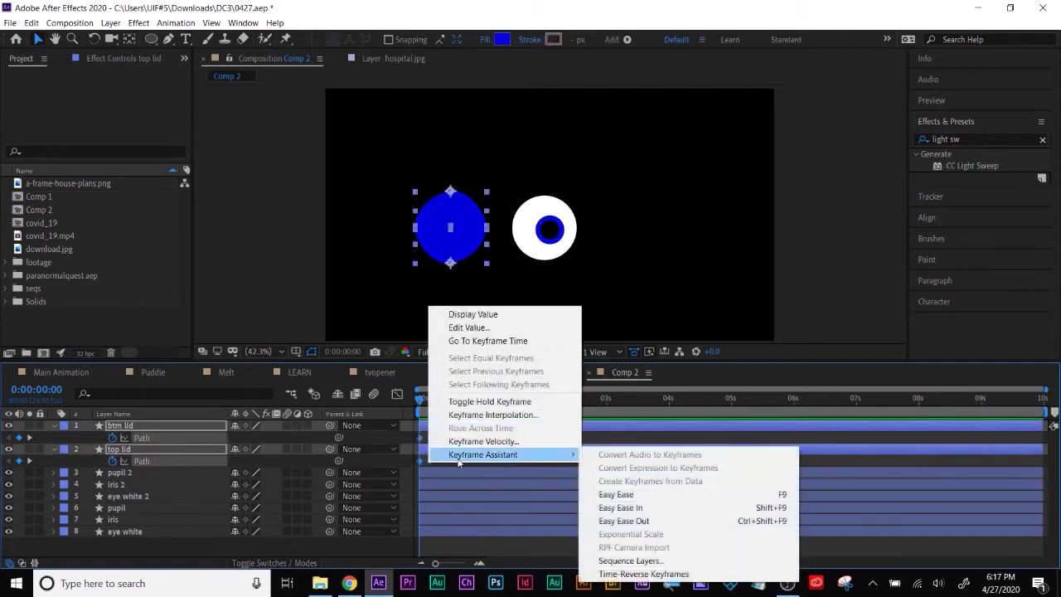
left_click(629, 494)
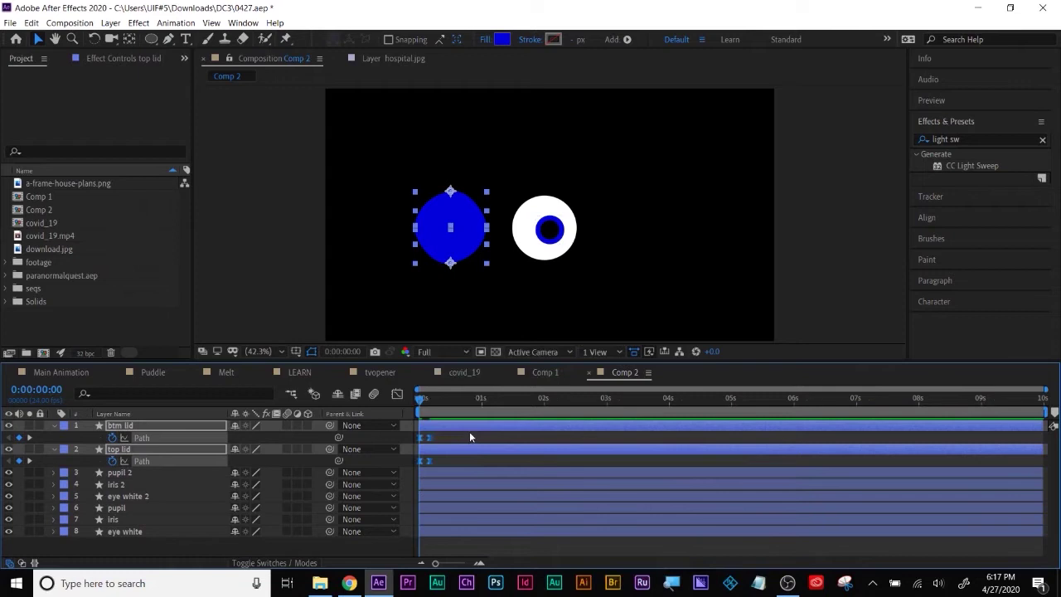
left_click(470, 433)
Step: Add a Path keyframe to both the btm lid and top lid layers at 0:00:00:13 to hold the eye open
left_click_drag(420, 399, 452, 405)
left_click(180, 458)
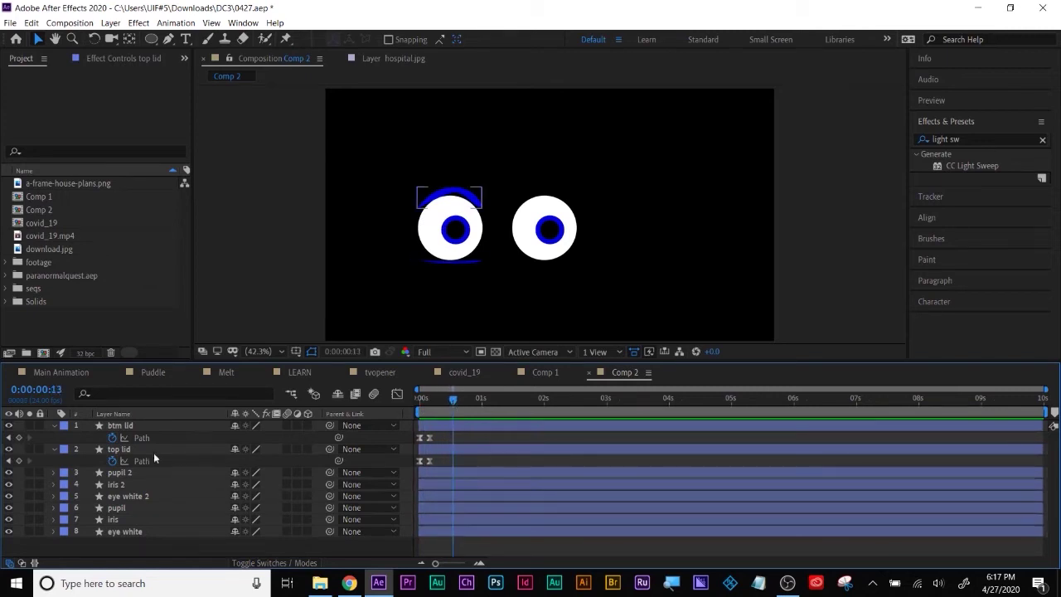
left_click(19, 437)
left_click(18, 460)
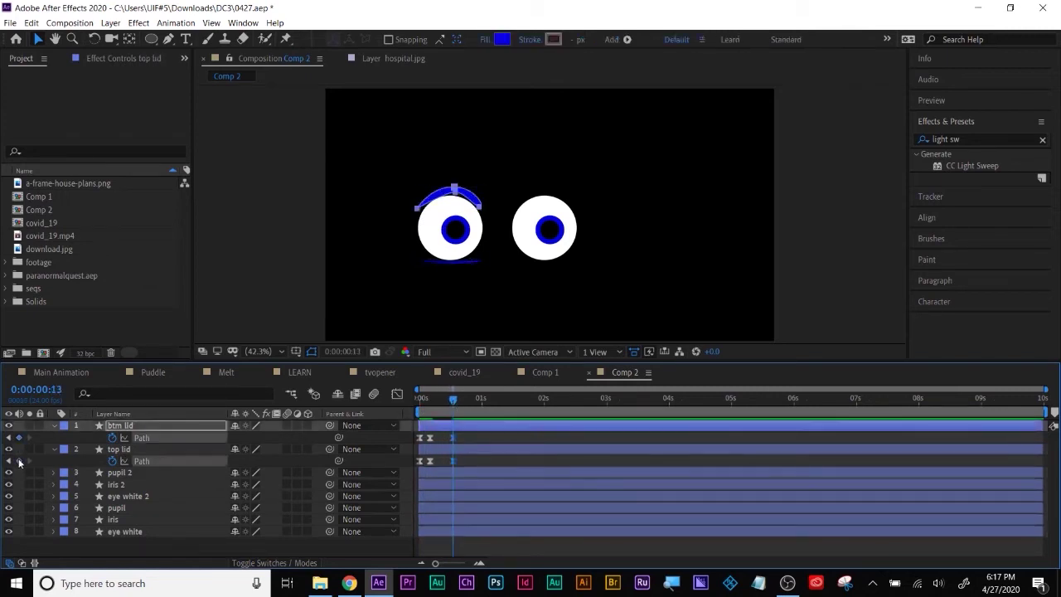
Step: Copy each lid's closed Path keyframe from the first frame to 0:00:00:20
left_click(428, 400)
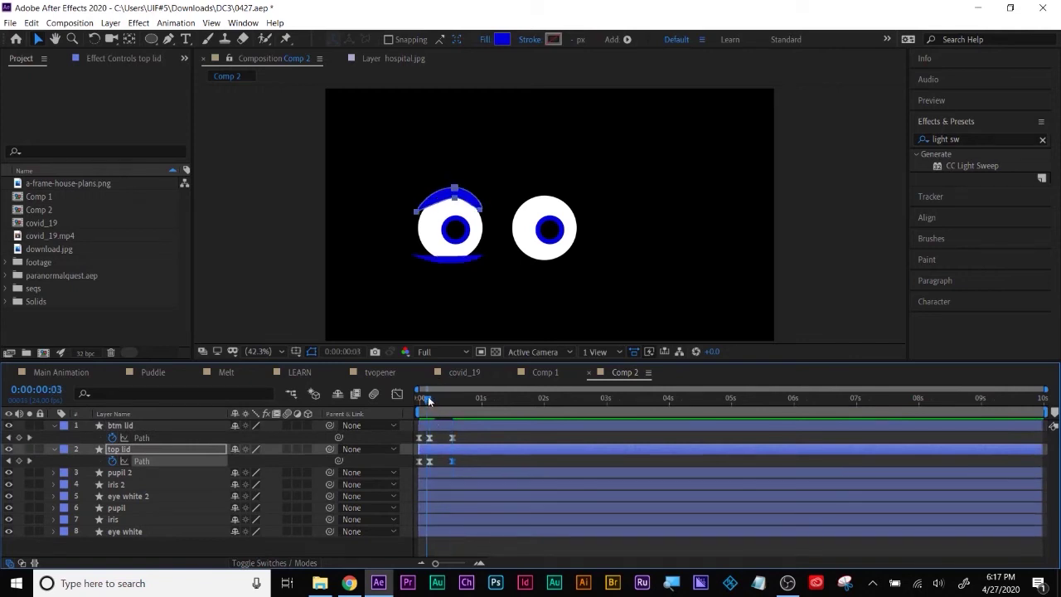
left_click_drag(429, 400, 460, 414)
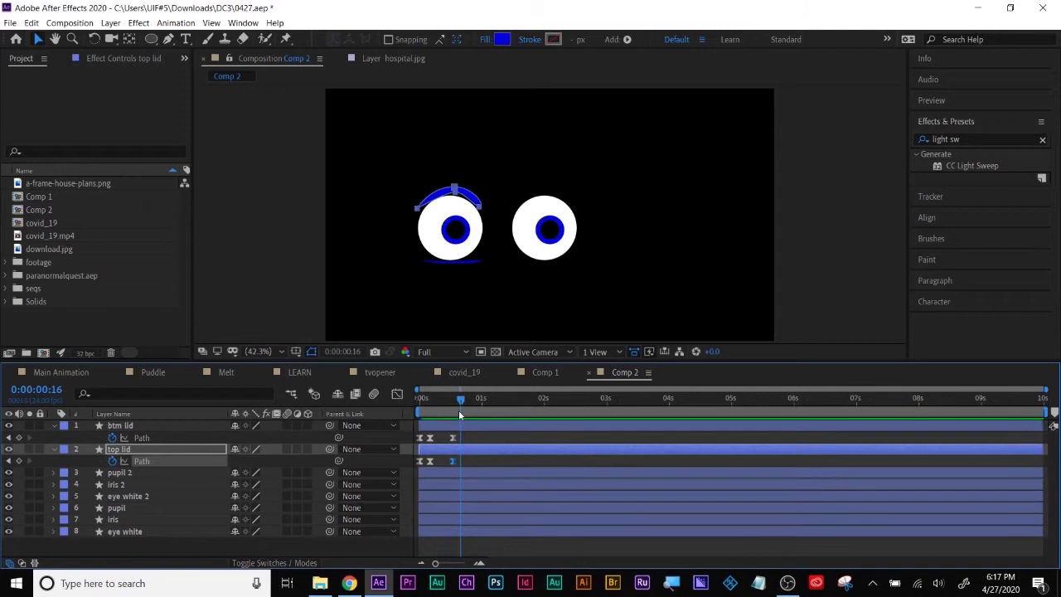
left_click(423, 443)
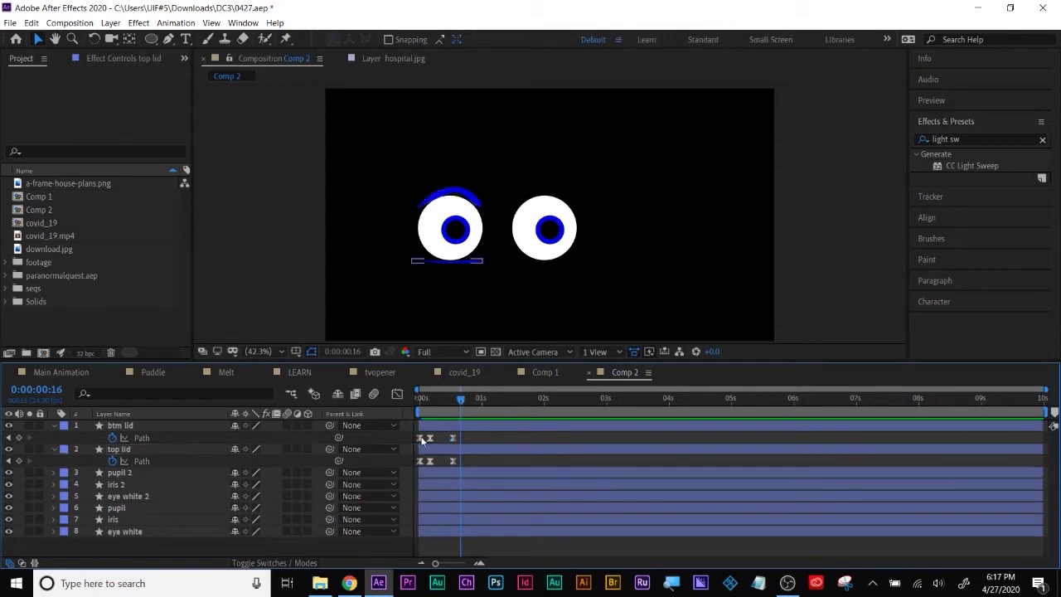
left_click(423, 440)
left_click(422, 462, "shift")
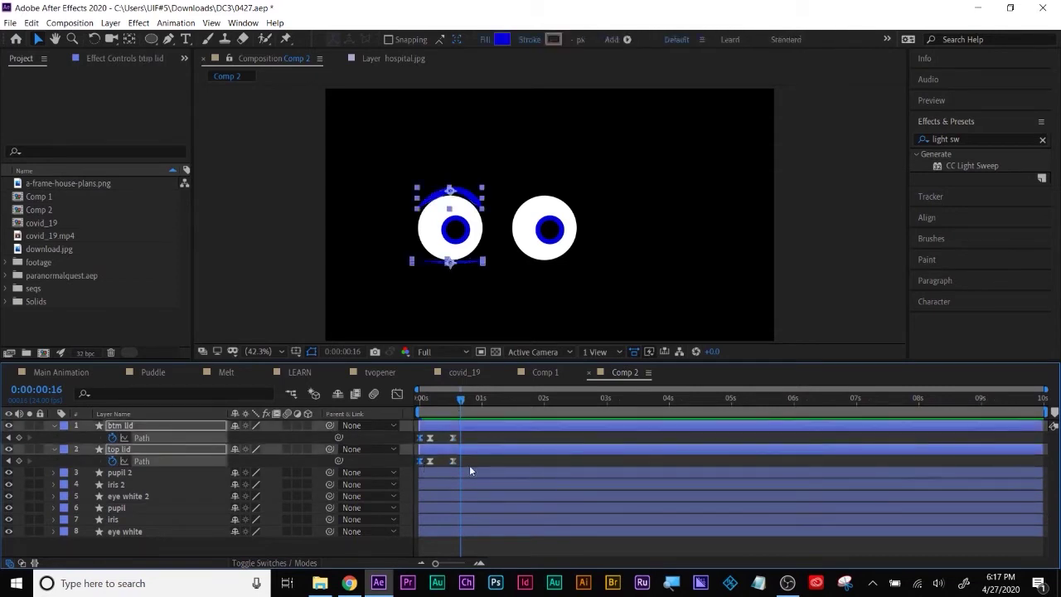
left_click(471, 401)
left_click(415, 440)
left_click(420, 437)
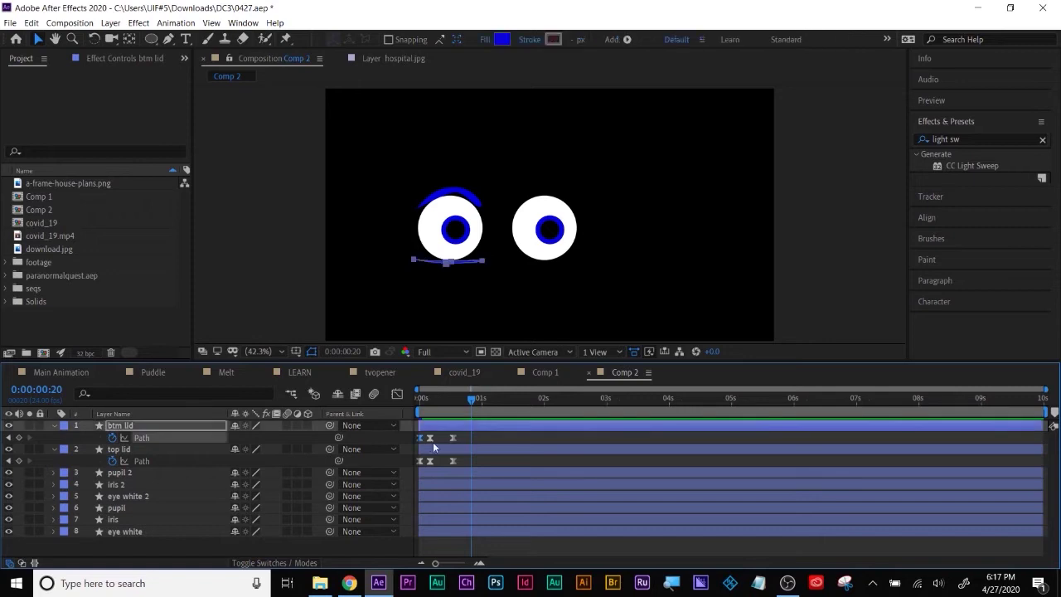
key("ctrl+v")
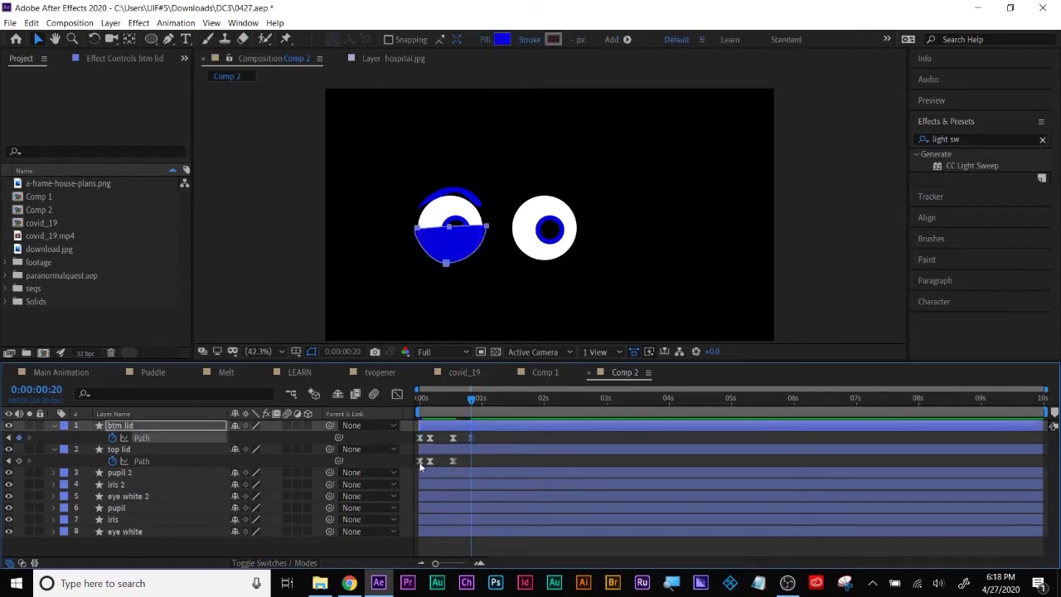
left_click(420, 464)
key("ctrl+v")
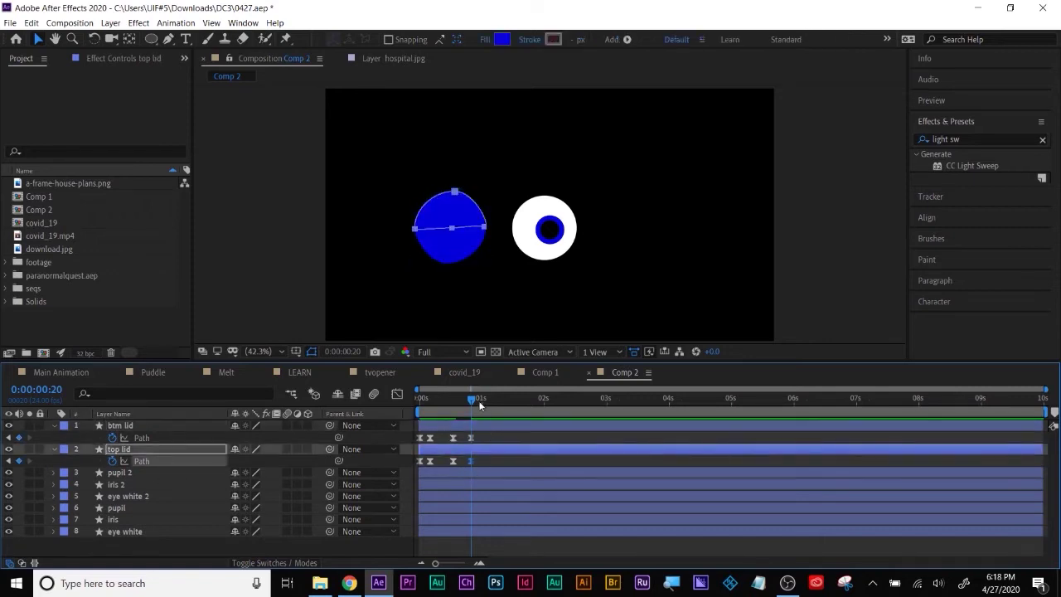
Step: Move both lids' closed Path keyframes at 0:00:00:20 a few frames earlier and preview the blink from the start
left_click(471, 439)
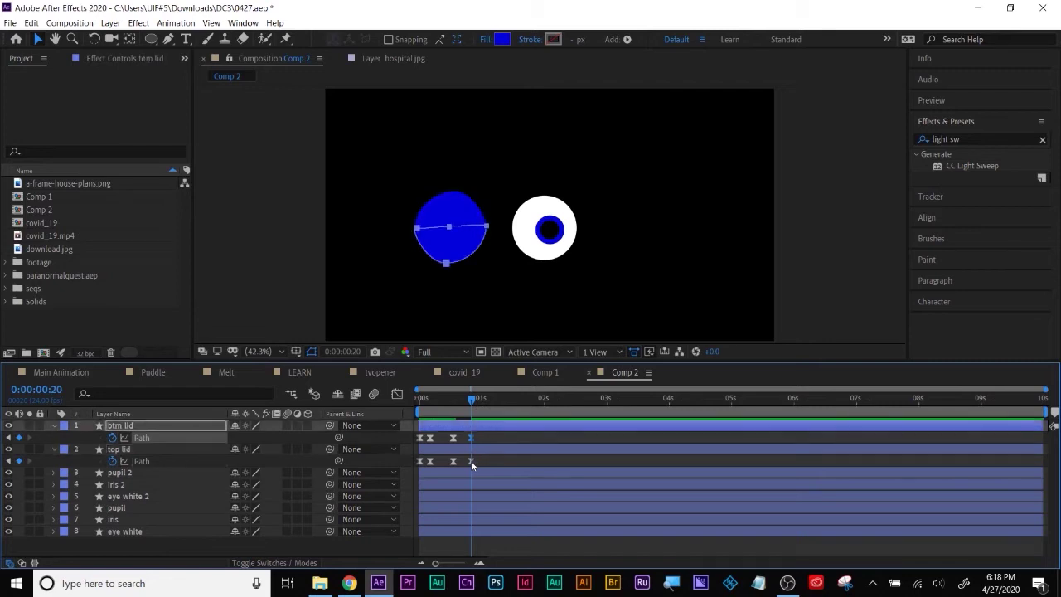
left_click(471, 461, "shift")
left_click_drag(471, 461, 464, 460)
key("Home")
key("space")
Step: Copy each lid's open Path keyframe from 0:00:00:04 to 0:00:00:21
left_click_drag(477, 400, 475, 415)
left_click(430, 437)
key("ctrl+c")
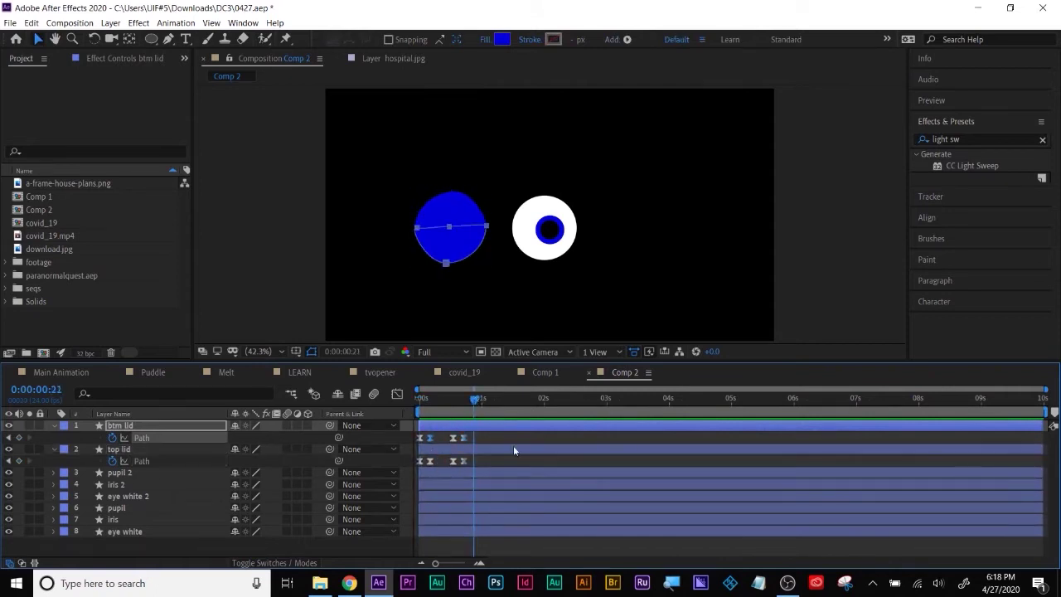
key("ctrl+v")
left_click(430, 460)
key("ctrl+c")
key("ctrl+v")
Step: Shorten the work area to about one second and preview the blink from the first frame
key("Home")
key("space")
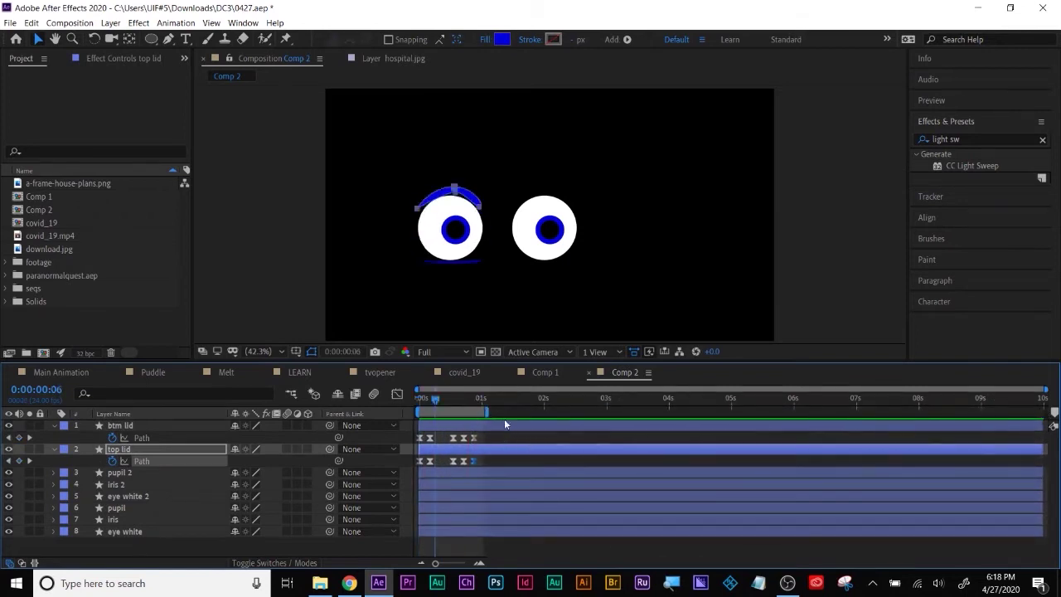
key("space")
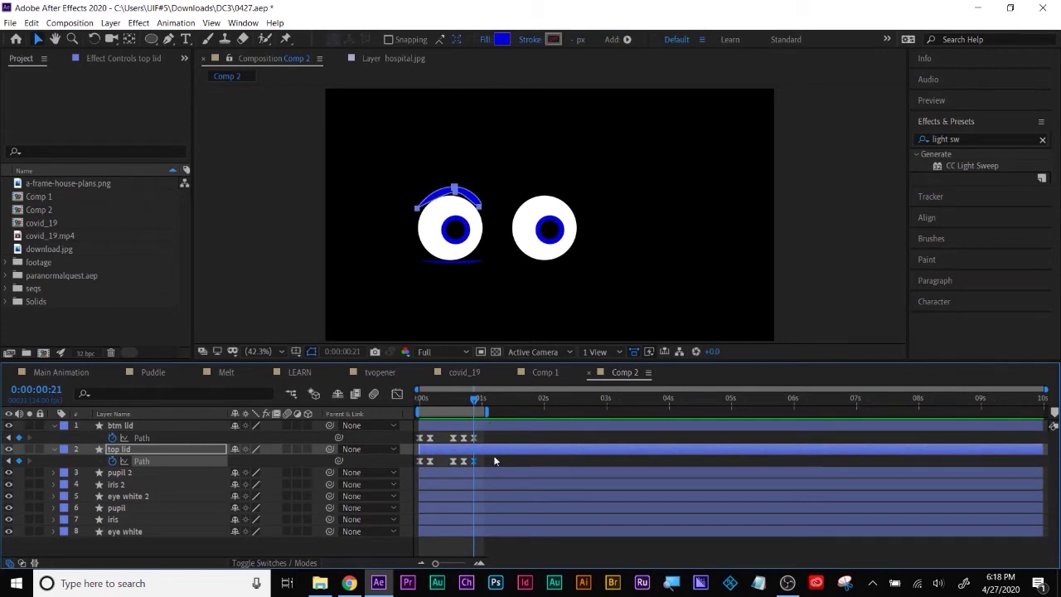
Step: Pre-compose the btm lid and top lid layers as "lids", moving all attributes into the new composition
left_click(480, 399)
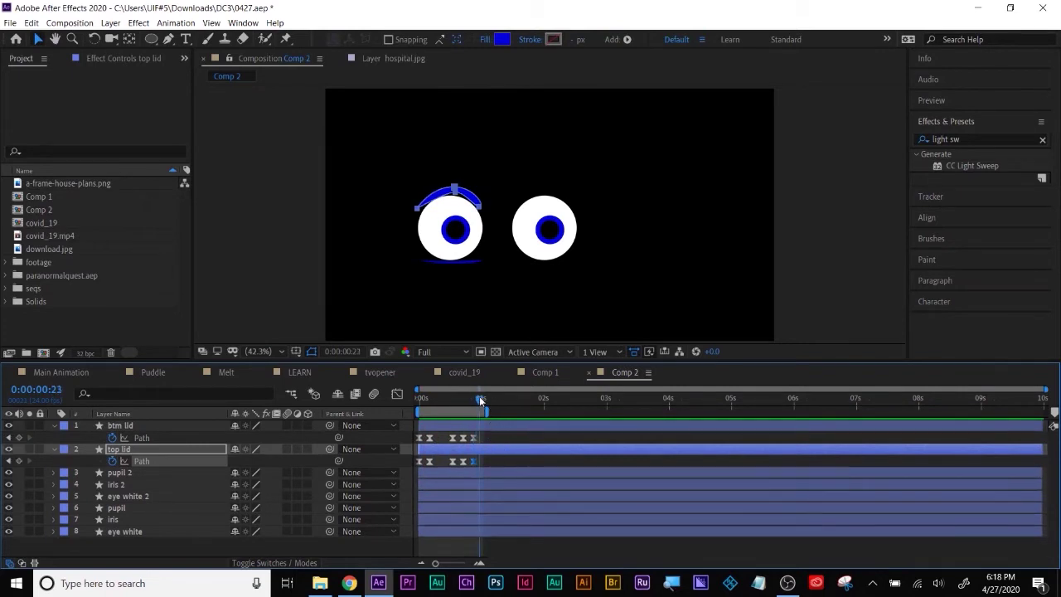
left_click(499, 429)
left_click(494, 449, "shift")
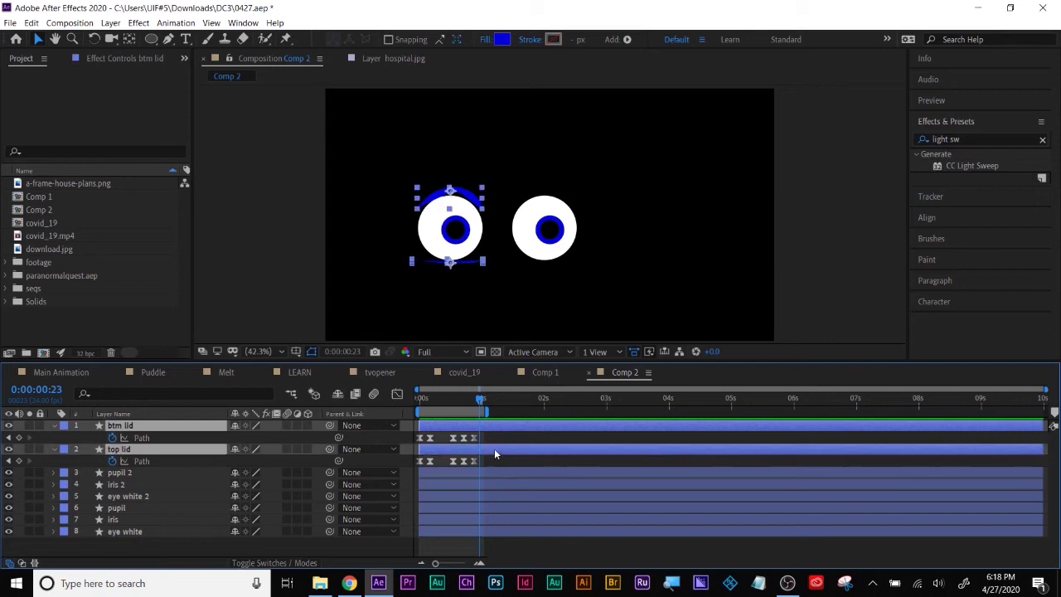
right_click(133, 451)
left_click(199, 401)
type("lids")
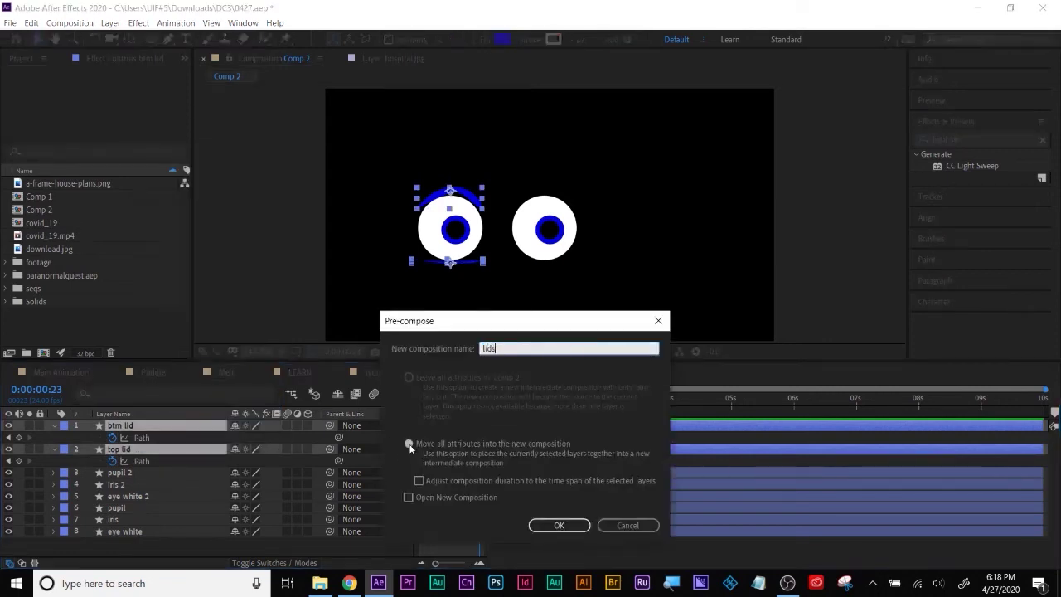
left_click(408, 444)
left_click(558, 526)
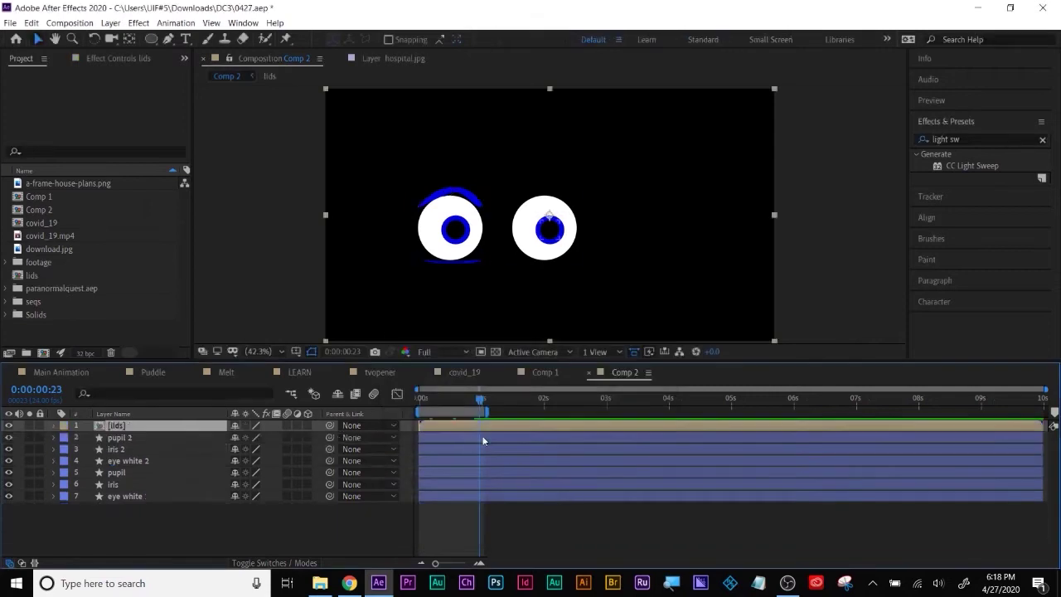
Step: Open the lids composition, reveal both lid layers' keyframed Path properties to check the blink's timing, and return to Comp 2
double_click(493, 425)
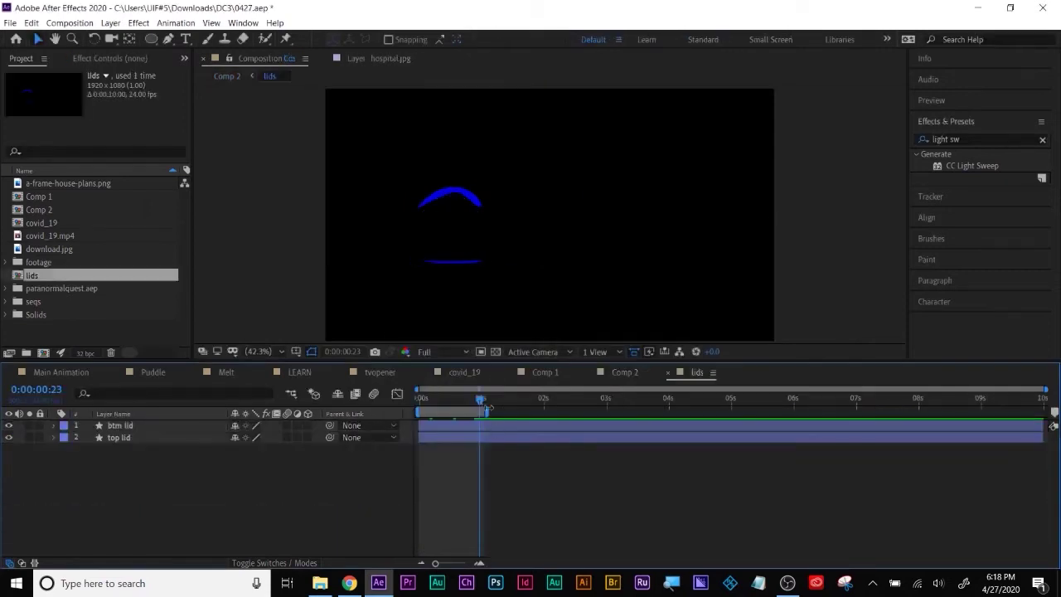
key("ctrl+a")
key("u")
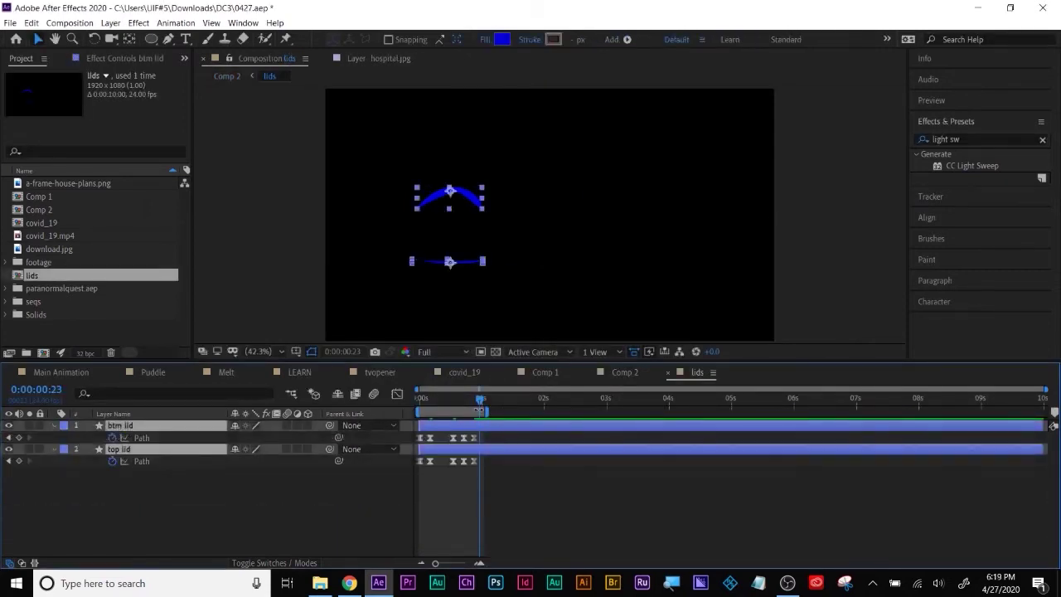
left_click(625, 374)
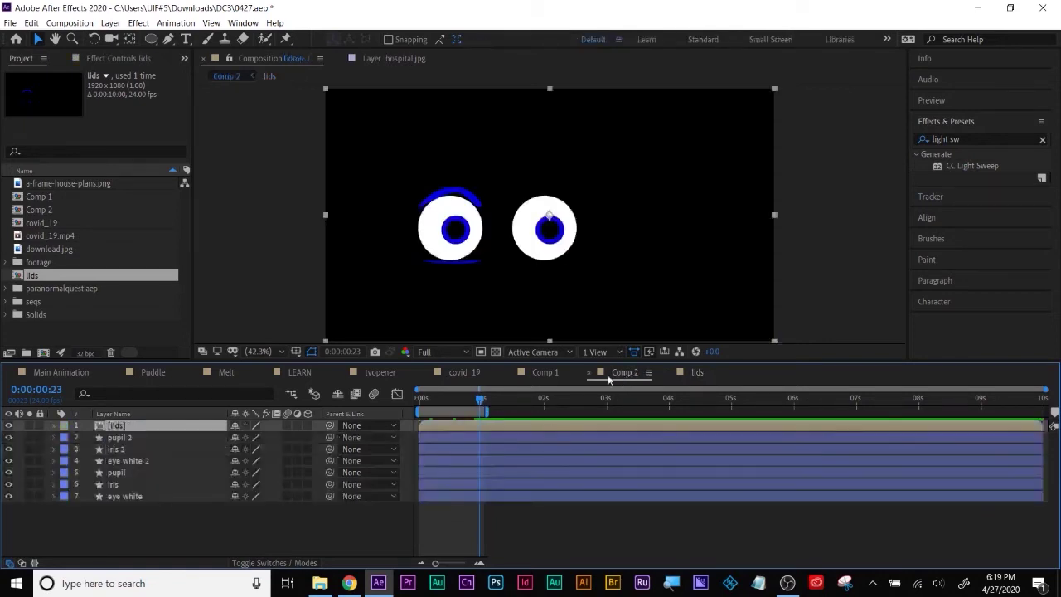
Step: Set the current time to 0:00:01:00 in the lids composition and trim the end of Comp 2's lids layer there
left_click(696, 372)
mouse_move(483, 397)
left_mouse_down()
mouse_move(465, 397)
mouse_move(481, 397)
left_mouse_up()
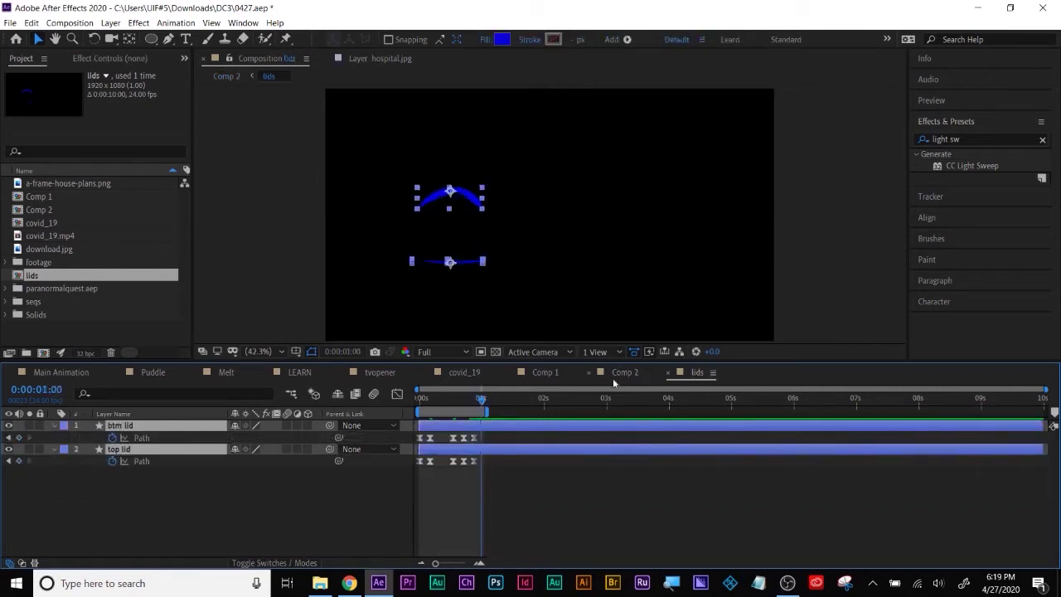
left_click(623, 373)
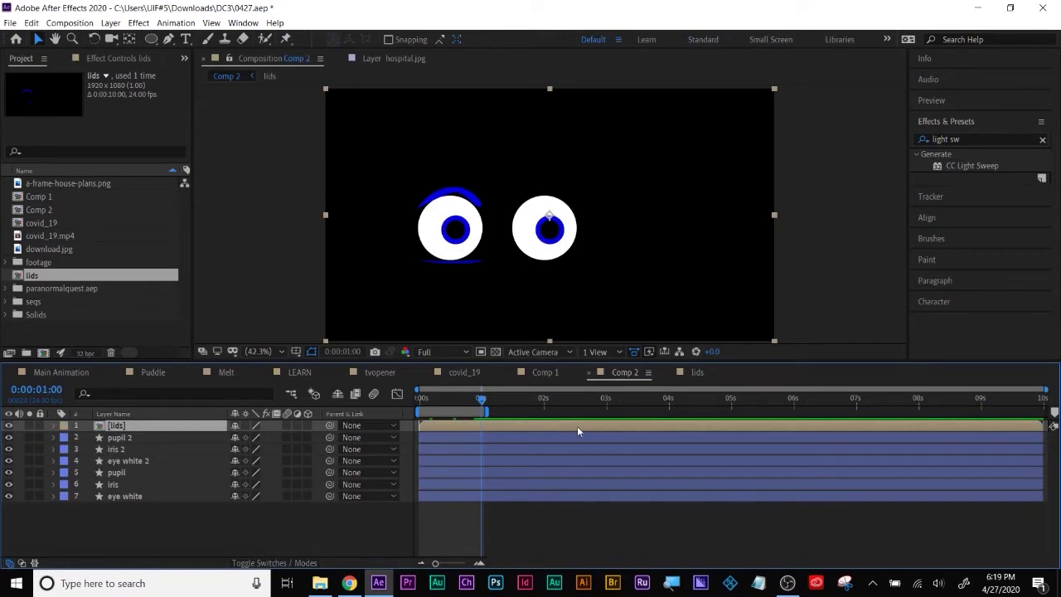
key("alt+]")
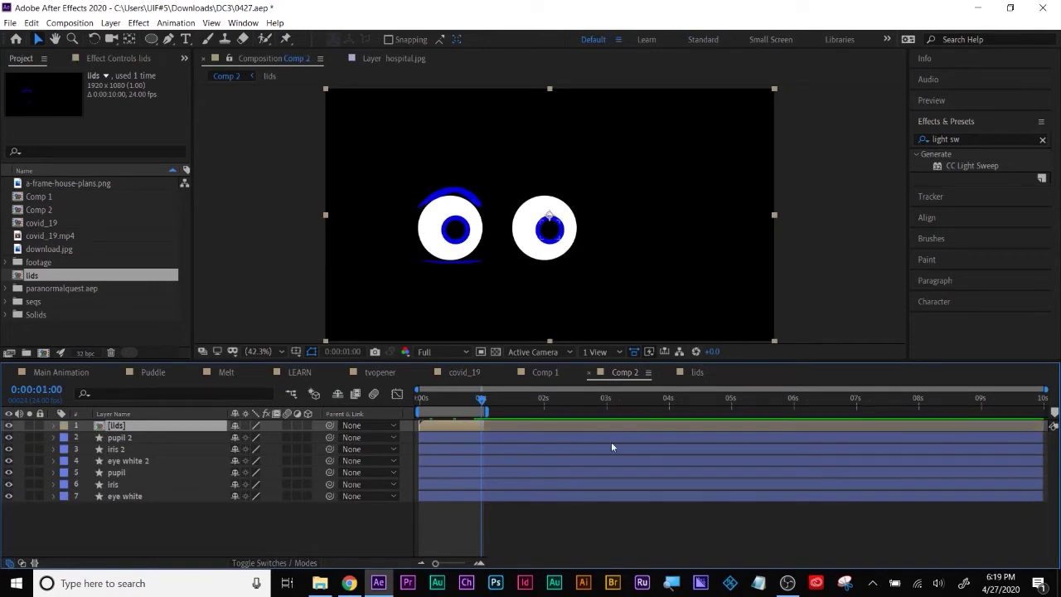
Step: Duplicate the lids layer and shift the copy horizontally over the right eye, to Position 1354, 540
mouse_move(464, 397)
left_mouse_down()
mouse_move(443, 397)
mouse_move(475, 400)
left_mouse_up()
left_click(450, 427)
key("ctrl+d")
key("p")
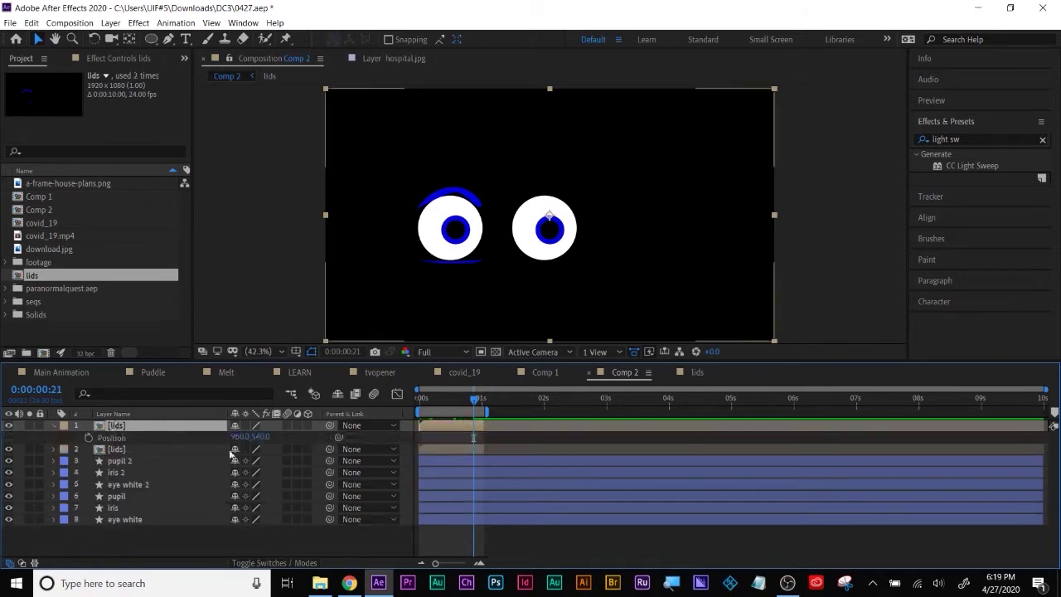
left_click_drag(241, 436, 509, 441)
Step: Pre-compose the two lids layers into a new composition named "2 lids"
left_click_drag(475, 405, 453, 400)
left_click(471, 424)
left_click(469, 448, "ctrl")
right_click(469, 448)
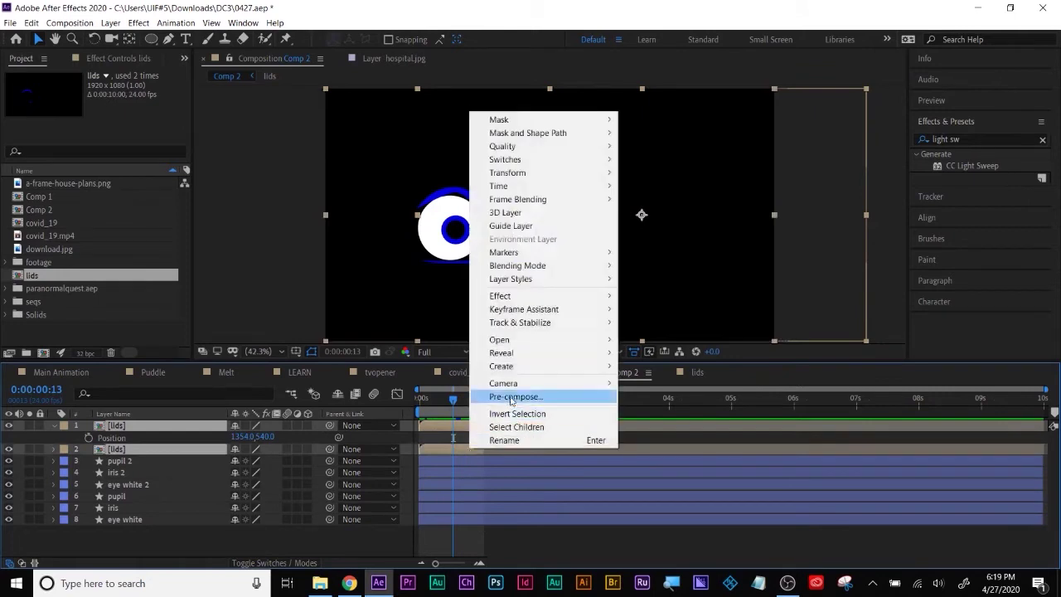
left_click(511, 398)
type("2")
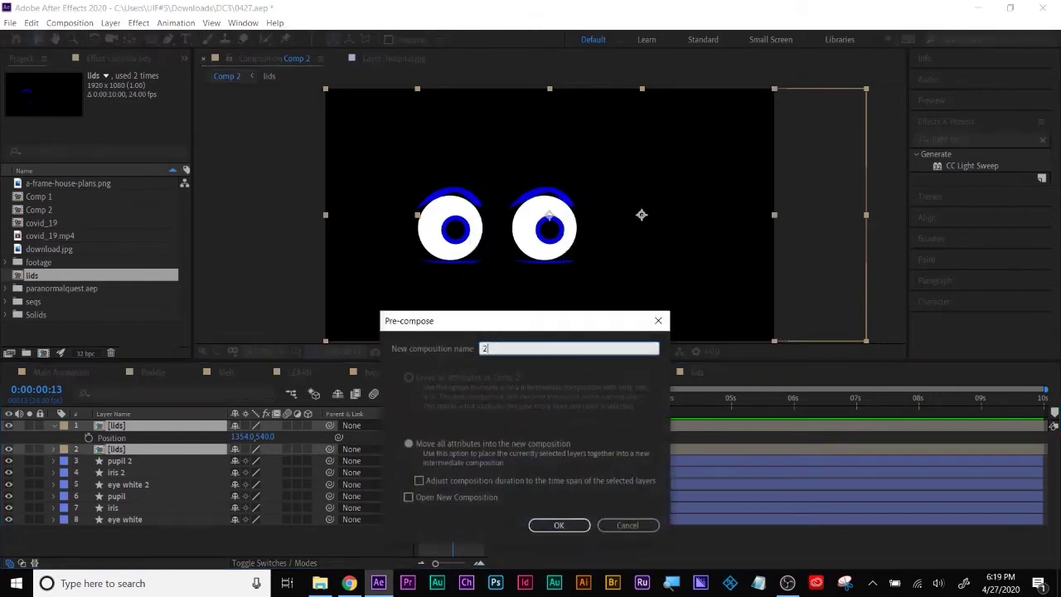
left_click(559, 525)
Step: Trim the end of the 2 lids layer to 0:00:00:23 and return to the first frame
left_click_drag(455, 402, 483, 403)
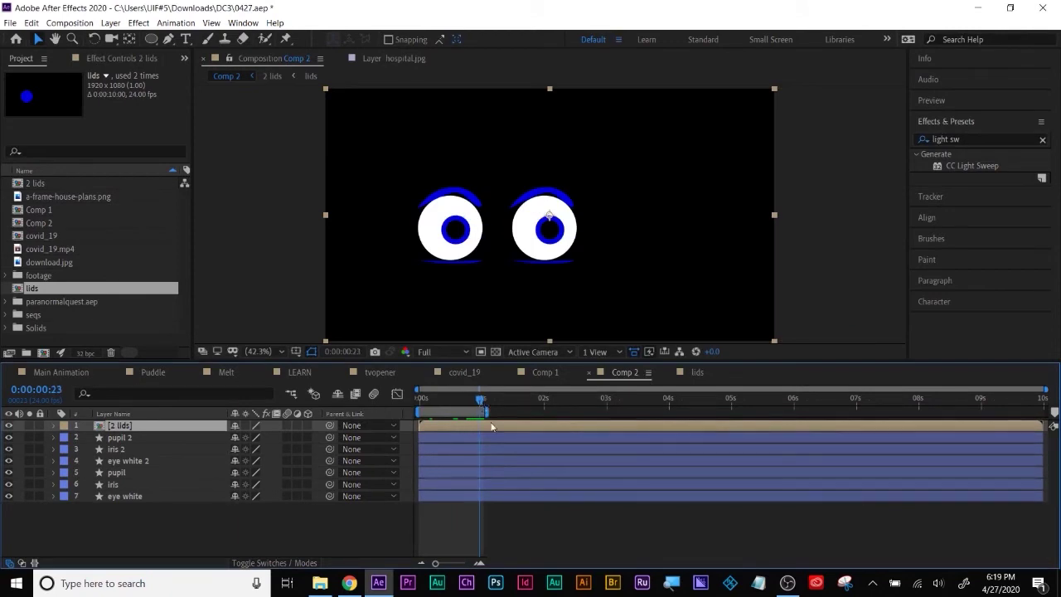
key("alt+bracketright")
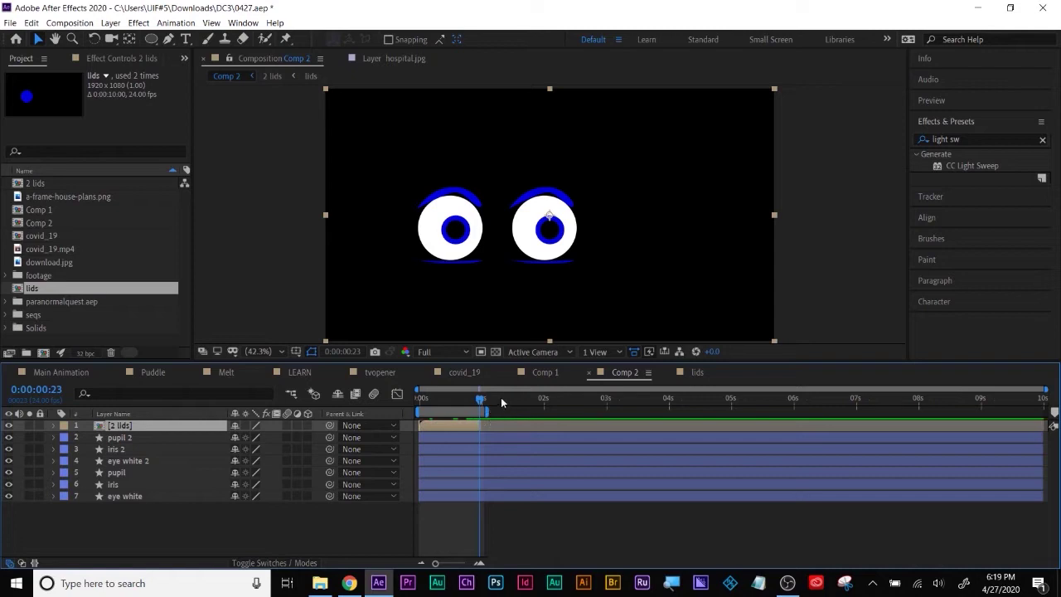
left_click(481, 403)
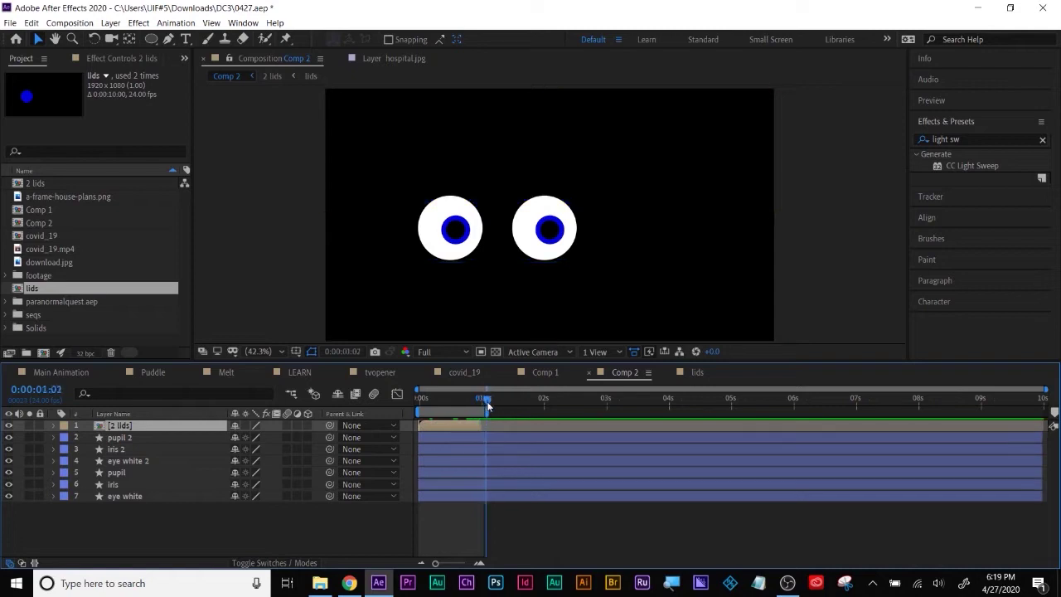
key("Home")
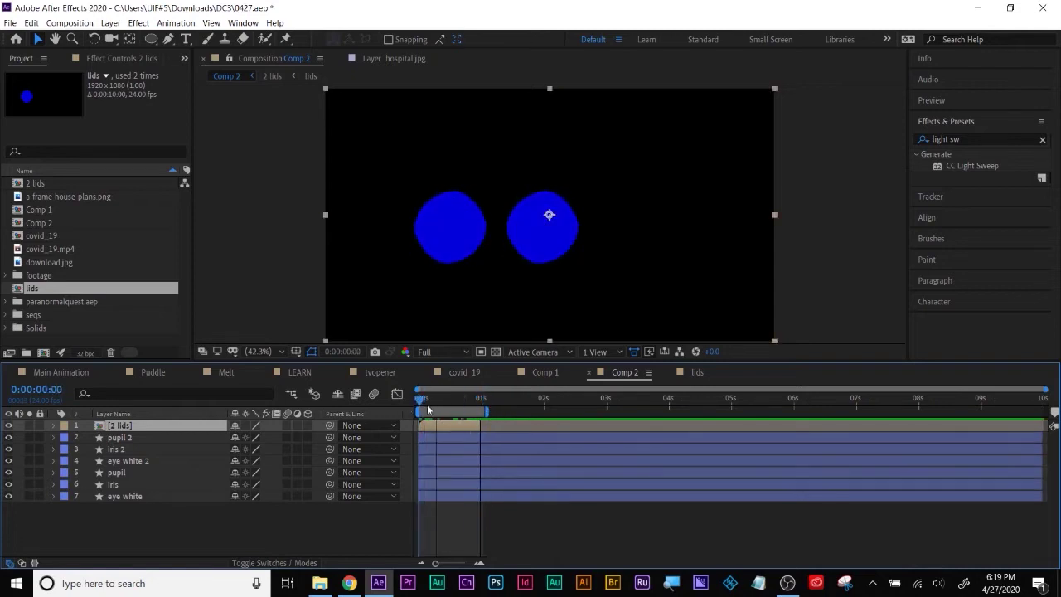
Step: Duplicate the 2 lids layer, start the copy at 0:00:02:01, and extend the work area past 5 seconds
mouse_move(428, 409)
left_mouse_down()
mouse_move(492, 399)
mouse_move(619, 412)
left_mouse_up()
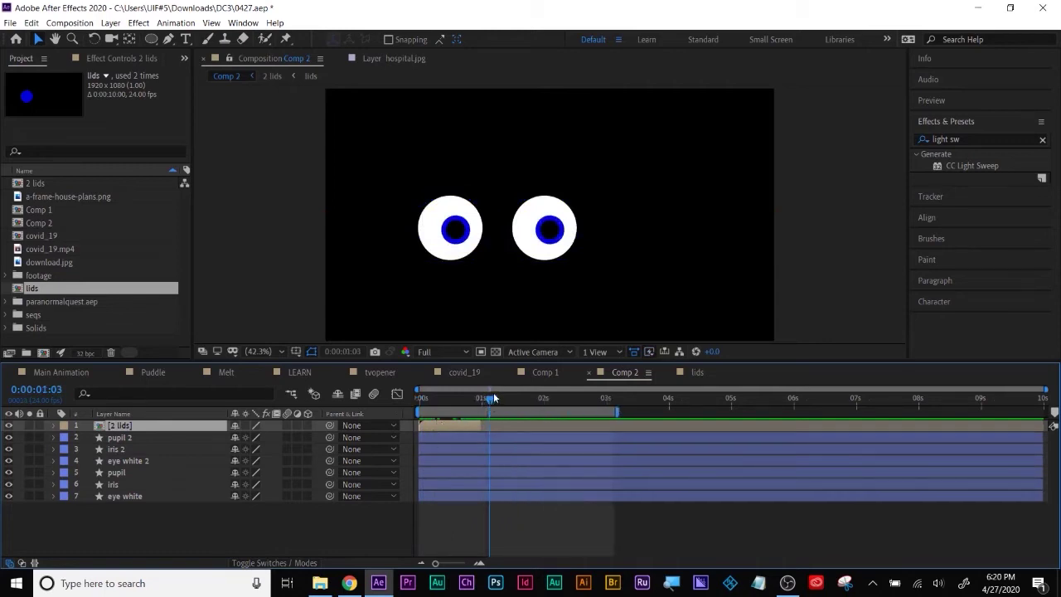
left_click_drag(492, 399, 547, 398)
key("ctrl+d")
left_click_drag(447, 427, 560, 432)
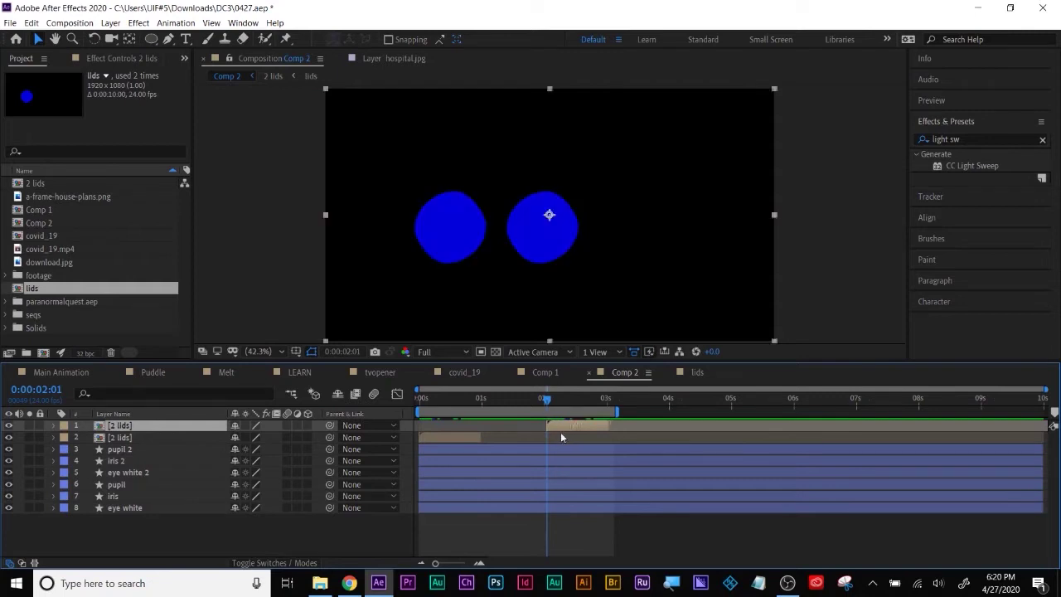
left_click_drag(621, 413, 751, 412)
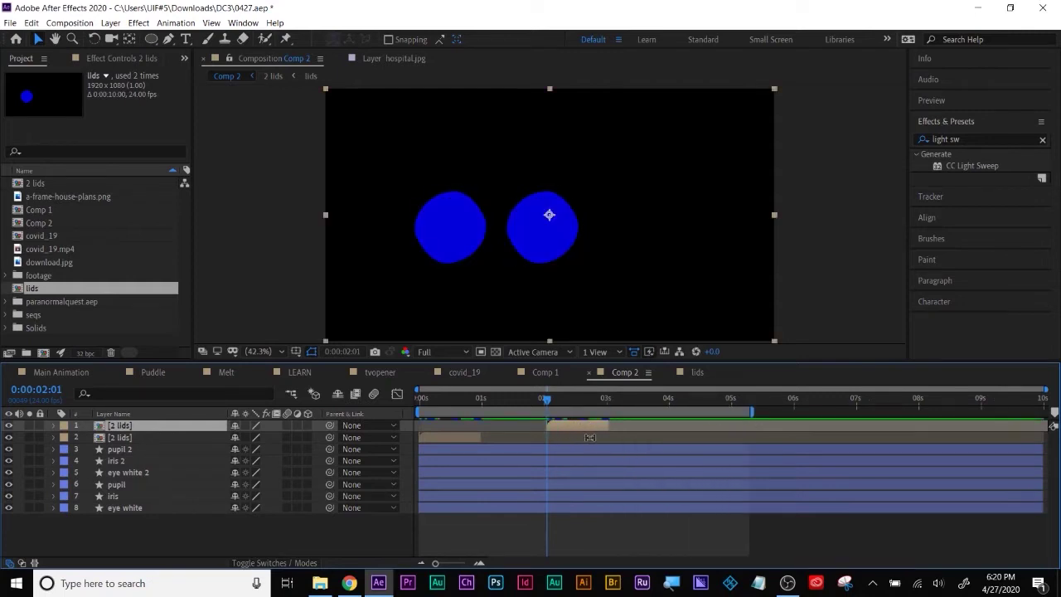
Step: Duplicate the 2 lids layer again, start the copy shortly after 4 seconds, extend the work area past 7 seconds, and preview the blinks
key("ctrl+d")
left_click_drag(549, 400, 693, 404)
left_click_drag(584, 427, 895, 412)
key("space")
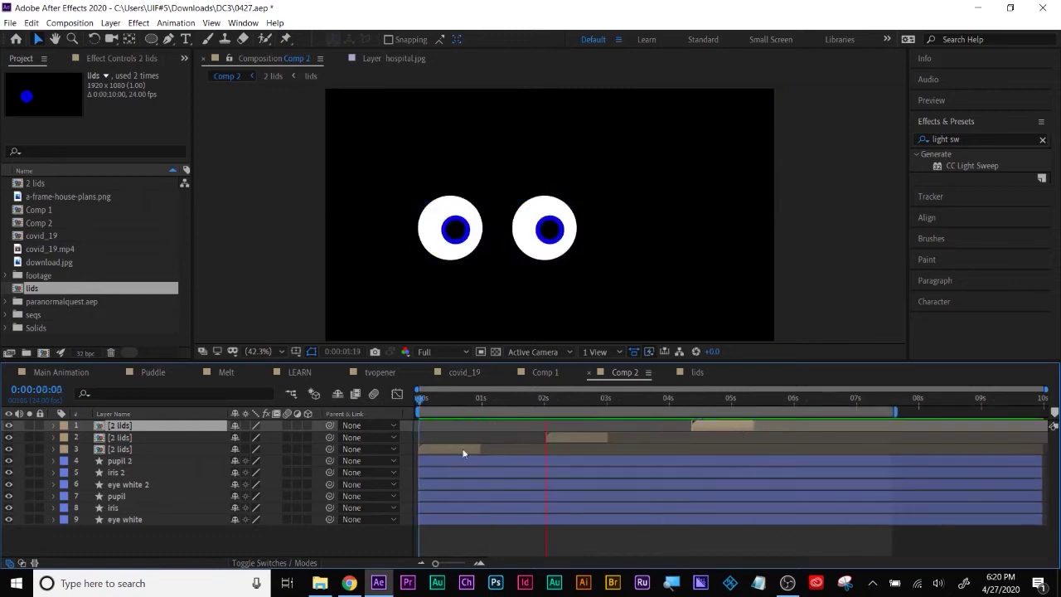
key("space")
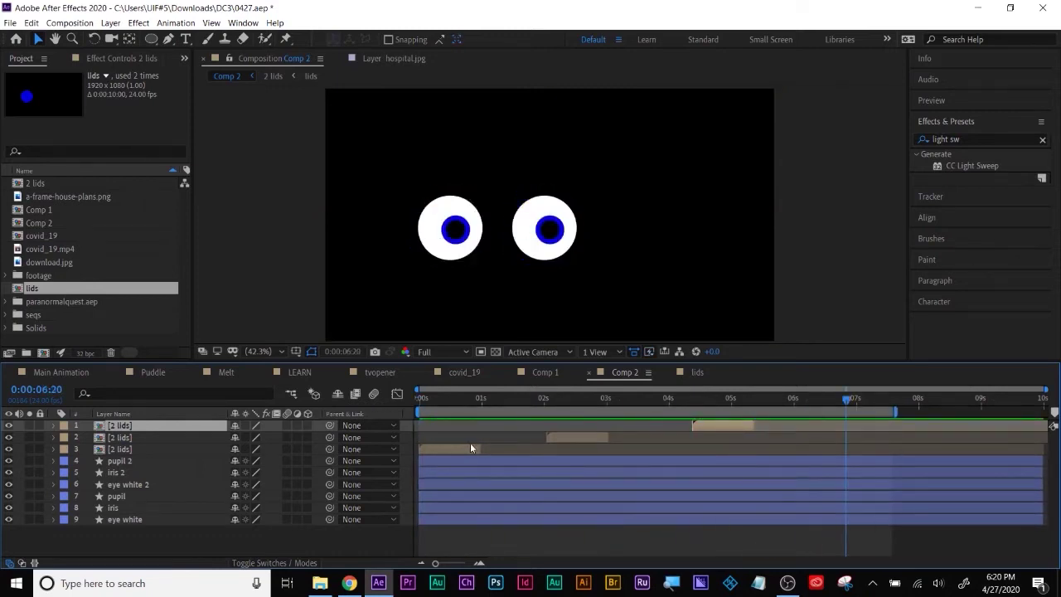
Step: Open the 2 lids composition to examine its eyelids at the first frame, and close the 2 lids and lids compositions
left_click(443, 400)
double_click(443, 450)
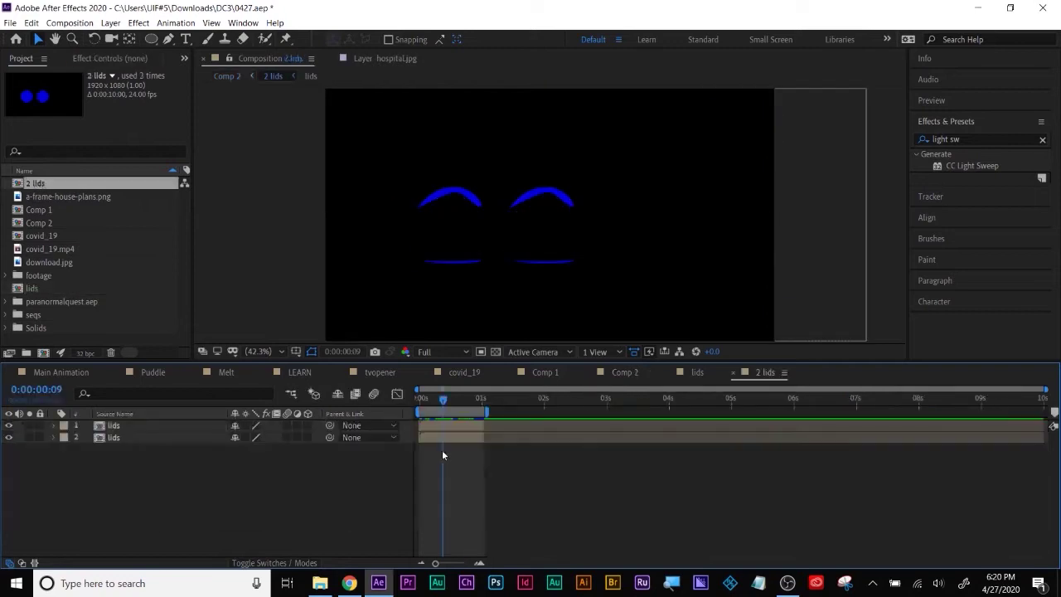
left_click_drag(440, 400, 403, 391)
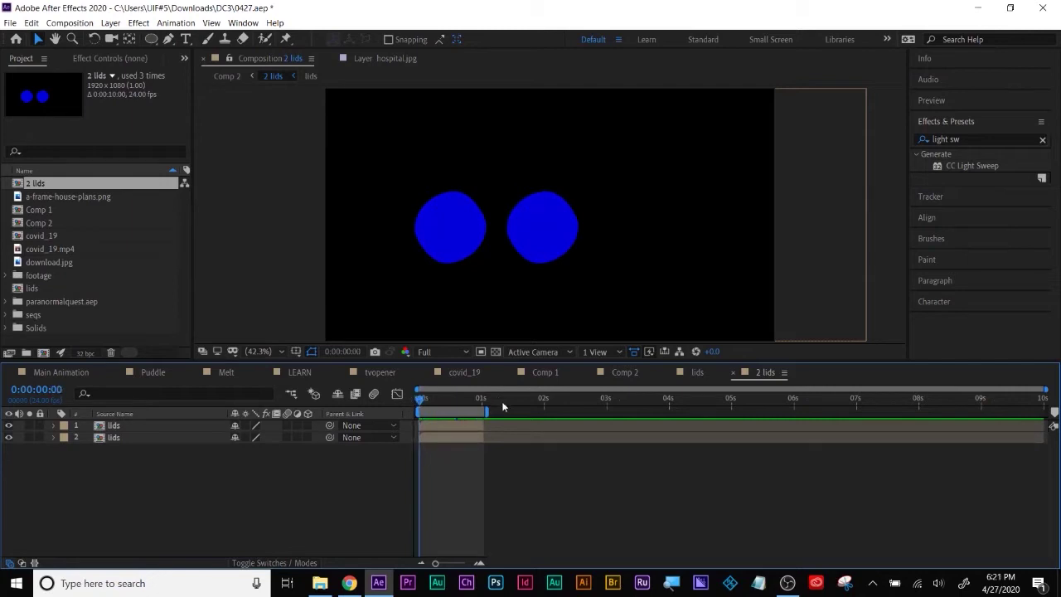
left_click(734, 375)
left_click(669, 373)
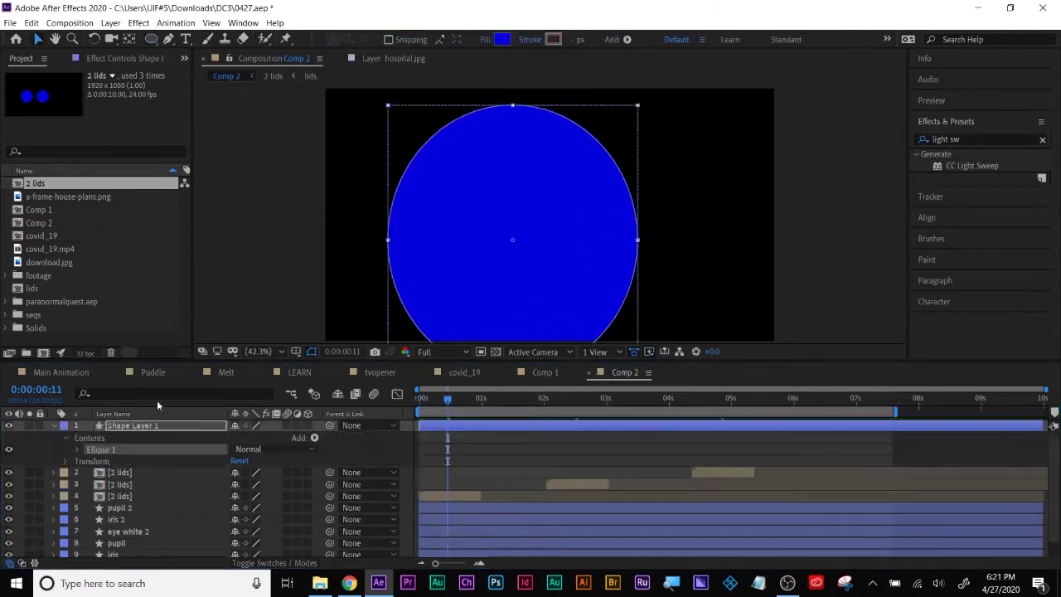
Step: Send the large blue ellipse layer behind all the eye layers, end the work area after 5 seconds, and preview the blinking
key("ctrl+shift+bracketleft")
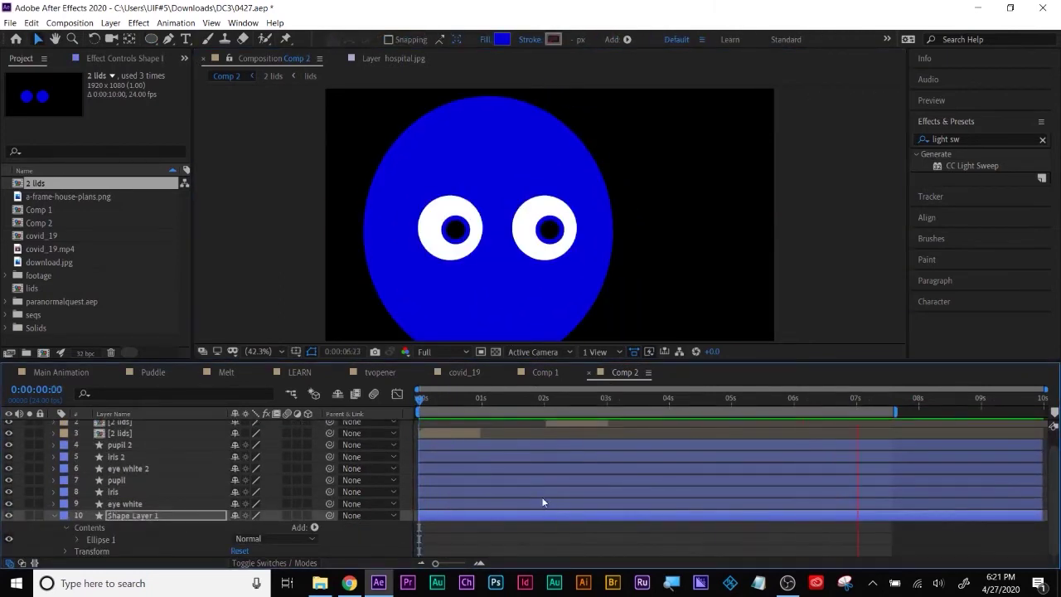
key("space")
left_click_drag(1055, 461, 1056, 446)
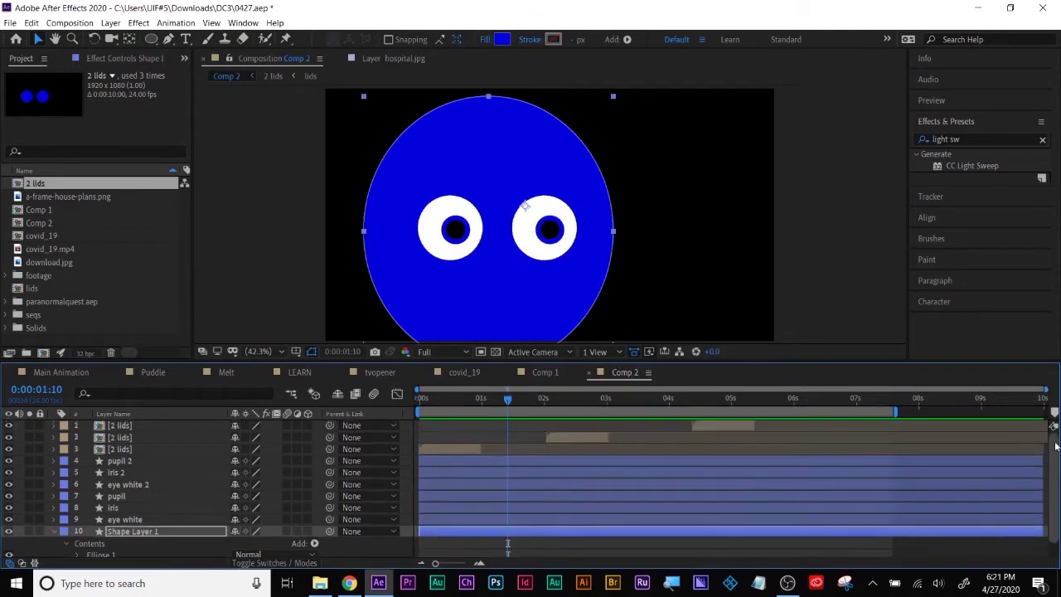
left_click_drag(895, 411, 756, 411)
key("space")
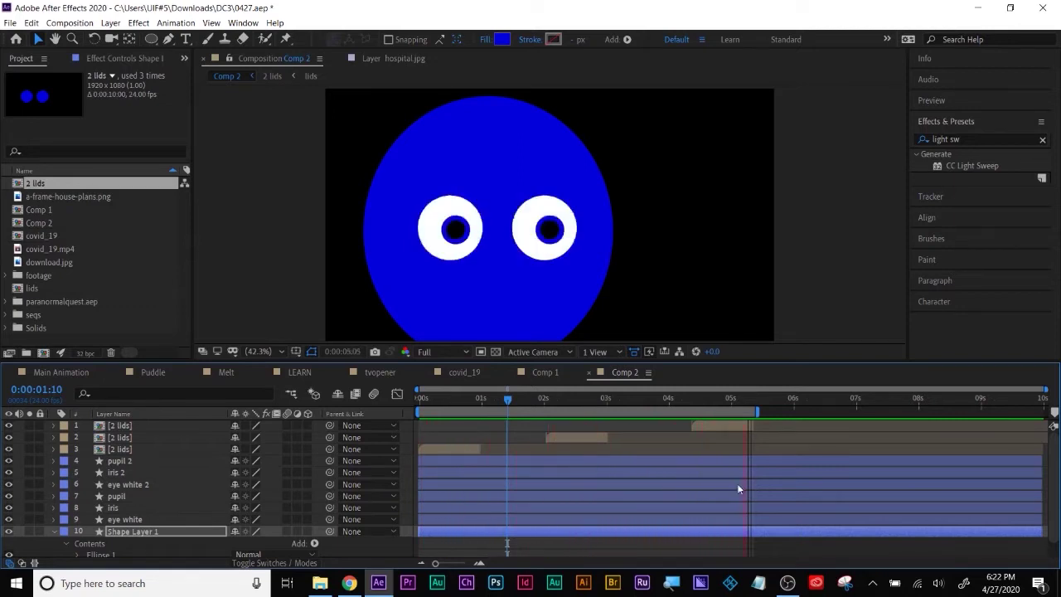
left_click(452, 448)
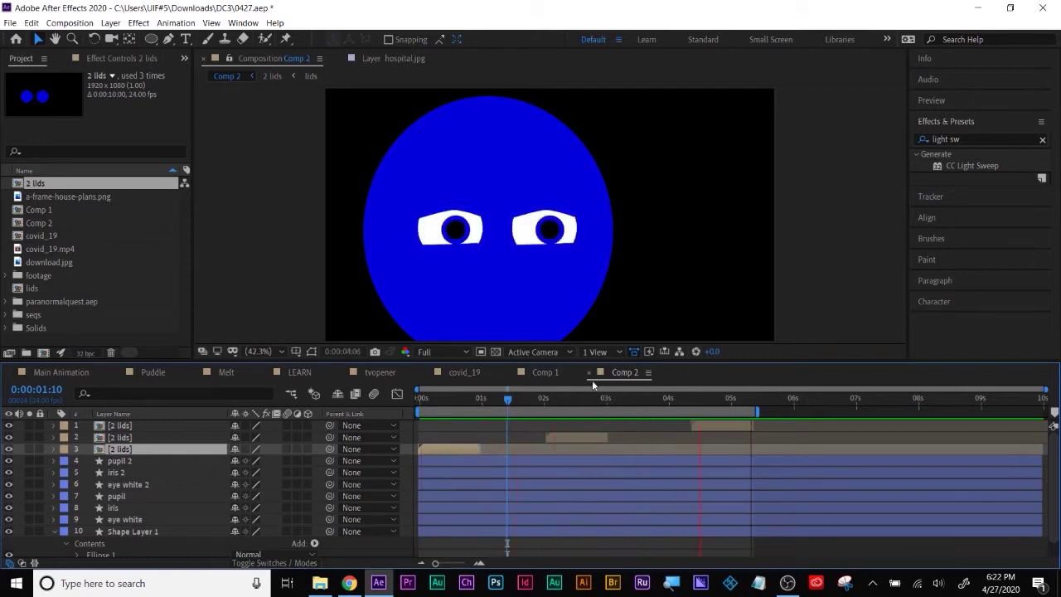
Step: Extend the work area past 7 seconds and rename Shape Layer 1 as face
left_click_drag(688, 402, 871, 411)
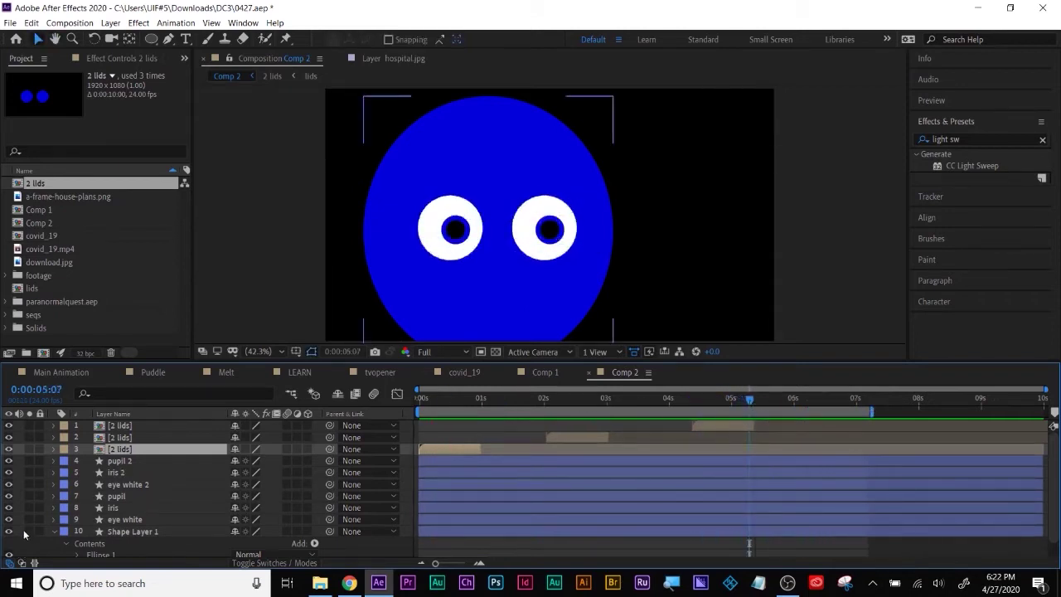
left_click(132, 532)
left_click(55, 533)
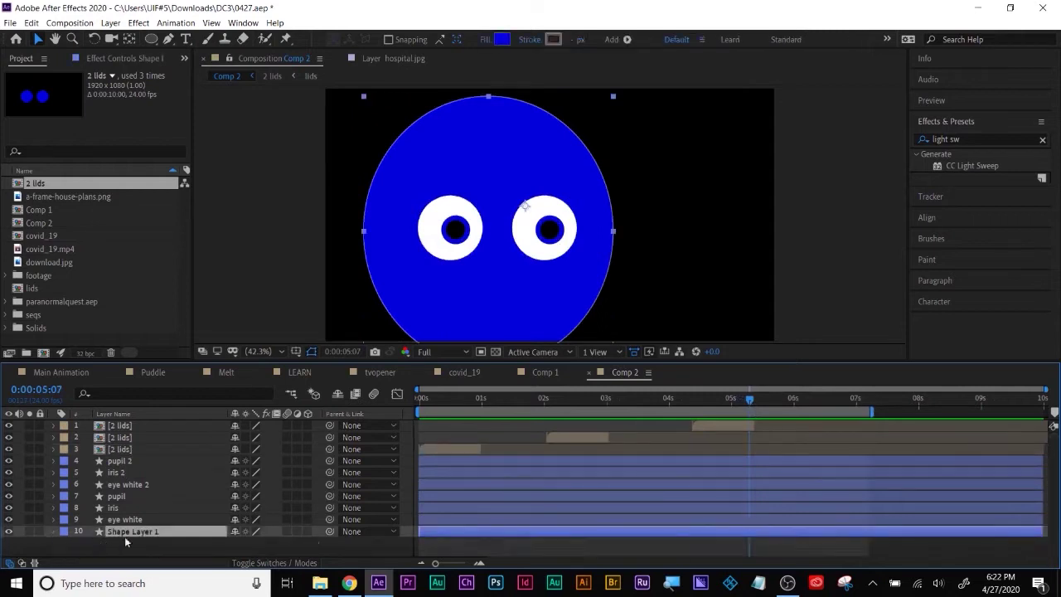
key("Return")
type("face")
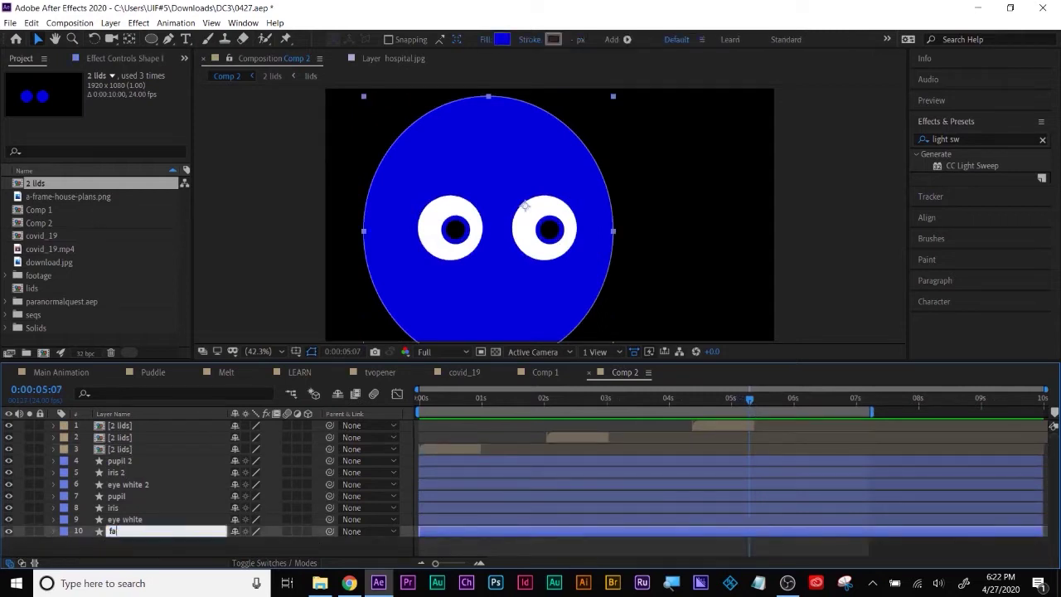
Step: Parent the eye white layer to face, the iris layer to eye white, and the pupil layer to iris
left_click(126, 520)
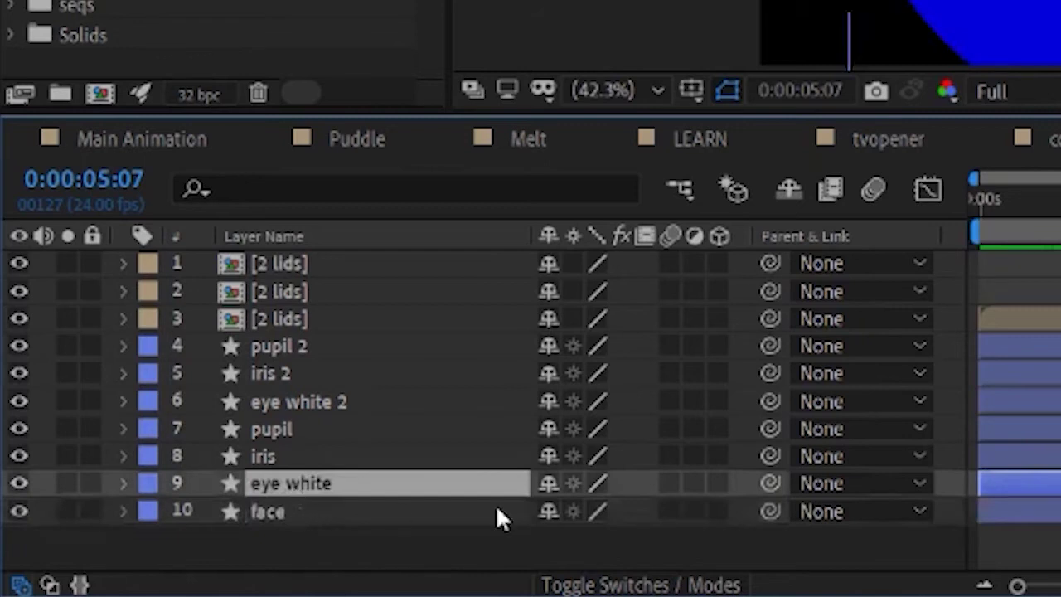
left_click_drag(770, 484, 269, 509)
left_click(261, 459)
left_click_drag(770, 456, 304, 477)
left_click(276, 429)
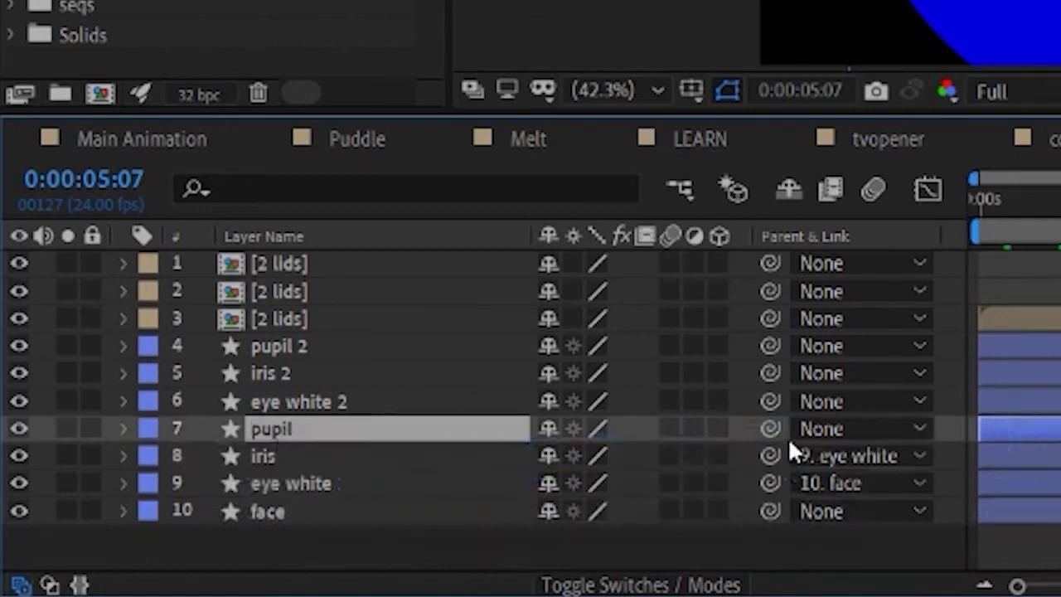
left_click_drag(770, 428, 297, 461)
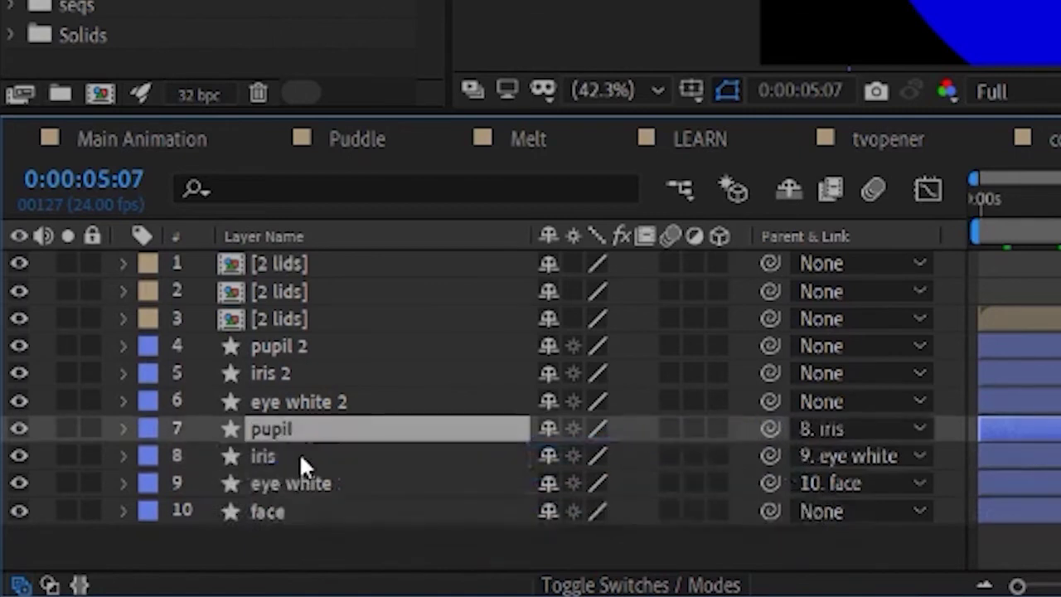
Step: Parent the iris 2 layer to eye white 2 and the pupil 2 layer to iris 2
left_click(306, 413)
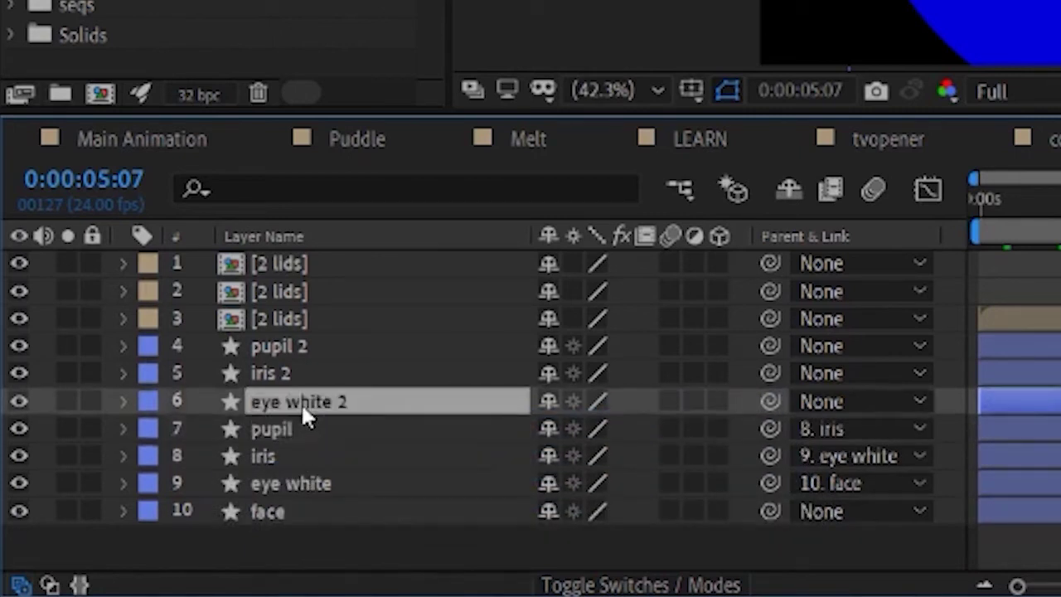
left_click(264, 374)
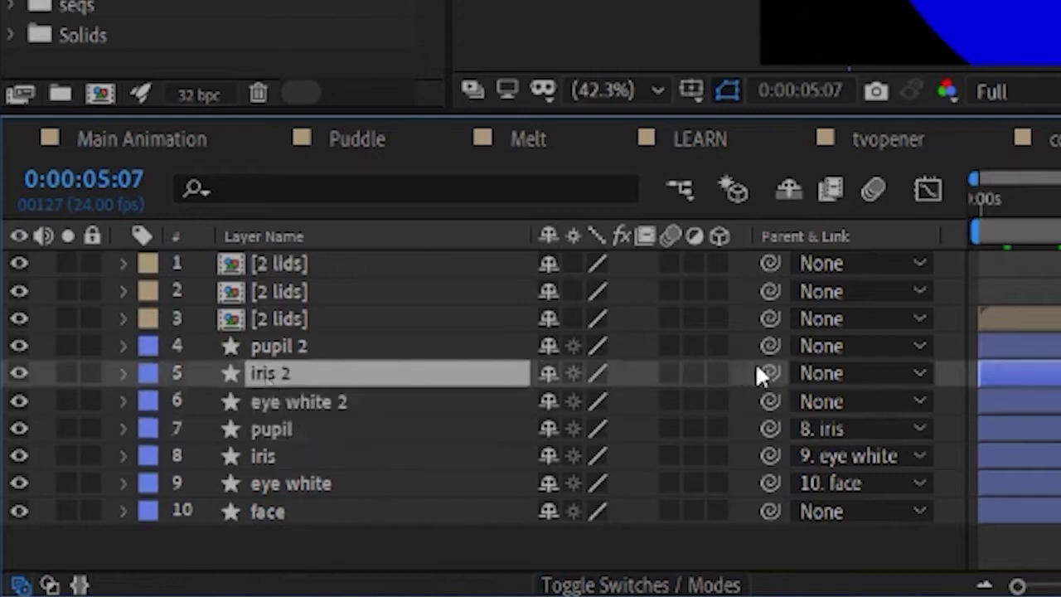
left_click_drag(769, 373, 280, 401)
left_click(276, 346)
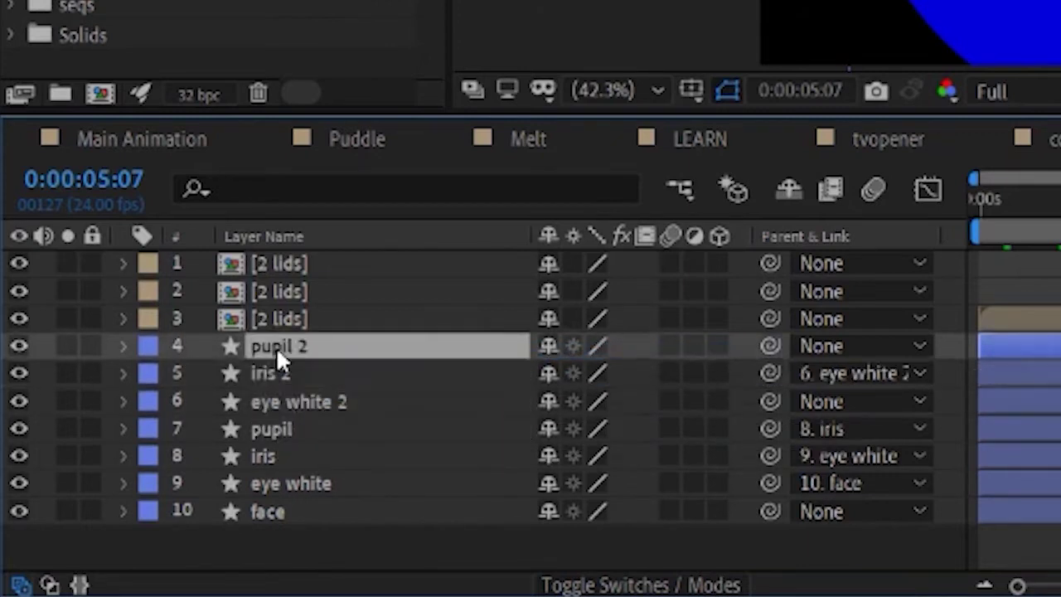
left_click_drag(769, 345, 253, 376)
Step: Parent all three 2 lids layers to the face layer
left_click(286, 323)
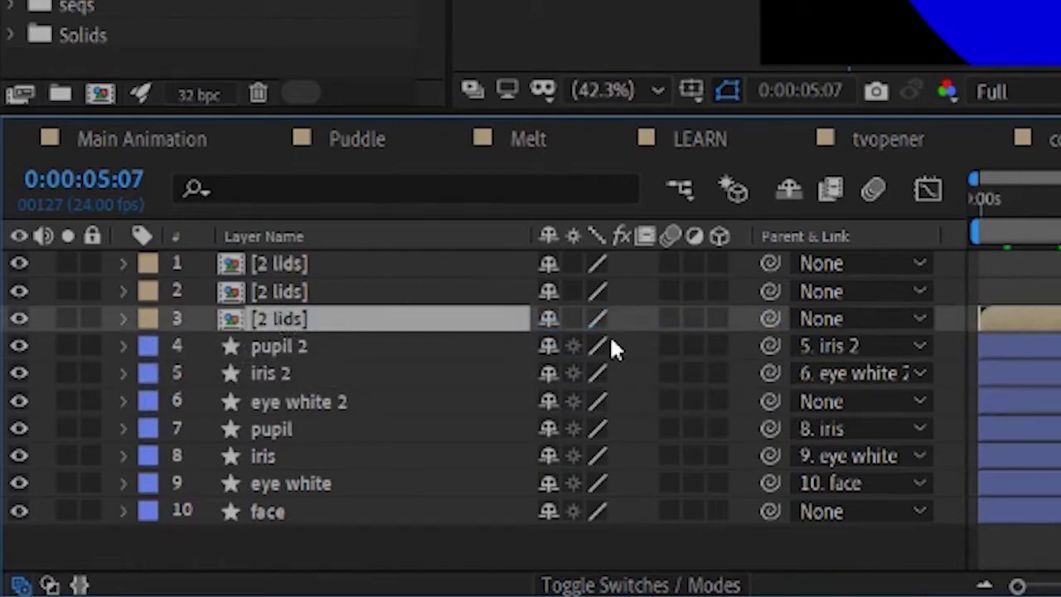
left_click_drag(769, 320, 268, 512)
left_click_drag(770, 291, 254, 511)
left_click_drag(770, 263, 267, 511)
Step: Set a Position keyframe on the face layer at 0:00:00:20
left_click(1060, 207)
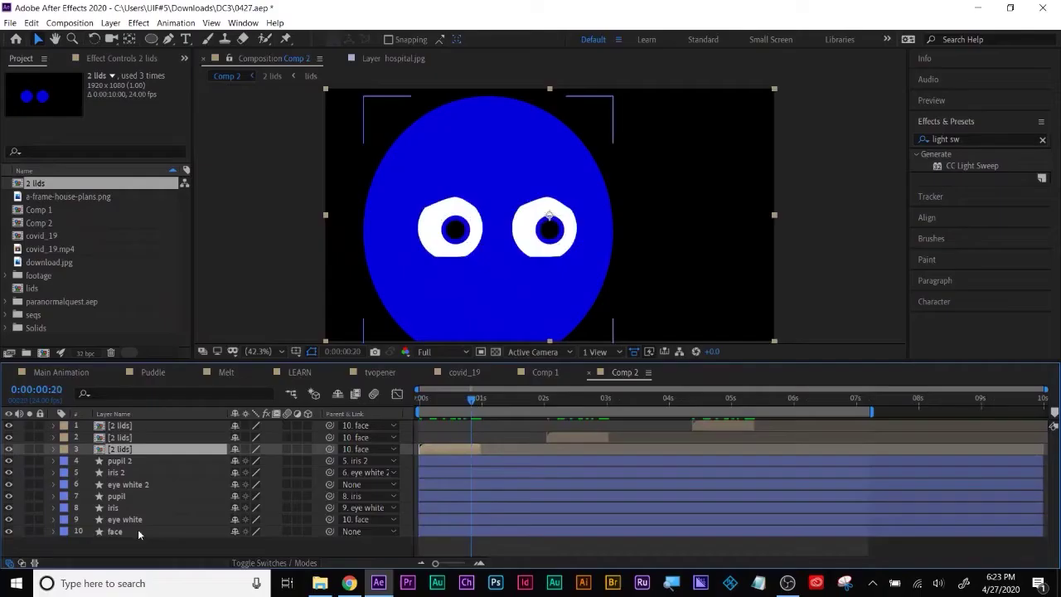
left_click(266, 511)
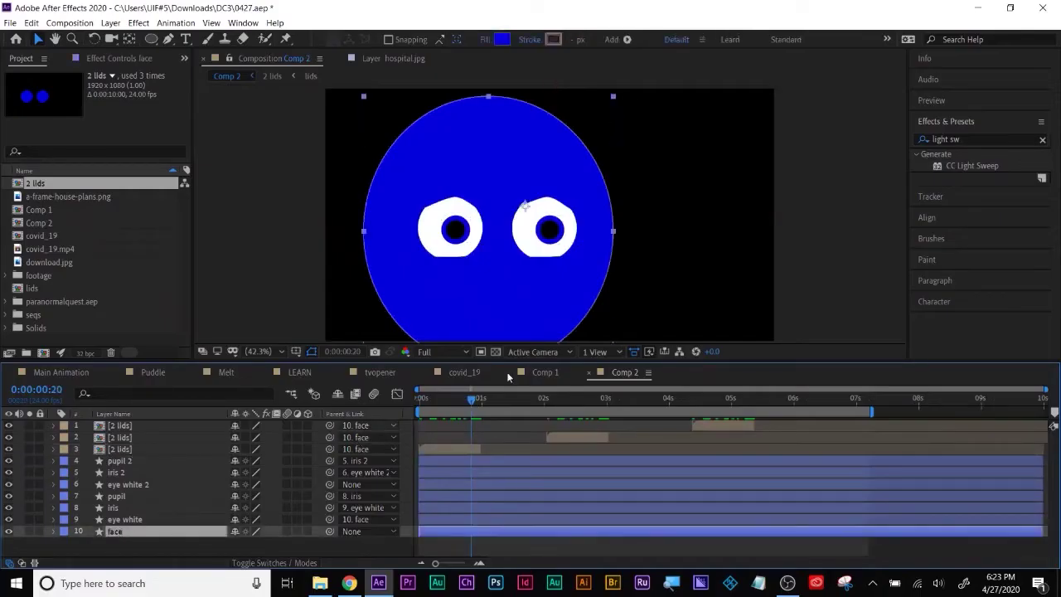
key("p")
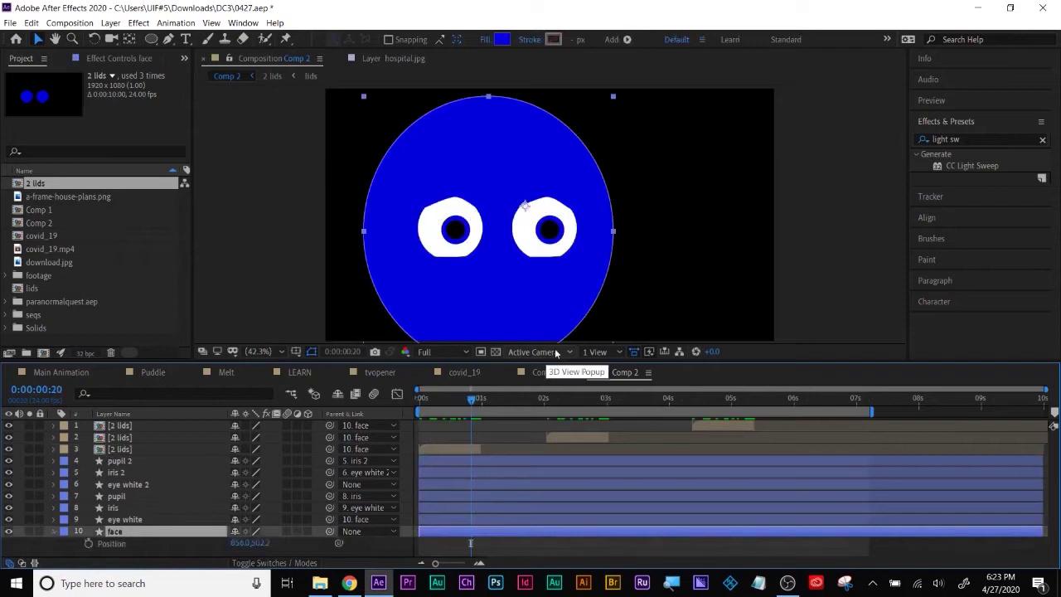
left_click(88, 543)
Step: Try moving the face to Position 1129, 502.2 at 0:00:03:12, undo the move, and parent the eye white 2 layer to face
left_click_drag(476, 402, 638, 411)
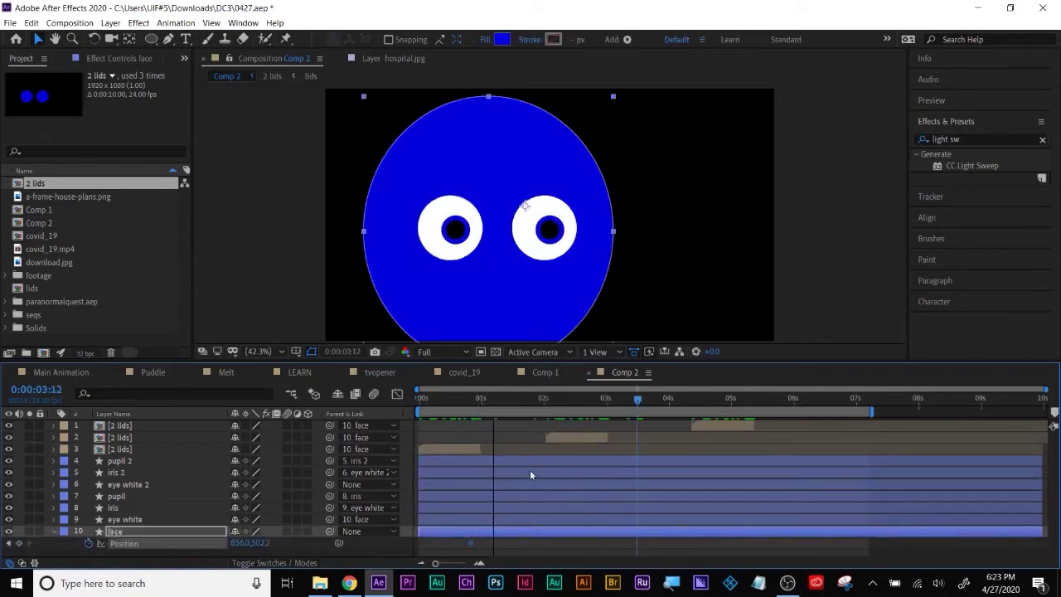
left_click_drag(239, 543, 458, 543)
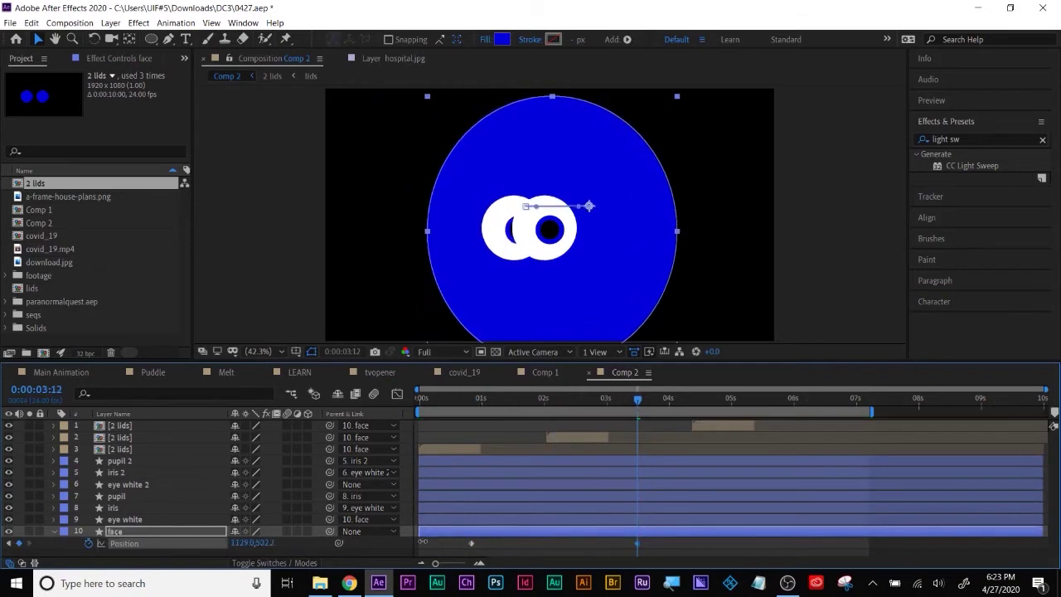
key("ctrl+z")
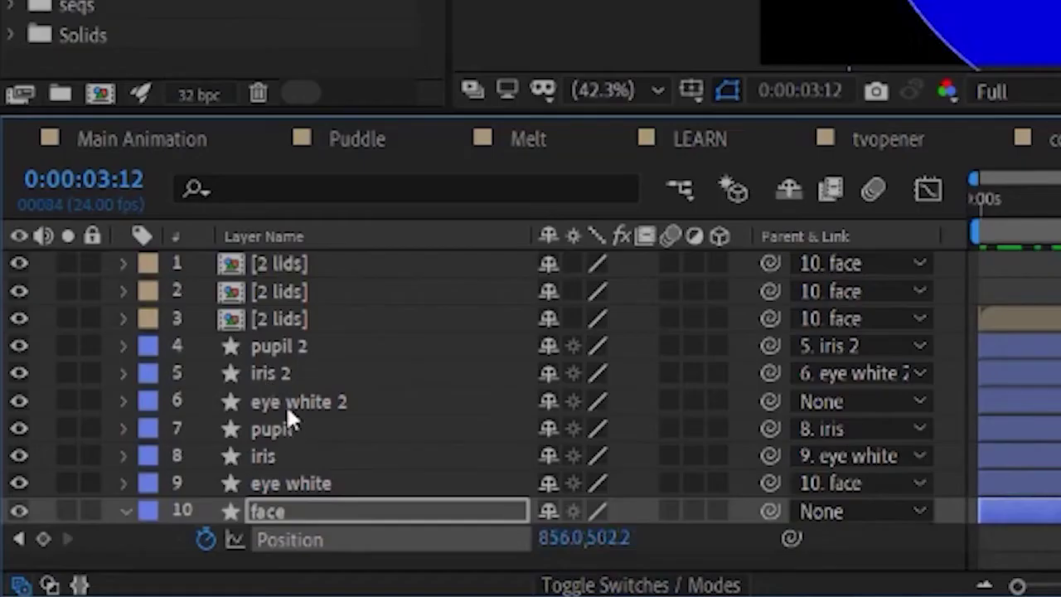
left_click(287, 409)
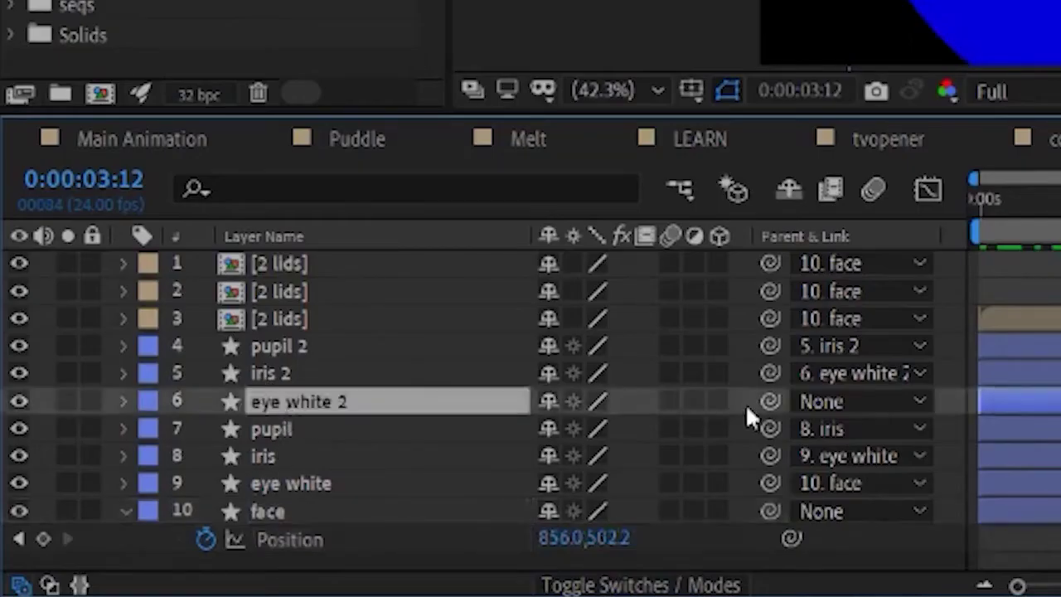
left_click_drag(770, 410, 248, 508)
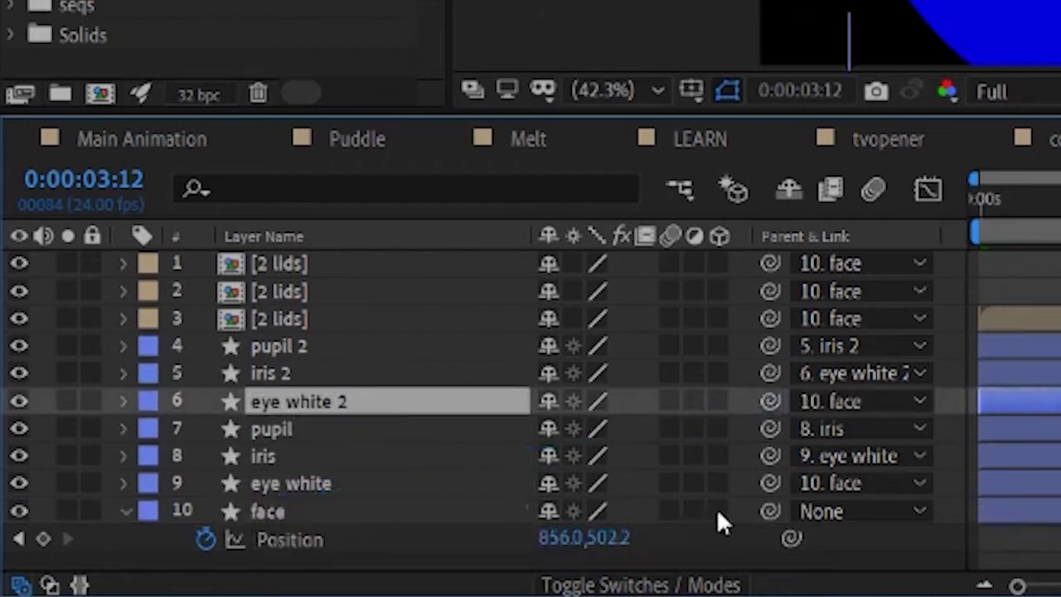
Step: Keyframe the face layer's Position at 1232, 502.2 at 0:00:03:12 and preview the movement from the first frame
left_click(18, 543)
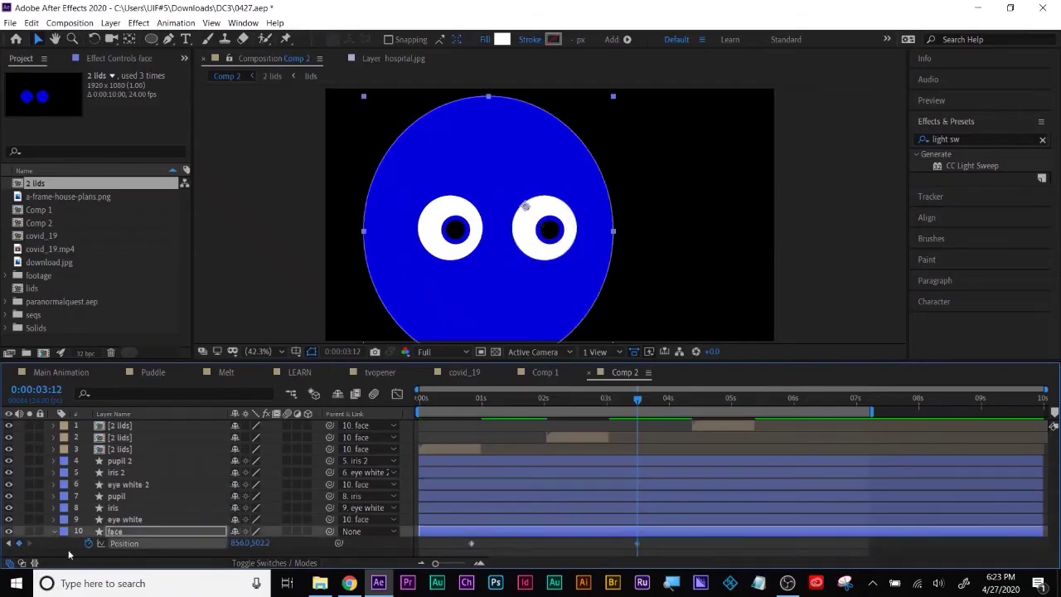
left_click_drag(238, 544, 500, 548)
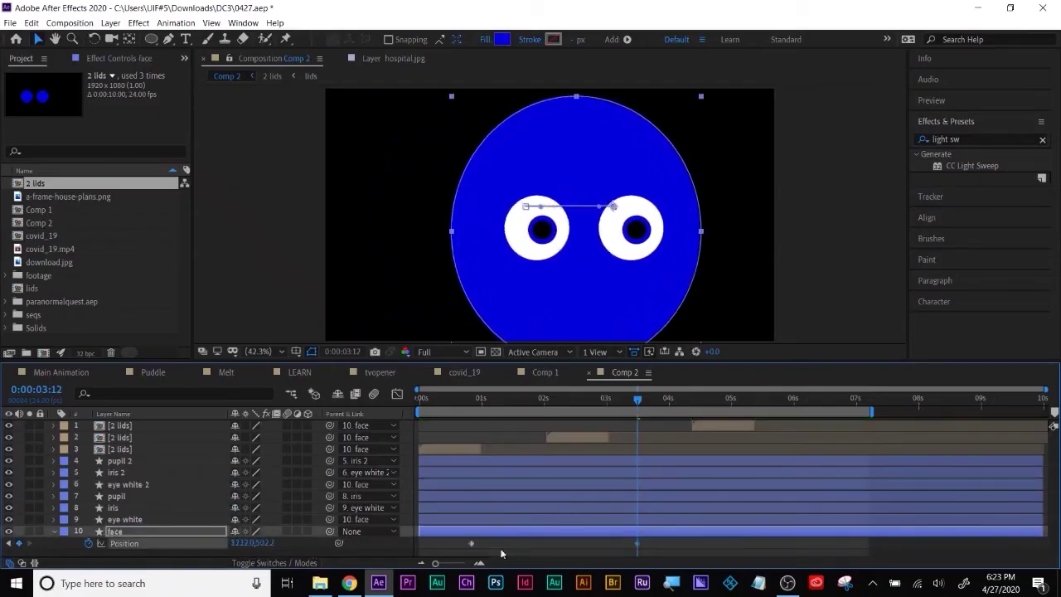
left_click(474, 399)
left_click_drag(431, 416, 417, 408)
key("space")
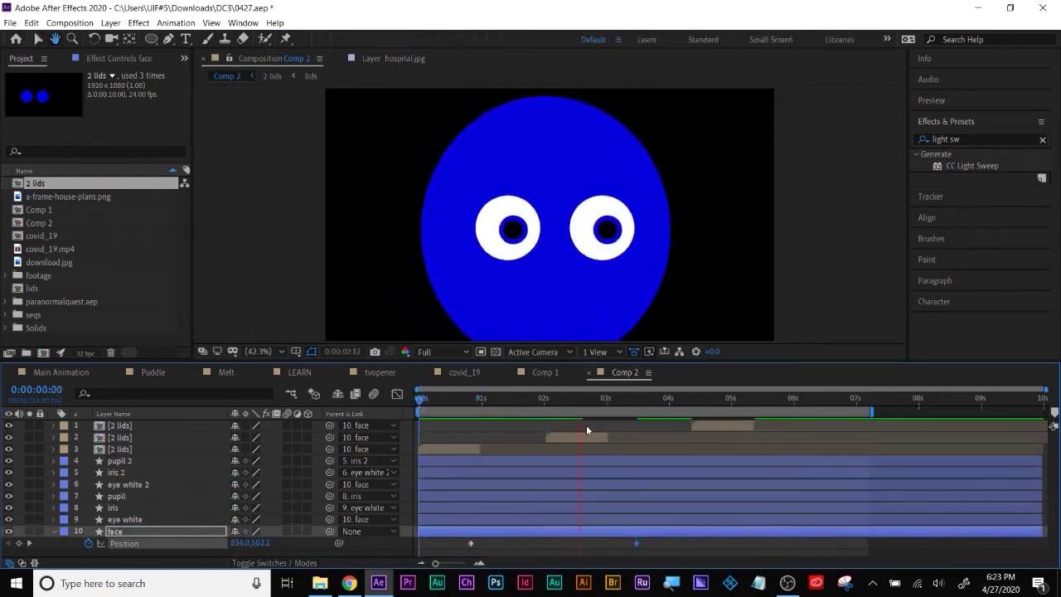
left_click_drag(477, 397, 498, 401)
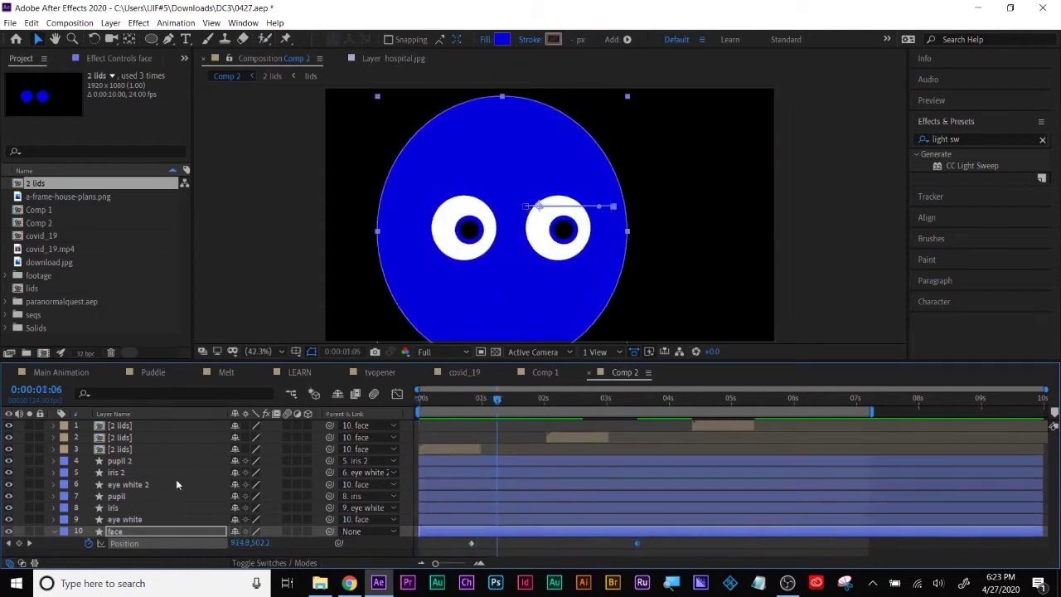
left_click(123, 519)
left_click(116, 507)
key("r")
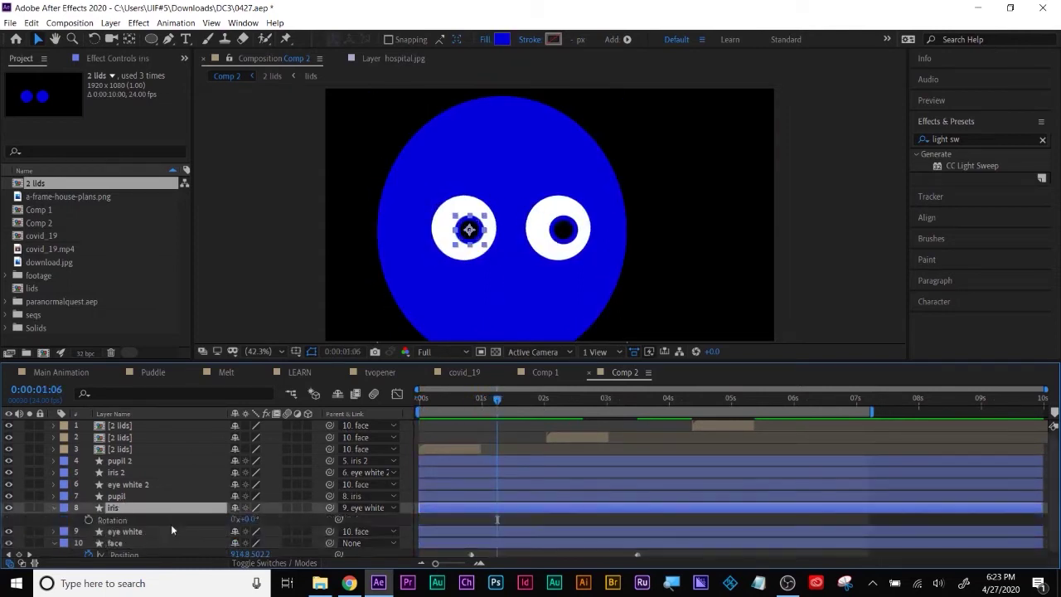
left_click(89, 520)
key("shift+Page_Down")
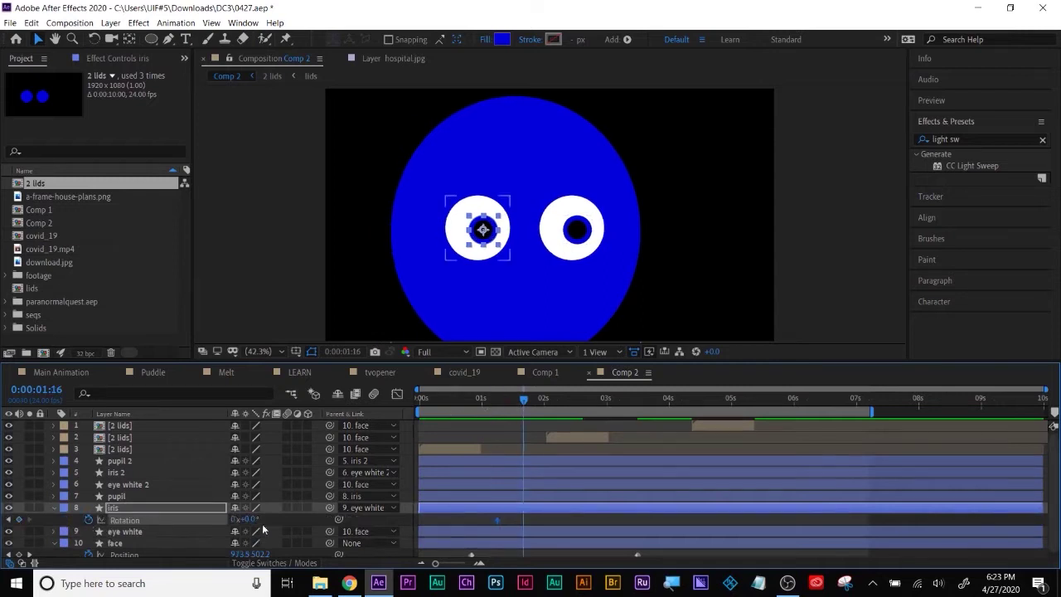
key("shift+Page_Up")
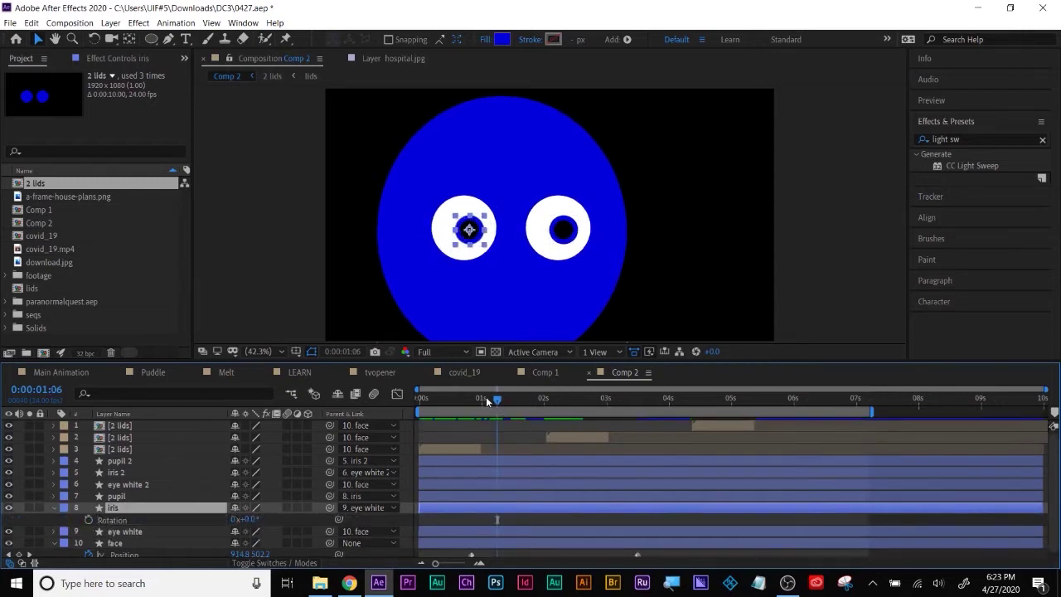
Step: Keyframe the iris layer's Position at 0:00:00:23 and shift it to -352.3, 64.4 at 0:00:01:22
left_click_drag(487, 401, 479, 401)
key("p")
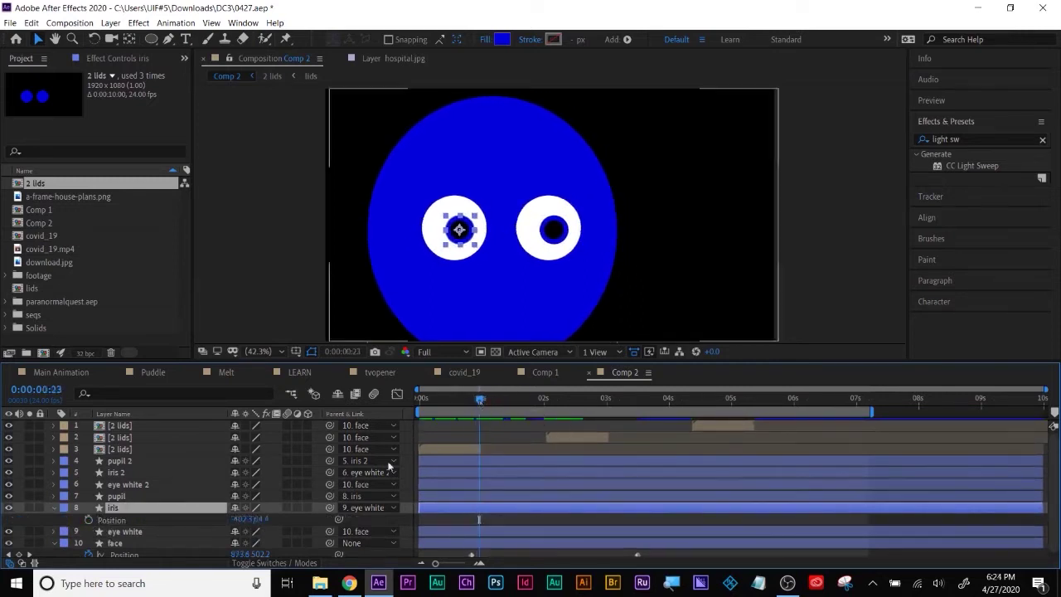
left_click(89, 520)
left_click_drag(479, 400, 539, 399)
left_click_drag(245, 519, 274, 519)
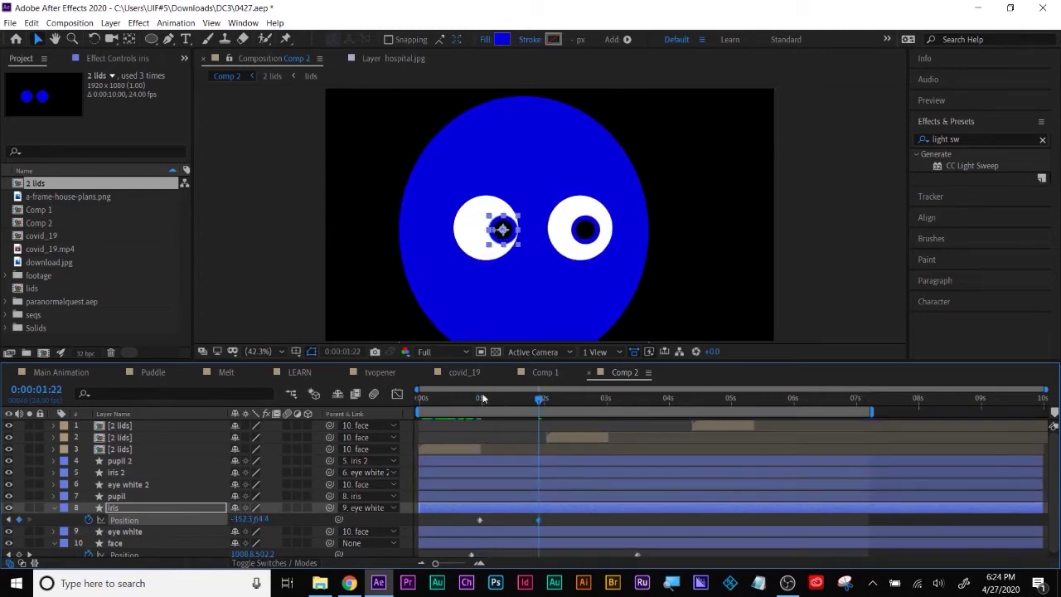
Step: Keyframe the iris 2 layer's Position at 0:00:00:23 and 0:00:01:22
left_click(120, 484)
left_click(119, 474)
key("p")
left_click(87, 485)
key("j")
left_click(19, 486)
left_click(30, 486)
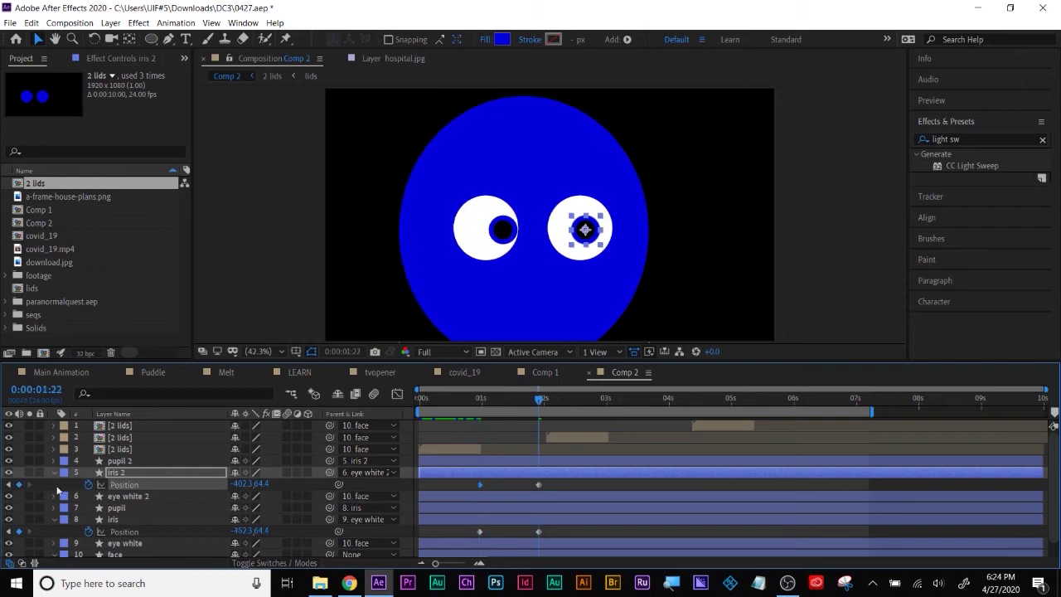
Step: Apply Easy Ease to the Position keyframes of both iris layers and preview the animation from the first frame
left_click_drag(570, 479, 478, 543)
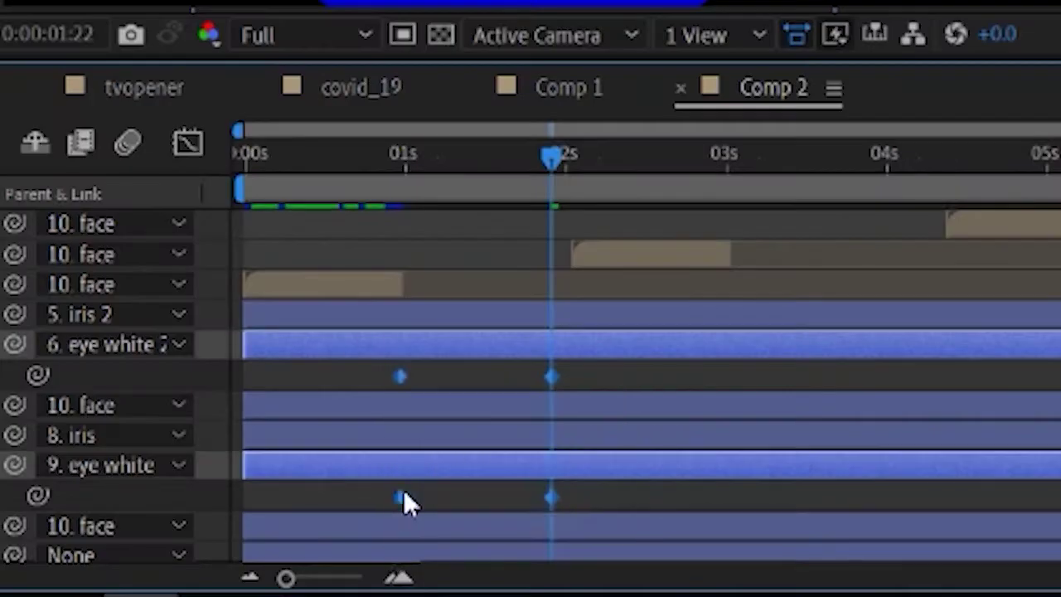
right_click(399, 494)
mouse_move(499, 474)
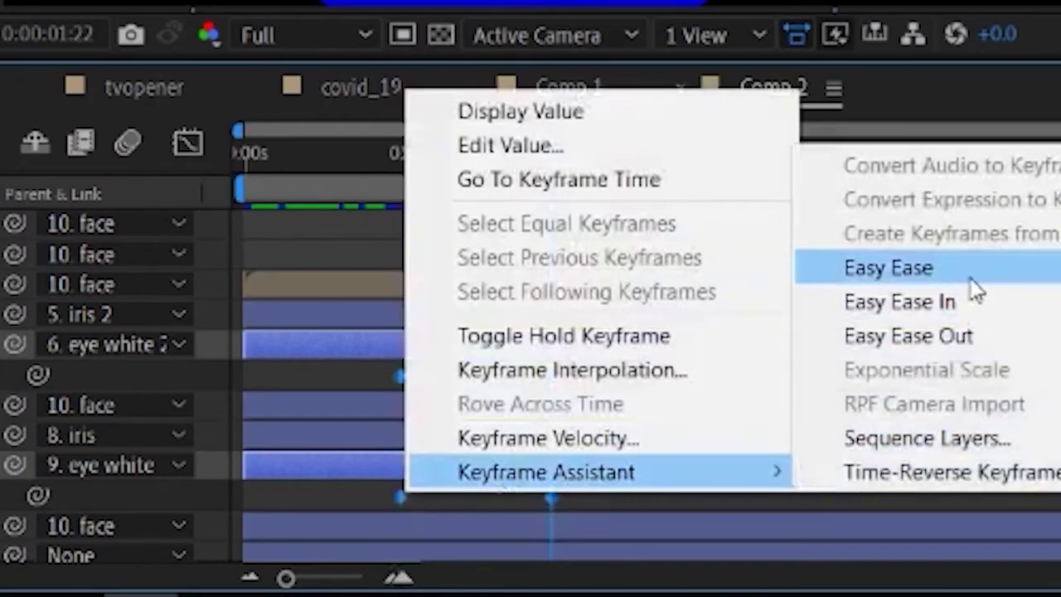
left_click(973, 280)
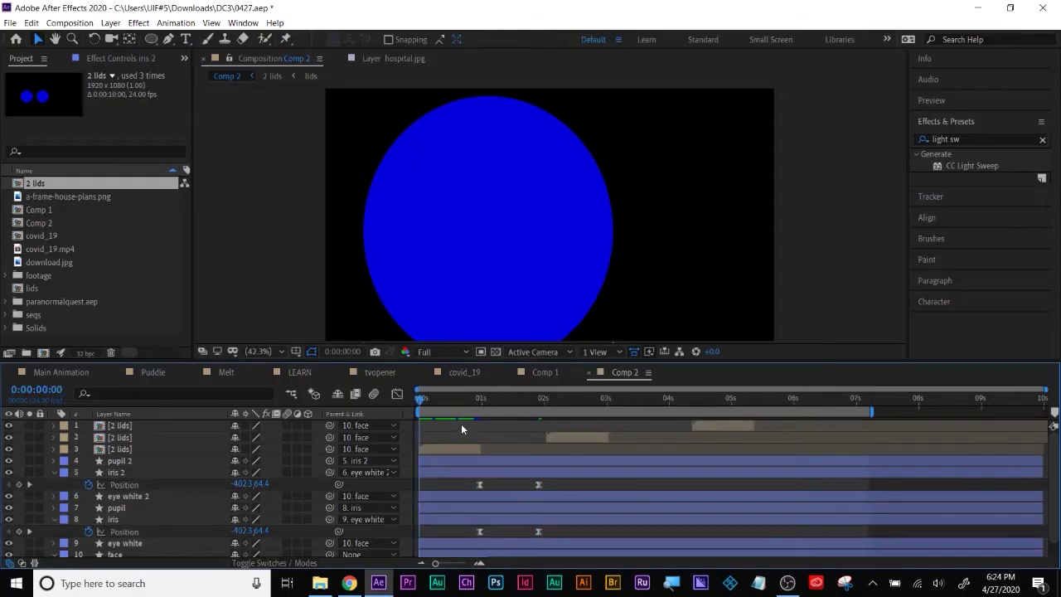
key("space")
key("space")
key("space")
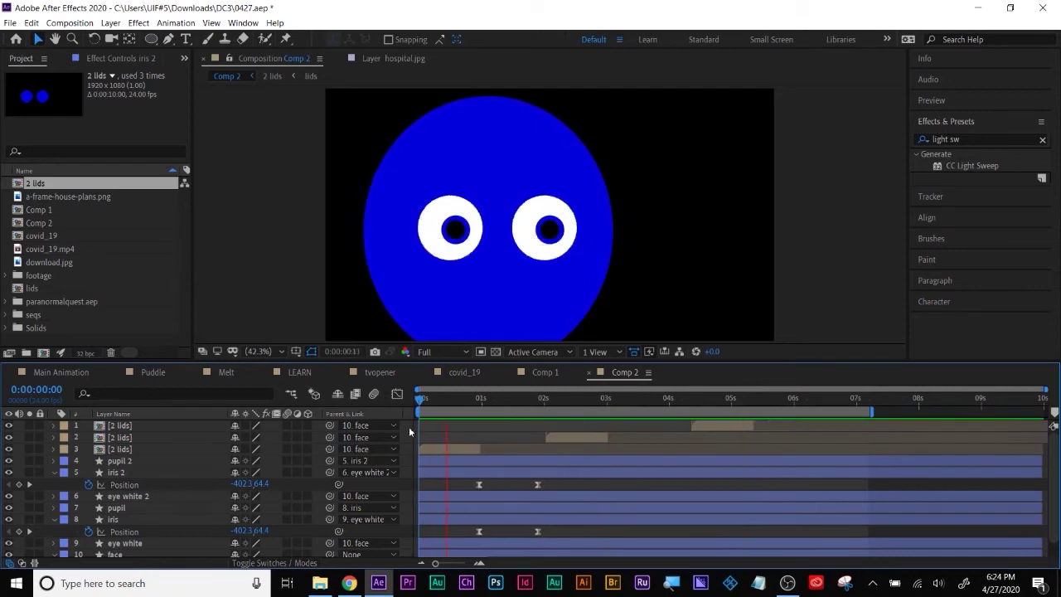
Step: Open the nested lids composition and examine its lid Path animation up to 0:00:01:00
double_click(454, 446)
double_click(453, 430)
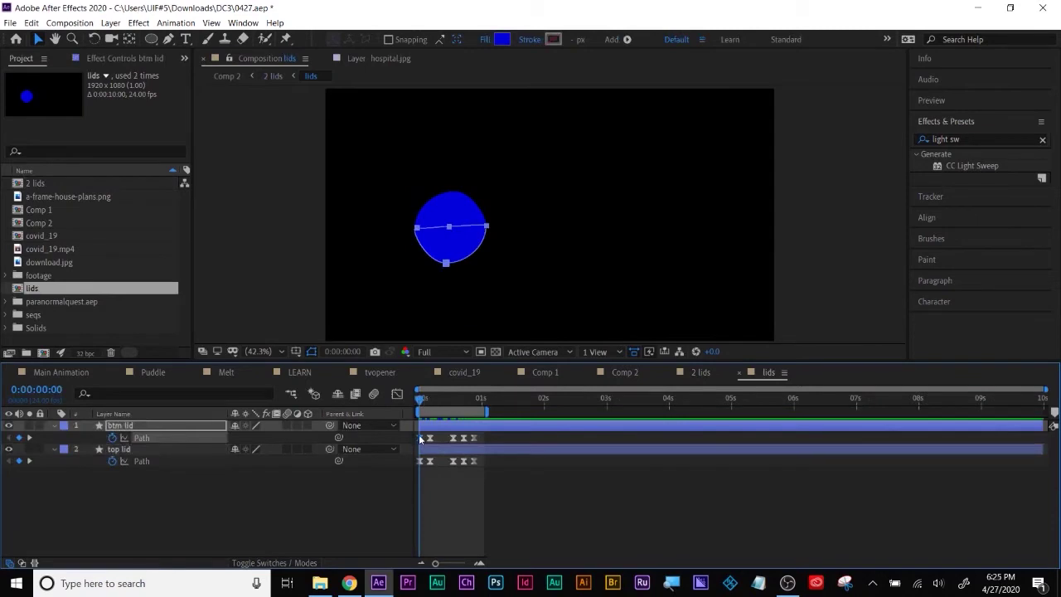
left_click_drag(466, 400, 481, 400)
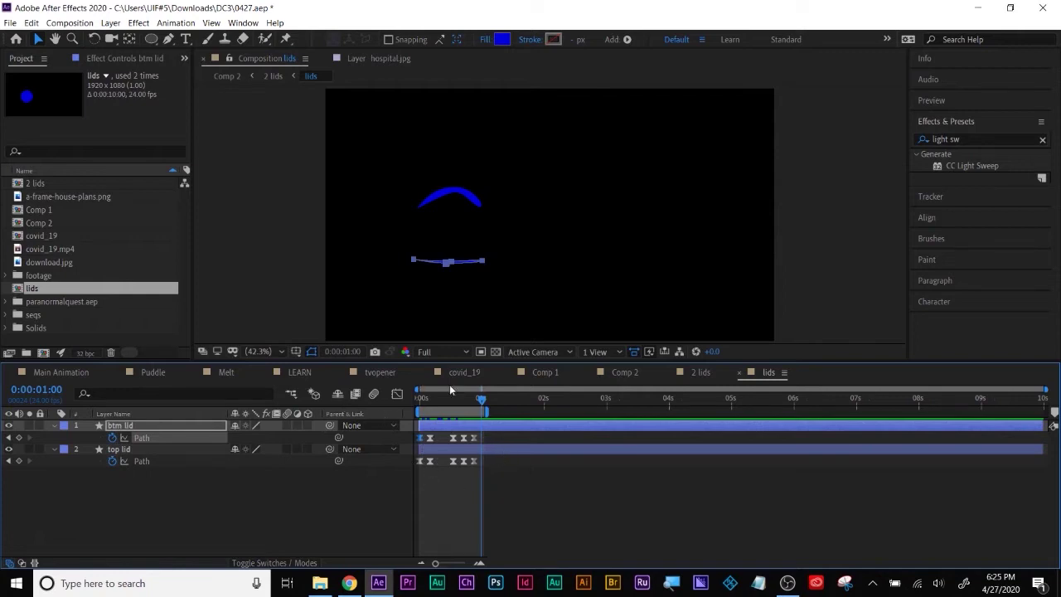
Step: Return to Comp 2 and play back the eye and face animation
left_click(618, 377)
key("space")
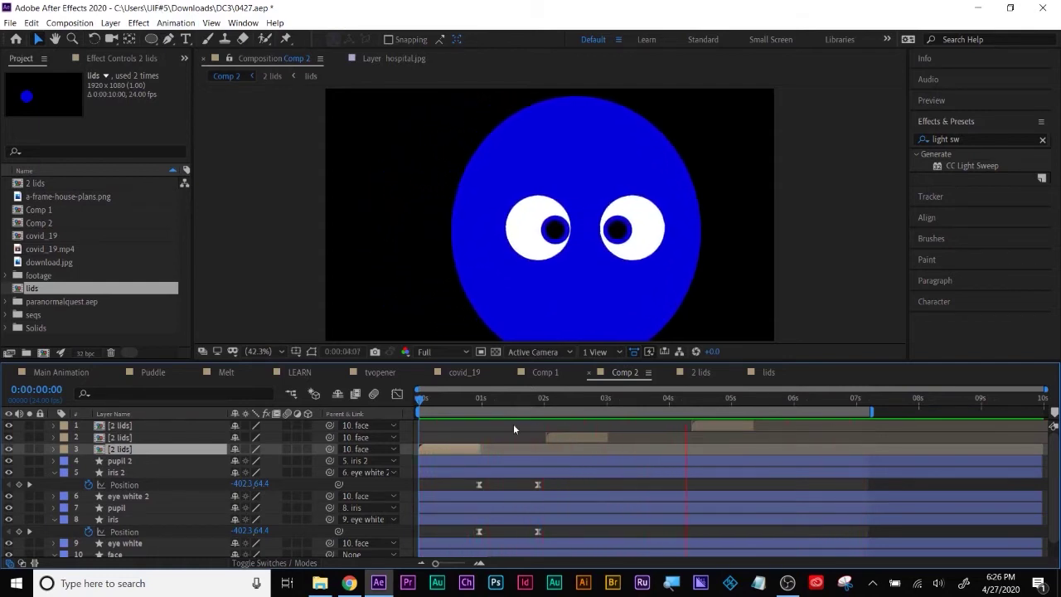
key("space")
Step: At 0:00:01:01, duplicate the eye white layer and place the copy directly above the pupil layer
left_click(470, 401)
left_click_drag(470, 401, 484, 402)
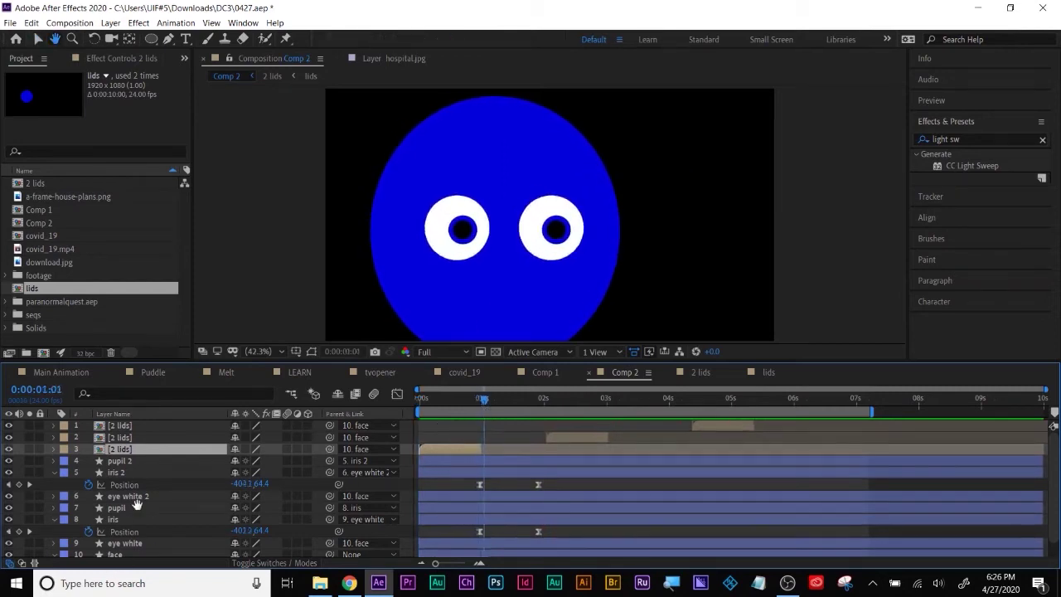
scroll(137, 504, "down", 1)
key("v")
left_click(127, 529)
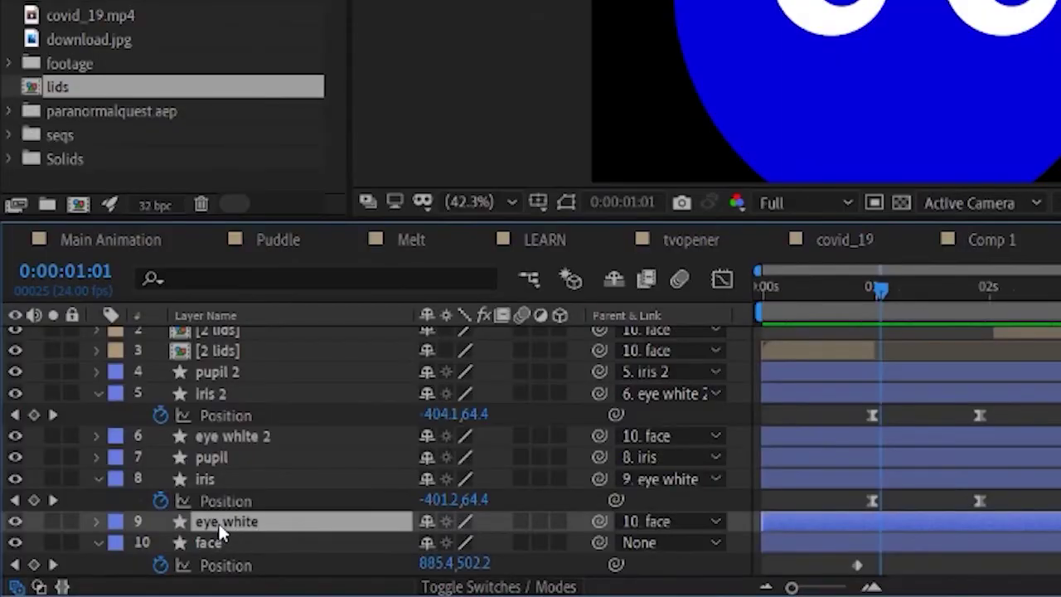
key("ctrl+d")
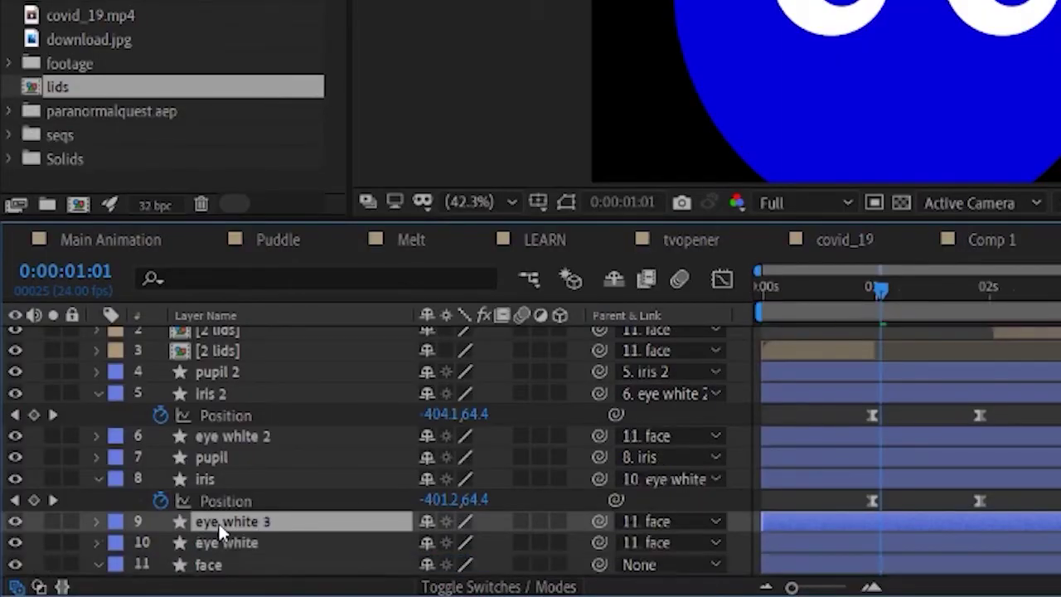
left_click_drag(223, 517, 217, 478)
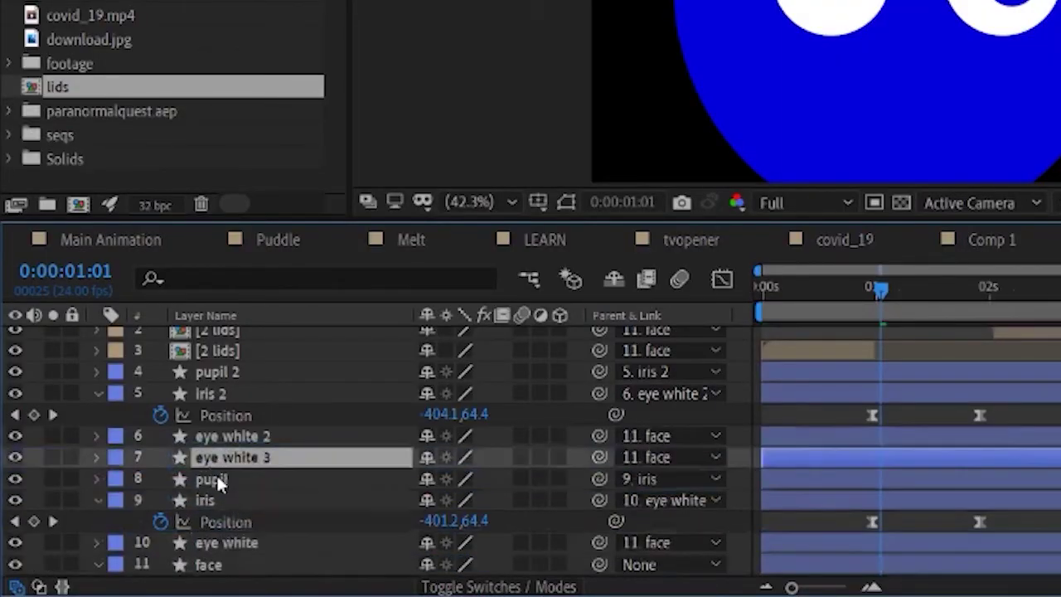
Step: Pre-compose the iris and pupil layers into a composition named pupil, moving all attributes into it
left_click(207, 496)
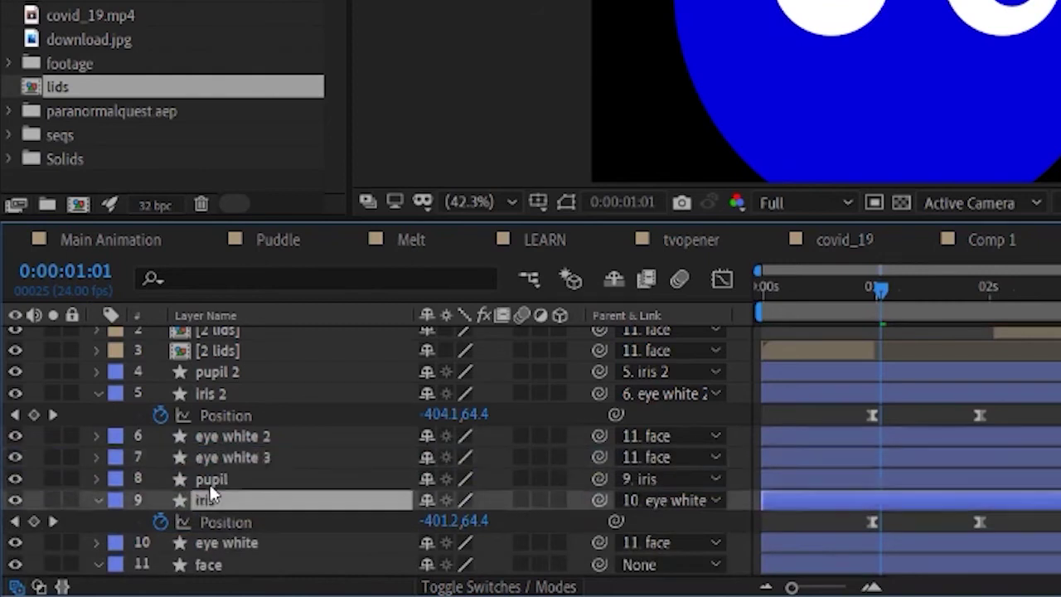
left_click(210, 482, "ctrl")
right_click(211, 483)
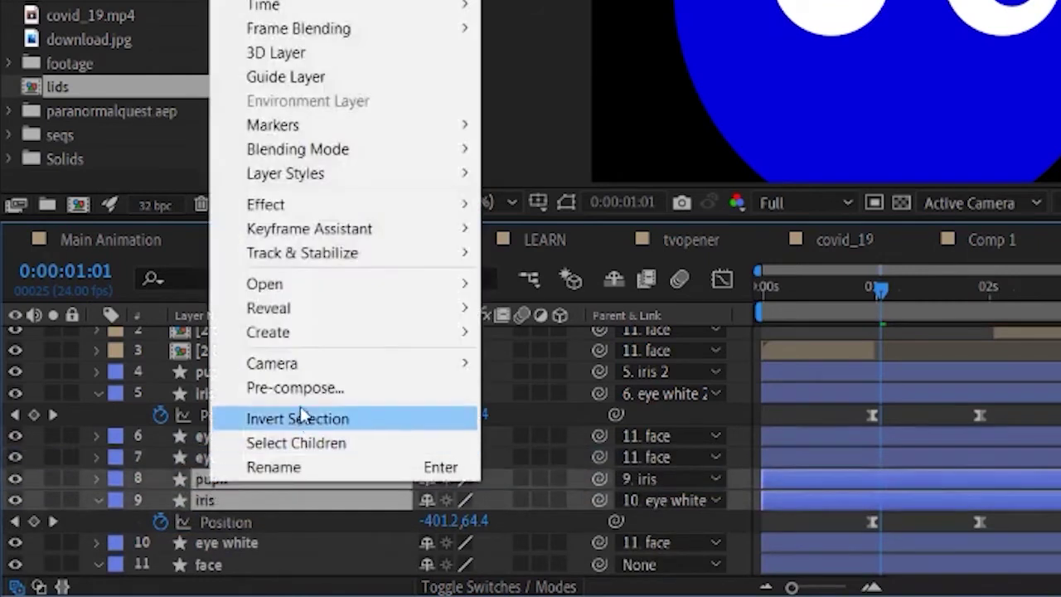
left_click(290, 387)
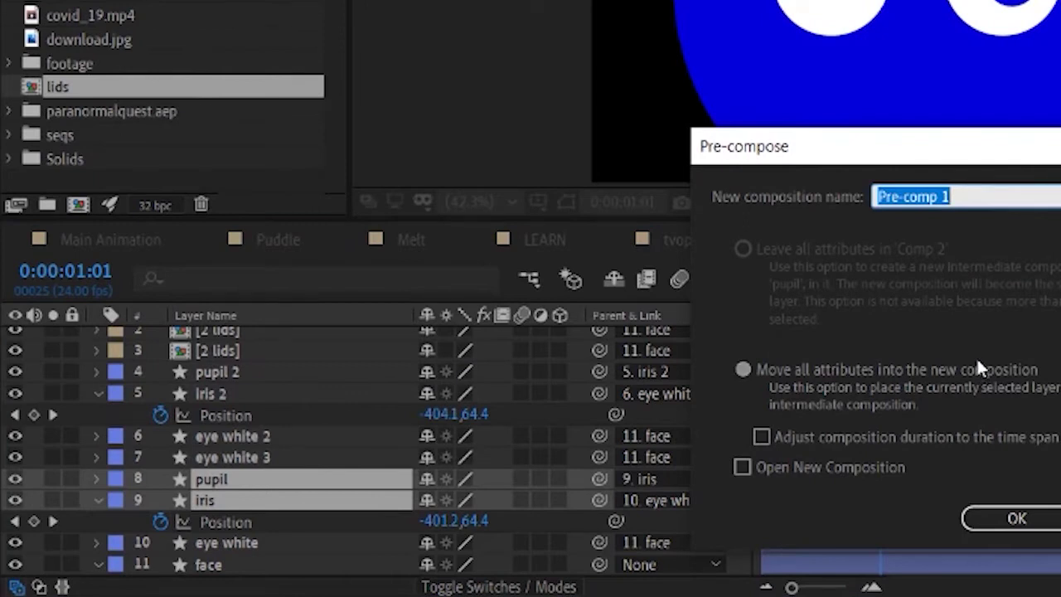
type("pupil")
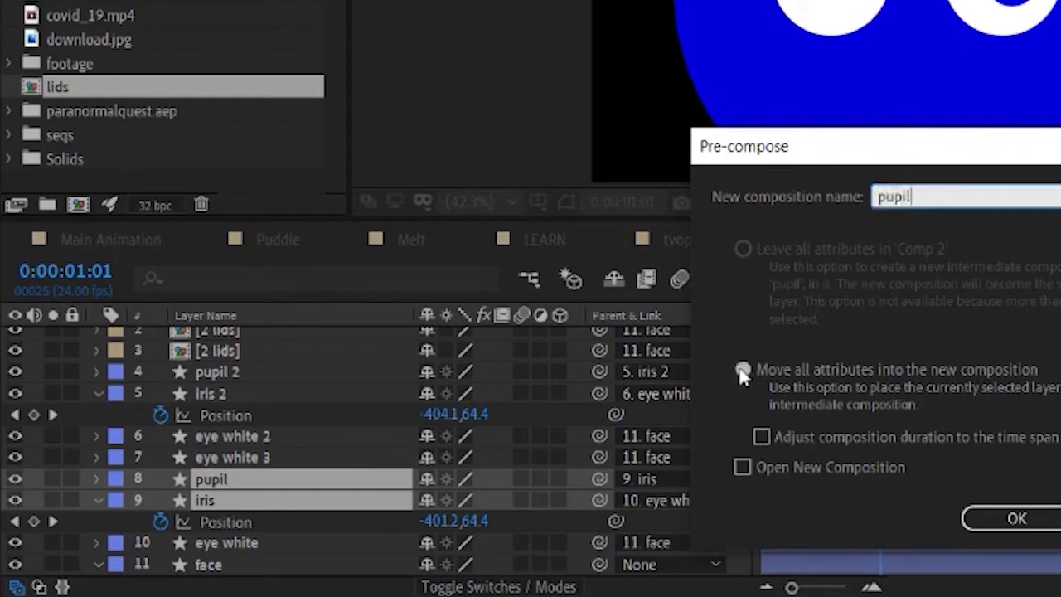
left_click(740, 370)
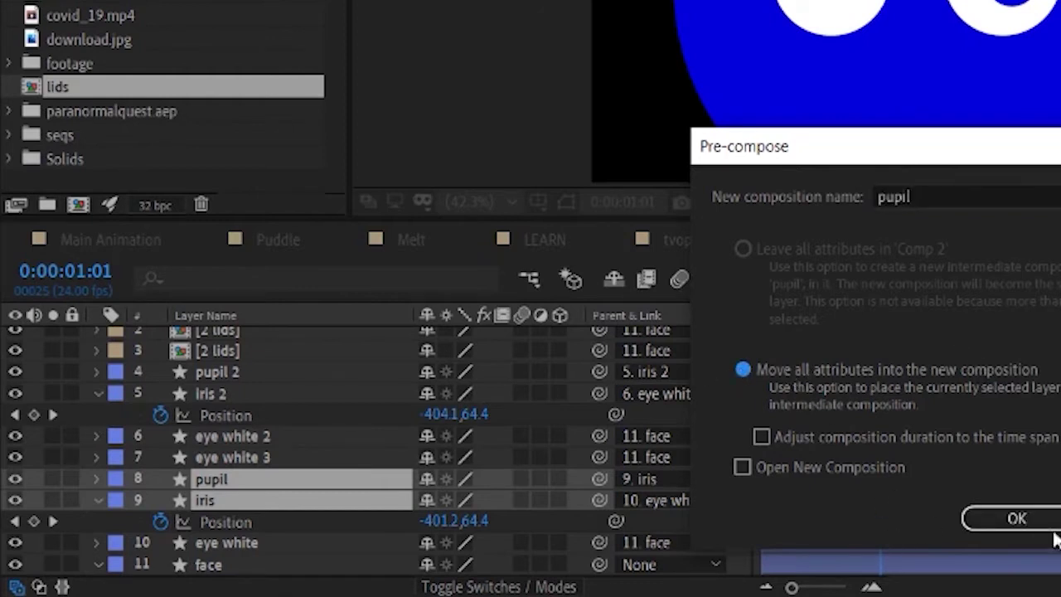
left_click(1017, 518)
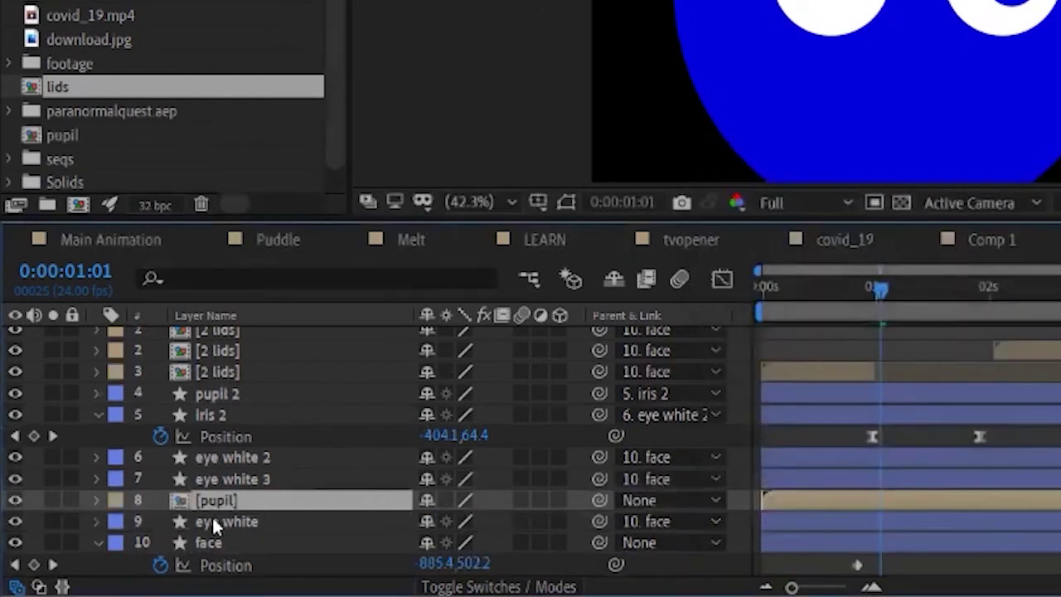
Step: Set the pupil precomp's track matte to Alpha Matte "eye white 3"
left_click(227, 479)
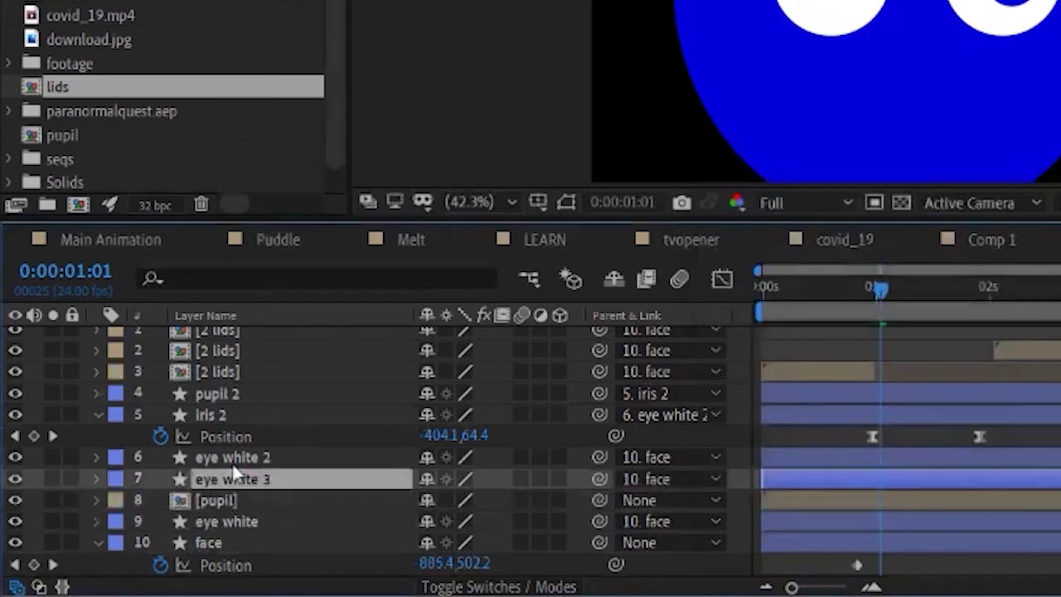
left_click(226, 501)
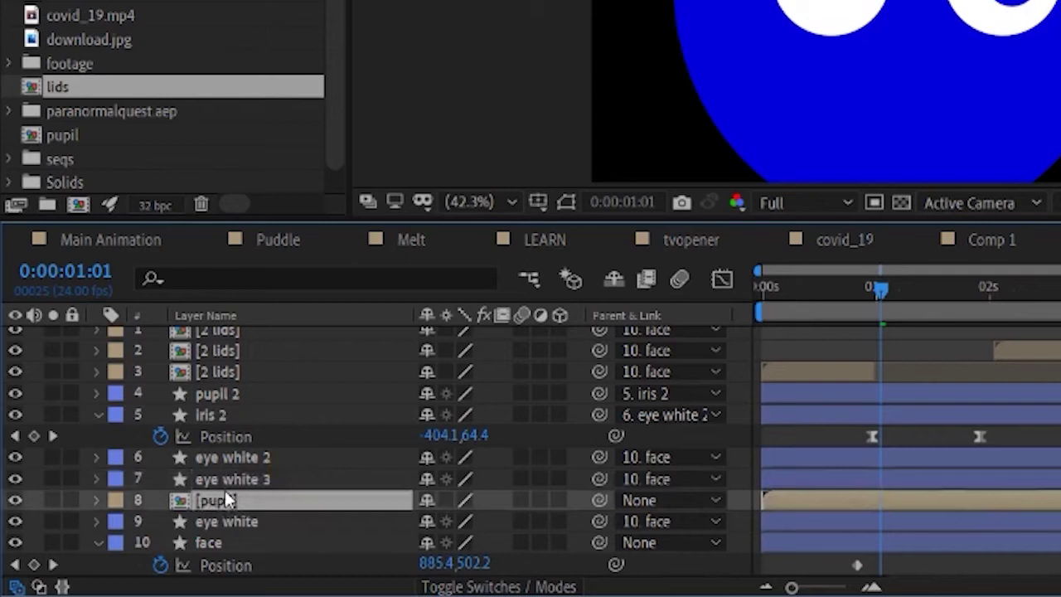
left_click(227, 484)
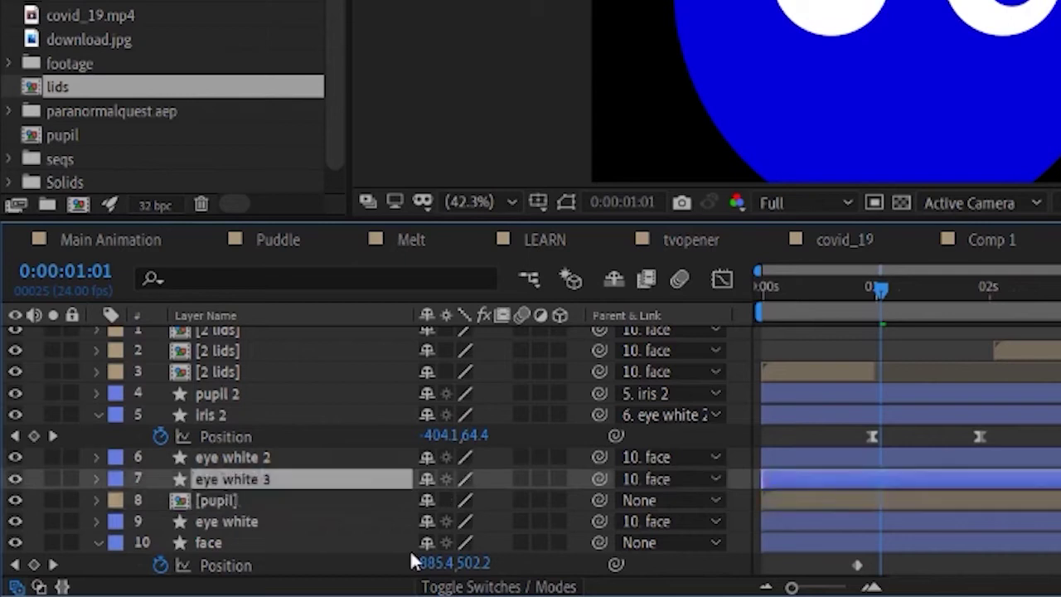
left_click(547, 587)
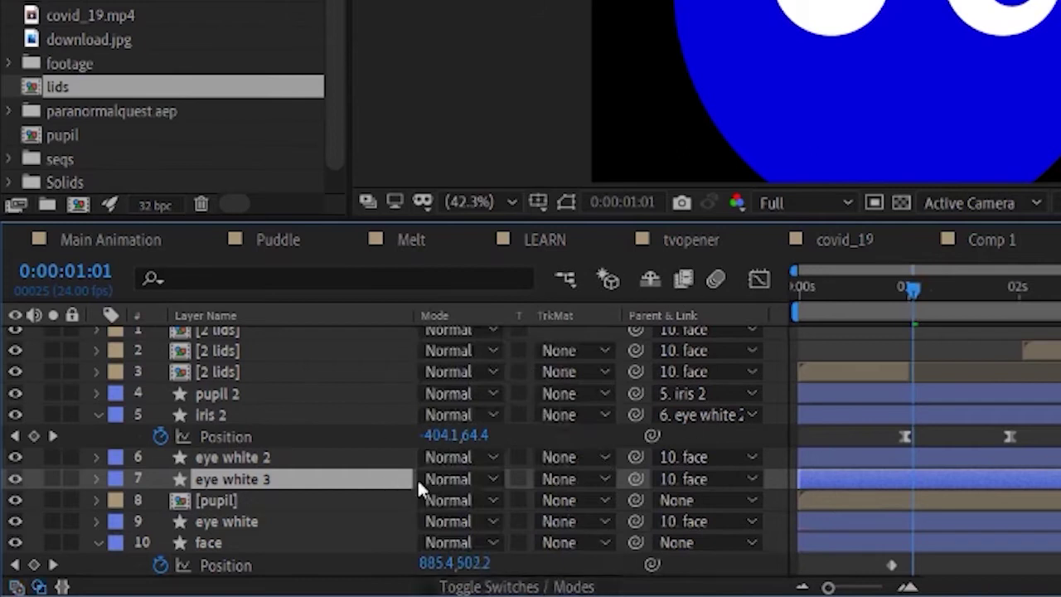
left_click(217, 502)
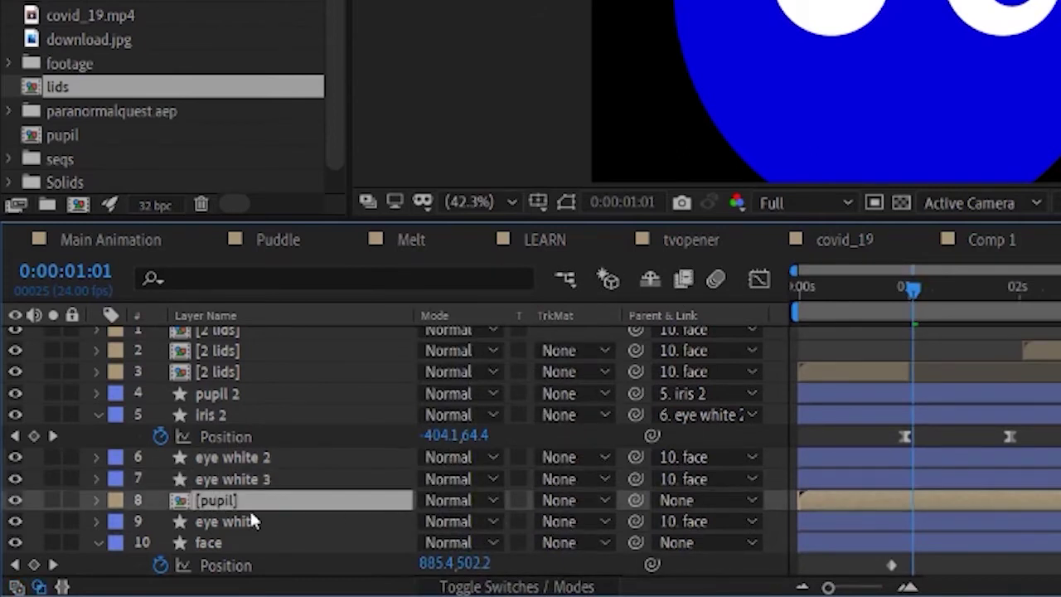
left_click(228, 477)
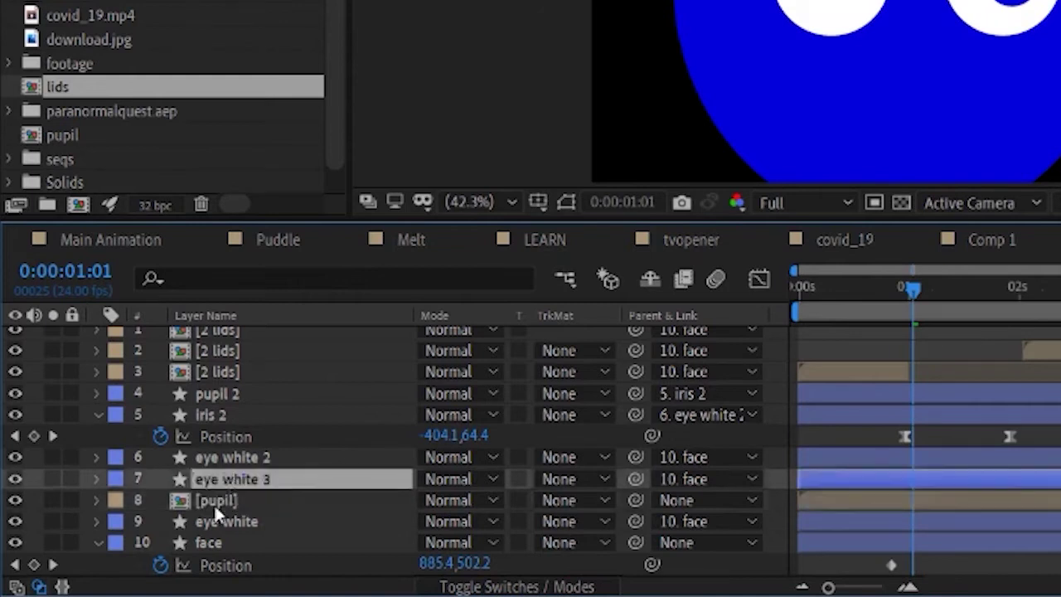
left_click(215, 504)
left_click(557, 500)
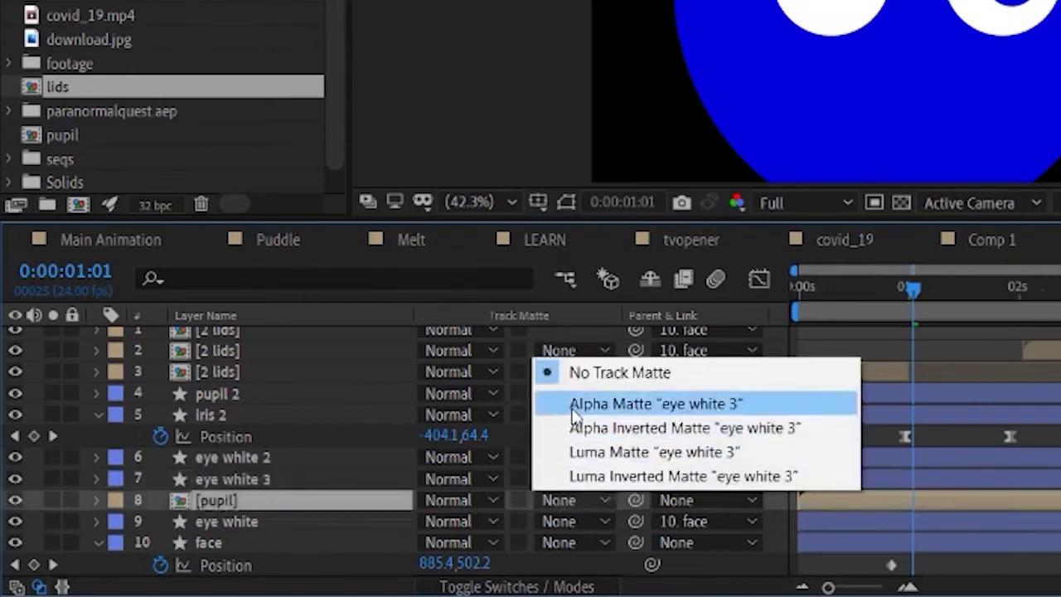
left_click(596, 403)
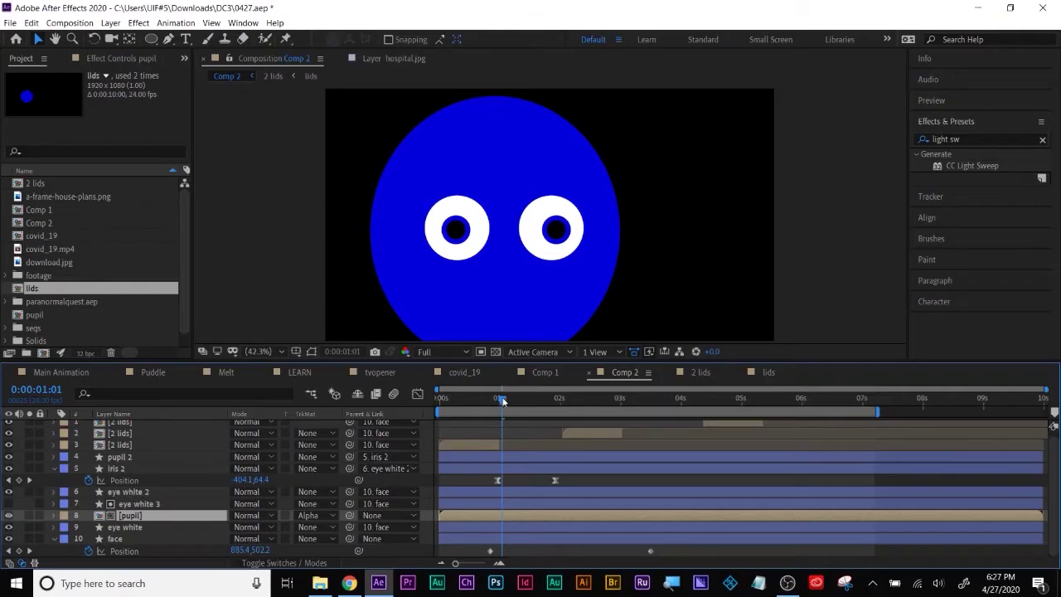
Step: Keyframe the pupil precomp's Position at 0:00:01:02 and move it to 1104, 540 at 0:00:01:13
mouse_move(913, 293)
left_mouse_down()
mouse_move(869, 293)
mouse_move(916, 297)
left_mouse_up()
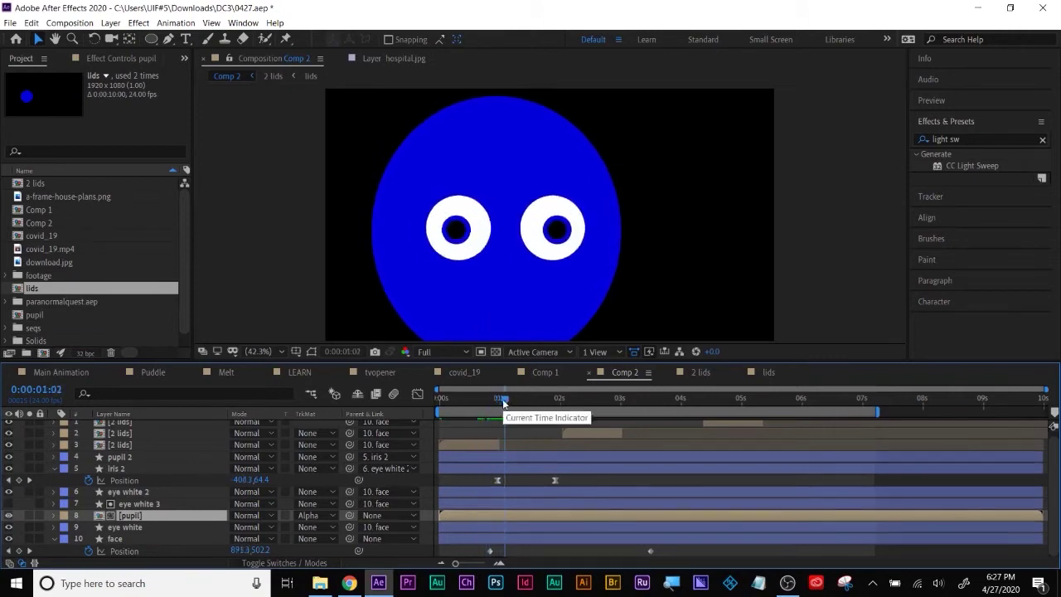
key("p")
left_click(89, 527)
left_click_drag(505, 401, 533, 403)
left_click_drag(241, 527, 342, 533)
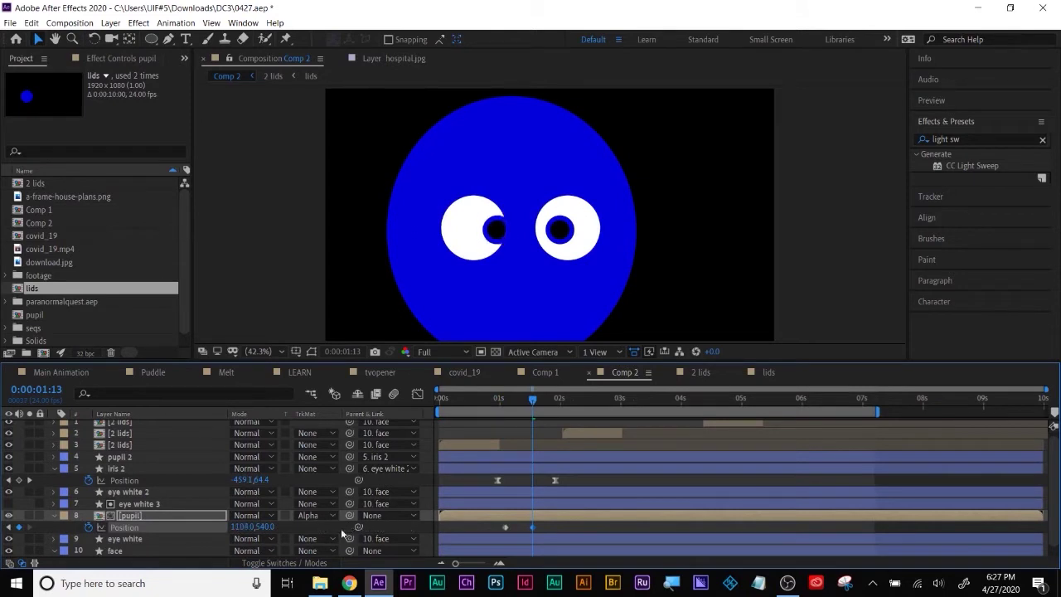
Step: Parent the pupil precomp to the face layer and scrub from the first frame to check its movement
left_click(131, 517)
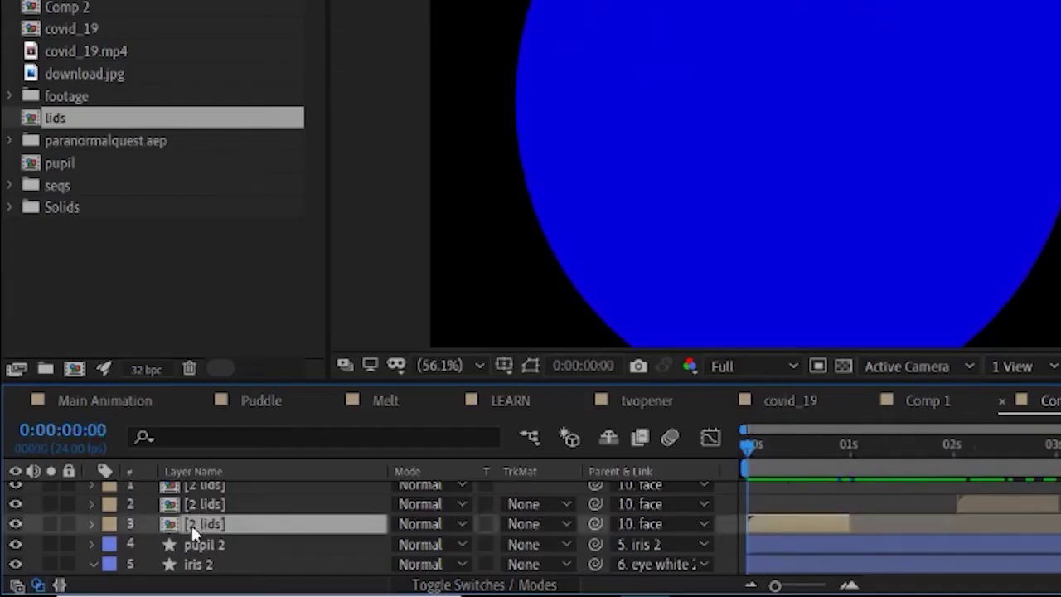
left_click(159, 461)
scroll(157, 456, "down", 3)
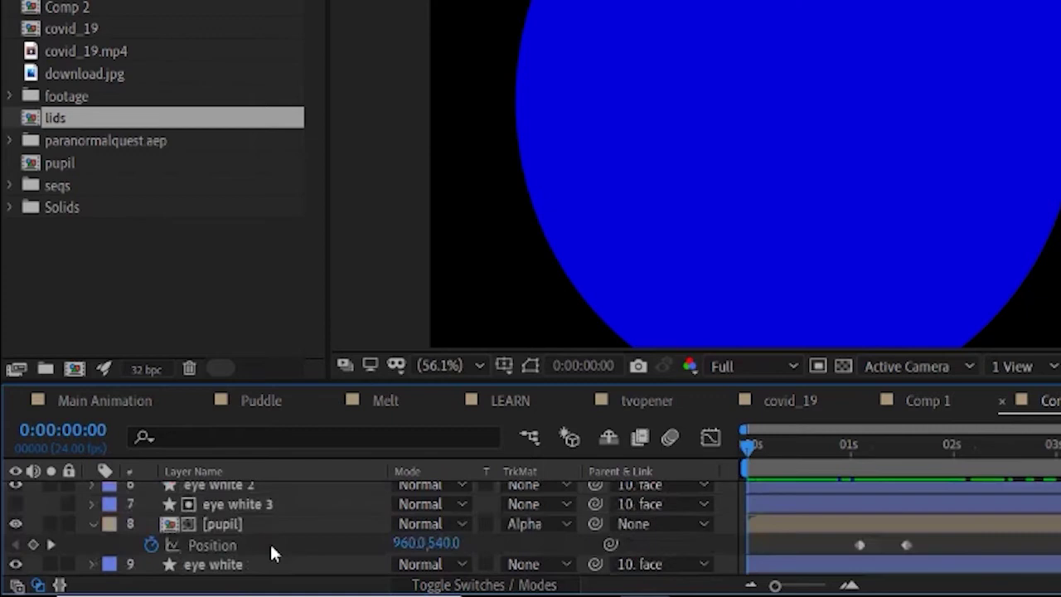
left_click(223, 521)
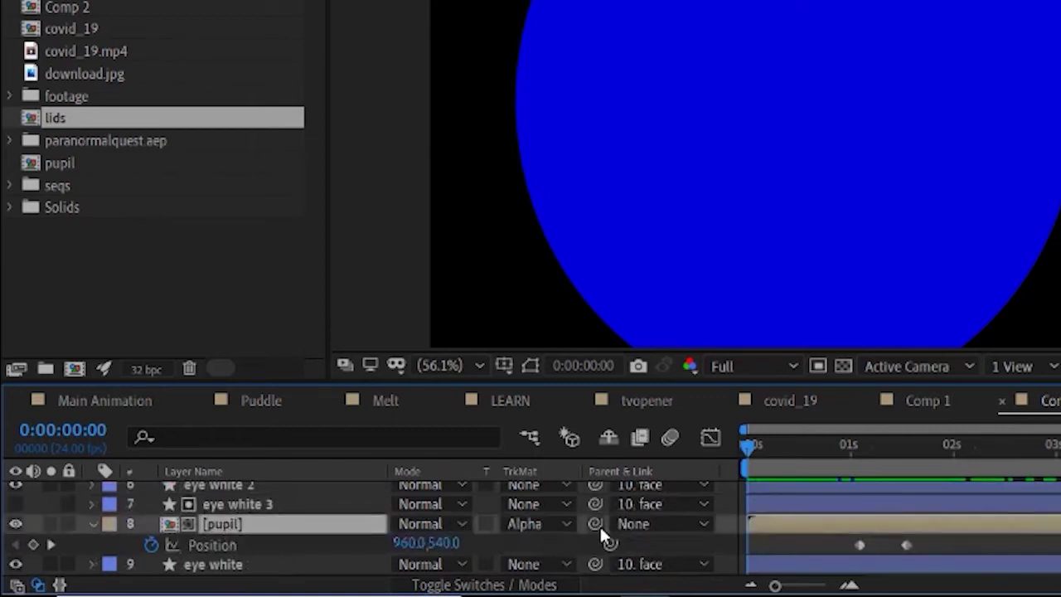
left_click(635, 523)
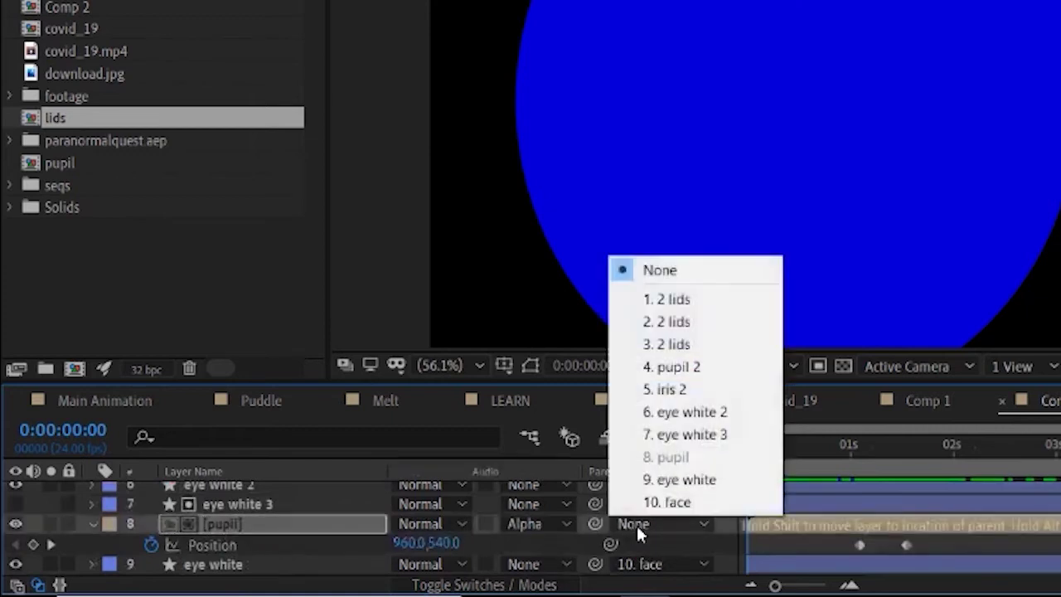
left_click(673, 504)
left_click_drag(751, 448, 890, 455)
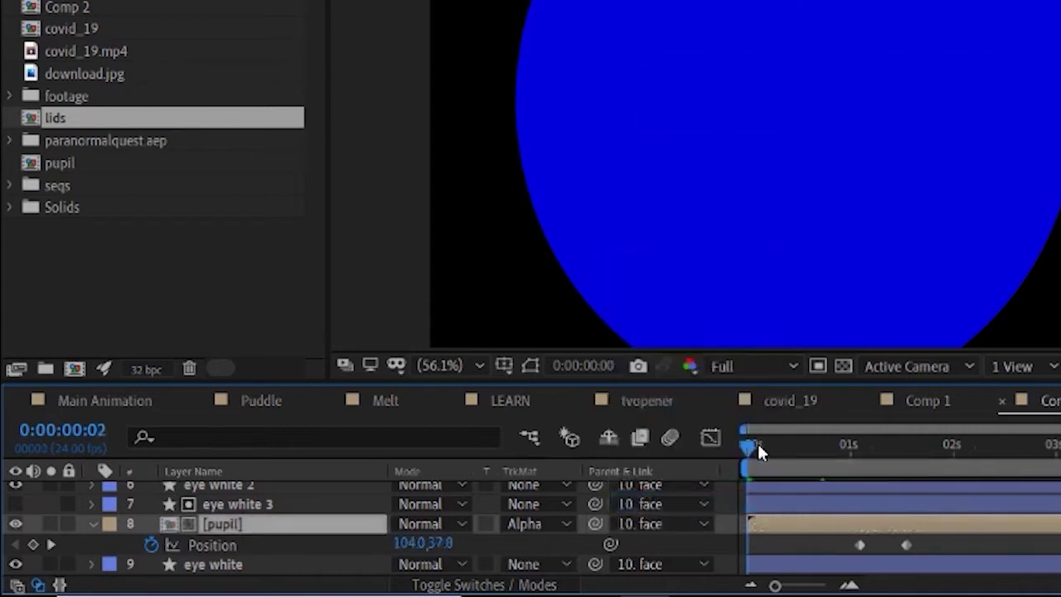
Step: Change the pupil precomp's Position four frames past the scrubbed time and preview the eye movement
left_click_drag(522, 486, 561, 489)
key("Page_Down")
key("Page_Down")
key("Page_Down")
key("Page_Down")
left_click_drag(247, 539, 100, 539)
key("space")
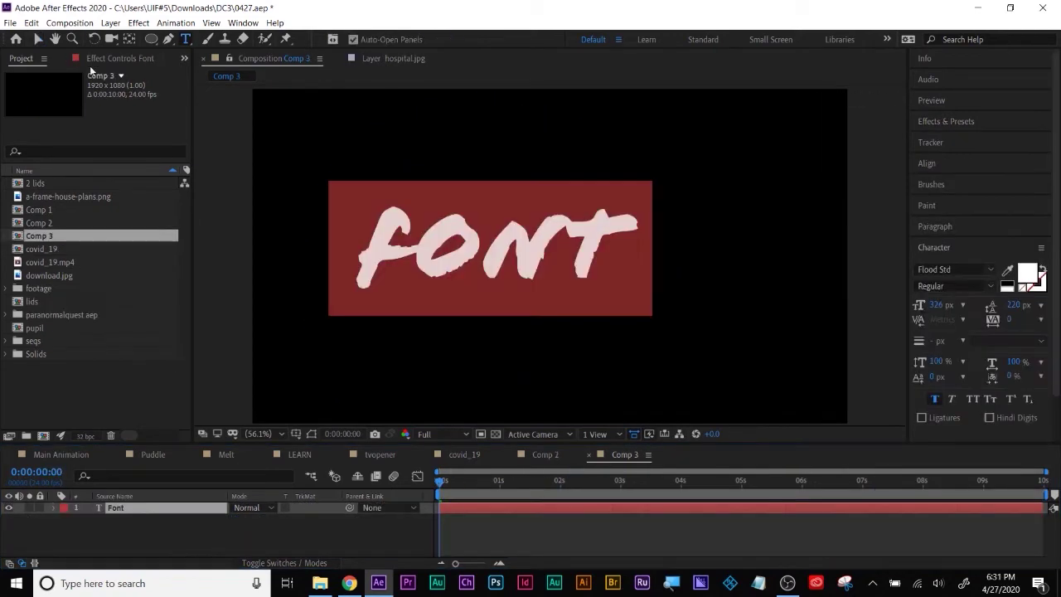
Step: Move the Font text down and to the right in the Comp 3 frame and create masks from it
left_click(37, 39)
left_click_drag(402, 243, 489, 289)
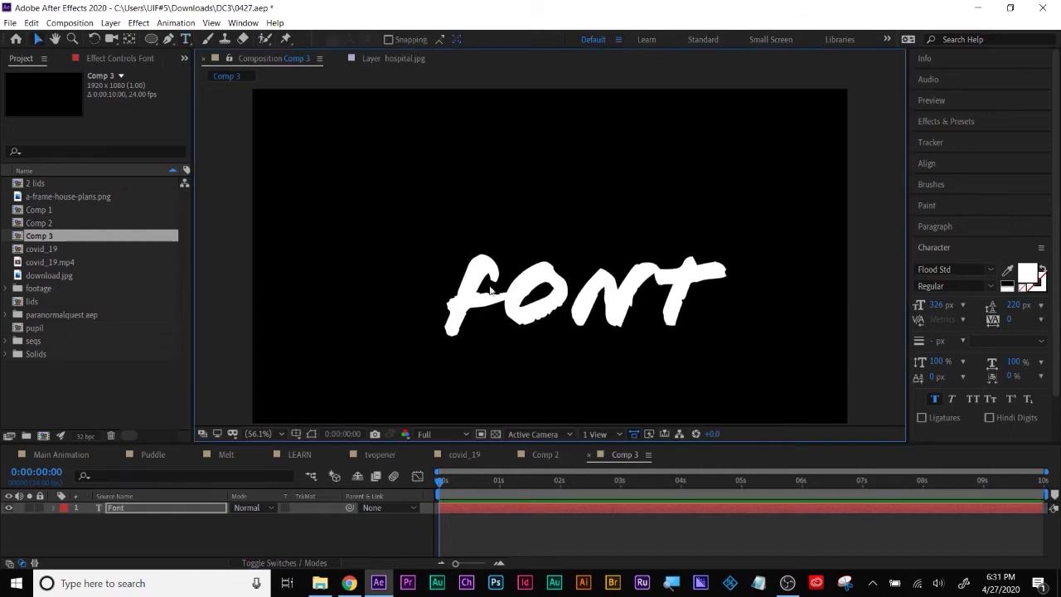
right_click(115, 508)
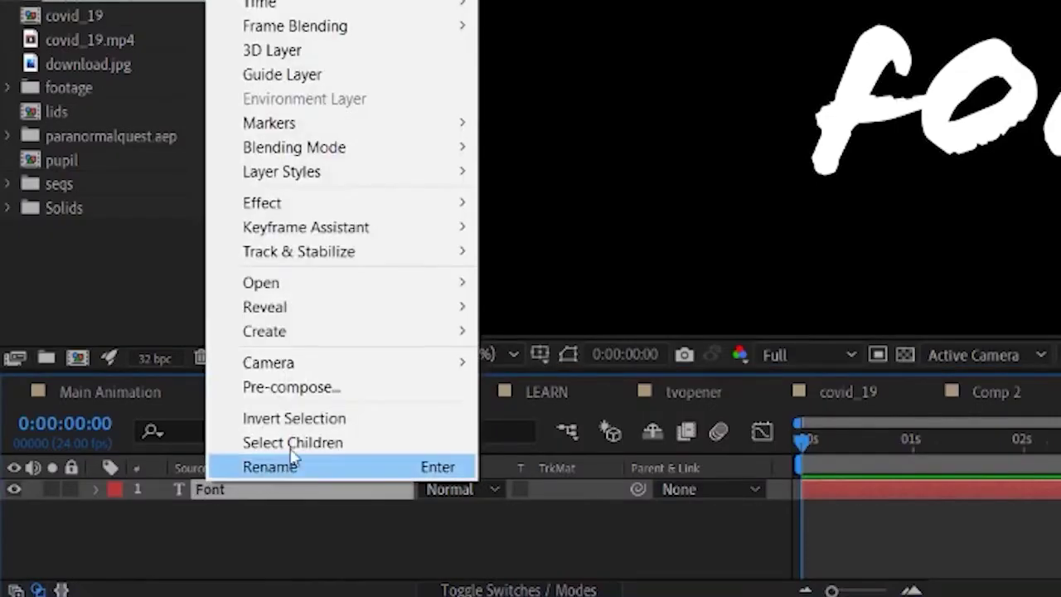
mouse_move(174, 423)
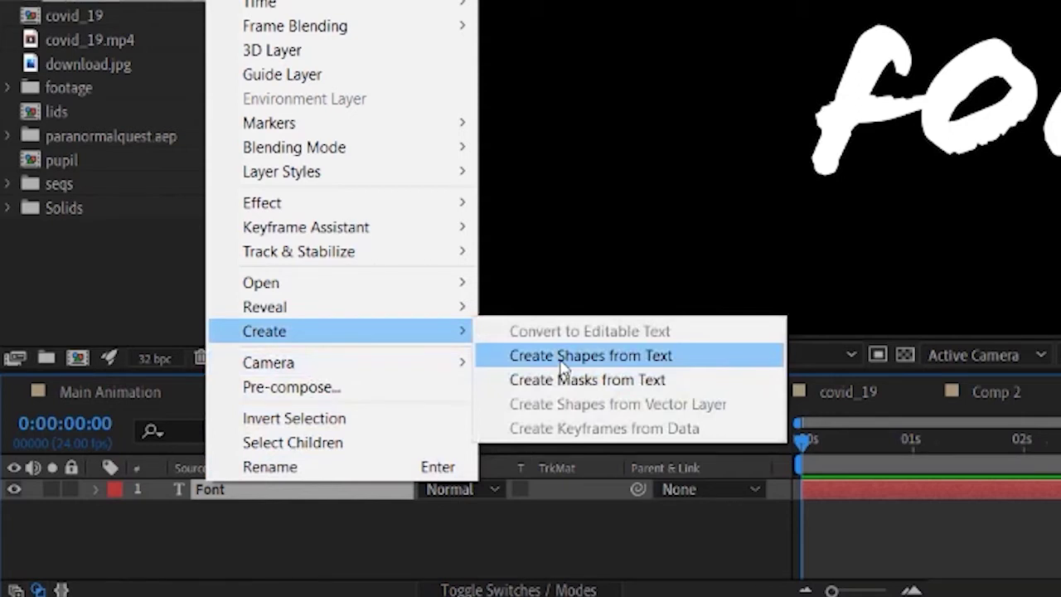
left_click(594, 502)
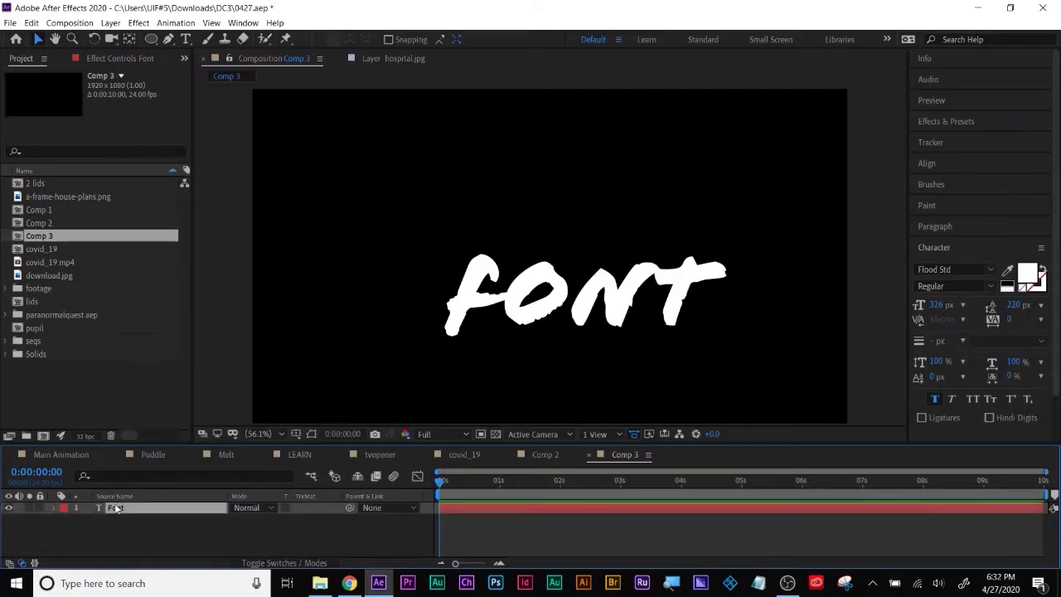
right_click(210, 490)
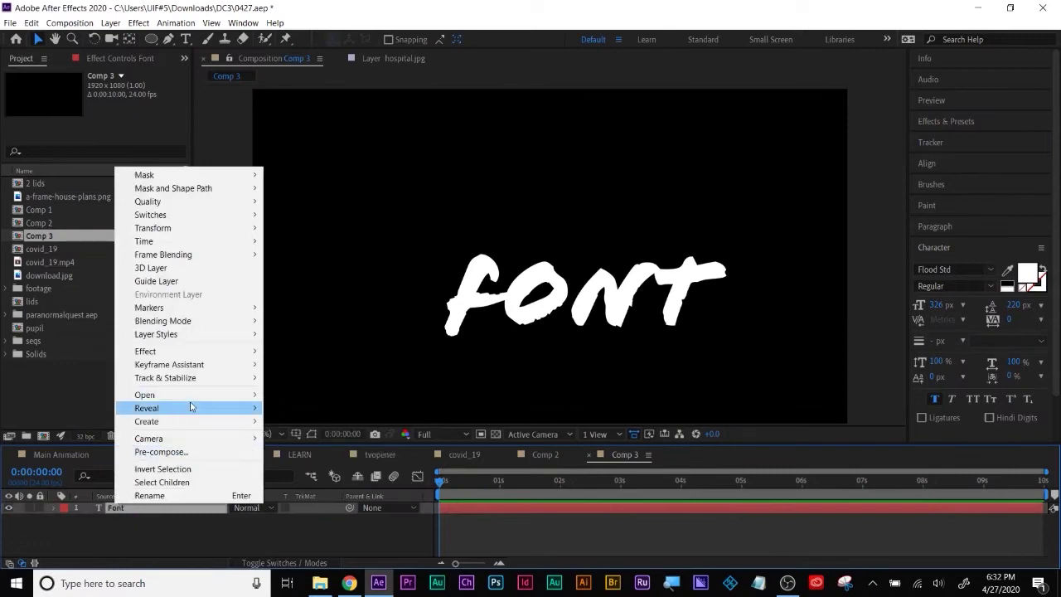
mouse_move(191, 407)
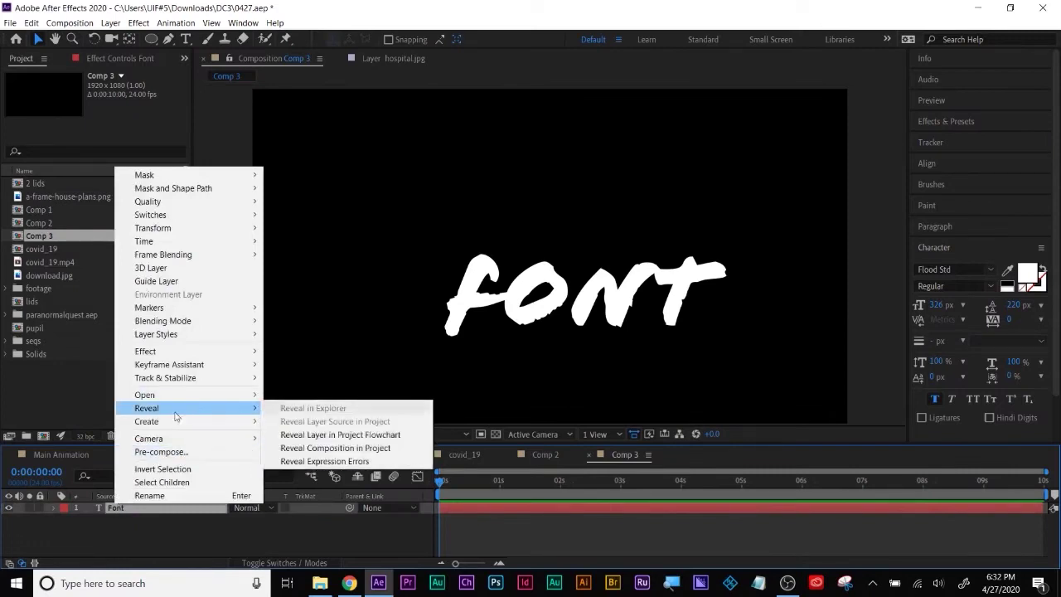
left_click(331, 435)
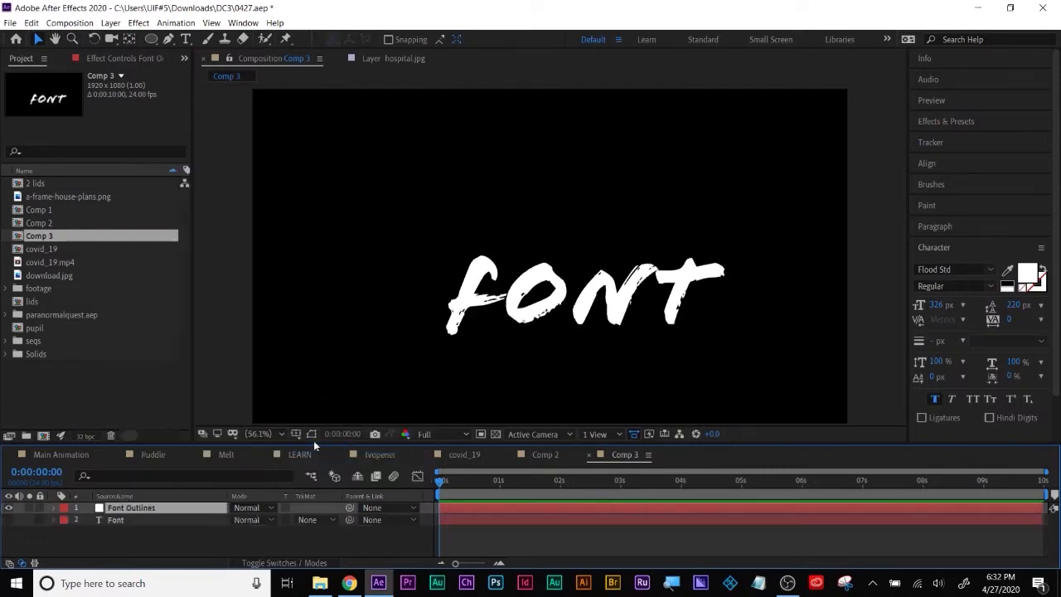
Step: Create a shape layer from the original Font text layer
left_click(110, 531)
left_click(109, 524)
right_click(115, 521)
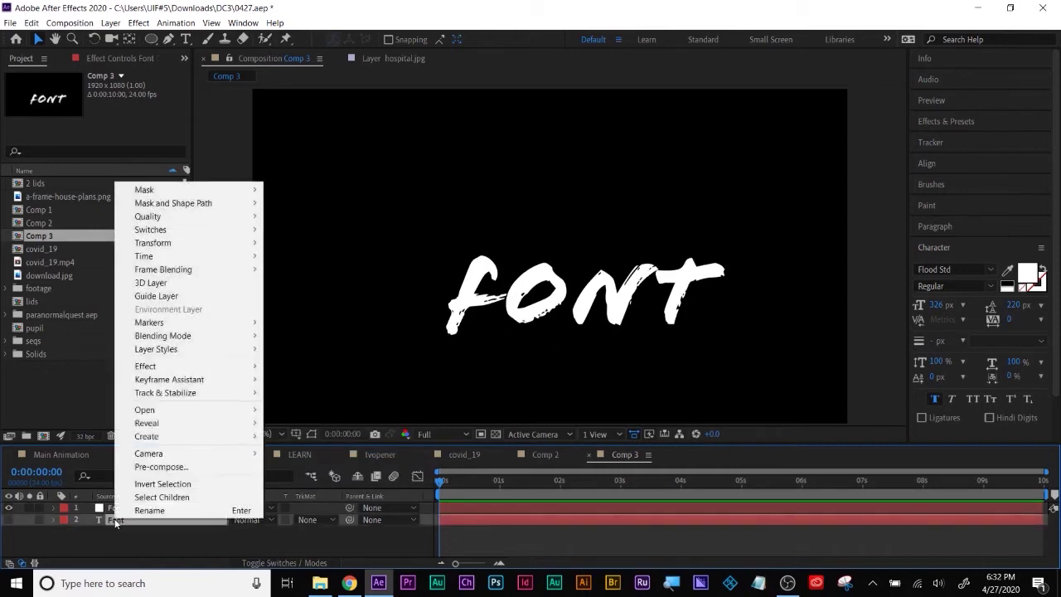
mouse_move(174, 436)
left_click(287, 450)
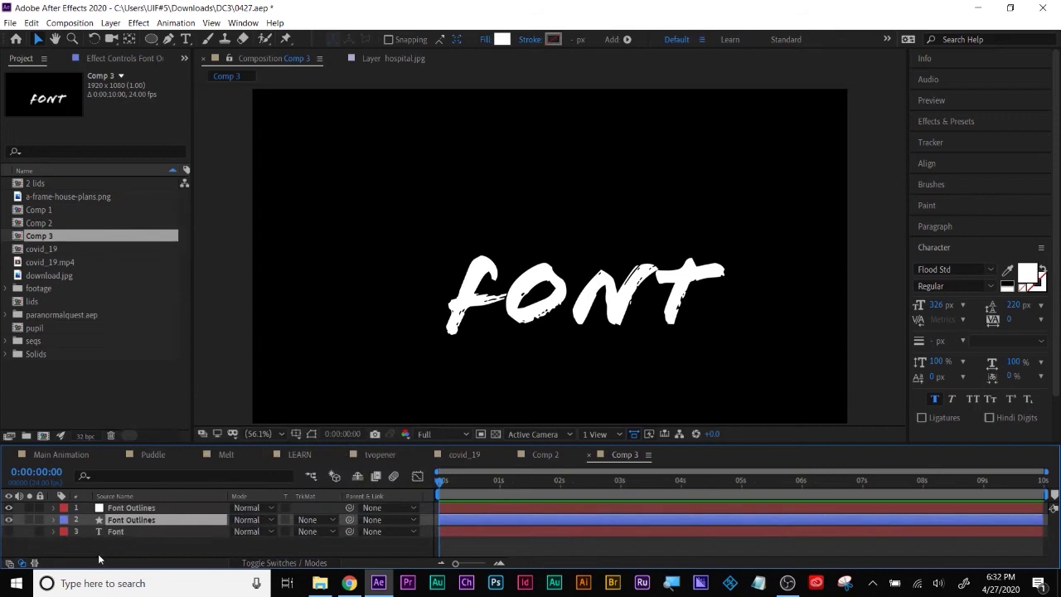
left_click(28, 554)
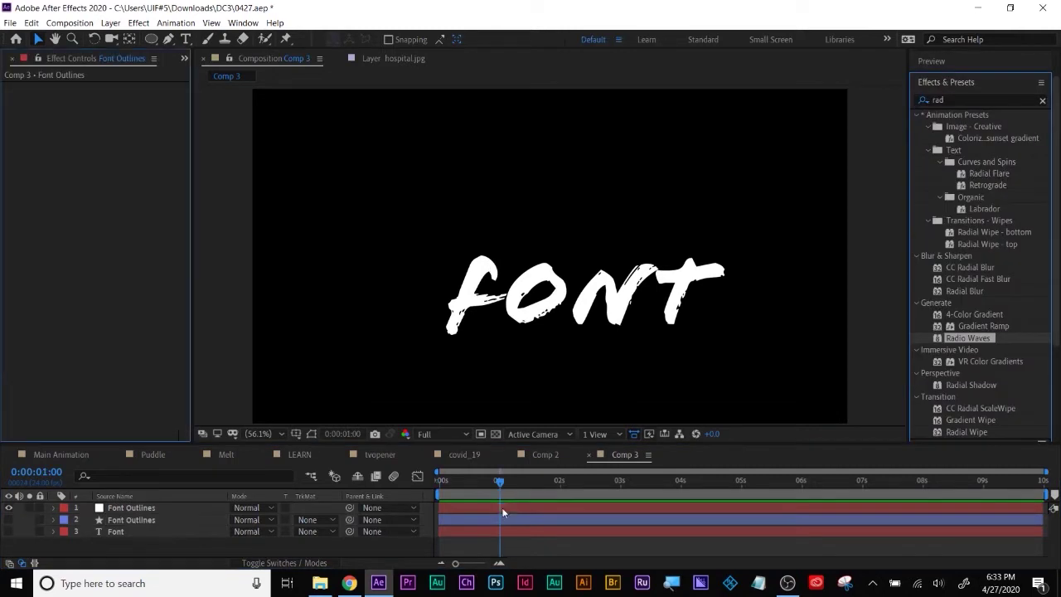
Step: Apply Radio Waves to the masked Font Outlines layer, set Wave Type to Mask, and scrub to check the waves
left_click_drag(500, 506, 503, 508)
left_click(137, 135)
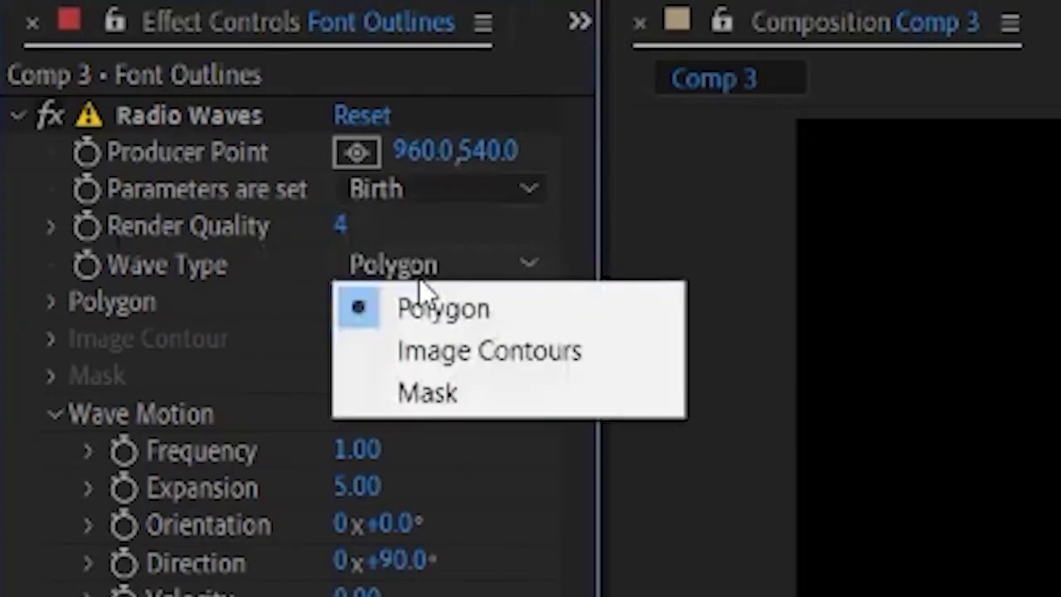
left_click(136, 180)
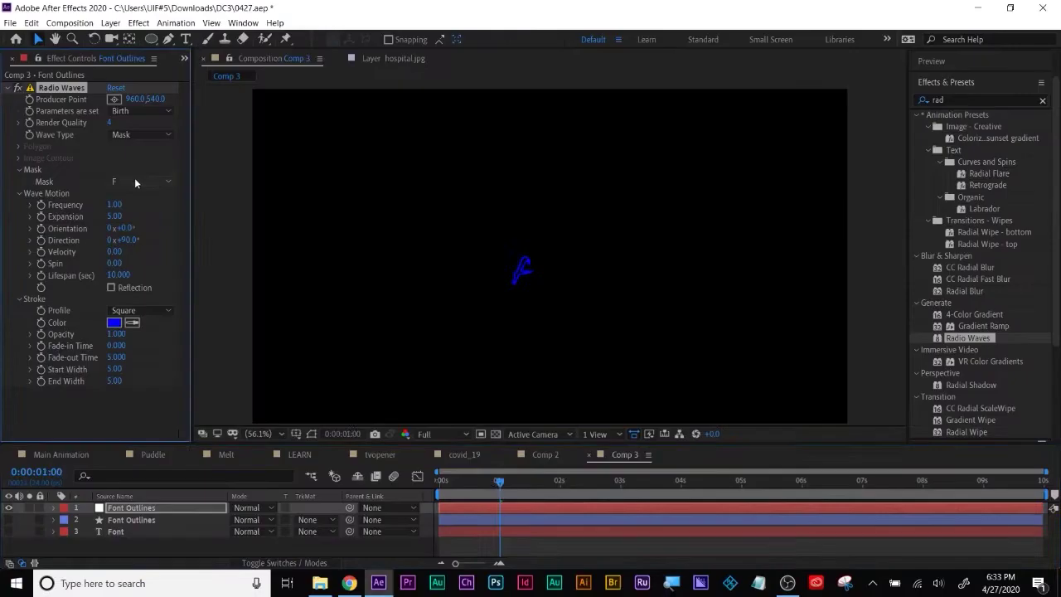
left_click_drag(440, 481, 616, 479)
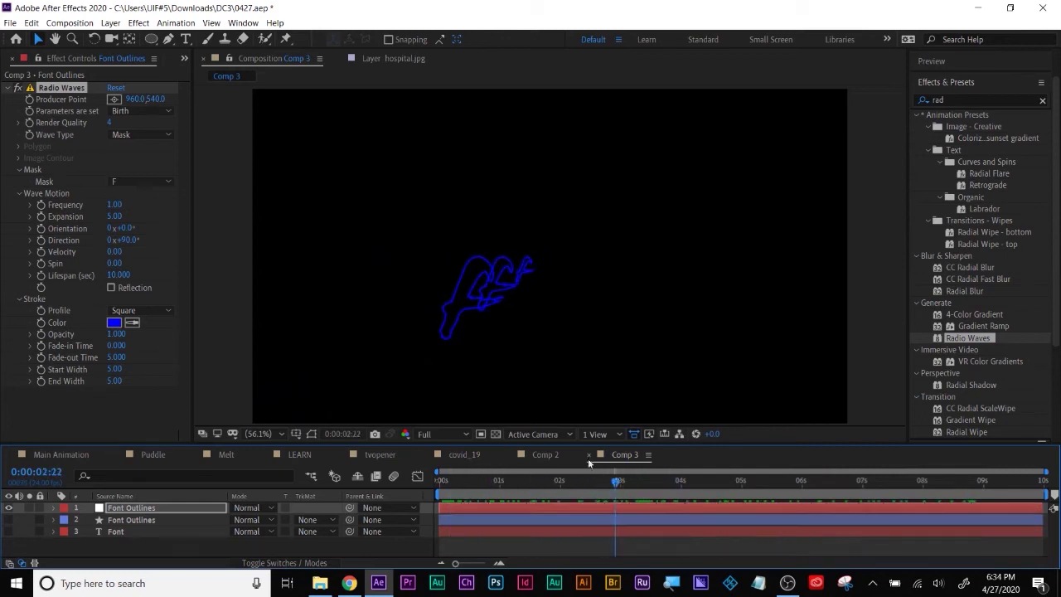
Step: Try the o mask as the Radio Waves source and return the Mask setting to F
left_click(121, 181)
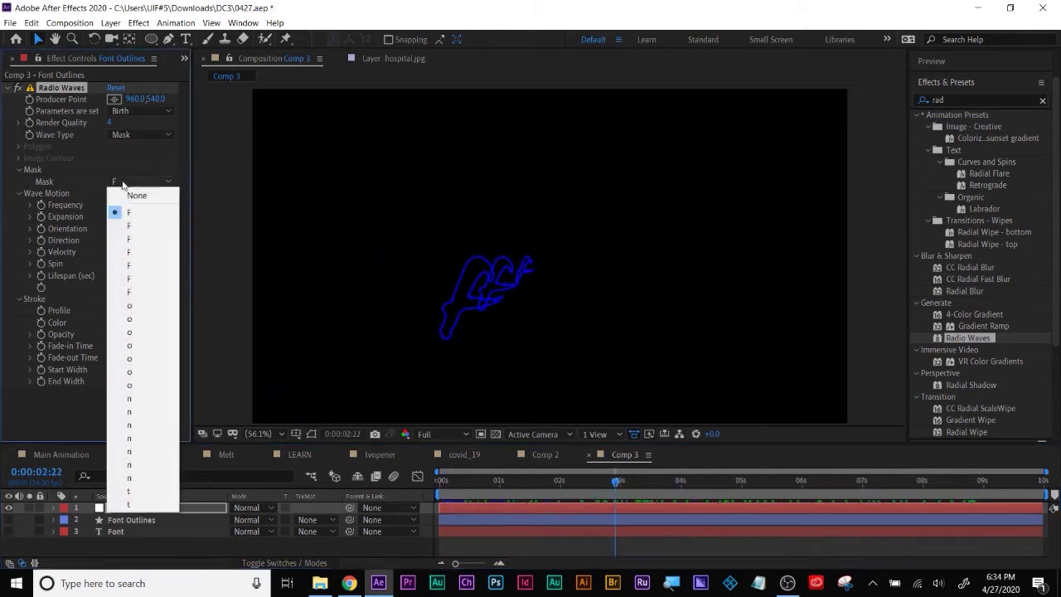
left_click(138, 308)
left_click_drag(615, 482, 592, 483)
left_click(139, 182)
left_click(124, 211)
Step: Set the F waves' Frequency to 3.60, Expansion to 12, Velocity to 175 and Spin to 144, and scrub to check
left_click_drag(114, 204, 160, 216)
left_click_drag(115, 252, 217, 264)
left_click_drag(517, 483, 777, 488)
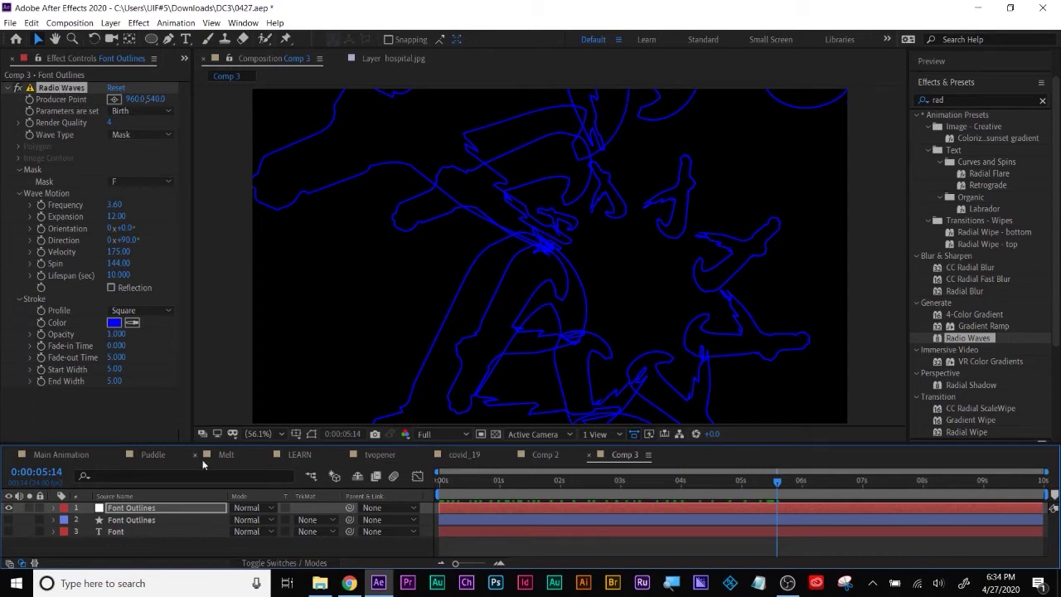
Step: Try different stroke profiles for the Radio Waves effect and settle on Sawtooth In
left_click(138, 311)
left_click(139, 335)
left_click(138, 311)
left_click(135, 350)
left_click(143, 312)
left_click(140, 367)
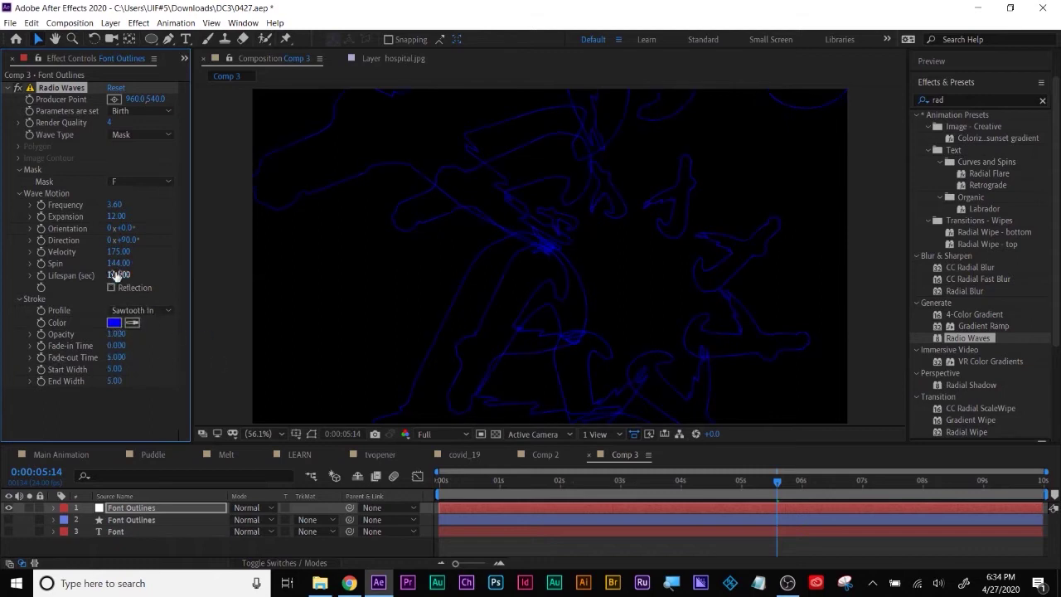
Step: Duplicate the masked Font Outlines layer, set the copy's Radio Waves mask to o, and scrub to check both letters
left_click(126, 521)
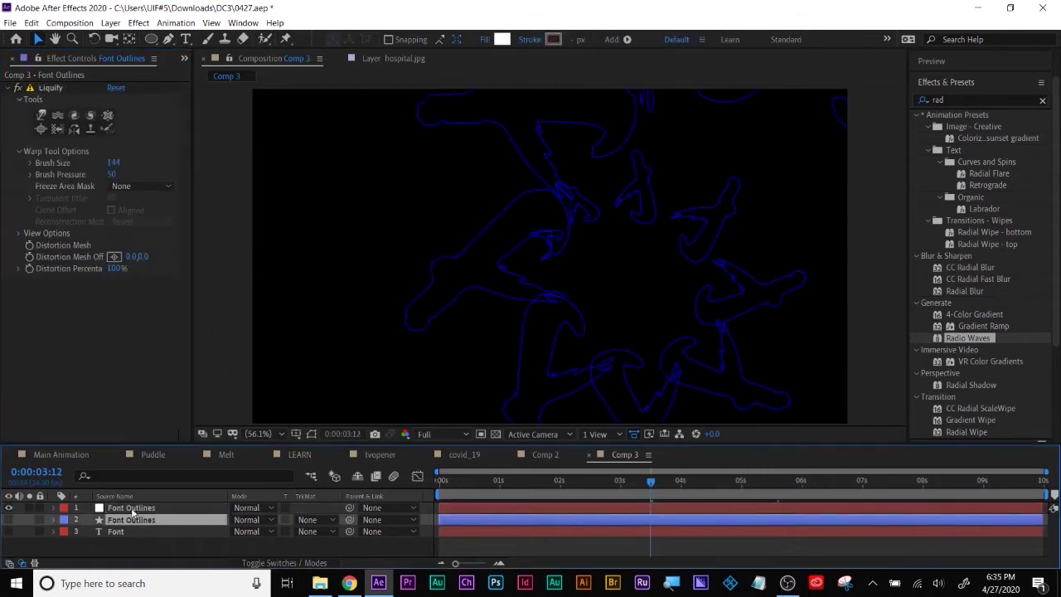
left_click(133, 511)
key("ctrl+d")
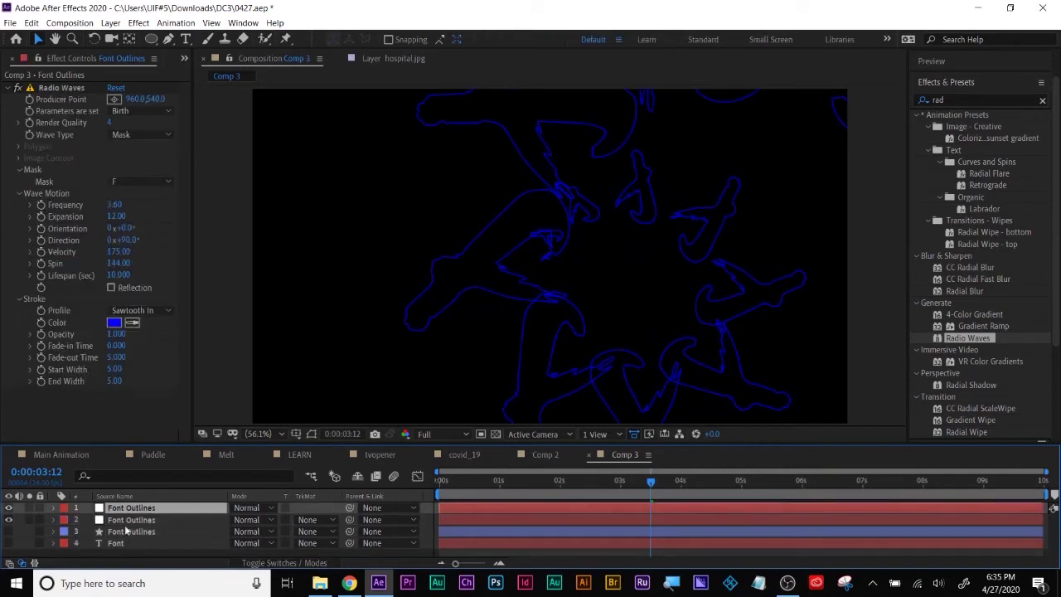
left_click(150, 181)
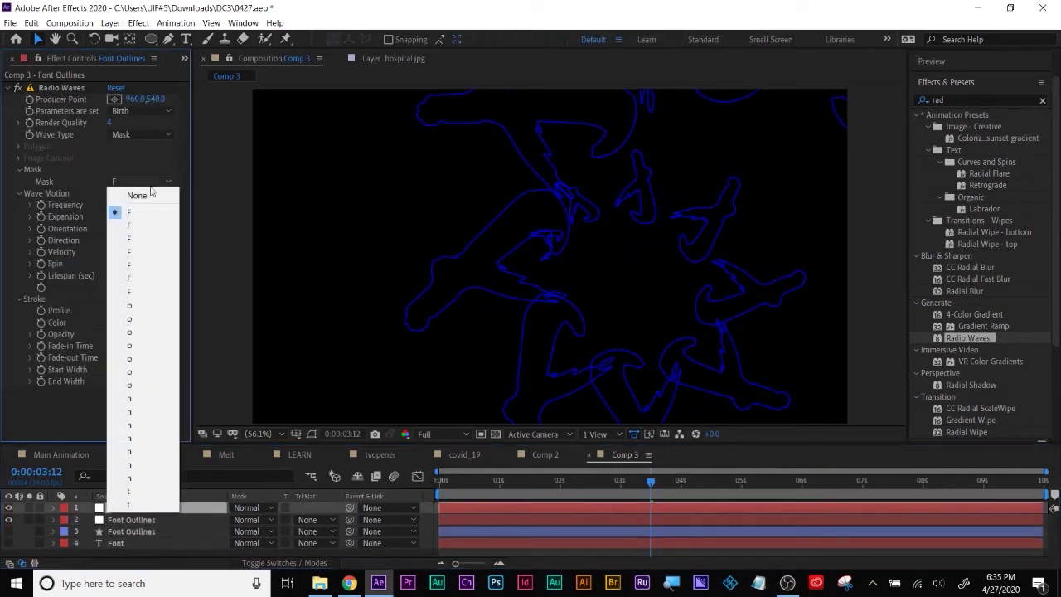
left_click(140, 305)
left_click_drag(437, 492, 552, 492)
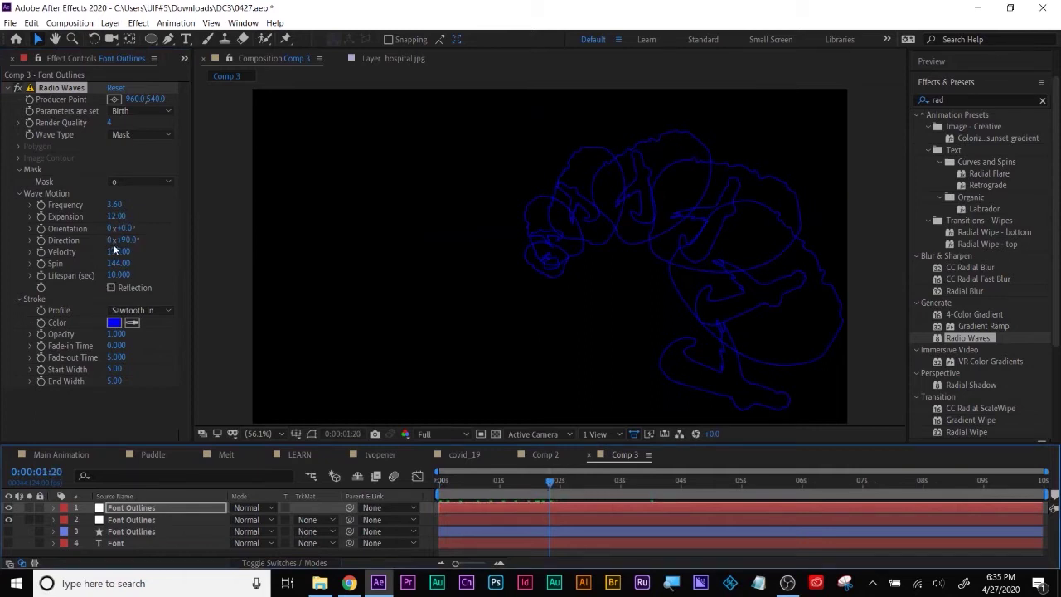
Step: Set the o waves' Direction to 1x+235°, increase their Velocity, and scrub to check the result
left_click_drag(130, 239, 481, 243)
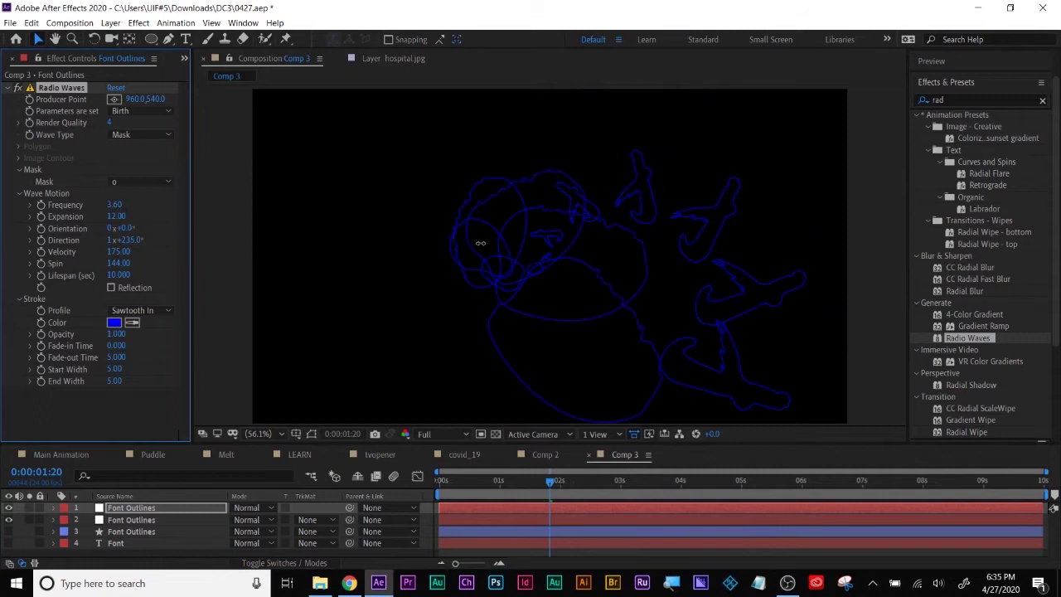
left_click_drag(118, 251, 273, 244)
left_click(495, 484)
left_click_drag(496, 484, 641, 482)
left_click(8, 87)
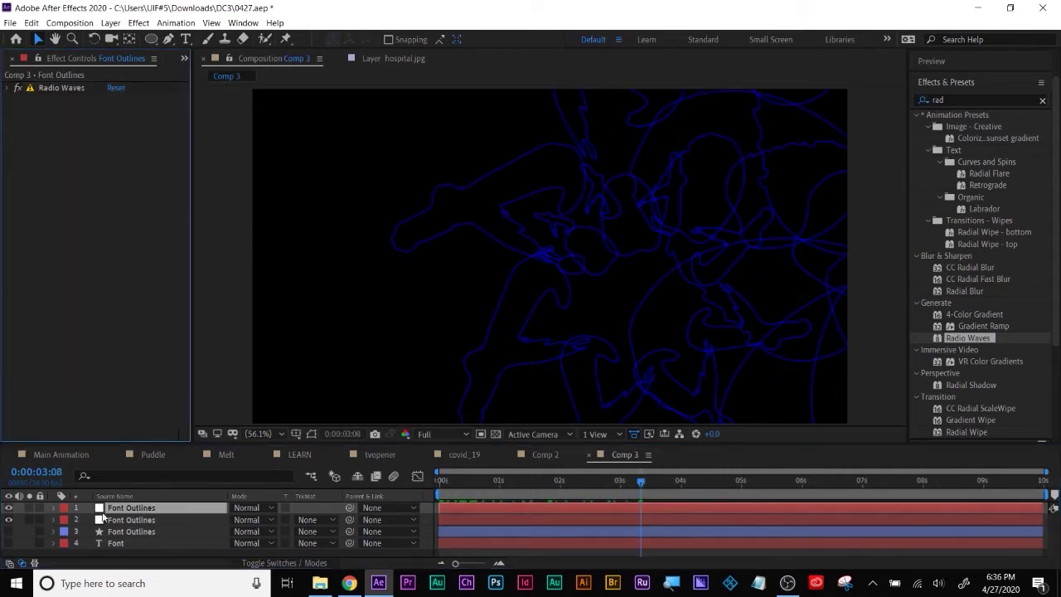
Step: Hide both Radio Waves layers and show the Font Outlines shape layer
left_click(9, 507)
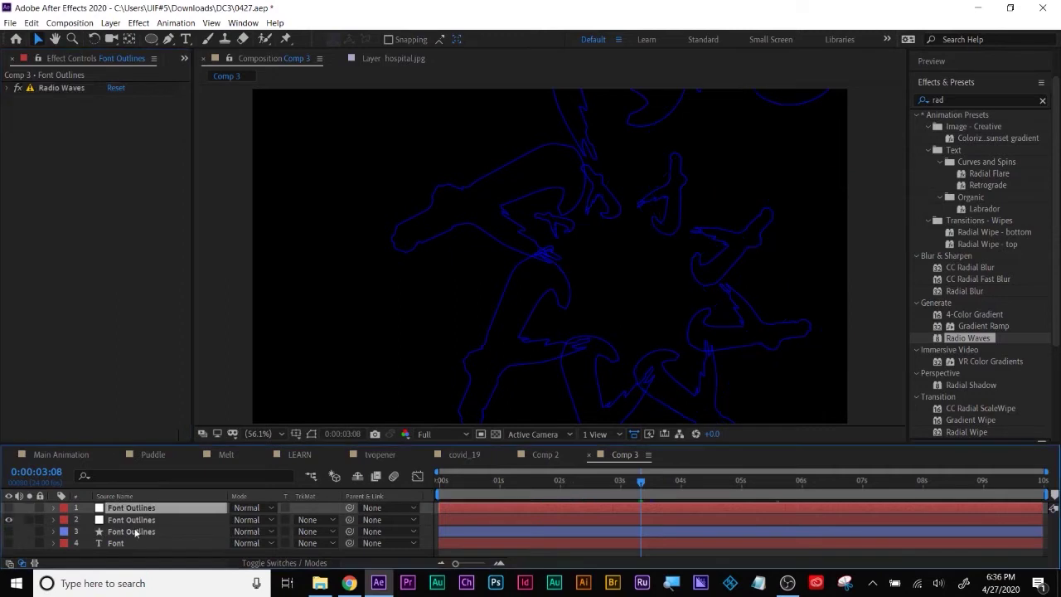
left_click(131, 520)
left_click(8, 520)
left_click(8, 532)
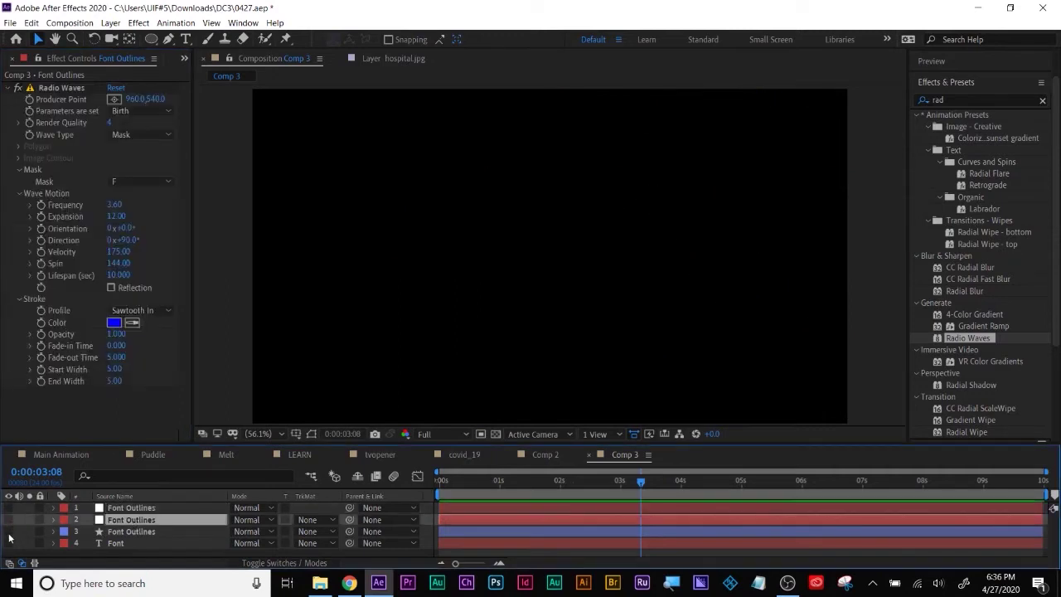
Step: Place puppet pins on the F of the shape layer and stretch its stem downward and its top arm outward
left_click(112, 532)
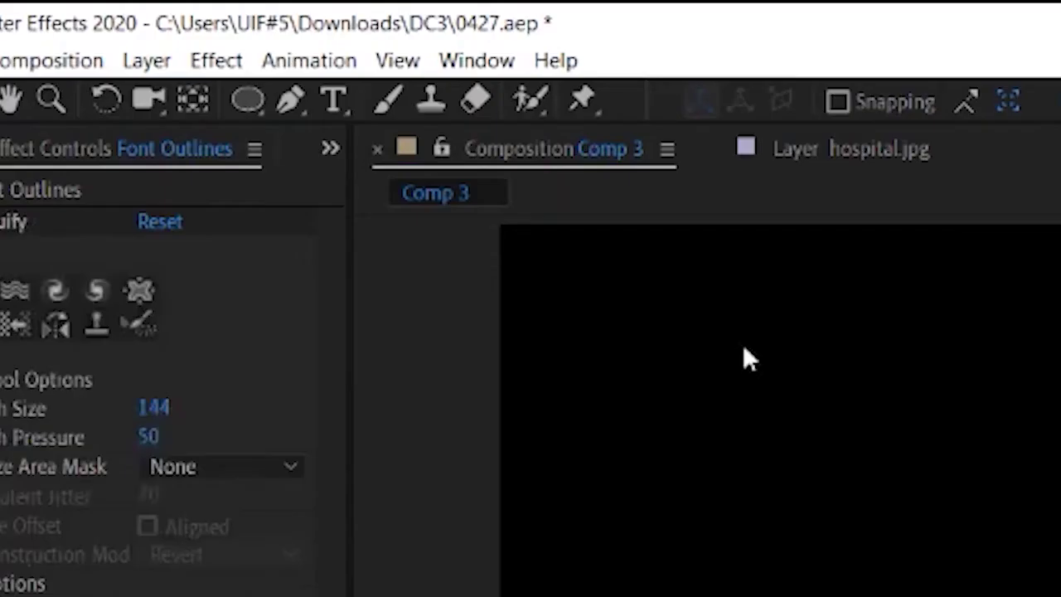
left_click(580, 101)
left_click(463, 302)
left_click_drag(456, 324, 453, 375)
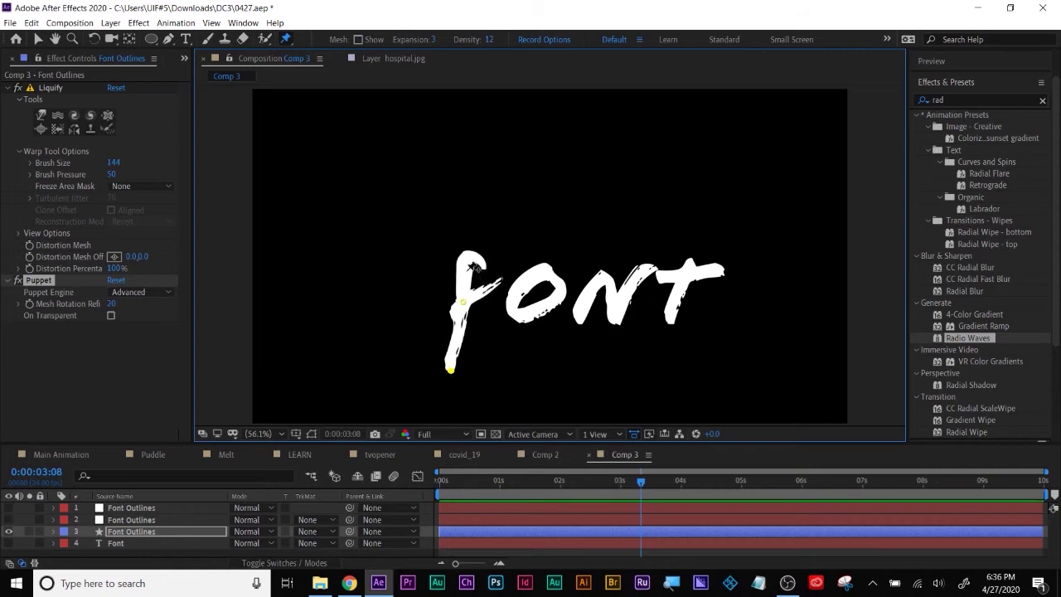
left_click(468, 255)
left_click(484, 264)
left_click_drag(490, 271, 523, 251)
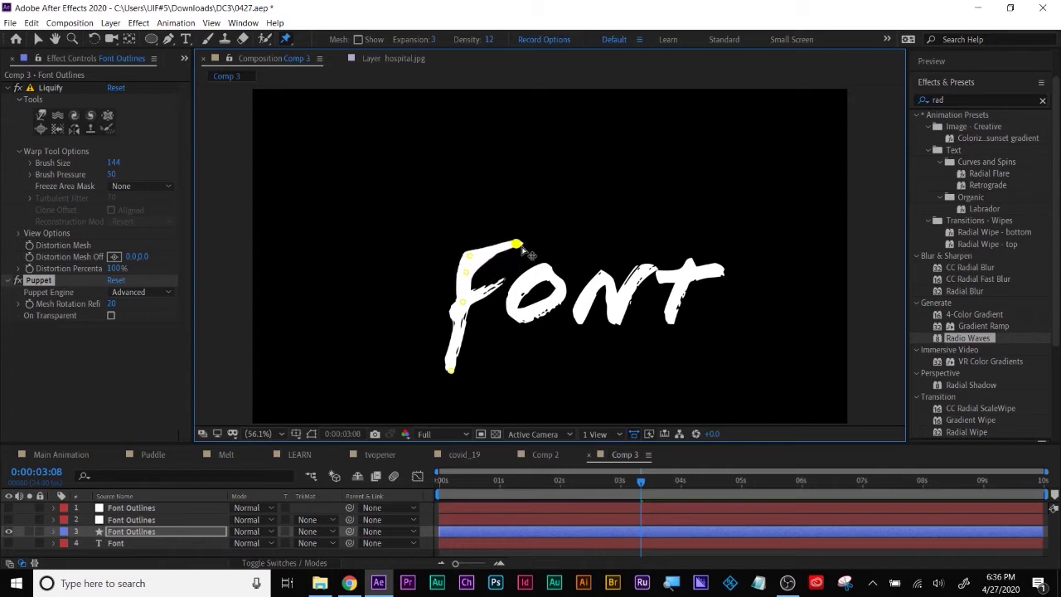
Step: Pin the end of the F's crossbar and animate it up and down at several points in time
left_click(497, 284)
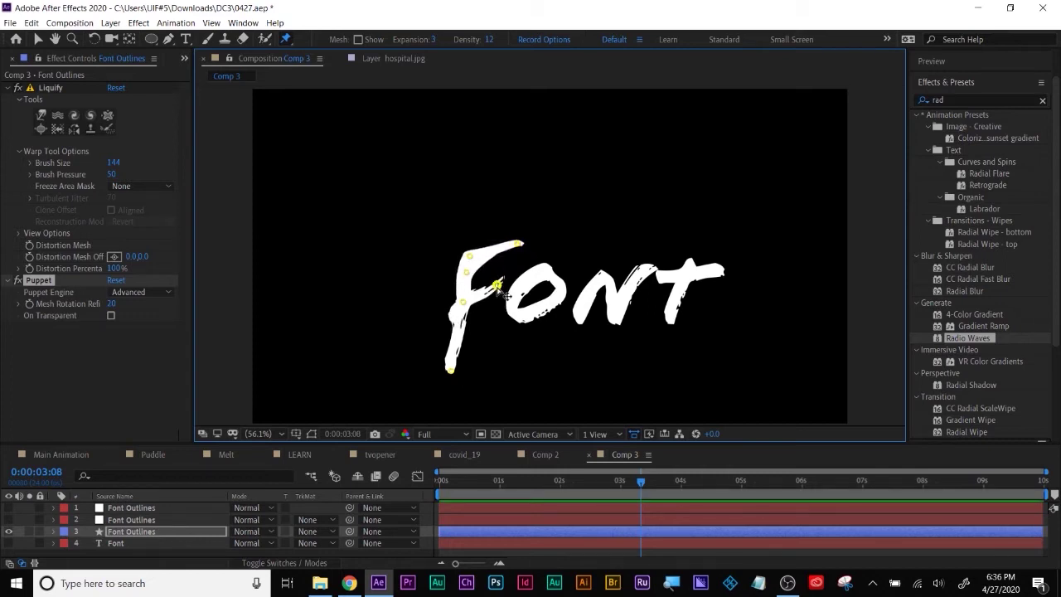
left_click_drag(448, 483, 431, 483)
left_click_drag(498, 284, 503, 258)
left_click_drag(462, 486, 528, 486)
left_click_drag(500, 270, 515, 307)
left_click_drag(469, 485, 412, 490)
left_click_drag(502, 260, 493, 296)
left_click_drag(464, 483, 432, 485)
Step: Place five puppet pins on the T at its junction, stem, stem foot and both crossbar ends
left_click(688, 265)
left_click(670, 320)
left_click(683, 284)
left_click(662, 274)
left_click(722, 272)
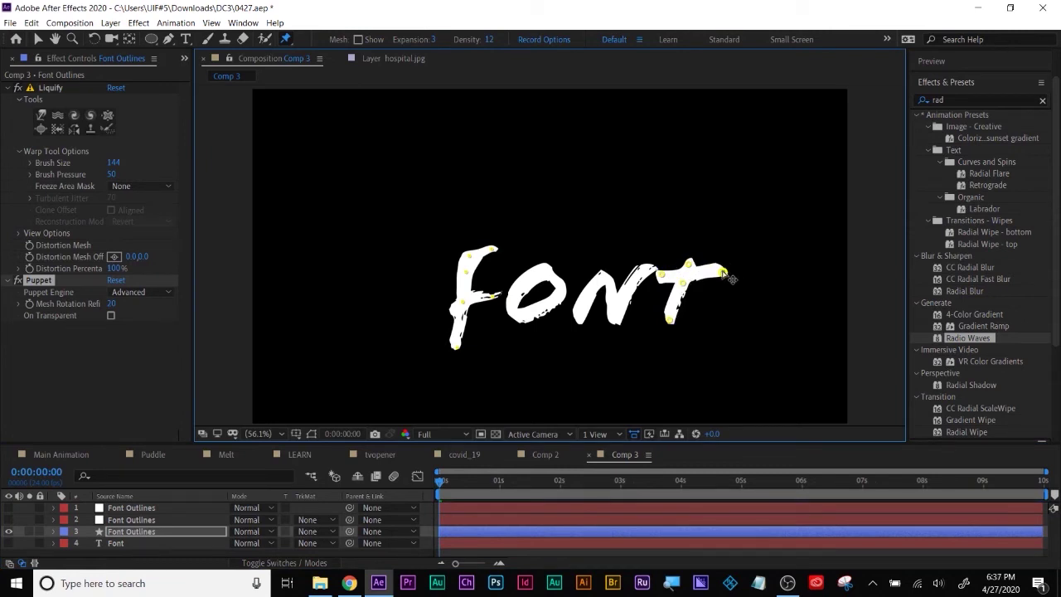
Step: Less than a second in, pull the T's foot down and both crossbar ends up into a Y shape, and scrub the animation
left_click_drag(440, 483, 487, 483)
left_click_drag(670, 320, 653, 389)
left_click_drag(722, 272, 739, 244)
left_click_drag(665, 275, 647, 227)
left_click_drag(487, 484, 648, 496)
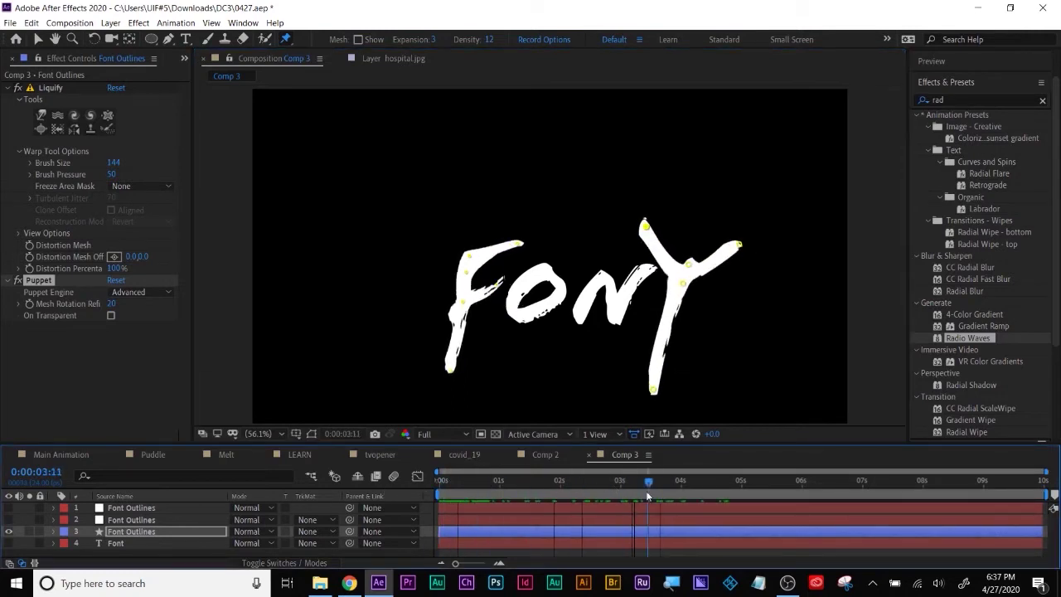
left_click_drag(632, 501, 431, 497)
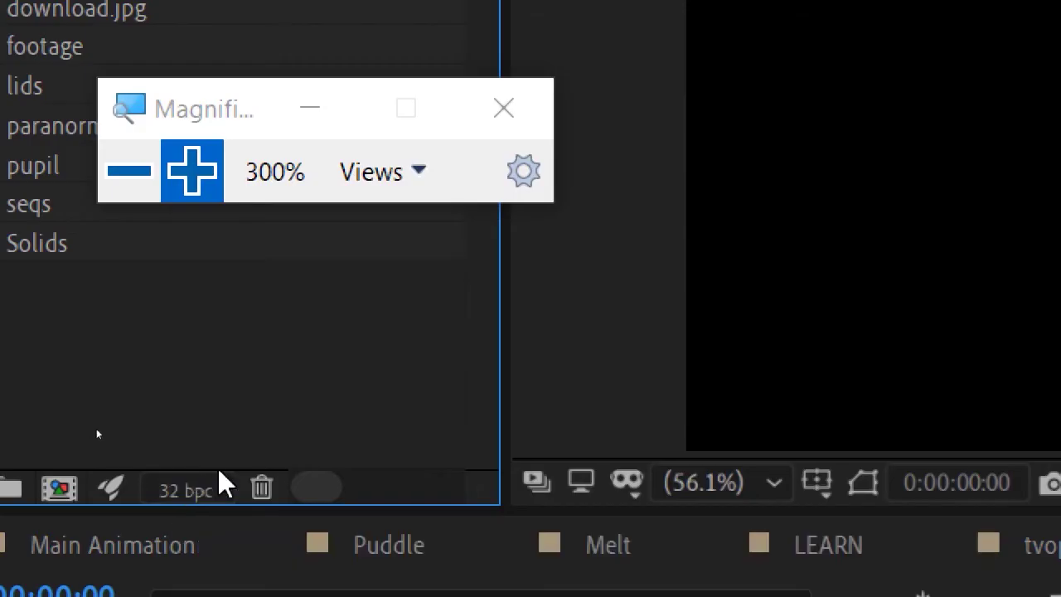
Step: Cycle the project's bits per channel and open the color depth warning on the Liquify effect
left_click(179, 494, "alt")
left_click(188, 495, "alt")
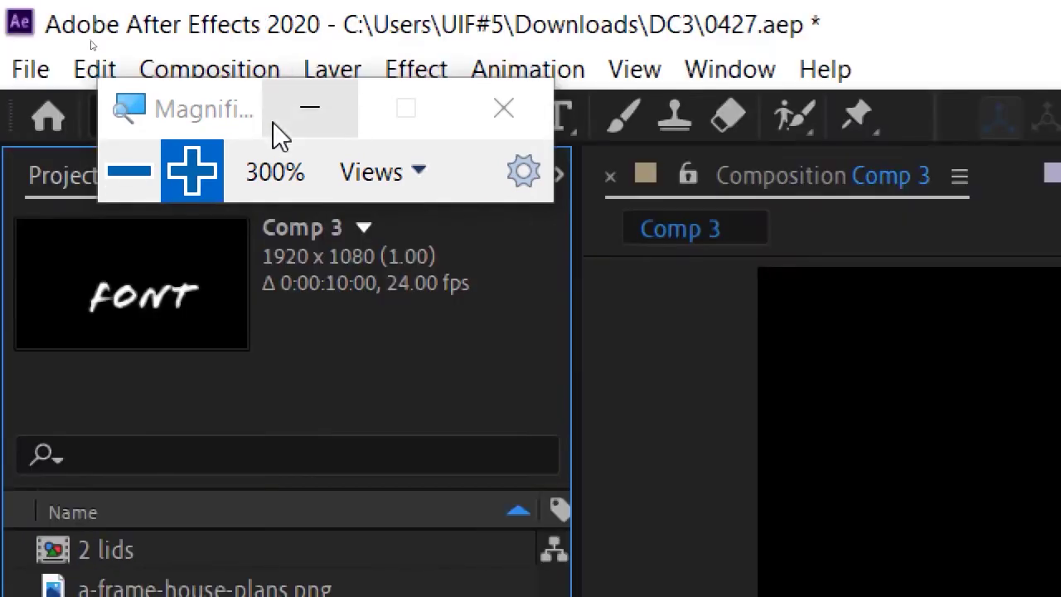
left_click_drag(180, 97, 295, 408)
left_click(363, 161)
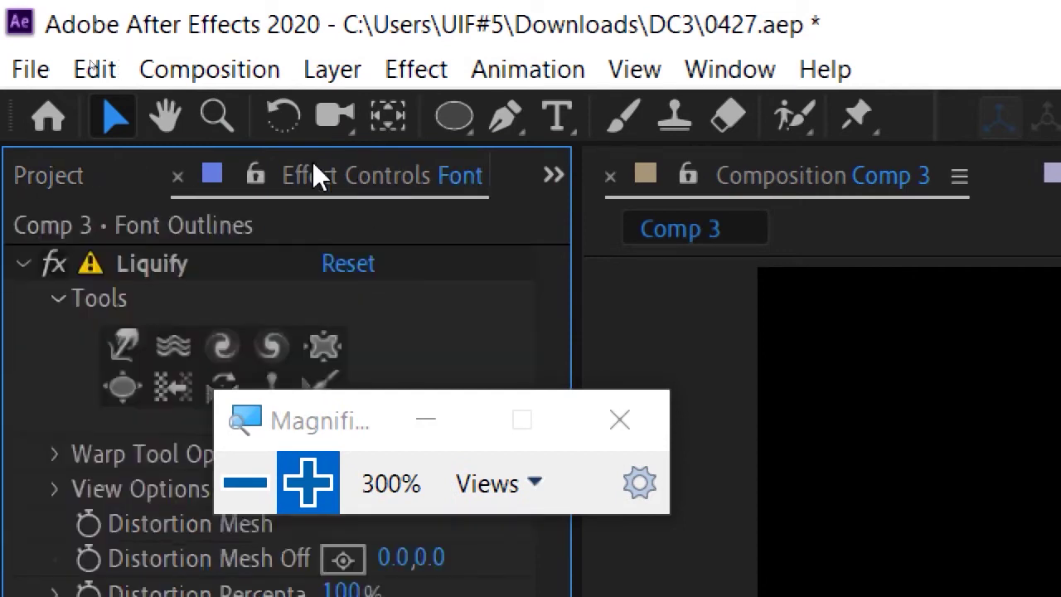
left_click(87, 264)
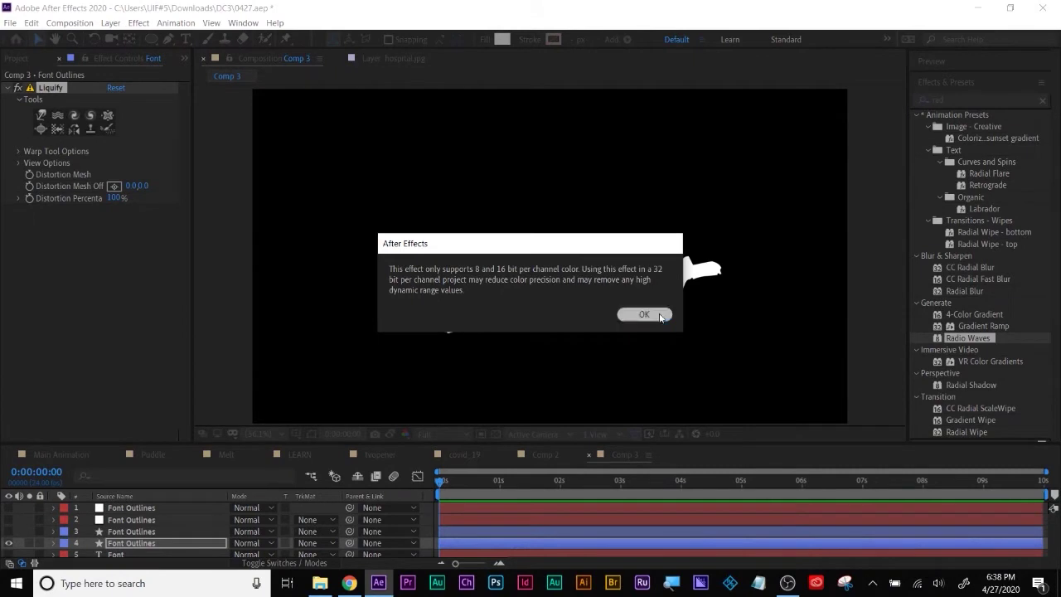
Step: Dismiss the color depth warning and bring back the Liquify settings of the fourth layer, Font Outlines
left_click(644, 315)
left_click(20, 58)
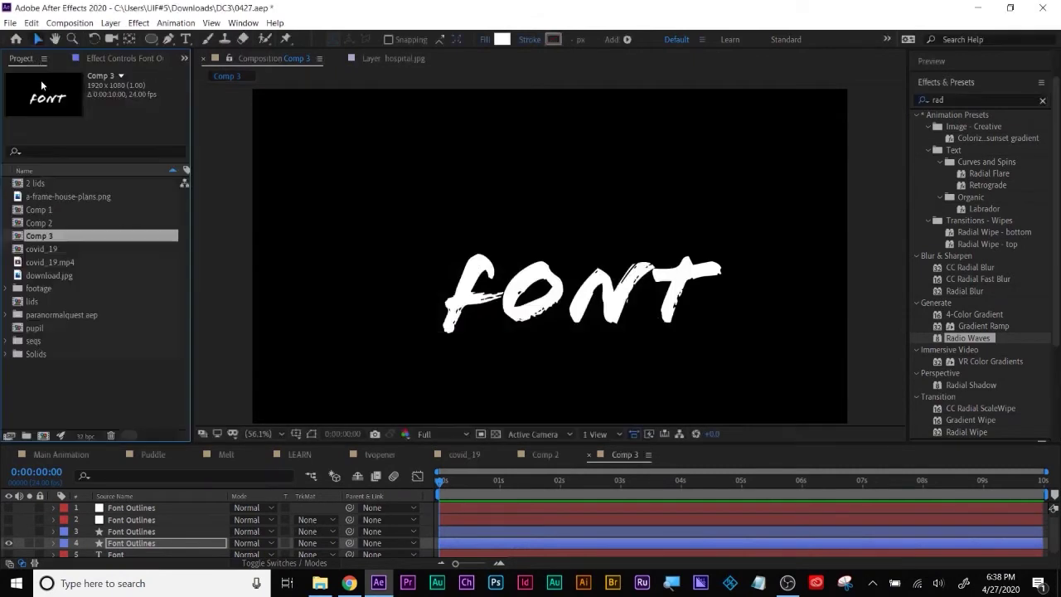
left_click(116, 59)
left_click(124, 544)
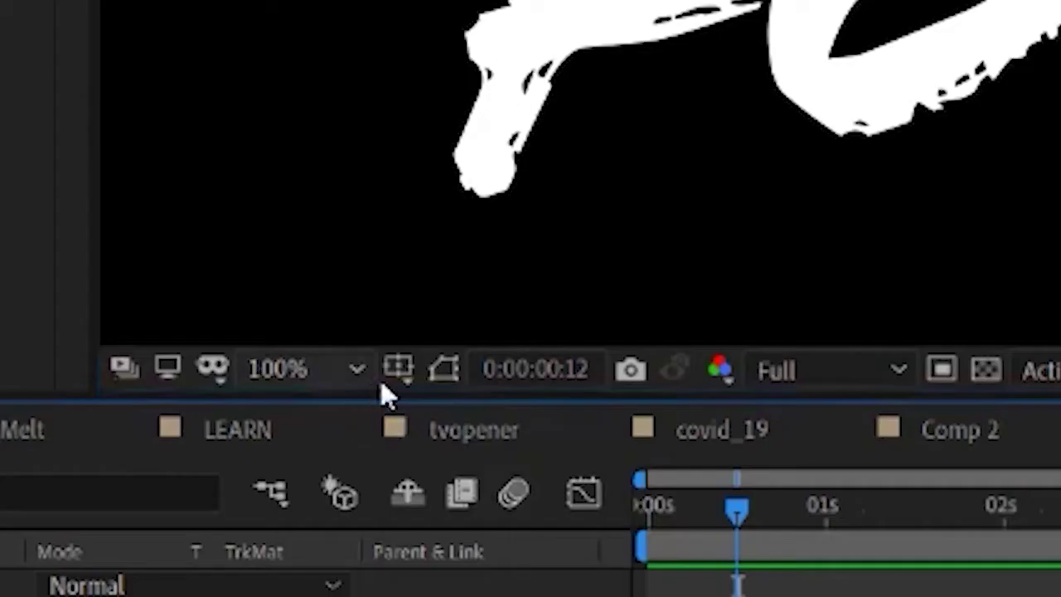
Step: Toggle mask and shape path visibility several times, leaving the letter paths shown
left_click(369, 435)
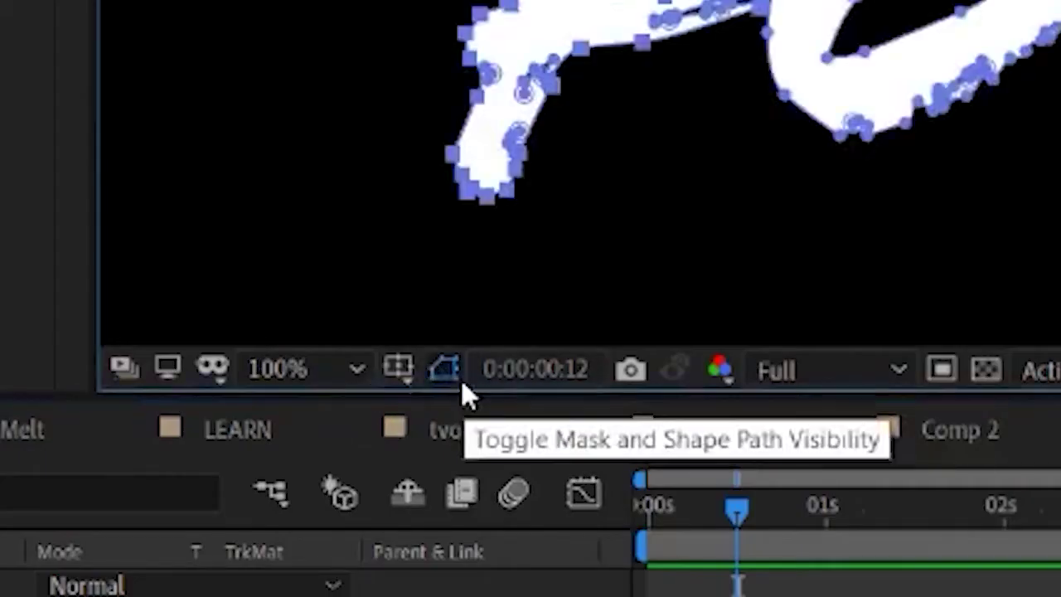
left_click(457, 380)
left_click(458, 380)
left_click(457, 379)
left_click(458, 380)
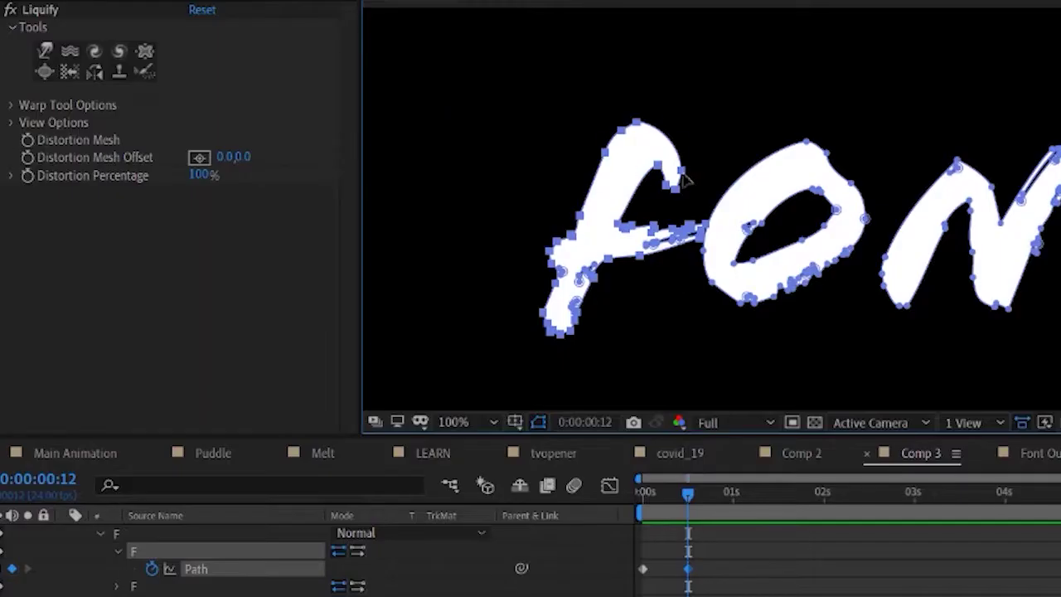
left_click_drag(680, 170, 678, 170)
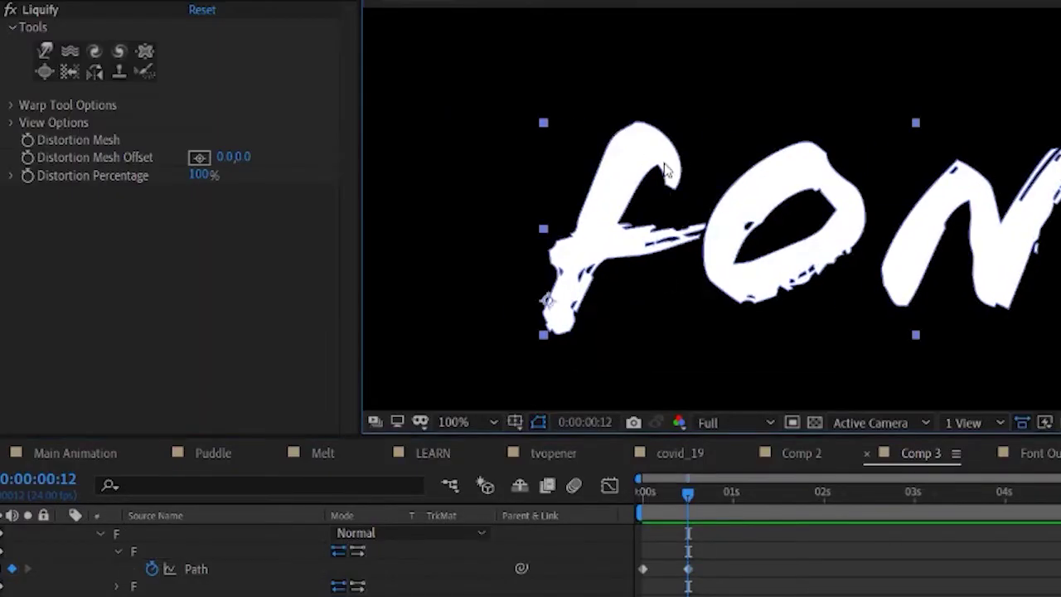
key("ctrl+z")
key("ctrl+z")
Step: At 0:00:00:12, pull the path points at the tip of the F's upper hook upward, and scrub the animation
left_click_drag(583, 87, 688, 195)
left_click_drag(683, 171, 712, 70)
left_click_drag(527, 290, 560, 408)
scroll(564, 389, "down", 1)
left_click_drag(687, 496, 642, 499)
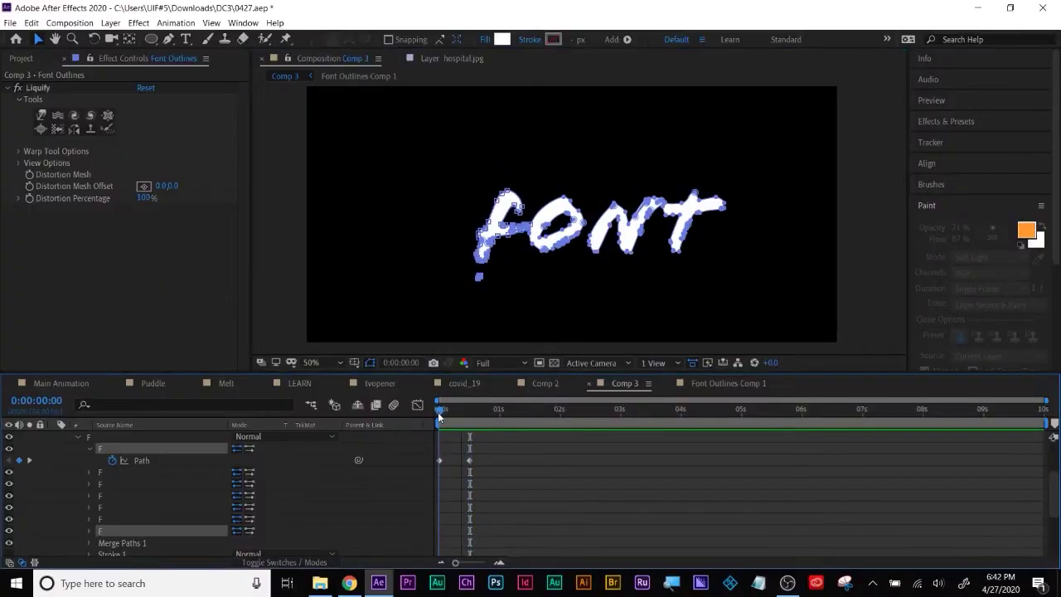
left_click(533, 474)
mouse_move(443, 412)
left_mouse_down()
mouse_move(485, 412)
mouse_move(419, 425)
mouse_move(496, 428)
left_mouse_up()
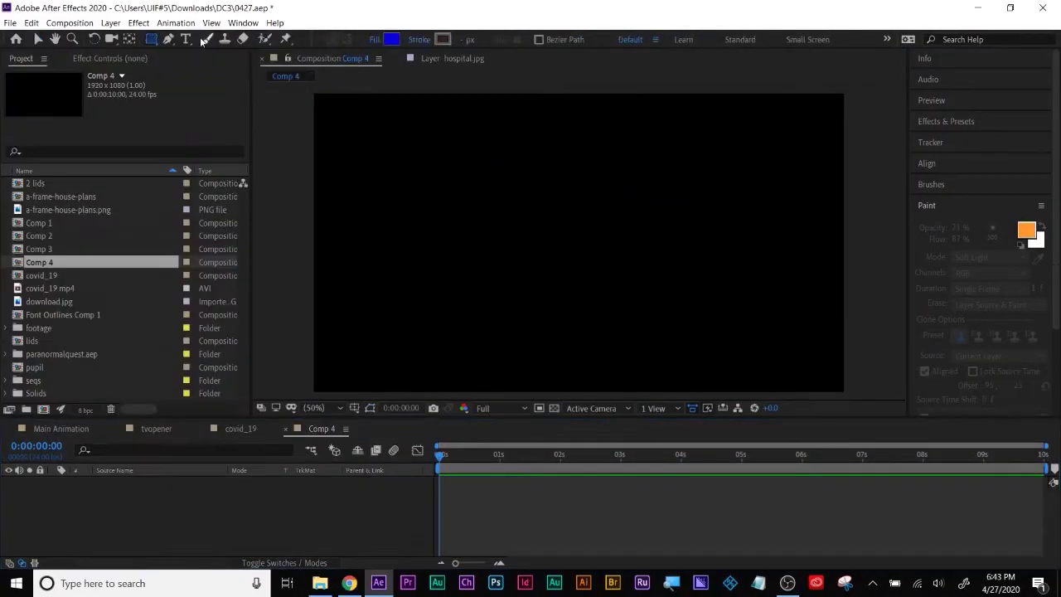
Step: Draw a tall blue rectangle about 156 by 558 px in Comp 4 and move its anchor point to the top edge
left_click_drag(463, 176, 507, 330)
left_click_drag(490, 196, 486, 176)
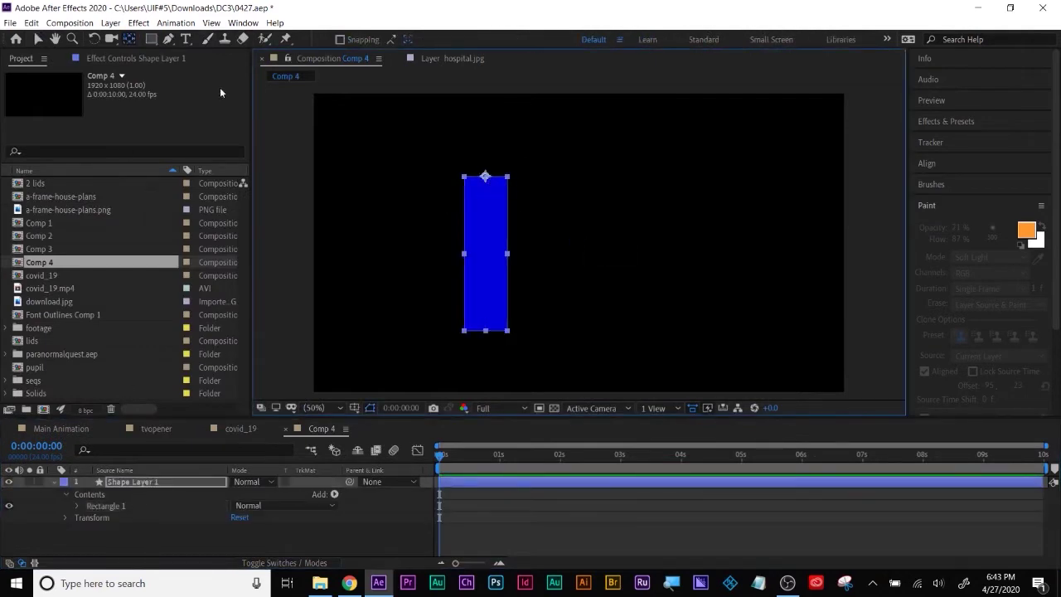
Step: Search the effects for "rou" and apply Roughen Edges to the blue rectangle
left_click(946, 121)
left_click(954, 139)
type("roung")
key("BackSpace")
key("BackSpace")
double_click(984, 328)
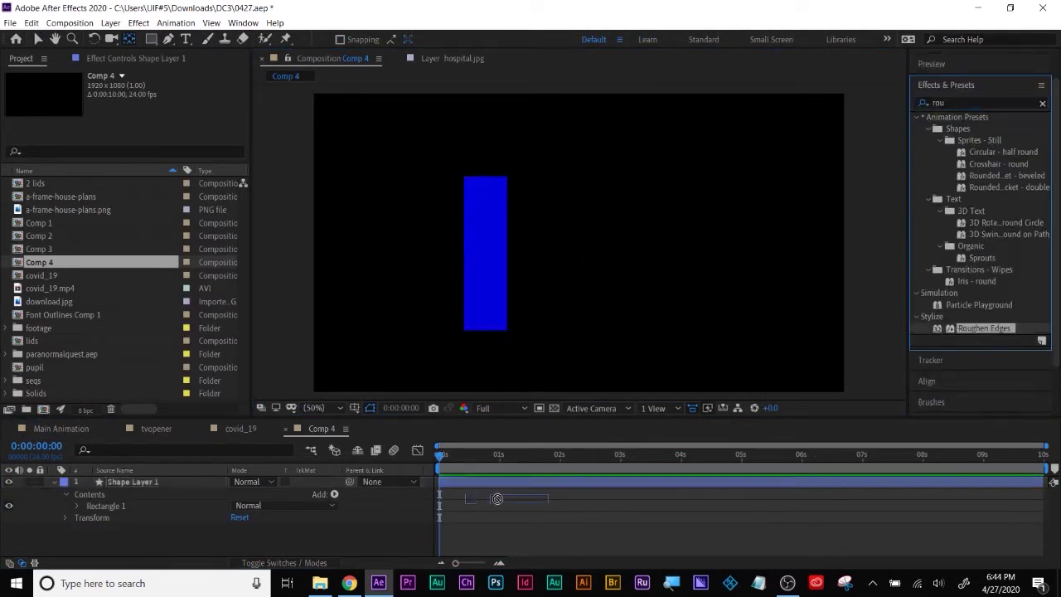
Step: Set the Roughen Edges border to 72.30, edge sharpness to 3.88 and scale to 195
key("/")
left_click_drag(244, 123, 410, 124)
left_click_drag(145, 135, 286, 134)
left_click_drag(146, 158, 225, 160)
key("comma")
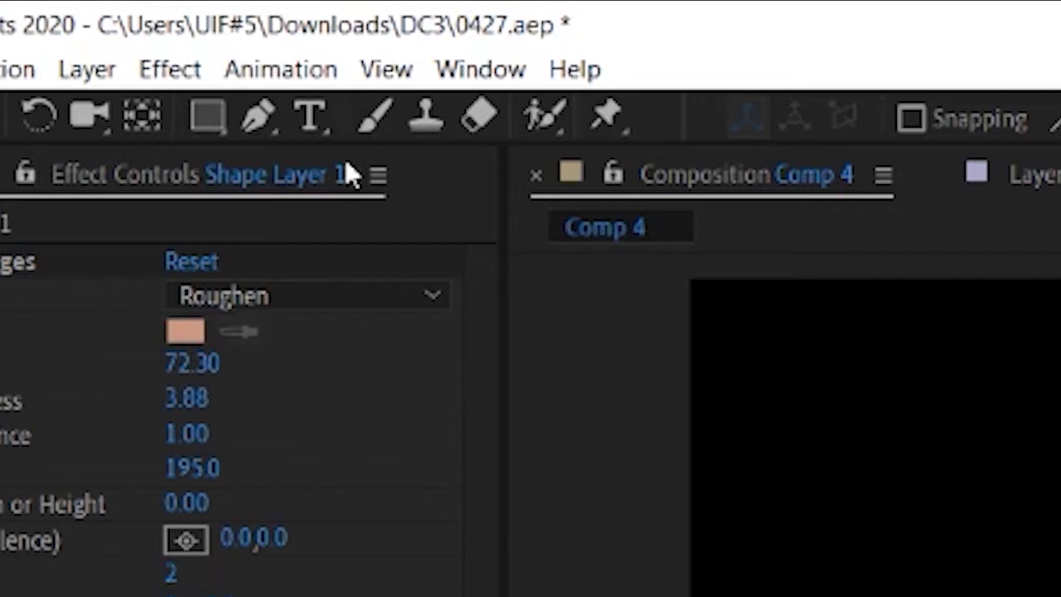
Step: Draw a four-cornered blue shape with the Pen tool beside the roughened rectangle
left_click(192, 123)
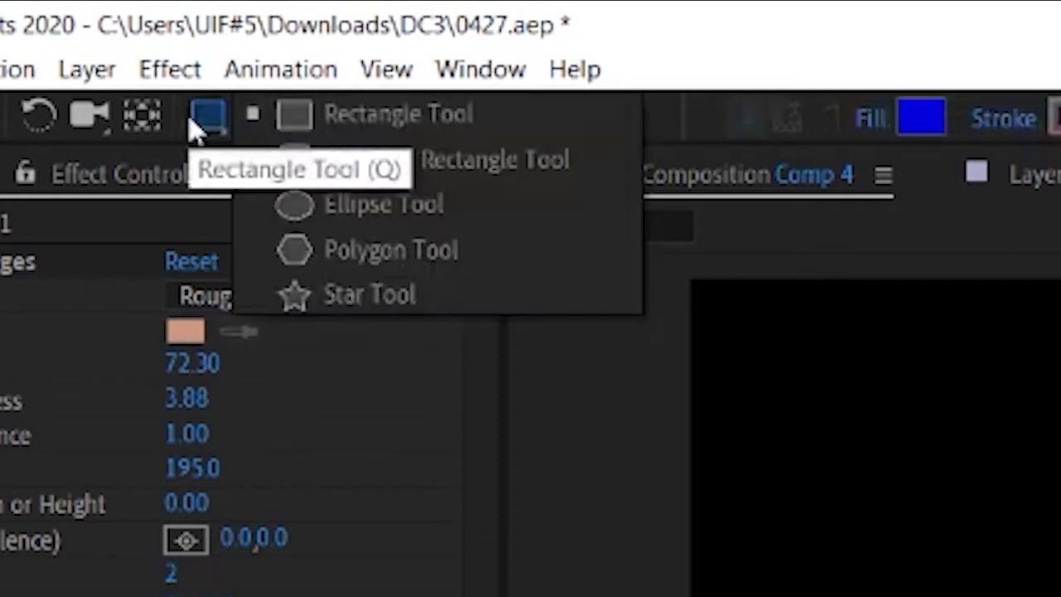
left_click(255, 114)
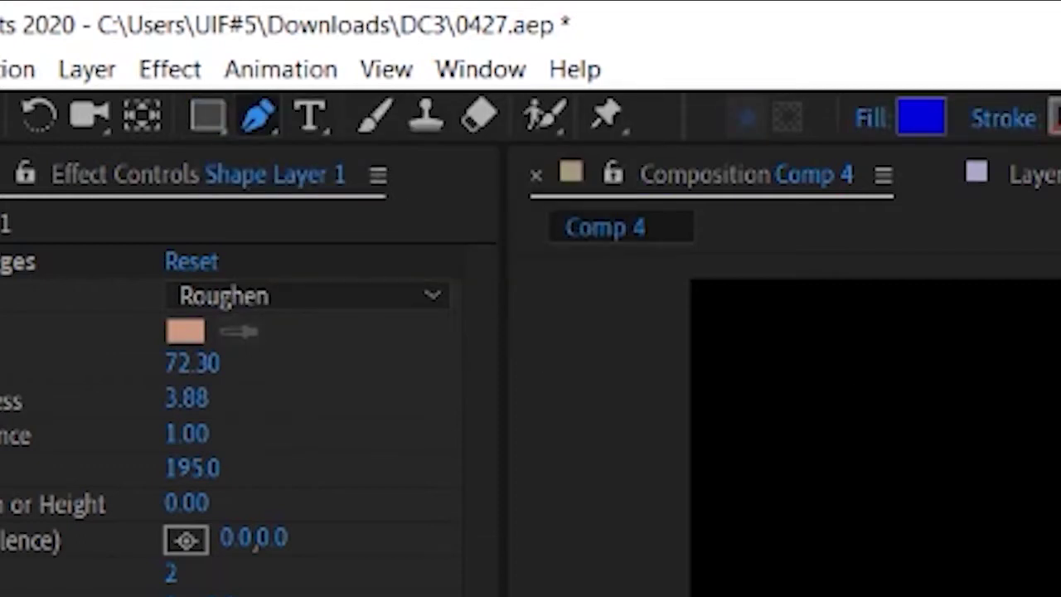
left_click(558, 174)
left_click(558, 330)
left_click(633, 332)
left_click(642, 170)
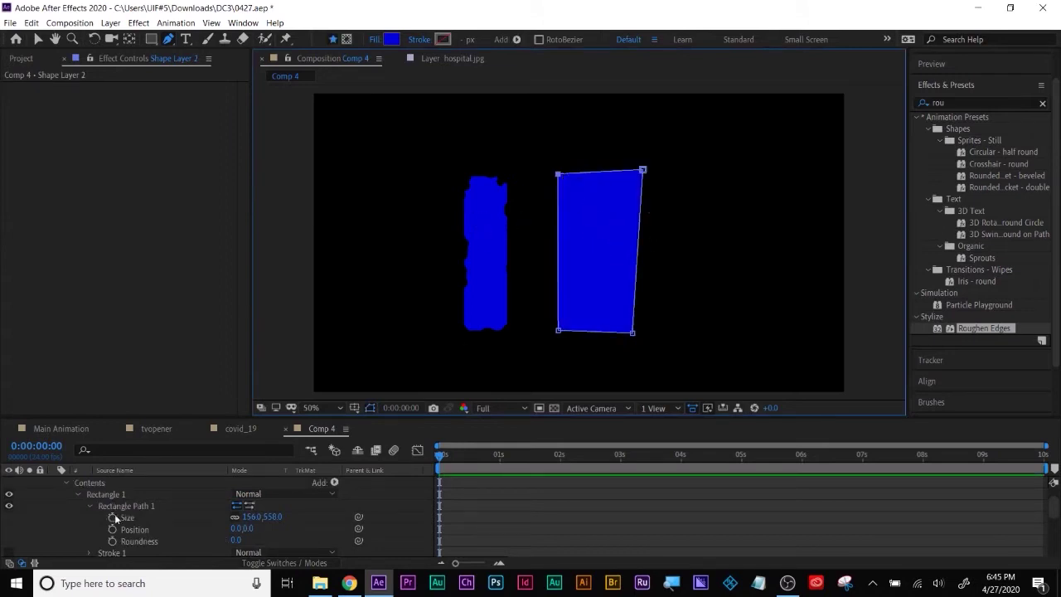
Step: Expand the pen-drawn shape's path and compare its properties with those of the rectangle's path
scroll(108, 516, "up", 1)
left_click(54, 481)
left_click(77, 505)
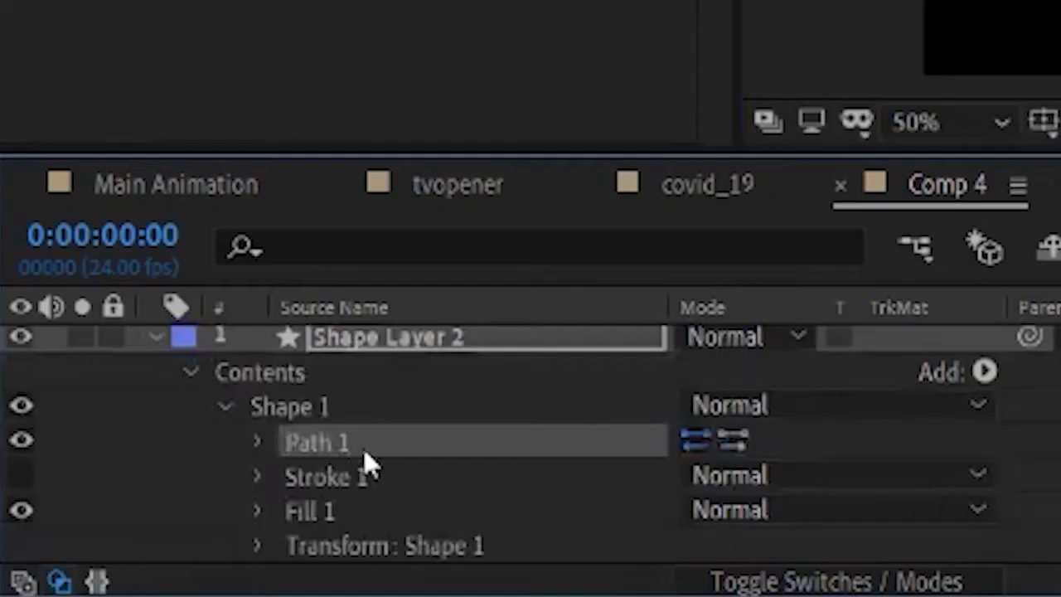
left_click(257, 442)
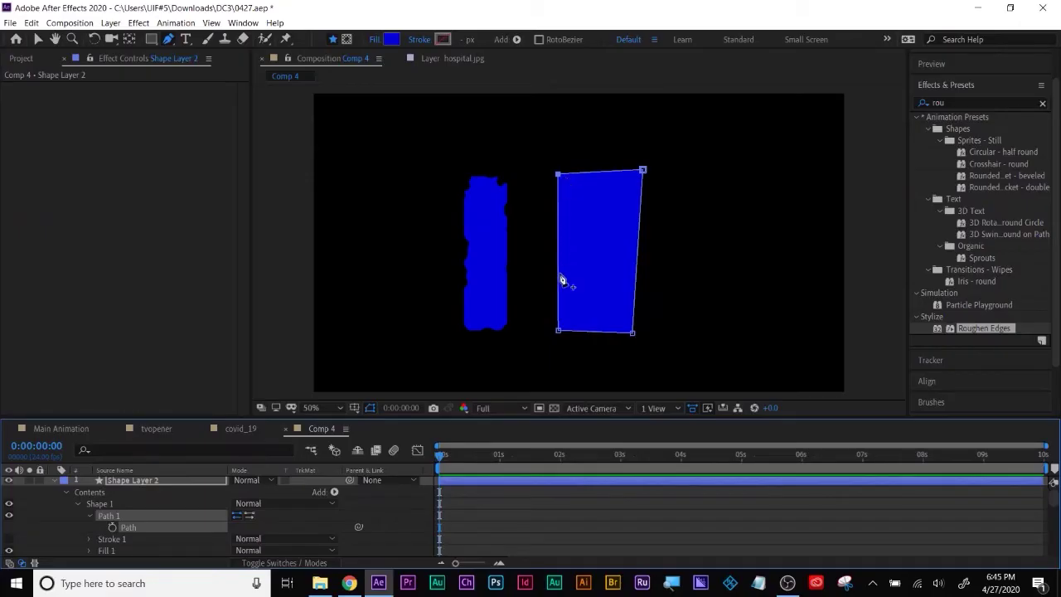
scroll(170, 512, "down", 5)
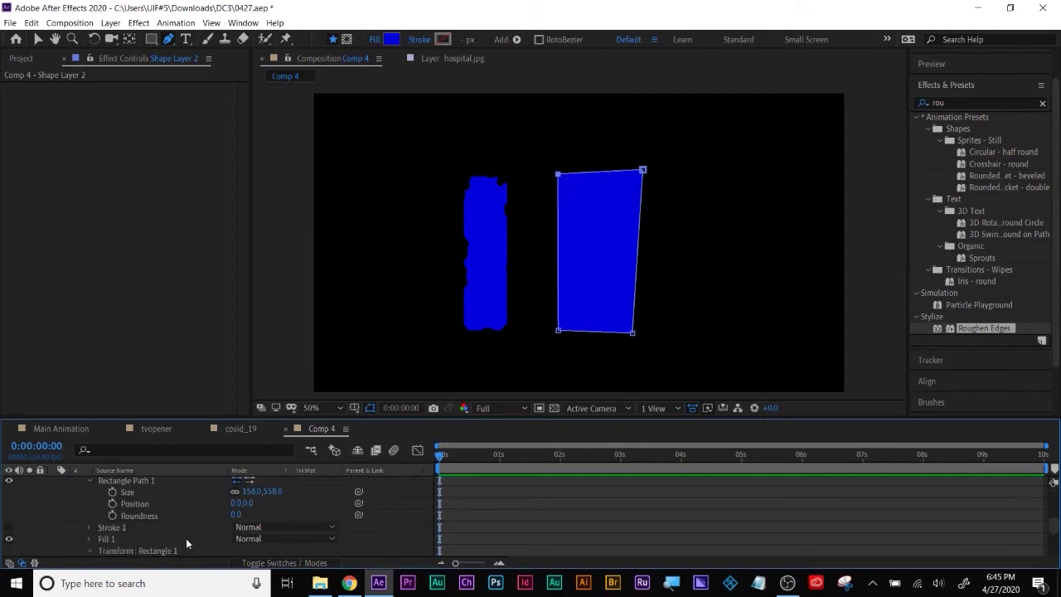
scroll(185, 538, "up", 5)
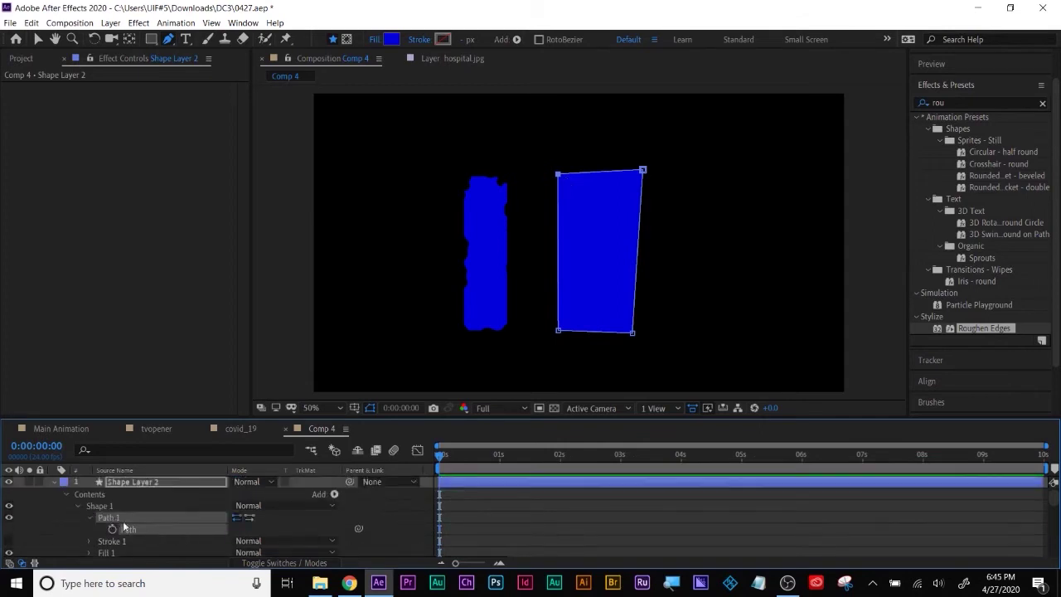
scroll(133, 522, "down", 5)
scroll(144, 509, "up", 2)
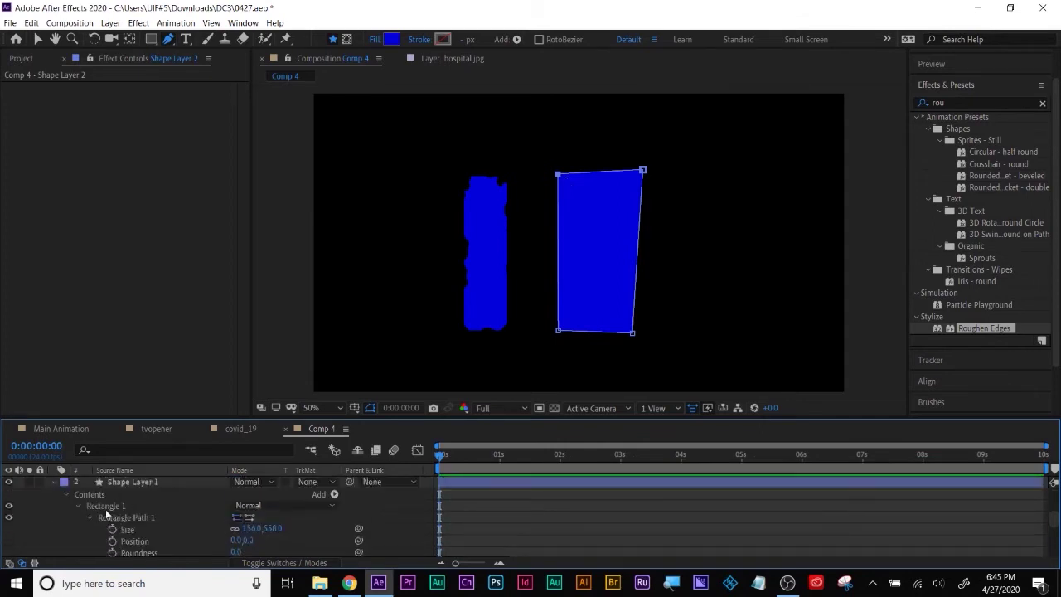
Step: Copy Roughen Edges from Shape Layer 1 to Shape Layer 2 and delete Shape Layer 1
left_click(125, 484)
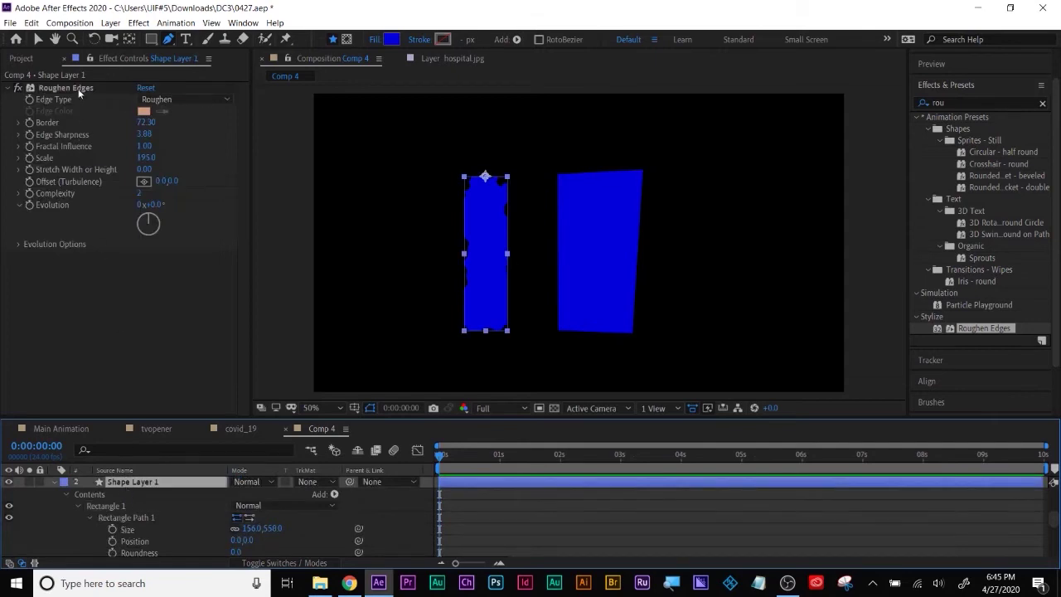
left_click(78, 90)
key("ctrl+c")
scroll(63, 500, "up", 4)
left_click(54, 482)
left_click(54, 493)
left_click(126, 484)
key("ctrl+v")
left_click(115, 495)
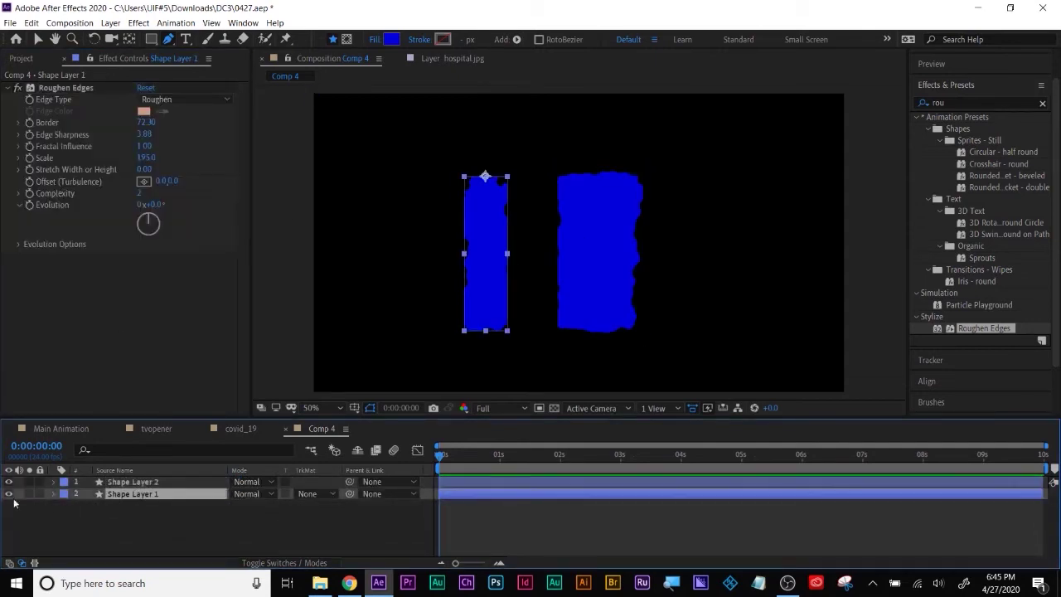
key("Delete")
Step: Start keyframing Shape Layer 2's path at the first frame and, at 0:00:00:12, reshape its lower half into two splayed legs with curved sides
left_click(467, 485)
left_click(54, 482)
left_click(89, 518)
left_click(112, 529)
left_click_drag(440, 456, 470, 456)
left_click_drag(559, 331, 582, 265)
left_click_drag(632, 332, 632, 355)
left_click_drag(638, 242, 654, 240)
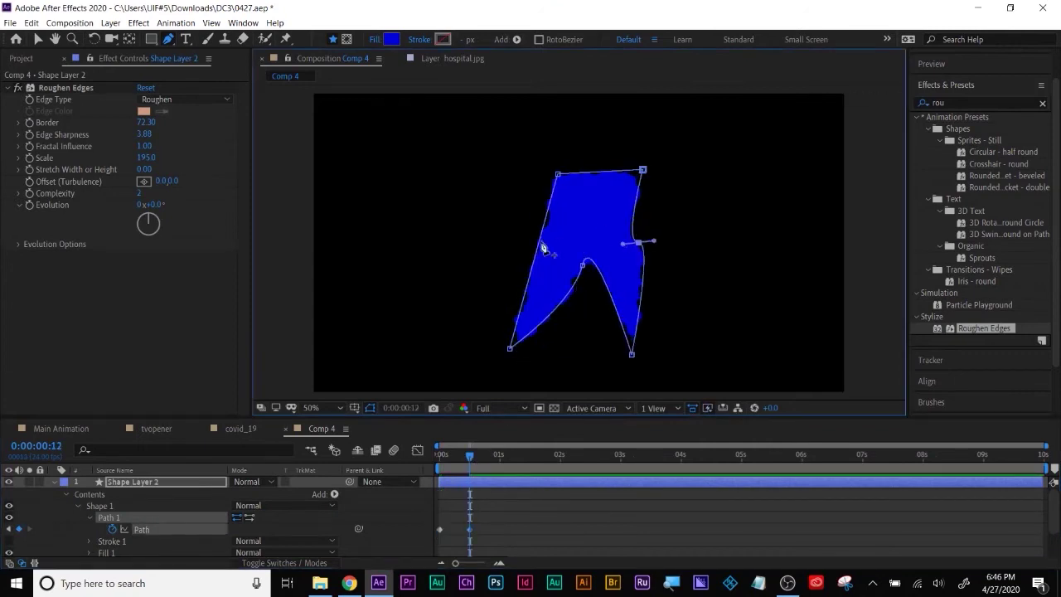
left_click_drag(540, 241, 519, 238)
Step: About one second in, pull both upper corners of the shape up and outward and curve the edge between them
left_click_drag(470, 456, 498, 456)
left_click_drag(558, 174, 510, 132)
left_click_drag(576, 150, 583, 115)
left_click_drag(643, 170, 674, 120)
left_click_drag(576, 151, 588, 169)
Step: About 1.6 seconds in, arch the shape's top, spread both arms, narrow the waist and stretch the feet lower
left_click_drag(498, 456, 537, 479)
left_click_drag(589, 169, 622, 114)
left_click_drag(573, 122, 582, 98)
left_click_drag(509, 132, 461, 137)
left_click_drag(674, 119, 728, 137)
left_click_drag(622, 244, 585, 190)
left_click(540, 241)
left_click_drag(519, 238, 611, 121)
left_click_drag(510, 348, 502, 359)
left_click_drag(632, 354, 639, 372)
Step: Trim the work area to about 1.8 seconds, then start keyframing Roughen Edges' Evolution at the first frame and preview it
left_click_drag(537, 457, 344, 458)
left_click_drag(1046, 468, 438, 457)
left_click(29, 205)
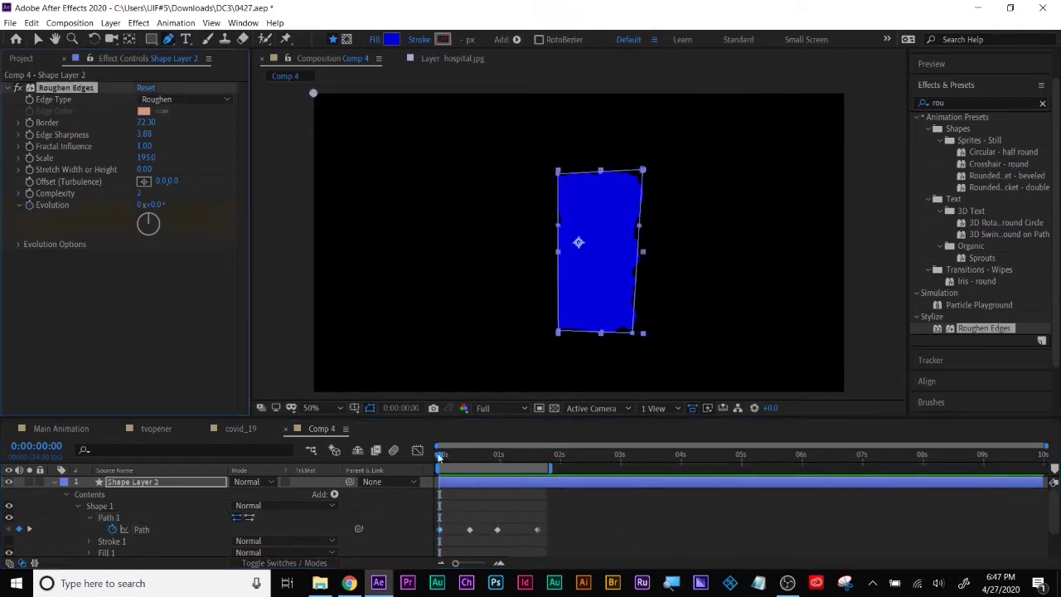
key("space")
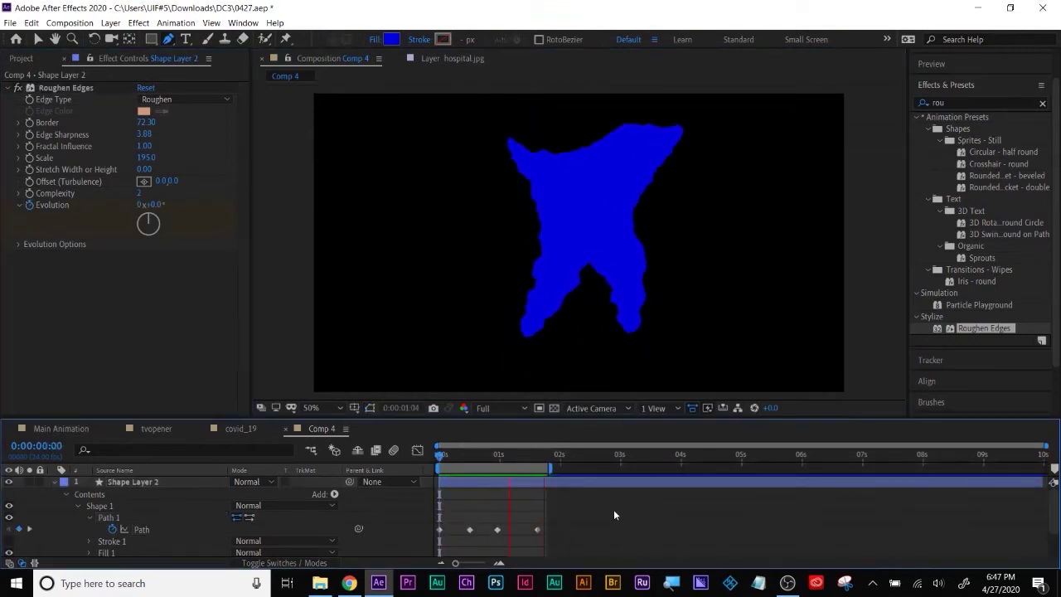
Step: Extend the work area to about 2.3 seconds, animate Evolution to one full revolution and go to 0:00:01:19
left_click_drag(536, 457, 575, 466)
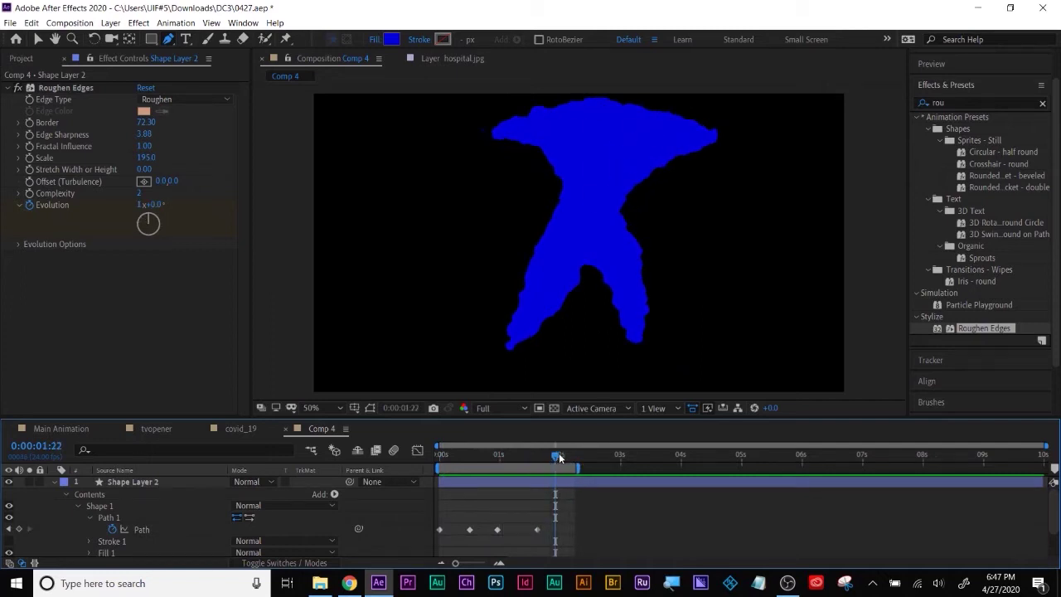
mouse_move(540, 463)
left_mouse_down()
mouse_move(440, 469)
mouse_move(548, 463)
left_mouse_up()
left_click(54, 483)
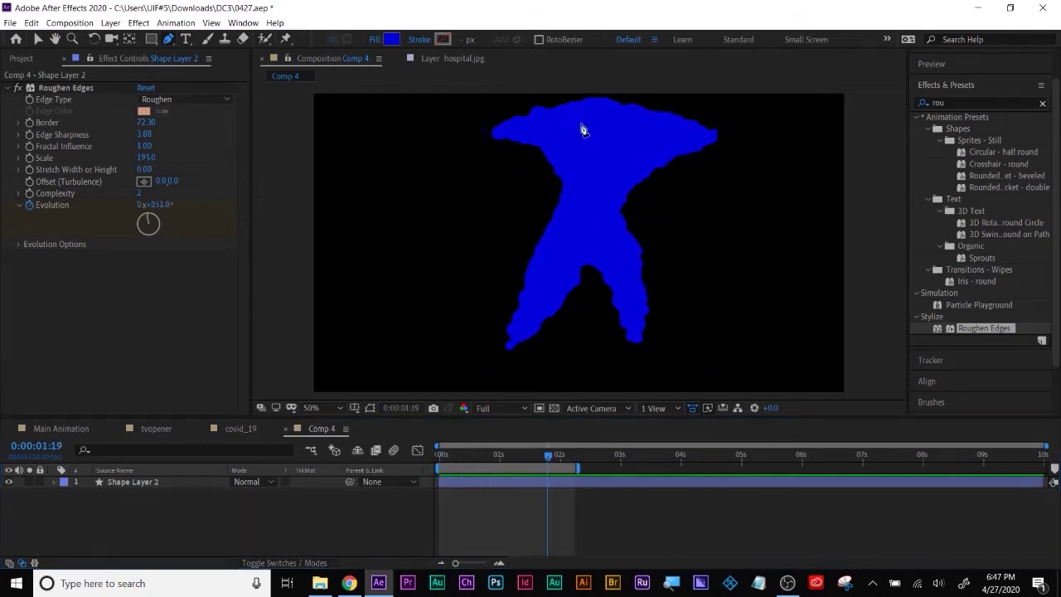
Step: Draw a small four-cornered shape inside the figure's upper left chest and fill it with black
left_click(584, 131)
left_click(557, 118)
left_click(547, 130)
left_click(587, 157)
left_click(584, 133)
left_click(392, 39)
left_click(690, 331)
left_click(986, 158)
Step: Start keyframing the black shape's path at 0:00:01:19 and round its upper edge into a curve
left_click(54, 483)
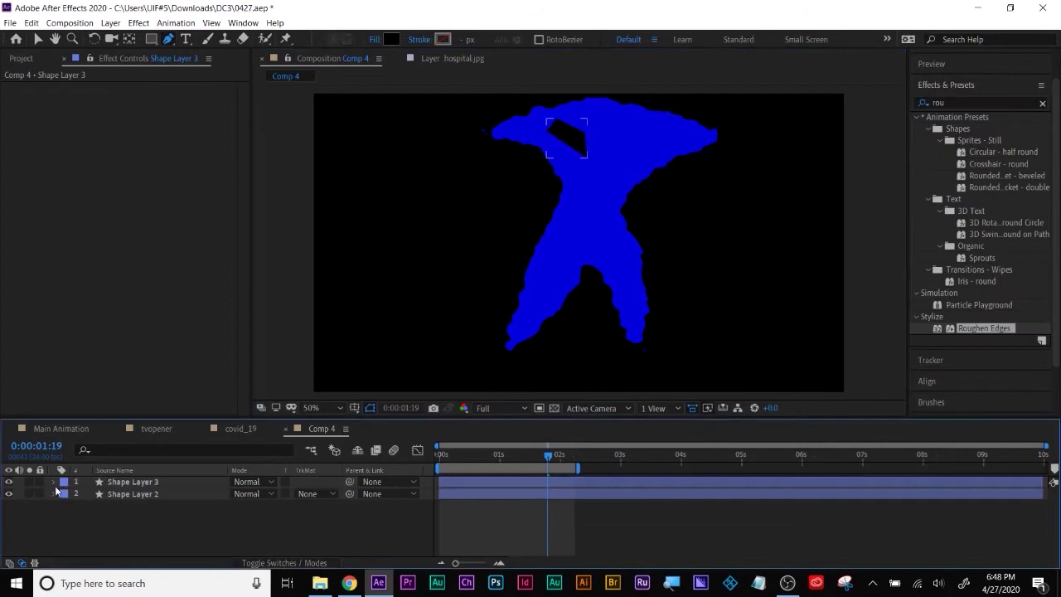
left_click(66, 494)
left_click(77, 506)
left_click(89, 517)
left_click(112, 527)
left_click(587, 157)
left_click_drag(587, 158, 588, 166)
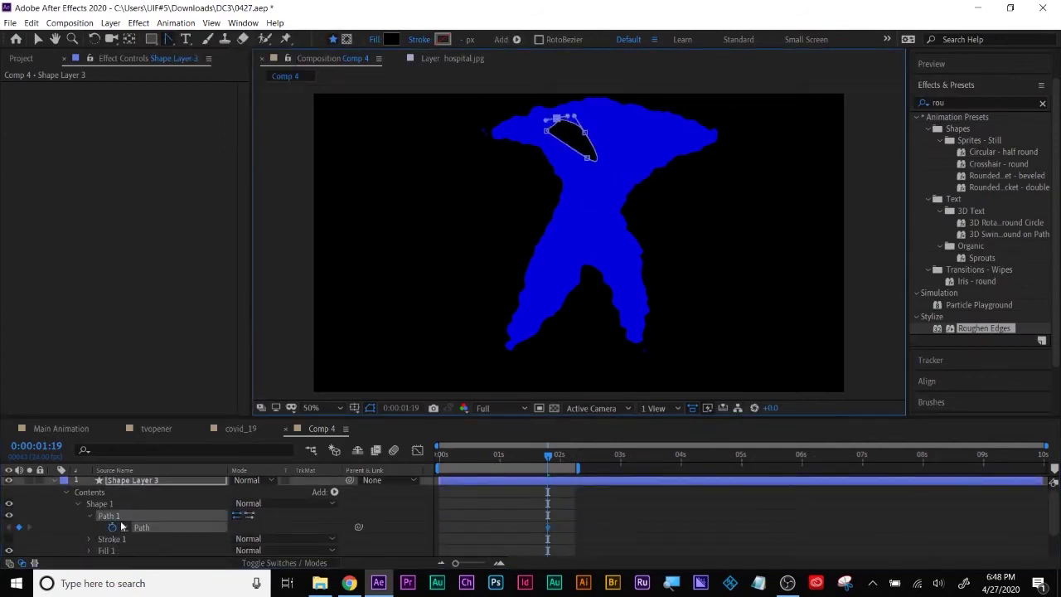
Step: At 0:00:01:10, add a path keyframe and move the black shape's path down to follow the figure
left_click_drag(548, 456, 524, 456)
left_click(38, 39)
left_click(19, 527)
left_click_drag(584, 132, 589, 154)
Step: Move the black shape layer's anchor point to the shape's upper left corner
left_click(532, 498)
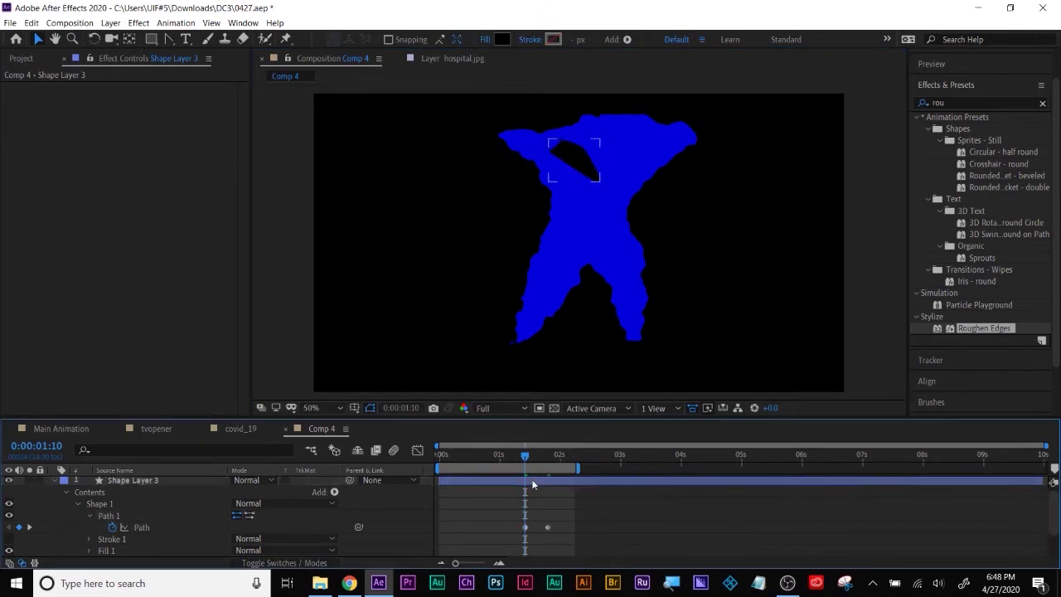
left_click(532, 482)
left_click(129, 39)
left_click_drag(579, 243, 559, 139)
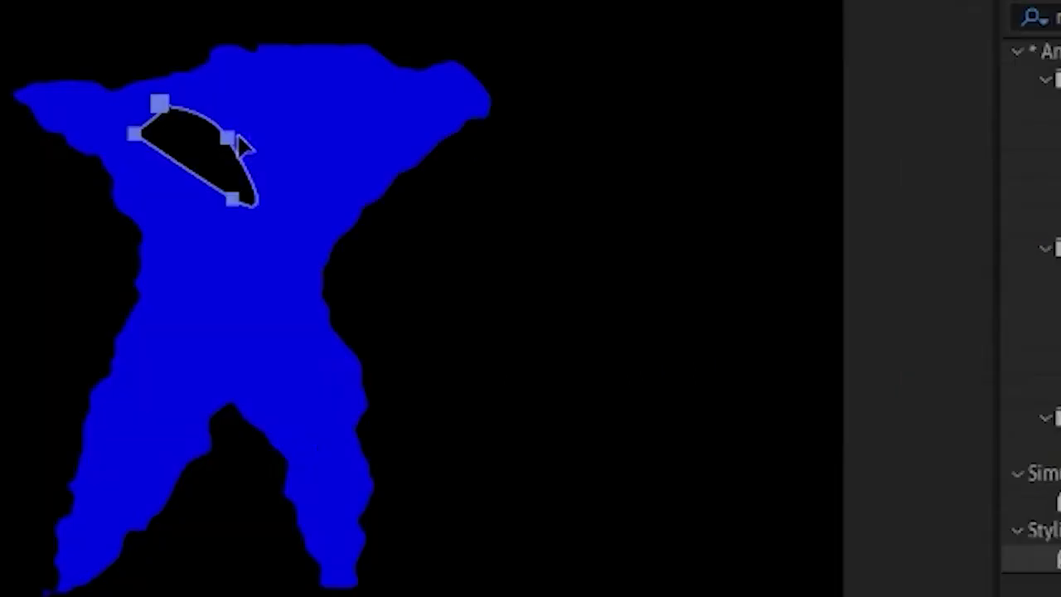
Step: Shrink the black shape's path at 0:00:01:10 using Free Transform Points
right_click(594, 155)
mouse_move(622, 182)
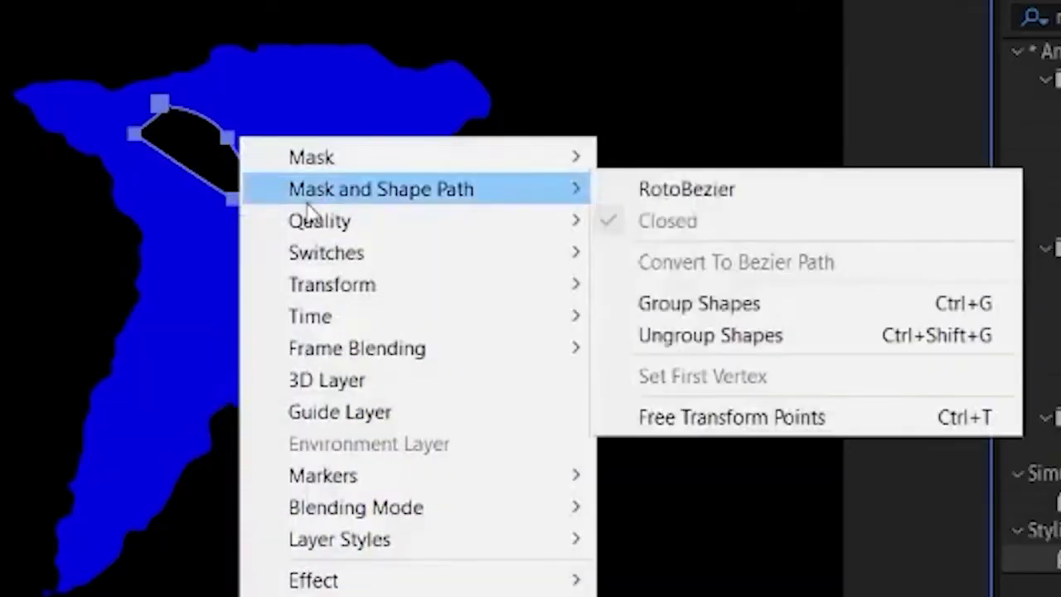
left_click(812, 417)
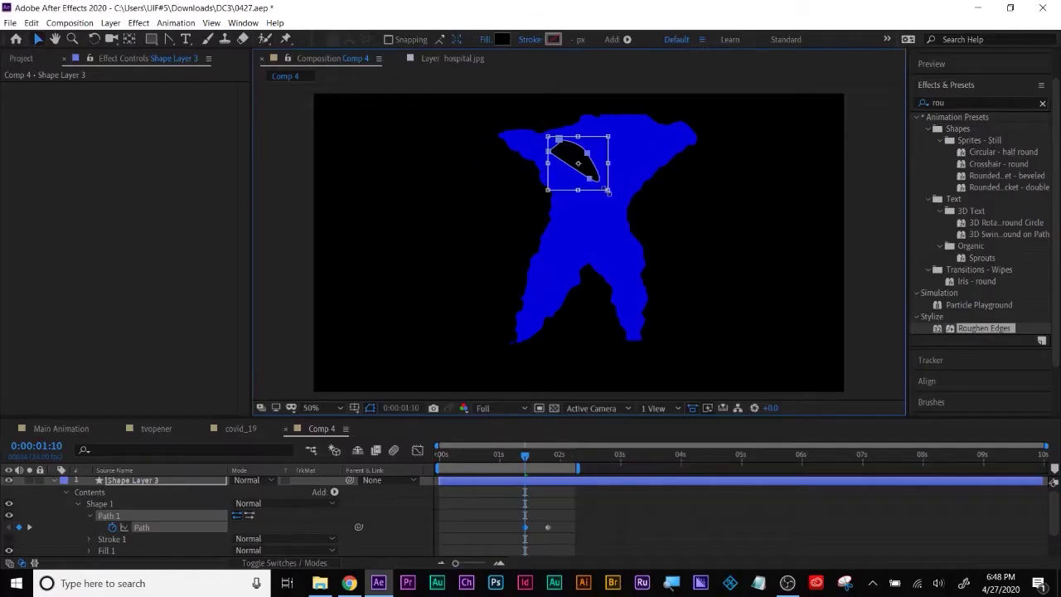
left_click_drag(607, 190, 582, 169)
left_click_drag(548, 136, 564, 145)
Step: At 0:00:01:06, move the black shape's path lower and shrink it further using Free Transform Points
left_click_drag(524, 455, 515, 455)
left_click_drag(569, 153, 570, 173)
key("s")
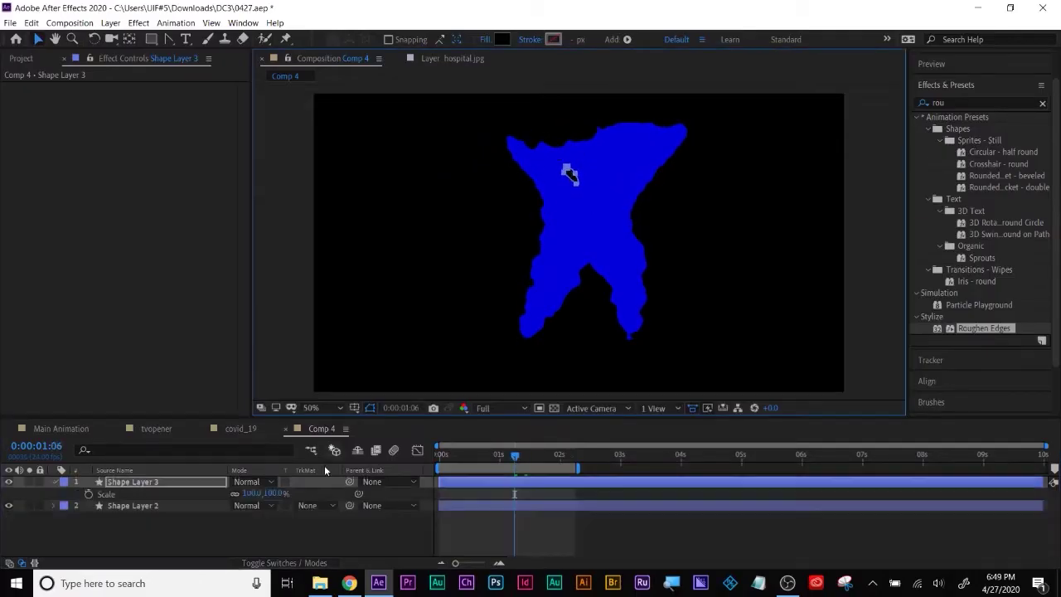
right_click(578, 189)
mouse_move(603, 212)
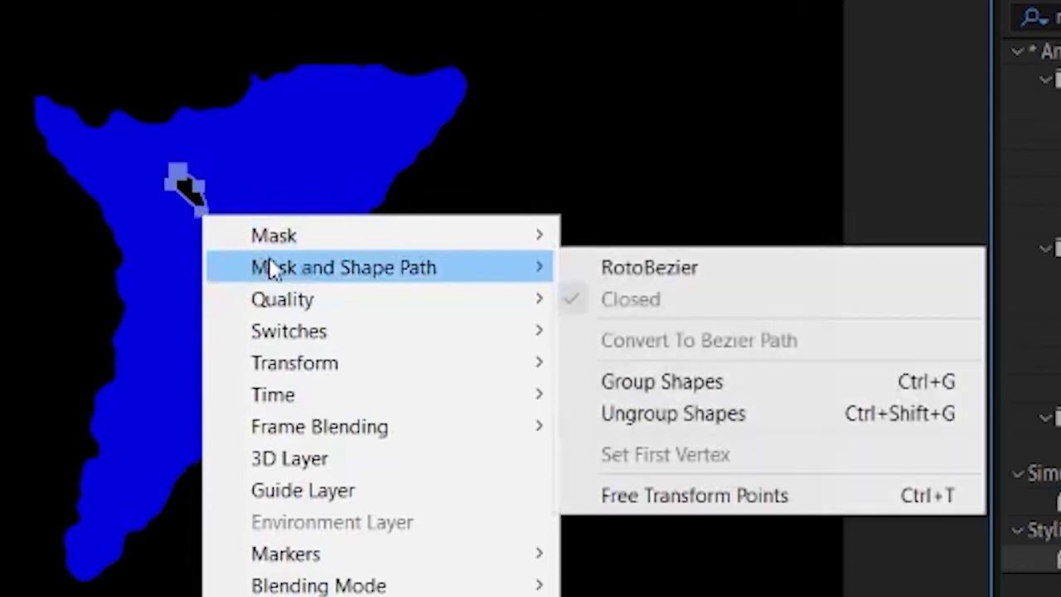
left_click(670, 498)
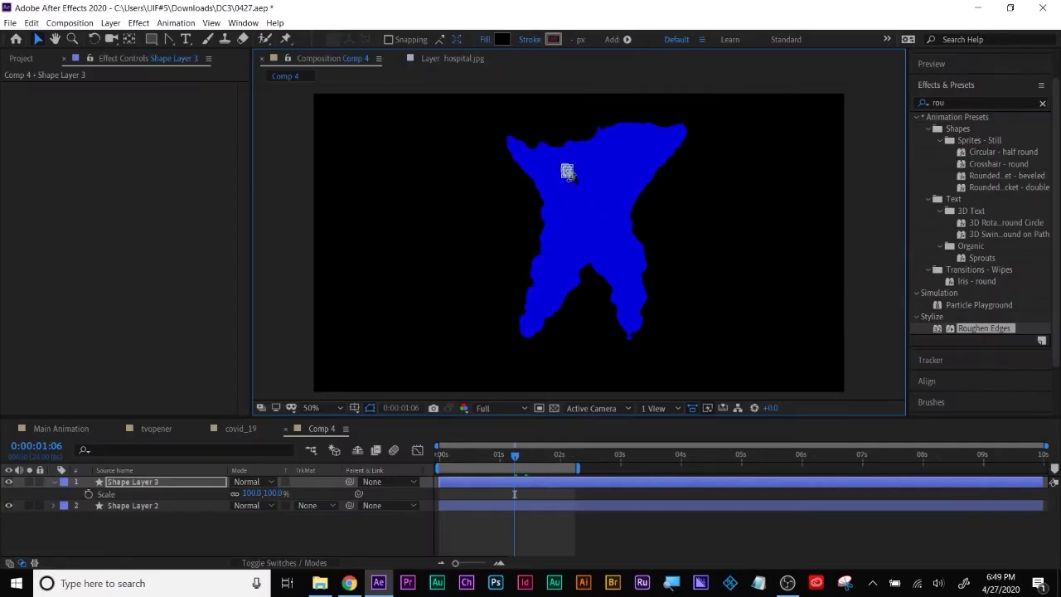
left_click(471, 537)
Step: At 0:00:01:05, move the black shape's path sideways out of the frame, clear of the figure
left_click(517, 481)
key("u")
left_click_drag(515, 457, 512, 457)
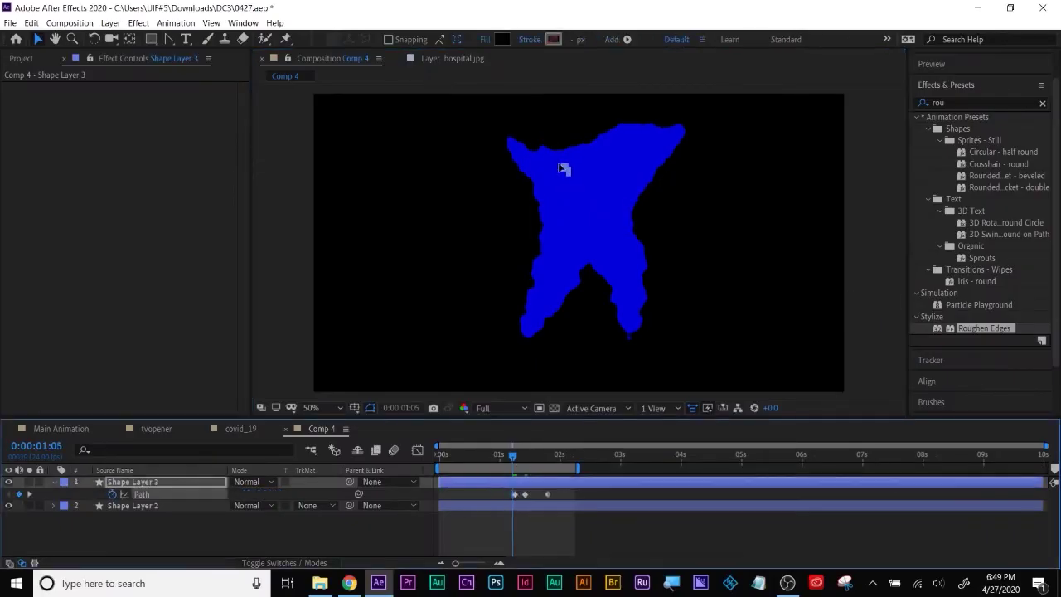
left_click_drag(566, 172, 457, 175)
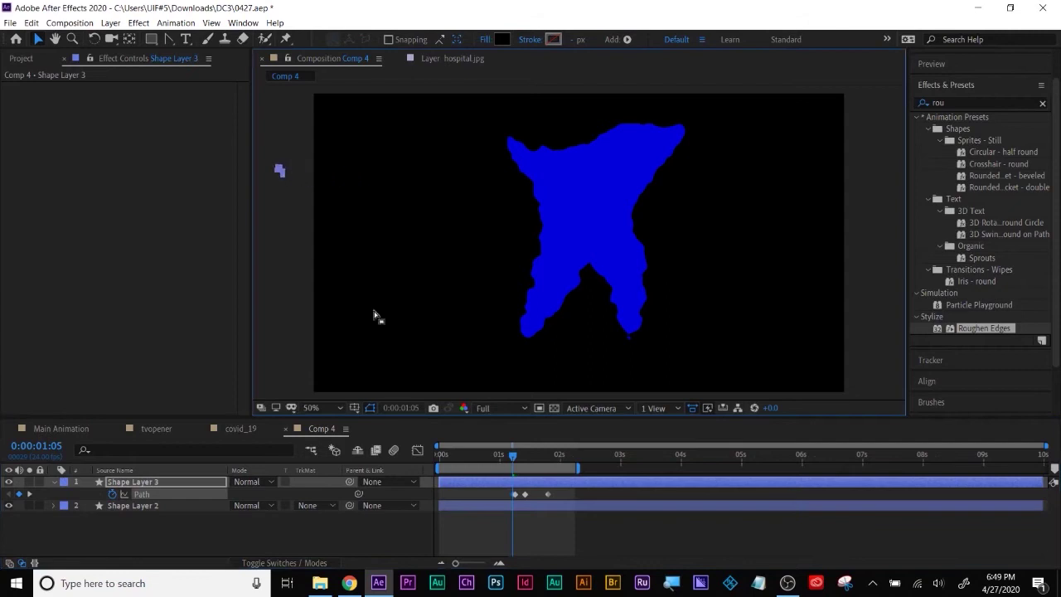
Step: At 0:00:01:18, copy the Roughen Edges effect from Shape Layer 2 onto Shape Layer 3 and play it briefly
left_click_drag(513, 454, 545, 456)
left_click(554, 483)
left_click(549, 505)
left_click(78, 90)
key("ctrl+c")
left_click(493, 483)
key("ctrl+v")
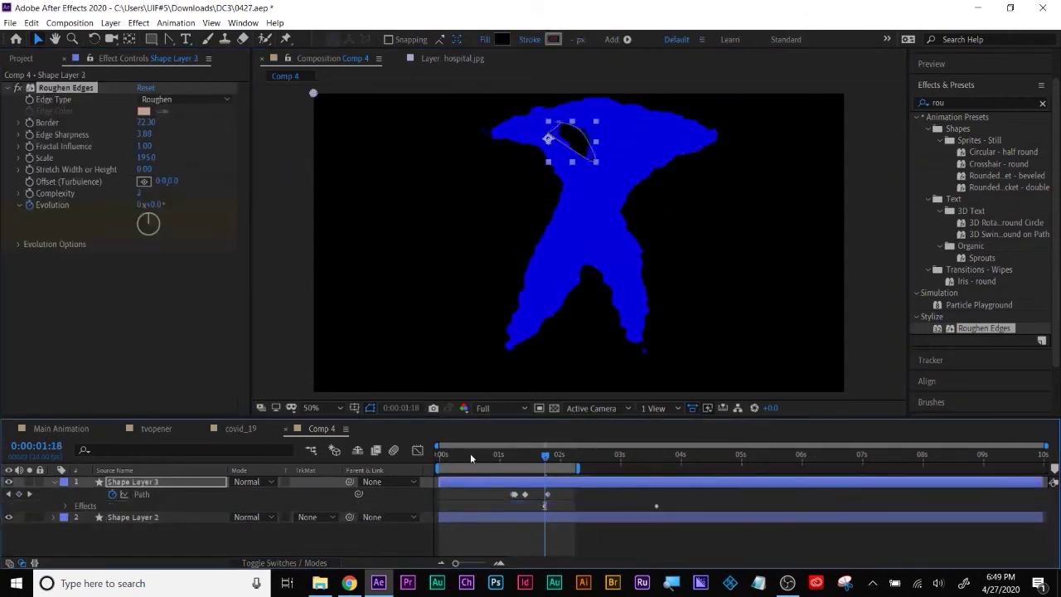
key("space")
Step: Duplicate the black shape layer and flip the copy horizontally to form the second eye
left_click(504, 485)
key("ctrl+d")
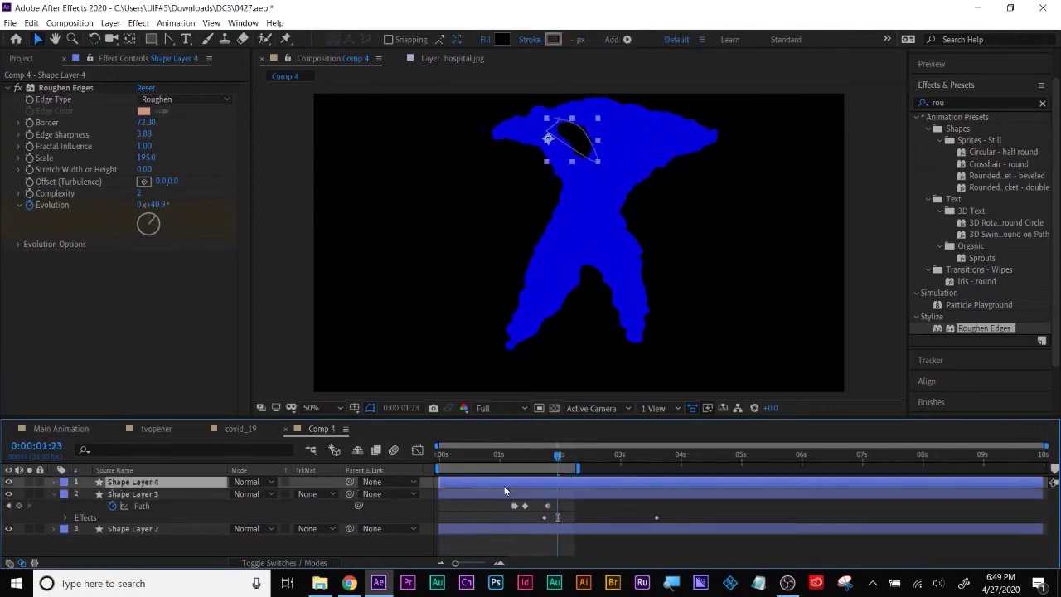
right_click(141, 485)
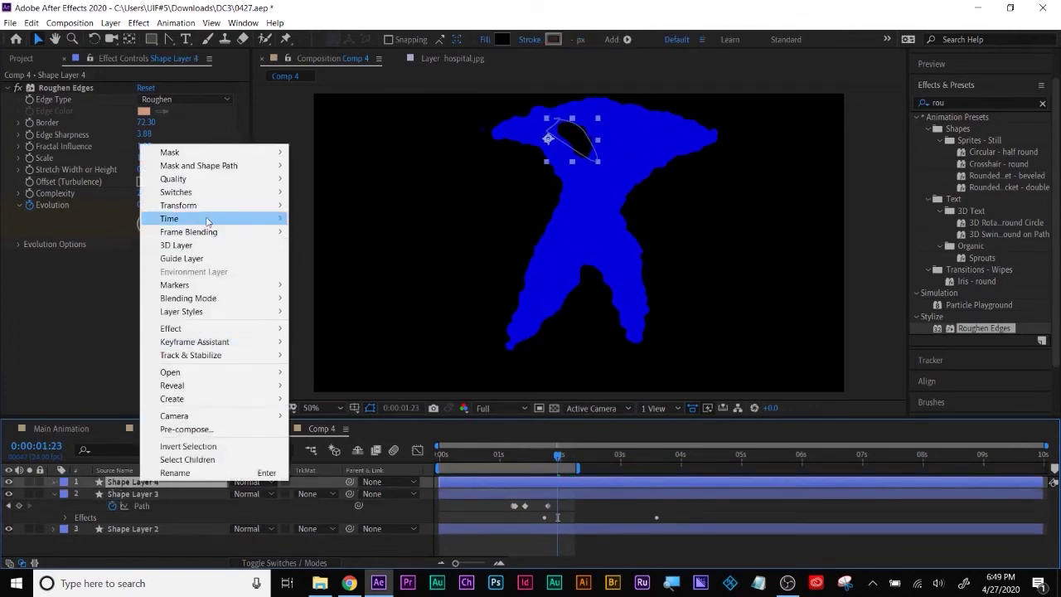
mouse_move(206, 214)
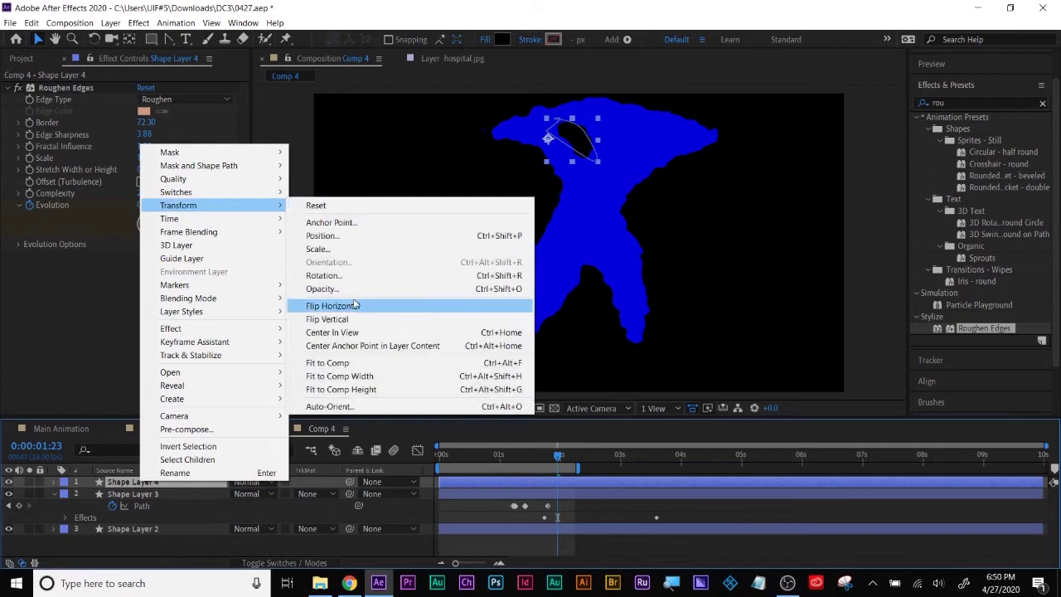
left_click(354, 306)
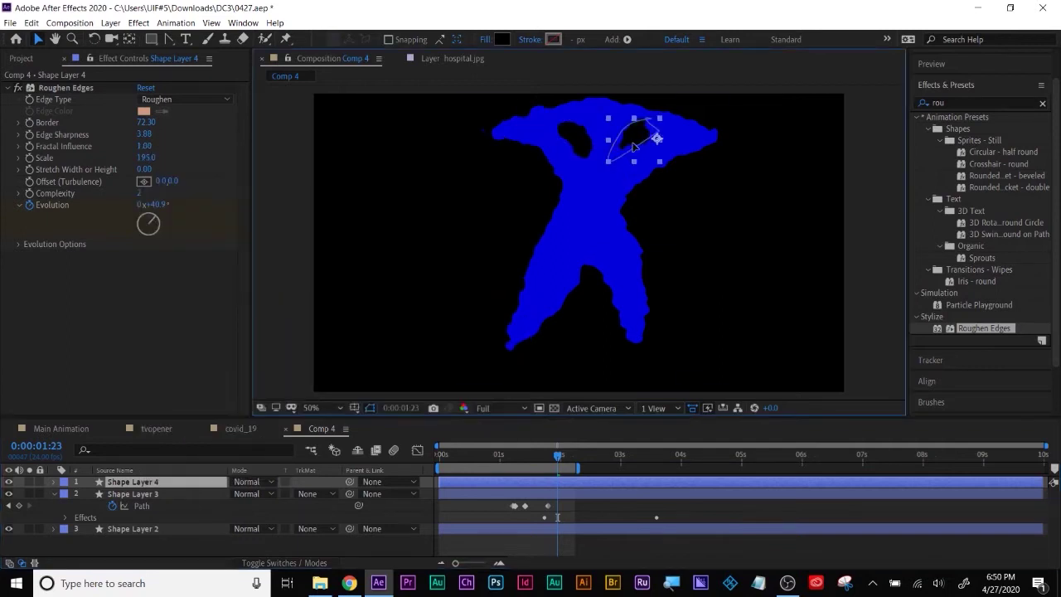
Step: Preview the figure with both eyes from the start and collapse the revealed keyframes
key("Home")
left_click(478, 531)
left_click(490, 480)
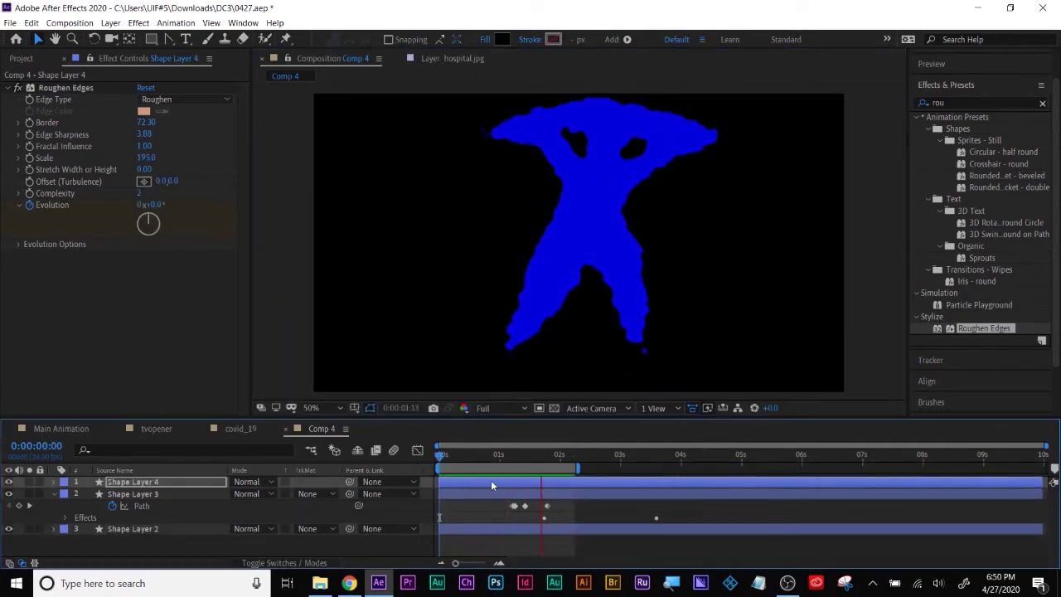
key("space")
left_click(139, 494)
key("u")
Step: Pre-compose all three shape layers into Pre-comp 1, moving all attributes
key("ctrl+a")
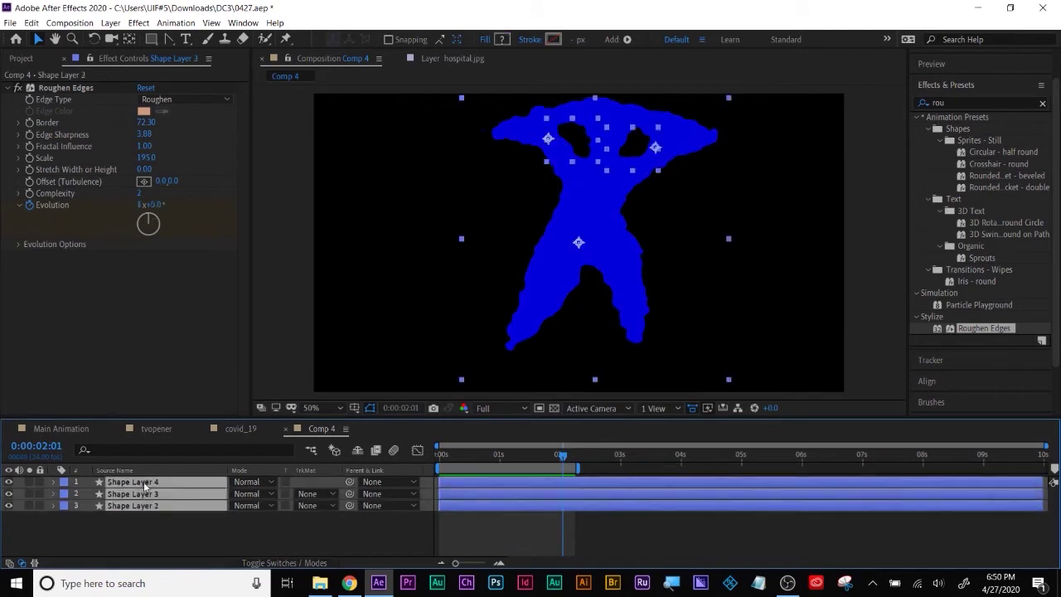
right_click(144, 484)
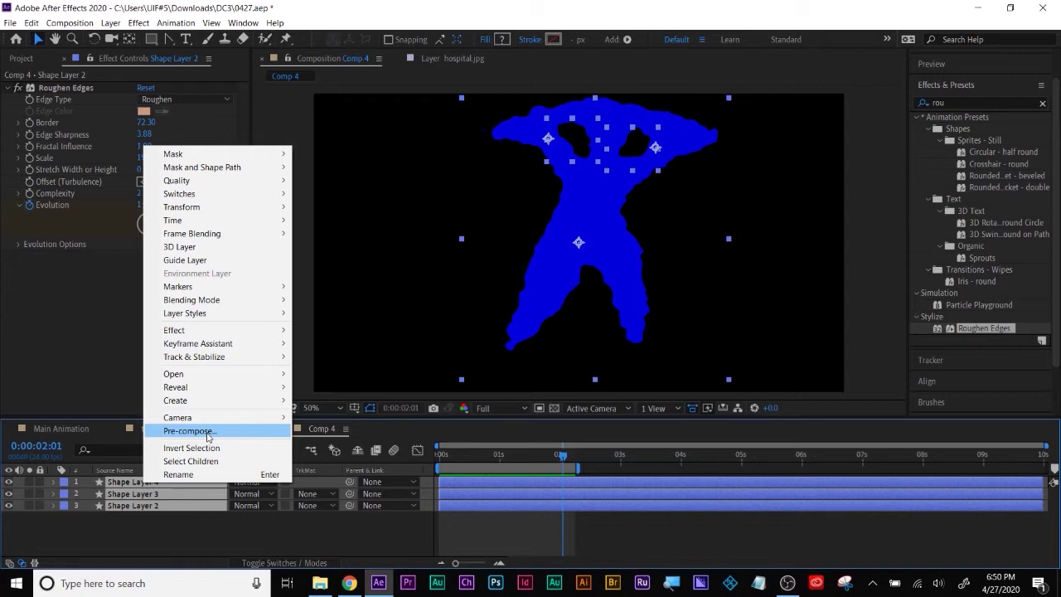
left_click(189, 431)
left_click(552, 527)
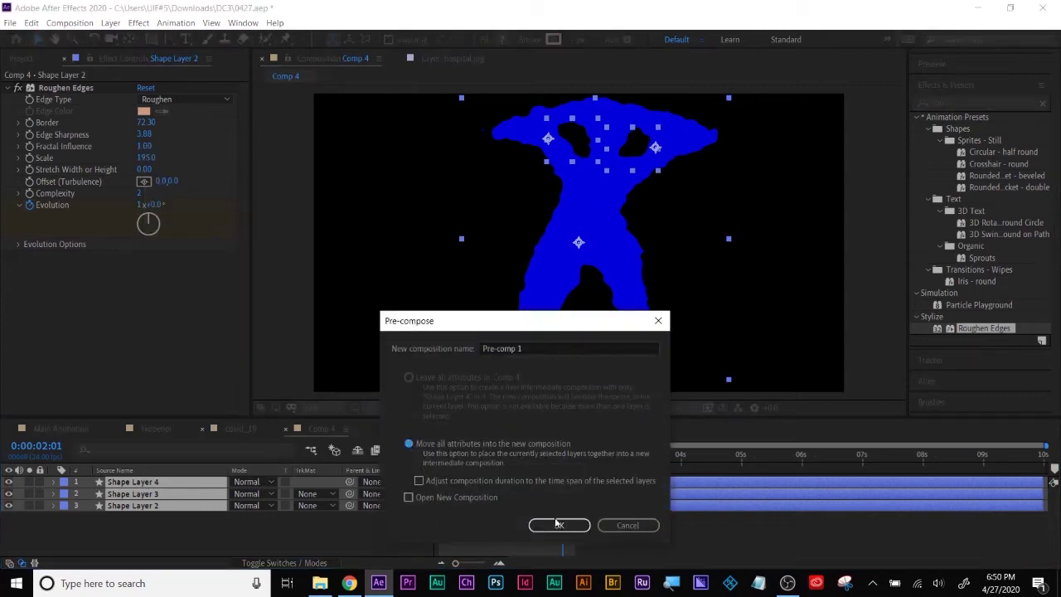
Step: Try the Gradient Ramp effect on Pre-comp 1 and undo it
left_click(958, 101)
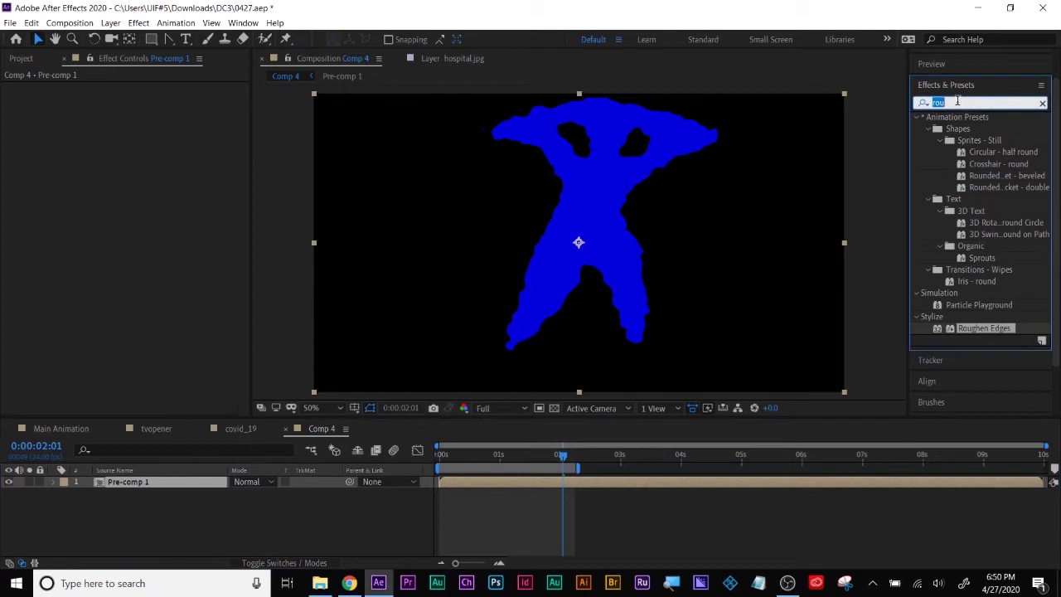
type("ramp")
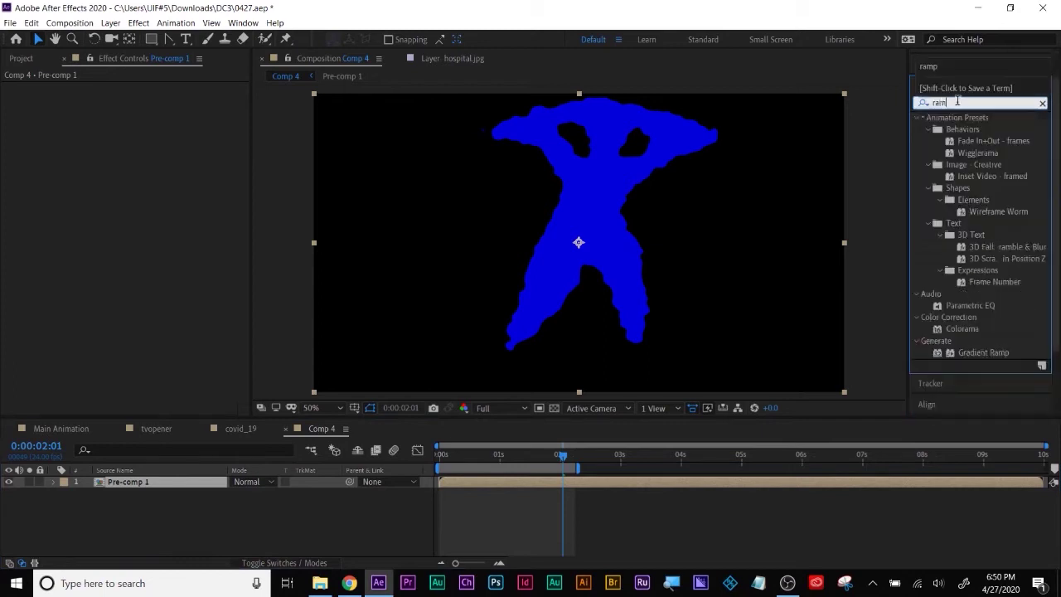
left_click_drag(983, 166, 627, 484)
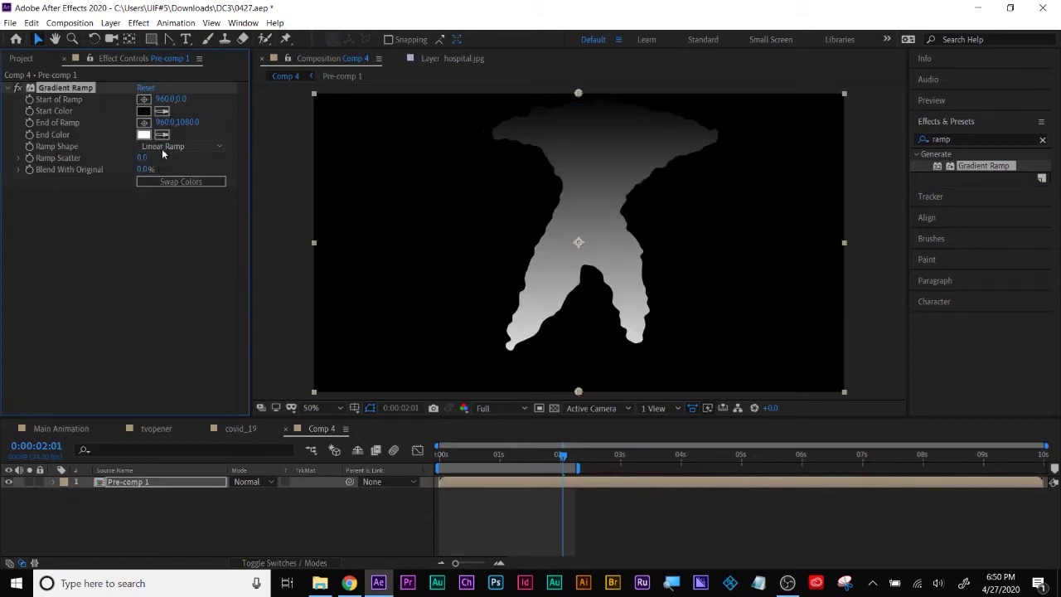
key("ctrl+z")
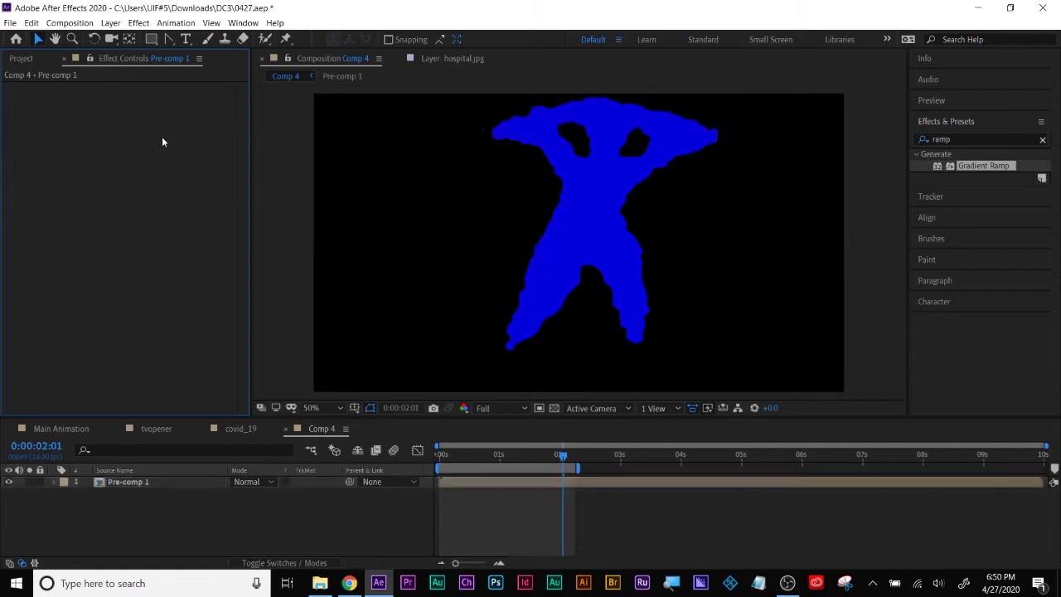
Step: Undo the pre-composition to restore the three separate shape layers
left_click(120, 483)
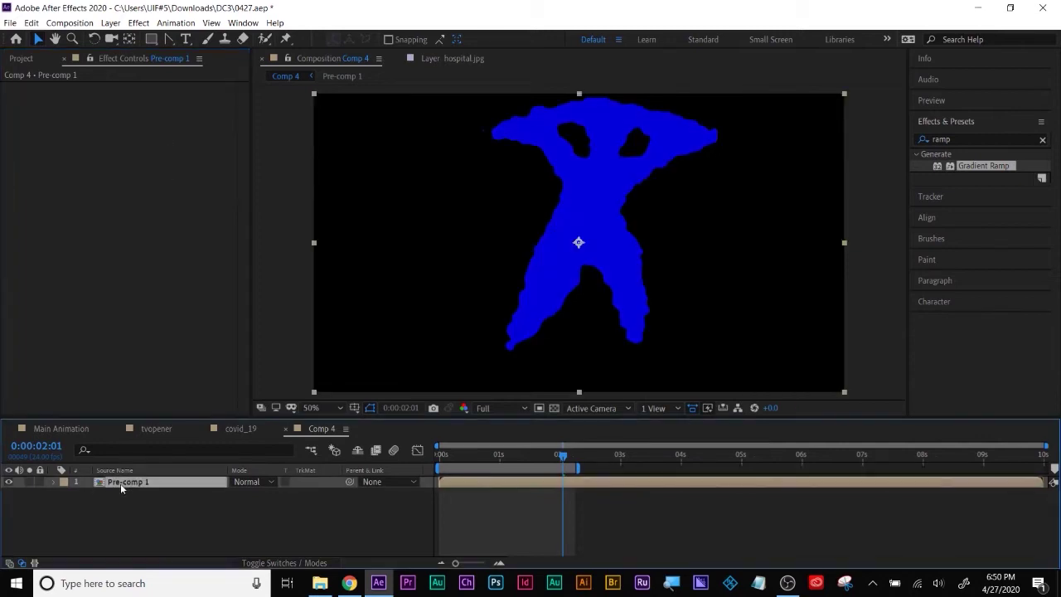
key("Delete")
key("ctrl+z")
key("ctrl+z")
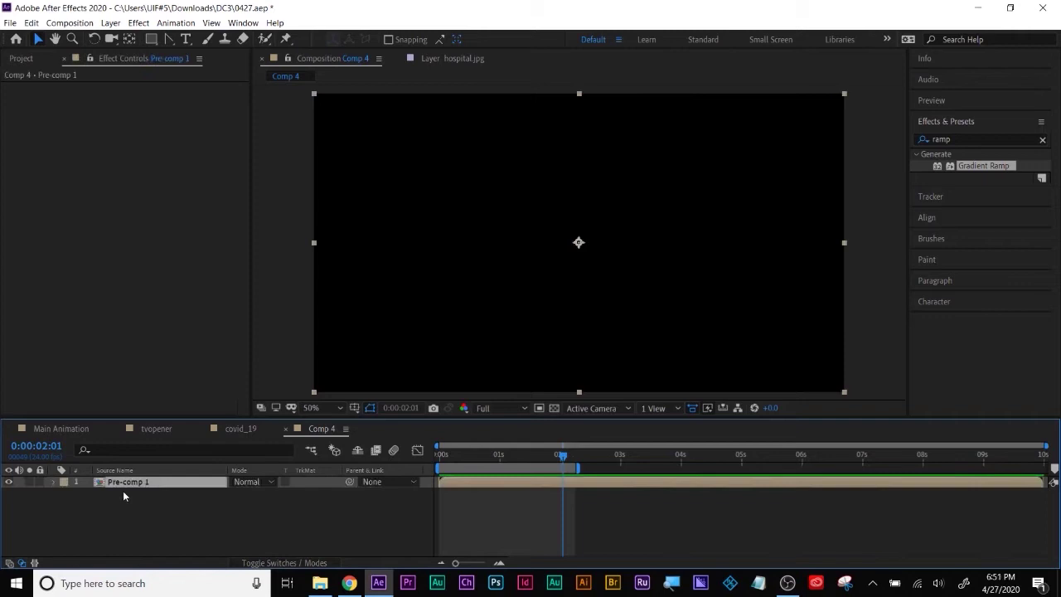
Step: Apply the Gradient Ramp effect to Shape Layer 2, the figure's body
left_click(125, 508)
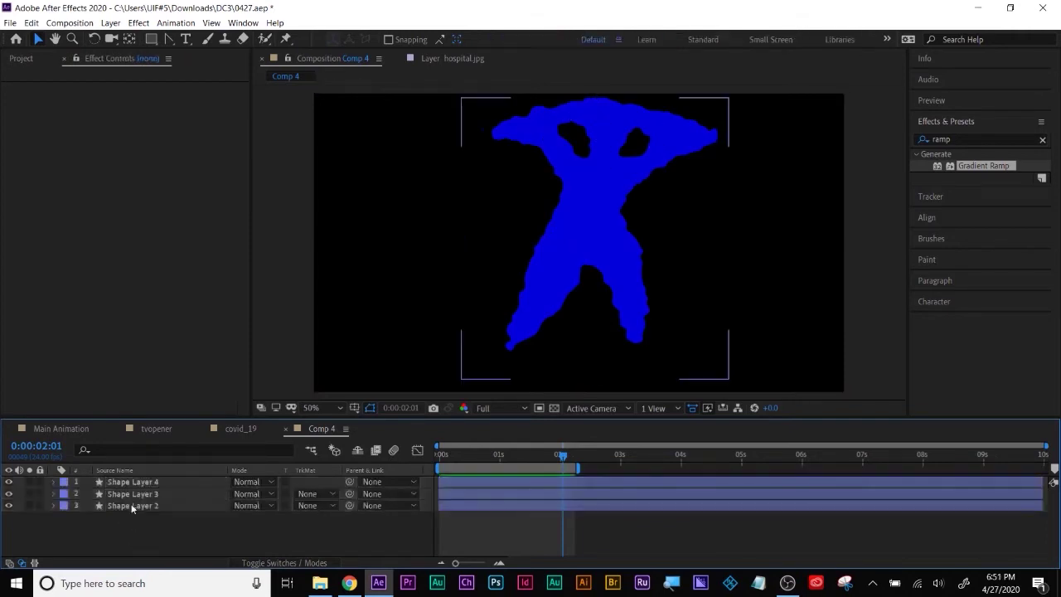
left_click_drag(989, 168, 599, 515)
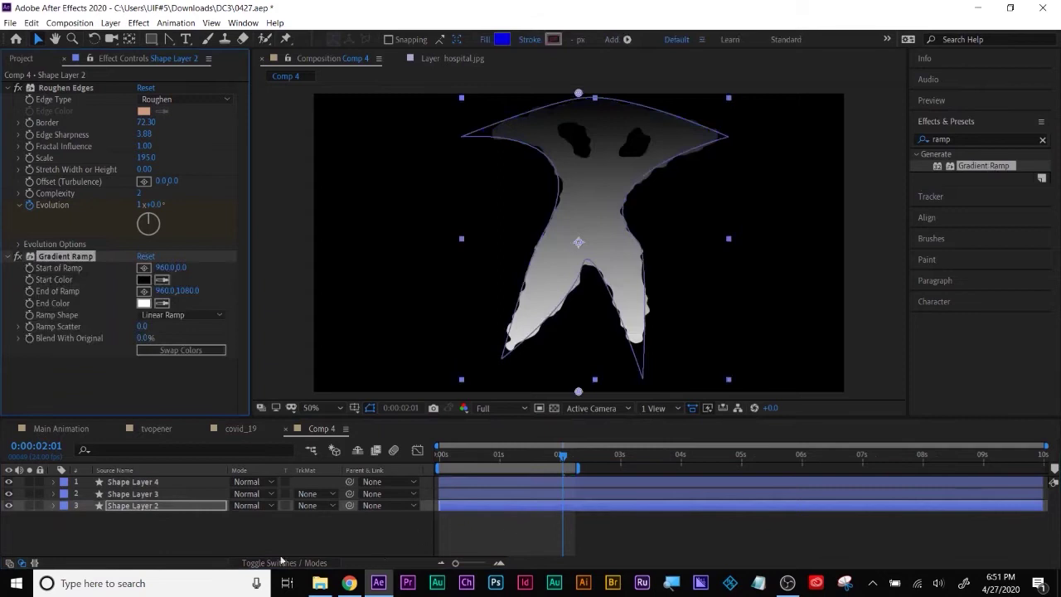
left_click(176, 537)
Step: Pre-compose the gradient body and both eye layers into Pre-comp 1, moving all attributes
left_click(136, 509)
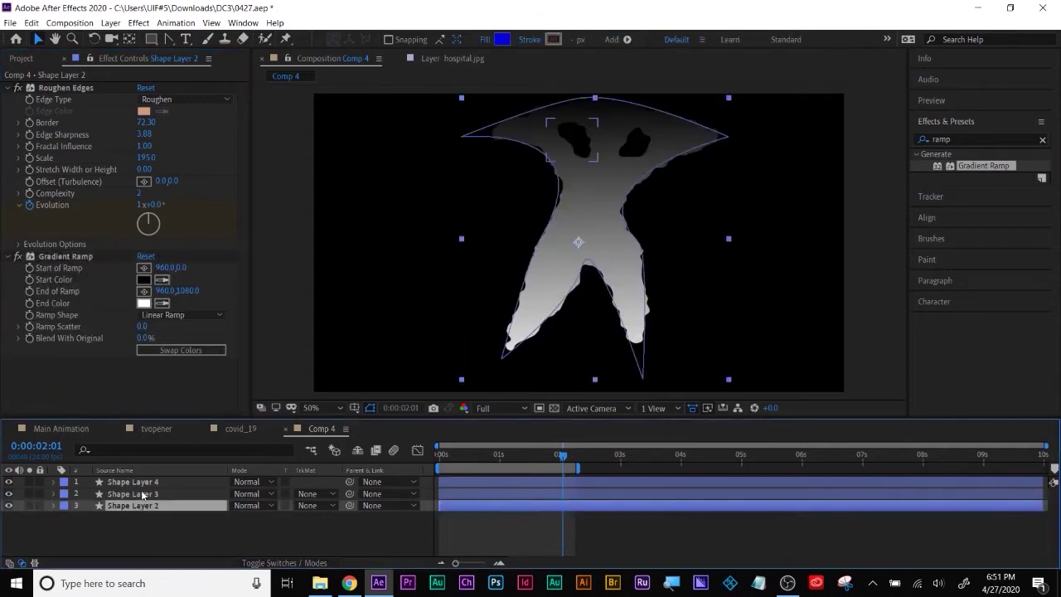
left_click(142, 483, "shift")
right_click(141, 485)
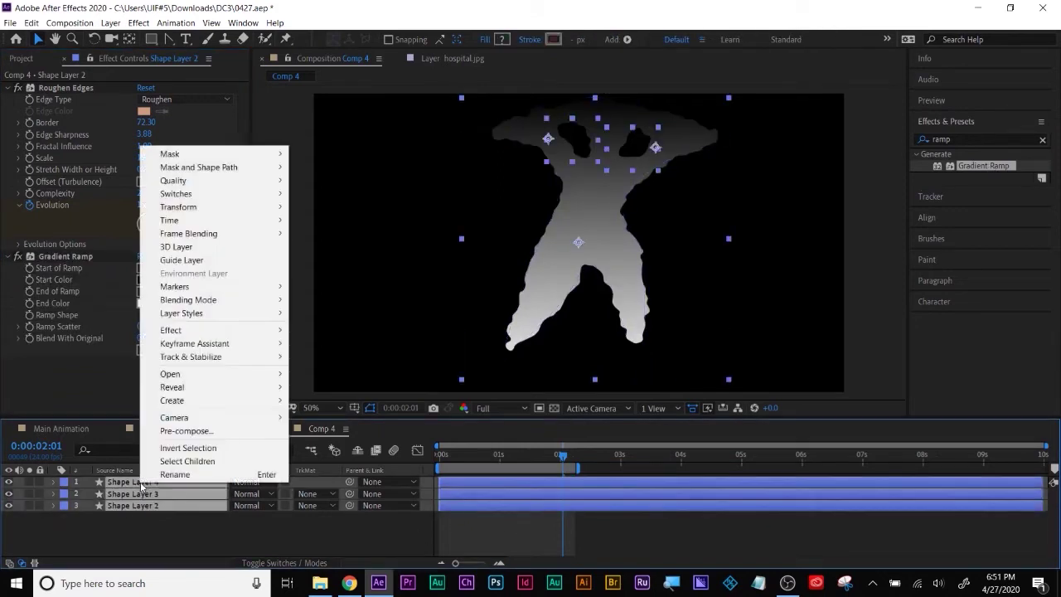
left_click(187, 430)
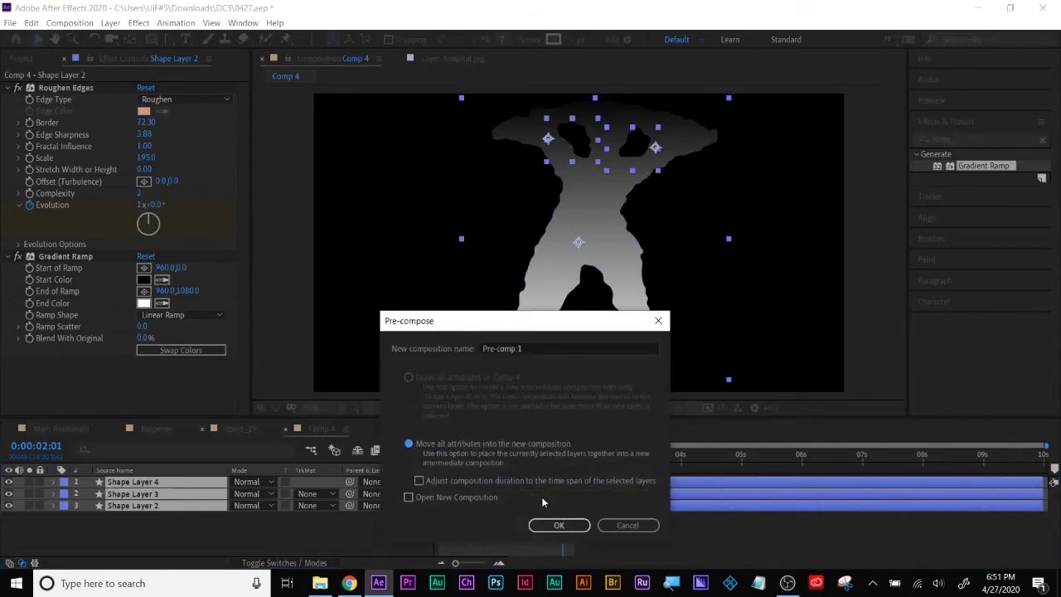
left_click(557, 527)
Step: Find the CC Glass effect and apply it to Pre-comp 1
left_click(968, 139)
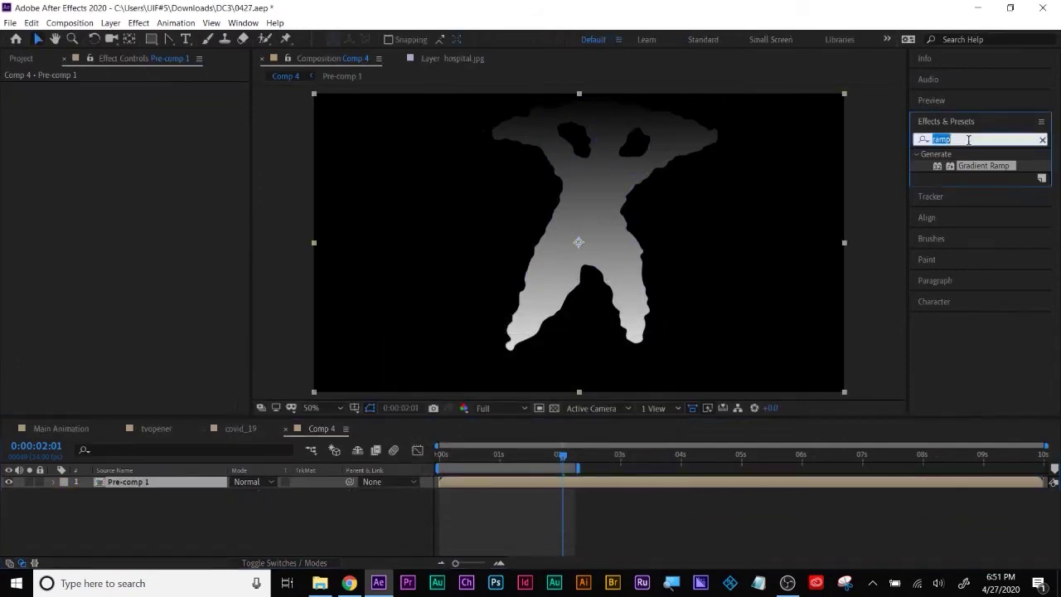
type("glass")
left_click_drag(960, 189, 654, 485)
Step: Set the CC Glass surface to Softness 9.0, Height 100, Displacement 279 and bump property Alpha
left_click(19, 99)
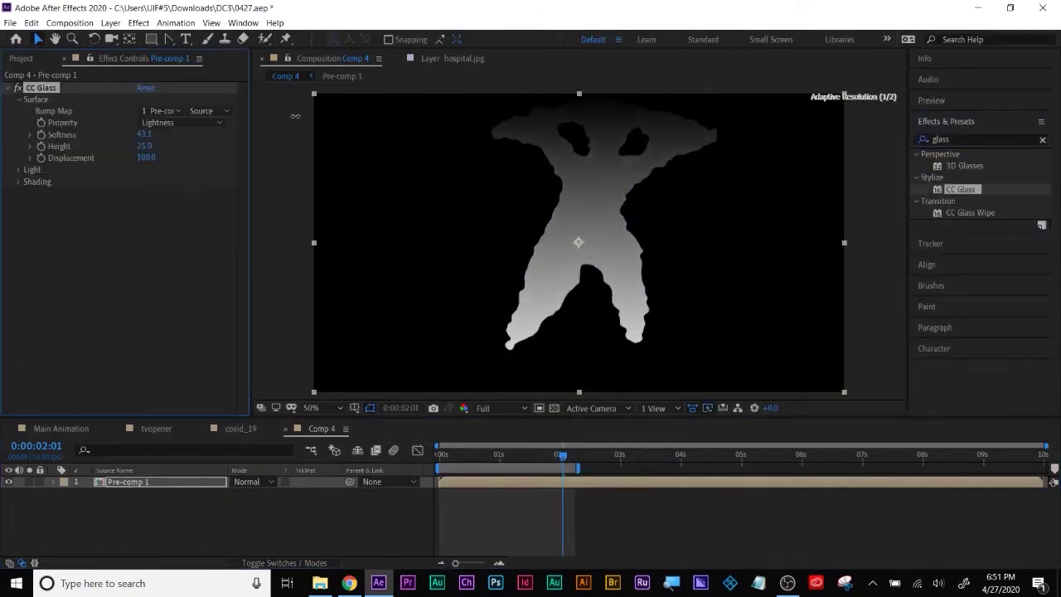
left_click_drag(314, 139, 321, 174)
left_click_drag(146, 158, 253, 158)
left_click_drag(566, 456, 524, 459)
left_click_drag(148, 147, 186, 141)
left_click(184, 124)
left_click(170, 174)
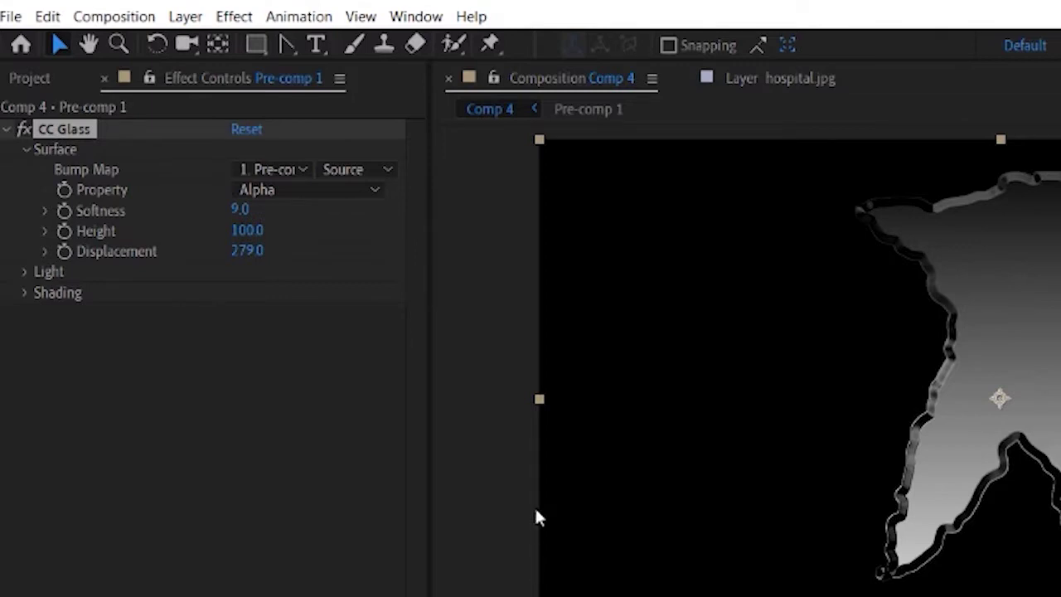
Step: Try Luminance as the CC Glass bump property and return it to Alpha
left_click(349, 193)
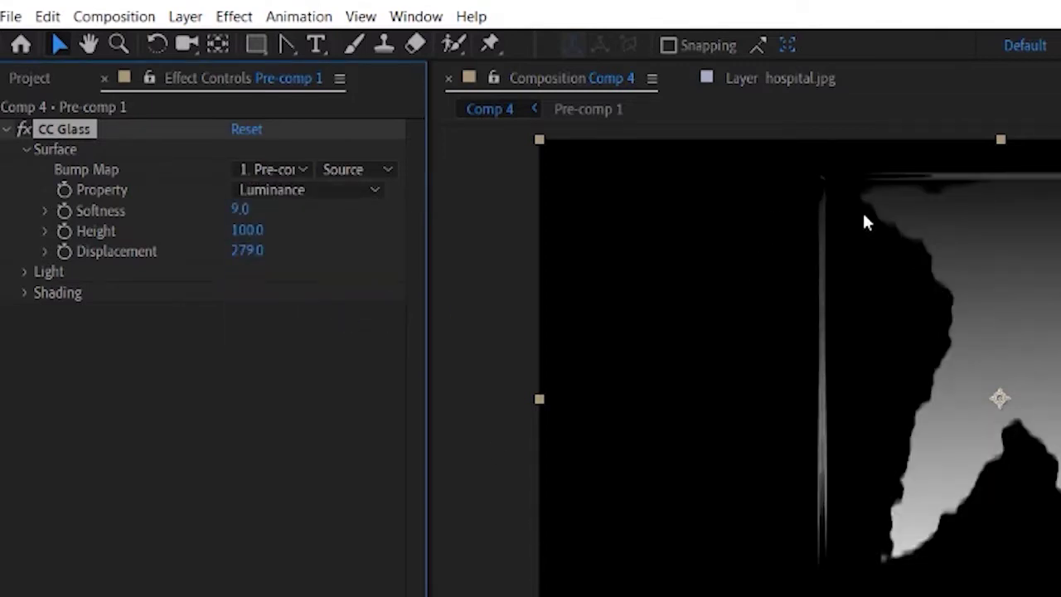
left_click(315, 199)
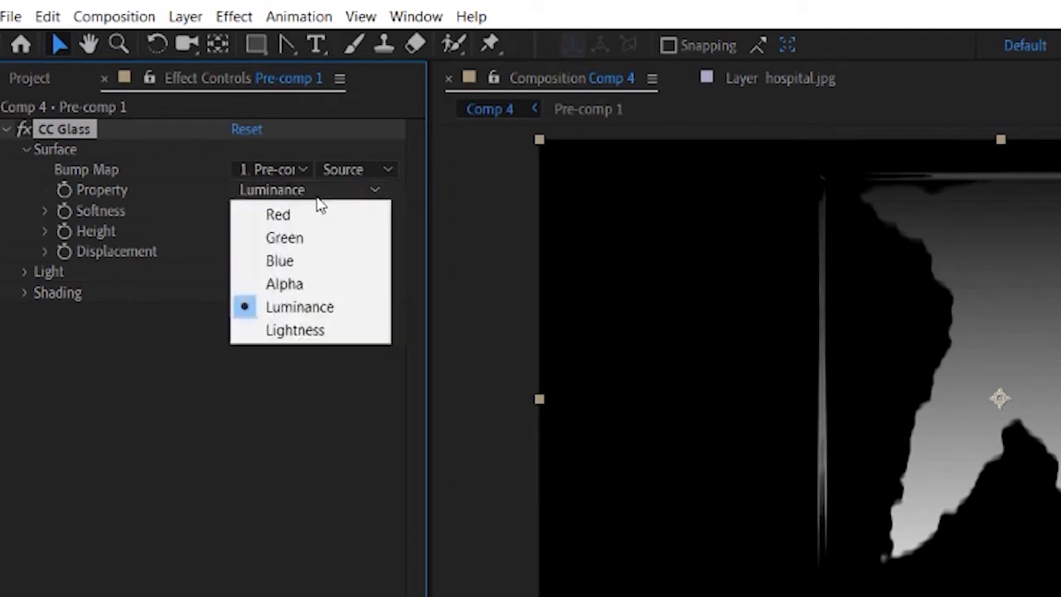
left_click(309, 282)
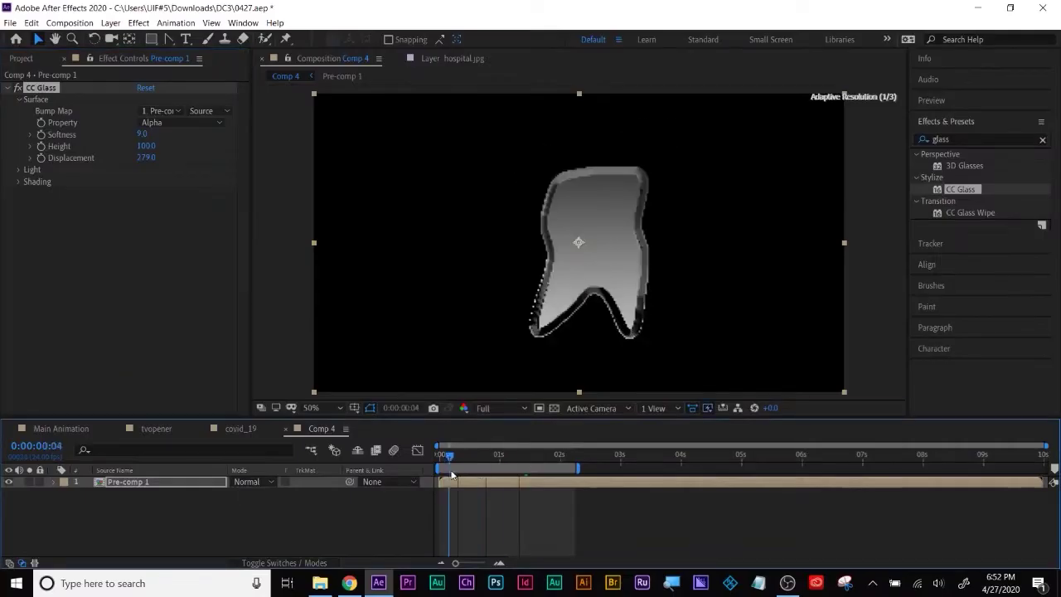
Step: At 0:00:02:11, set CC Glass Softness to 57.8, Light Intensity to 256, Light Height to 90 and Ambient to 72
left_click_drag(451, 457, 586, 458)
left_click(19, 169)
mouse_move(154, 199)
left_mouse_down()
mouse_move(193, 243)
mouse_move(239, 237)
left_mouse_up()
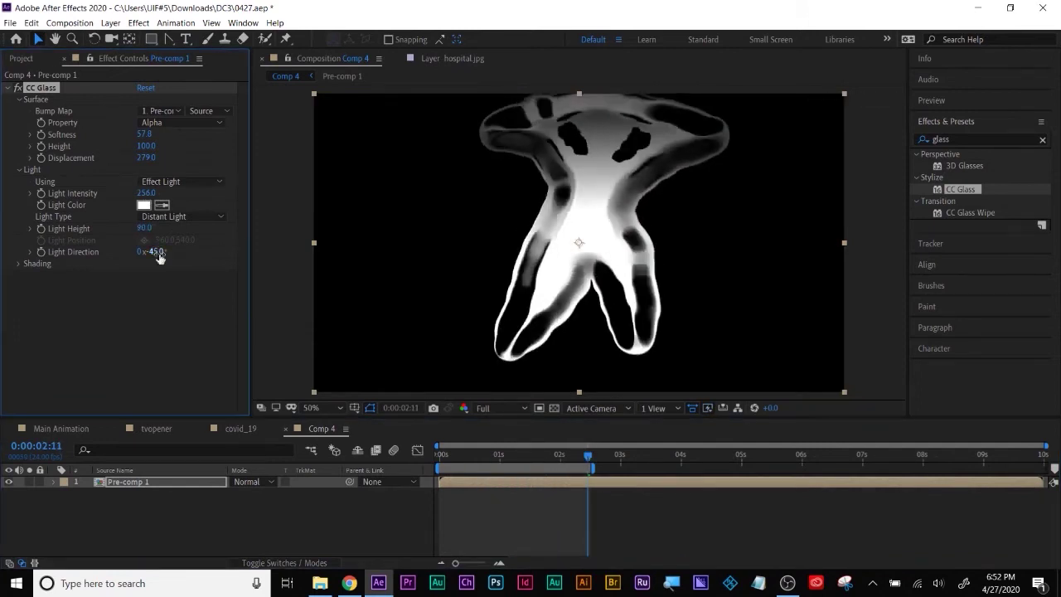
left_click(19, 262)
left_click_drag(129, 289, 147, 304)
Step: Search the effects for "cc" and try CC Kernel on Pre-comp 1
double_click(941, 139)
type("cc")
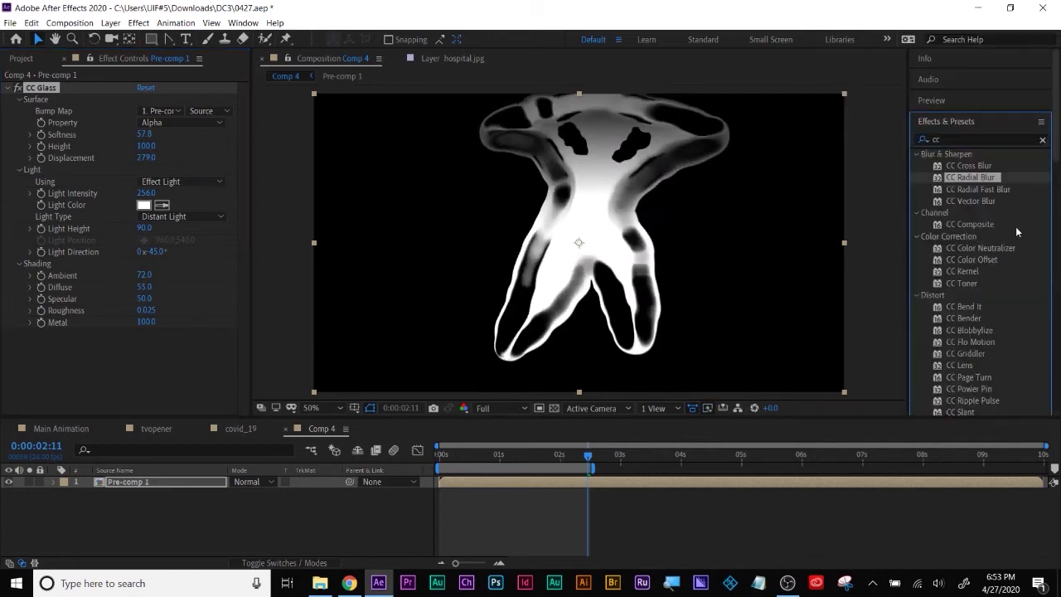
double_click(961, 271)
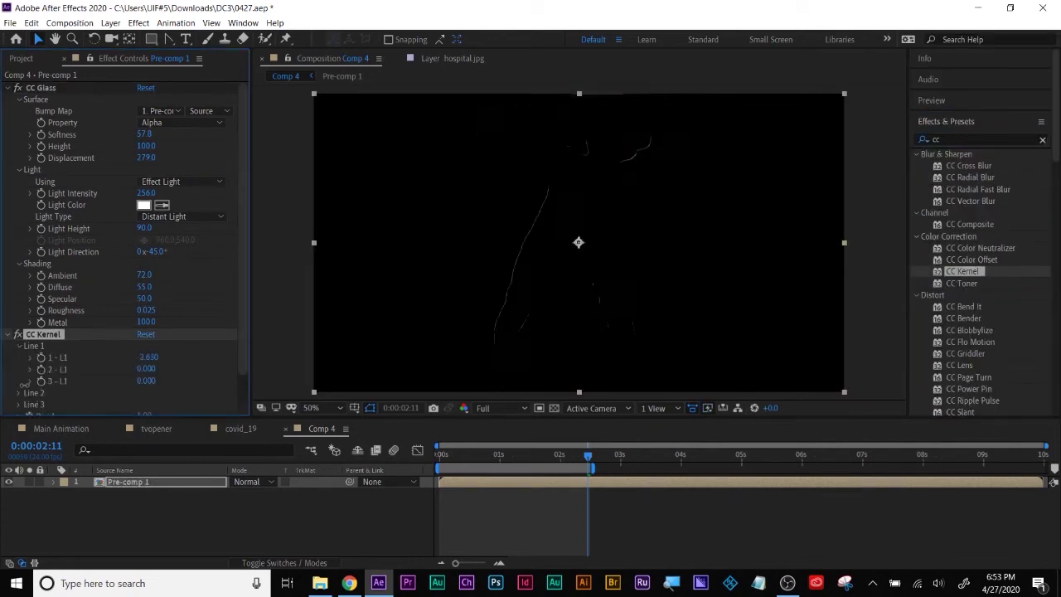
Step: Replace CC Kernel with CC Plastic, using bump property Alpha, Softness 23.9, Height 100 and Cut Max 100
scroll(217, 387, "down", 2)
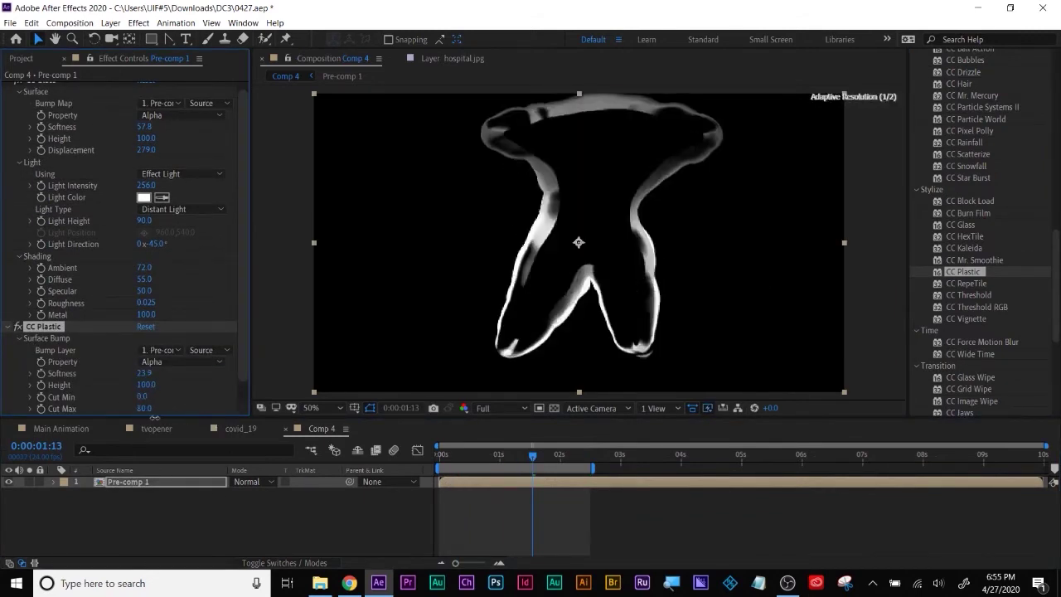
left_click(241, 398)
Step: Preview the glass and plastic look from the start and enlarge the composition viewing area
left_click_drag(532, 456, 438, 467)
key("space")
key("space")
left_click_drag(522, 420, 541, 480)
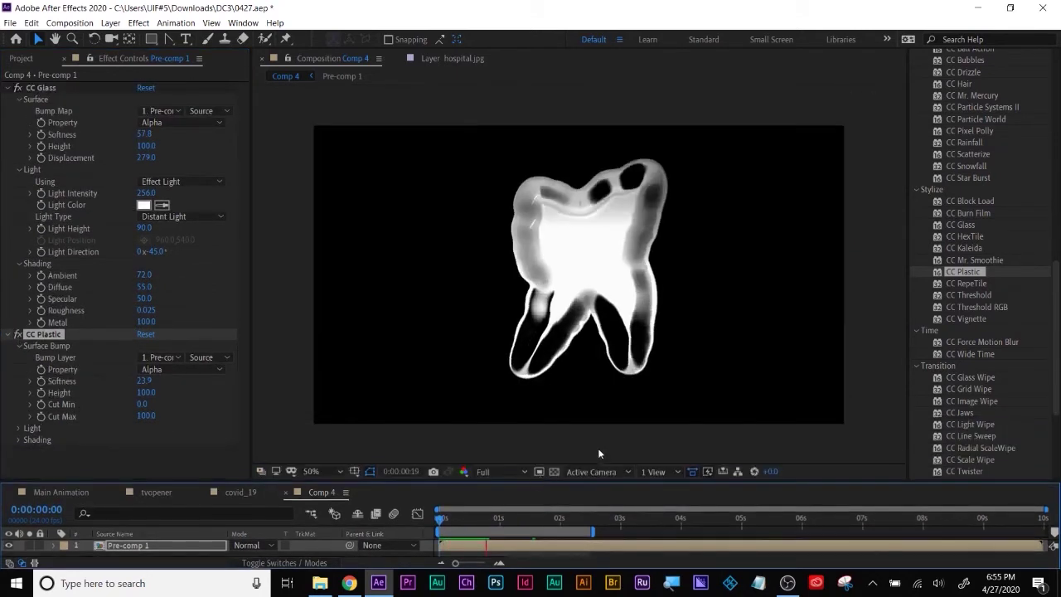
Step: Search the effects for "glow" and add the Glow effect to Pre-comp 1
scroll(1024, 267, "up", 10)
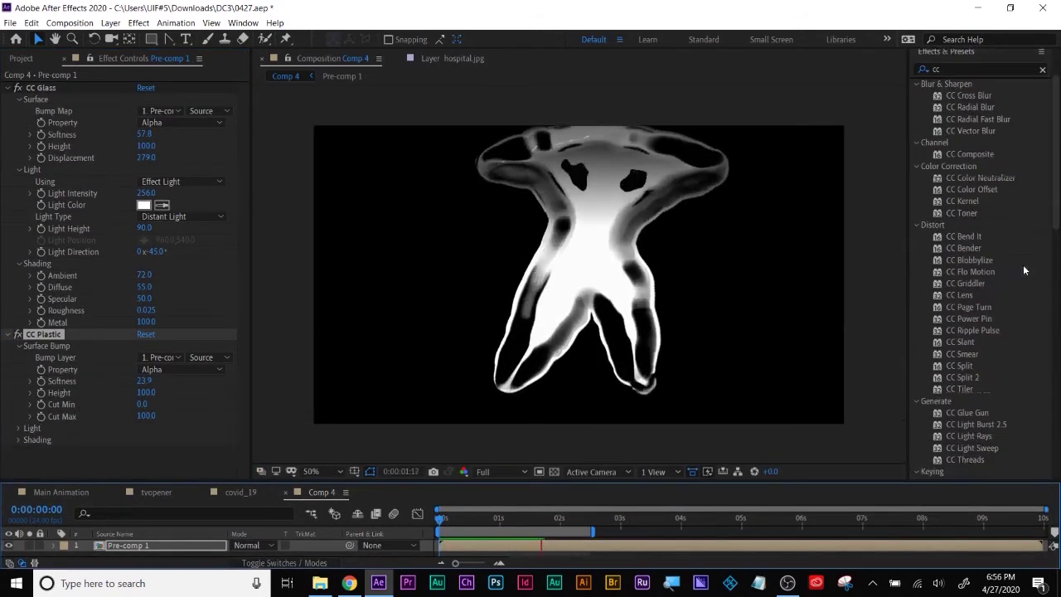
left_click(946, 140)
type("glow")
left_click(963, 228)
left_click_drag(964, 232, 74, 146)
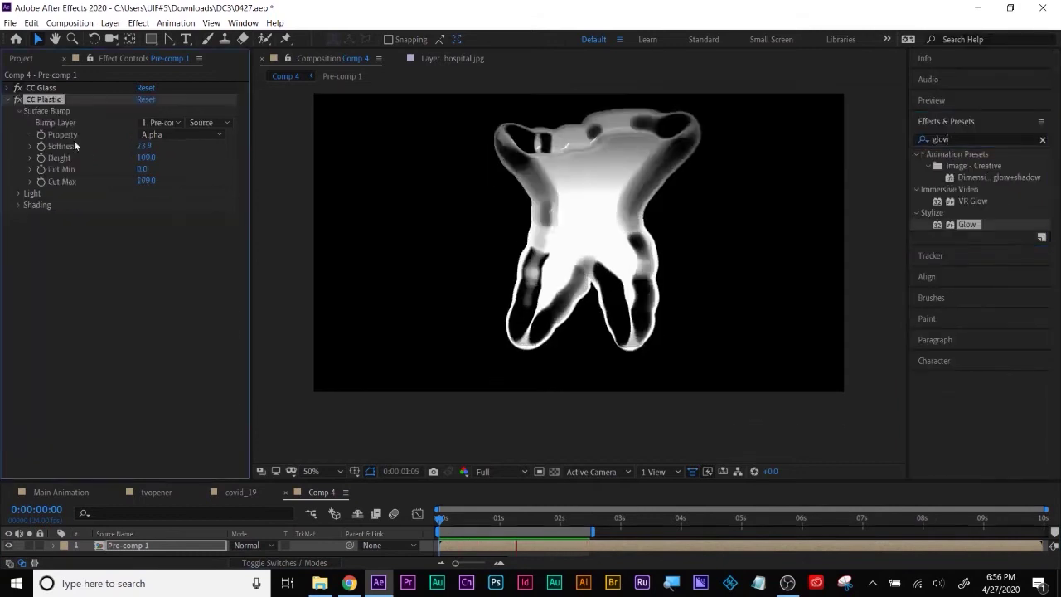
Step: Try the project at 32 bits per channel, check the effects on Pre-comp 1, and return the project to 8 bpc
left_click(7, 99)
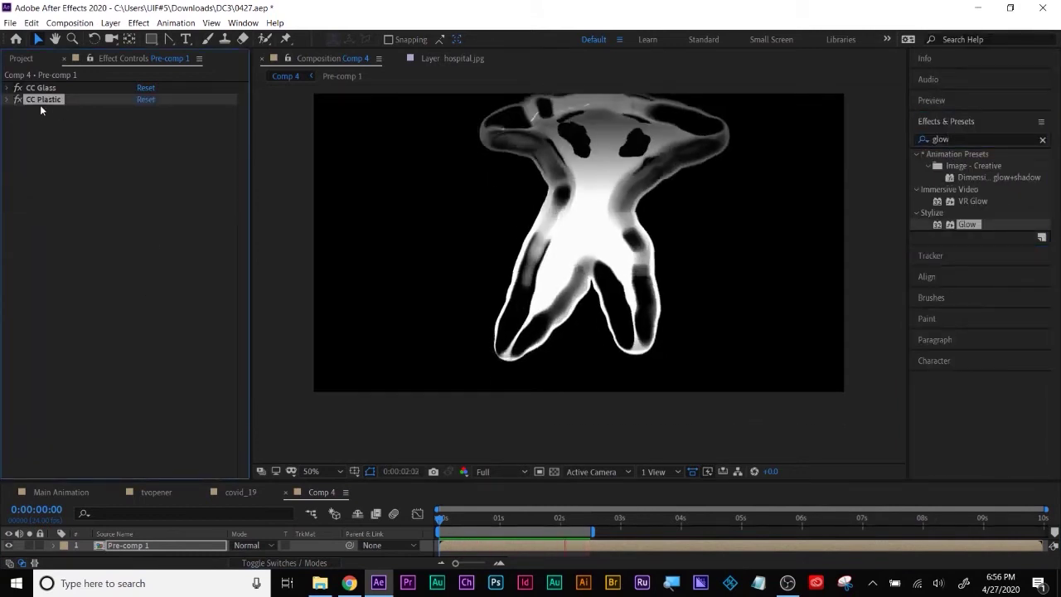
left_click(15, 60)
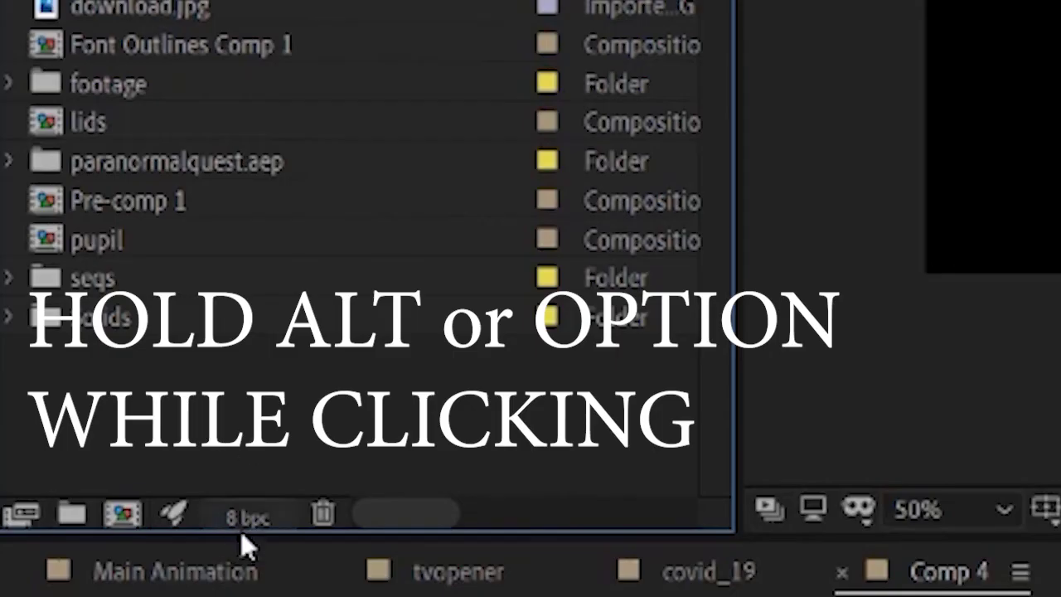
left_click(247, 530, "alt")
left_click(247, 530, "alt")
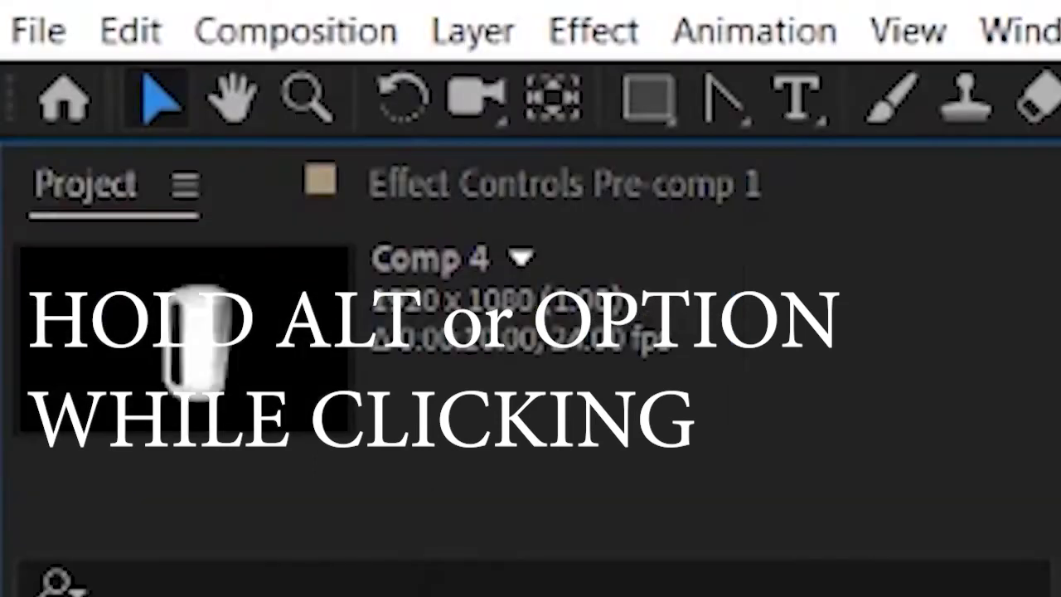
left_click(409, 192)
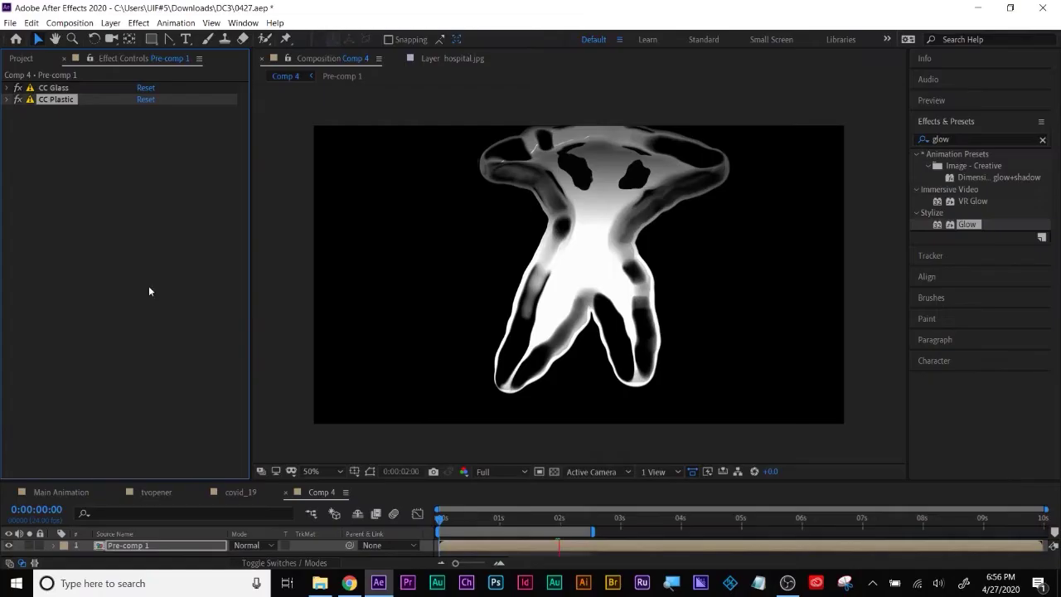
left_click(22, 58)
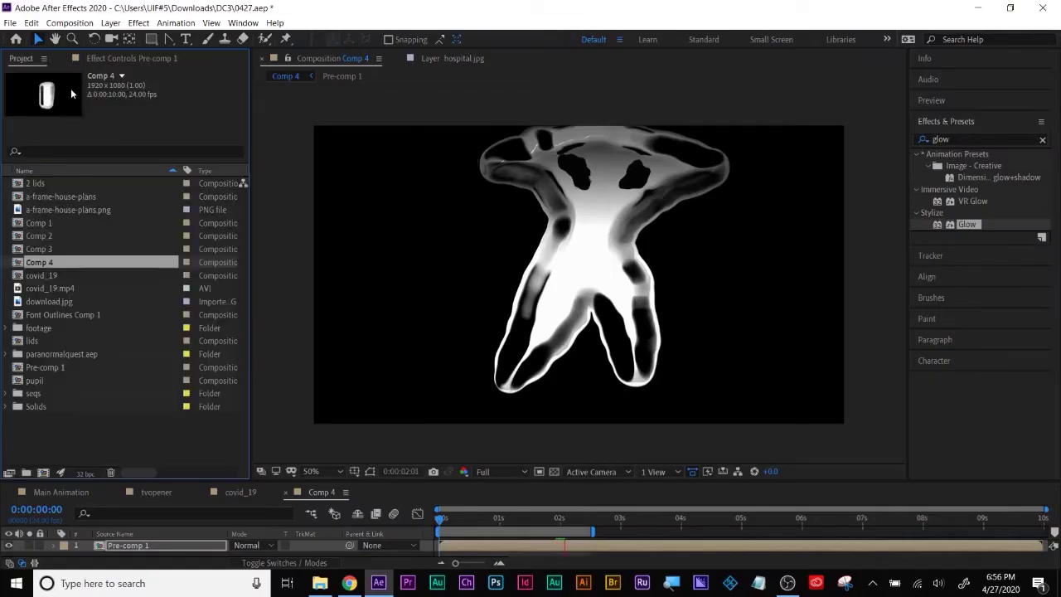
left_click(83, 474, "alt")
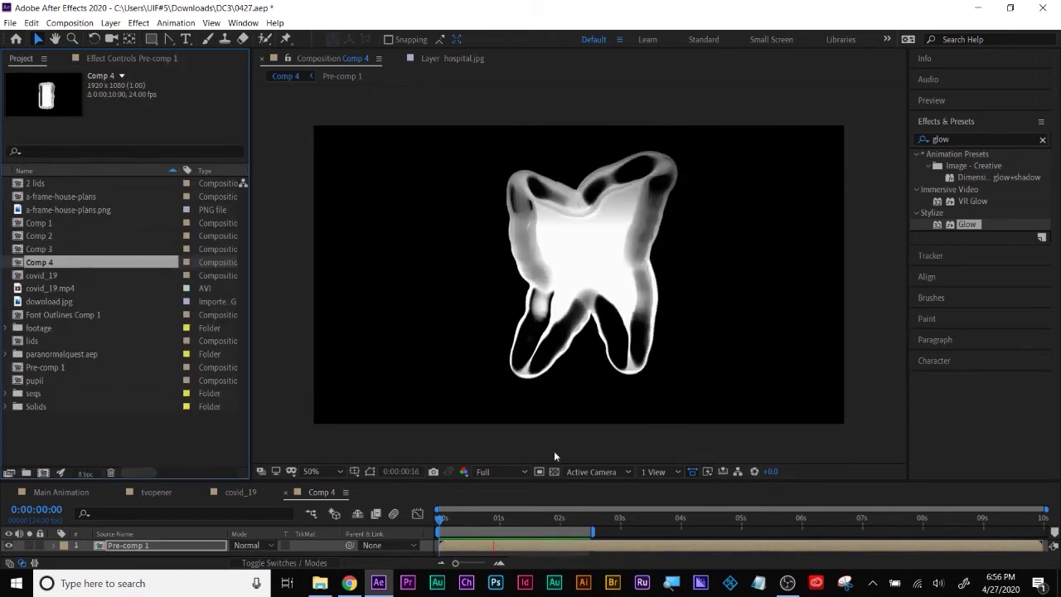
Step: Enlarge the timeline area and pre-compose Pre-comp 1 as Pre-comp 1 Comp 1, moving all attributes into the new composition
left_click_drag(551, 481, 551, 400)
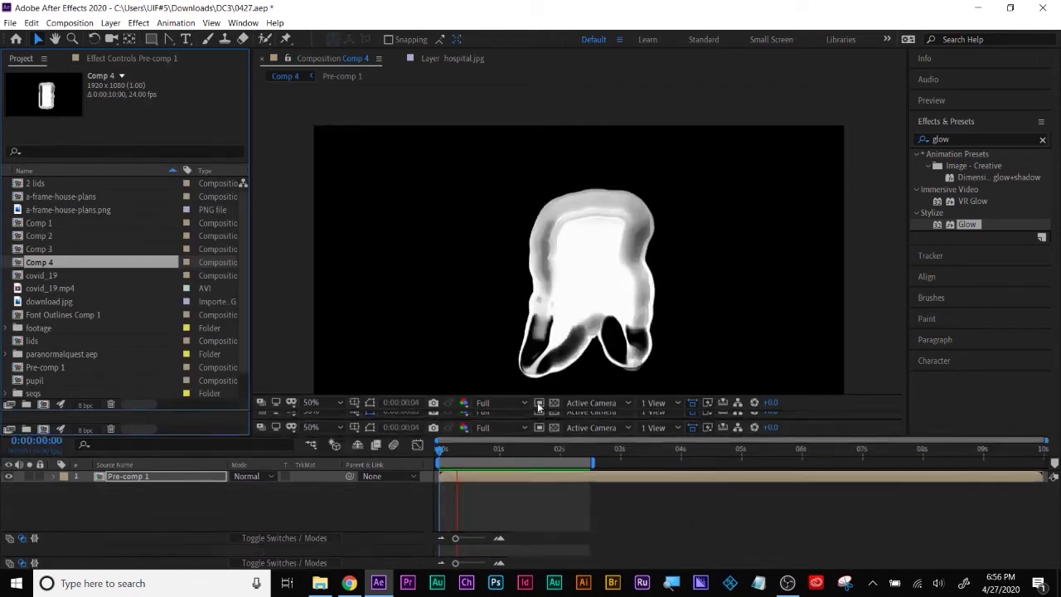
right_click(143, 464)
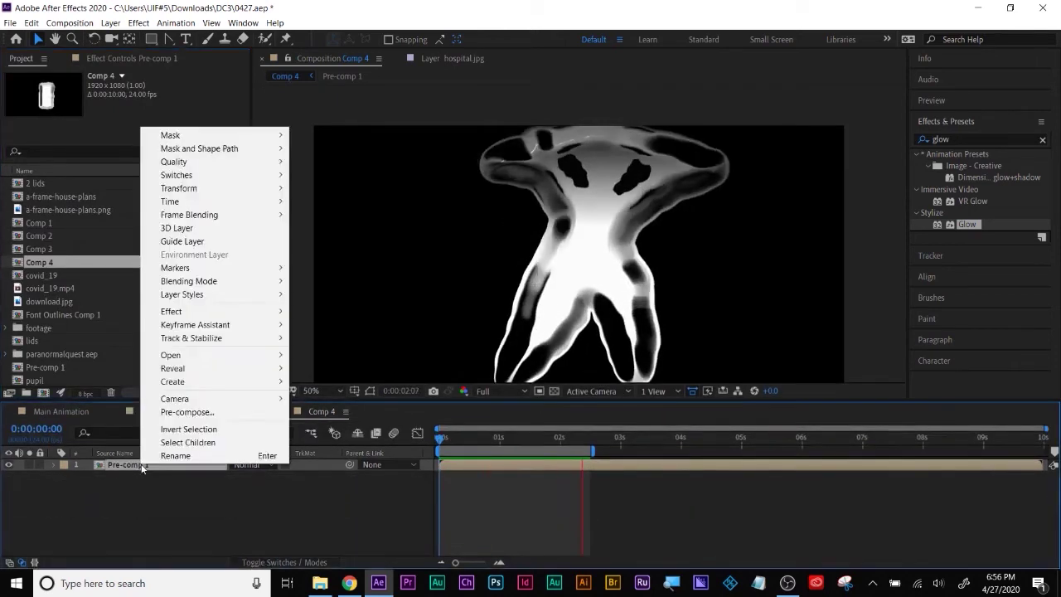
left_click(187, 412)
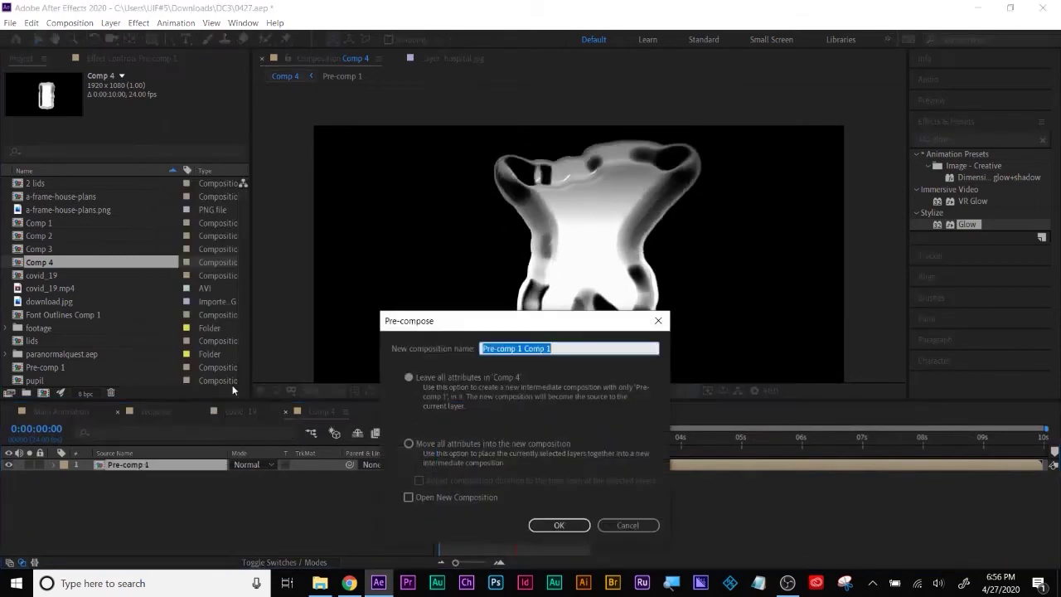
left_click(438, 450)
left_click(408, 444)
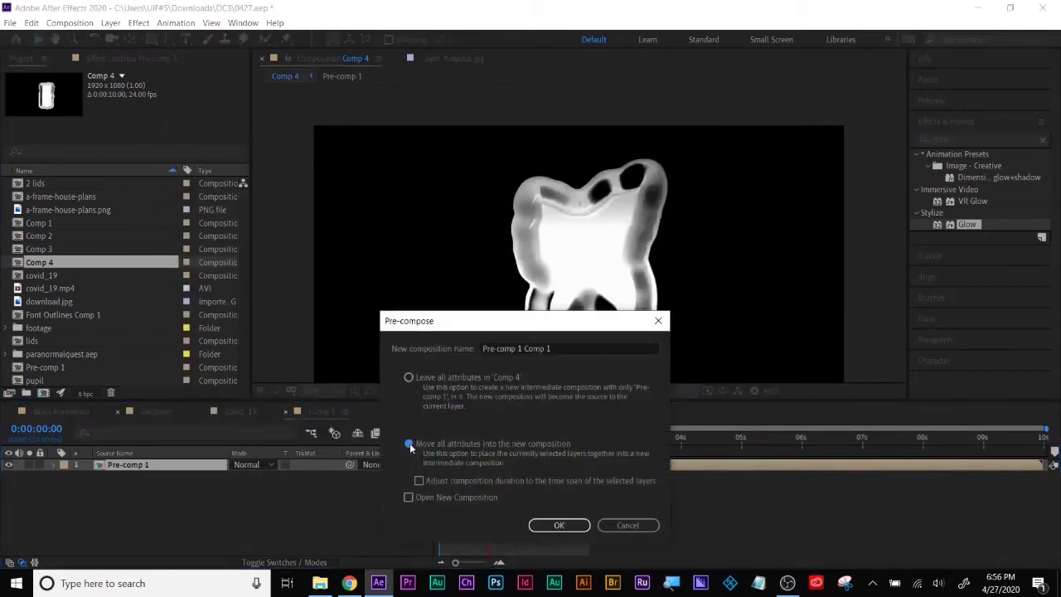
left_click(539, 526)
Step: At 2 seconds, add Glow to Pre-comp 1 Comp 1, based on Alpha Channel, with Threshold 0%, Radius 739 and Intensity 1.2
left_click_drag(443, 485, 561, 486)
double_click(972, 224)
left_click_drag(144, 122, 170, 125)
left_click(183, 99)
left_click(170, 110)
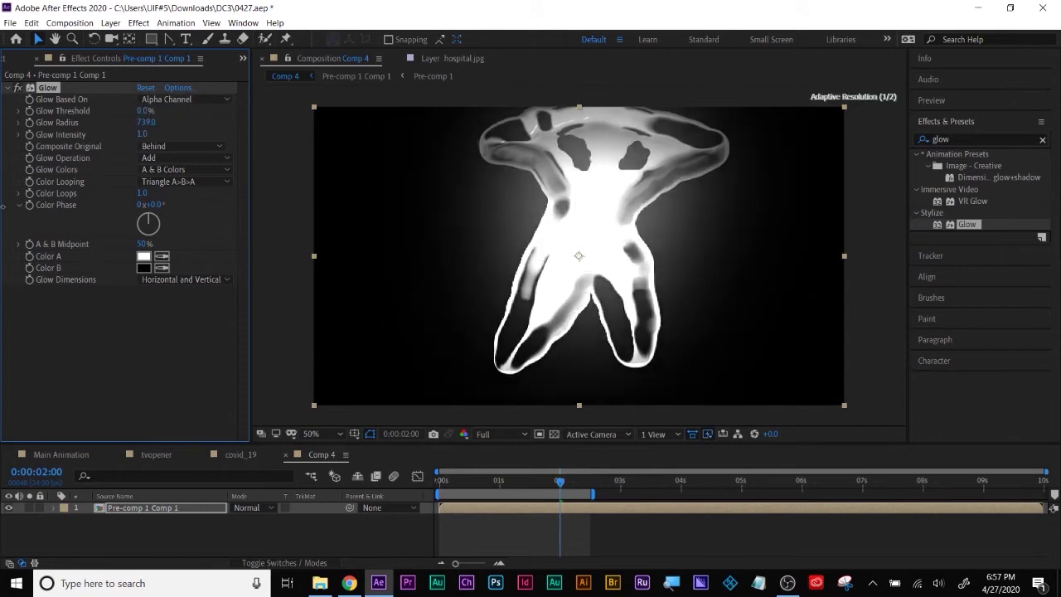
left_click_drag(142, 135, 158, 137)
Step: Duplicate the Glow, set the copy to Threshold 36.9%, Radius 499, Intensity 0.2 and Composite Original On Top, and preview from the start
left_click(52, 94)
left_click(49, 90)
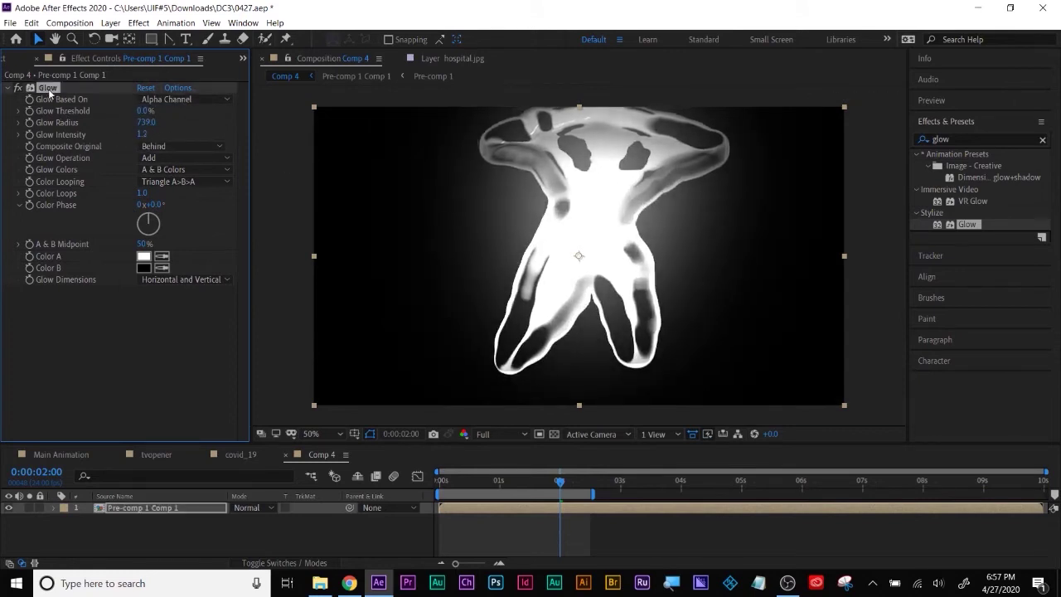
key("ctrl+d")
left_click_drag(144, 290, 109, 298)
left_click_drag(148, 267, 218, 257)
left_click(213, 255)
left_click(190, 283)
left_click(189, 255)
left_click(185, 268)
left_click(211, 302)
left_click(184, 316)
left_click_drag(480, 483, 439, 484)
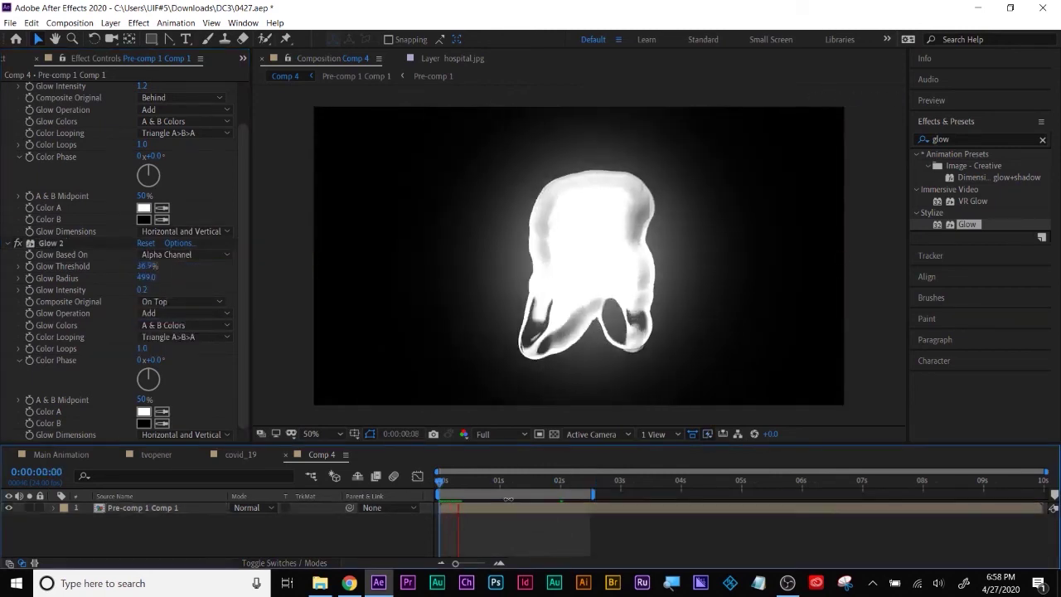
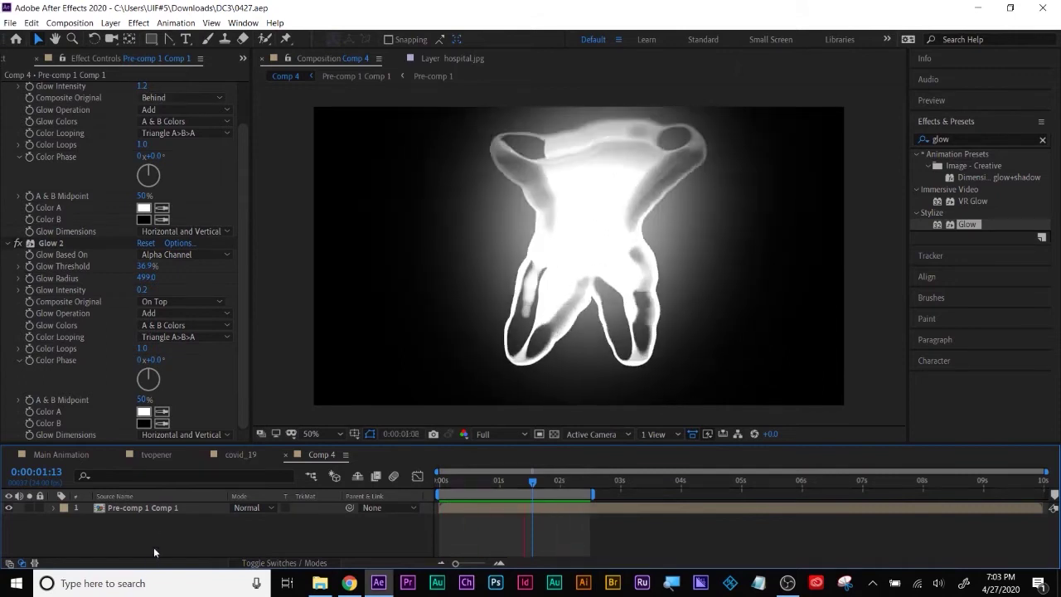
Step: Create a new 10-second composition named Comp 5 with the HDTV 1080 24 preset
key("ctrl+0")
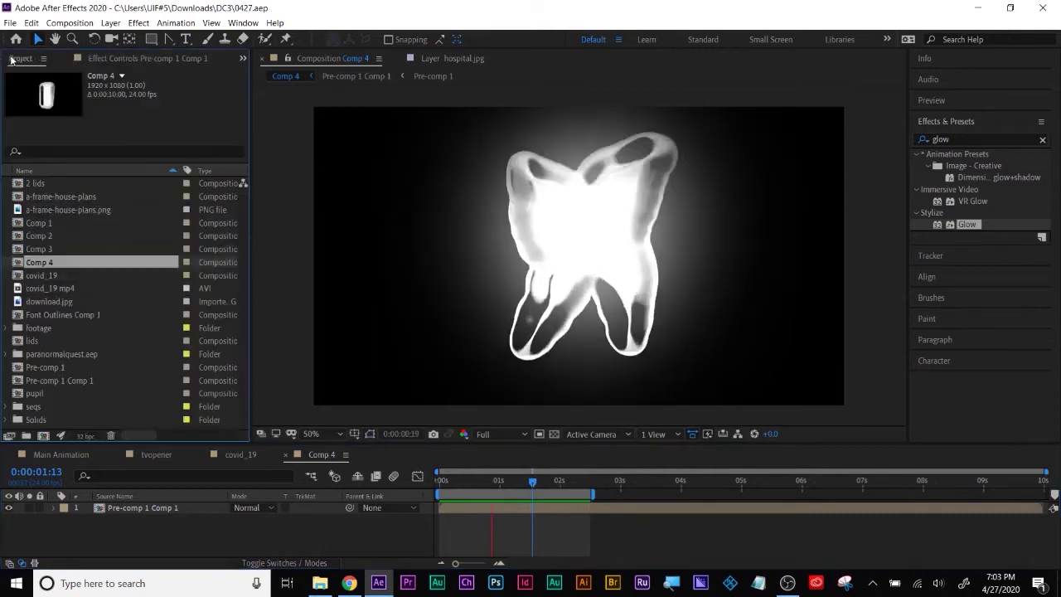
left_click(43, 435)
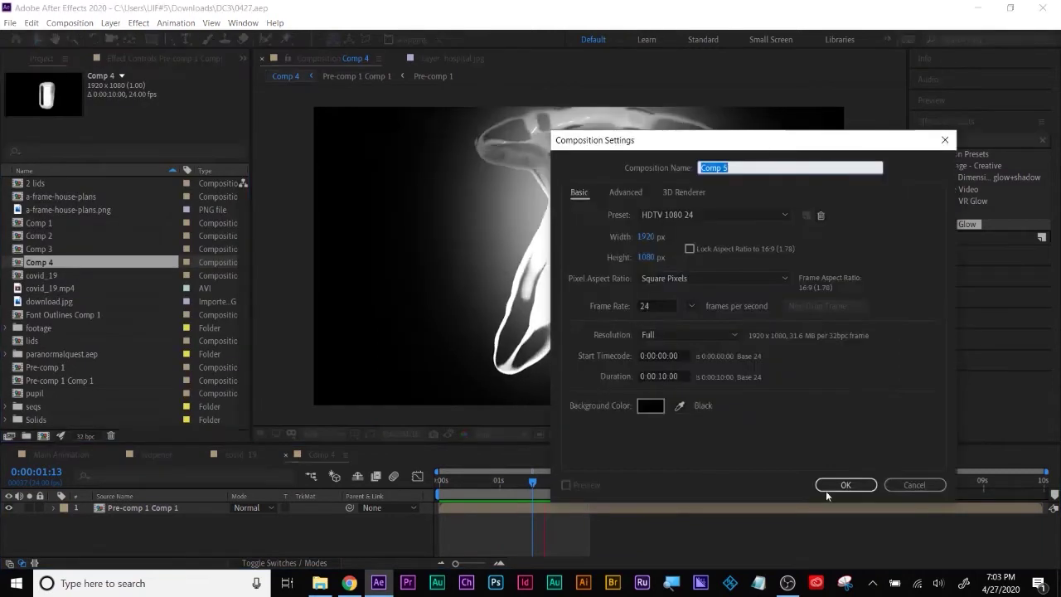
left_click(832, 486)
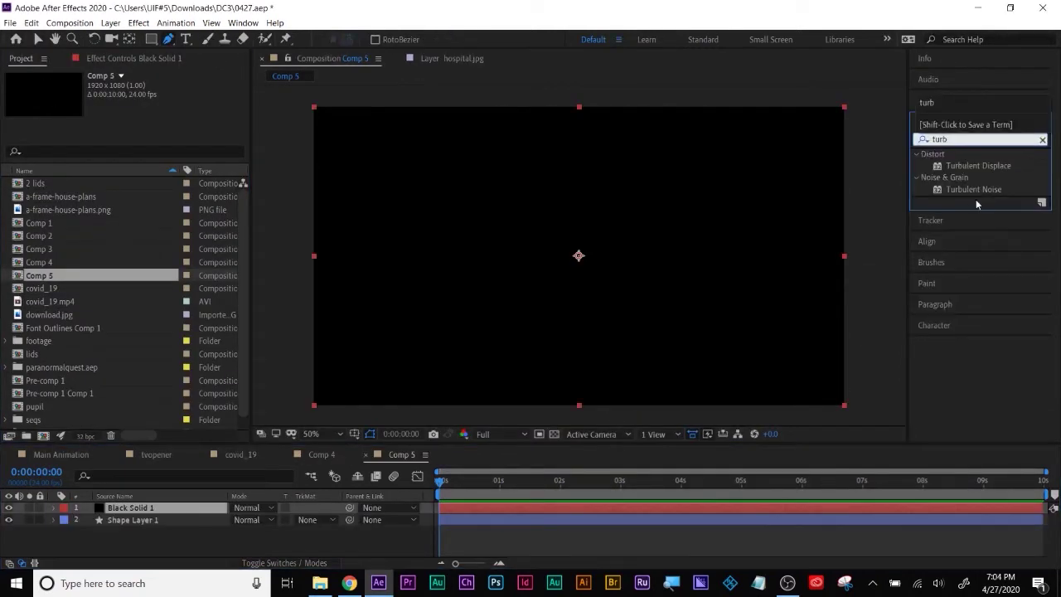
Step: Apply Turbulent Noise to Black Solid 1 with fractal type Dynamic and noise type Spline
left_click_drag(968, 189, 601, 512)
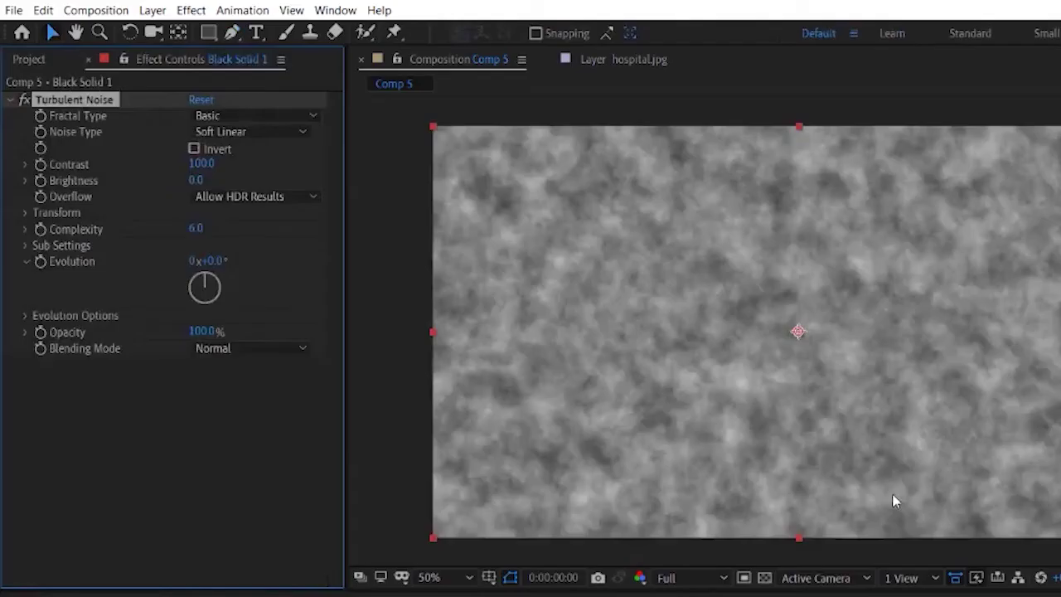
left_click(183, 99)
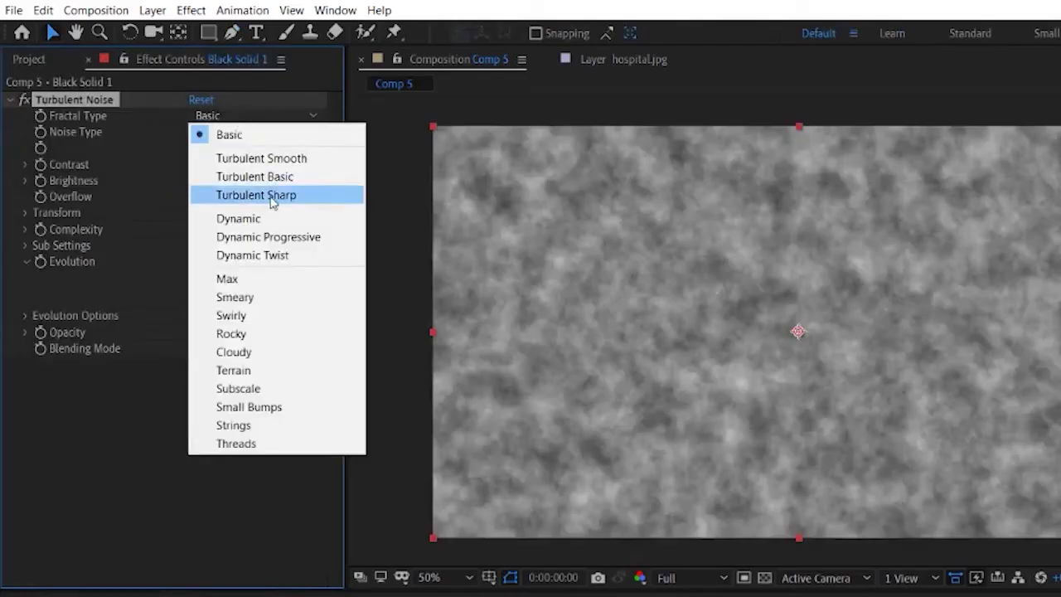
left_click(172, 173)
left_click(182, 110)
left_click(168, 163)
Step: Set the noise's Contrast to 551, Brightness to -20, Scale to 443 and Complexity to 13.6, and invert it
left_click_drag(200, 164, 191, 187)
left_click(25, 212)
left_click(42, 261)
left_click_drag(201, 261, 572, 265)
left_click_drag(195, 367, 887, 344)
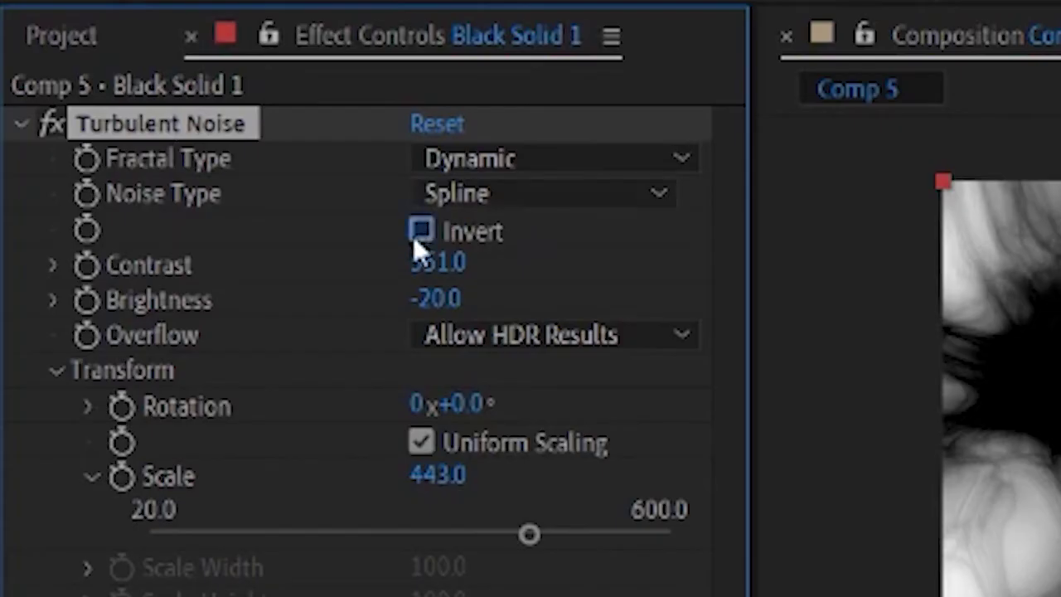
left_click(414, 235)
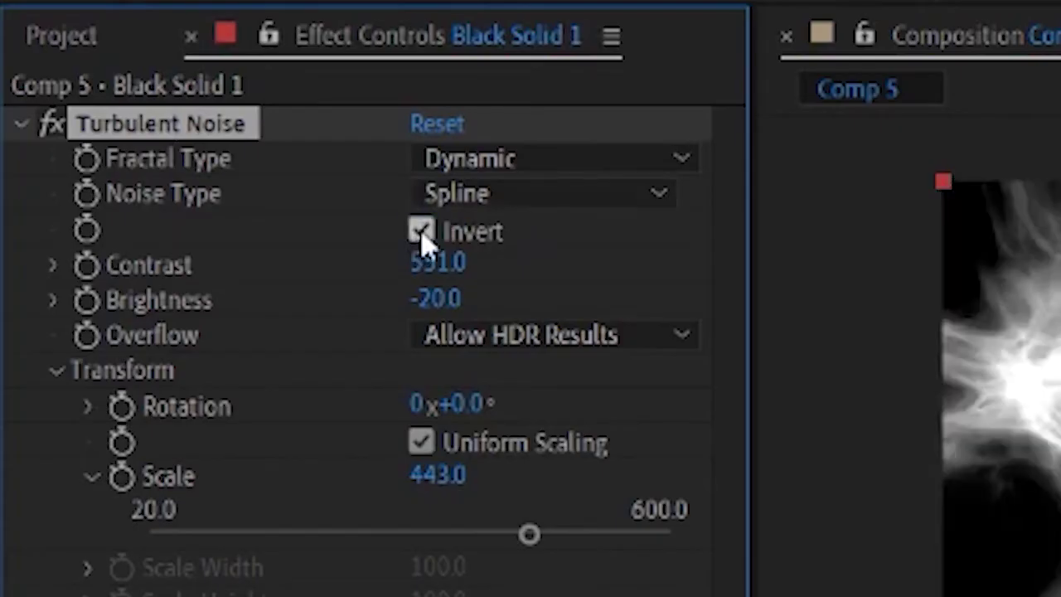
Step: Animate the noise's Evolution to 3 full rotations at the last frame, 0:00:09:23, and preview the motion
left_click_drag(468, 483, 867, 496)
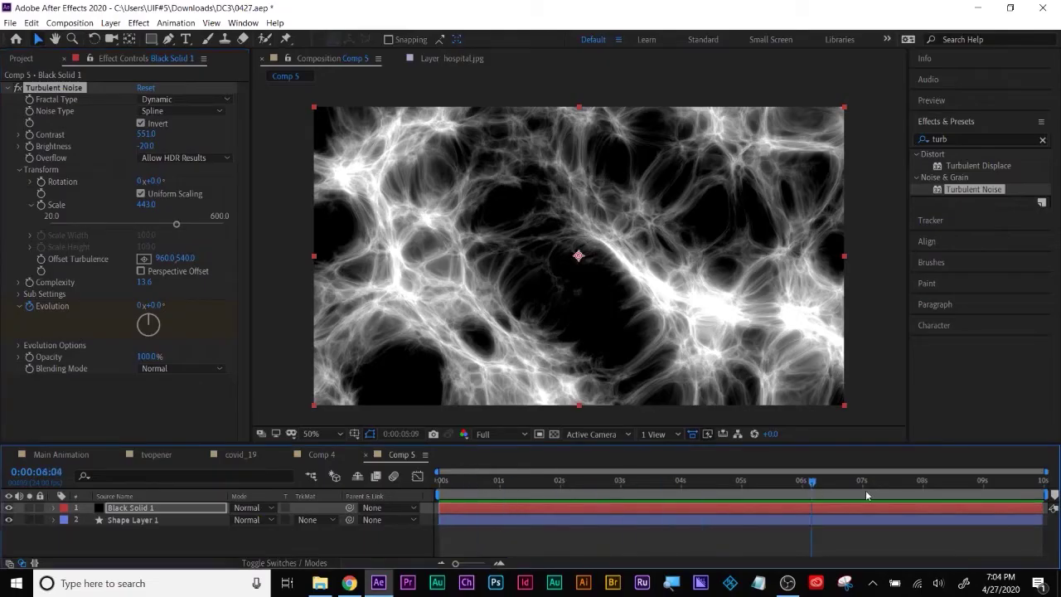
left_click(139, 306)
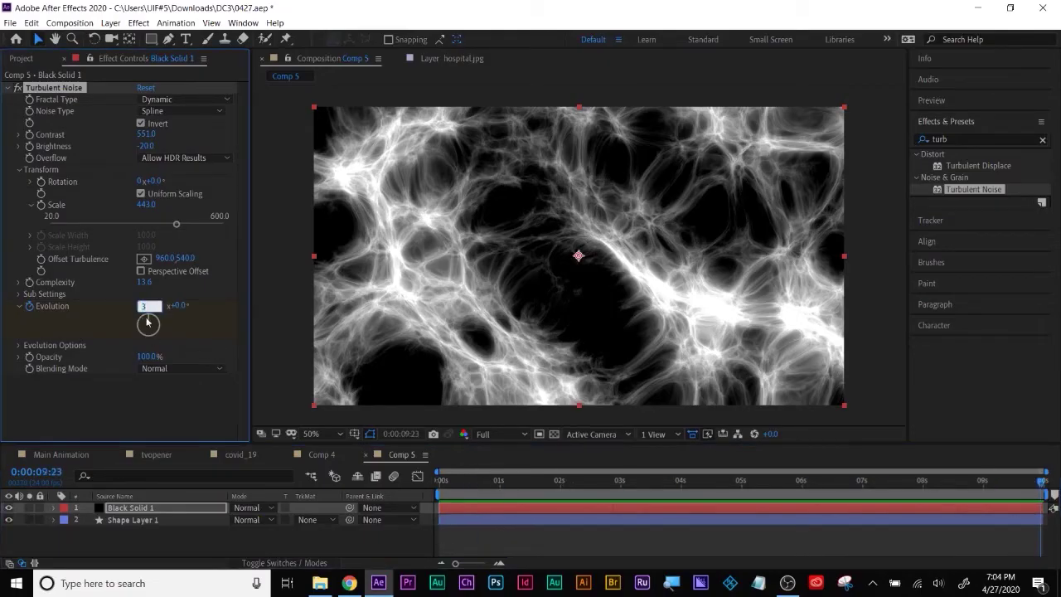
key("Return")
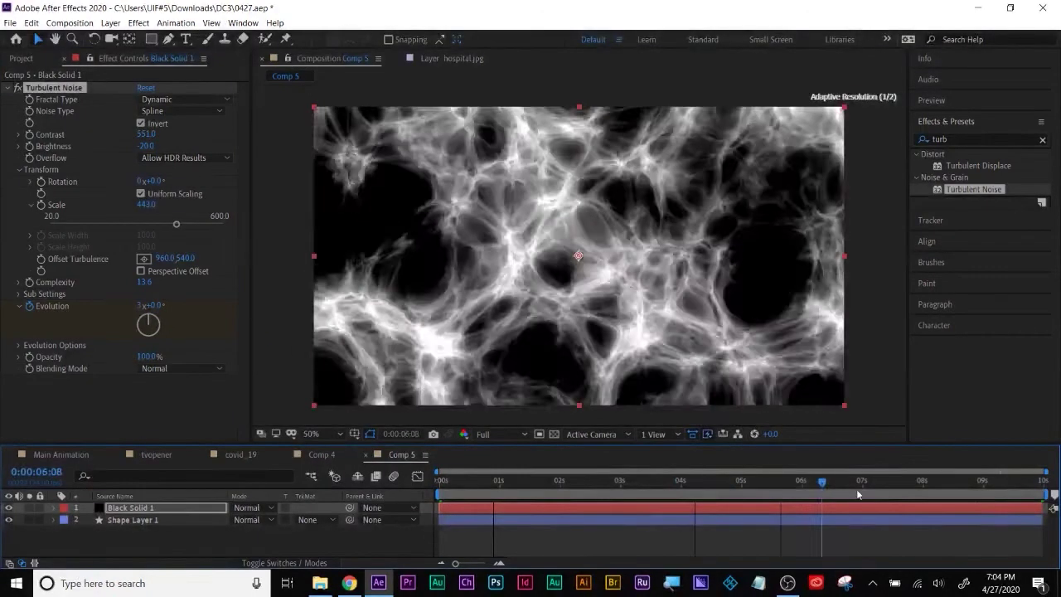
Step: Copy the Turbulent Noise layer Black Solid 1 from Comp 5 and paste it above Pre-comp 1 Comp 1 in Comp 4
left_click(322, 455)
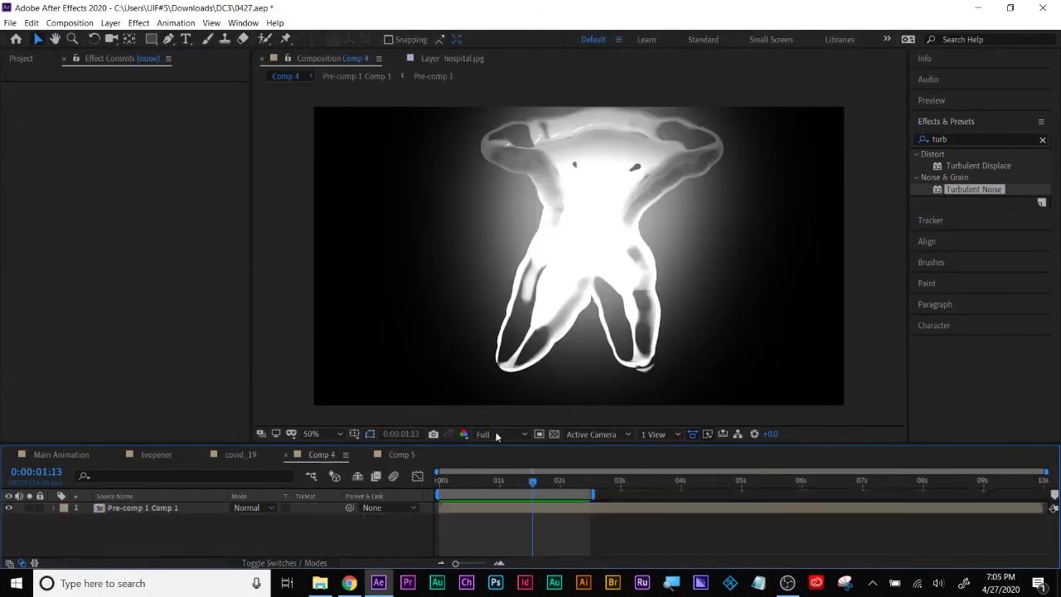
left_click(500, 507)
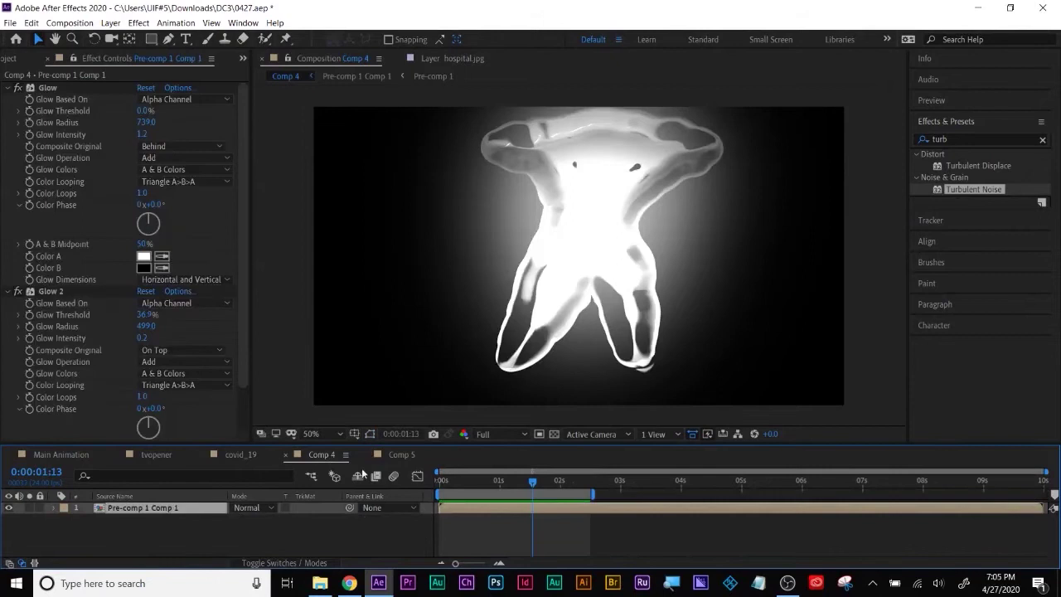
left_click(401, 455)
left_click(121, 510)
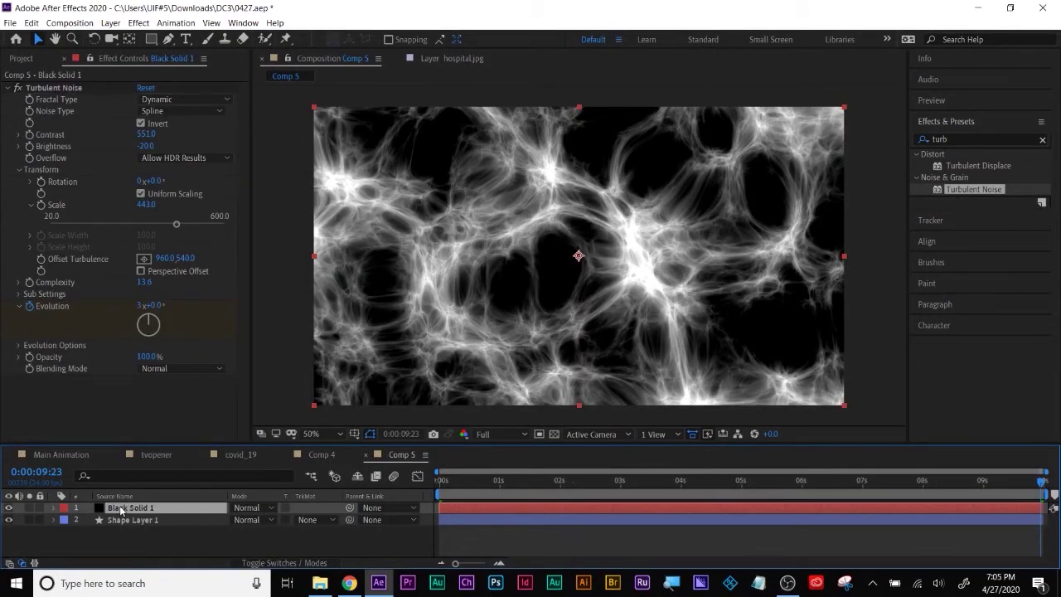
left_click(337, 459)
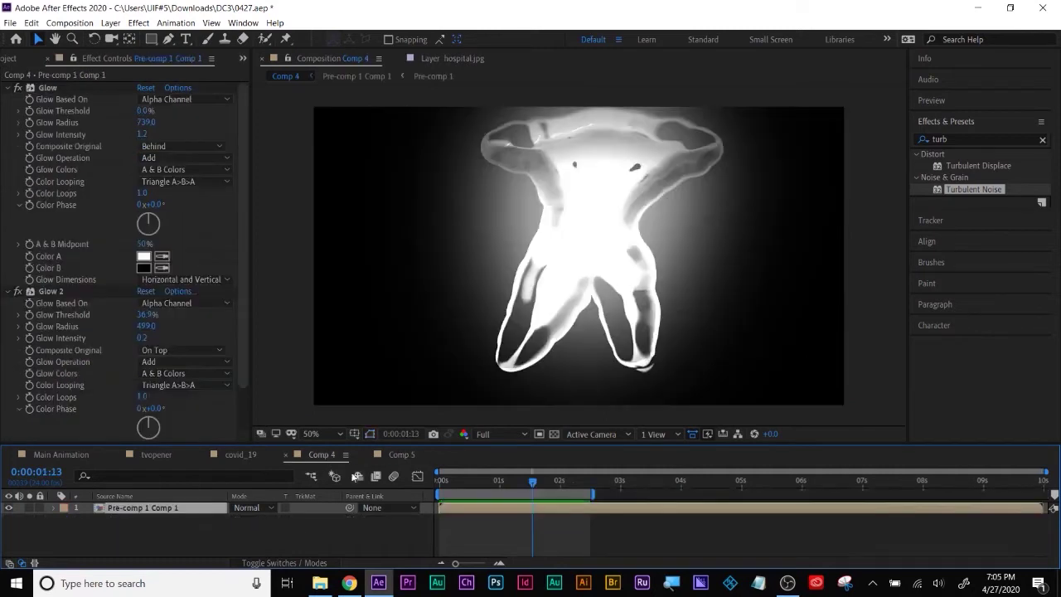
key("ctrl+v")
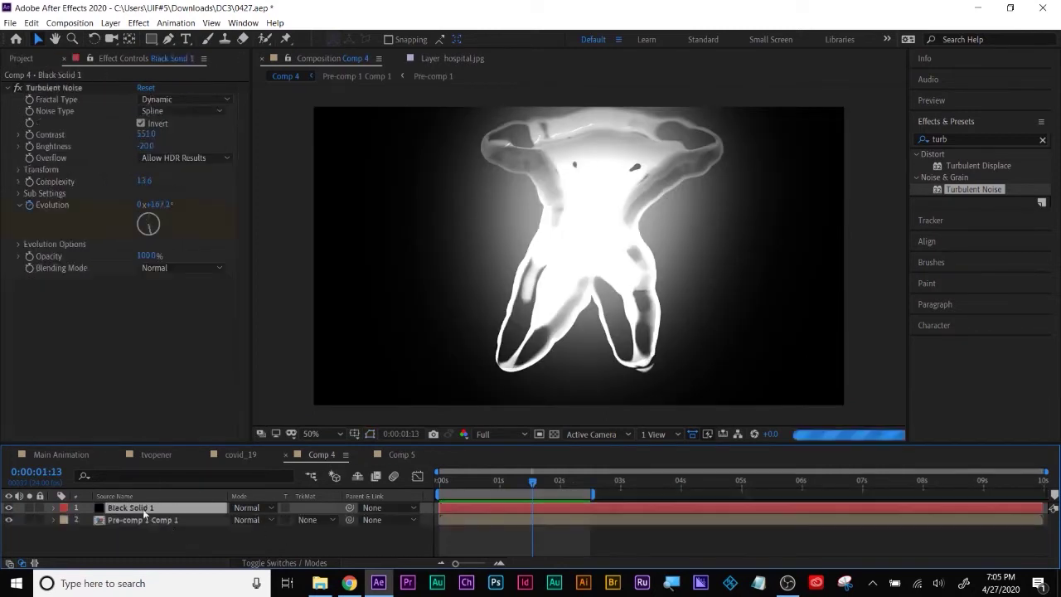
Step: Pre-compose Black Solid 1 in Comp 4 as "map", moving all attributes into the new composition
right_click(138, 508)
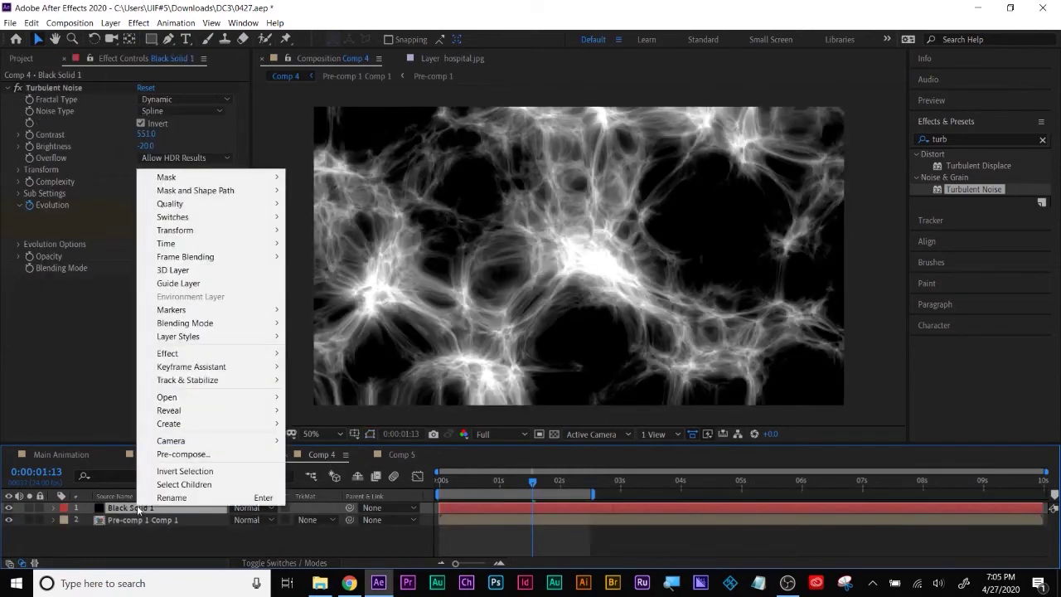
left_click(182, 454)
type("map")
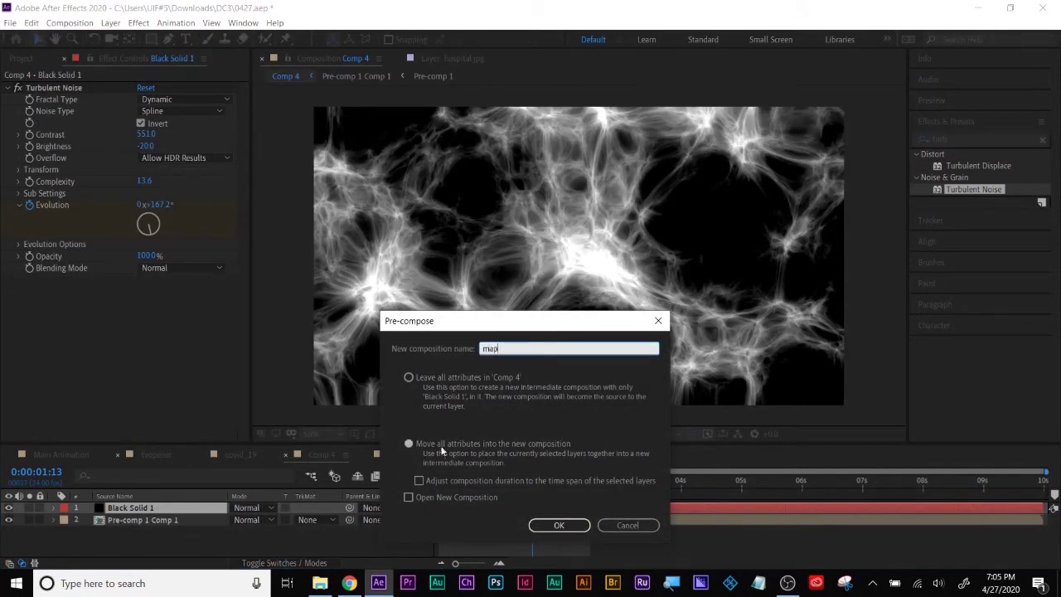
left_click(442, 450)
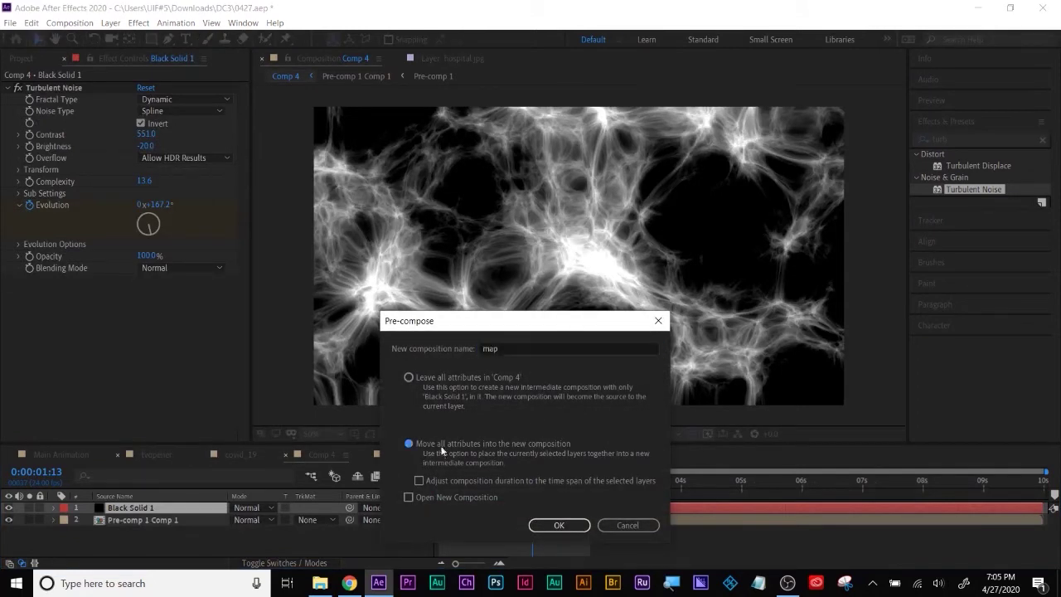
left_click(558, 525)
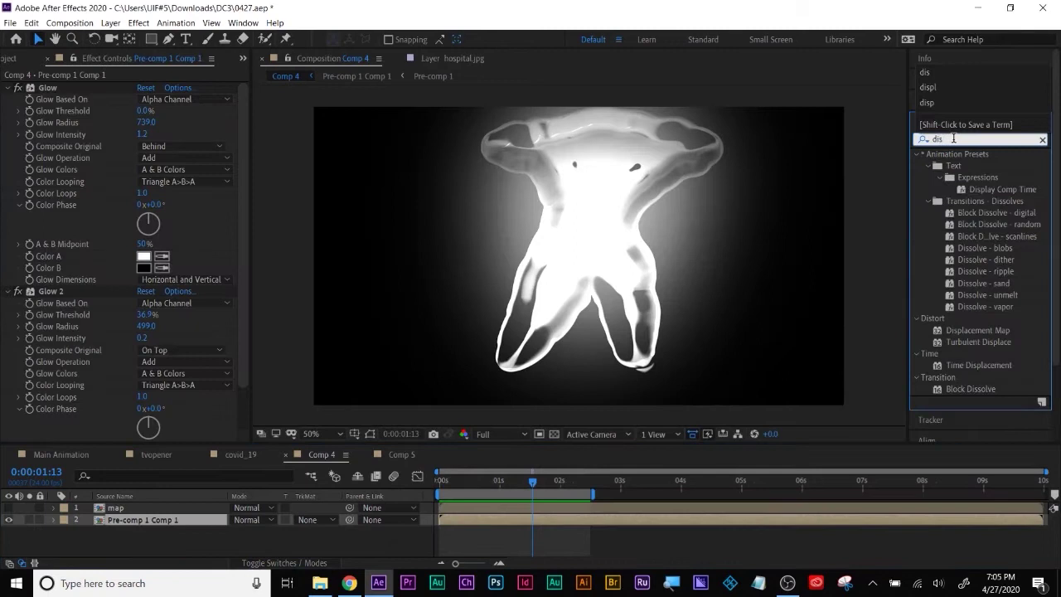
Step: Search the effects for "displ" and add Displacement Map to Pre-comp 1 Comp 1
type("pl")
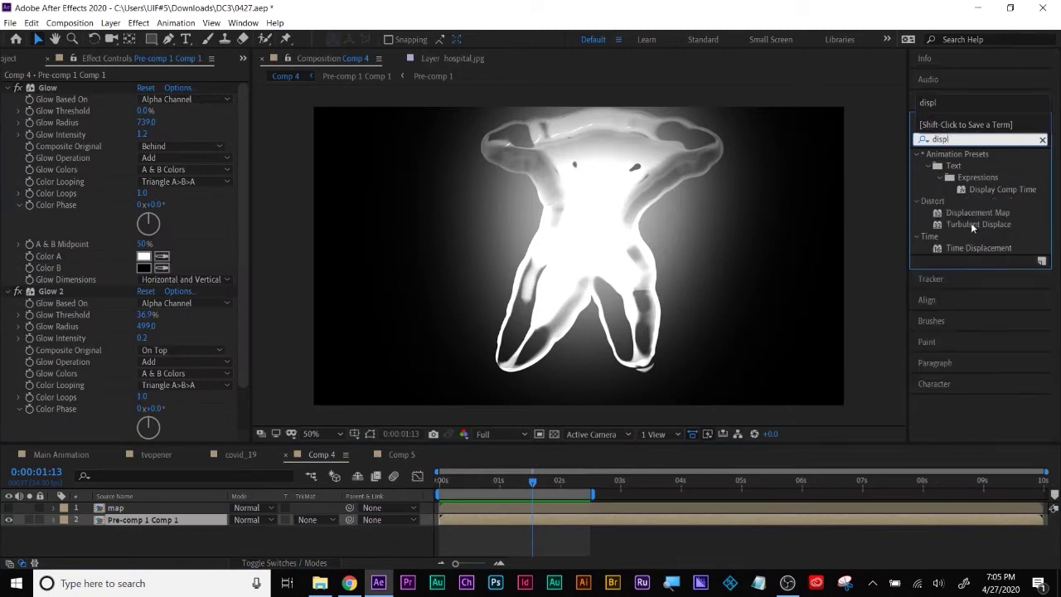
left_click_drag(978, 212, 562, 519)
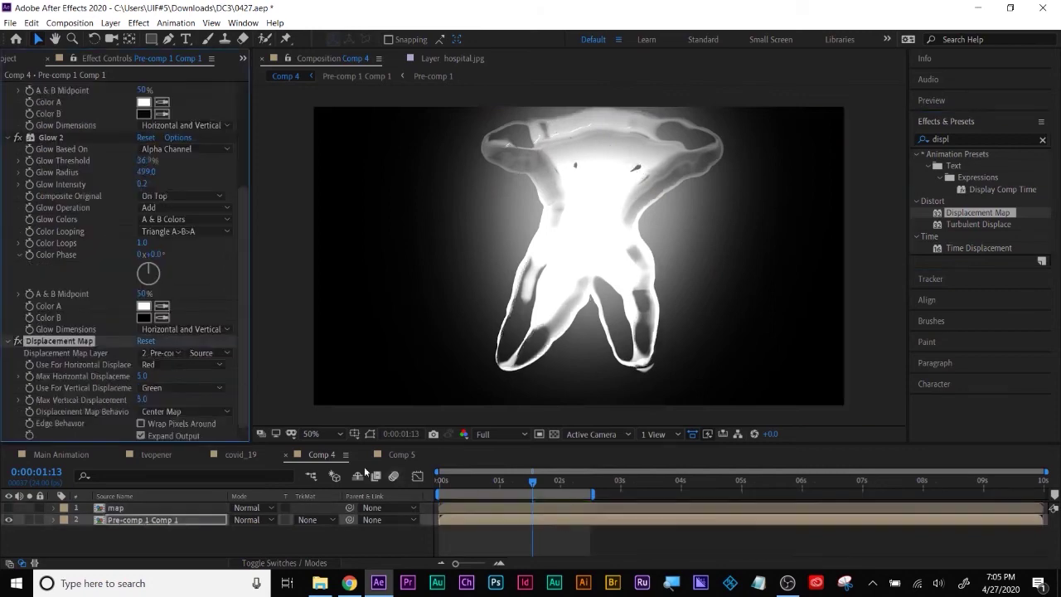
Step: Set the Displacement Map's map layer to map
scroll(30, 190, "up", 5)
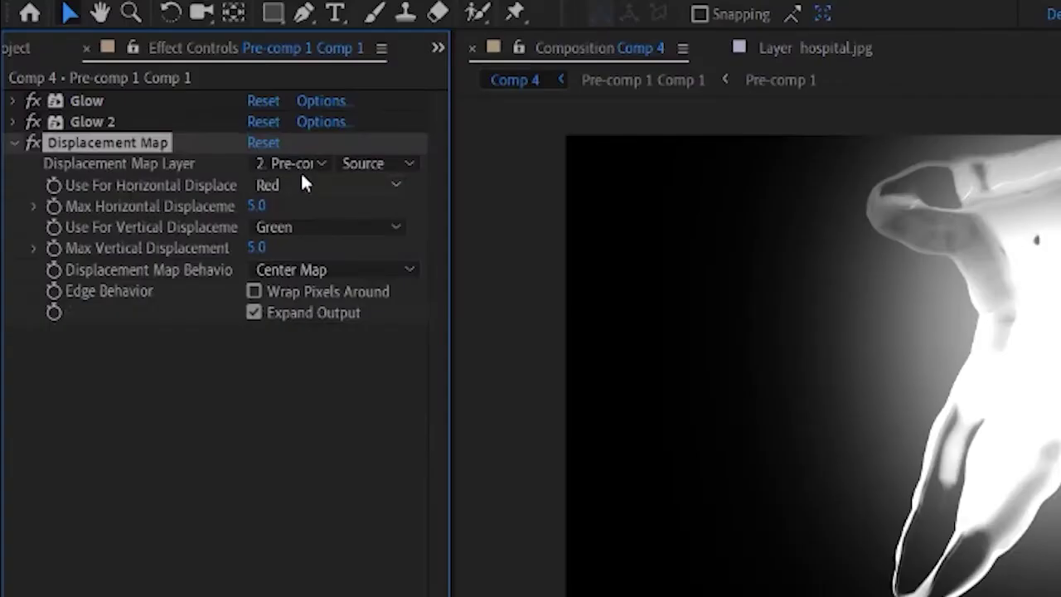
left_click(160, 125)
left_click(290, 222)
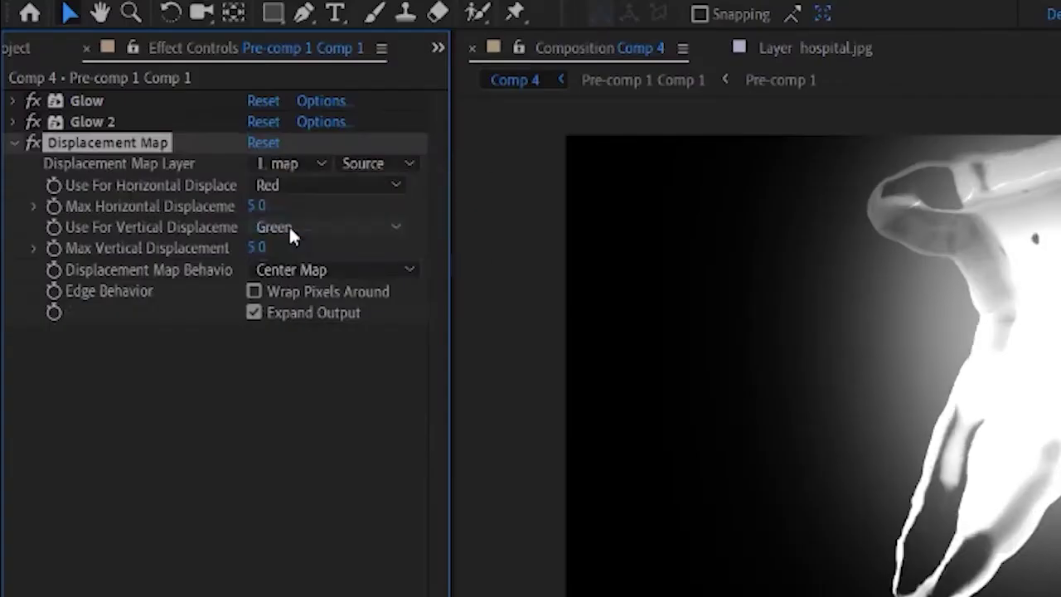
Step: Try Alpha as the horizontal displacement channel and return it to Red
left_click(328, 186)
left_click(310, 312)
left_click(181, 134)
left_click(161, 147)
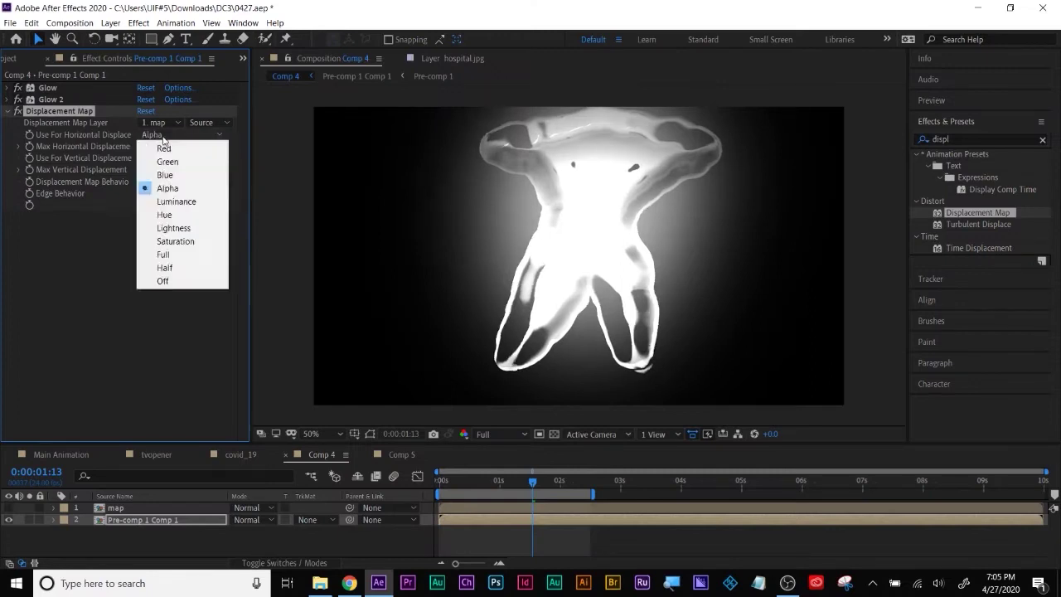
Step: Set the Displacement Map's maximum horizontal displacement to 17 and vertical to 23, and preview the motion
left_click_drag(142, 146, 158, 177)
key("space")
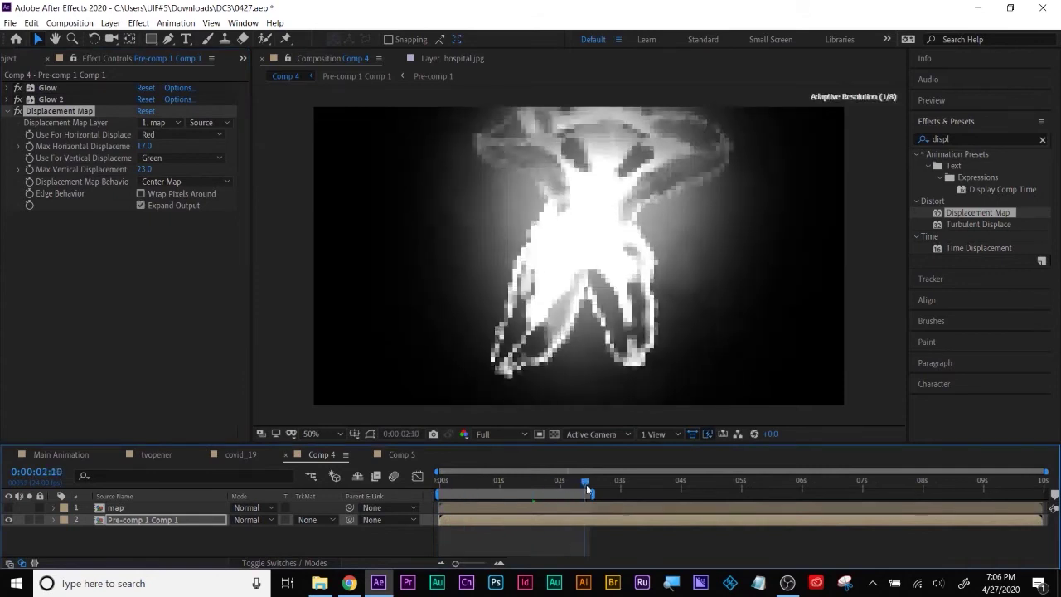
key("space")
Step: Have the Displacement Map read the map layer with its Effects & Masks
left_click(210, 123)
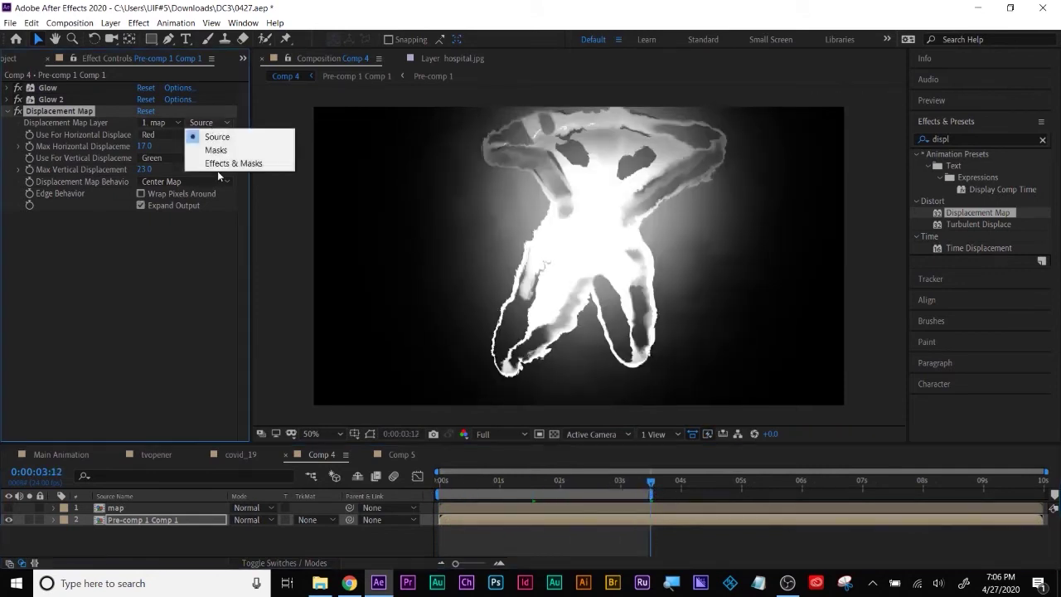
left_click(222, 175)
left_click(208, 121)
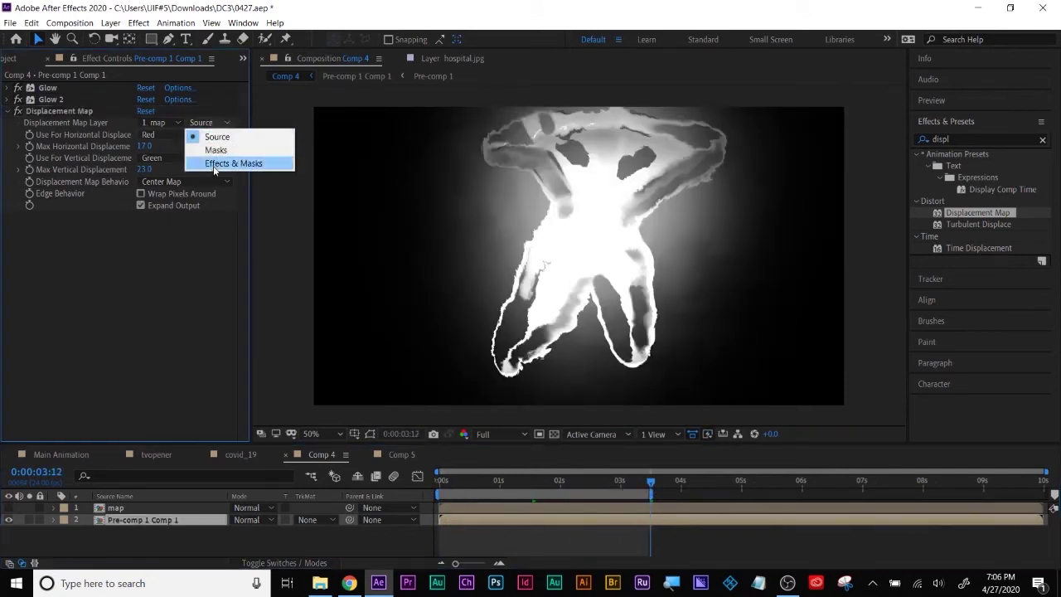
left_click(214, 165)
Step: Set maximum displacement to 56 horizontally and 71 vertically with Wrap Pixels Around enabled, and preview Comp 4 from the start
left_click(560, 486)
left_click_drag(144, 146, 184, 170)
left_click(501, 484)
left_click(141, 193)
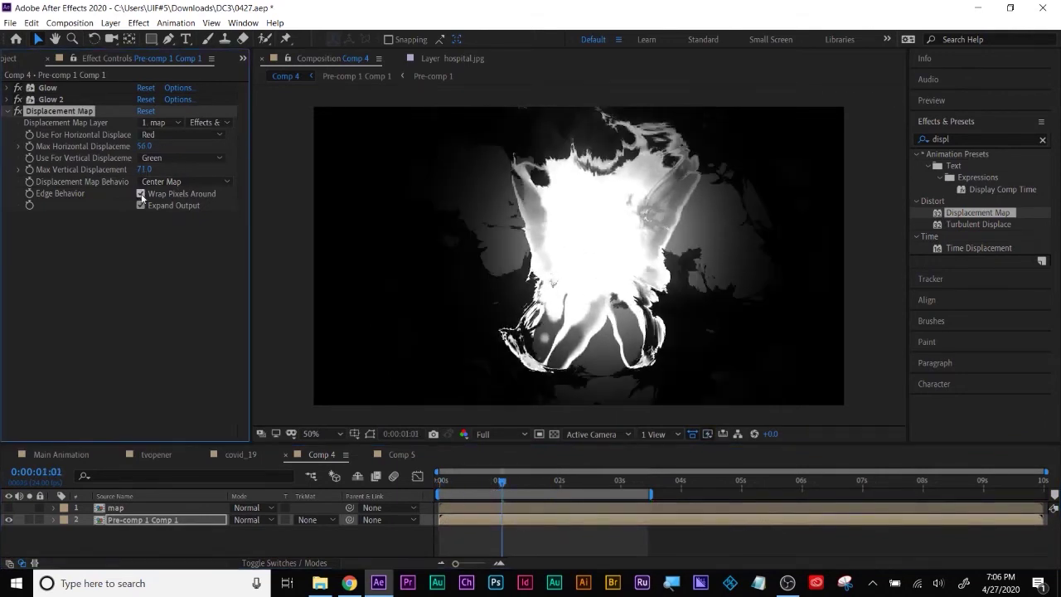
left_click(443, 483)
key("space")
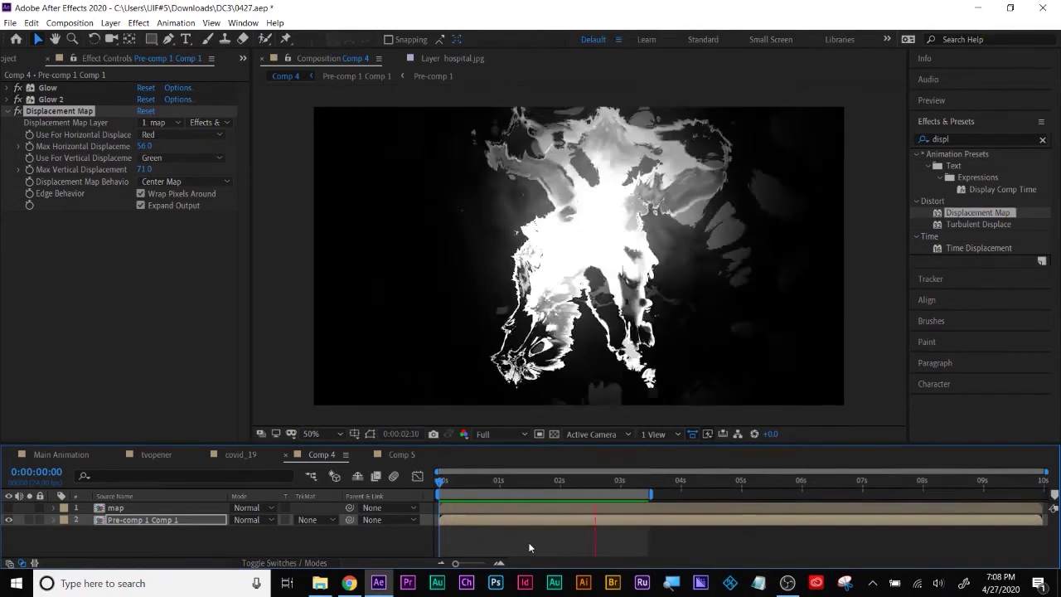
Step: Search the effects for "colora" and add Colorama to Pre-comp 1 Comp 1
left_click(979, 139)
type("colora")
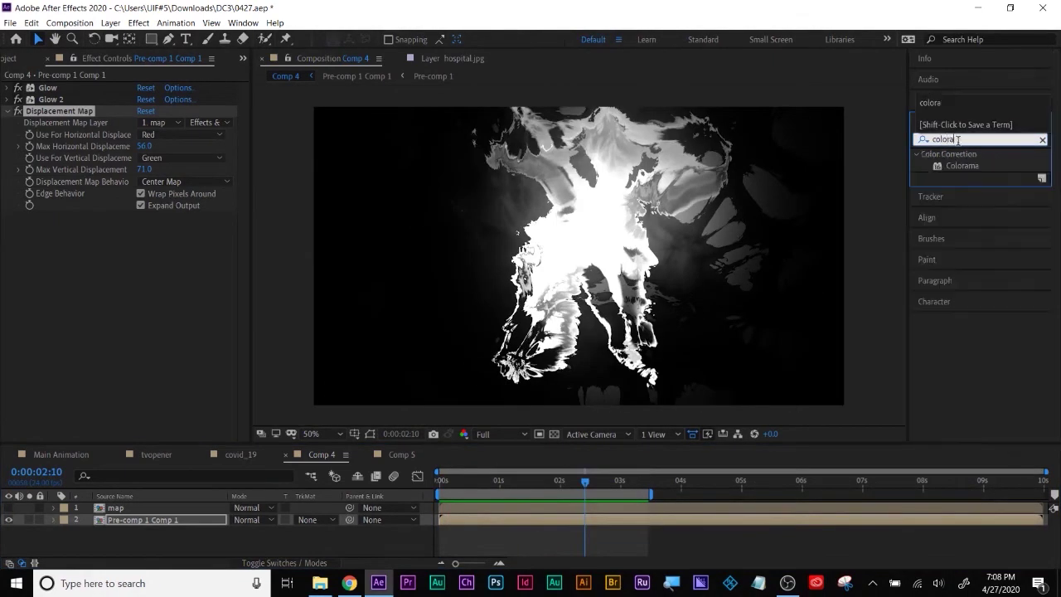
left_click_drag(962, 166, 595, 520)
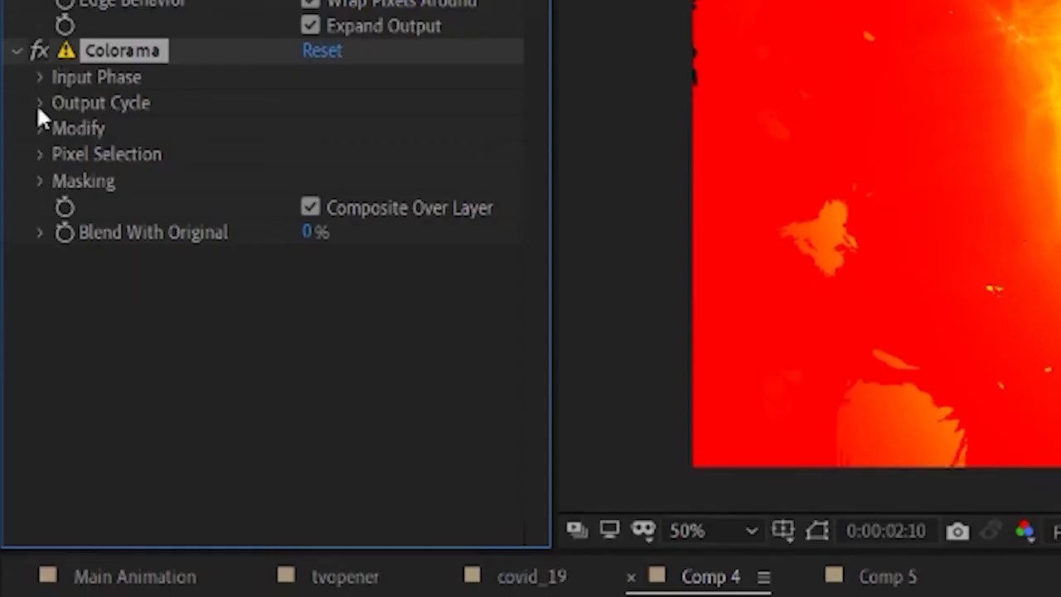
Step: Set Colorama's output cycle to the Fire And Smoke preset palette
left_click(18, 239)
left_click(151, 251)
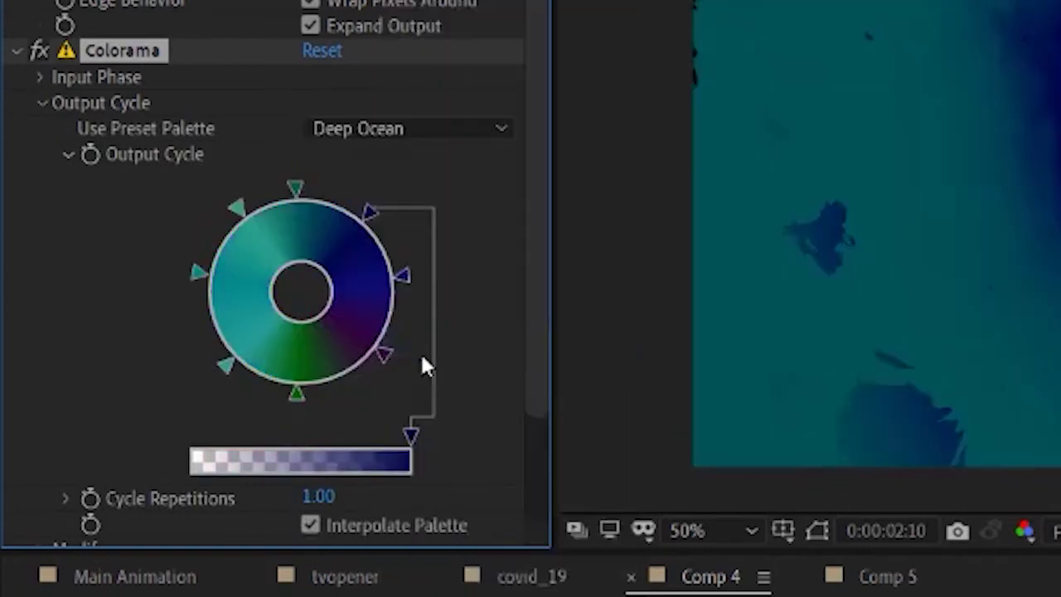
left_click(400, 129)
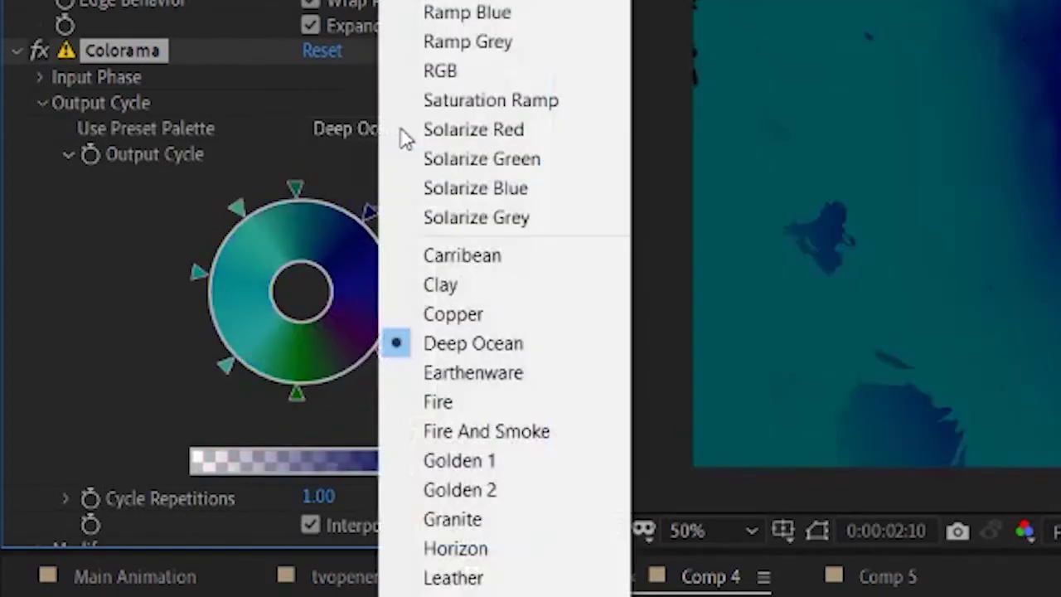
left_click(474, 433)
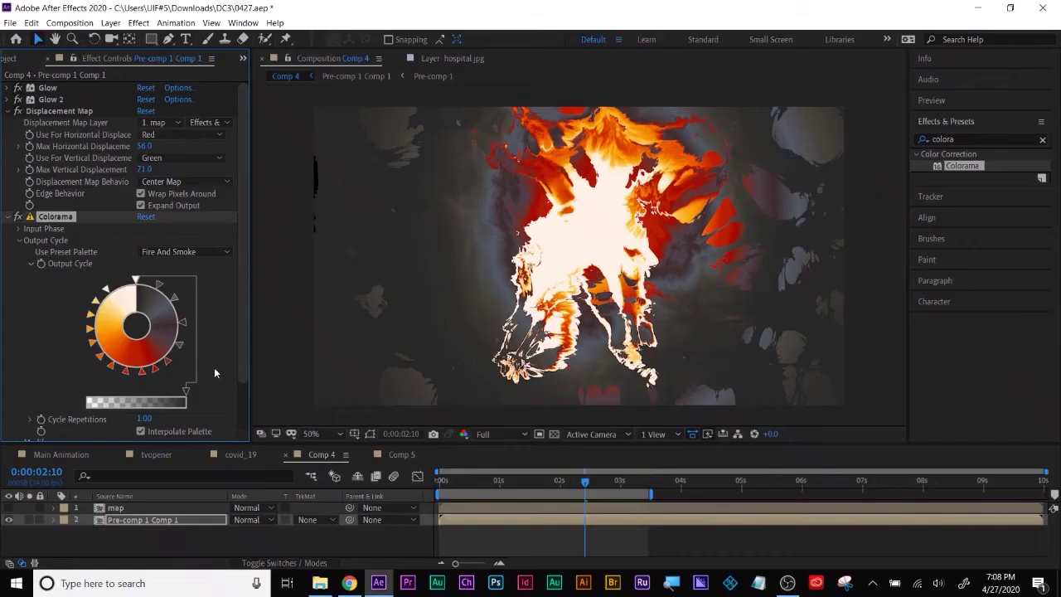
Step: Set Colorama's Blend With Original to 30% and preview the composition from the first frame
scroll(214, 369, "down", 2)
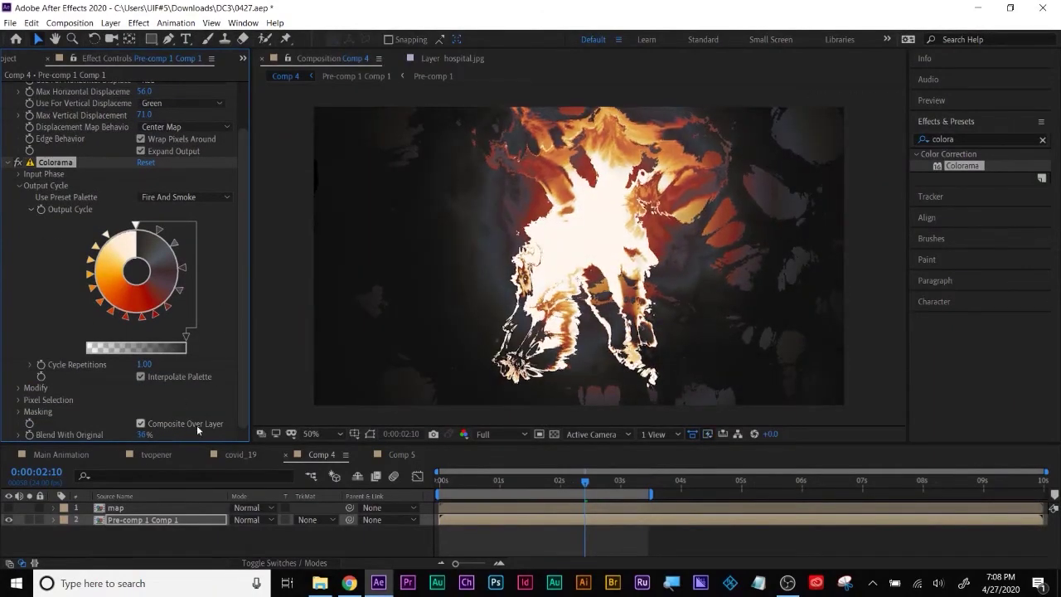
scroll(197, 425, "up", 2)
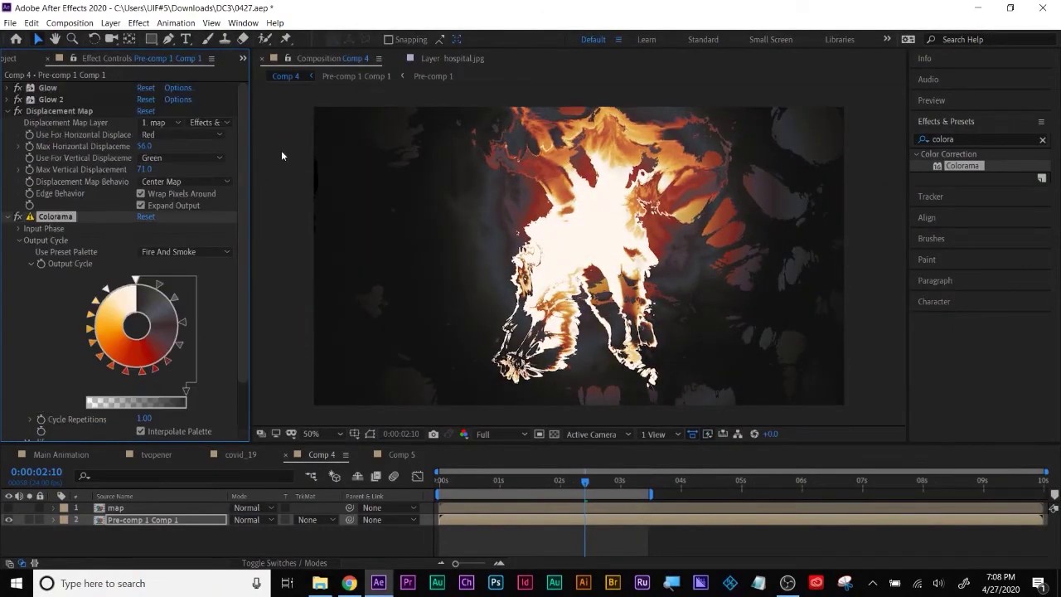
key("Home")
Step: Search the effects for "blur"
double_click(949, 139)
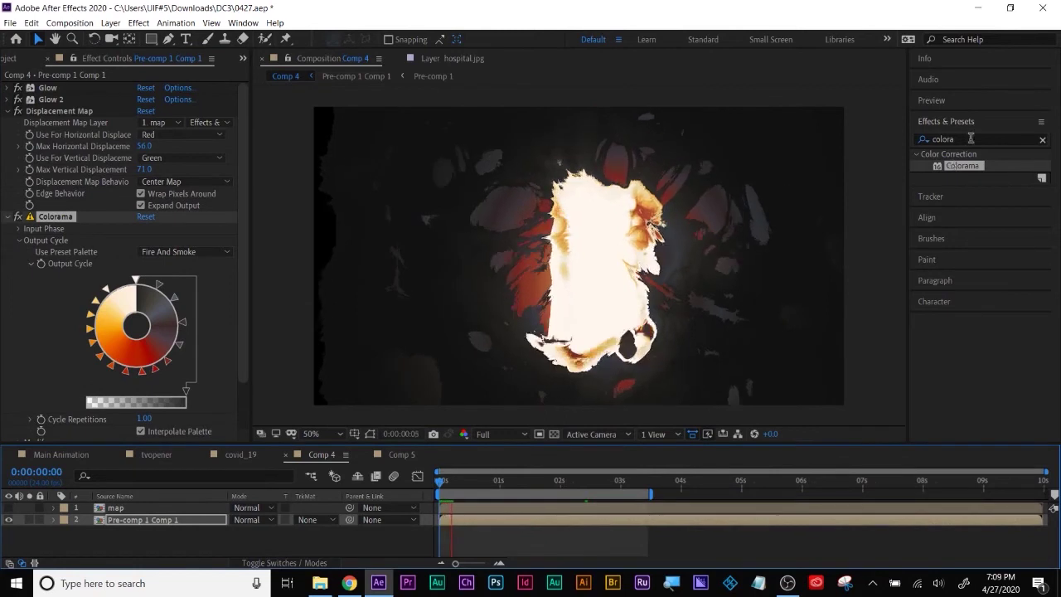
type("b")
left_click(927, 40)
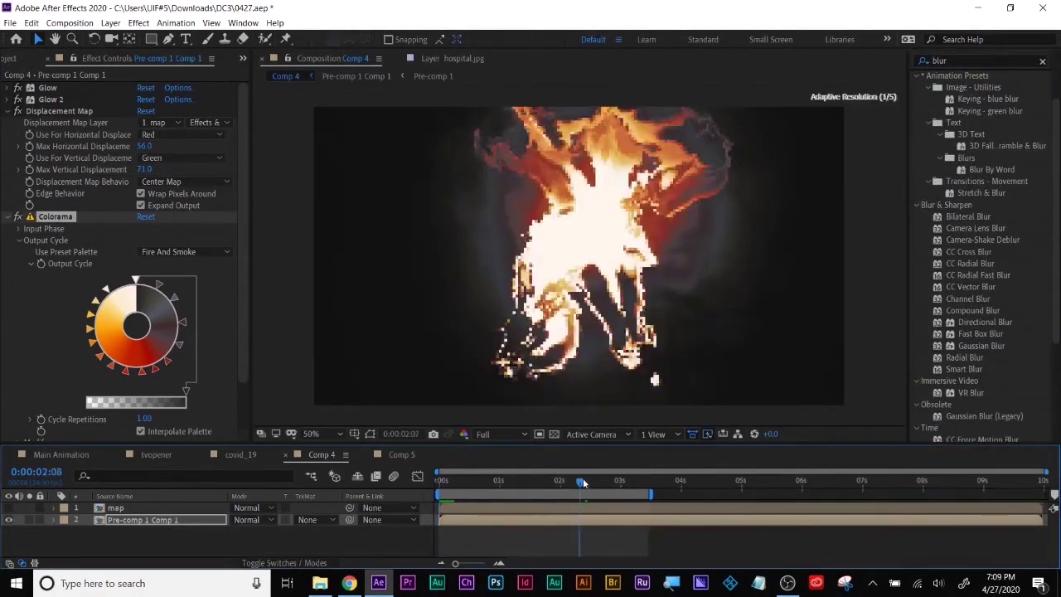
Step: Collapse the Colorama and Displacement Map settings and move Colorama between Glow and Glow 2 in the effect order
left_click(8, 218)
left_click(8, 112)
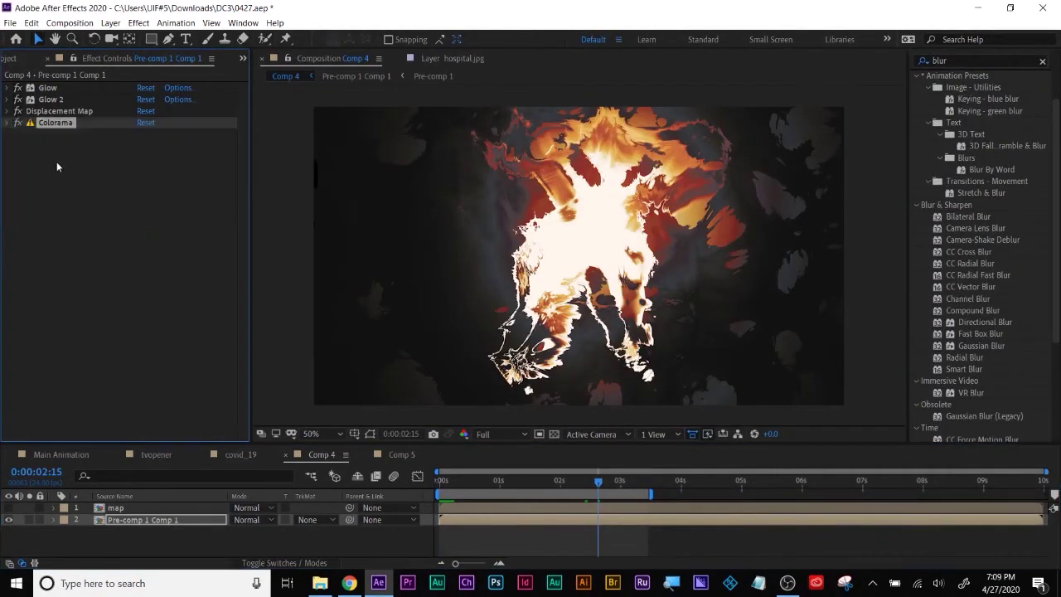
left_click_drag(45, 125, 41, 87)
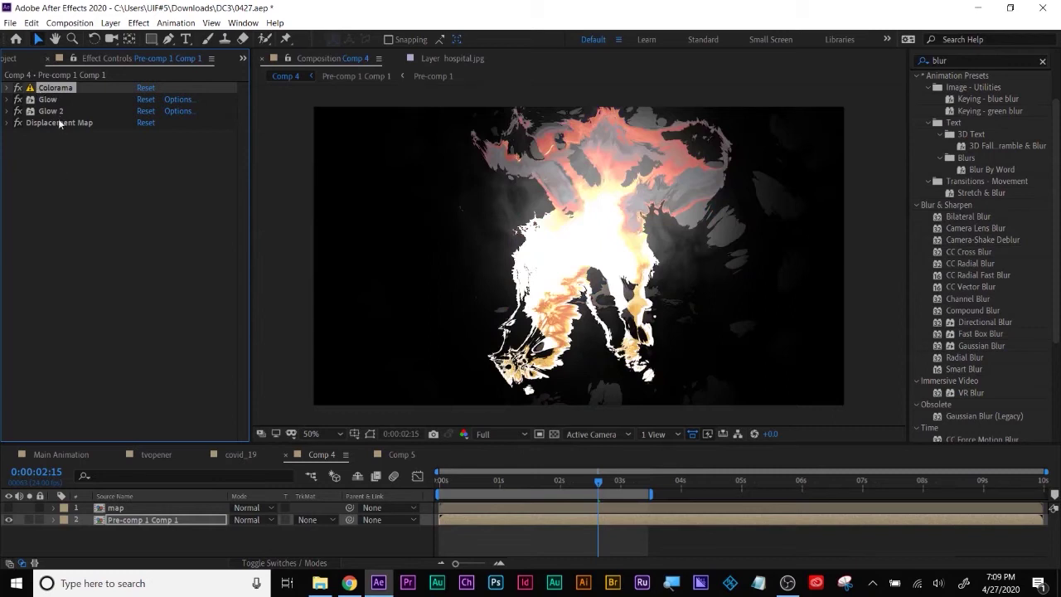
mouse_move(51, 91)
left_mouse_down()
mouse_move(54, 135)
mouse_move(56, 87)
mouse_move(60, 122)
mouse_move(56, 103)
left_mouse_up()
left_click(54, 93)
Step: Add CC Vector Blur to Pre-comp 1 Comp 1 with the Natural type and map as its vector map
left_click_drag(970, 286, 634, 517)
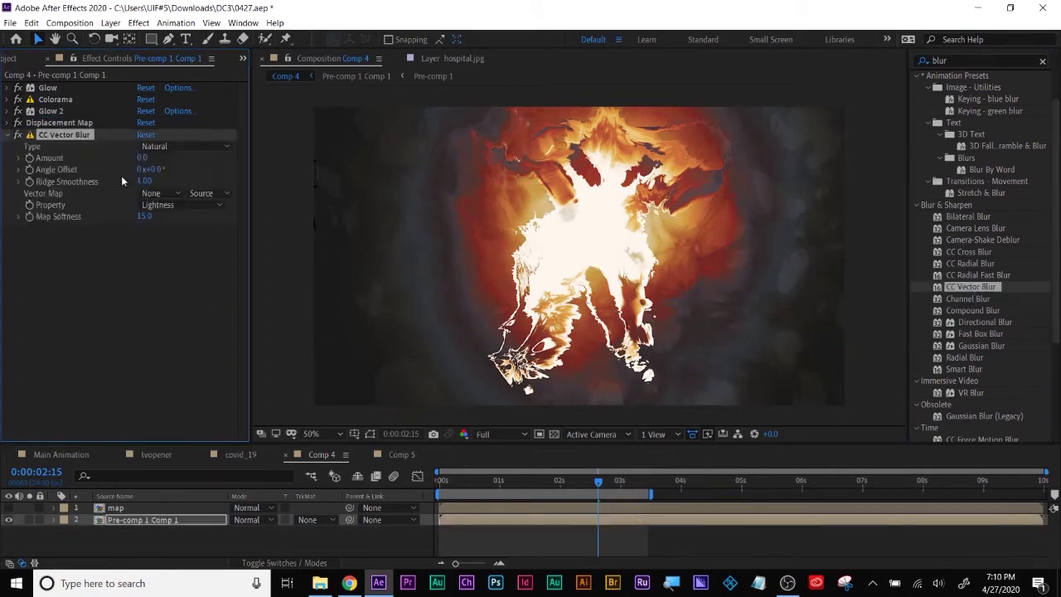
left_click(188, 146)
left_click(189, 150)
left_click(54, 323)
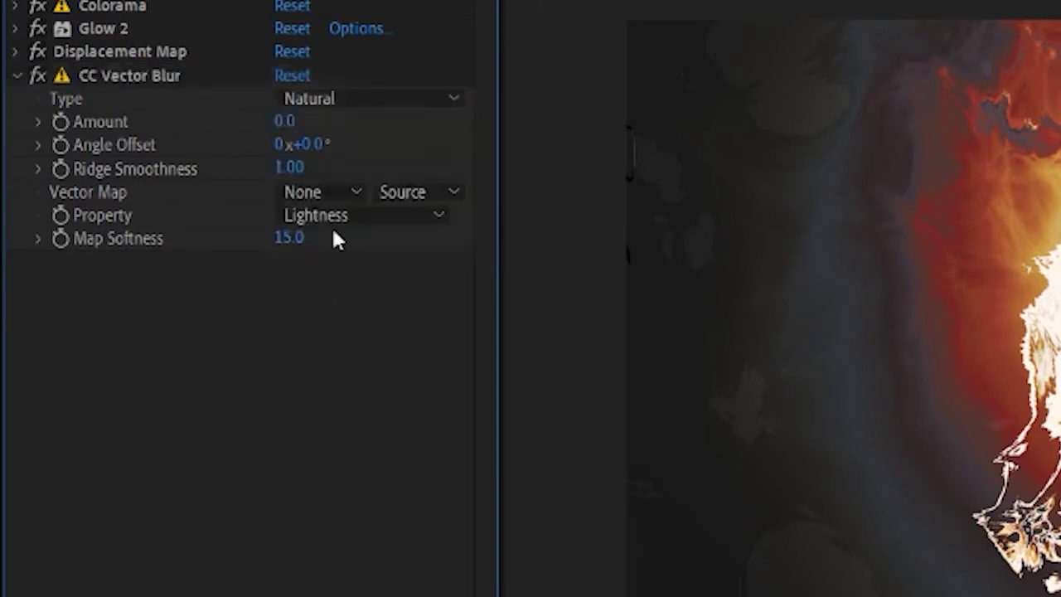
left_click(328, 192)
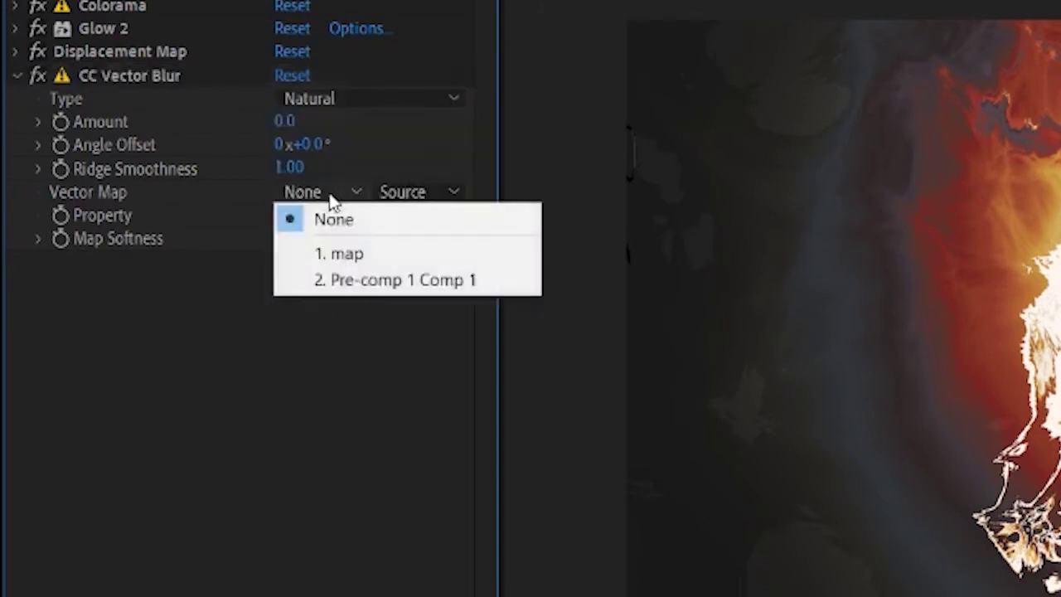
left_click(344, 254)
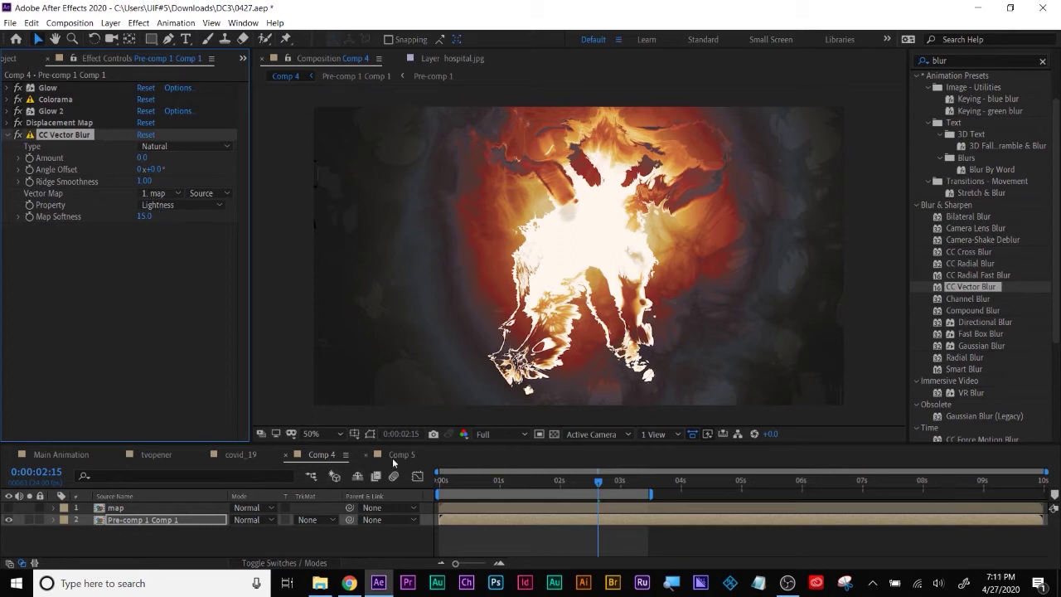
Step: Examine the noise in the map composition and in Comp 5, and return to Comp 4
double_click(113, 507)
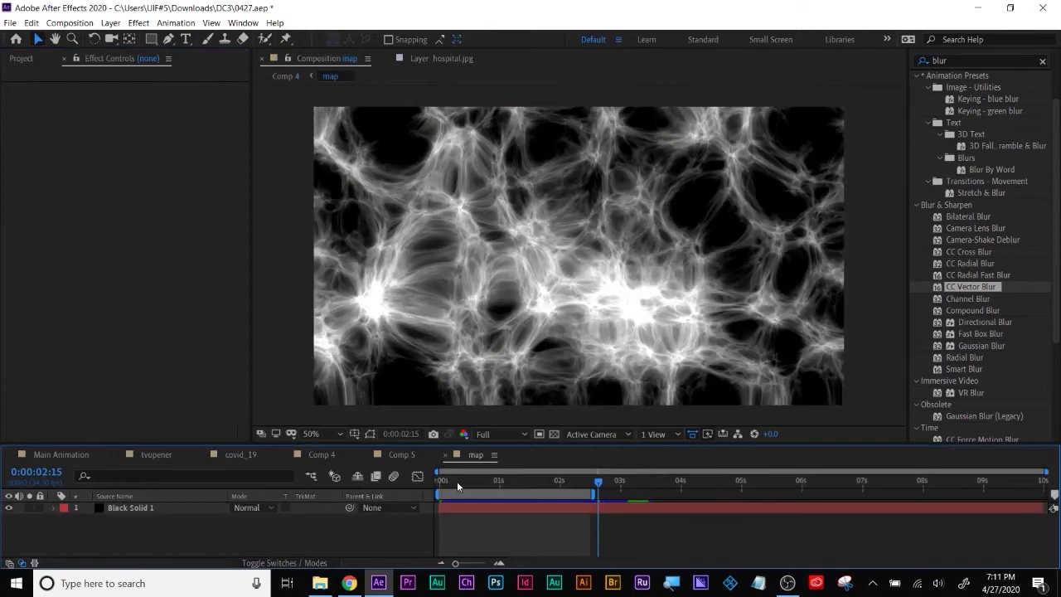
left_click(402, 456)
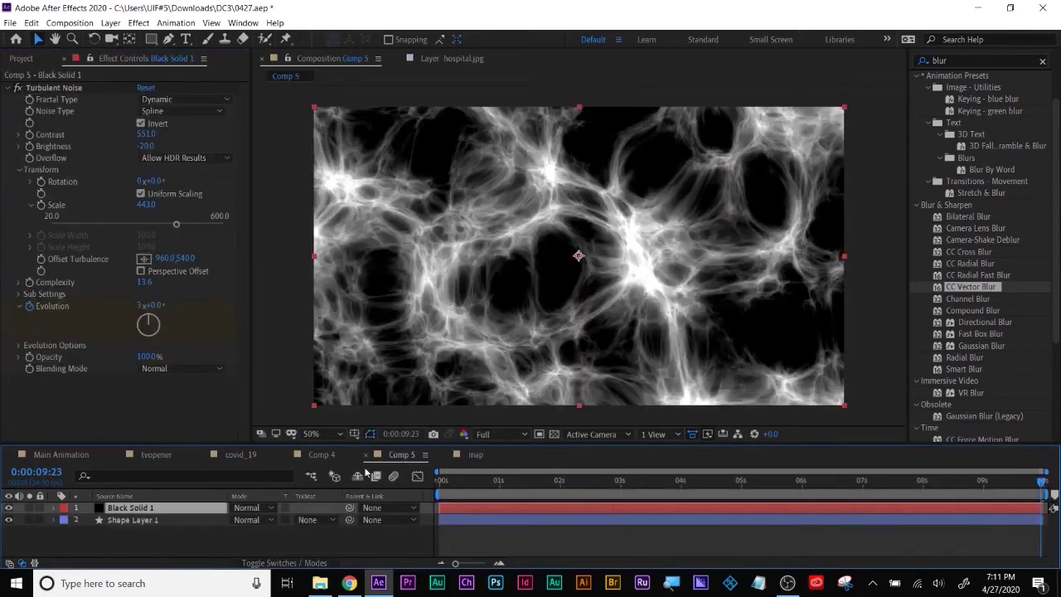
left_click(324, 455)
Step: Set CC Vector Blur's Map Softness to 83.8, Ridge Smoothness to 6.30 and Amount to 176
left_click_drag(144, 216, 364, 267)
left_click_drag(143, 182, 187, 181)
left_click_drag(142, 157, 253, 149)
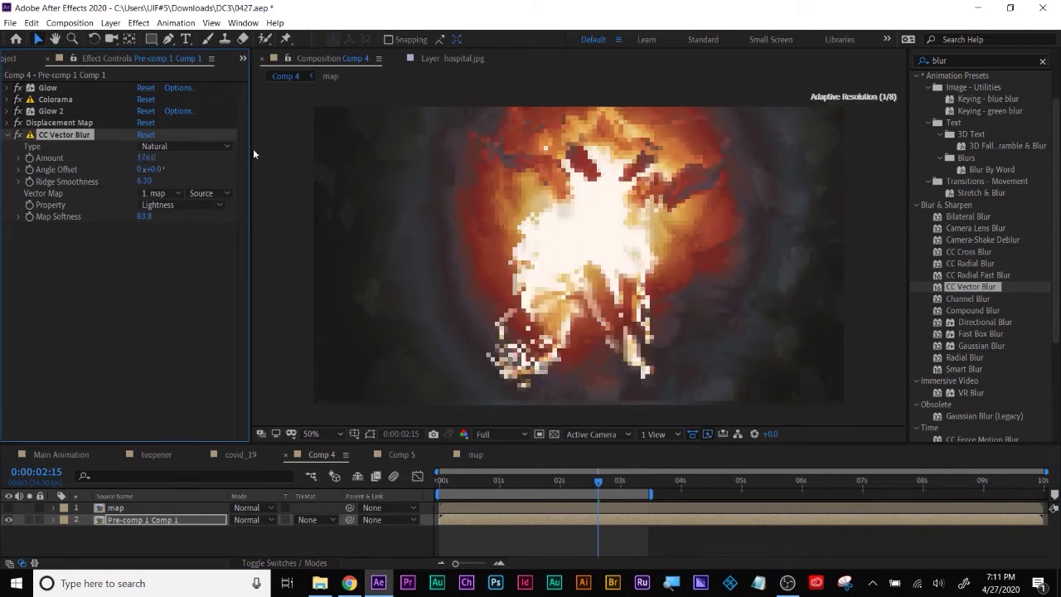
Step: Set CC Vector Blur's Amount to 84, Map Softness to 245.7 and Ridge Smoothness to 64.20
left_click_drag(54, 164, 16, 140)
left_click_drag(144, 181, 142, 306)
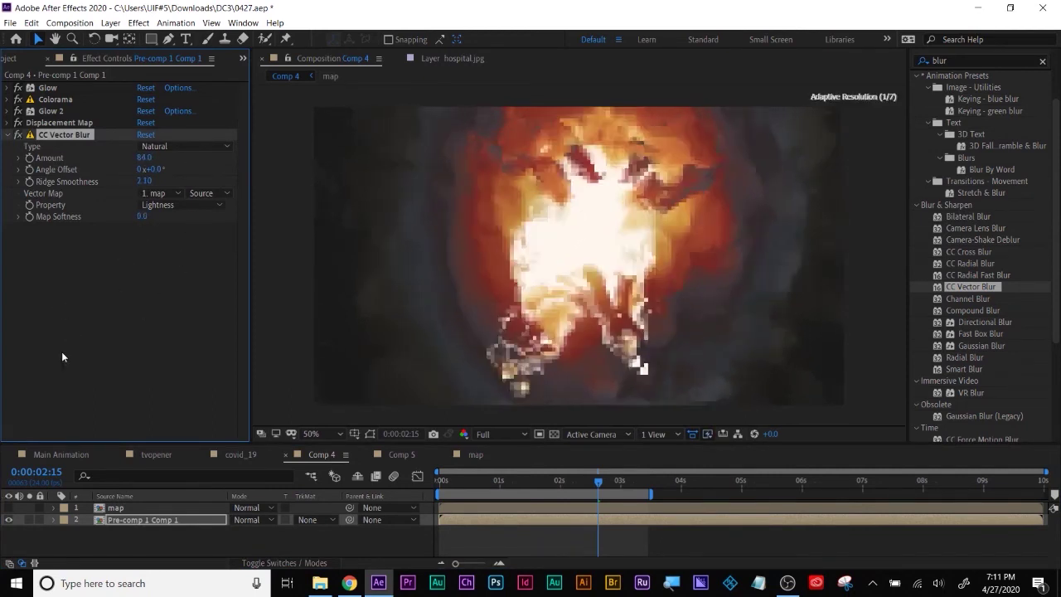
left_click_drag(144, 216, 218, 187)
left_click_drag(144, 181, 137, 321)
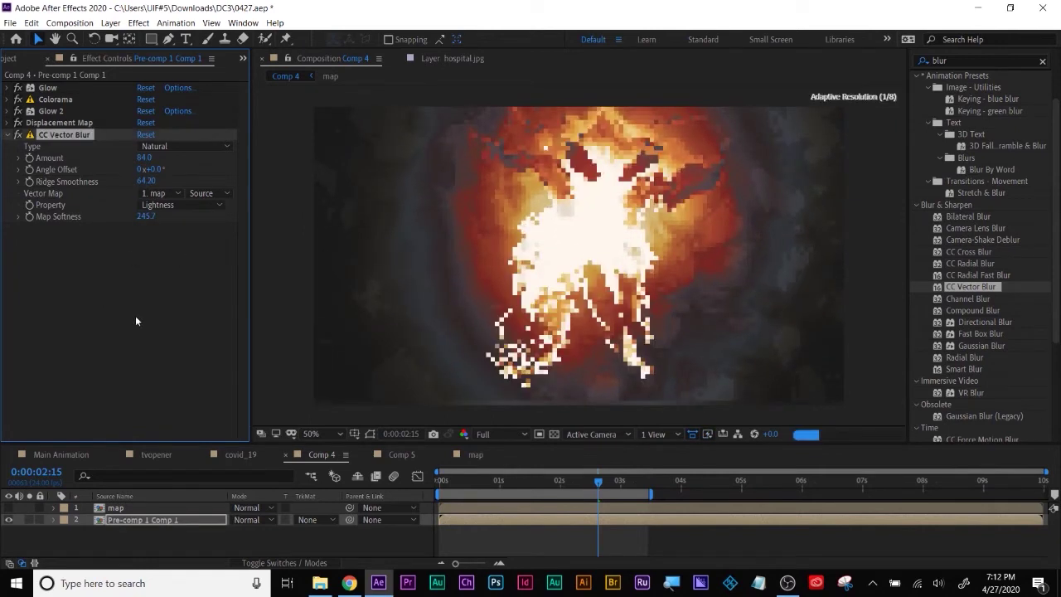
Step: Compare the figure with and without CC Vector Blur, setting Amount to 249, Ridge Smoothness to 44.20 and Map Softness to 74.3
left_click_drag(146, 181, 114, 266)
left_click(16, 134)
left_click_drag(147, 181, 203, 129)
left_click(15, 135)
left_click_drag(146, 215, 73, 363)
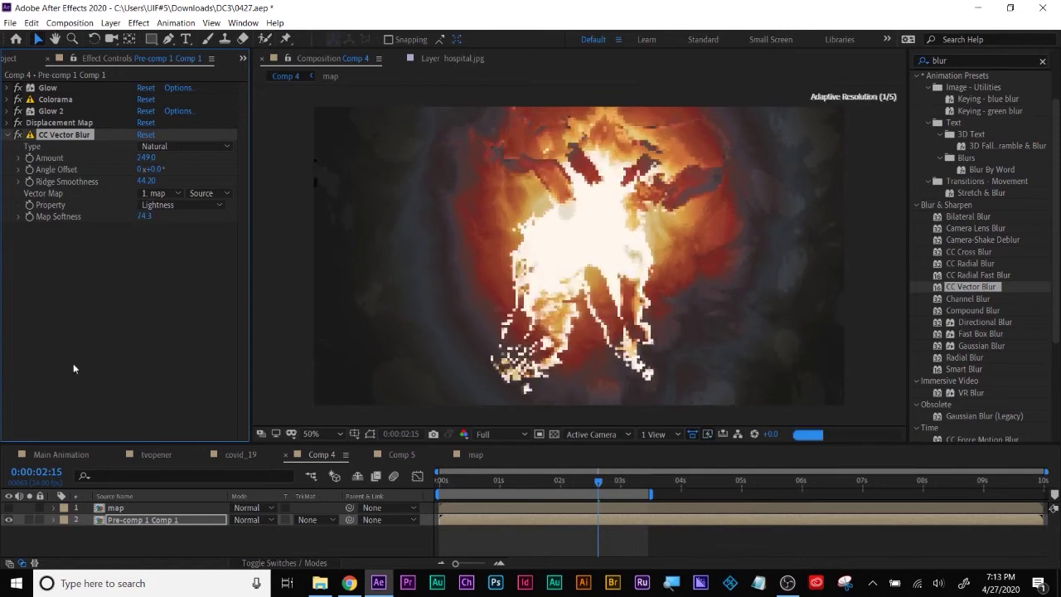
Step: Set CC Vector Blur's Type to Perpendicular, its Property to Luminance and its vector map source to Effects & Masks
left_click(169, 148)
left_click(172, 173)
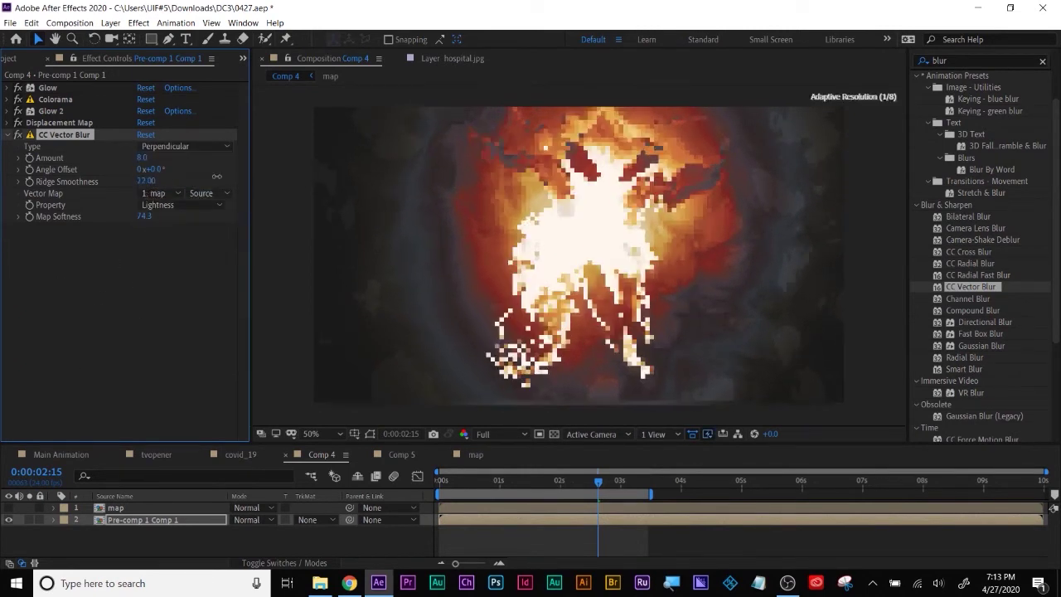
left_click(181, 205)
left_click(168, 258)
left_click(181, 205)
left_click(176, 271)
left_click(207, 194)
left_click(232, 233)
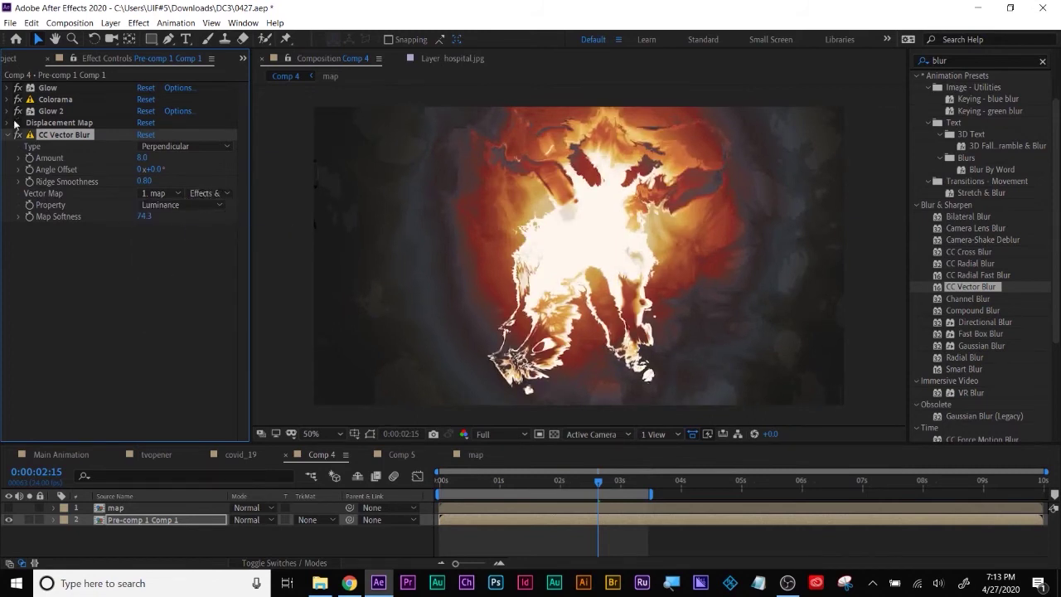
Step: Set CC Vector Blur's Amount to 58, Ridge Smoothness to 0.20 and Map Softness to 129.1, and preview the result
left_click_drag(141, 157, 199, 158)
left_click_drag(144, 181, 95, 218)
left_click_drag(17, 111, 17, 87)
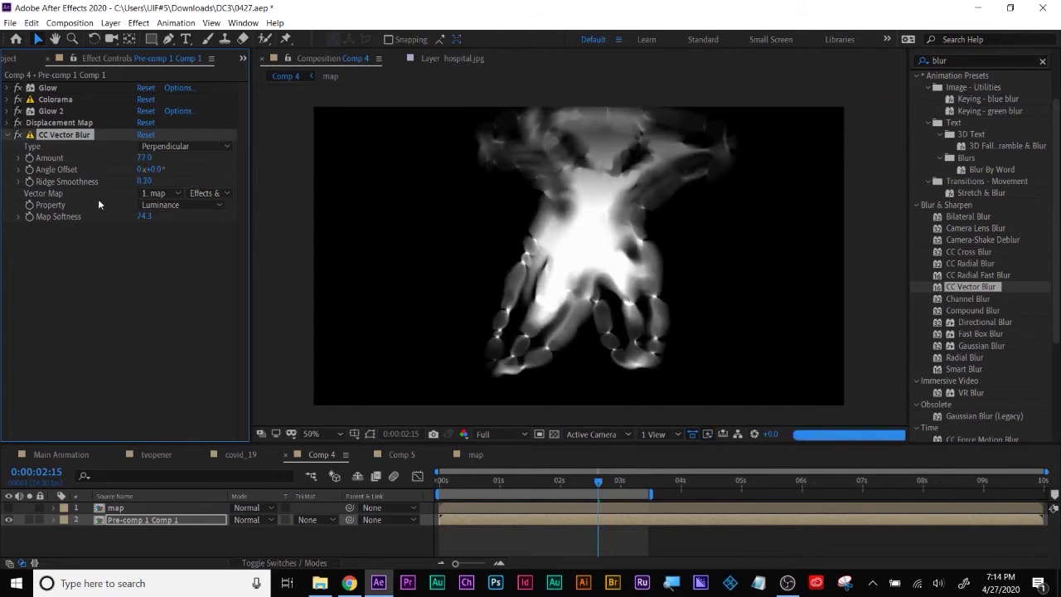
left_click_drag(58, 137, 71, 217)
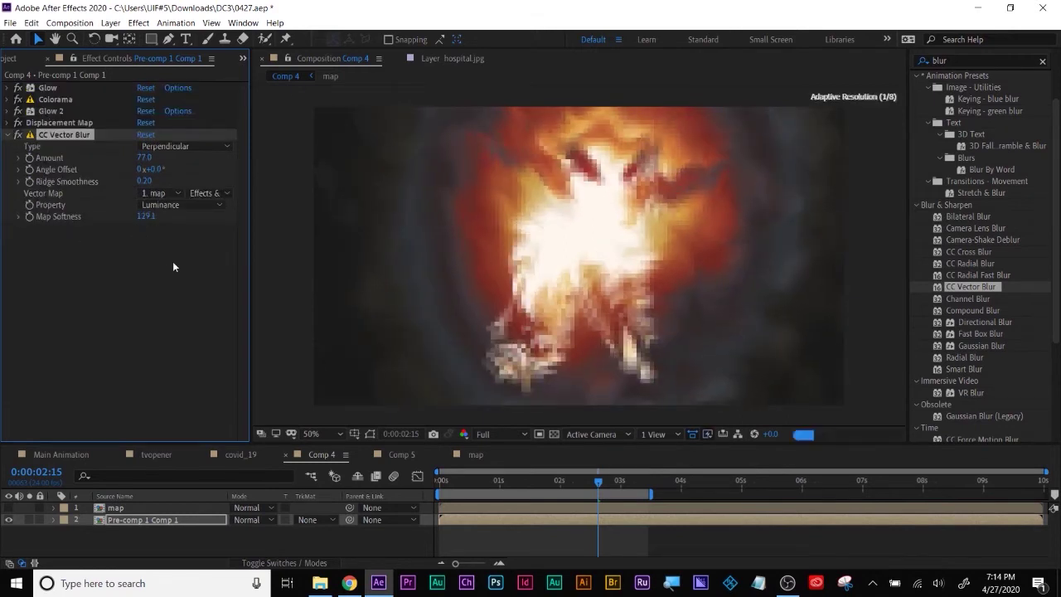
left_click_drag(145, 158, 124, 158)
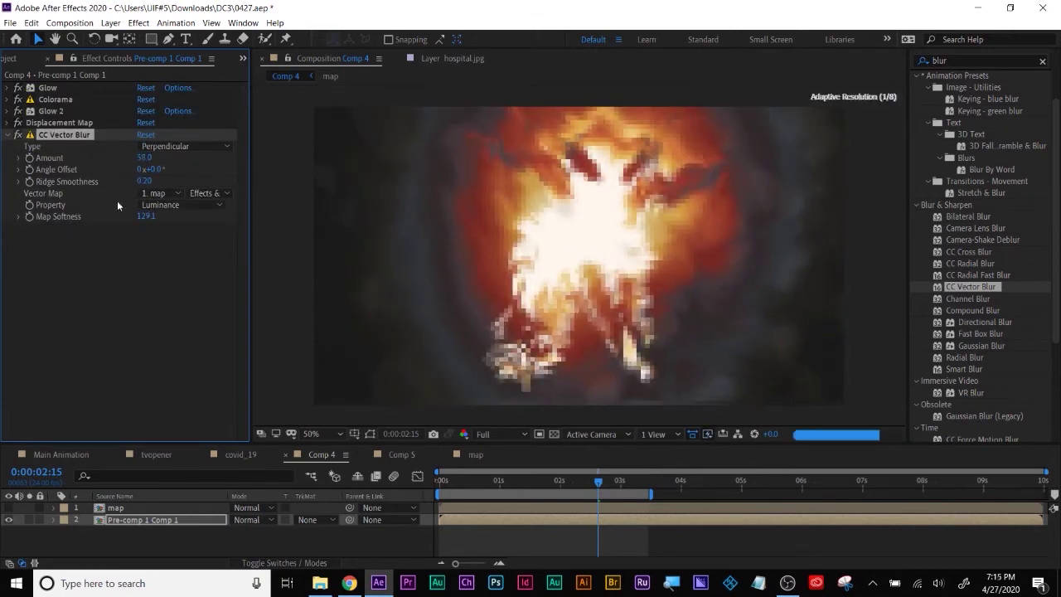
left_click_drag(530, 444, 533, 469)
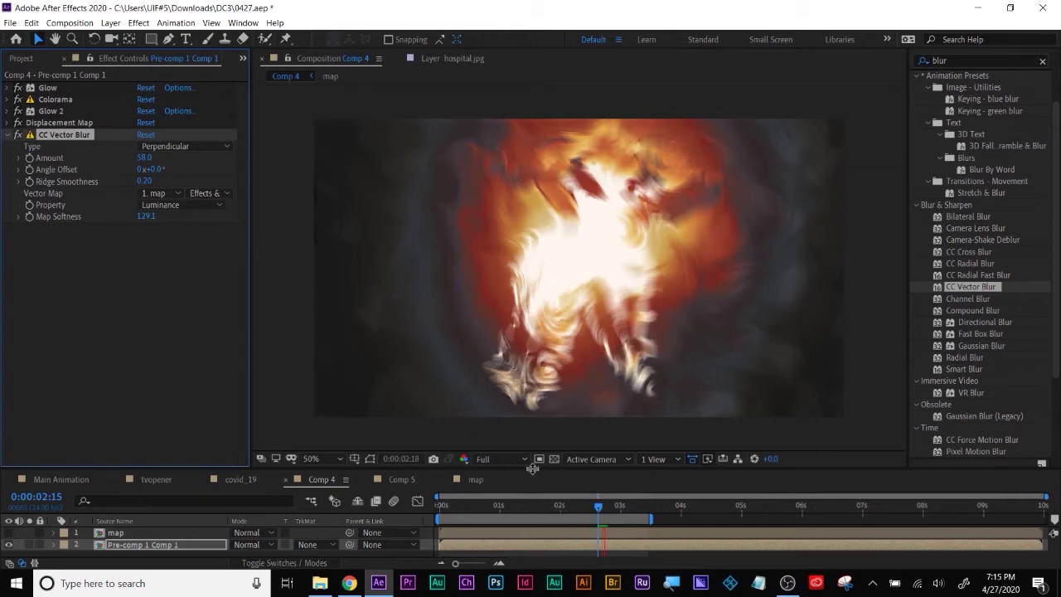
Step: Switch off CC Vector Blur to compare and delete it from Pre-comp 1 Comp 1
left_click(17, 135)
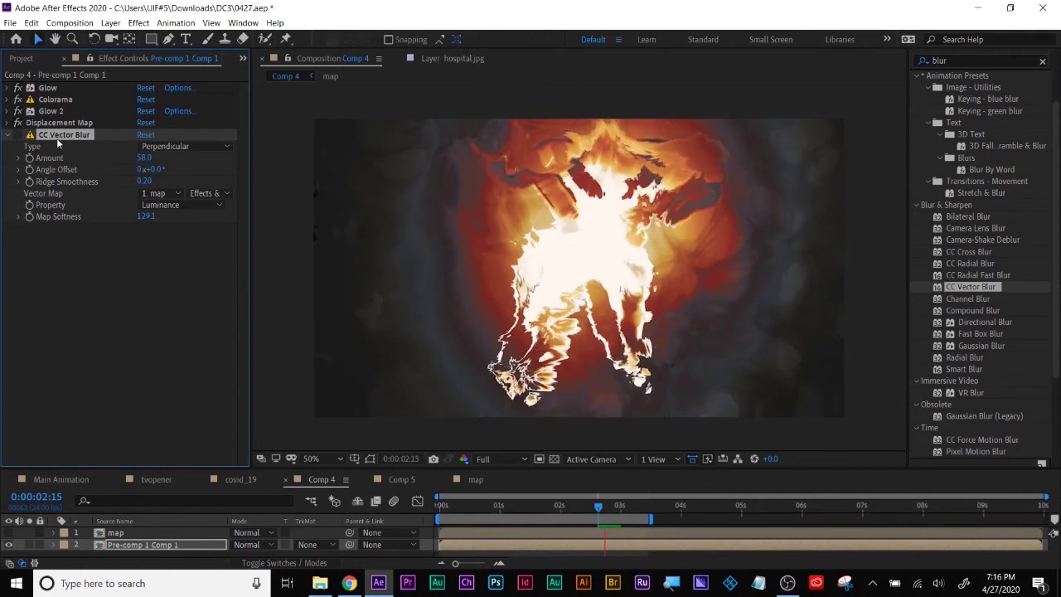
key("Delete")
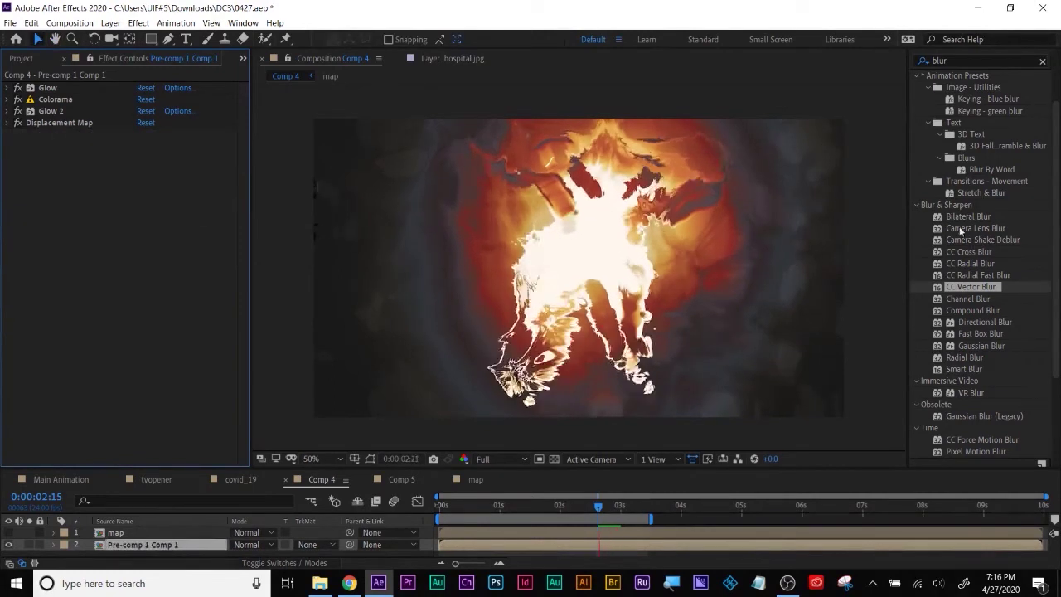
Step: Add Camera Lens Blur to Pre-comp 1 Comp 1 and use map as its blur map layer
left_click(973, 252)
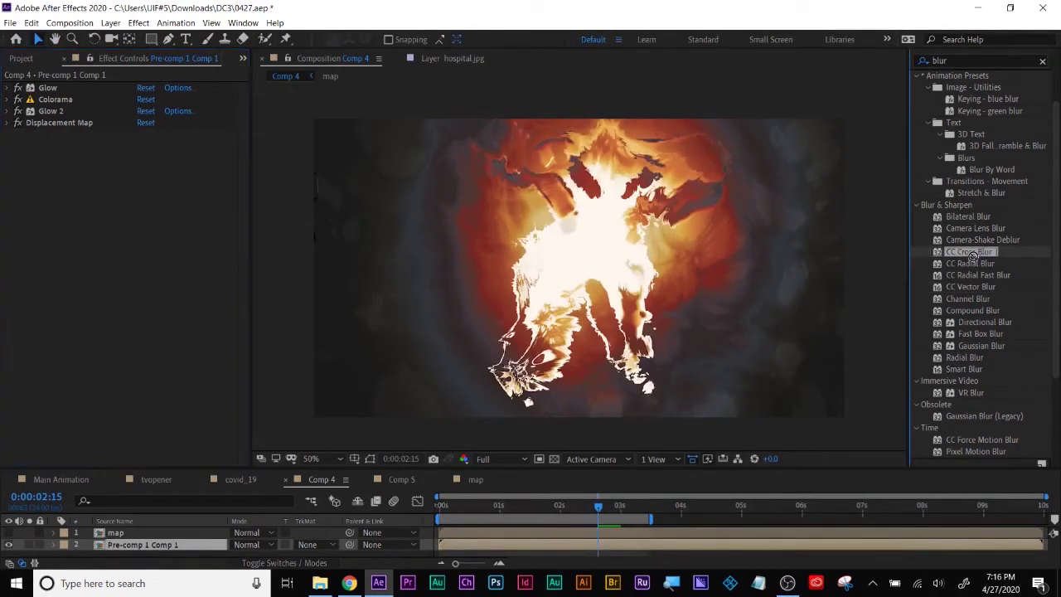
left_click_drag(971, 227, 494, 544)
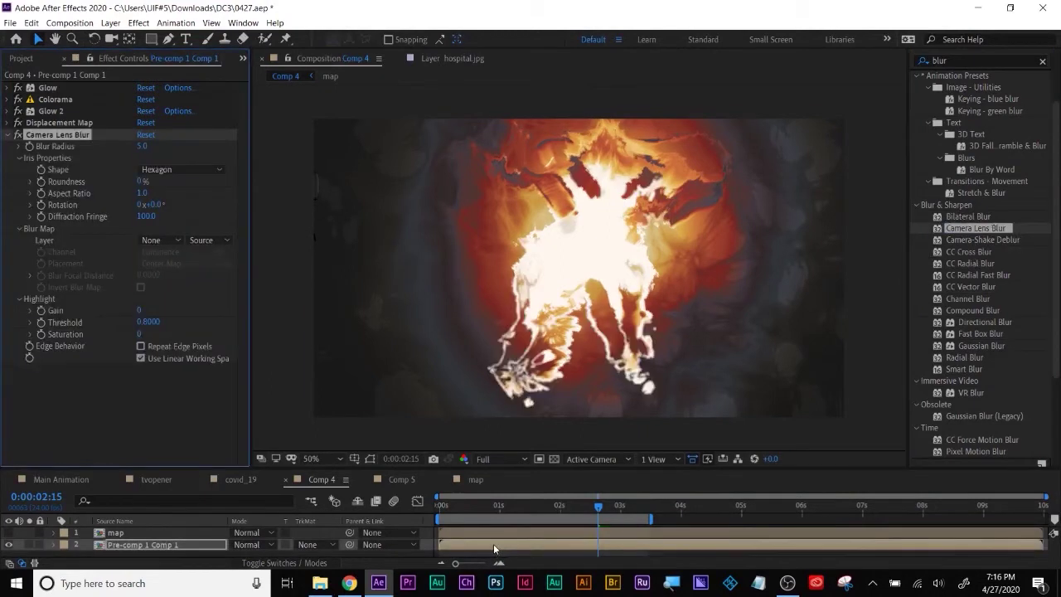
left_click(158, 238)
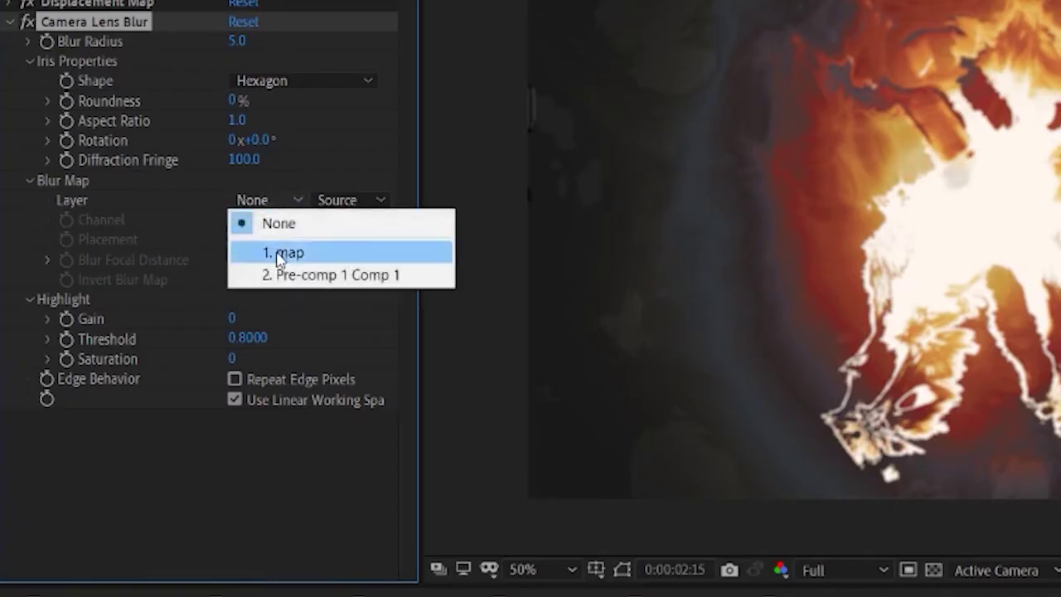
Step: Configure Camera Lens Blur with map as the blur map layer, 10% roundness, 1.0 blur focal distance, highlight gain 11 and repeated edge pixels
left_click(165, 269)
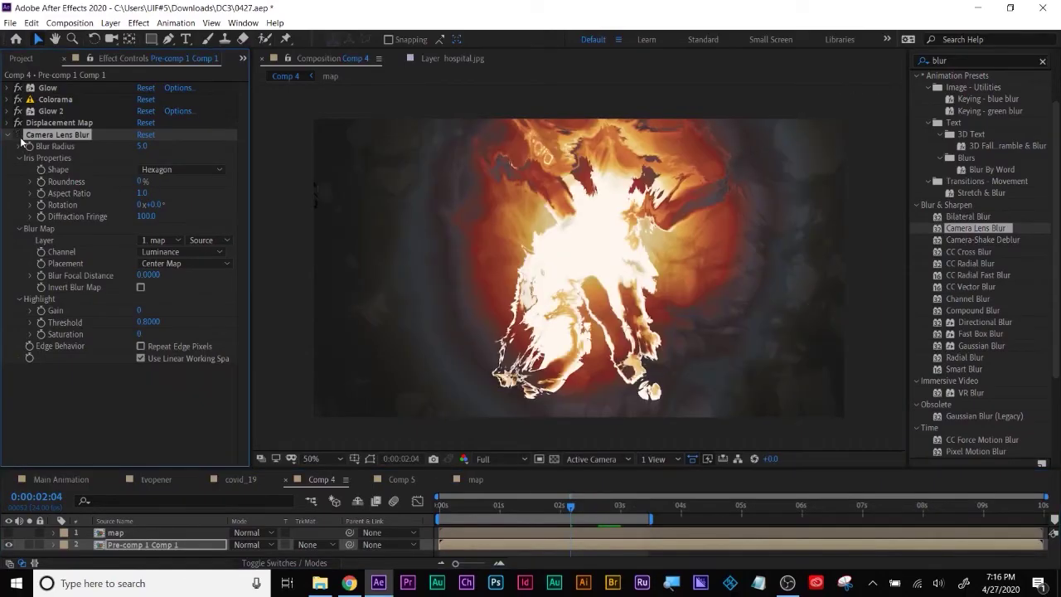
mouse_move(141, 181)
left_mouse_down()
mouse_move(189, 185)
mouse_move(136, 184)
left_mouse_up()
left_click_drag(143, 275, 224, 275)
left_click_drag(140, 310, 149, 310)
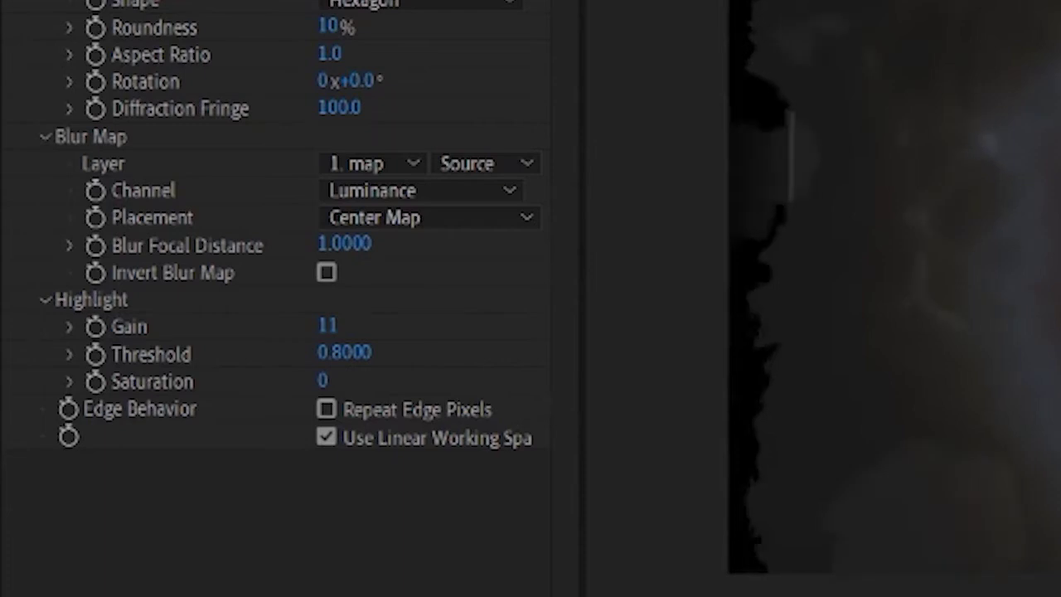
left_click(325, 410)
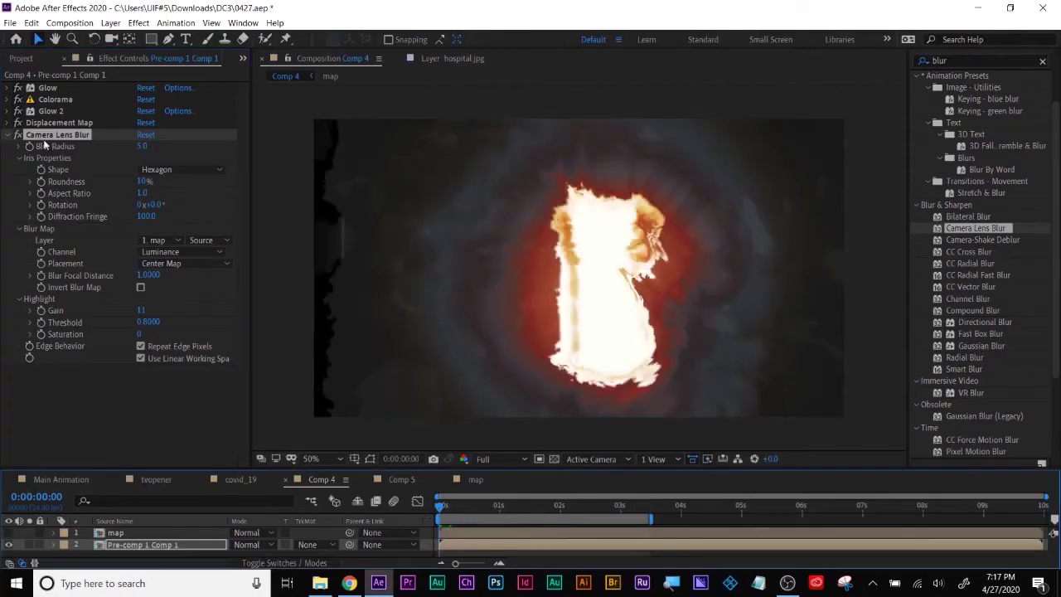
Step: Set the Camera Lens Blur highlight gain to 5, save the project and preview the composition from the start
left_click_drag(140, 311, 146, 334)
key("ctrl+s")
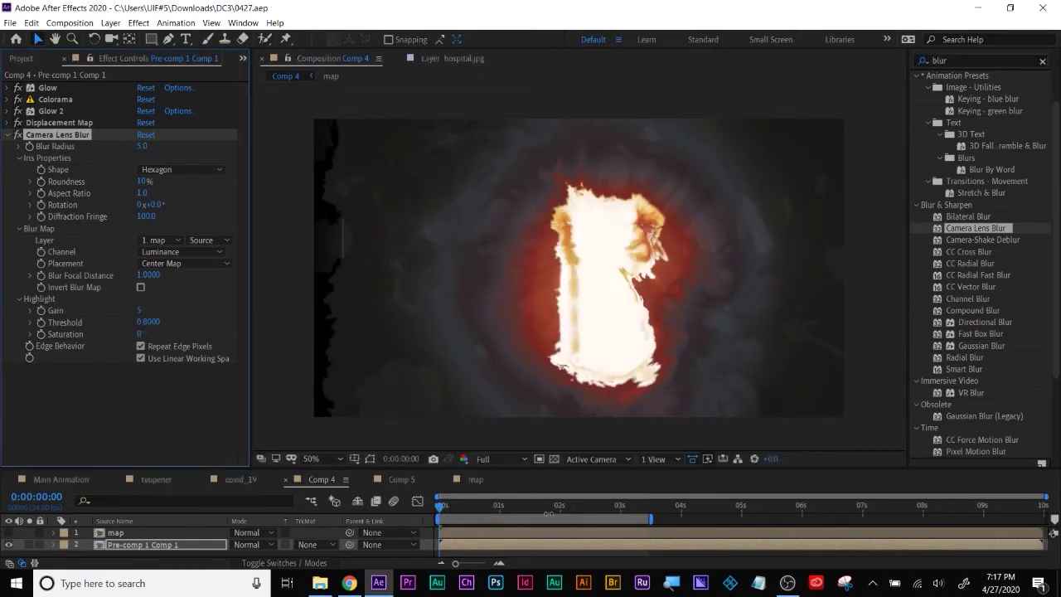
key("space")
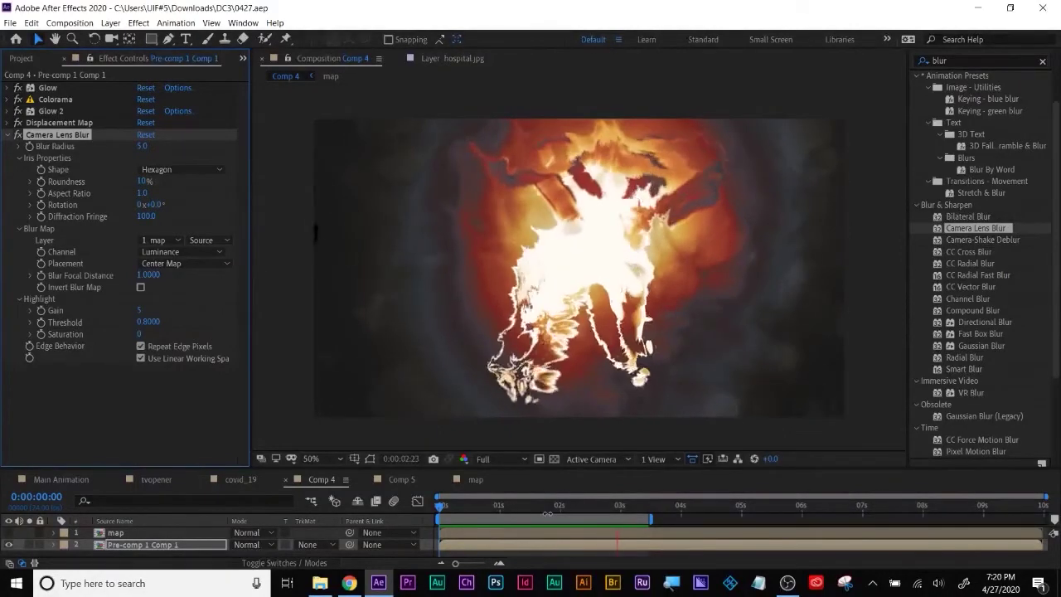
Step: Rename the Comp 4 composition as fire 1
left_click(21, 58)
right_click(34, 223)
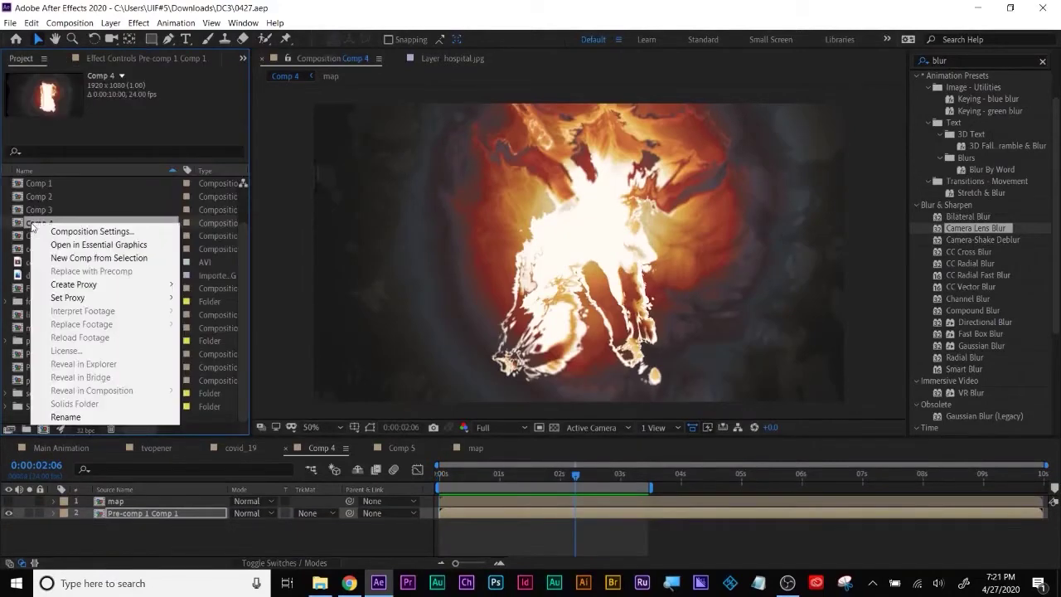
left_click(73, 417)
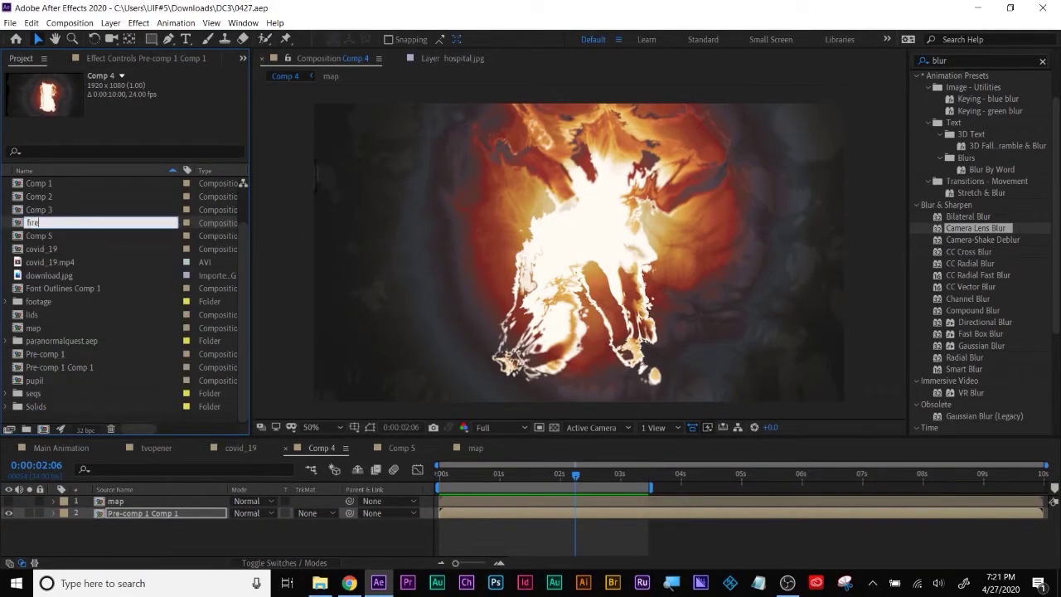
key("Return")
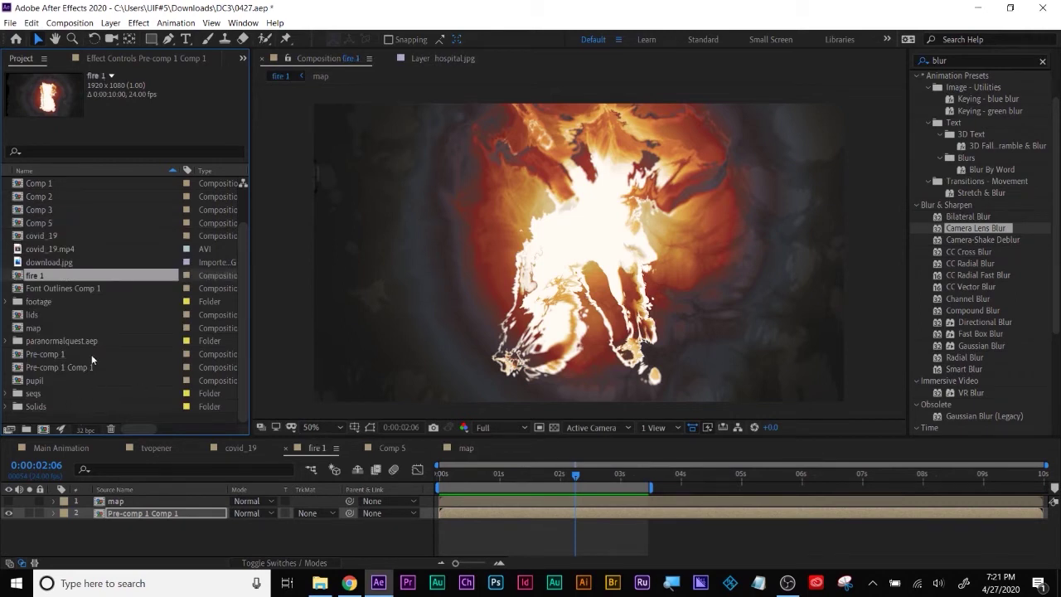
Step: Duplicate the fire 1 composition in the project
right_click(49, 277)
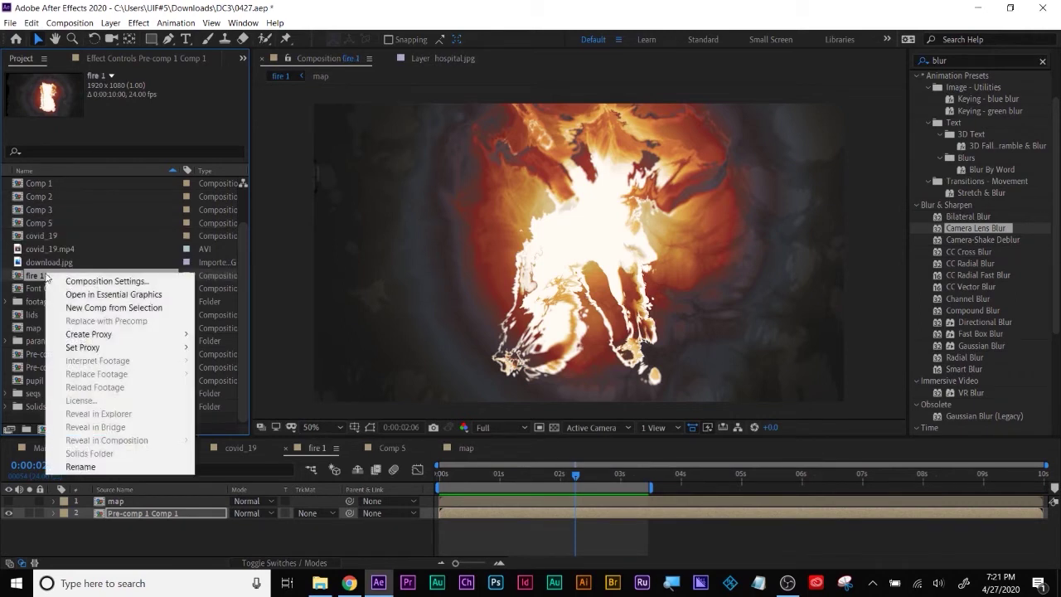
left_click(78, 214)
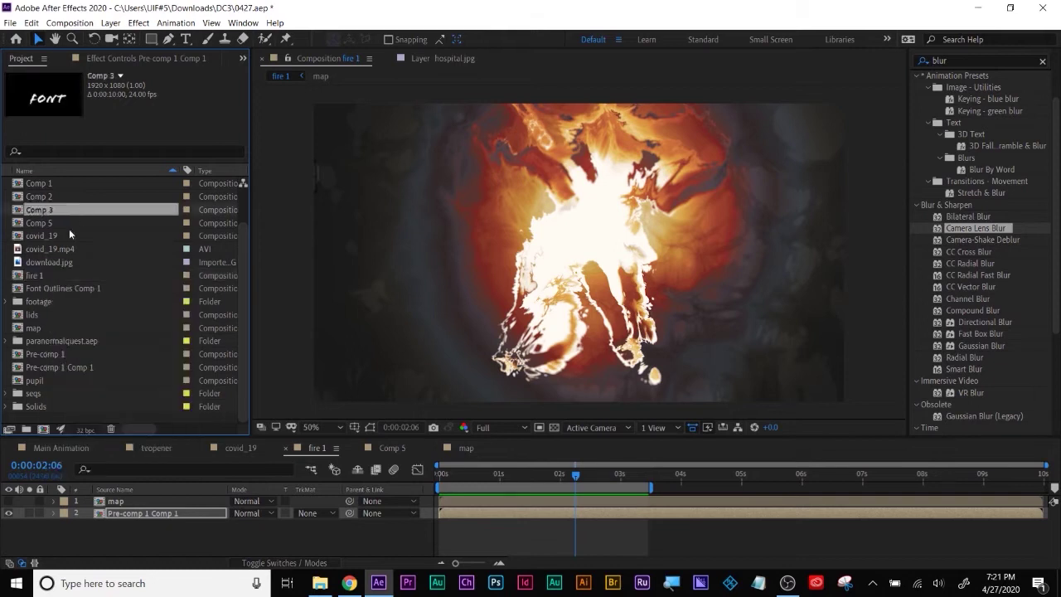
left_click(39, 275)
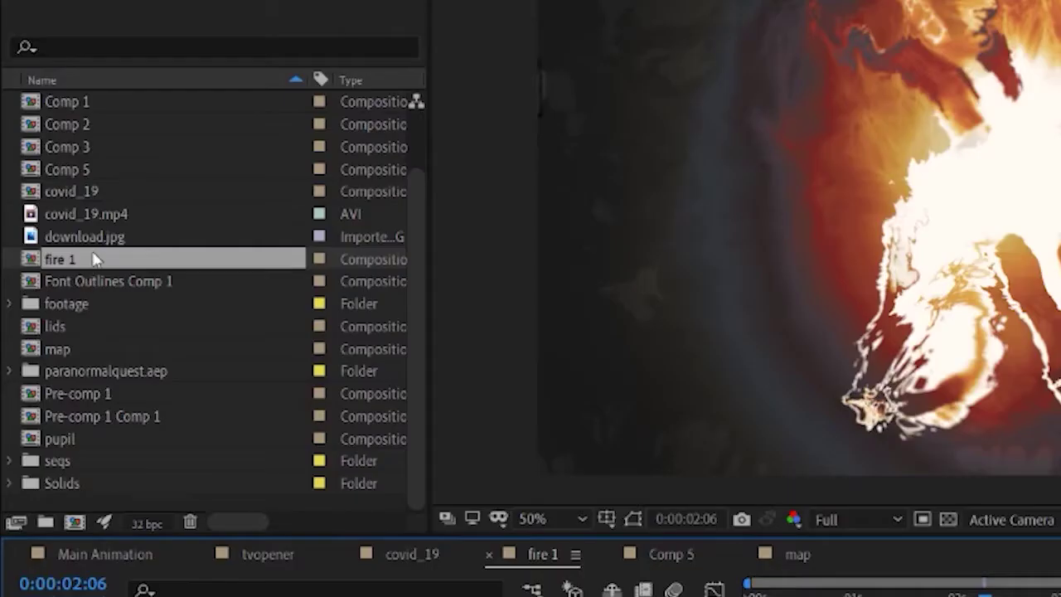
right_click(53, 277)
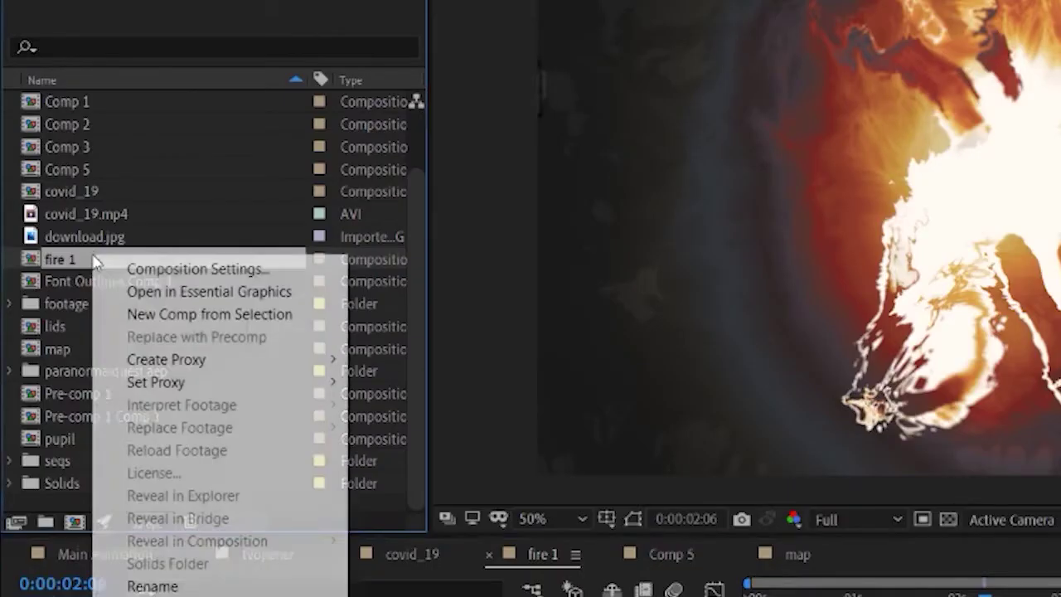
left_click(33, 303)
left_click(59, 261)
key("ctrl+d")
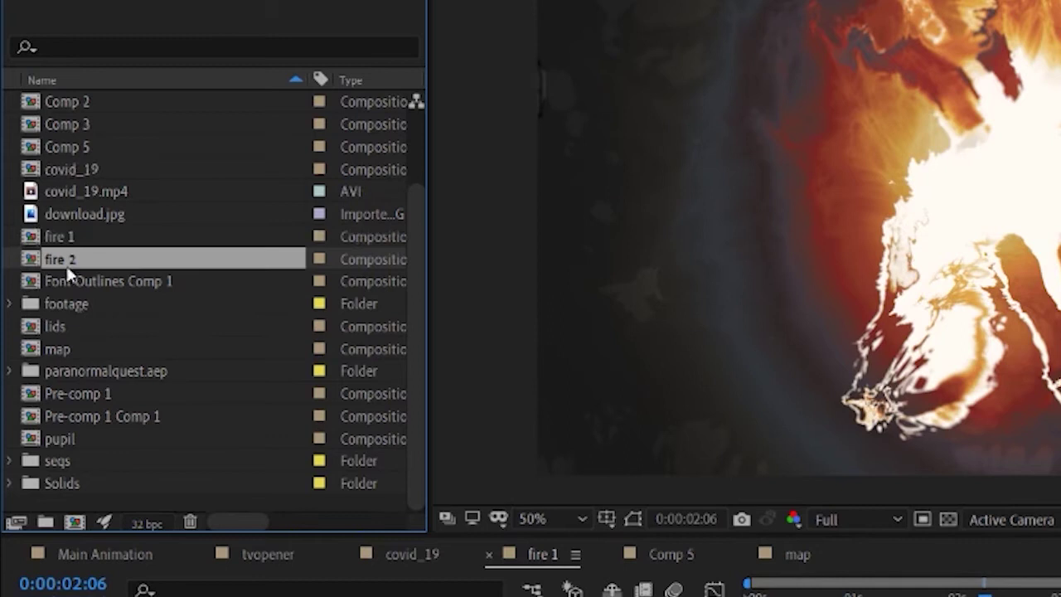
Step: Open Pre-comp 1 nested inside fire 2 and hide its three shape layers
double_click(41, 259)
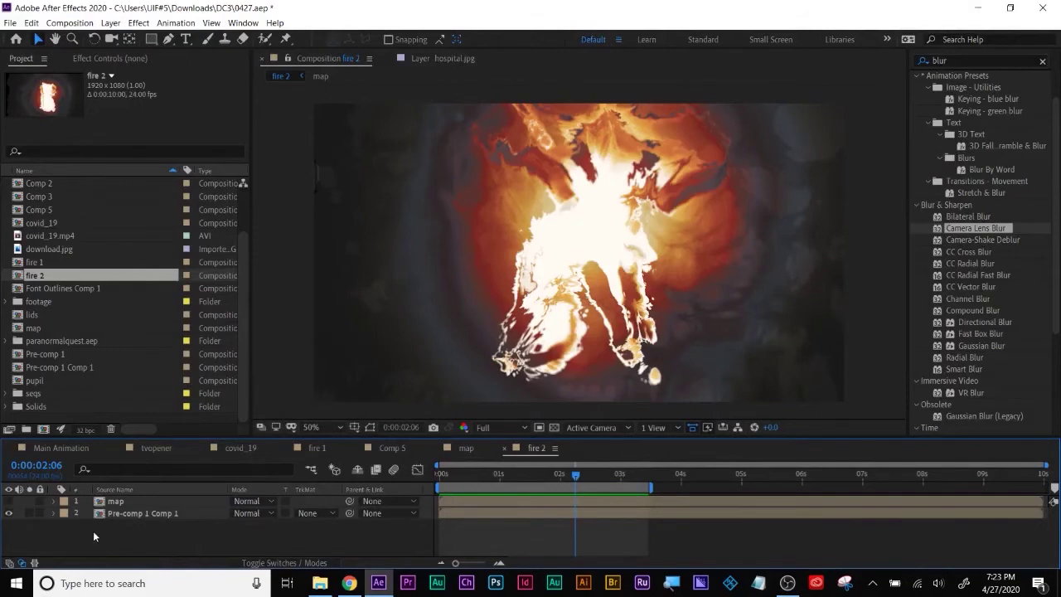
double_click(113, 511)
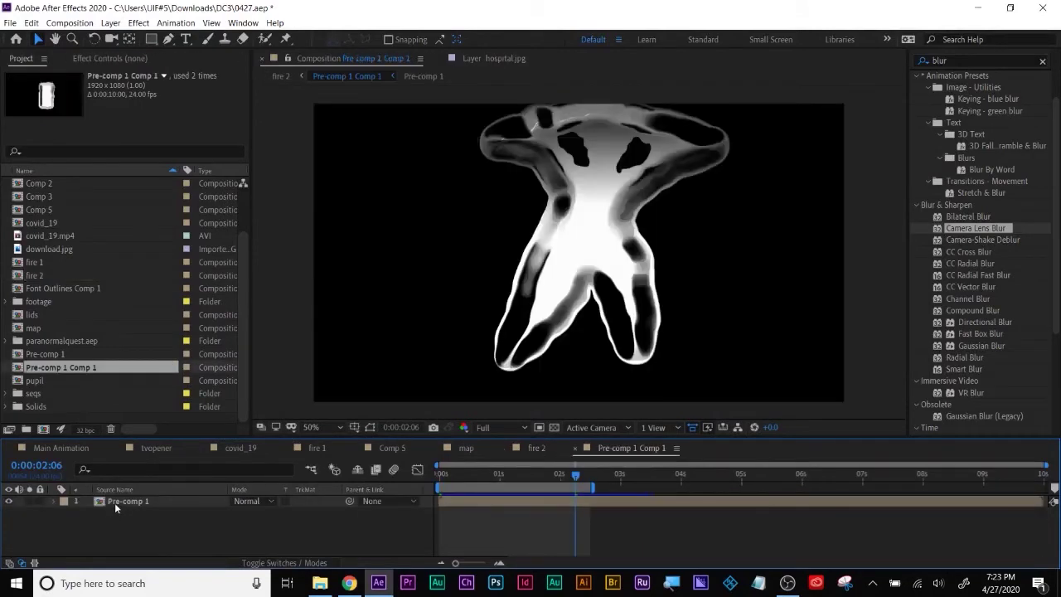
double_click(115, 502)
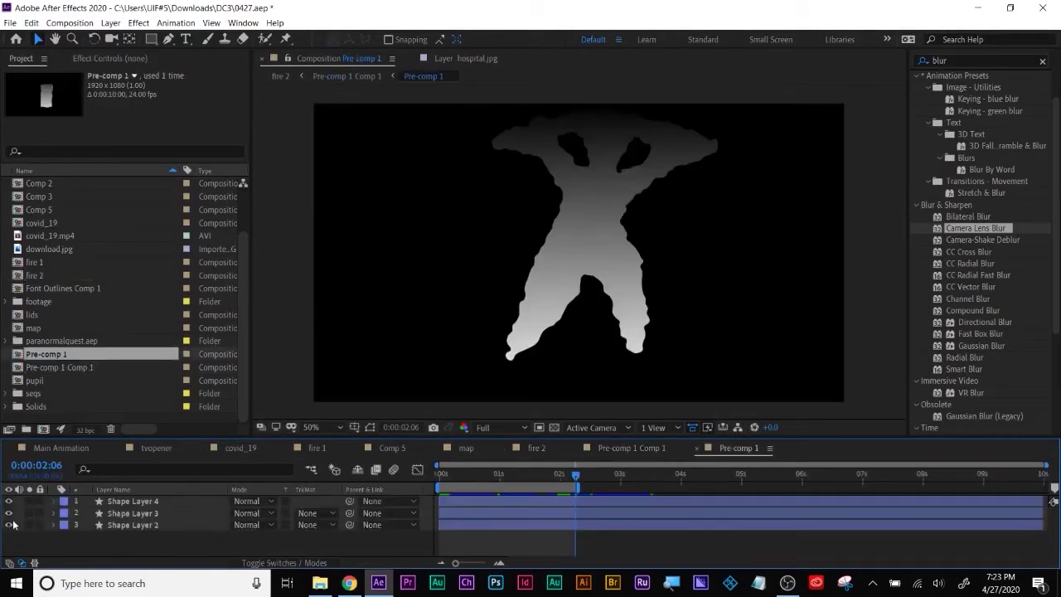
left_click_drag(8, 524, 8, 501)
Step: Import the bird image 5d5d0a09ef8cc.png from the Desktop and add it beneath the shape layers in Pre-comp 1
double_click(60, 420)
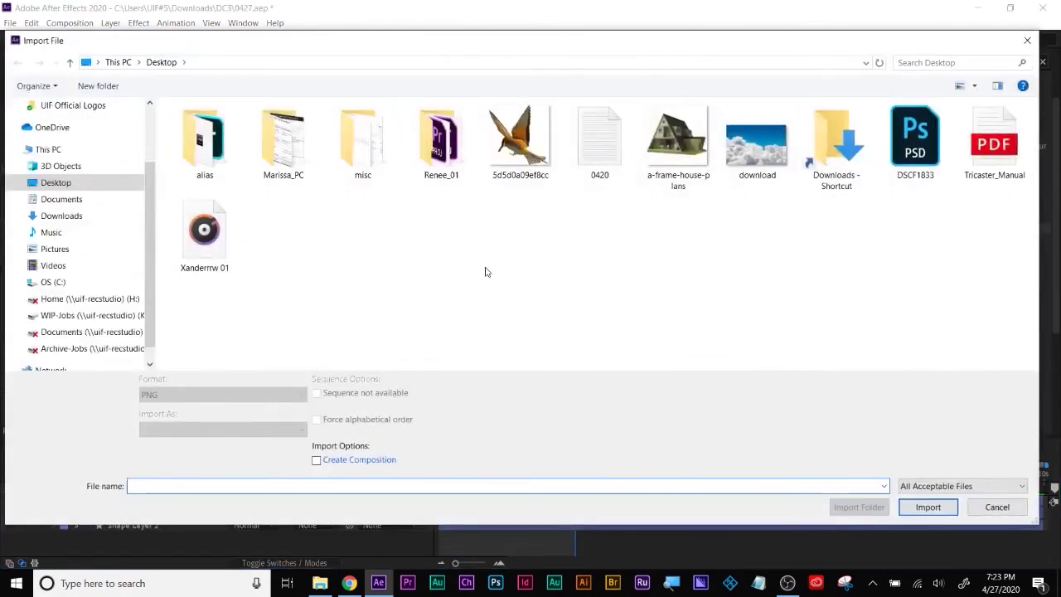
double_click(517, 139)
left_click_drag(74, 197, 222, 537)
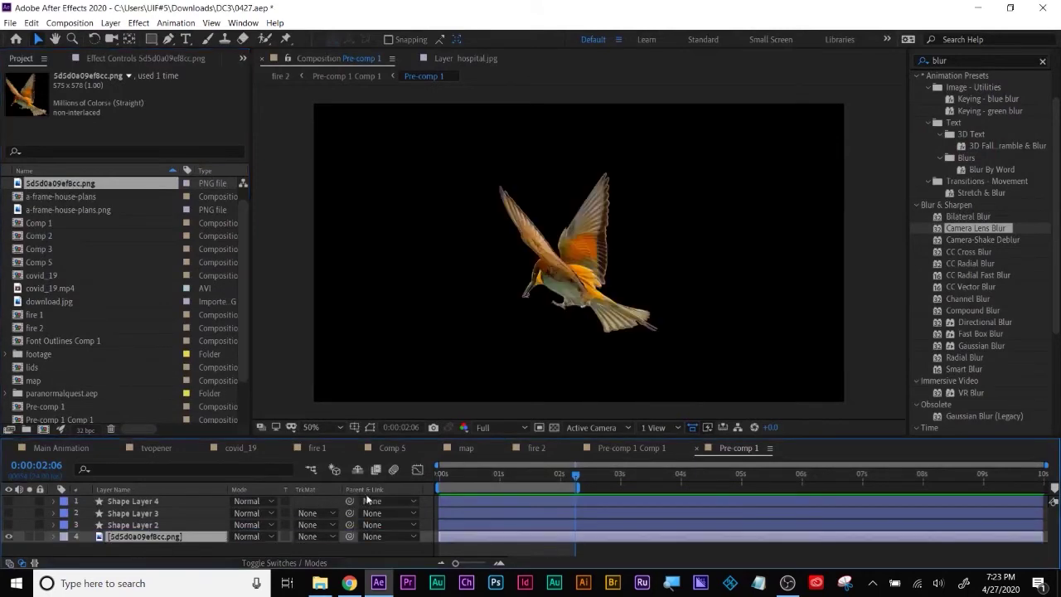
Step: Flip the bird layer horizontally and enlarge its scale to 159%
right_click(154, 539)
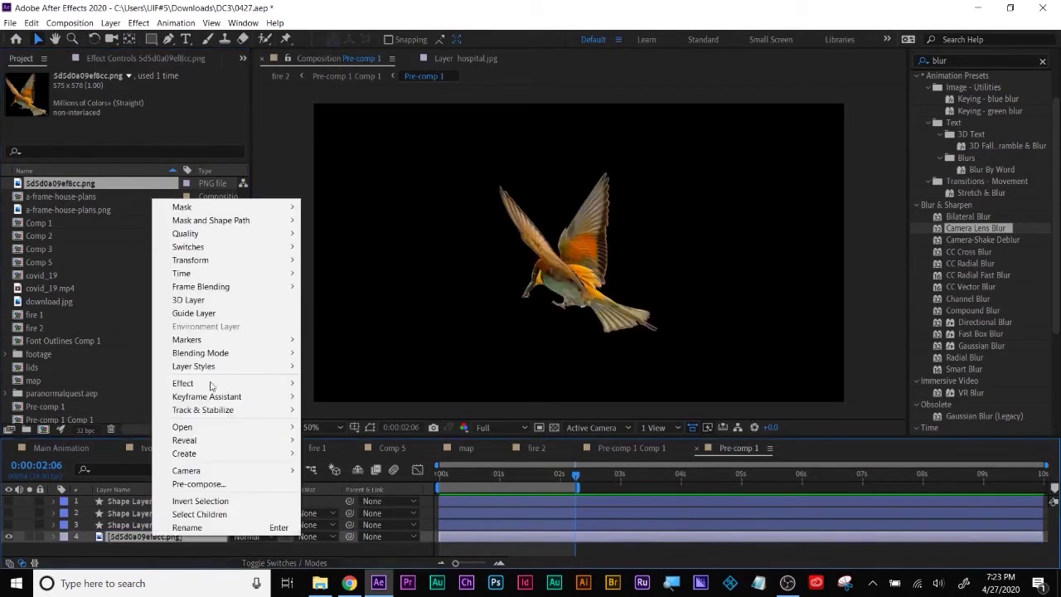
mouse_move(220, 265)
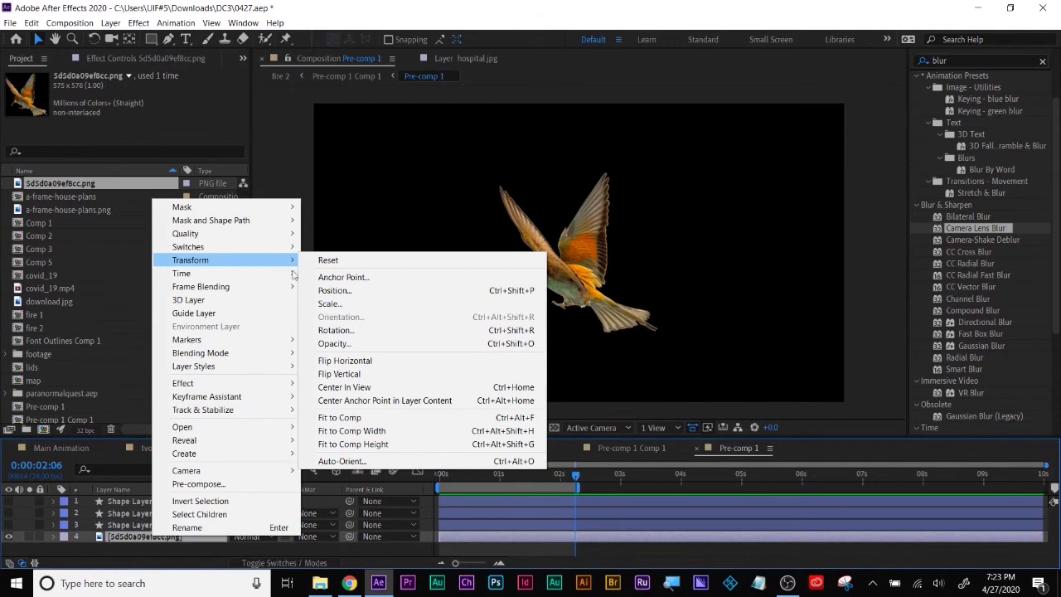
left_click(370, 361)
left_click_drag(253, 548, 221, 548)
Step: Extend Pre-comp 1's work area to about 6 seconds and place puppet pins across the bird's wings, body, head, feet and tail at the first frame
key("Home")
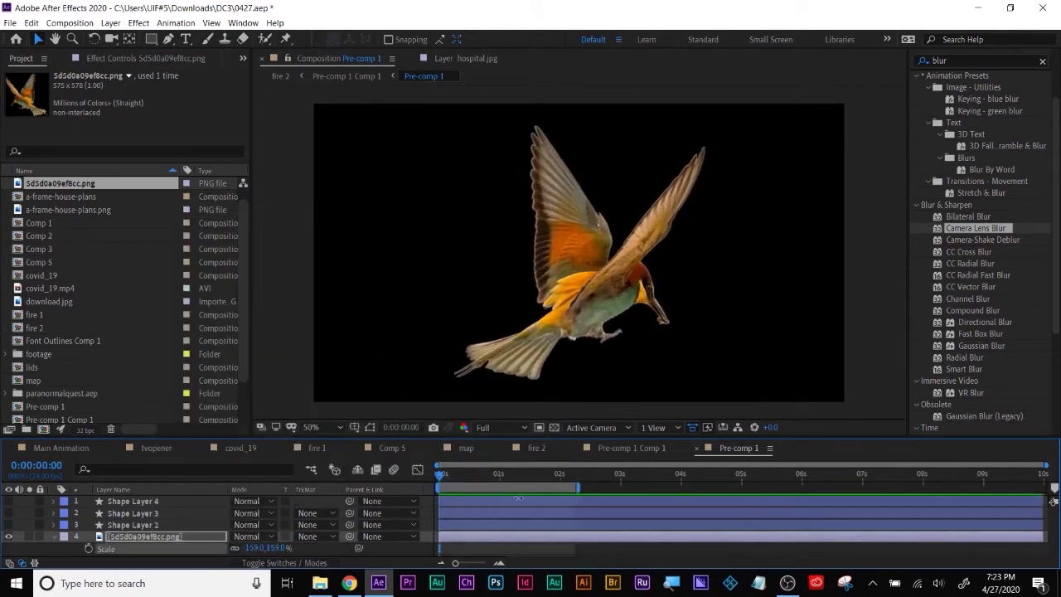
left_click_drag(578, 487, 756, 490)
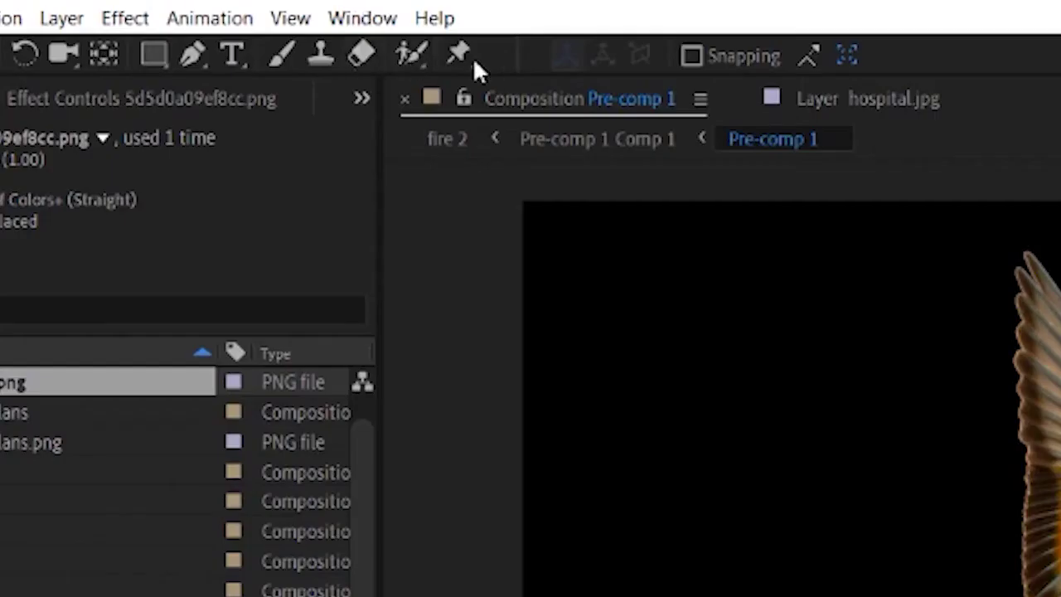
left_click(463, 54)
left_click(1048, 279)
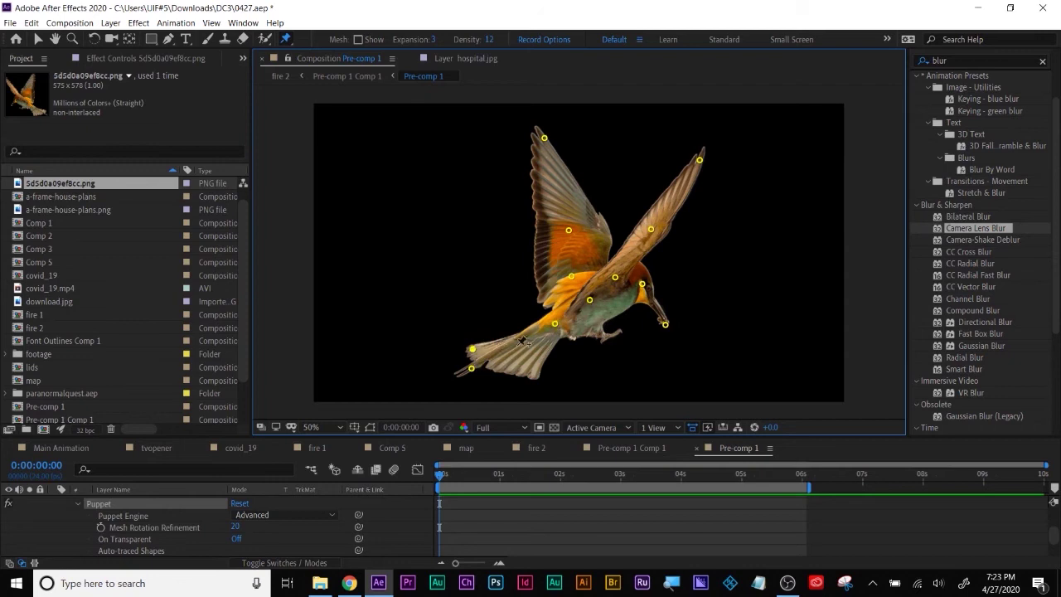
Step: At 0:00:01:00, spread both wingtip puppet pins outward and slightly down, and raise the two mid-wing pins a little
left_click_drag(441, 476, 500, 475)
left_click_drag(544, 138, 486, 150)
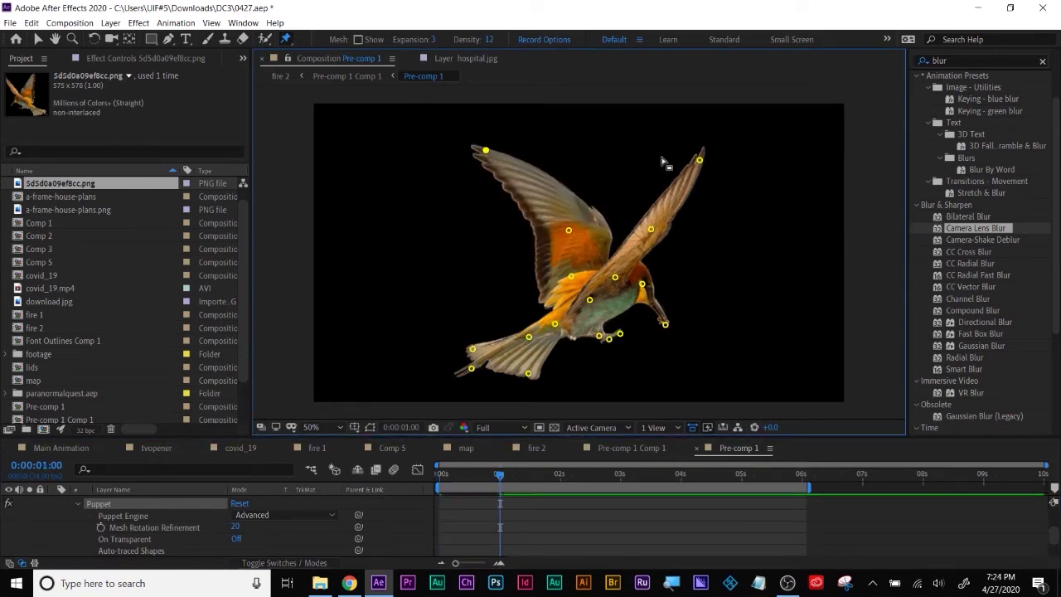
left_click_drag(700, 160, 753, 189)
left_click_drag(569, 230, 574, 219)
left_click_drag(651, 230, 651, 222)
Step: At 0:00:01:23, lower both wingtip pins further and shift the front wing's middle pin outward
left_click(559, 474)
left_click_drag(486, 150, 454, 206)
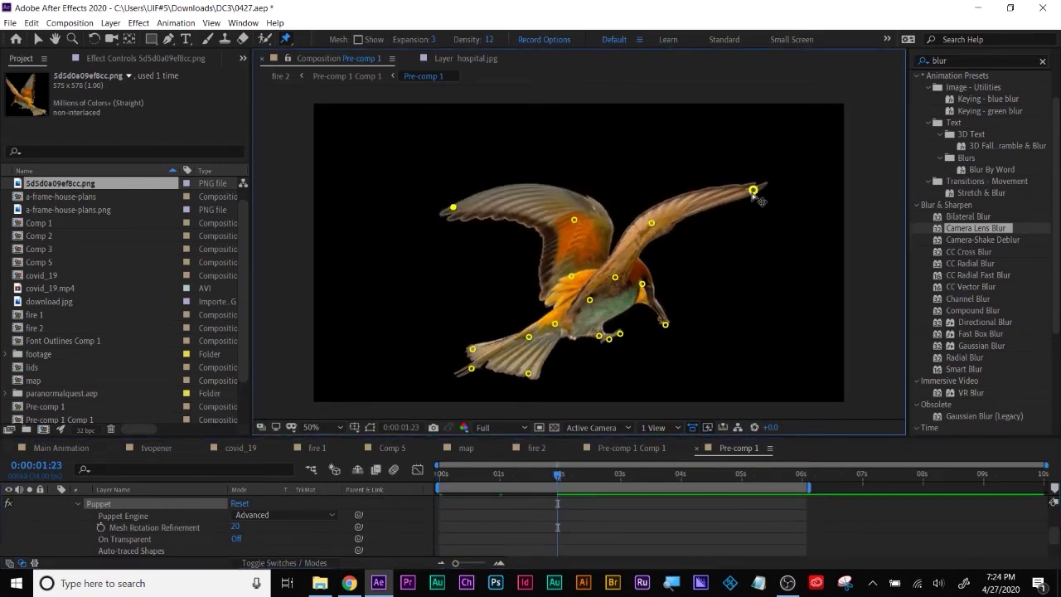
left_click_drag(752, 189, 768, 275)
left_click_drag(651, 223, 667, 222)
Step: At 0:00:02:22, pull the wingtip and mid-wing pins down to the lowest point of the wing flap
left_click(616, 474)
key("u")
left_click_drag(642, 437, 697, 423)
left_click_drag(768, 268, 741, 321)
left_click_drag(667, 216, 674, 255)
left_click_drag(453, 200, 441, 305)
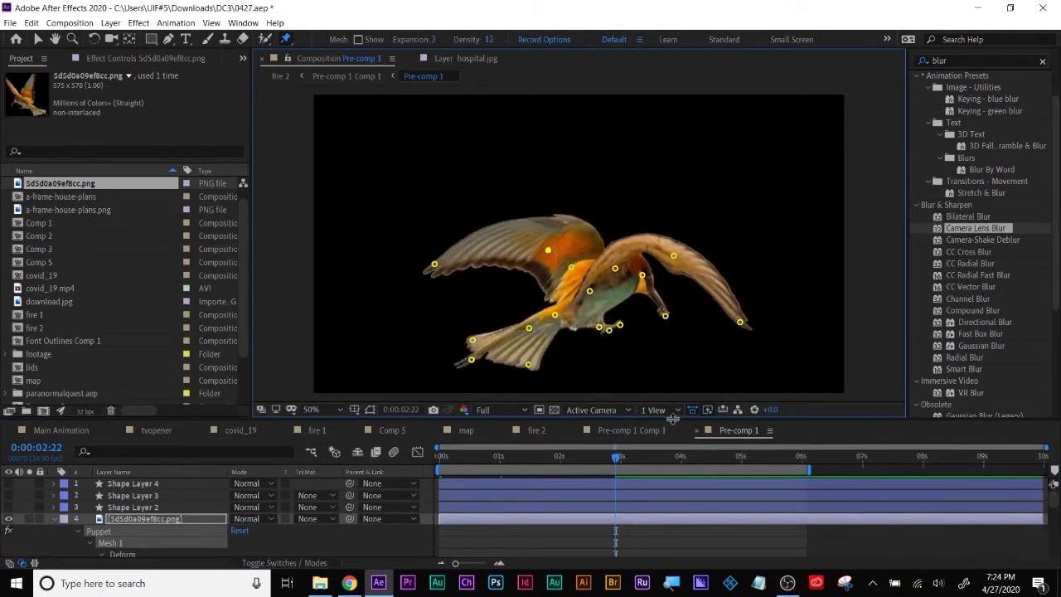
Step: Copy the wing pin keyframes at about 2 seconds and paste them at 0:00:03:20
left_click_drag(675, 421, 705, 69)
scroll(733, 402, "down", 2)
left_click_drag(585, 446, 547, 555)
key("ctrl+c")
left_click_drag(615, 107, 671, 107)
key("ctrl+v")
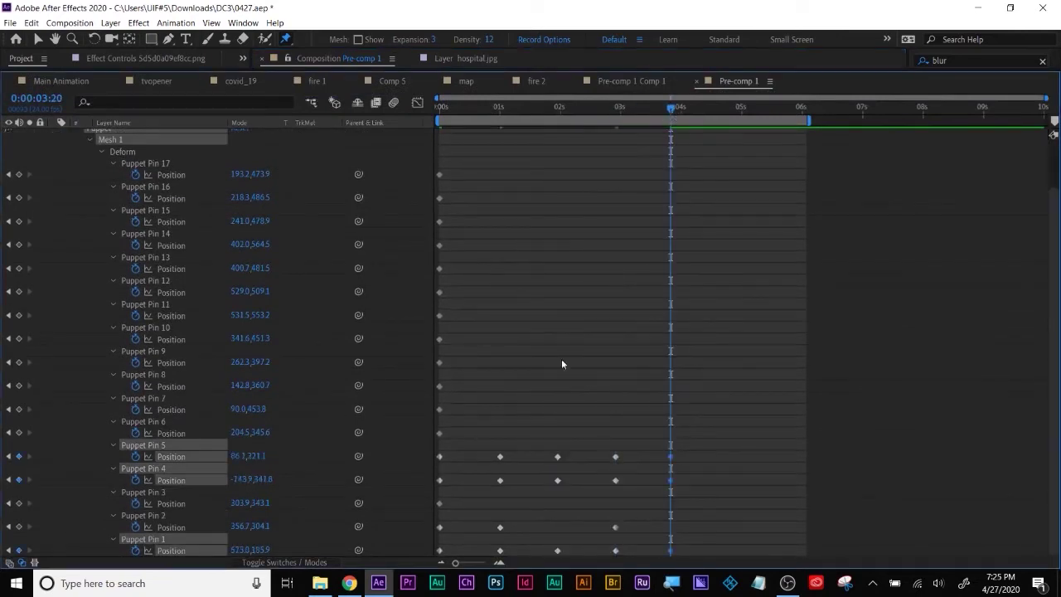
Step: Copy the wing pin keyframes at 1 second and paste them at about 5 seconds
left_click_drag(533, 443, 497, 557)
key("ctrl+c")
left_click_drag(671, 108, 744, 107)
key("ctrl+v")
Step: Copy the wing pins' first-frame keyframes and paste them at about 6 seconds
left_click_drag(485, 433, 438, 562)
key("ctrl+c")
left_click_drag(743, 108, 802, 107)
key("ctrl+v")
Step: Keyframe small beak and head pin movements between about 1 and 1.5 seconds
left_click_drag(809, 70, 865, 474)
left_click_drag(803, 512, 496, 549)
left_click_drag(666, 344, 669, 357)
left_click_drag(495, 514, 523, 516)
mouse_move(668, 356)
left_mouse_down()
mouse_move(663, 319)
mouse_move(692, 340)
mouse_move(663, 321)
left_mouse_up()
left_click_drag(679, 339, 681, 345)
Step: Keyframe more beak and head pin movements from about 2.5 seconds up to 0:00:04:04
left_click_drag(584, 514, 606, 517)
left_click_drag(678, 345, 674, 344)
left_click_drag(607, 517, 621, 517)
left_click_drag(672, 353, 666, 358)
left_click_drag(621, 514, 692, 514)
left_click(662, 319)
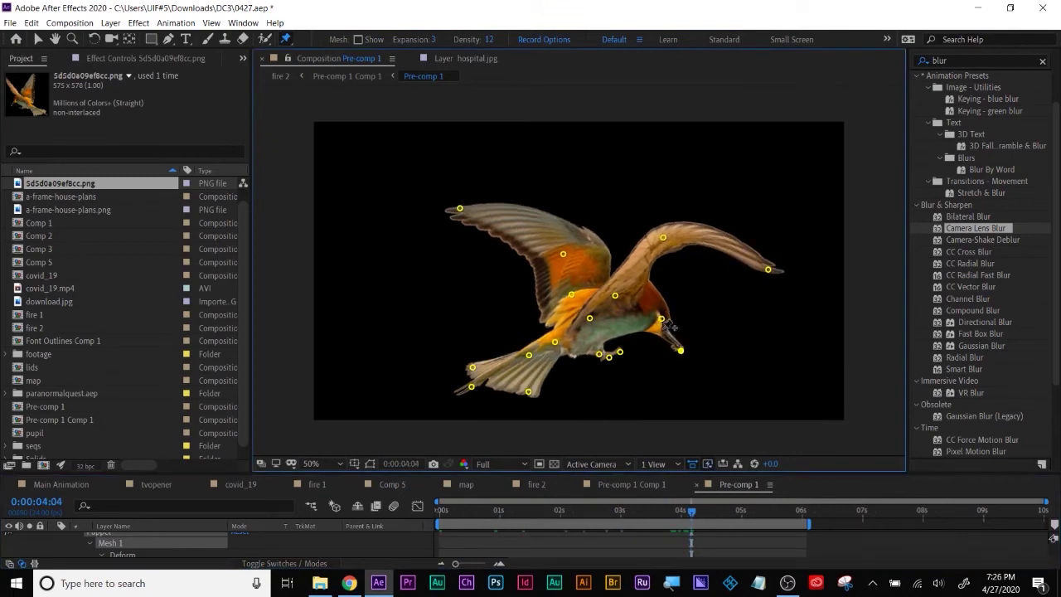
left_click_drag(693, 330, 692, 333)
Step: Keyframe the bird's foot and tail pins from about 1 second onward and play the animation
left_click_drag(692, 514, 500, 522)
left_click_drag(620, 355, 622, 361)
left_click_drag(500, 514, 751, 511)
key("space")
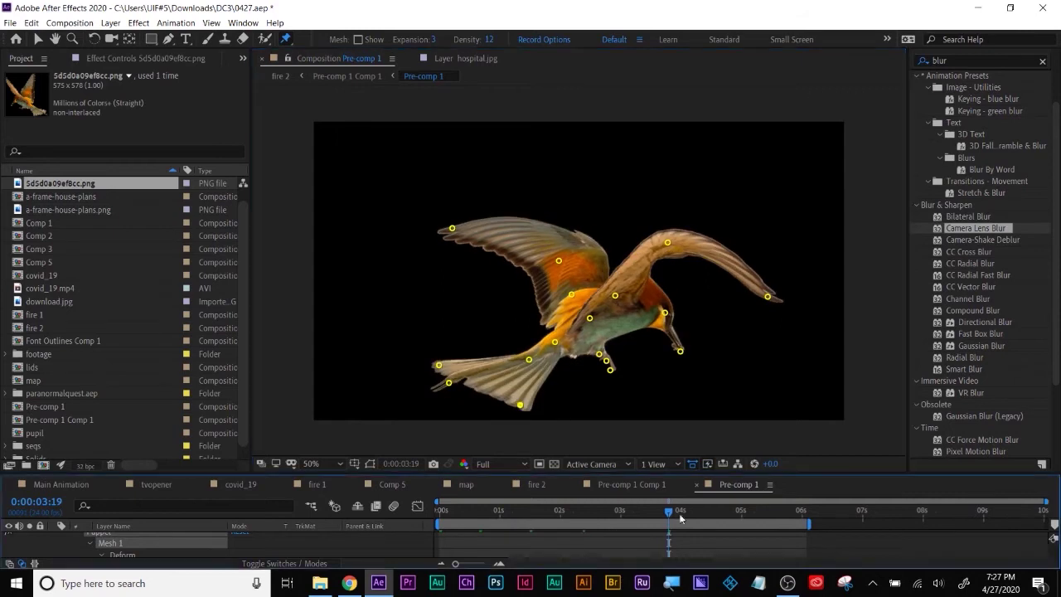
Step: Extend the work area of Pre-comp 1 Comp 1 to just past 6 seconds and preview the bird there
left_click(632, 484)
key("space")
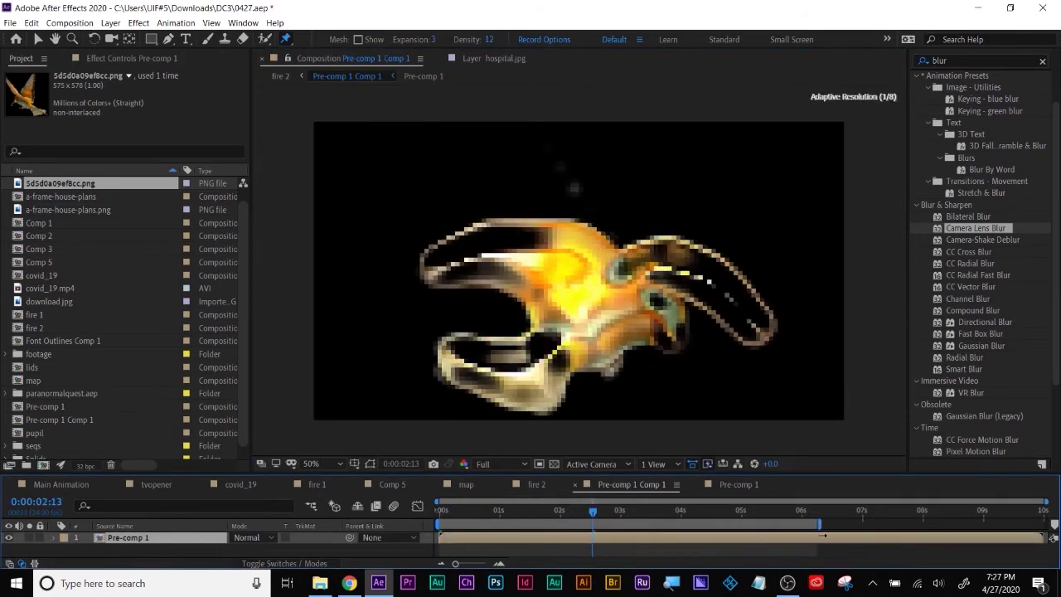
Step: Apply Hue/Saturation to the bird layer in Pre-comp 1 and set its master saturation to -100
left_click(734, 484)
left_click(131, 515)
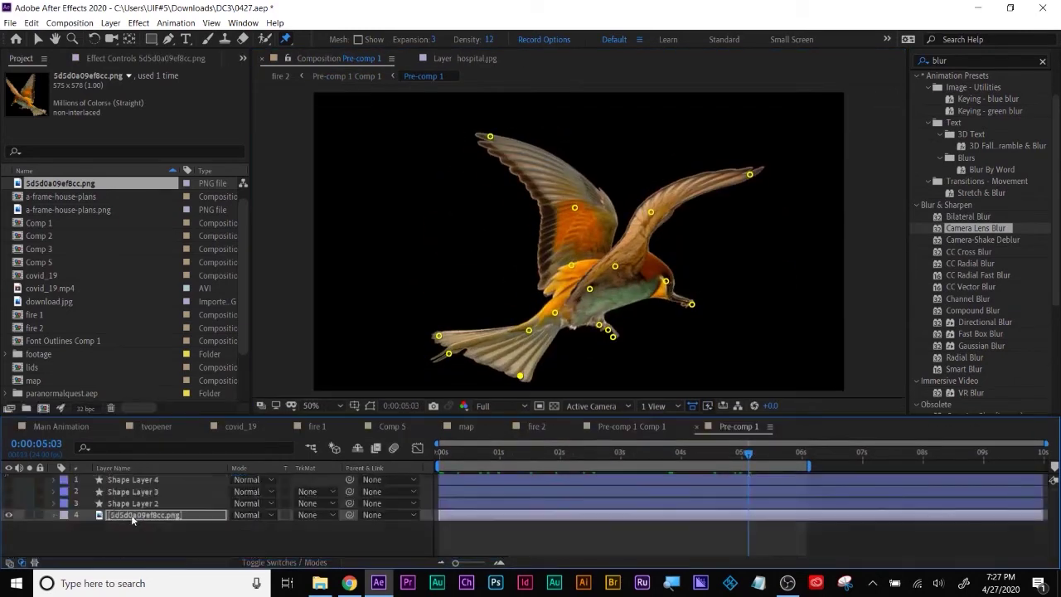
left_click(980, 60)
type("hue")
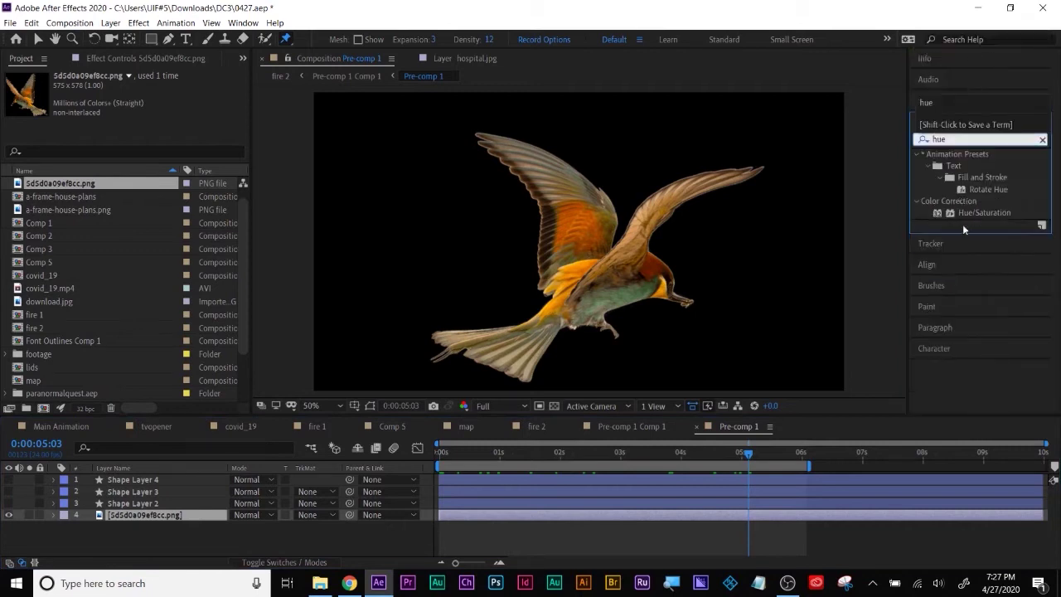
left_click_drag(970, 213, 659, 514)
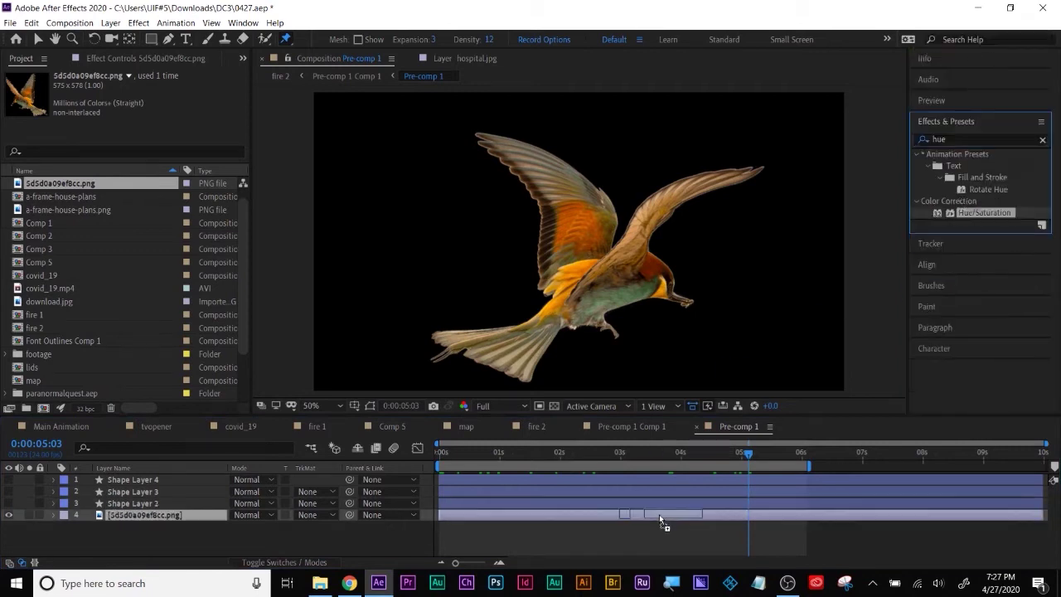
left_click_drag(130, 260, 58, 260)
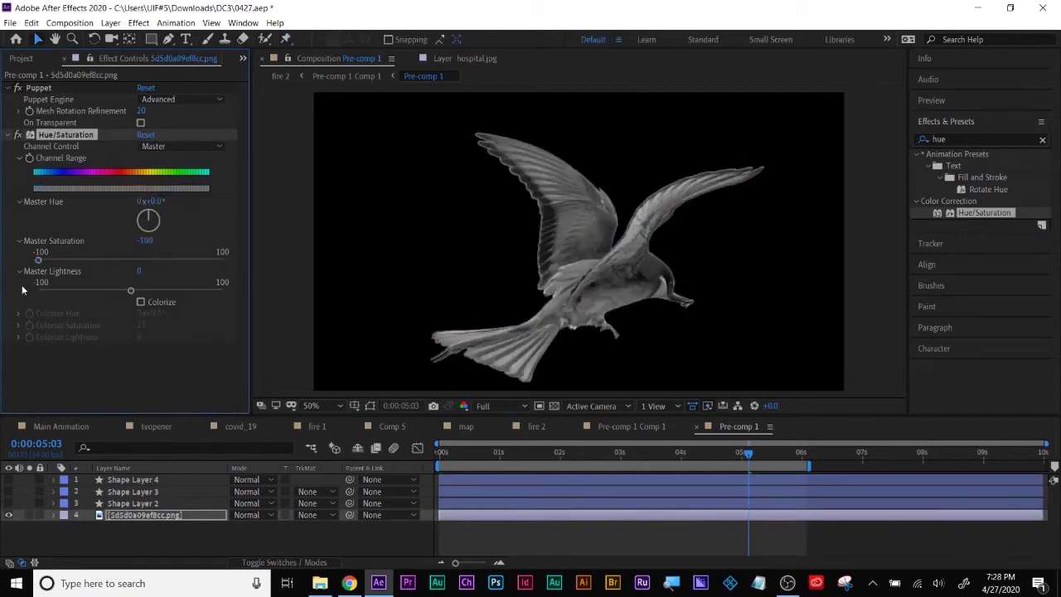
Step: Return to the fire 2 composition to examine the desaturated bird with the fire effects
left_click(619, 428)
left_click(540, 427)
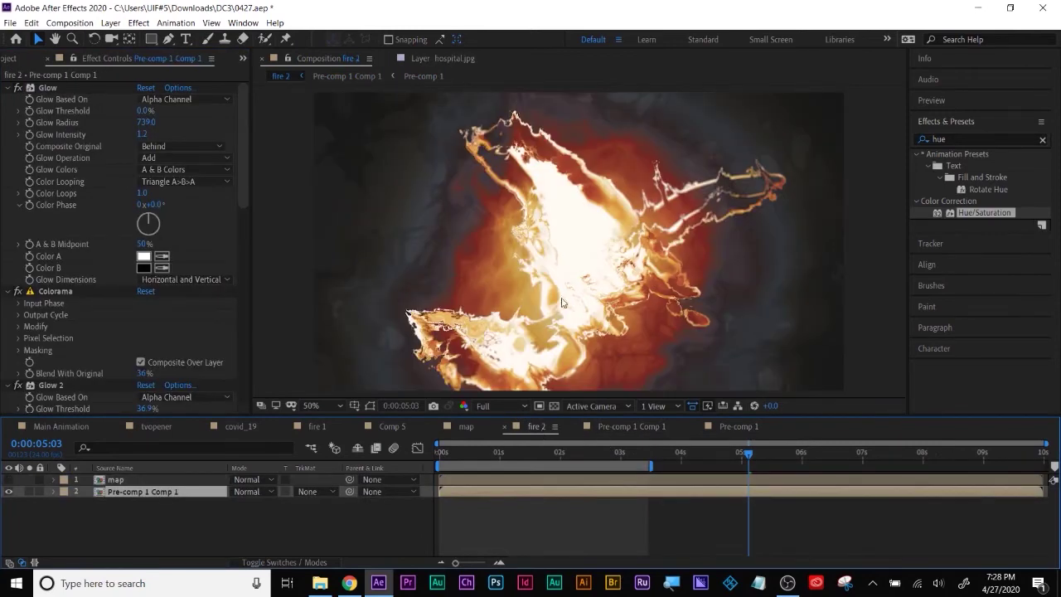
Step: Extend the fire 2 work area to about 6.5 seconds and reveal the Scale of Pre-comp 1 Comp 1
key("space")
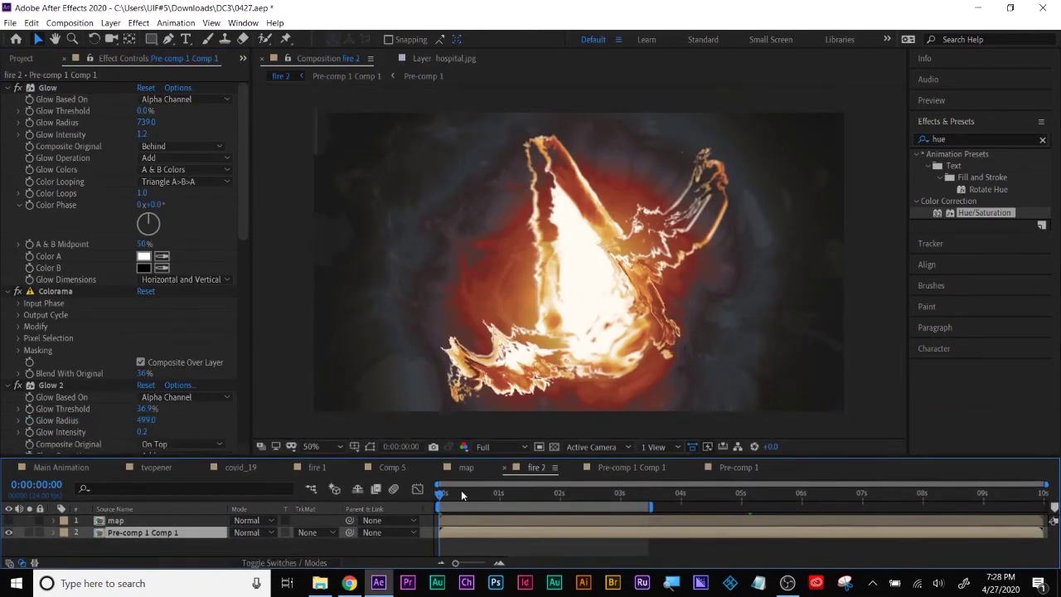
left_click_drag(651, 507, 831, 507)
key("s")
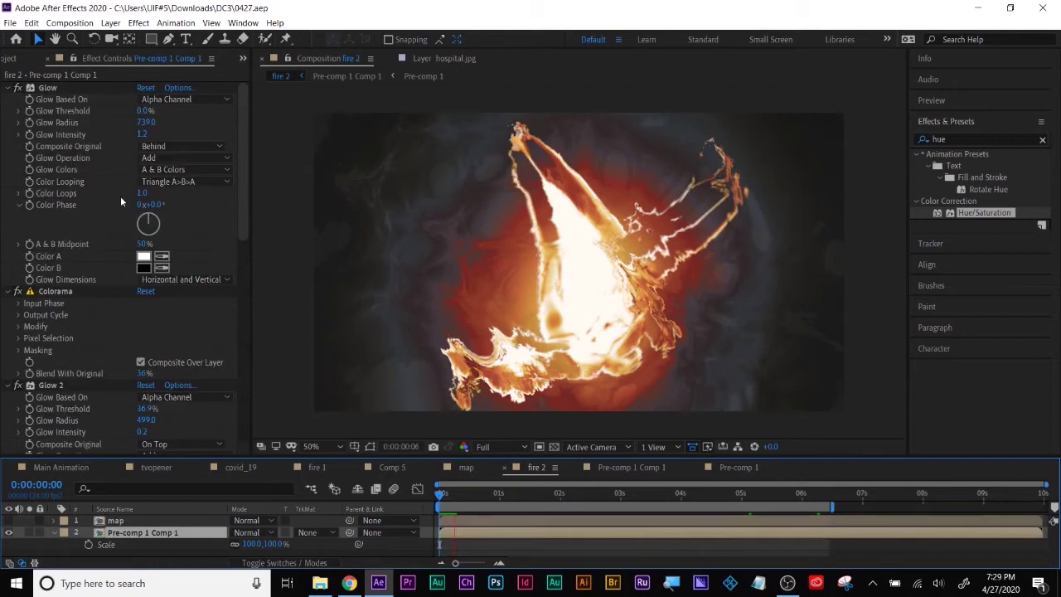
Step: Collapse the settings of all five effects on Pre-comp 1 Comp 1: Glow, Colorama, Glow 2, Displacement Map and Camera Lens Blur
left_click(7, 87)
left_click(7, 99)
left_click(8, 110)
left_click(7, 122)
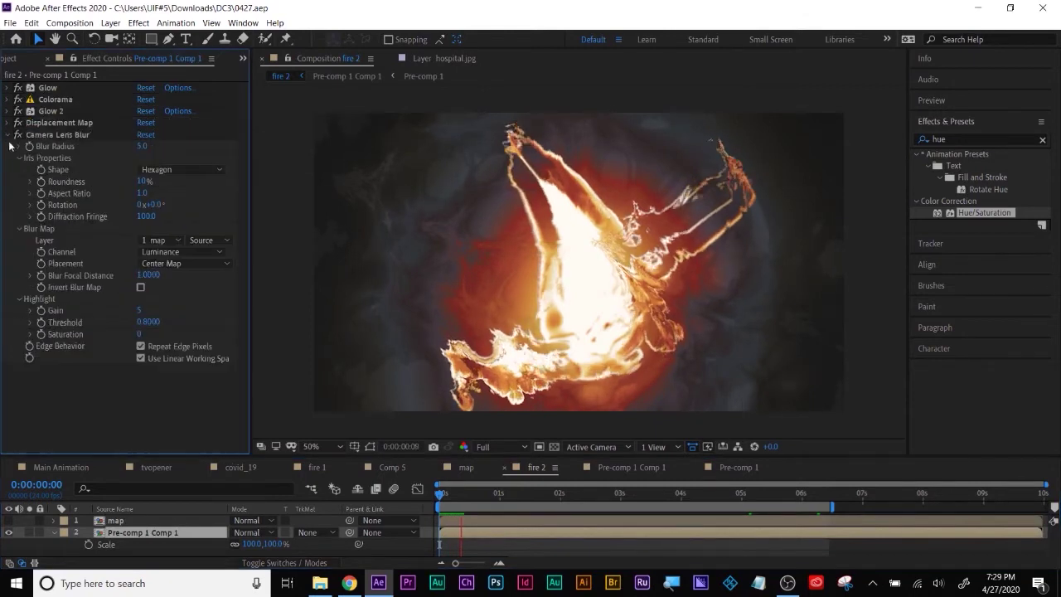
left_click(7, 135)
Step: Try the Displacement Map ahead of Glow in the effect stack, and restore the original effect order
mouse_move(55, 98)
left_mouse_down()
mouse_move(55, 84)
mouse_move(53, 120)
mouse_move(60, 86)
left_mouse_up()
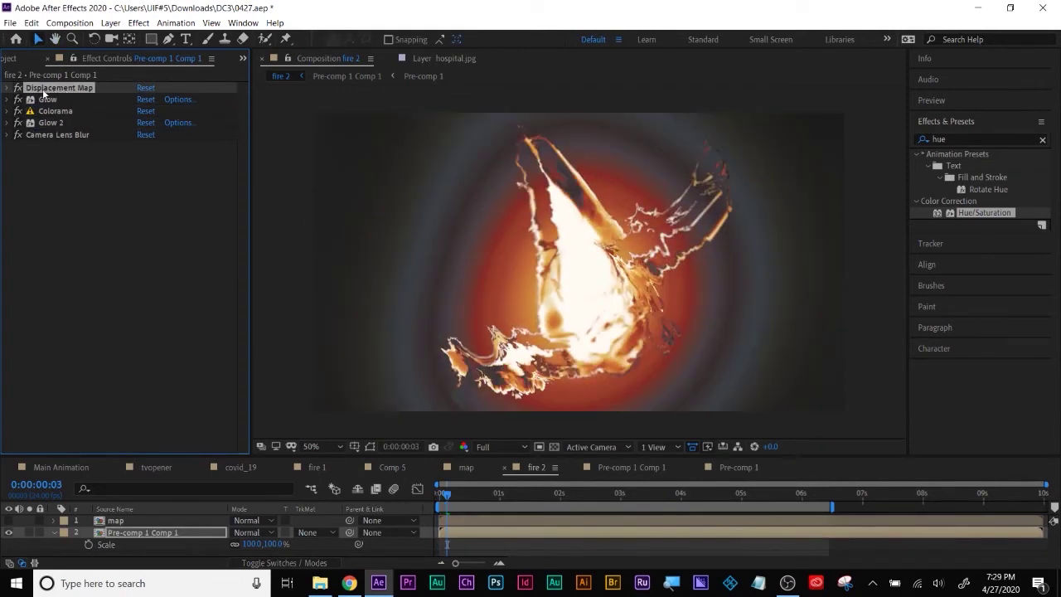
left_click(555, 448)
left_click_drag(70, 88, 55, 143)
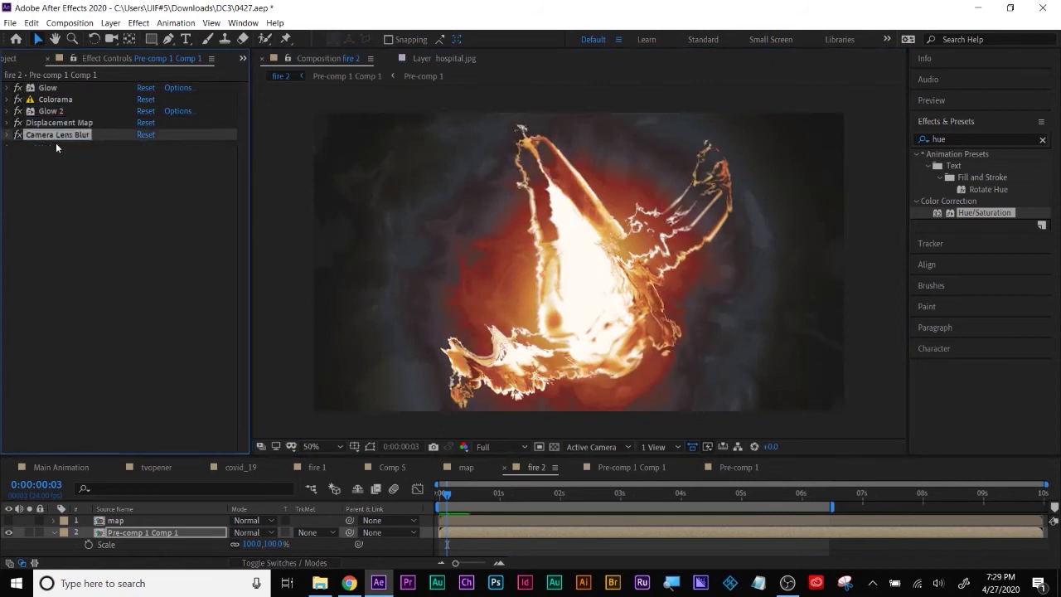
left_click(56, 110)
Step: Set the first Glow's threshold to 2.7%, radius to 645 and intensity to 1.0, undoing a trial Color Loops change
left_click(48, 88)
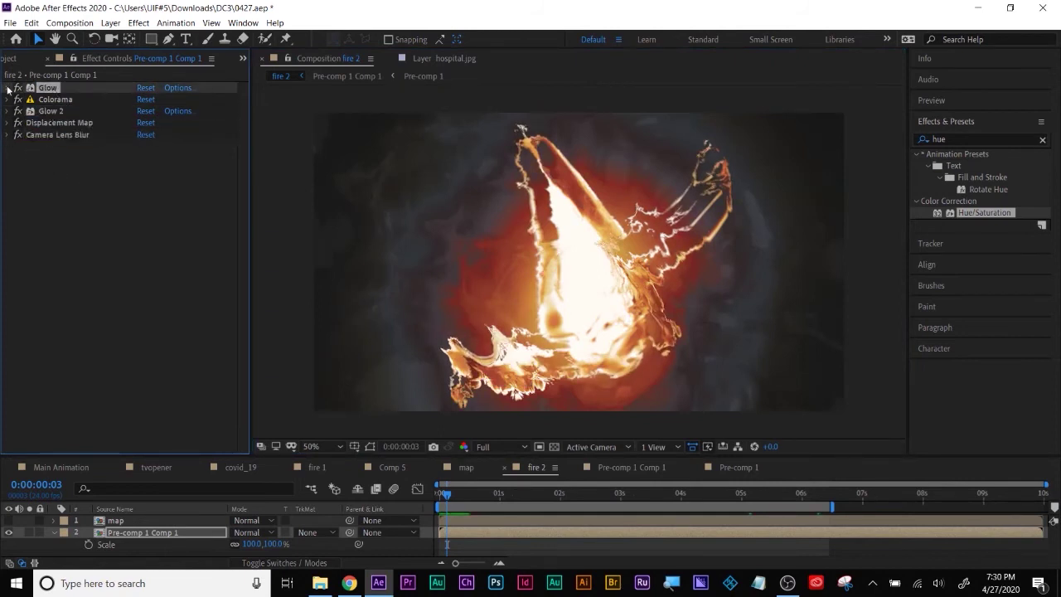
left_click(7, 88)
left_click_drag(145, 110, 16, 168)
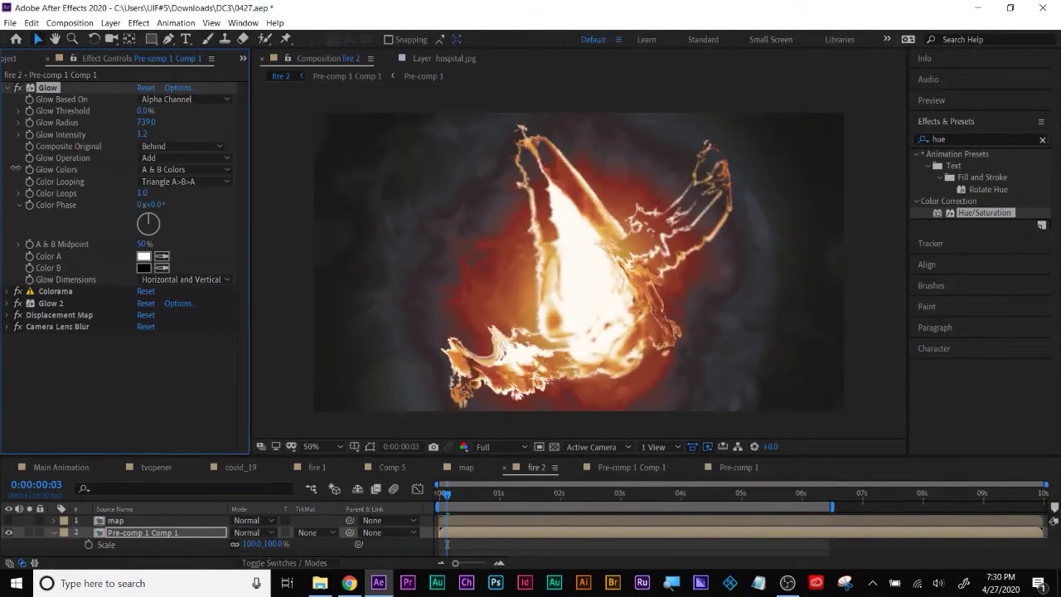
mouse_move(146, 123)
left_mouse_down()
mouse_move(147, 162)
mouse_move(140, 141)
left_mouse_up()
left_click_drag(142, 194, 245, 186)
key("ctrl+z")
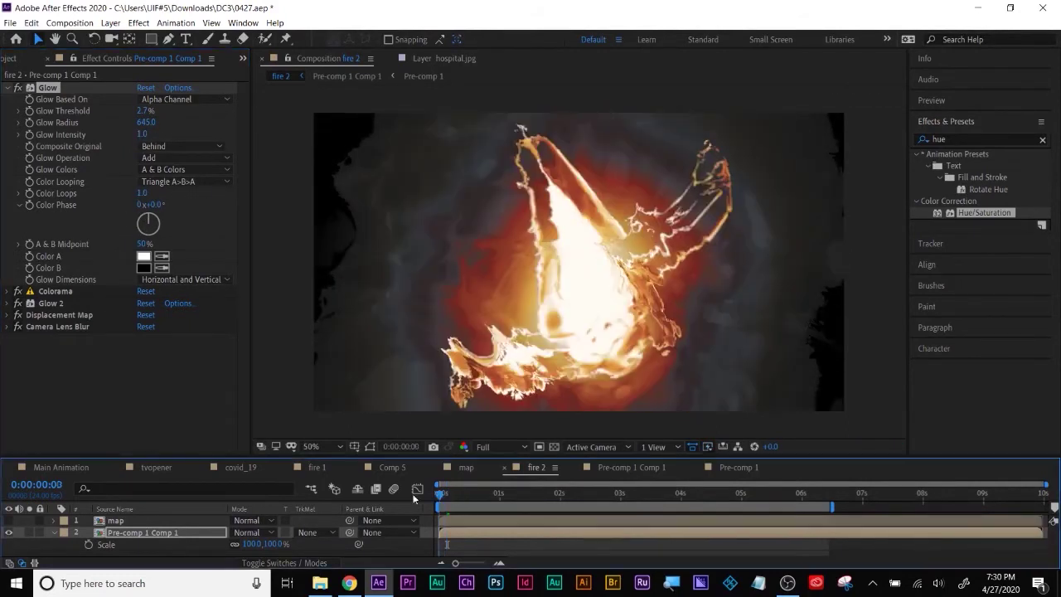
Step: Animate the first Glow's Color Loops from 1 at the start to 2 at 0:00:06:12
left_click_drag(439, 494, 831, 494)
left_click(142, 193)
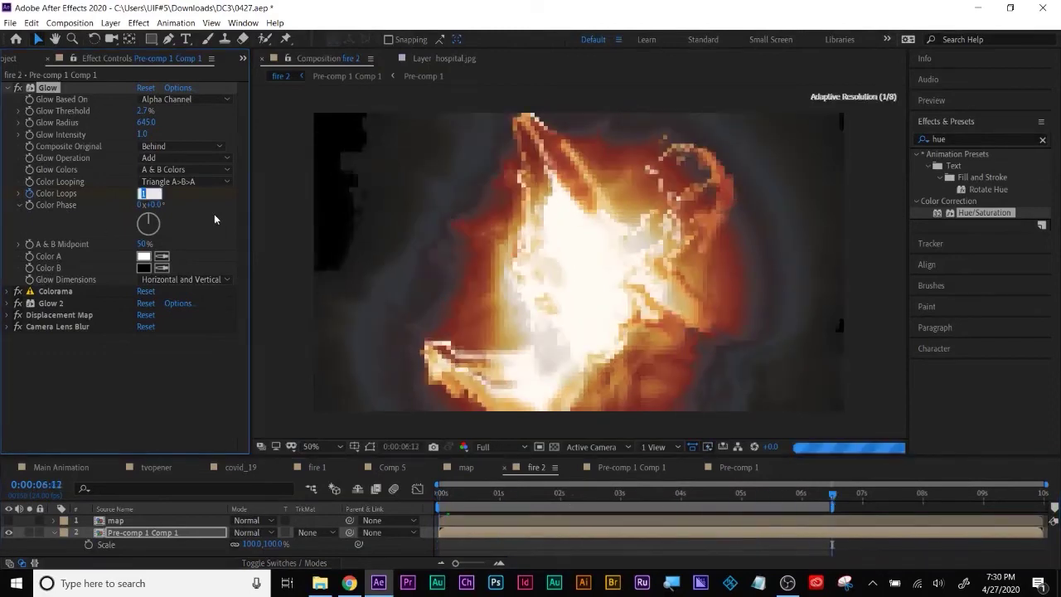
type("2")
key("Return")
left_click_drag(461, 495, 389, 533)
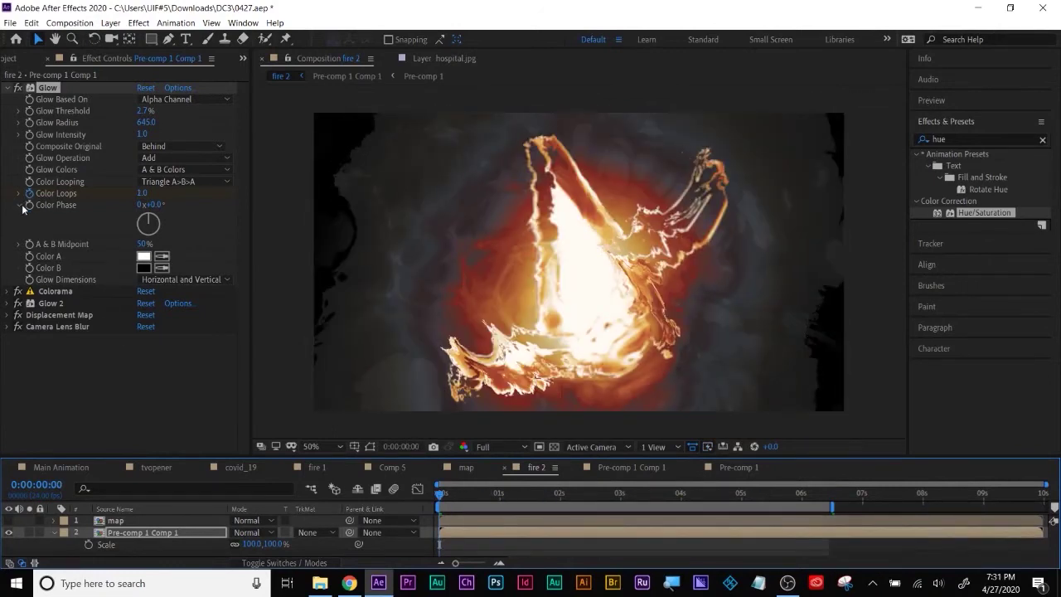
Step: Open the Glow 2 settings and raise its Glow Threshold to 100%
left_click(18, 88)
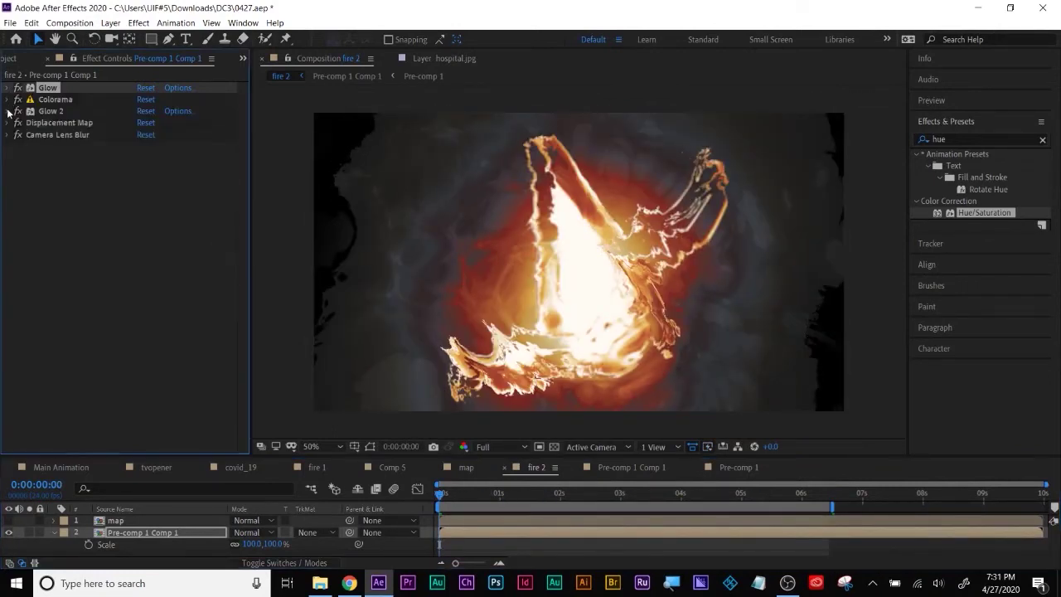
left_click(19, 111)
left_click_drag(167, 216, 116, 219)
key("ctrl+z")
key("ctrl+shift+z")
left_click_drag(145, 135, 195, 138)
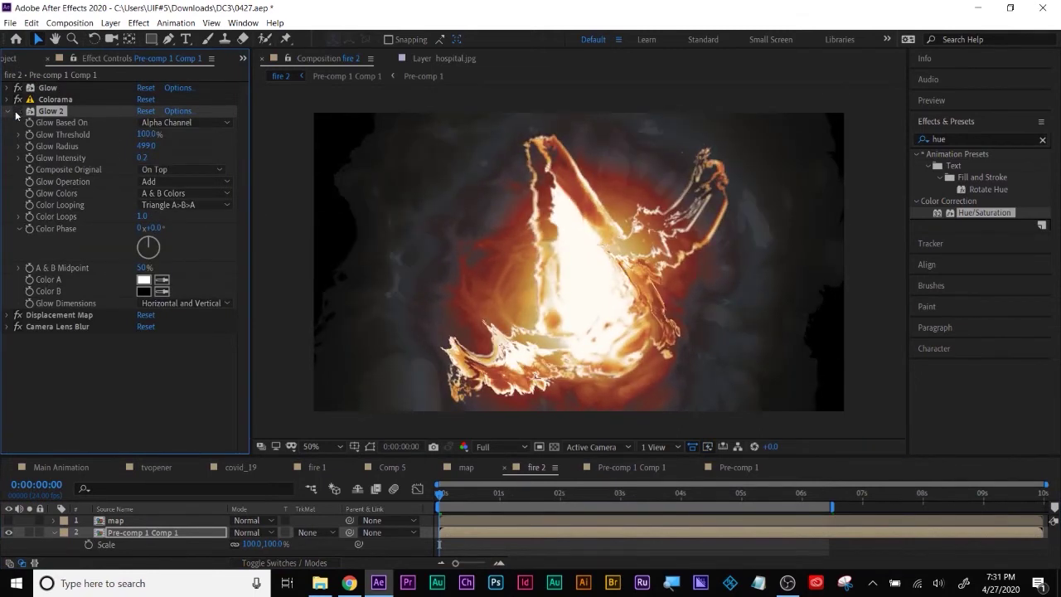
Step: Set Glow 2's radius to 273 and intensity to 4.3, and check the fire around 2.5 seconds
left_click(16, 111)
left_click(16, 111)
left_click_drag(154, 136, 233, 137)
left_click_drag(150, 148, 83, 148)
left_click_drag(136, 493, 136, 493)
left_click_drag(146, 159, 179, 158)
left_click(594, 496)
left_click_drag(593, 494, 431, 497)
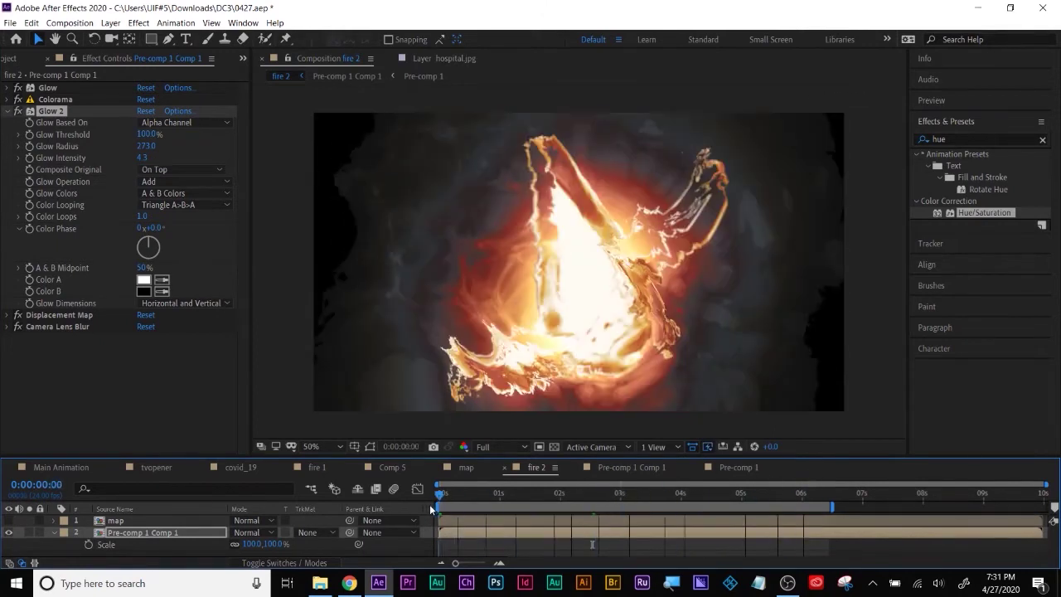
Step: Copy the desaturated bird layer from Pre-comp 1 into fire 2 and place it above the map layer
left_click(743, 469)
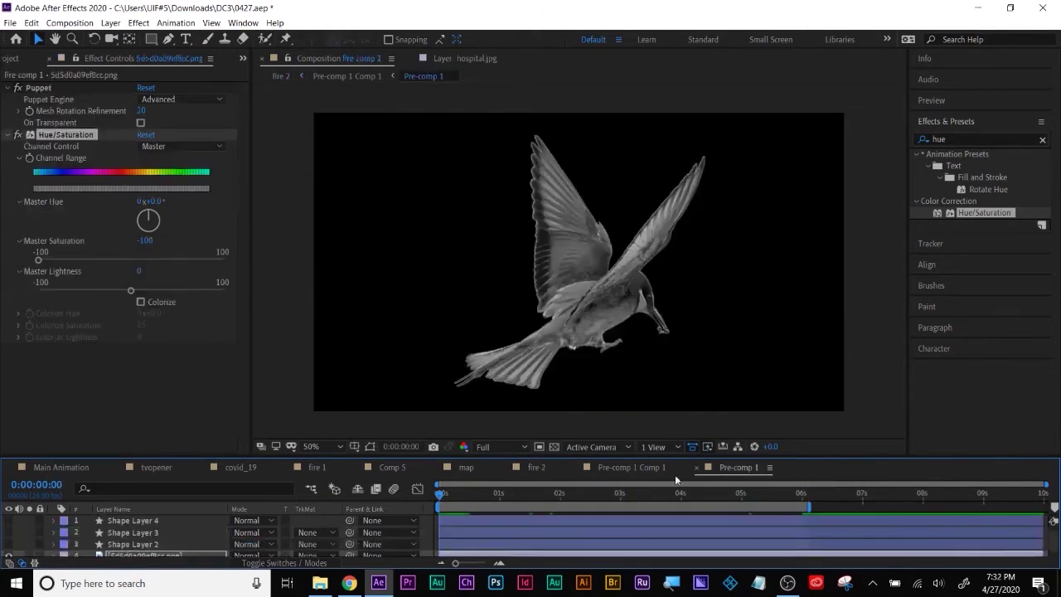
scroll(159, 548, "down", 1)
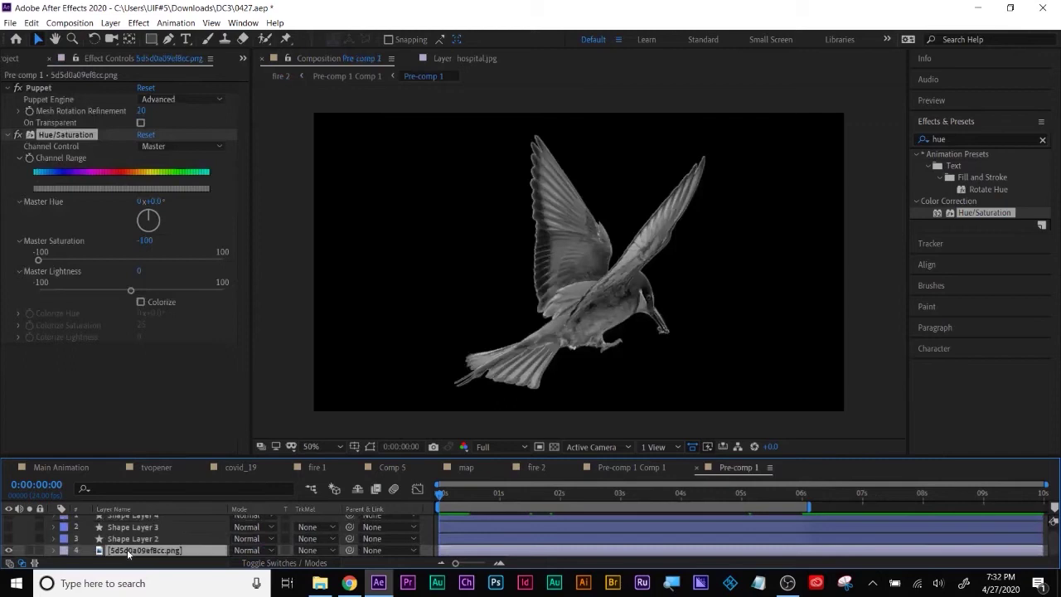
left_click(128, 553)
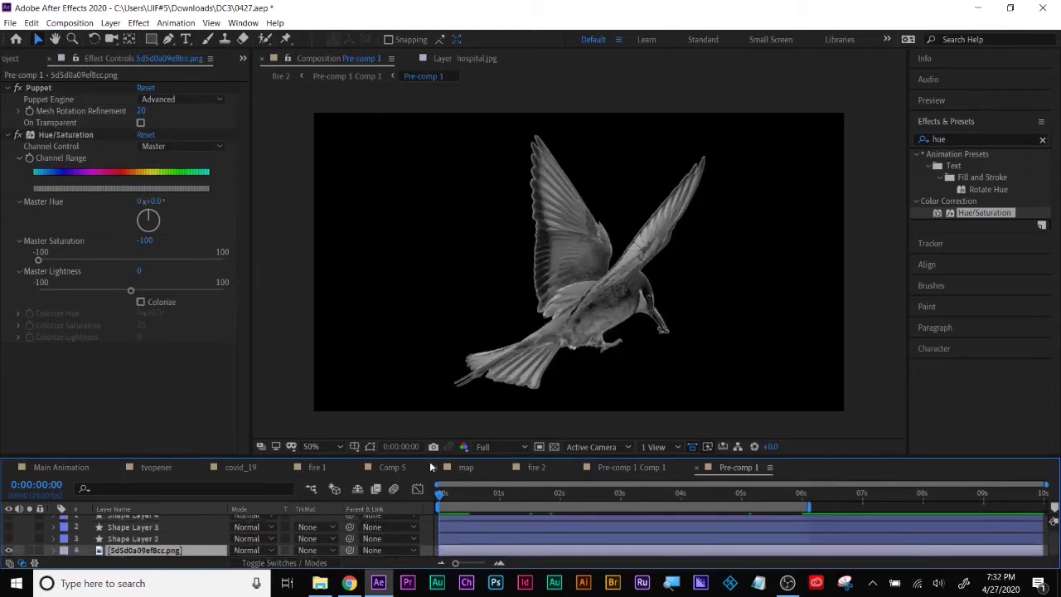
left_click(533, 467)
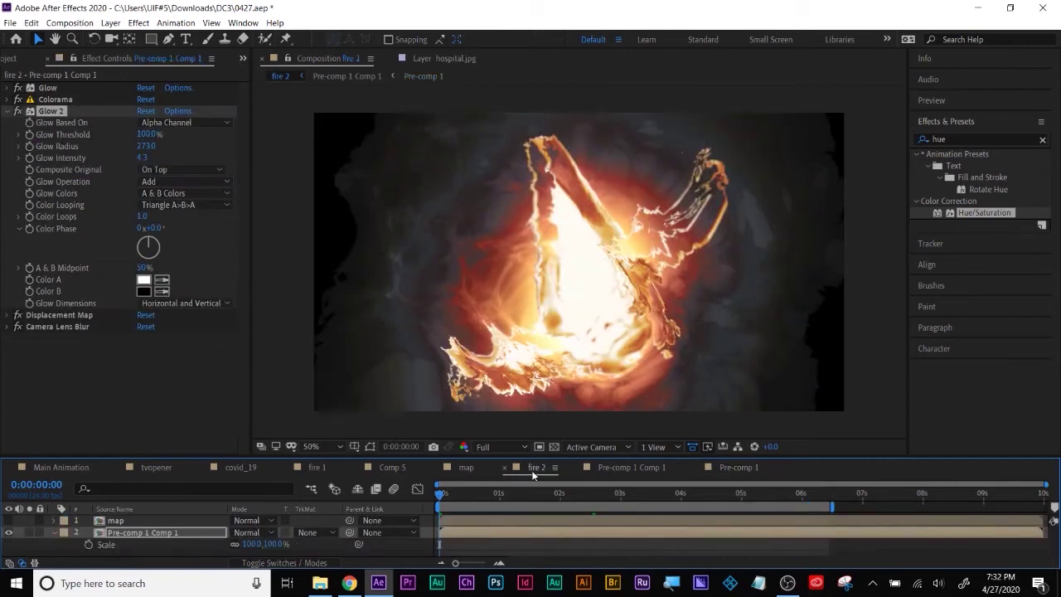
key("ctrl+v")
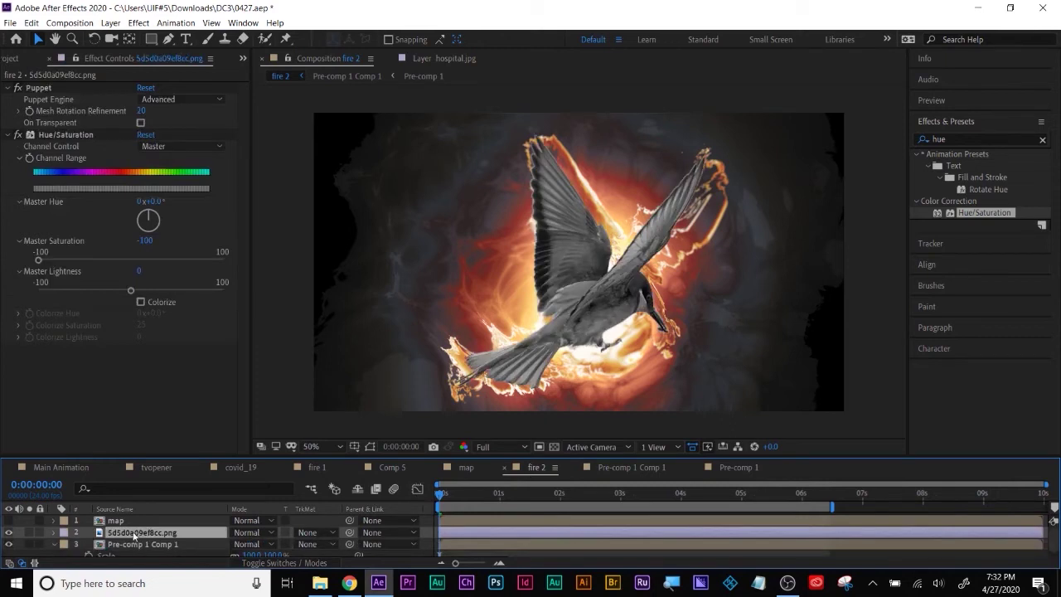
left_click_drag(134, 536, 132, 520)
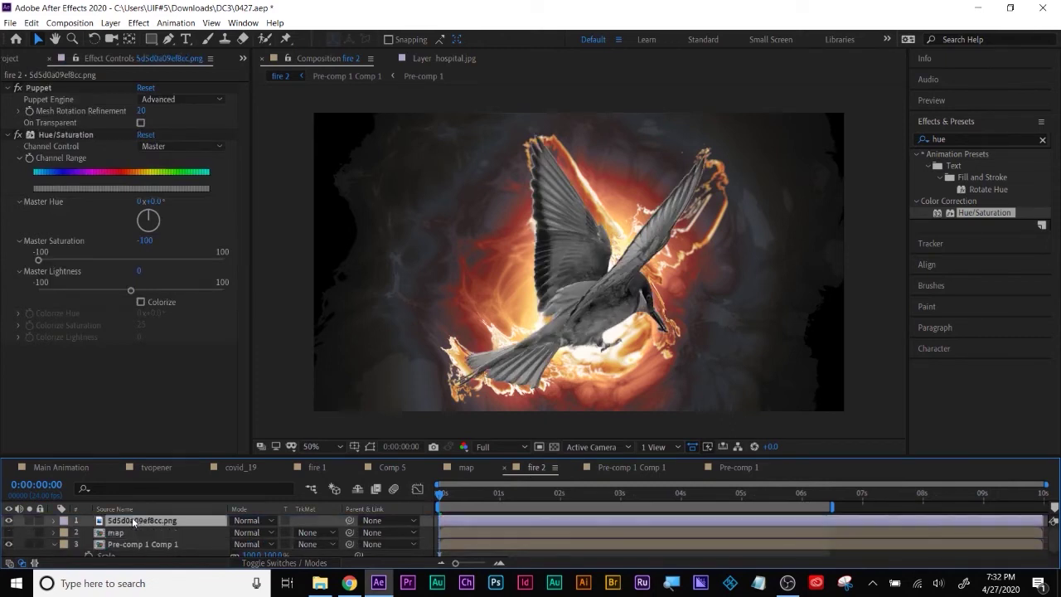
Step: Pre-compose the bird layer as "matte" with all attributes moved, and place it directly above Pre-comp 1 Comp 1
right_click(132, 521)
left_click(176, 465)
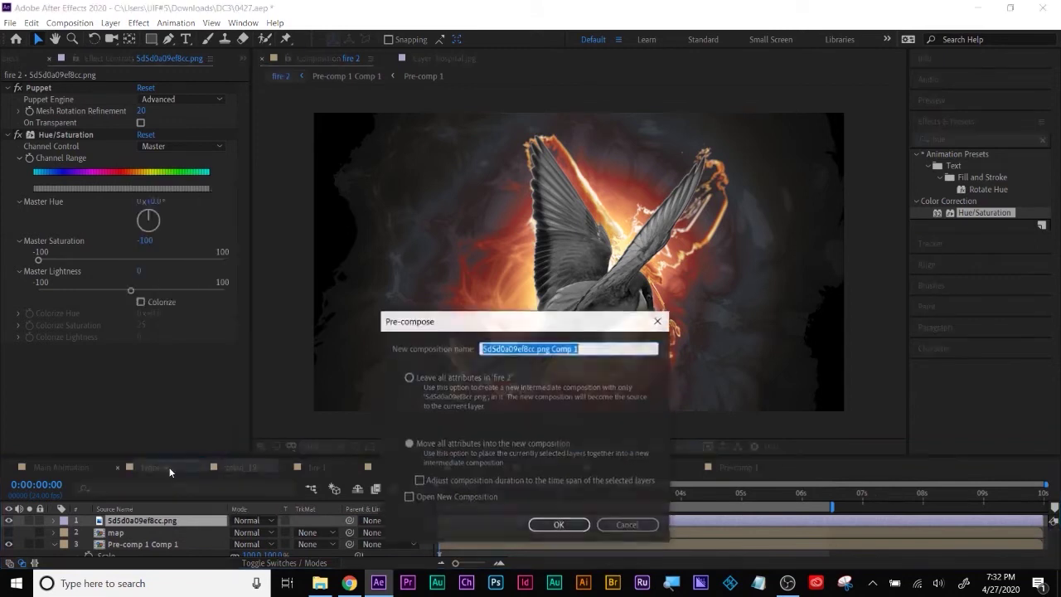
type("matte")
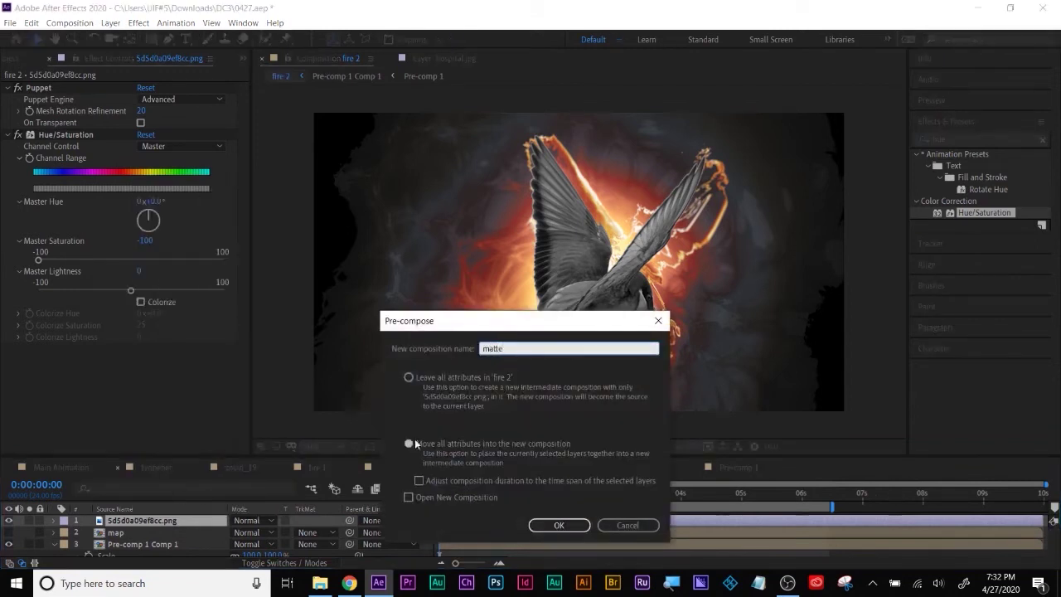
left_click(410, 443)
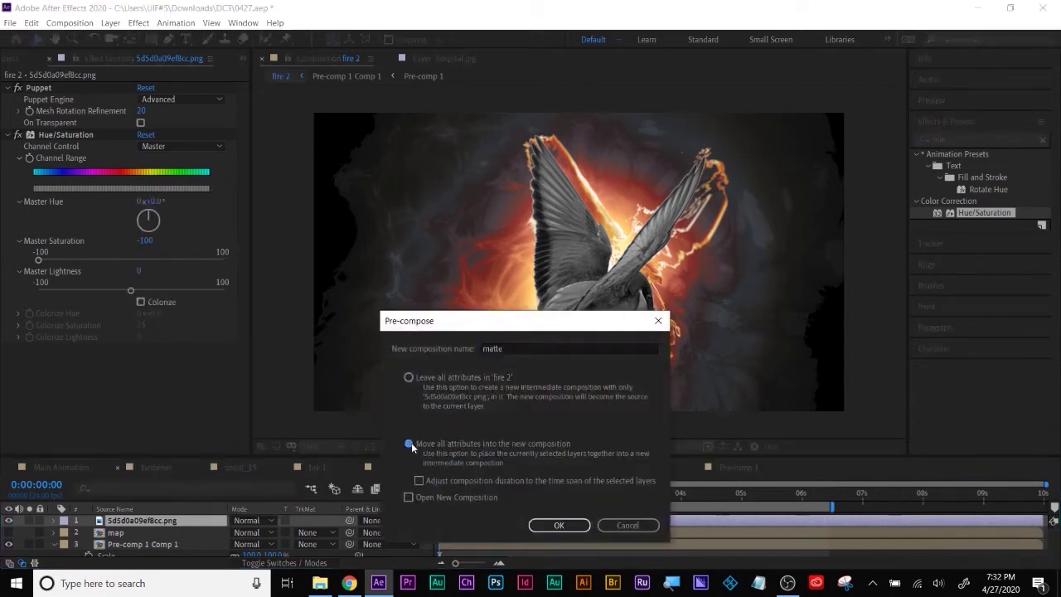
left_click(557, 525)
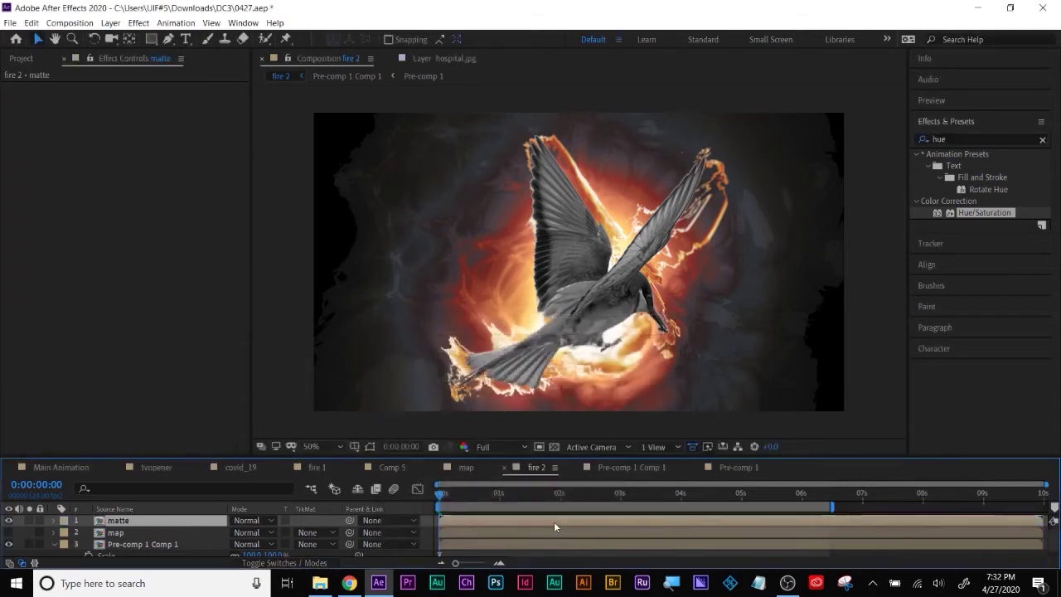
left_click_drag(174, 456, 173, 411)
mouse_move(129, 497)
left_mouse_down()
mouse_move(126, 476)
mouse_move(118, 498)
left_mouse_up()
Step: Try the matte layer as a Luma Matte and an Alpha Matte for Pre-comp 1 Comp 1, and return to No Track Matte
left_click(121, 499)
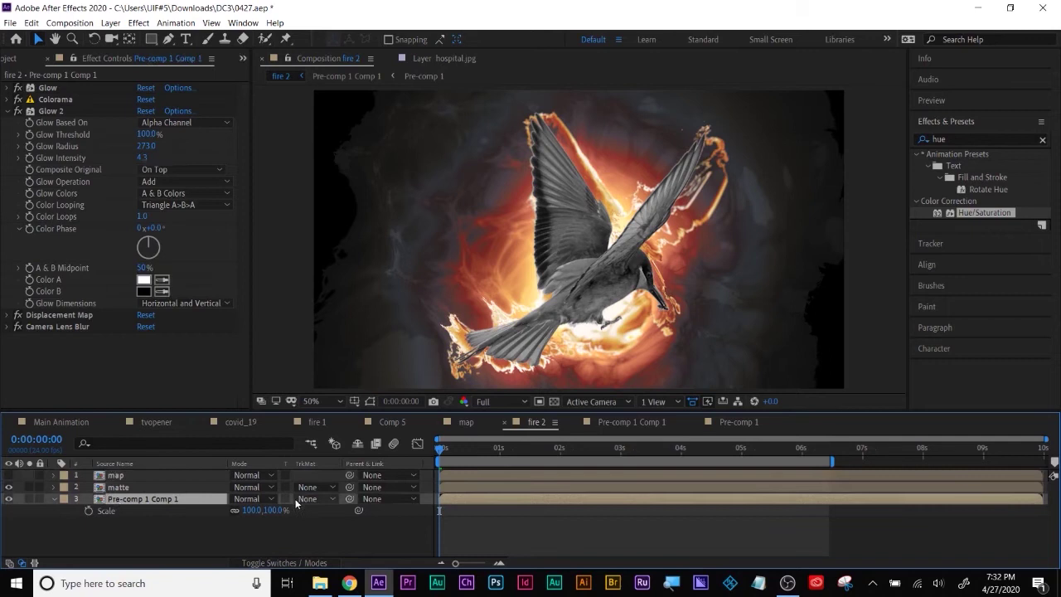
left_click(314, 500)
left_click(328, 473)
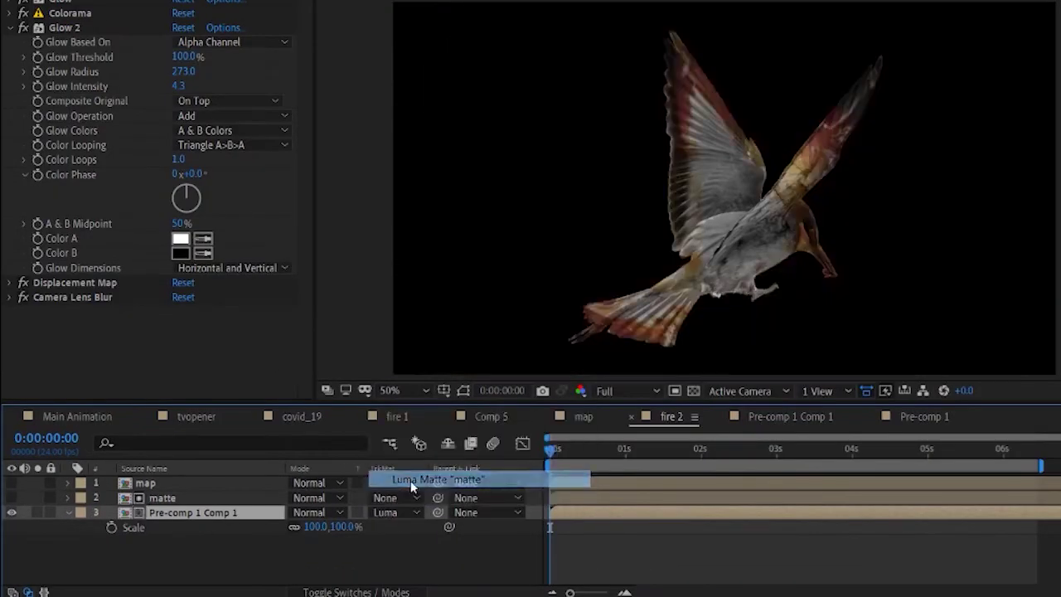
left_click(402, 514)
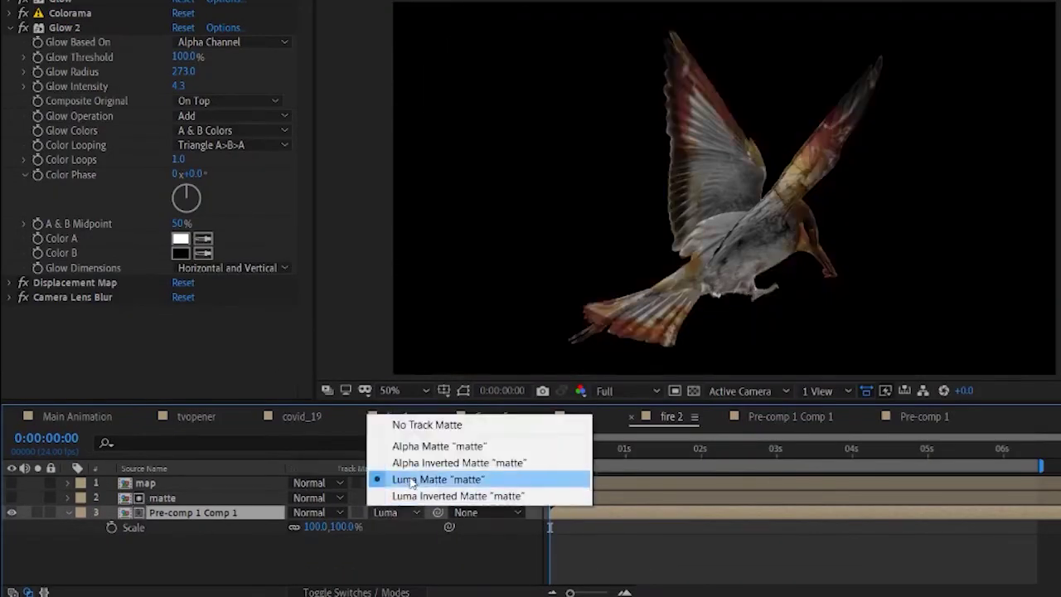
left_click(414, 442)
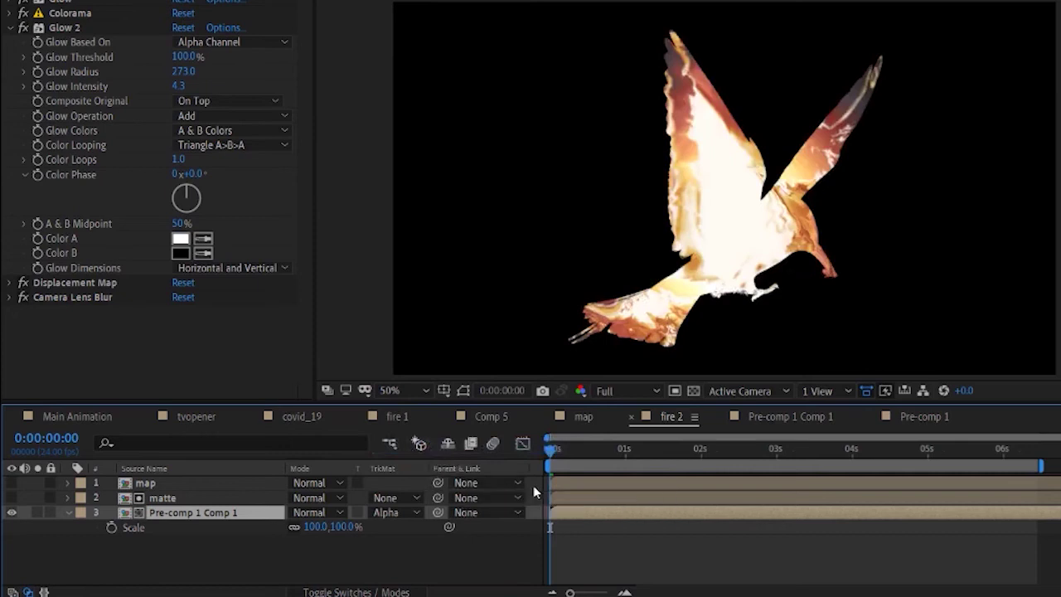
left_click(385, 512)
left_click(421, 425)
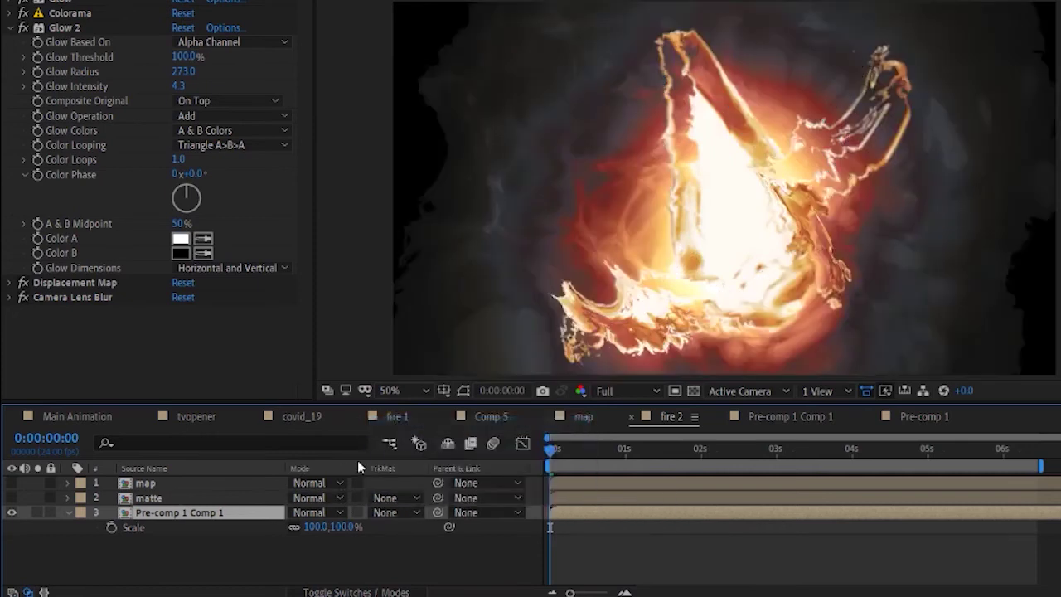
Step: Show the matte layer over the fire to compare their alignment, and hide it again
left_click(36, 499)
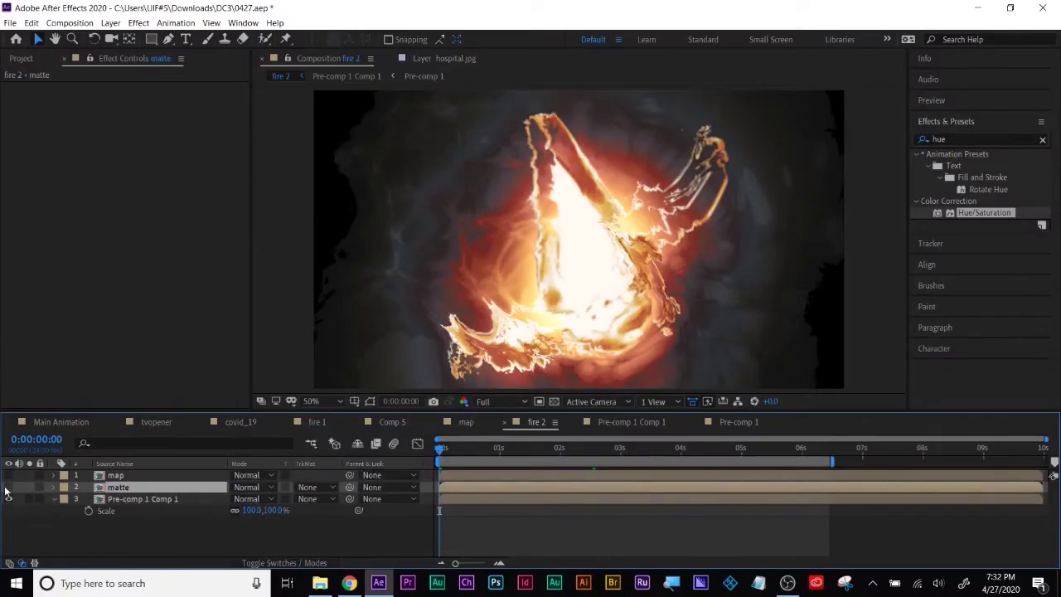
left_click(8, 488)
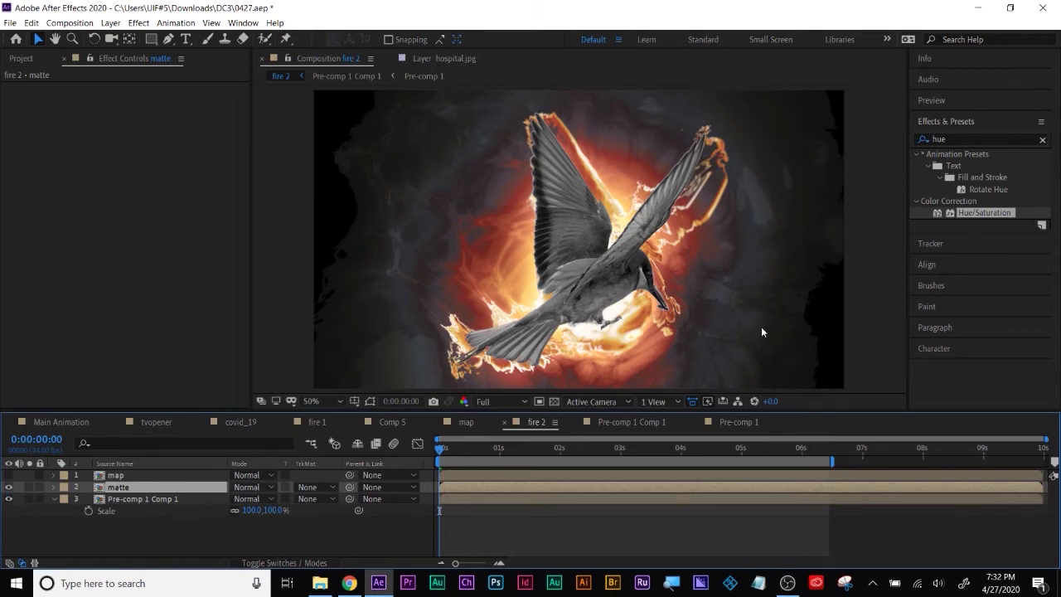
left_click(107, 500)
left_click(9, 488)
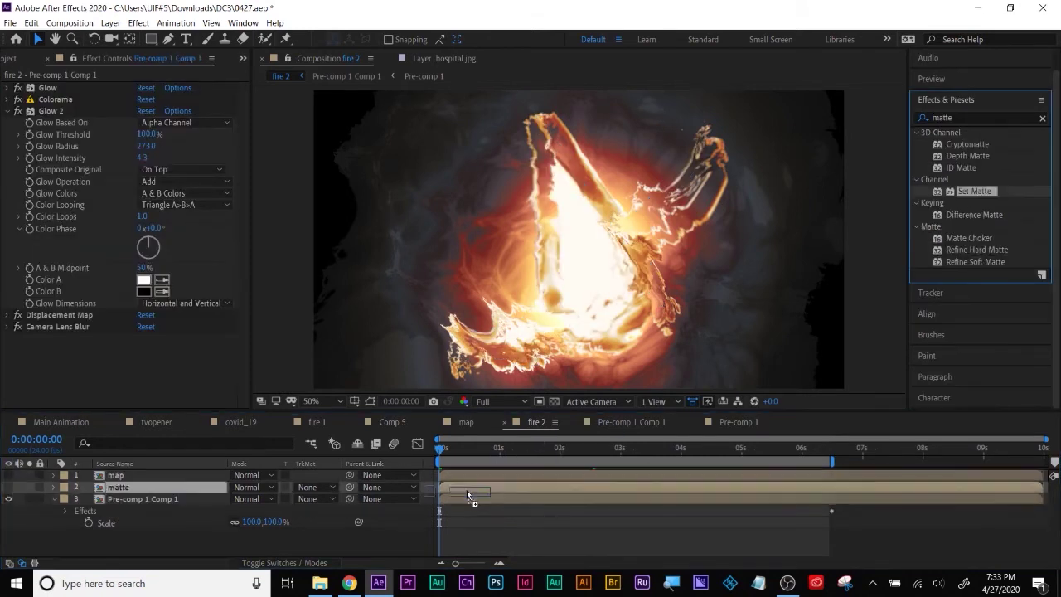
Step: Apply Set Matte to Pre-comp 1 Comp 1, taking the matte from layer 2 "matte" with Invert Matte enabled
left_click_drag(466, 495, 461, 501)
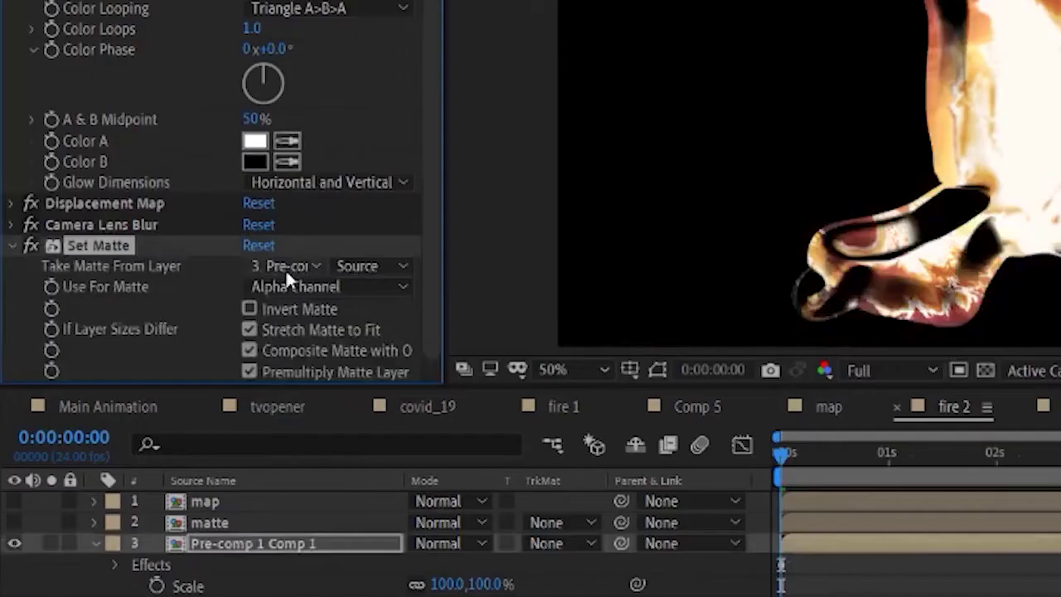
left_click(159, 343)
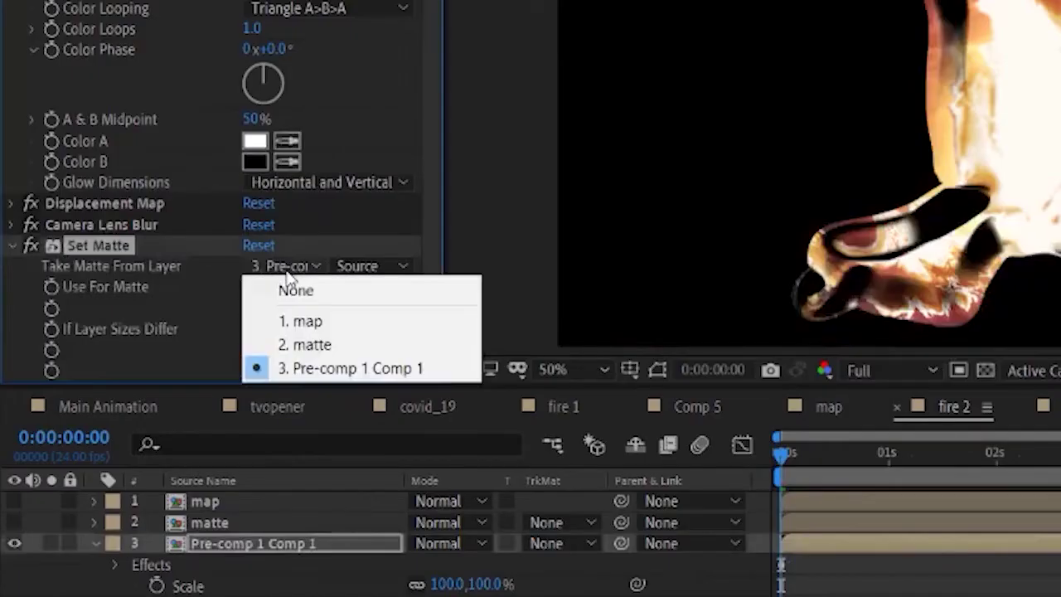
left_click(300, 345)
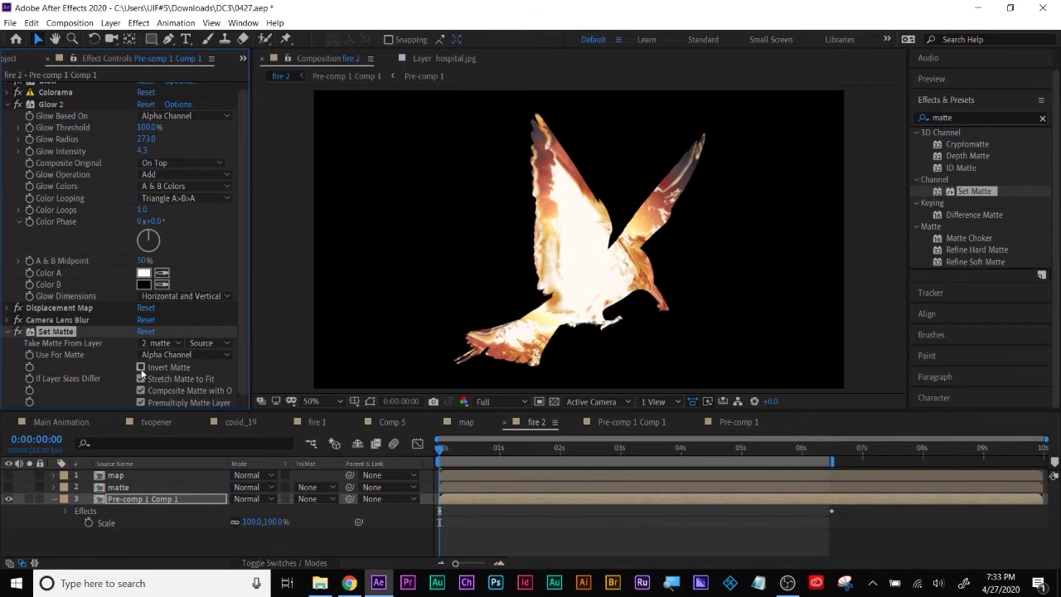
left_click(249, 309)
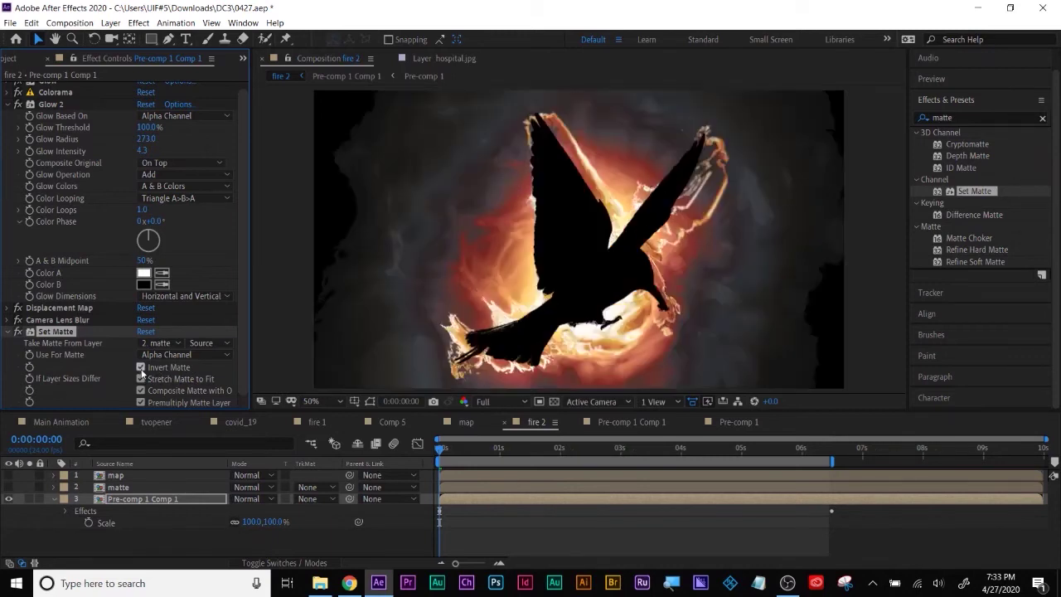
Step: Turn off Invert Matte in the Set Matte effect, then try a Matte Choker on Pre-comp 1 Comp 1 and undo it
left_click(141, 367)
left_click_drag(962, 240, 502, 501)
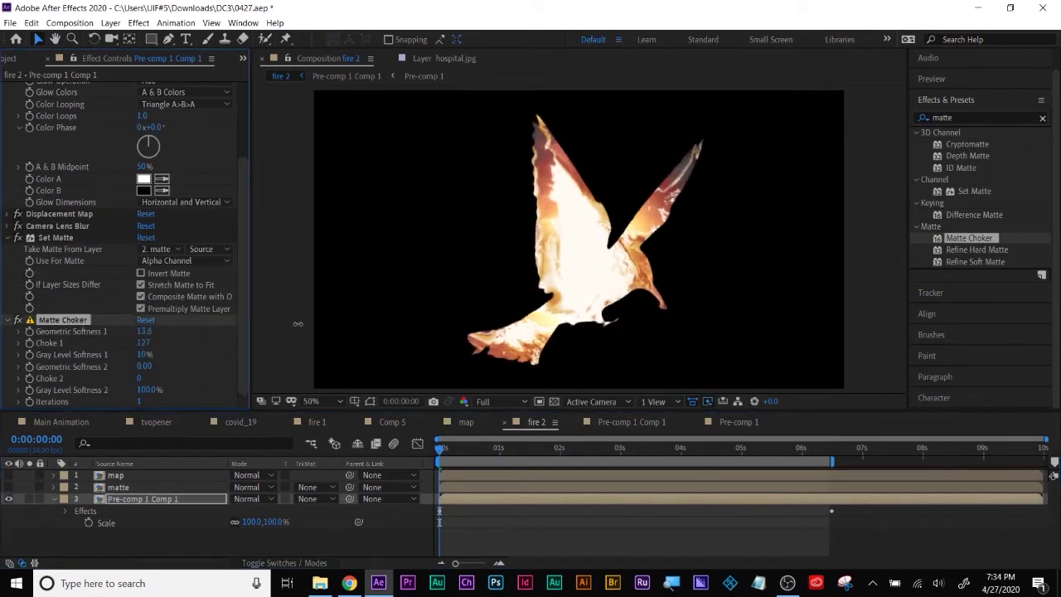
key("ctrl+z")
Step: Apply Refine Soft Matte to Pre-comp 1 Comp 1 with Additional Edge Radius 7.9, and briefly show its edge region
left_click_drag(975, 262, 544, 496)
left_click_drag(143, 225, 136, 271)
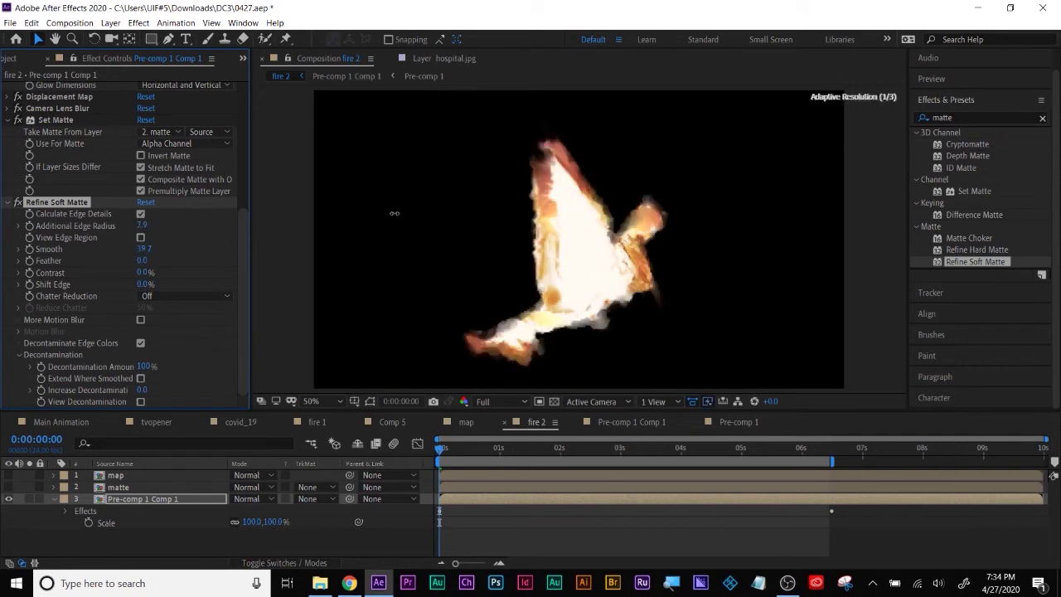
left_click(140, 238)
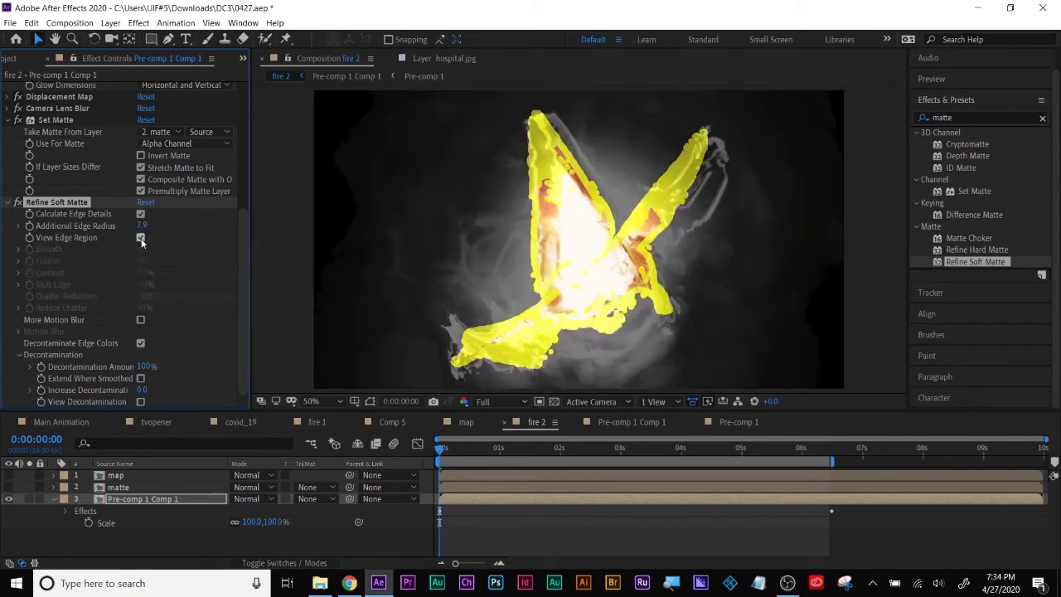
left_click(141, 238)
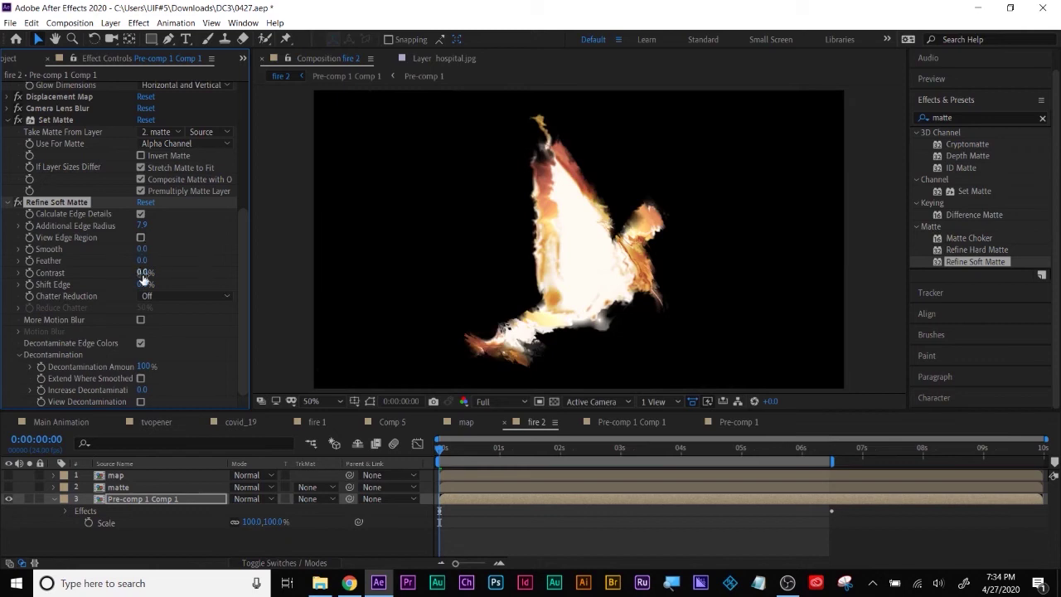
Step: Set Refine Soft Matte to Contrast 17%, Shift Edge 100% and Chatter Reduction Smoother (Slower), with More Motion Blur and Extend Where Smoothed enabled
left_click(182, 295)
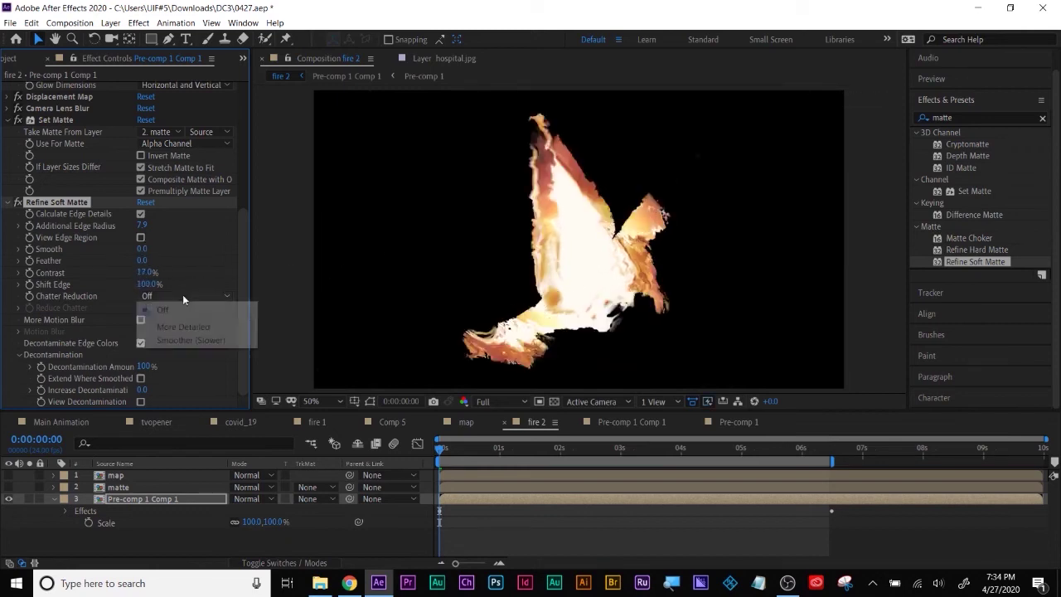
left_click(180, 340)
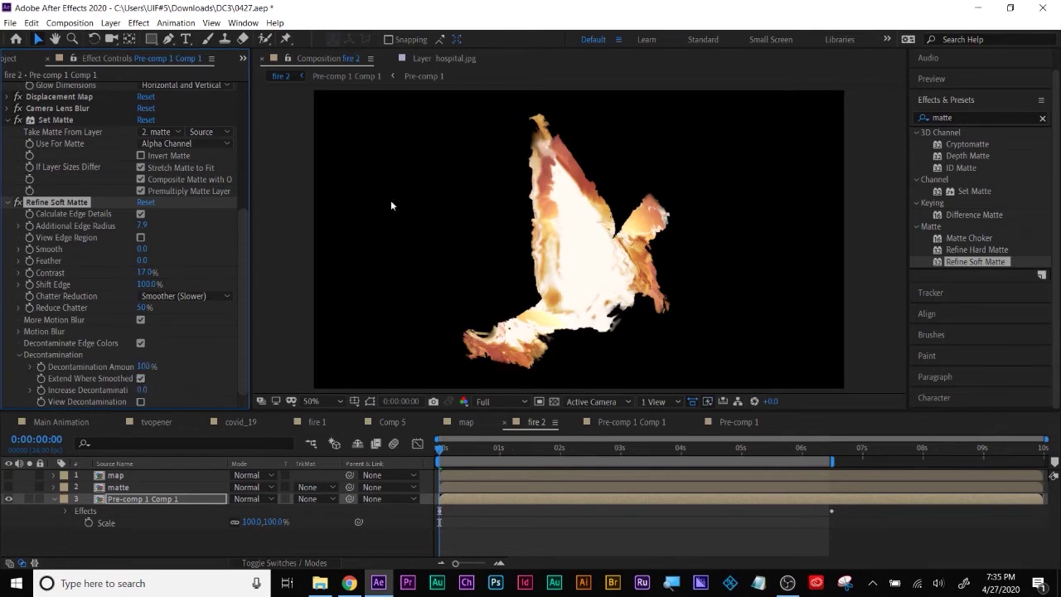
left_click(581, 450)
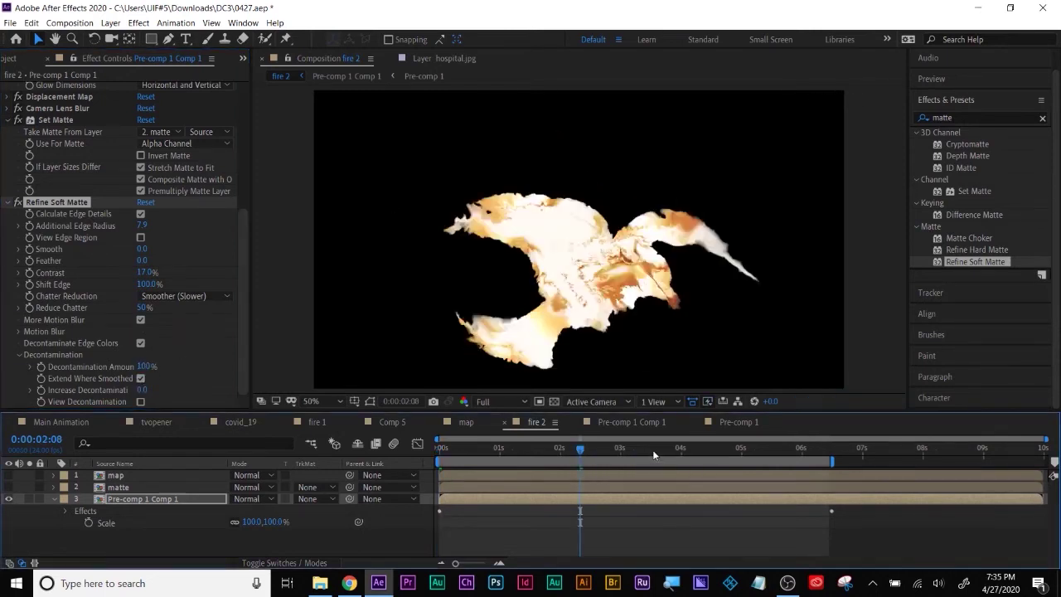
left_click(653, 452)
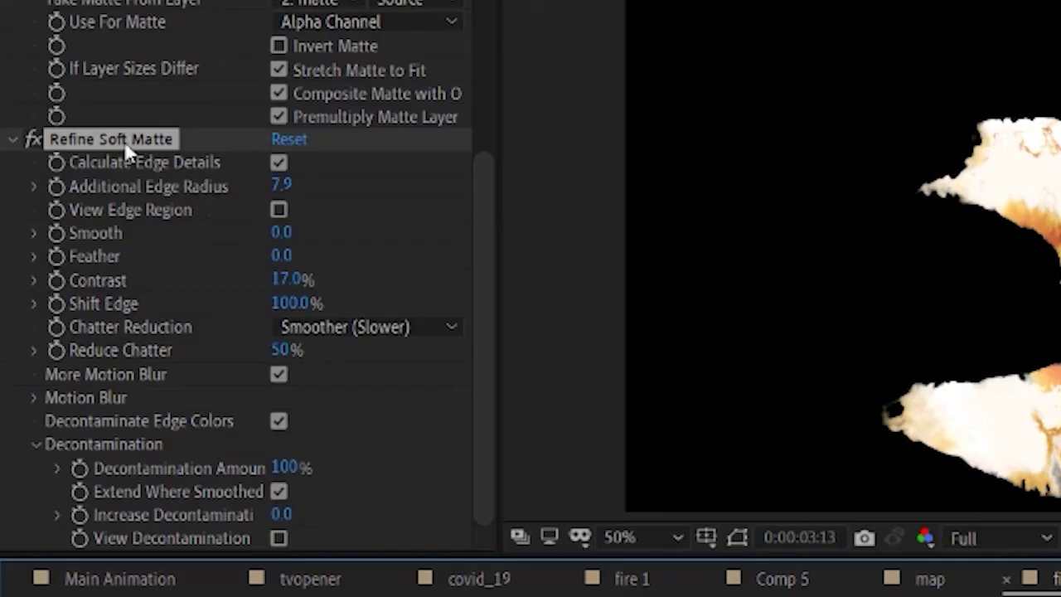
Step: Try the Red Channel and an inverted matte in Set Matte, and return to the non-inverted Alpha Channel
scroll(89, 211, "up", 2)
left_click(188, 177)
left_click(364, 108)
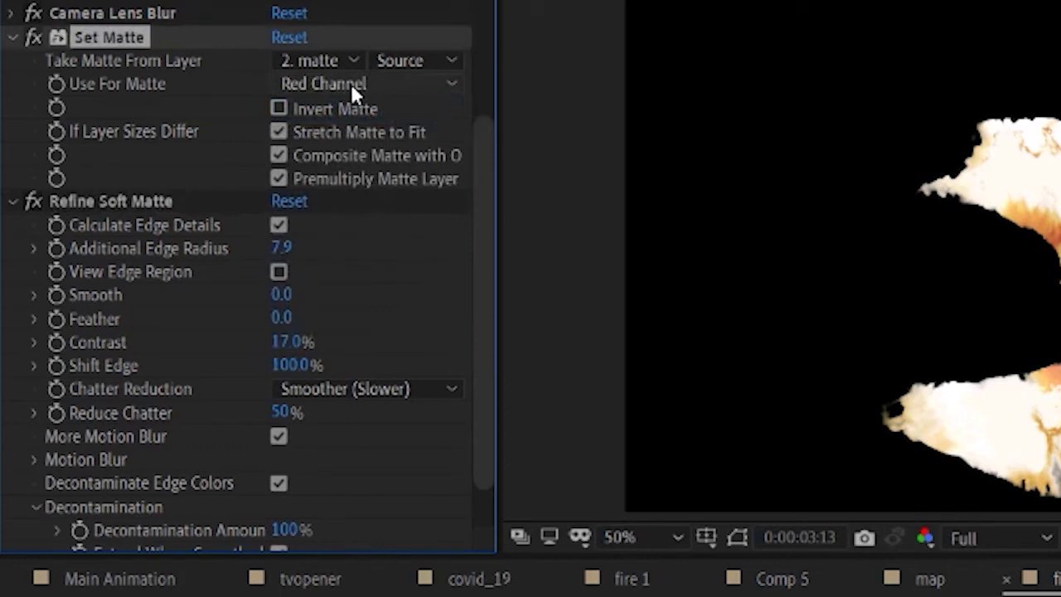
left_click(350, 84)
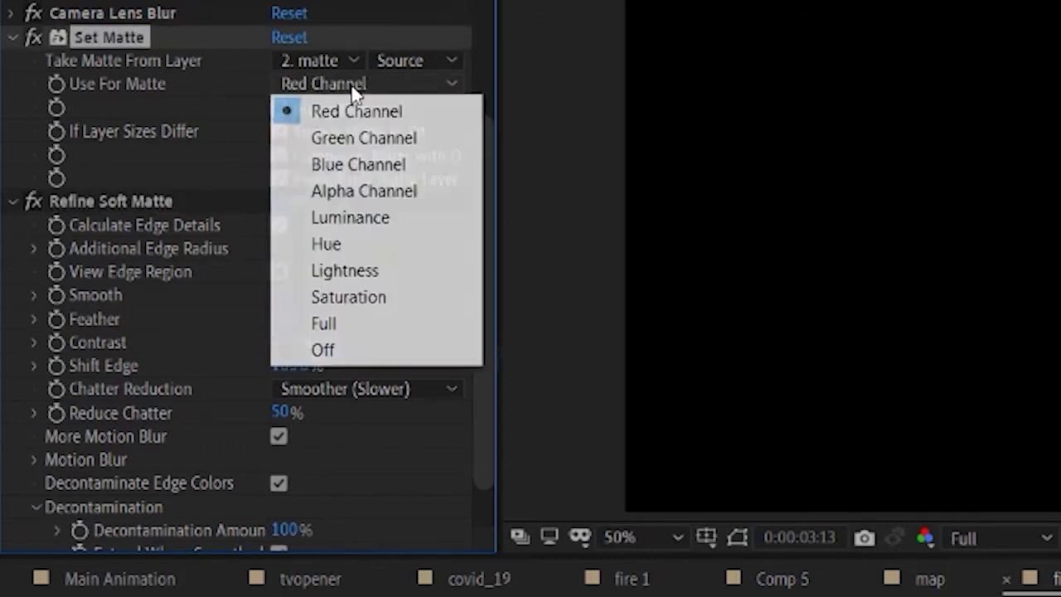
left_click(352, 190)
left_click(279, 108)
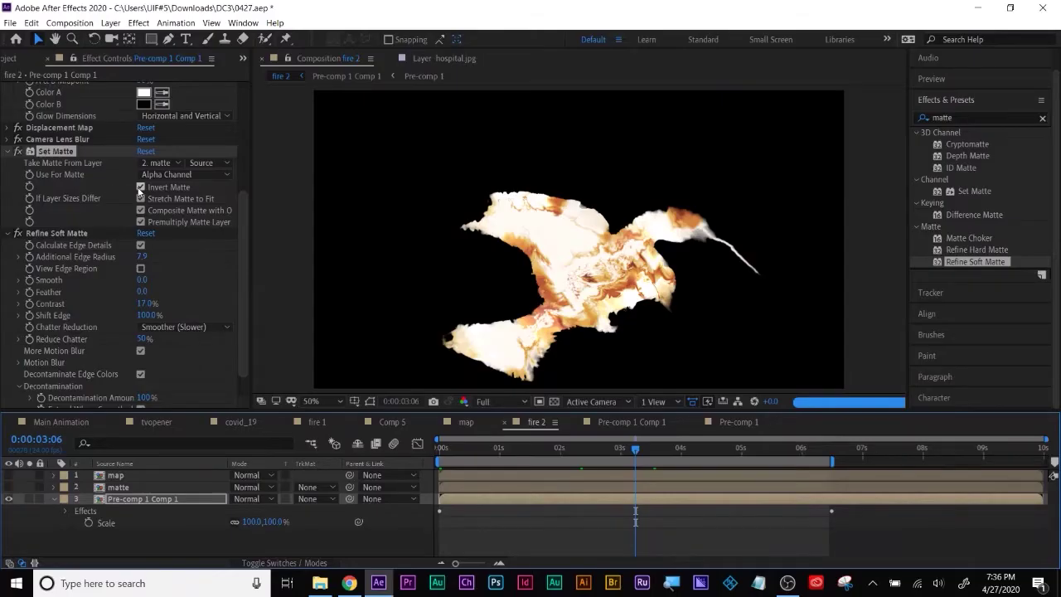
left_click(278, 108)
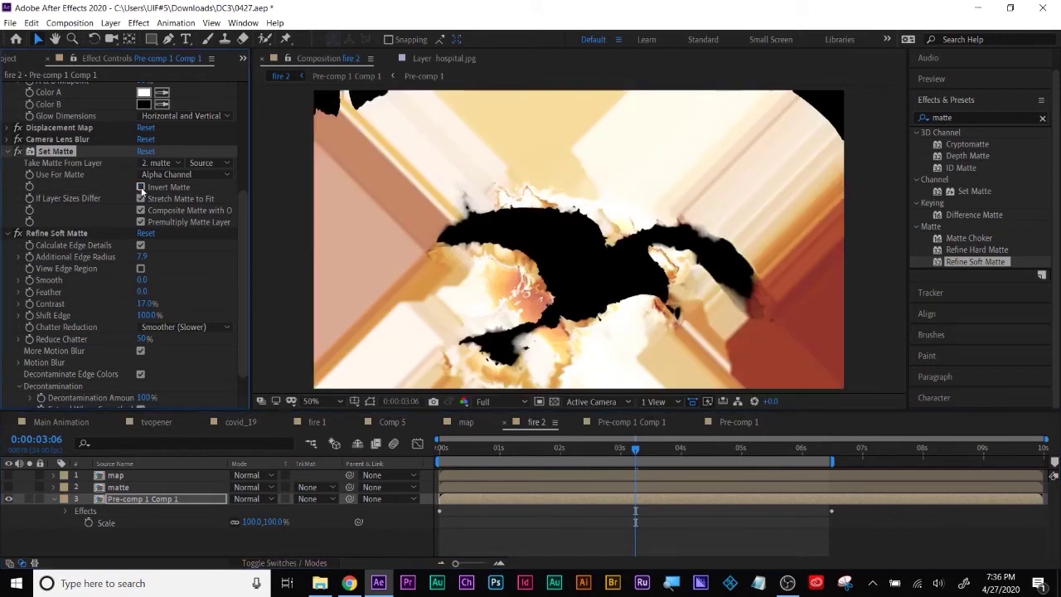
Step: Collapse the settings of Set Matte, Refine Soft Matte and Glow 2, and scrub fire 2 to 0:00:06:09 to review the matted fire
left_click(8, 152)
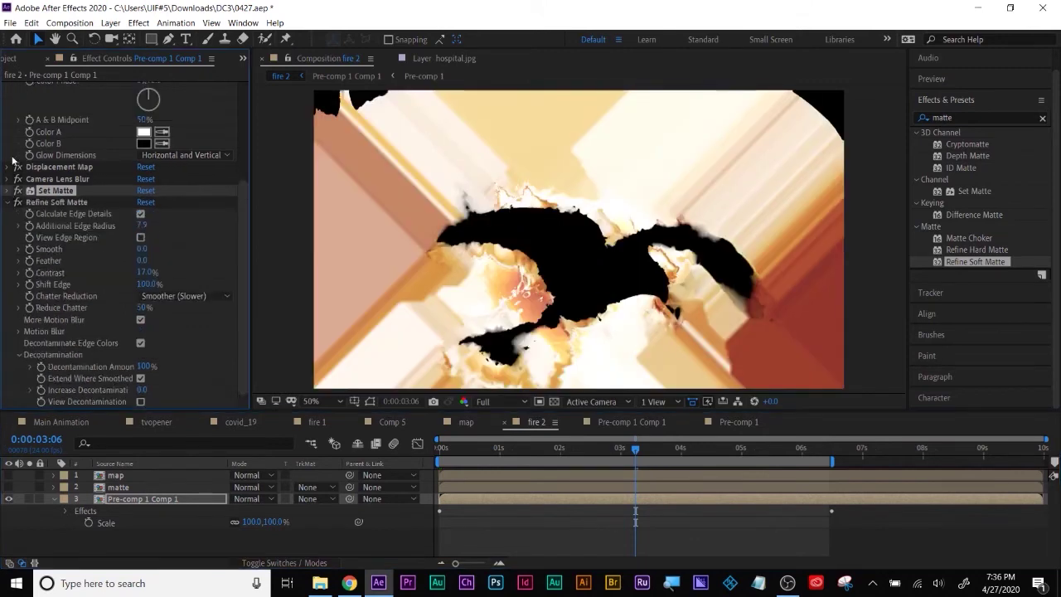
left_click(8, 203)
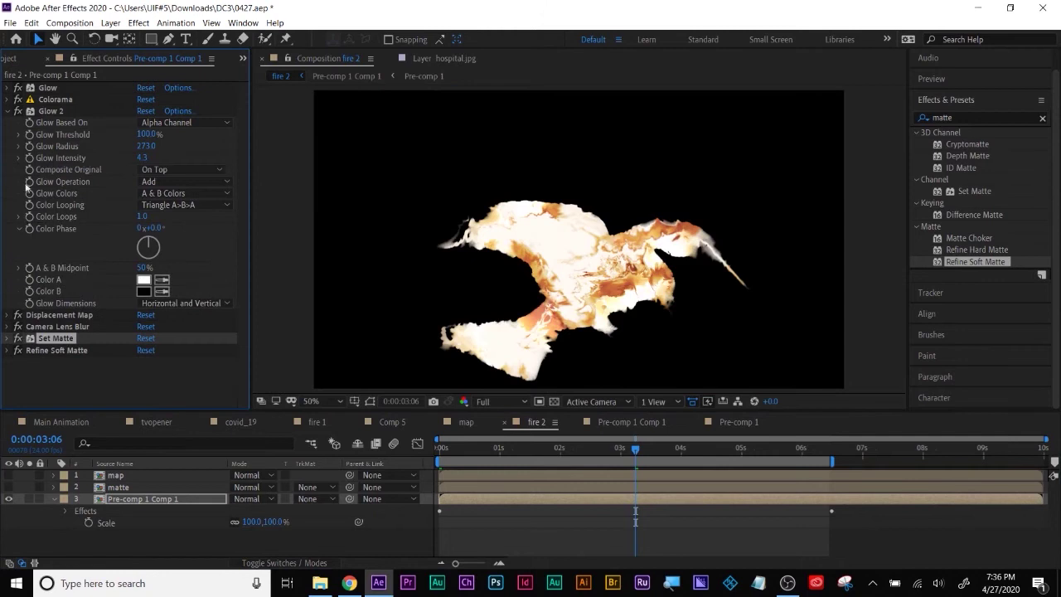
left_click(8, 113)
left_click(45, 158)
left_click(520, 459)
left_click_drag(521, 458, 825, 458)
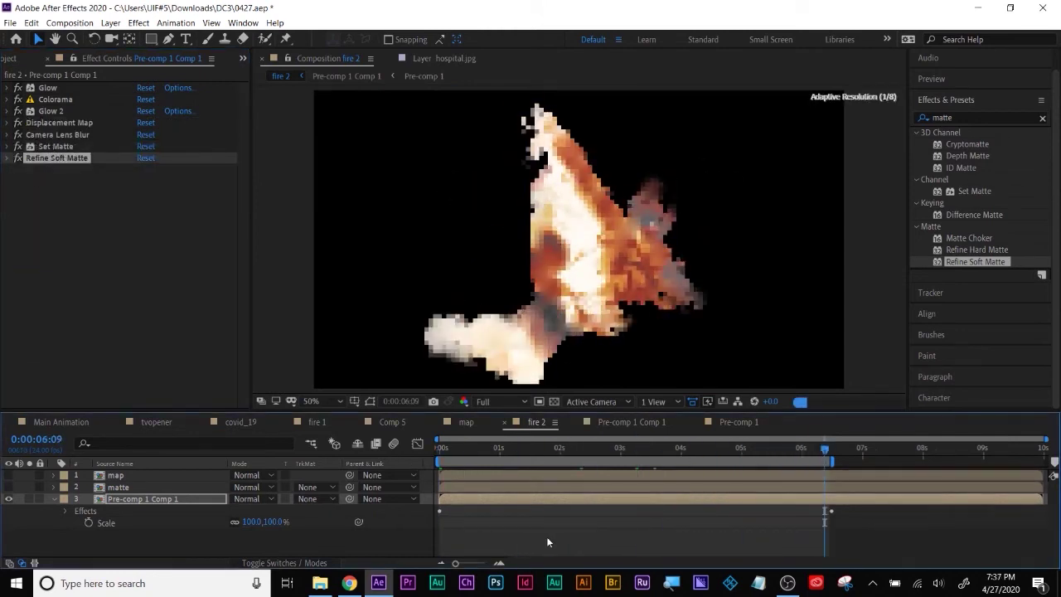
Step: Try Set Matte at the top of the effect stack, undo the move, and set the preview resolution to Quarter
left_click_drag(48, 147, 60, 87)
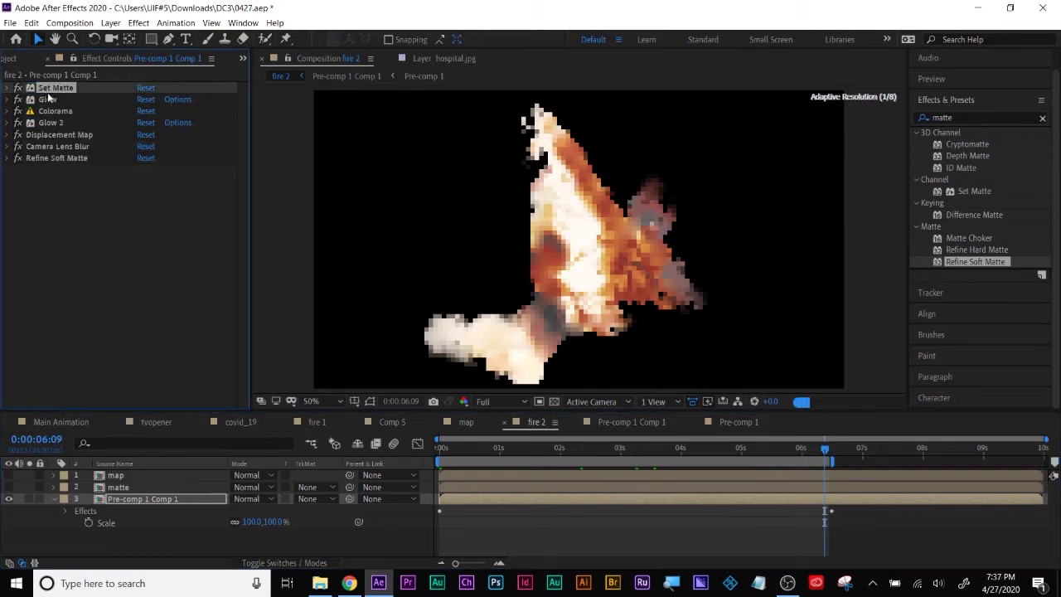
key("ctrl+z")
left_click(499, 403)
left_click(495, 481)
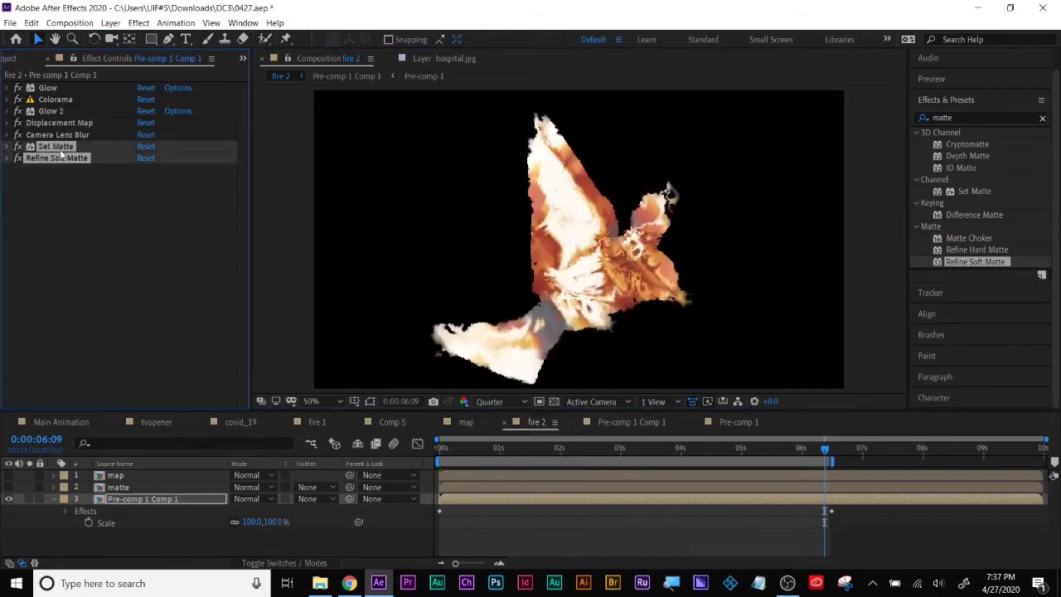
Step: Move Set Matte directly below Glow 2, try Refine Soft Matte higher in the stack and undo that, and review the fire over time
left_click_drag(61, 151, 81, 120)
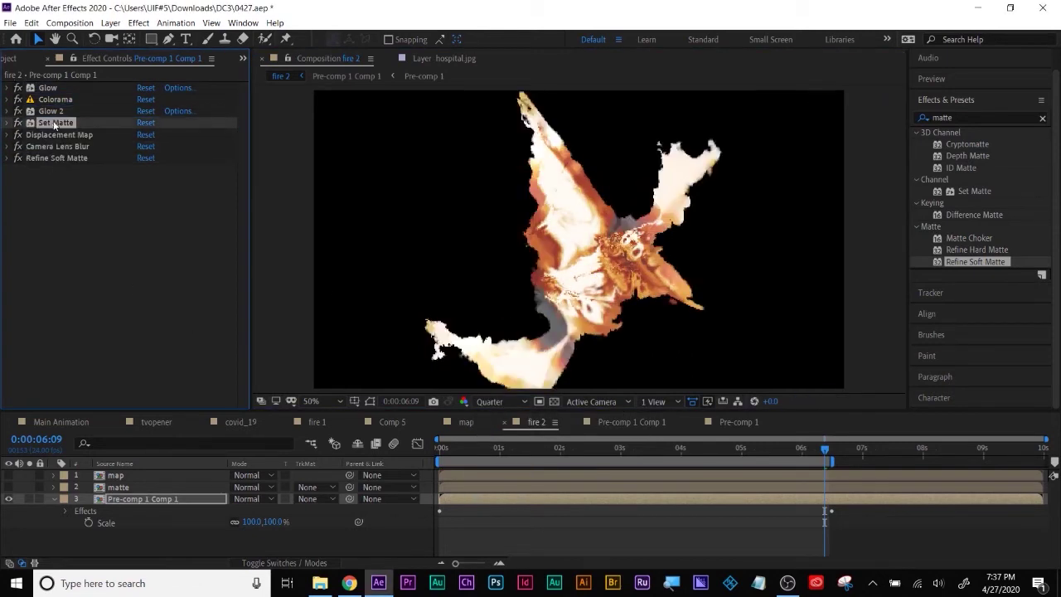
left_click_drag(39, 156, 56, 128)
key("ctrl+z")
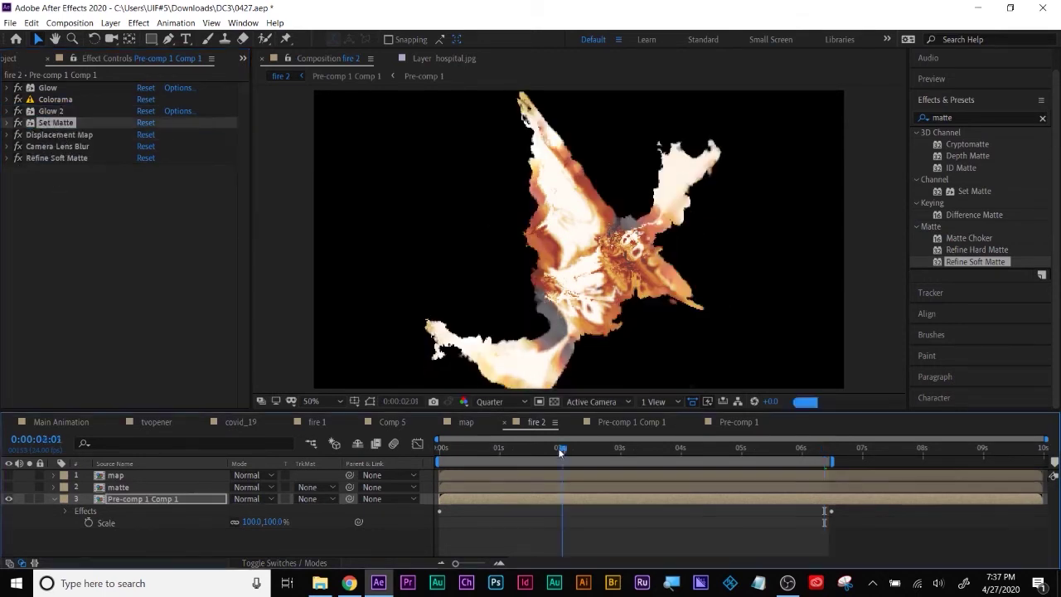
left_click(560, 450)
left_click_drag(472, 448, 438, 448)
left_click(626, 450)
left_click_drag(673, 450, 806, 449)
Step: Pre-compose the bird image layer in Pre-comp 1 under its default name, moving all attributes into the new composition
left_click(728, 422)
left_click(615, 422)
left_click(539, 422)
left_click(723, 422)
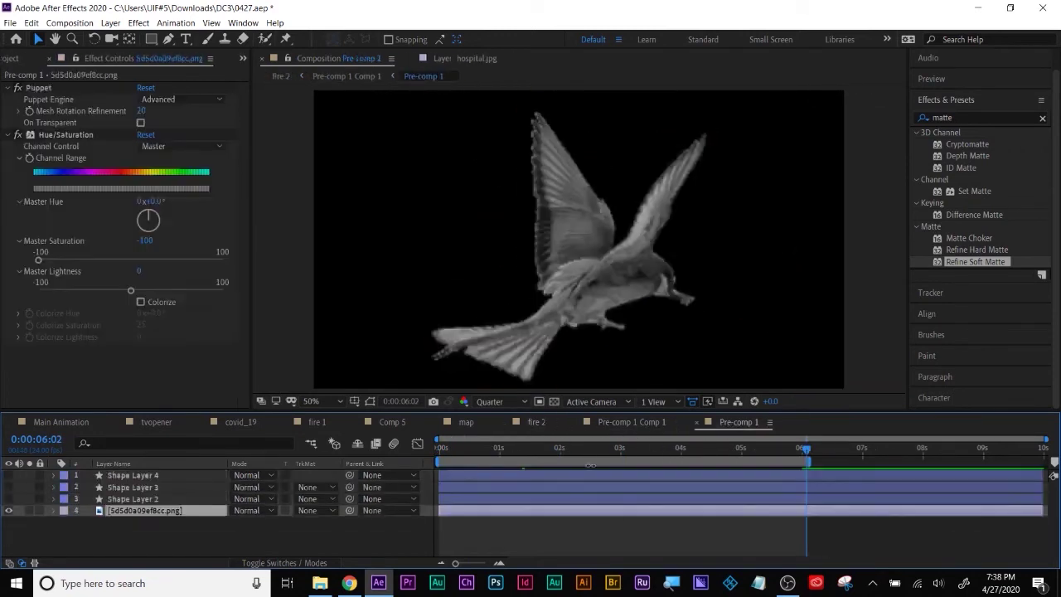
right_click(135, 511)
left_click(213, 453)
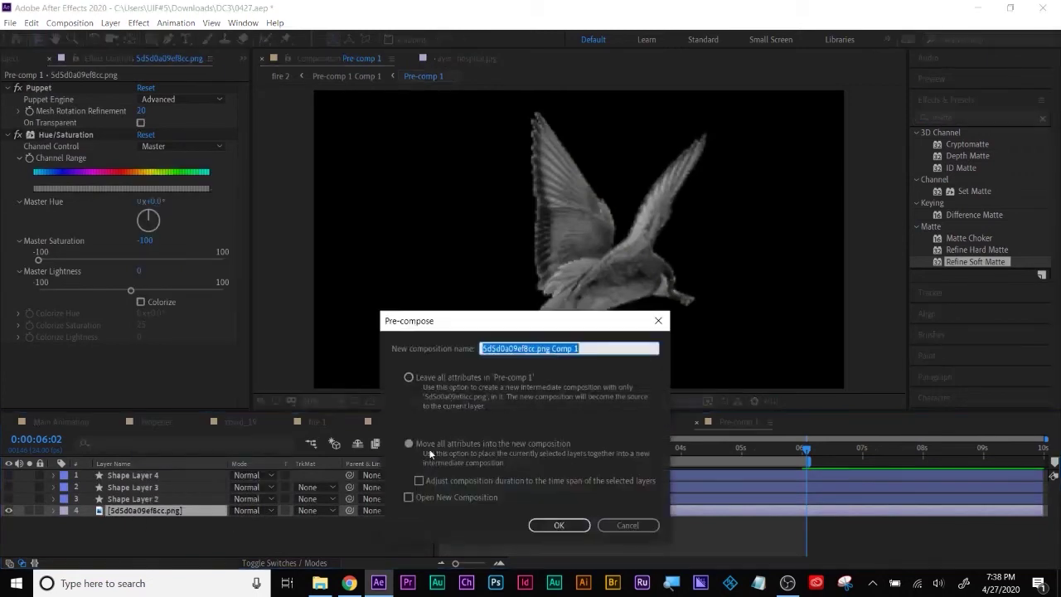
left_click(557, 525)
Step: Adjust the vertical position of the pre-composed bird layer in Pre-comp 1, and check it near the start of the animation
key("r")
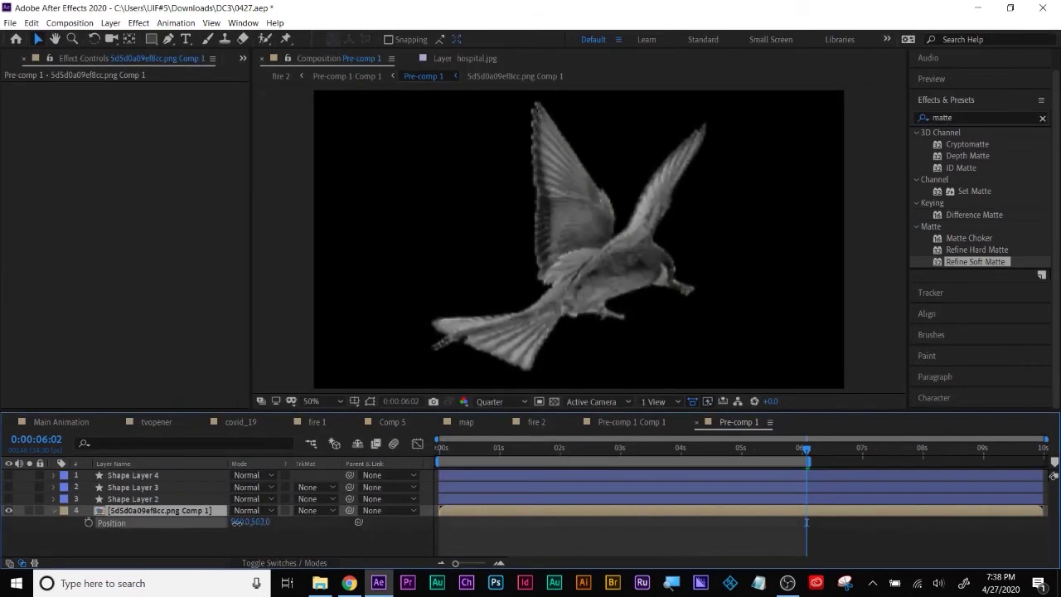
key("p")
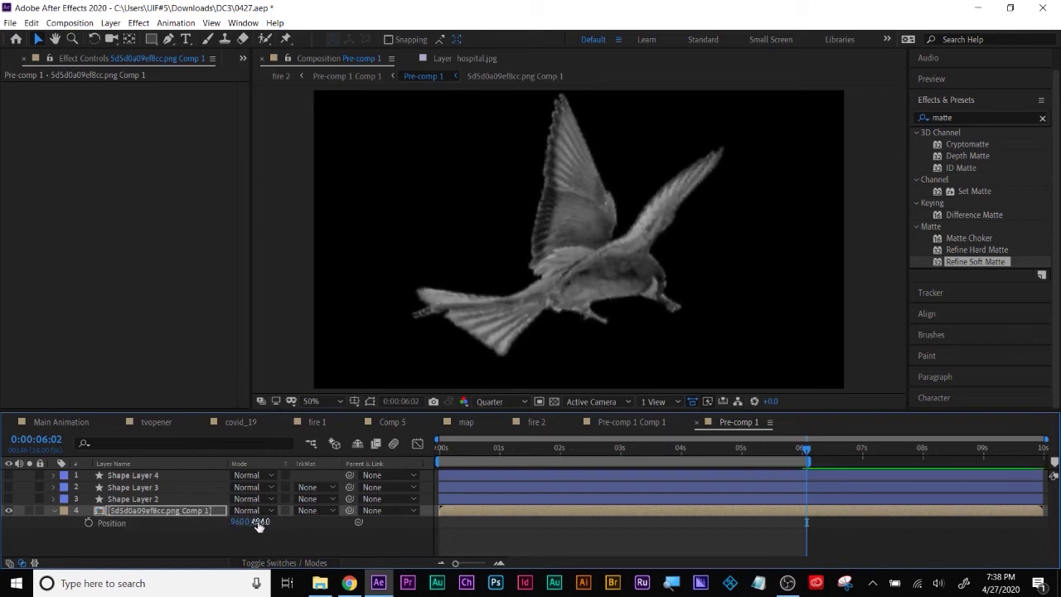
left_click_drag(470, 448, 432, 503)
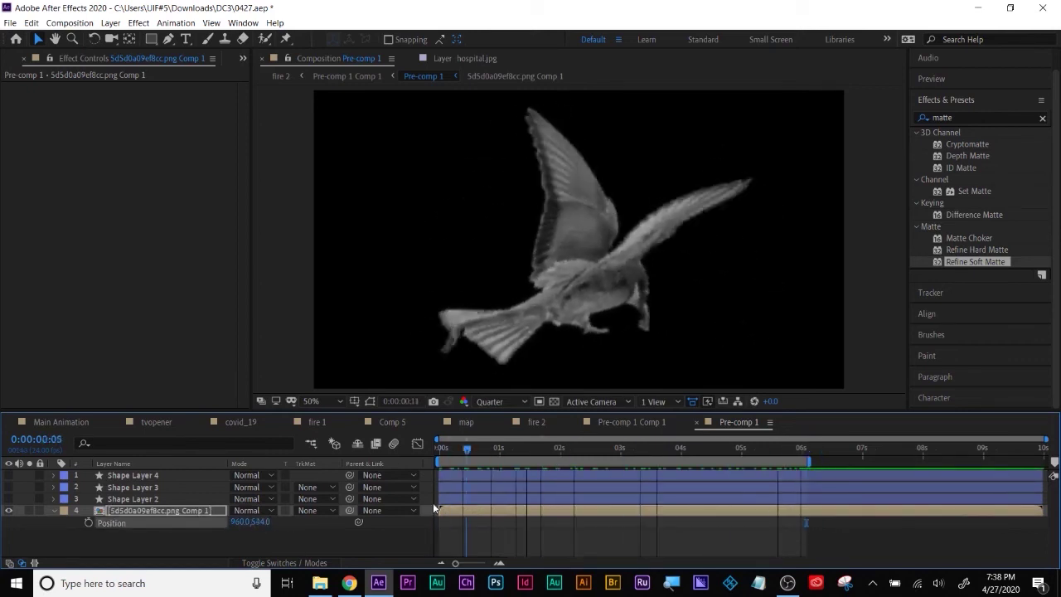
Step: Scrub through fire 2 to check the matted fire with the repositioned bird, and return to the start
left_click(548, 421)
left_click(476, 448)
left_click_drag(476, 450, 680, 444)
left_click(739, 422)
left_click(536, 422)
left_click_drag(472, 449, 433, 472)
Step: Set the composition preview to Full resolution, enlarge the viewer and fit the frame to it
left_click(501, 402)
left_click(492, 432)
left_click_drag(531, 412, 571, 447)
left_click(324, 434)
left_click(341, 220)
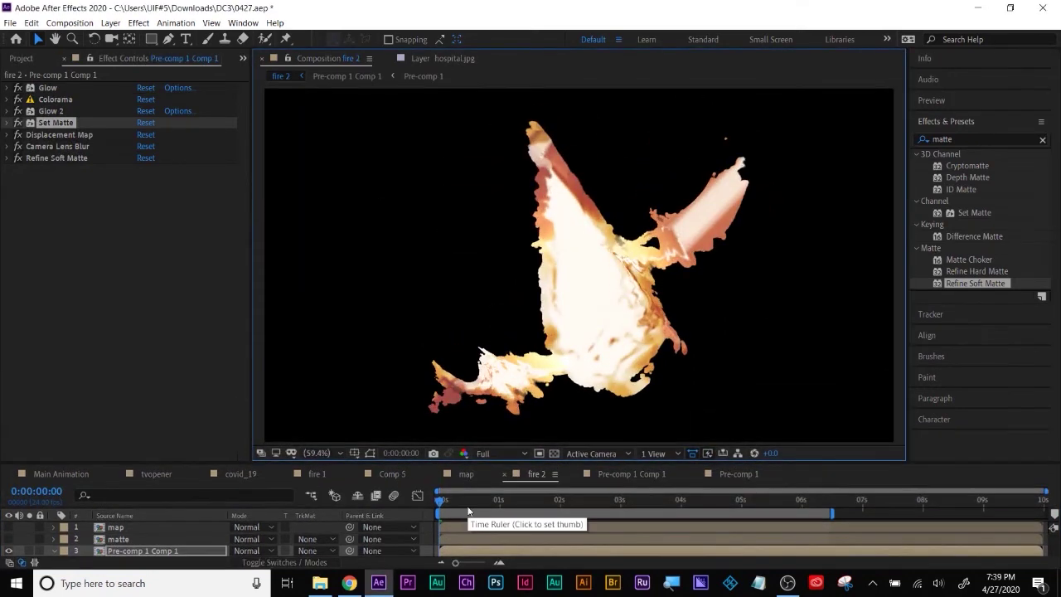
Step: Preview fire 2, try Set Matte and Camera Lens Blur at other places in the effect stack, and restore the previous order
key("space")
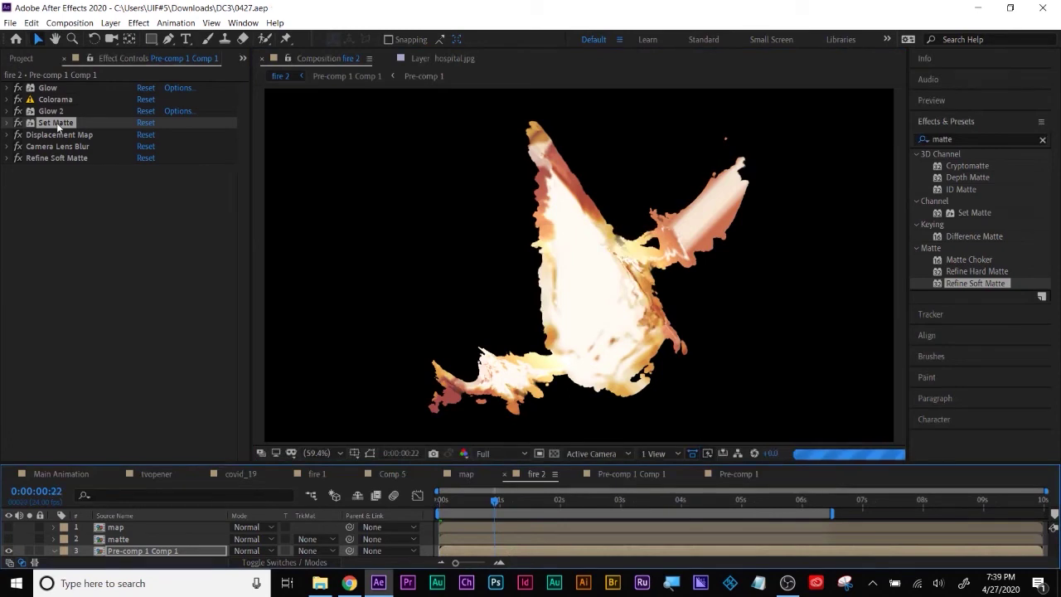
mouse_move(56, 126)
left_mouse_down()
mouse_move(56, 158)
mouse_move(53, 143)
left_mouse_up()
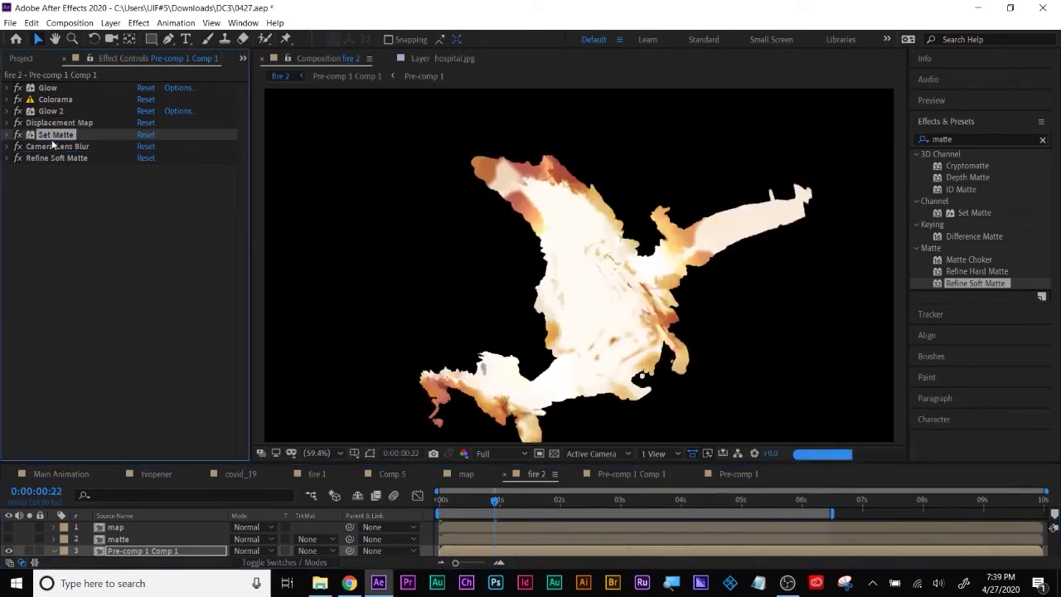
left_click_drag(55, 137, 58, 124)
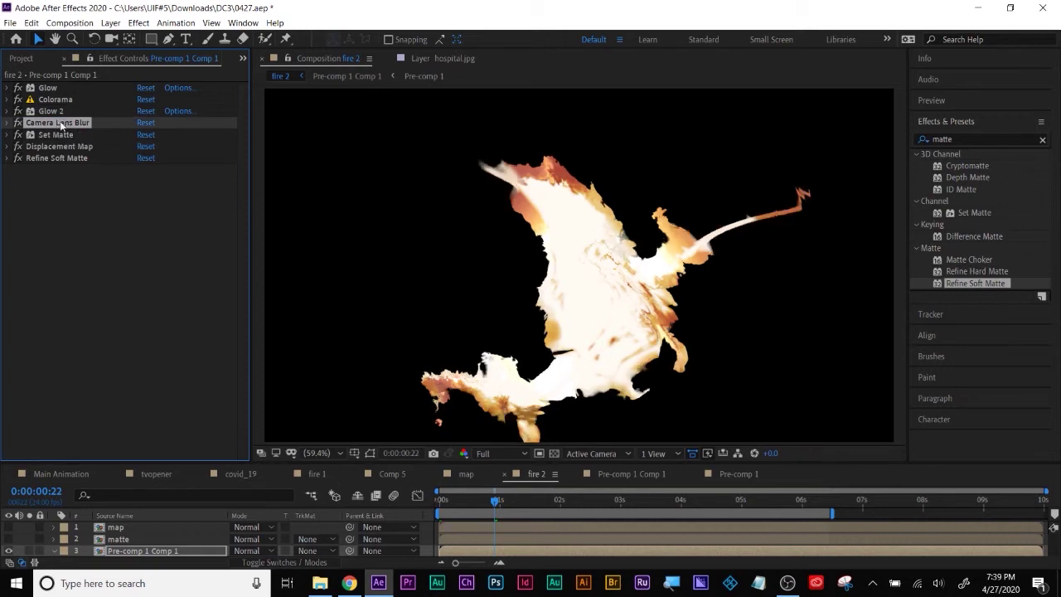
left_click_drag(60, 125, 58, 152)
Step: Set Refine Soft Matte's Additional Edge Radius to 135.3 and Contrast to 4%, keeping Shift Edge at 100%
left_click(20, 160)
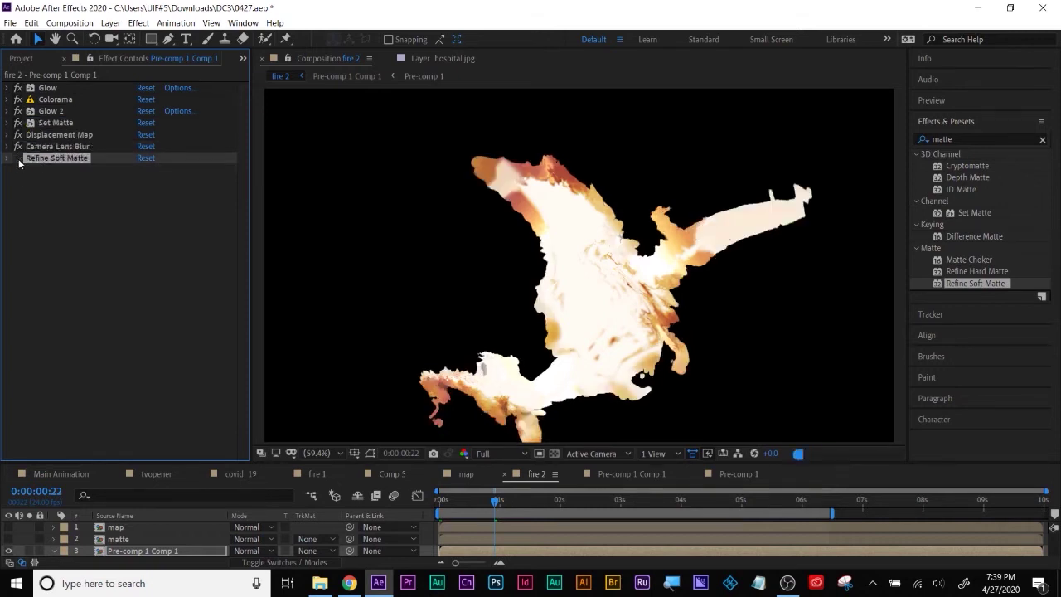
left_click(7, 160)
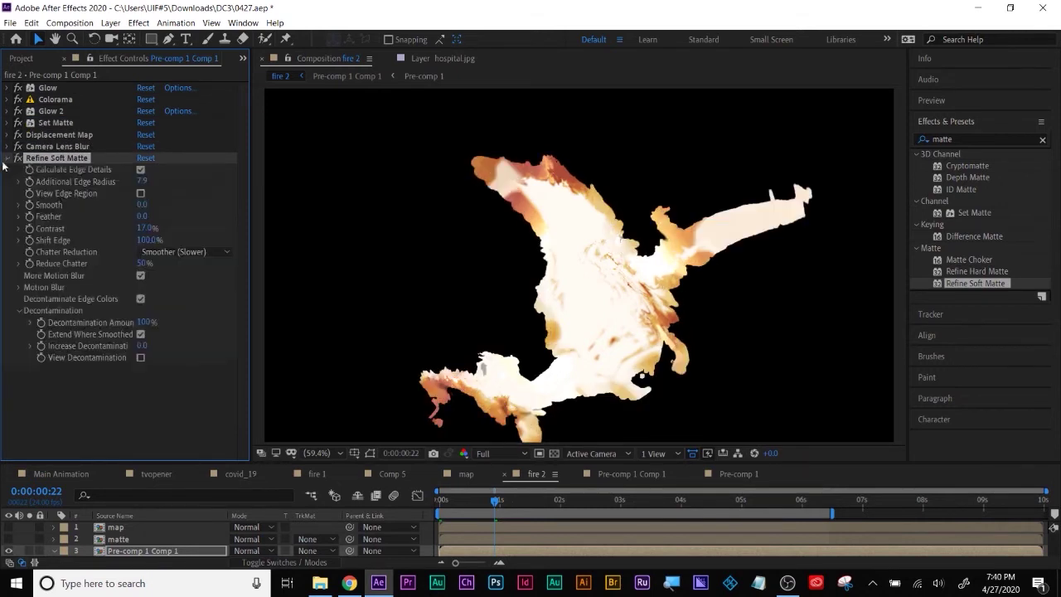
left_click_drag(142, 181, 282, 181)
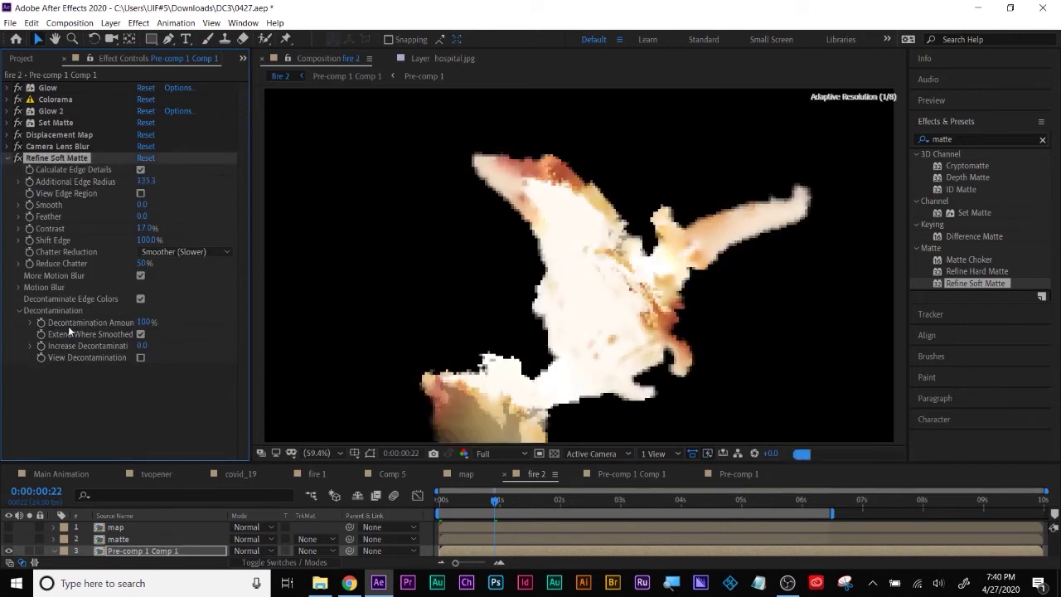
left_click_drag(142, 205, 76, 287)
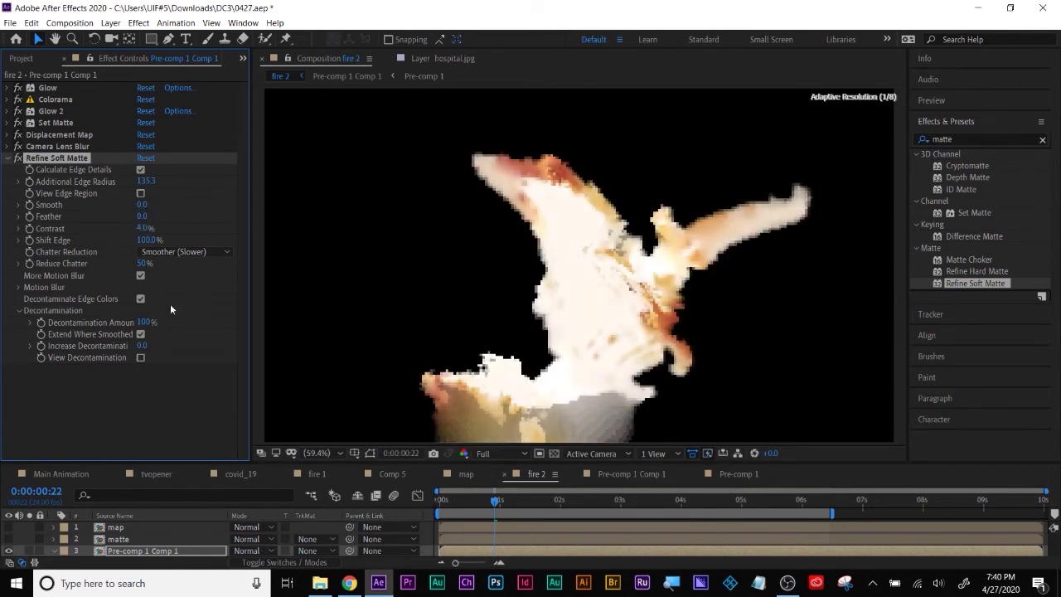
left_click_drag(147, 240, 217, 344)
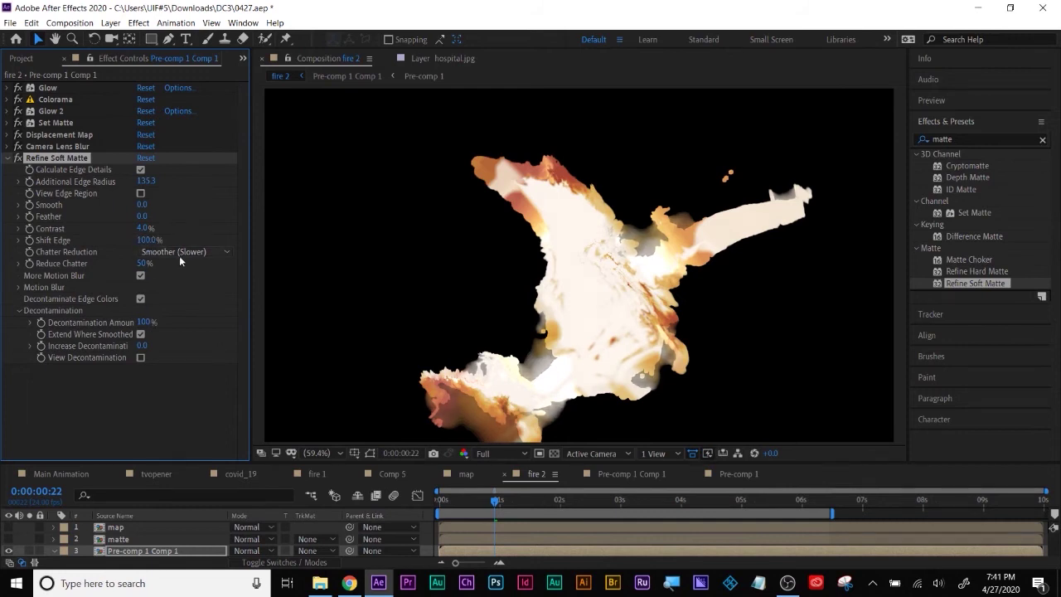
Step: Try Refine Soft Matte's Reduce Chatter at 100%, and undo the change
left_click_drag(142, 263, 384, 251)
left_click(146, 264)
left_click(154, 372)
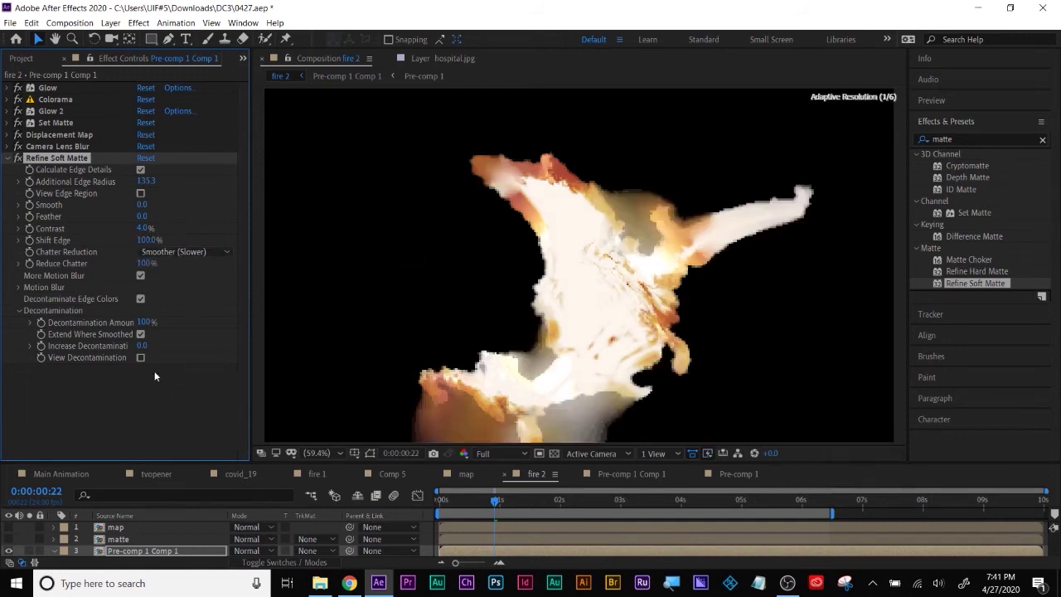
key("ctrl+z")
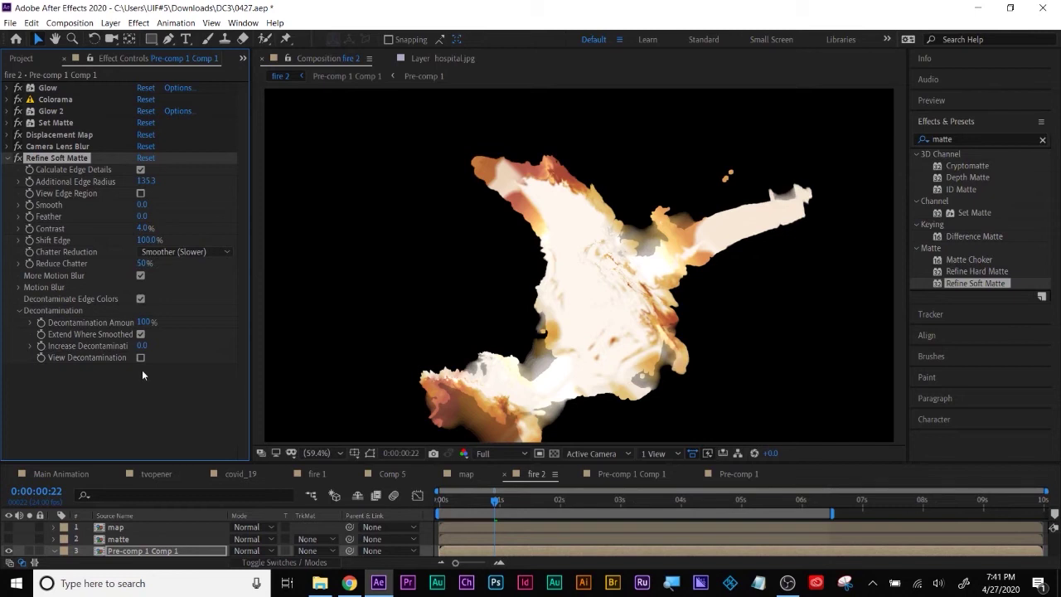
Step: Disable Set Matte and Refine Soft Matte on the Pre-comp 1 Comp 1 layer and preview fire 2
left_click(412, 504)
left_click(442, 501)
left_click(8, 158)
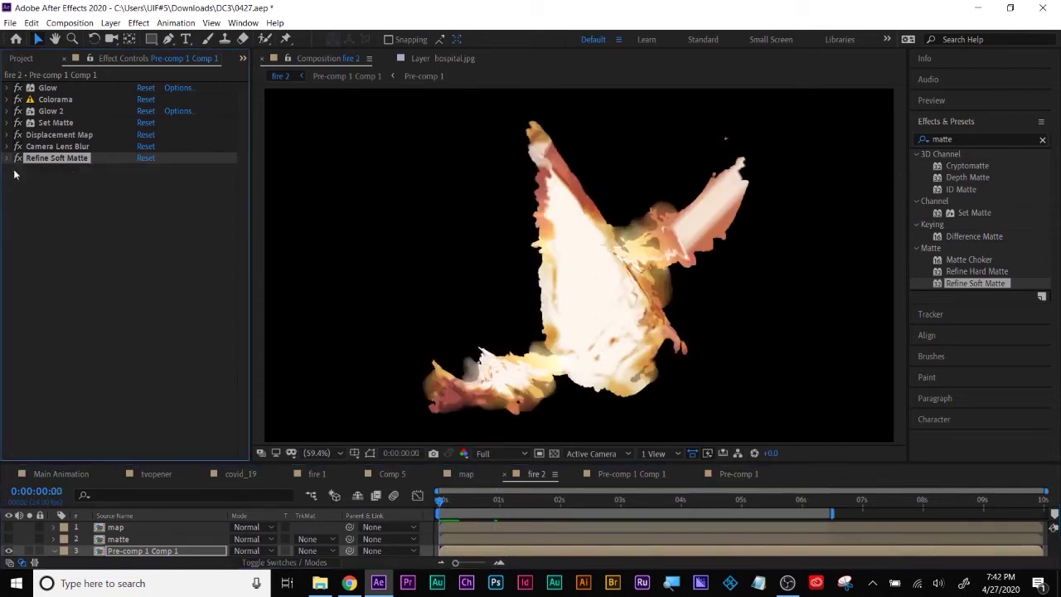
left_click(18, 158)
left_click(18, 123)
left_click(18, 123)
left_click(18, 157)
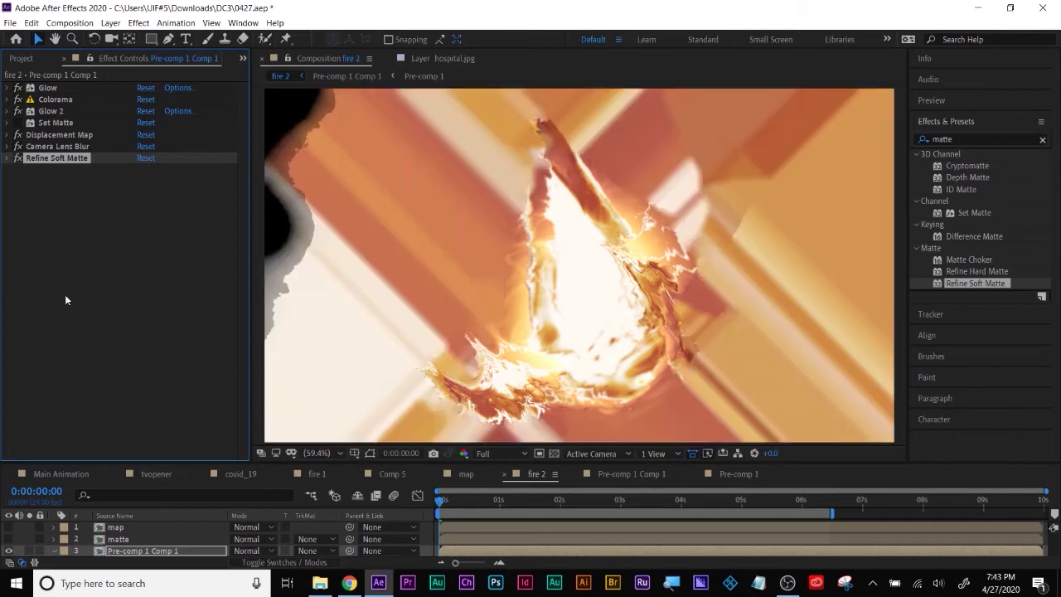
left_click(18, 158)
left_click_drag(581, 497, 815, 489)
key("space")
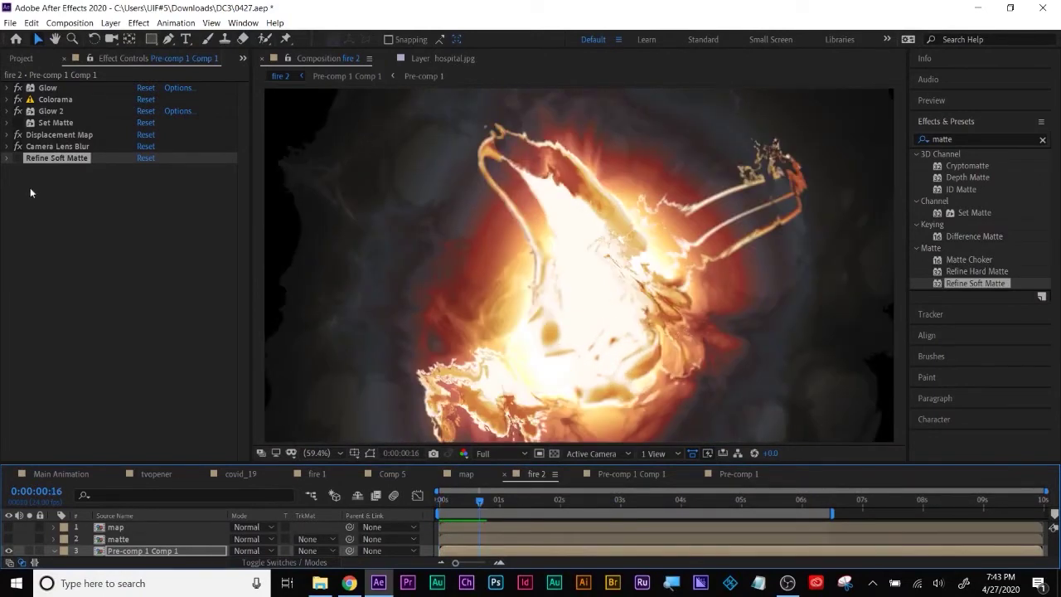
Step: Turn off CC Glass and CC Plastic on the layer inside Pre-comp 1 Comp 1, and check a later frame in fire 2
double_click(130, 552)
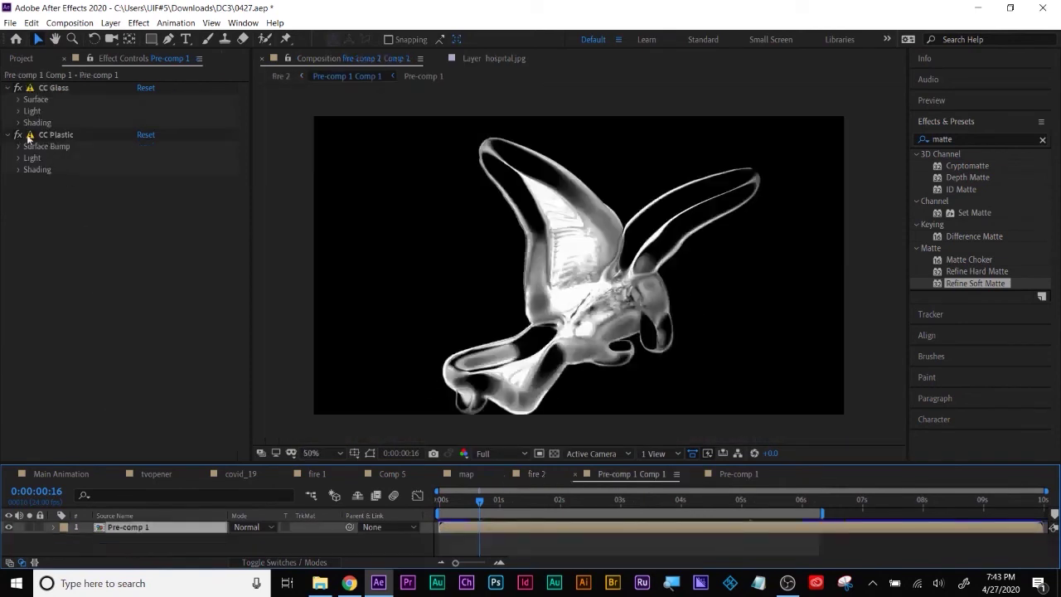
left_click(20, 138)
left_click(17, 89)
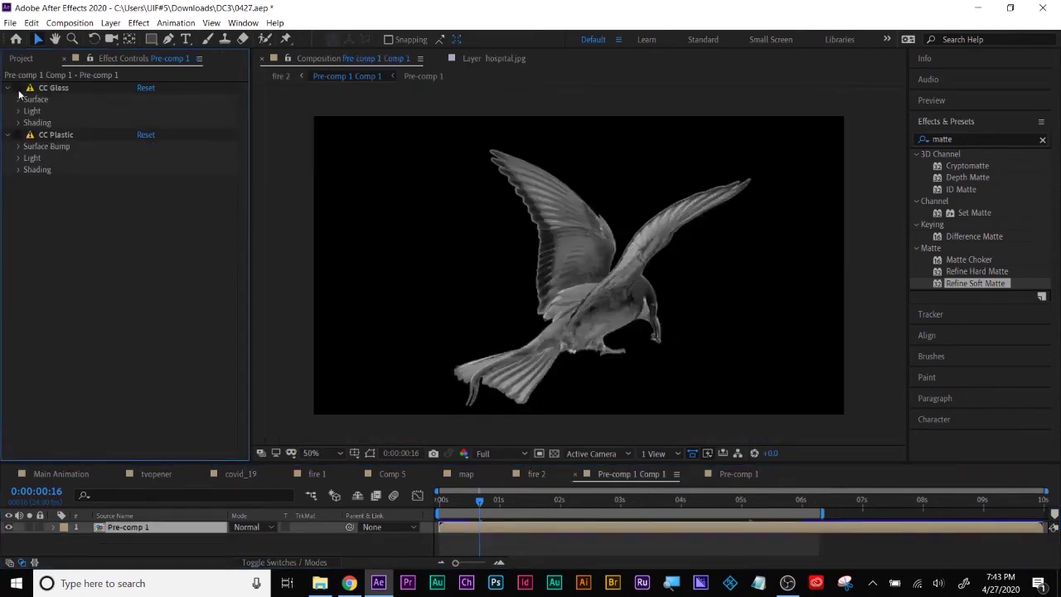
left_click(536, 474)
left_click_drag(486, 497, 771, 498)
Step: Compare the fire with Colorama, Set Matte and Refine Soft Matte toggled, and preview fire 2 from near the start
left_click(17, 101)
left_click(17, 100)
left_click(18, 123)
left_click(17, 123)
left_click(17, 158)
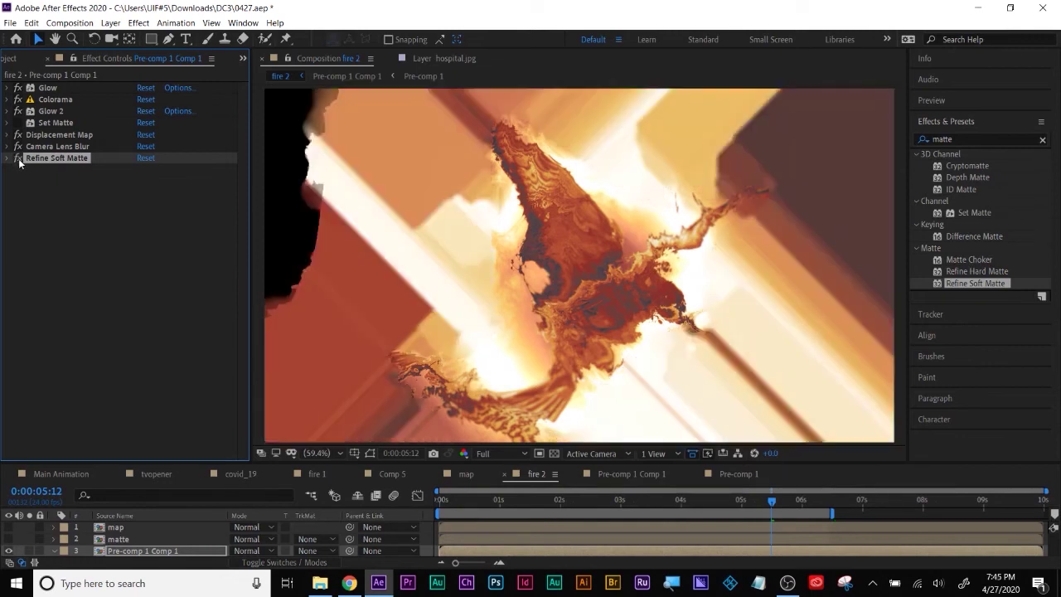
left_click(19, 158)
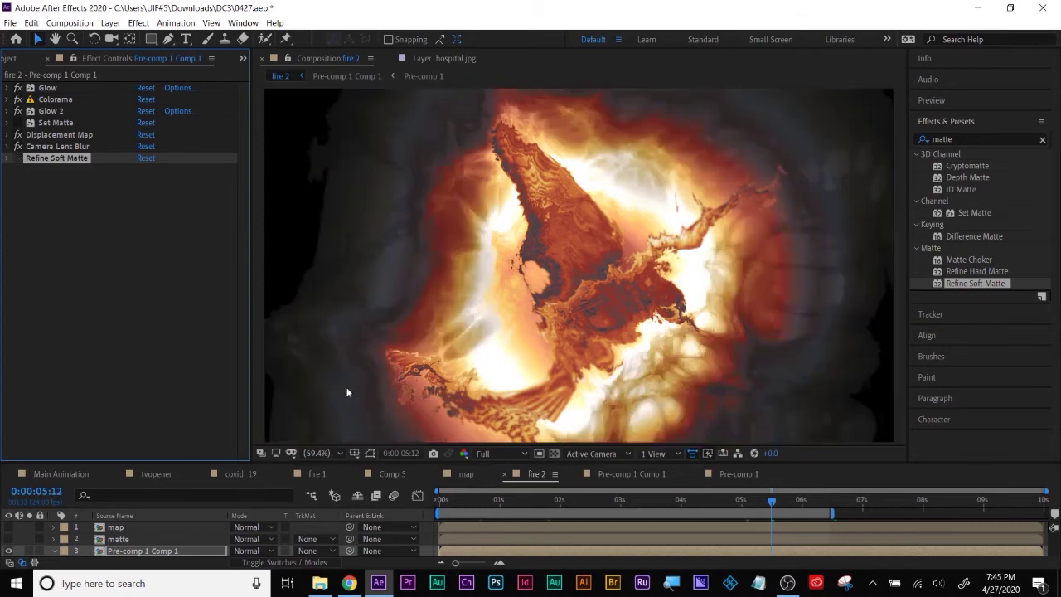
left_click_drag(464, 498, 118, 375)
key("space")
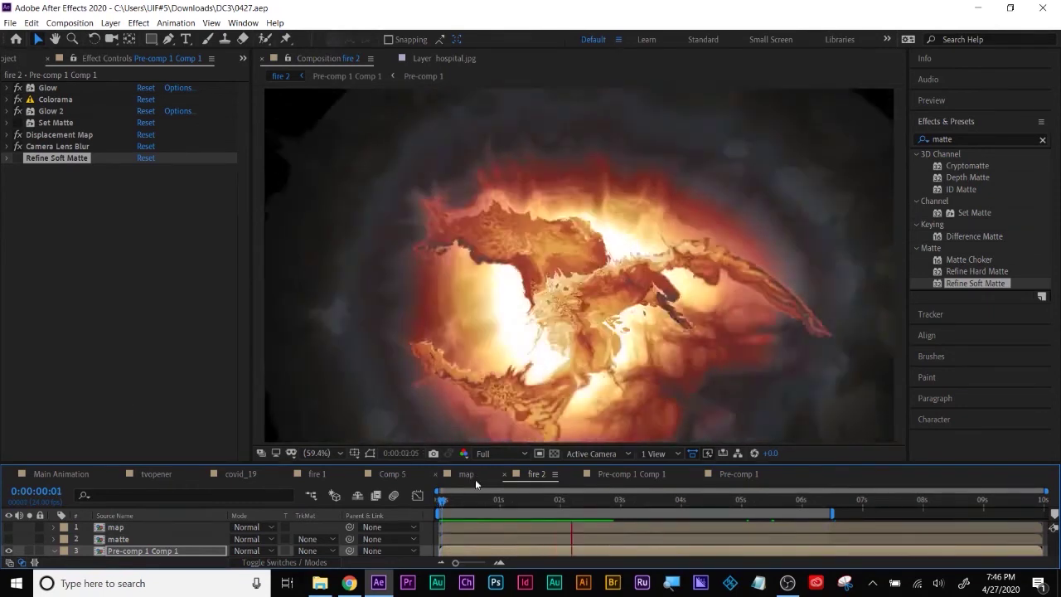
Step: Set the Displacement Map's Max Horizontal Displacement to 0 and Max Vertical Displacement to 37
left_click(54, 138)
left_click(6, 136)
left_click_drag(145, 170, 125, 197)
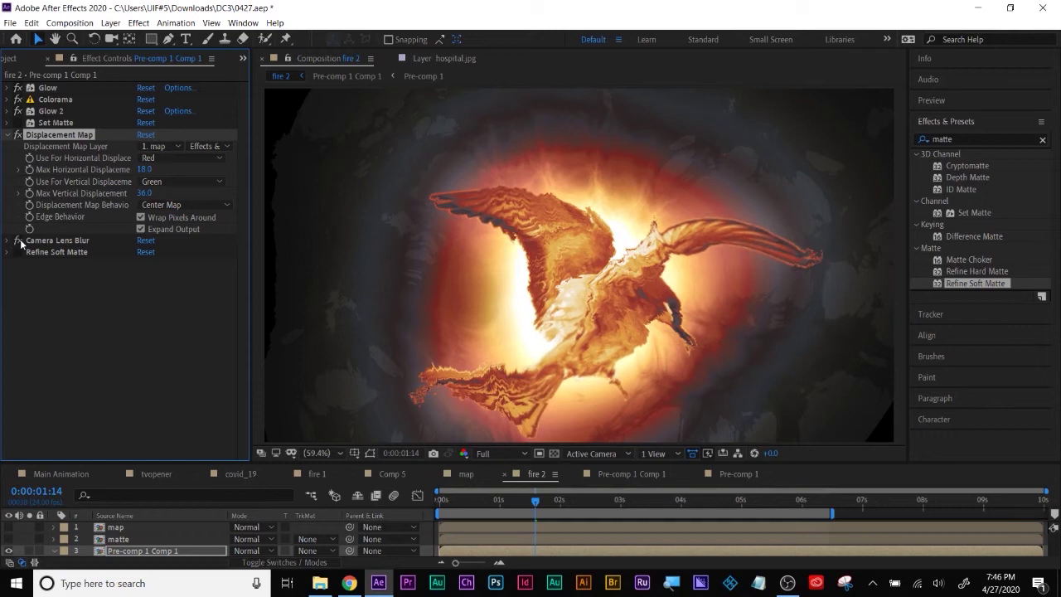
left_click_drag(145, 170, 151, 196)
left_click_drag(452, 501, 433, 522)
Step: Set the first Glow effect's Glow Radius to 125
left_click(6, 88)
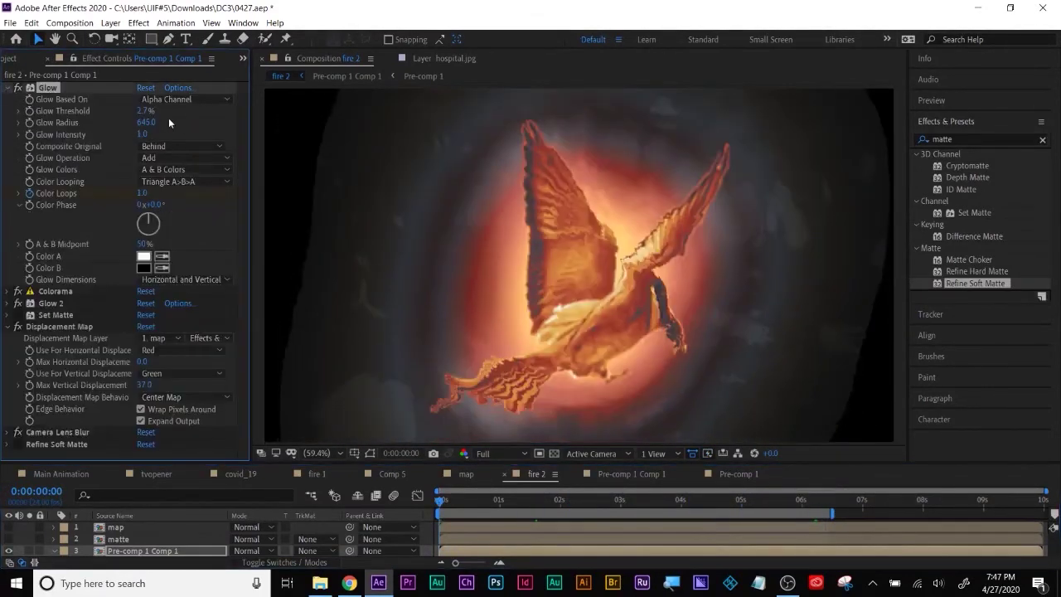
left_click_drag(145, 123, 189, 122)
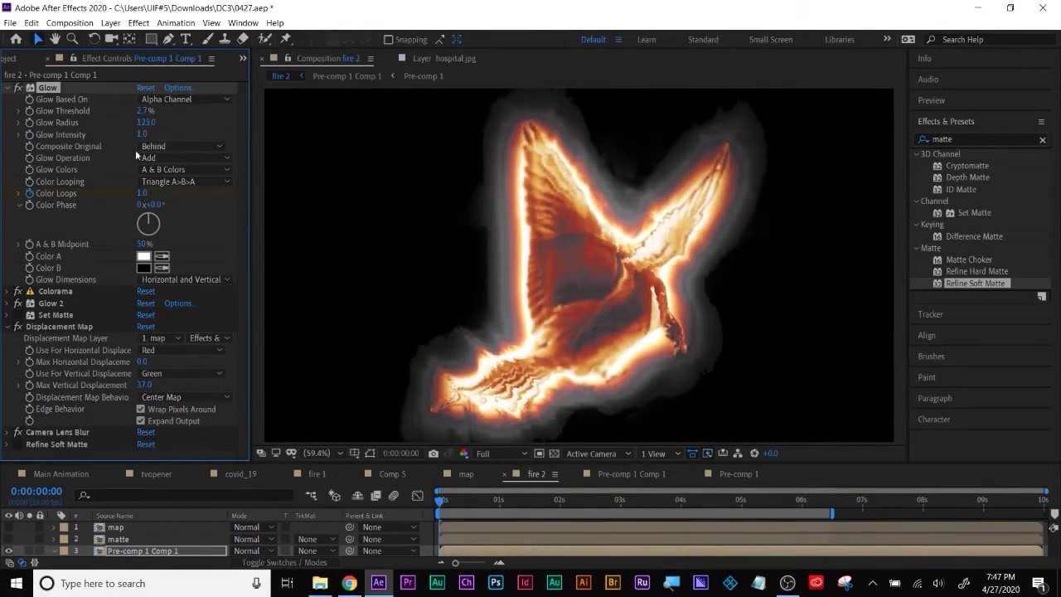
left_click(8, 89)
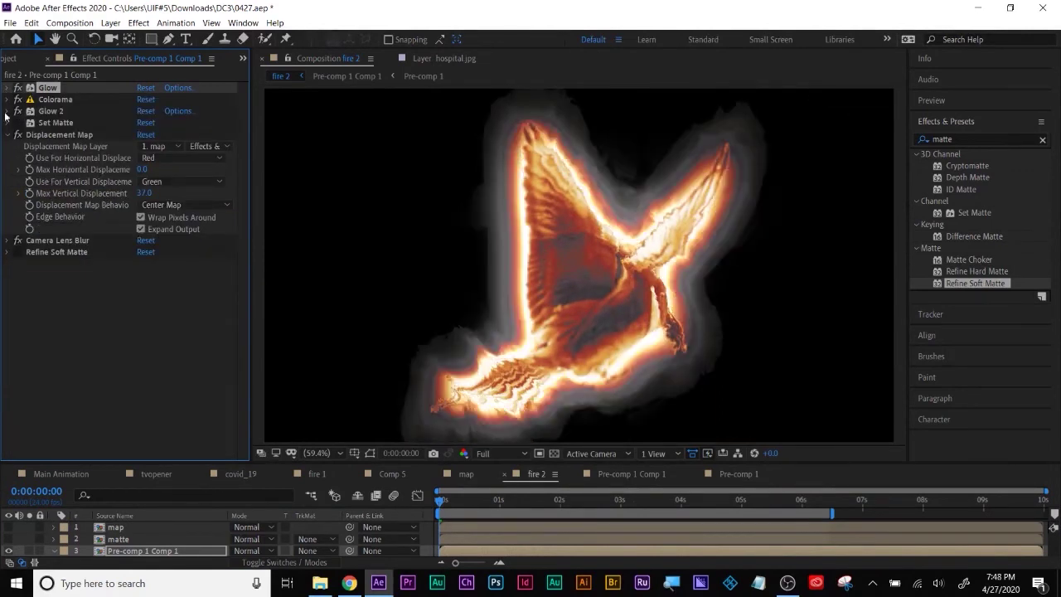
Step: Set Glow 2's Glow Intensity to 4.3 and adjust its Glow Radius, judging the fire on a later frame
left_click(6, 113)
left_click_drag(117, 162, 16, 166)
left_click_drag(580, 503, 638, 529)
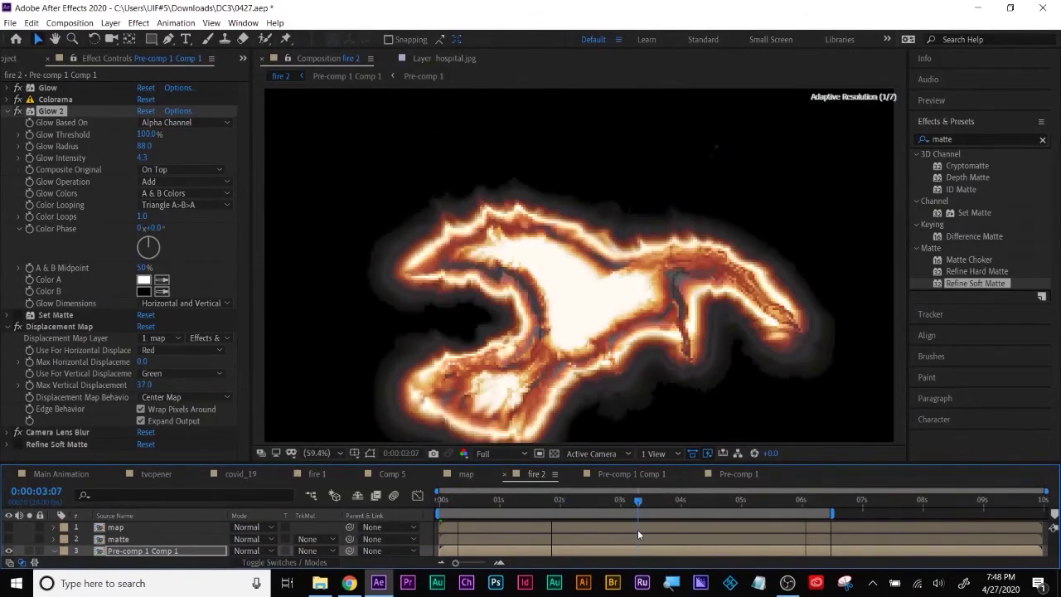
left_click_drag(146, 147, 196, 132)
left_click(8, 111)
Step: Set the first Glow's Glow Radius to 202 and inspect the fire's outer edge against the transparency grid
left_click(8, 88)
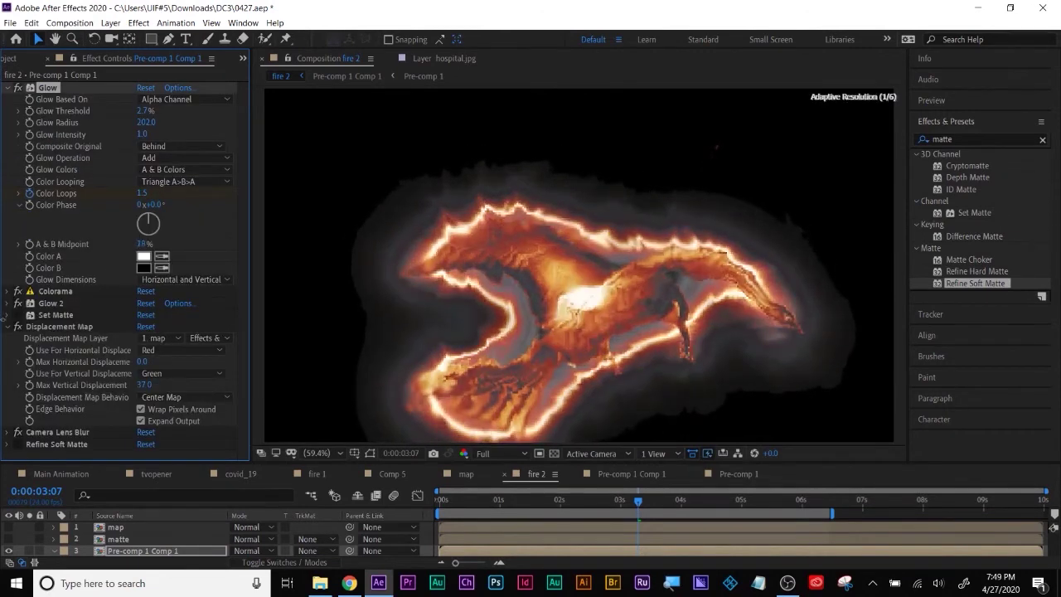
left_click_drag(526, 504, 376, 509)
left_click(324, 454)
left_click(348, 219)
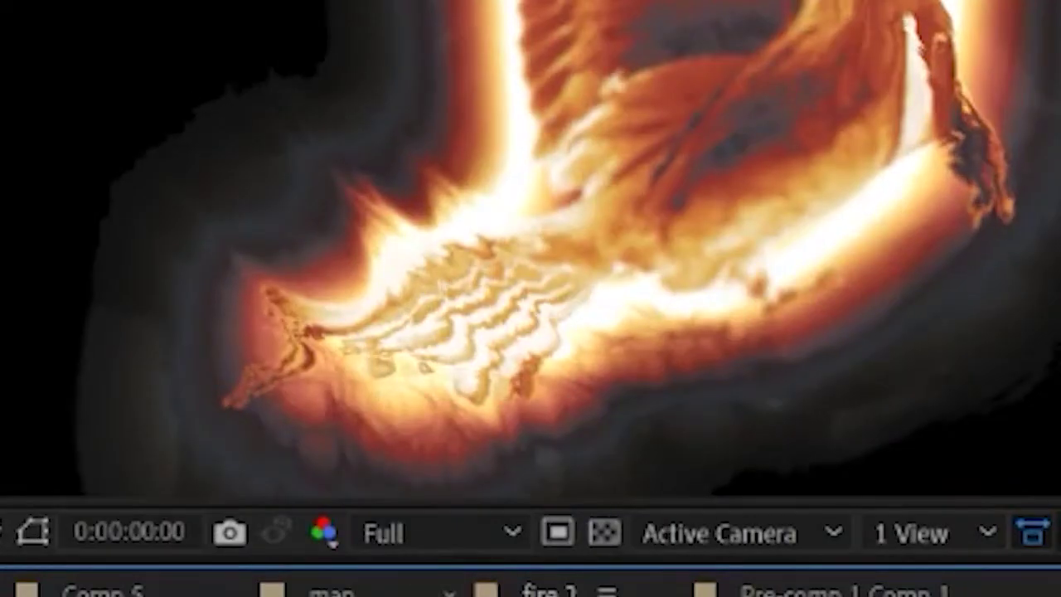
left_click(604, 535)
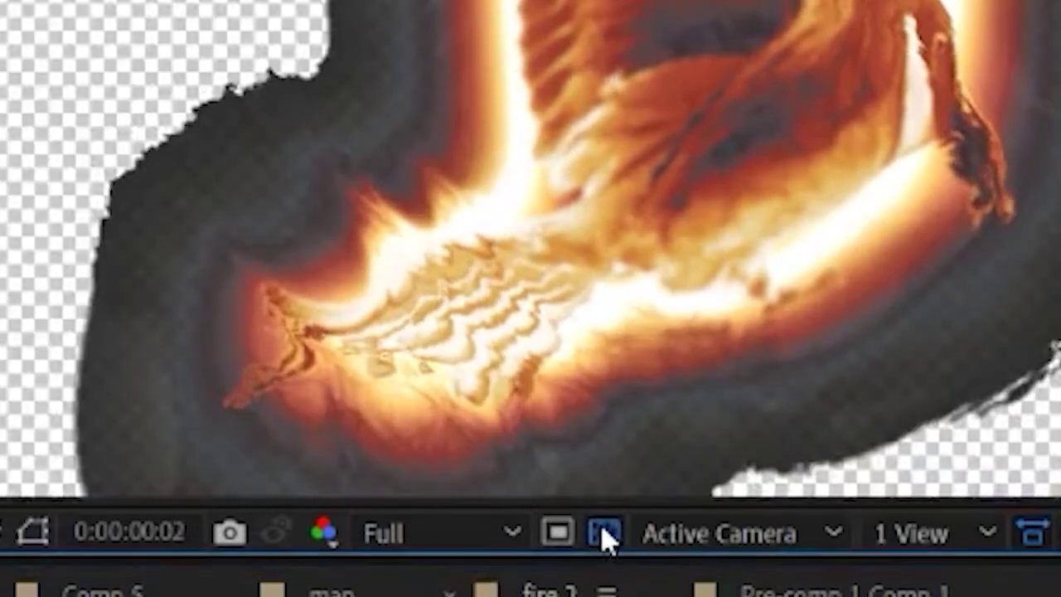
left_click_drag(444, 503, 539, 501)
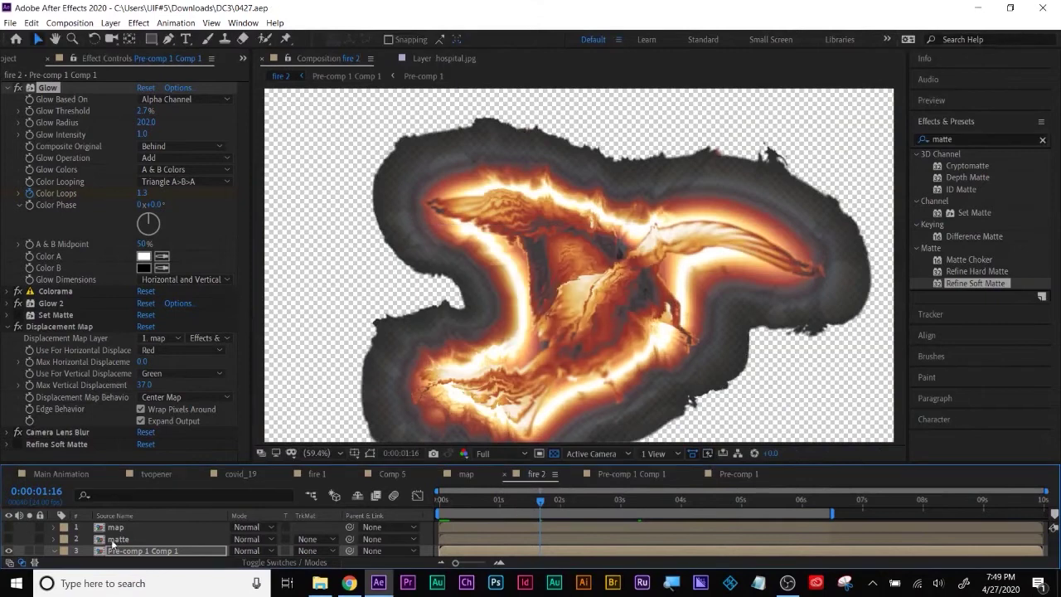
Step: Show the matte layer over the fire, try changing its scale, and undo the scaling
left_click(9, 539)
left_click(109, 538)
key("s")
left_click_drag(251, 549, 271, 545)
key("ctrl+z")
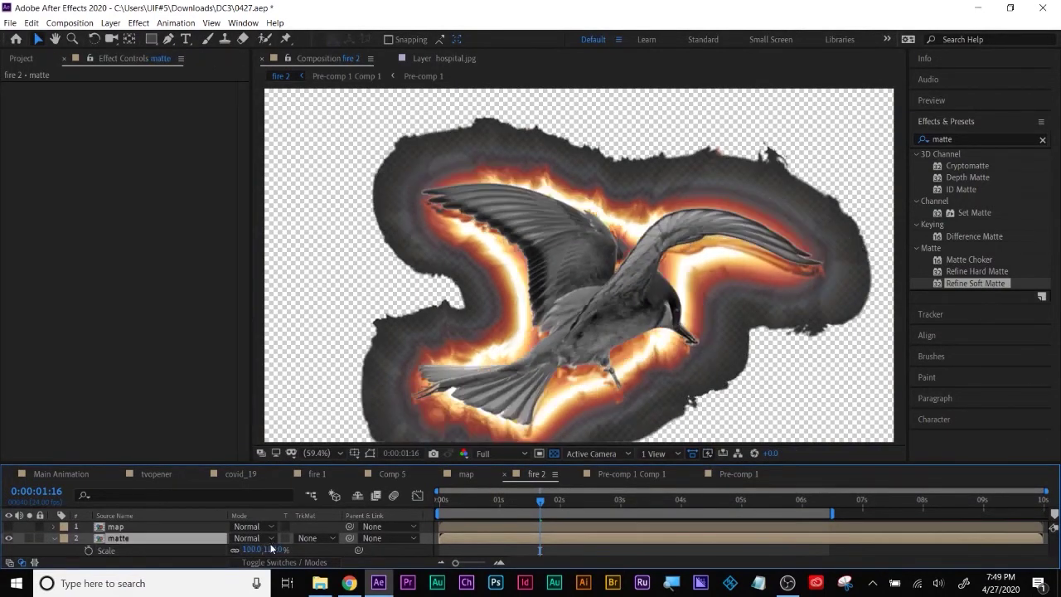
Step: Search the effects for "exp", and clear the search to browse the full effects list
left_click_drag(156, 467, 156, 447)
left_click(978, 139)
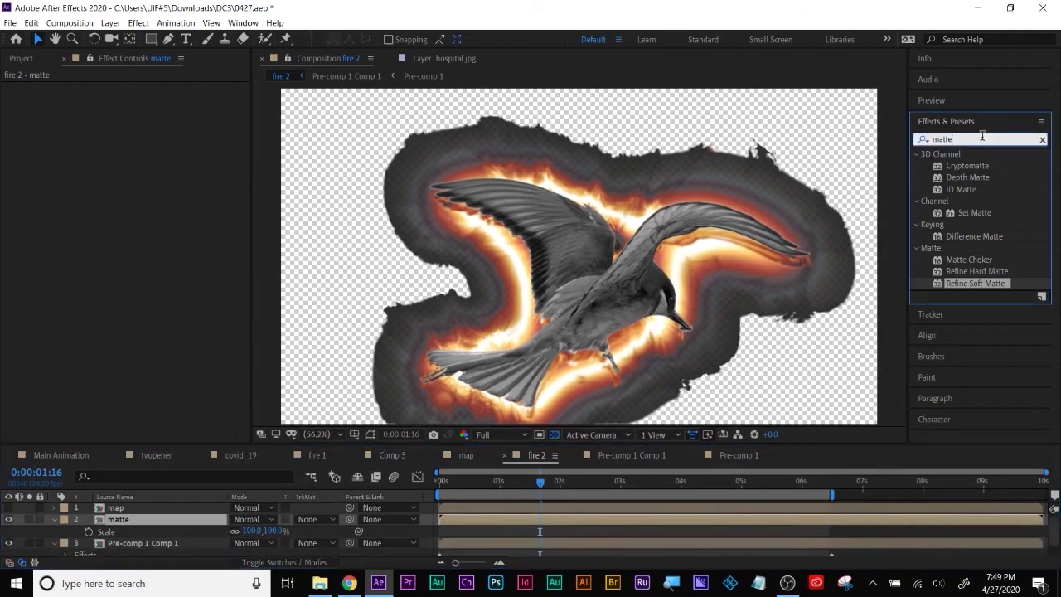
type("exp")
left_click(1042, 139)
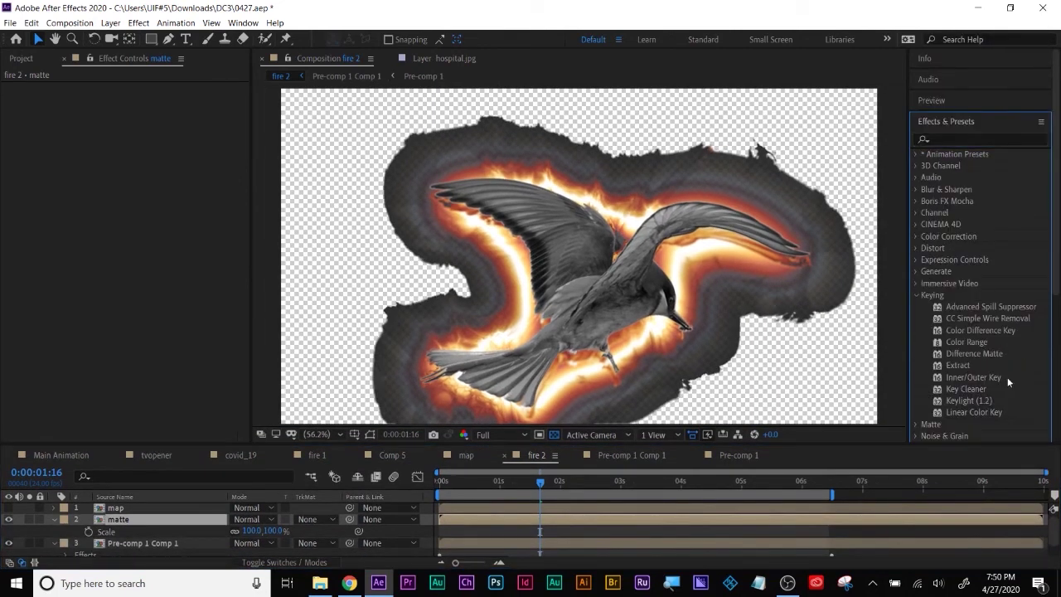
scroll(1007, 377, "down", 1)
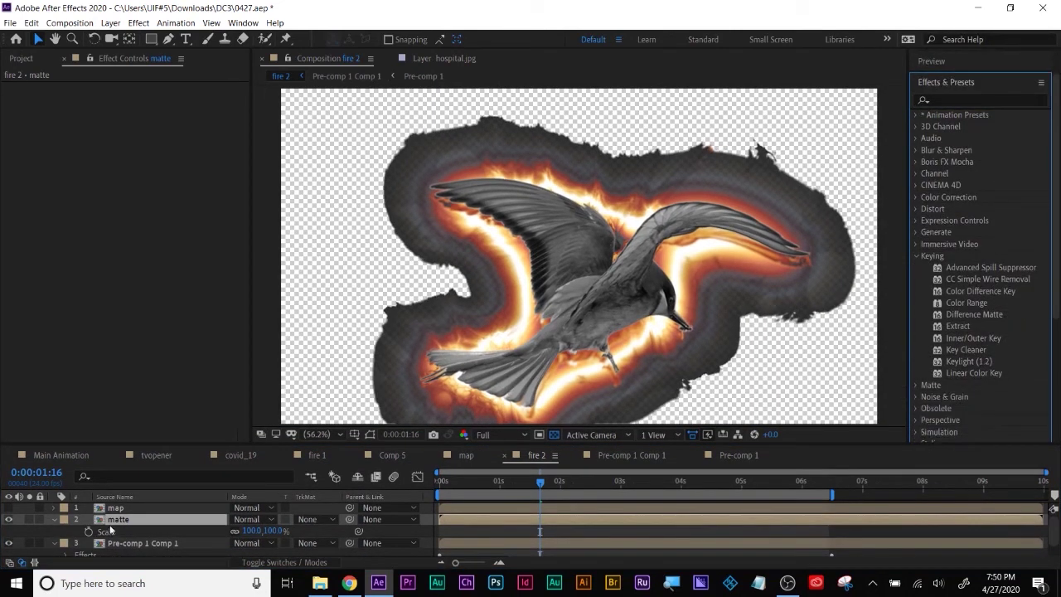
Step: Set Pre-comp 1 Comp 1's track matte to Alpha Matte "matte" after trying Alpha Inverted, and hide the transparency grid
left_click(55, 520)
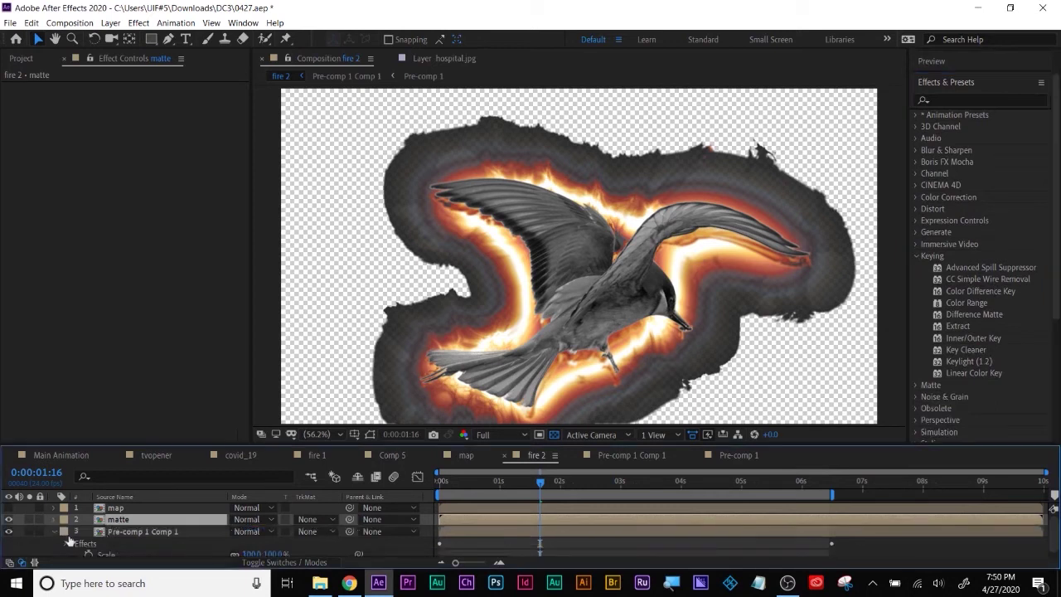
left_click(54, 532)
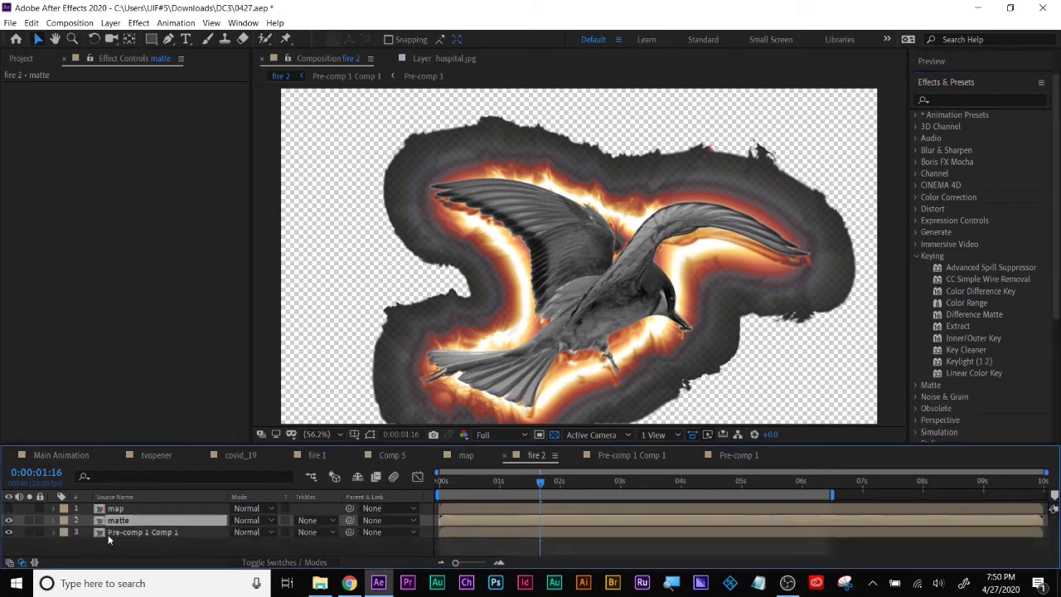
left_click(313, 532)
left_click(328, 493)
left_click(307, 532)
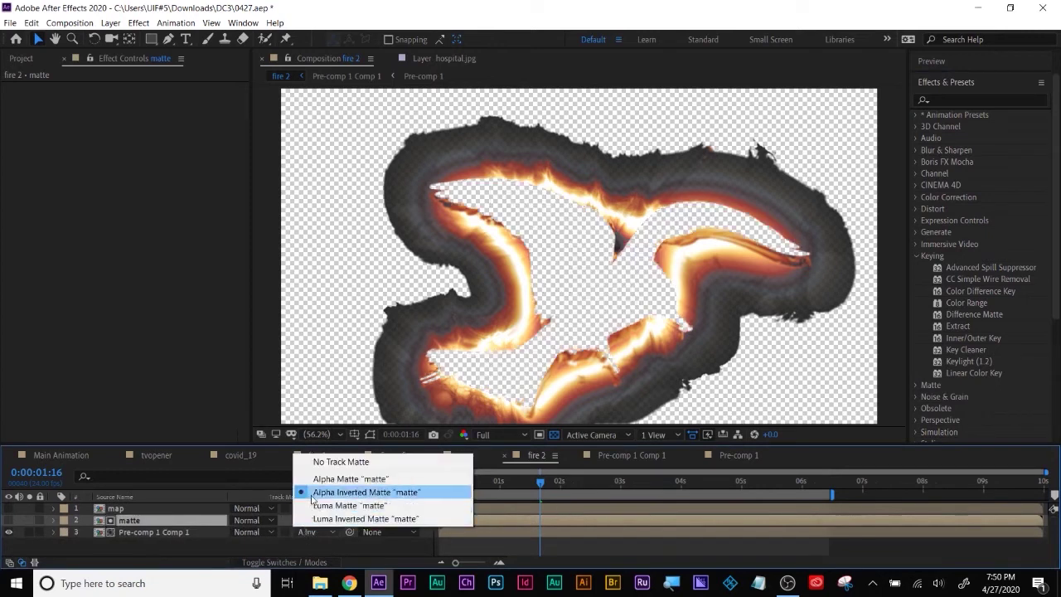
left_click(313, 479)
left_click_drag(448, 484, 585, 465)
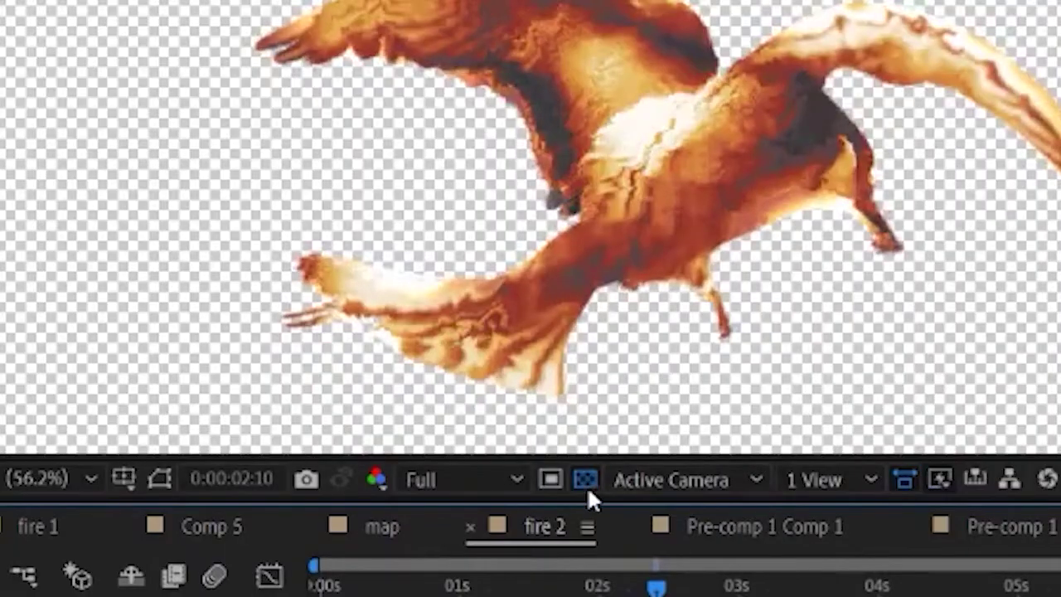
left_click(585, 480)
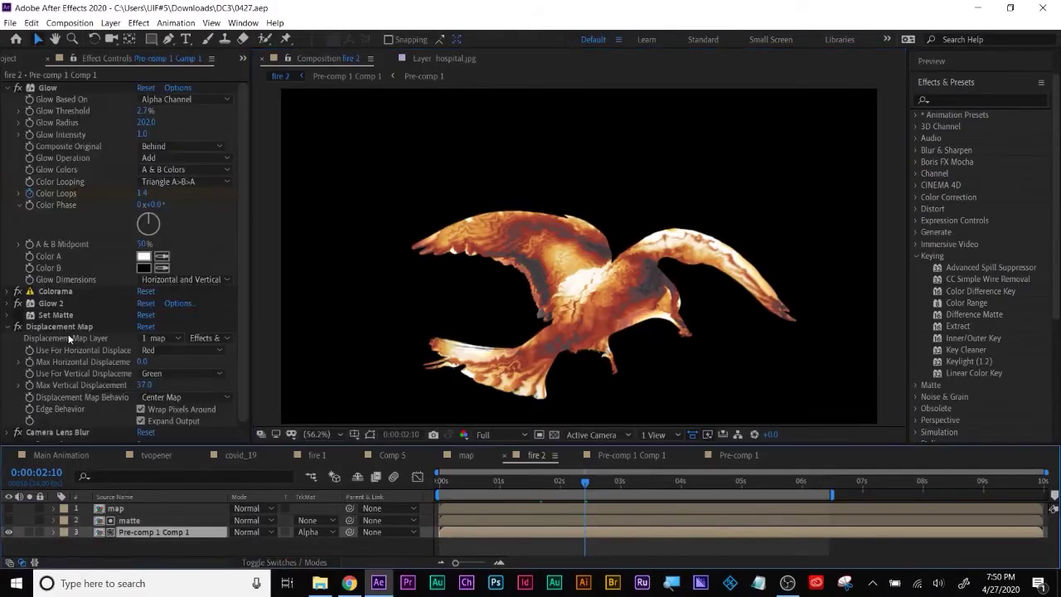
Step: Copy Displacement Map and Camera Lens Blur from Pre-comp 1 Comp 1 onto the matte layer
scroll(69, 338, "down", 1)
left_click(8, 320)
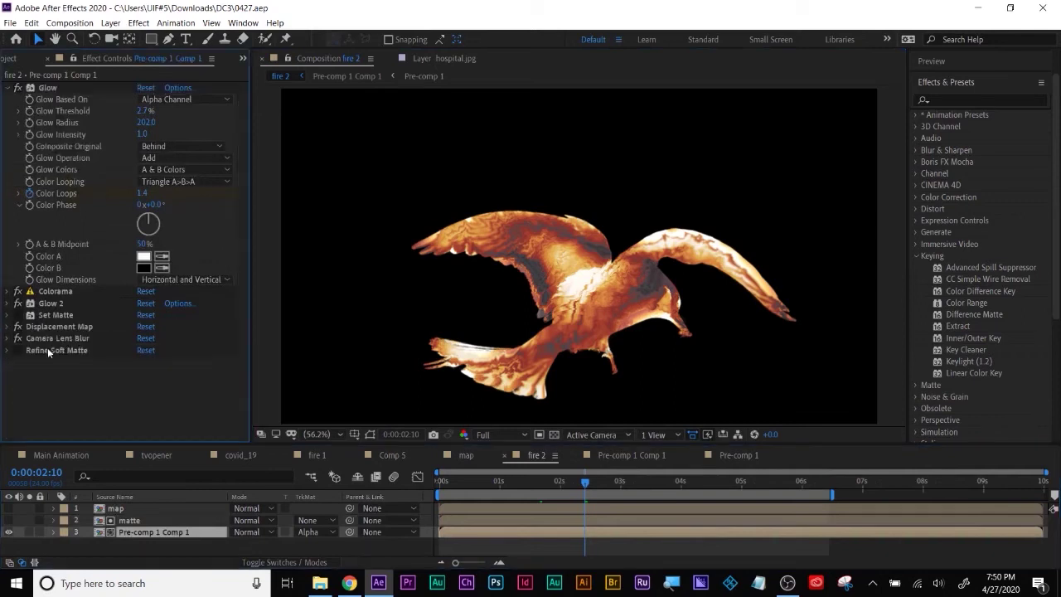
left_click(50, 329)
left_click(51, 339, "shift")
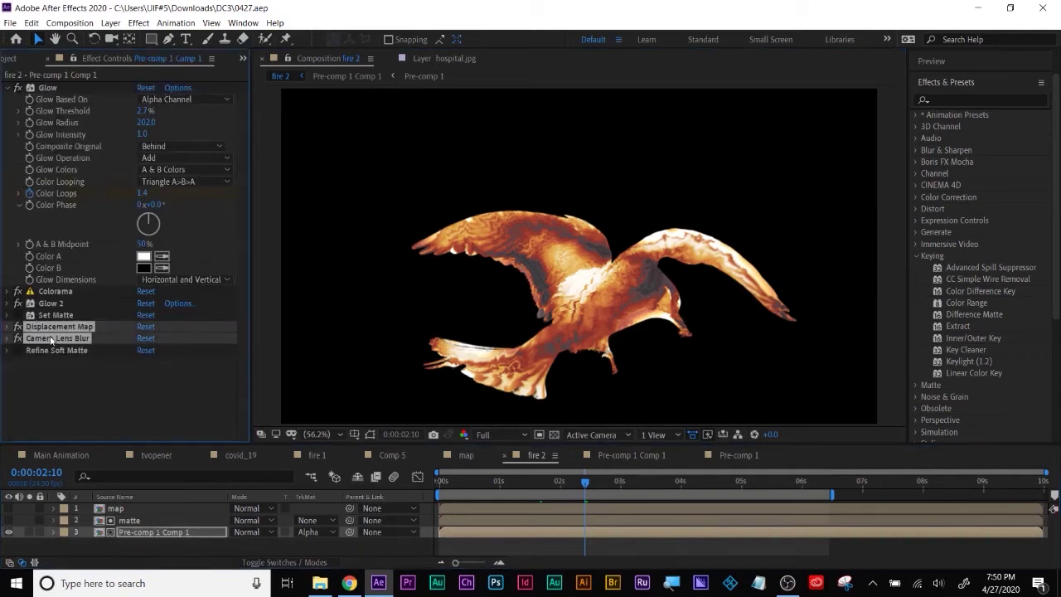
left_click(128, 521)
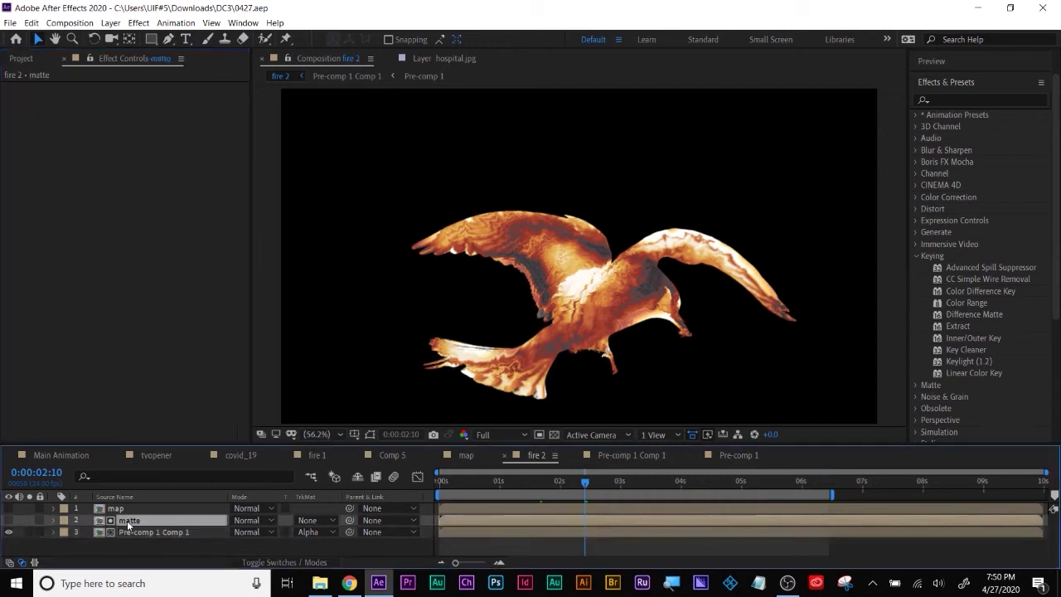
key("ctrl+v")
left_click_drag(612, 481, 493, 481)
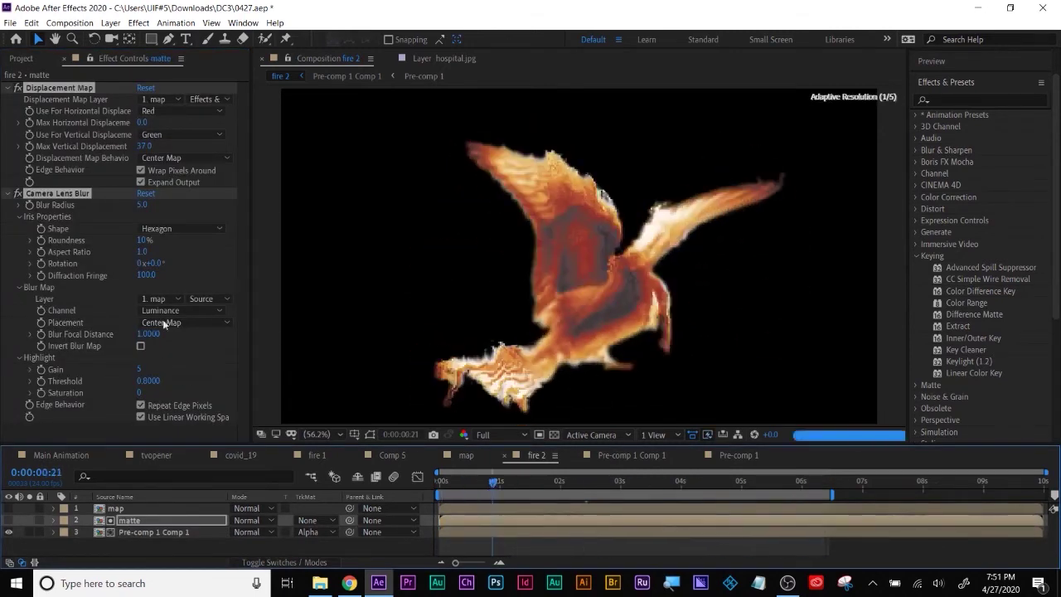
Step: Set the matte layer's Camera Lens Blur to Blur Radius 14, Roundness 12% and Diffraction Fringe 296
left_click(8, 193, "ctrl")
left_click(7, 87)
left_click_drag(142, 122, 118, 147)
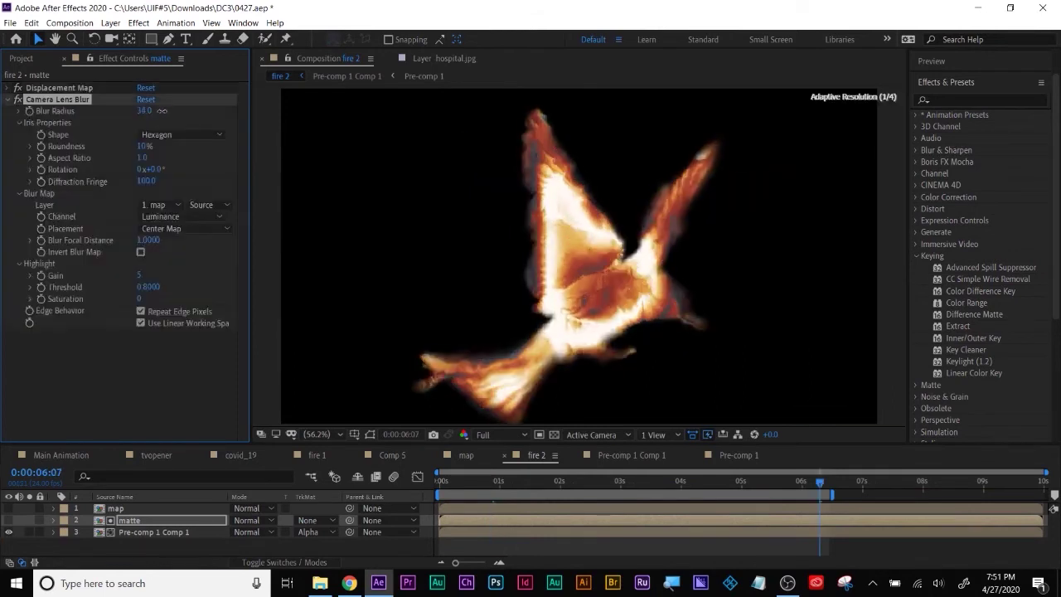
left_click_drag(163, 111, 199, 170)
Step: Save the project and preview fire 2 from its first frame
left_click_drag(597, 481, 438, 482)
key("ctrl+s")
key("space")
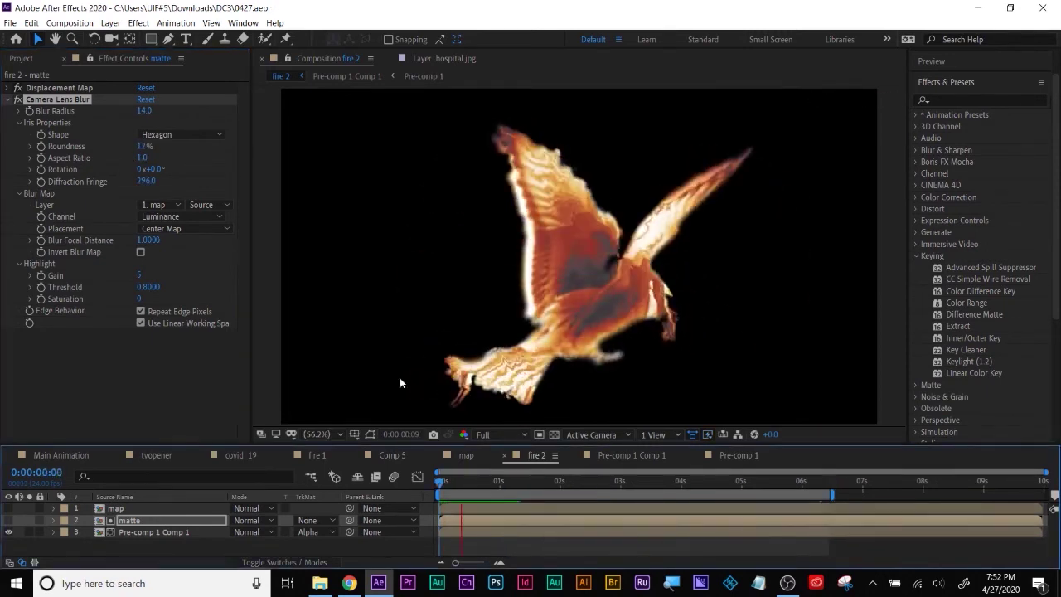
key("space")
Step: Duplicate the Pre-comp 1 Comp 1 layer and move the copy to the end of the layer stack
left_click(135, 529)
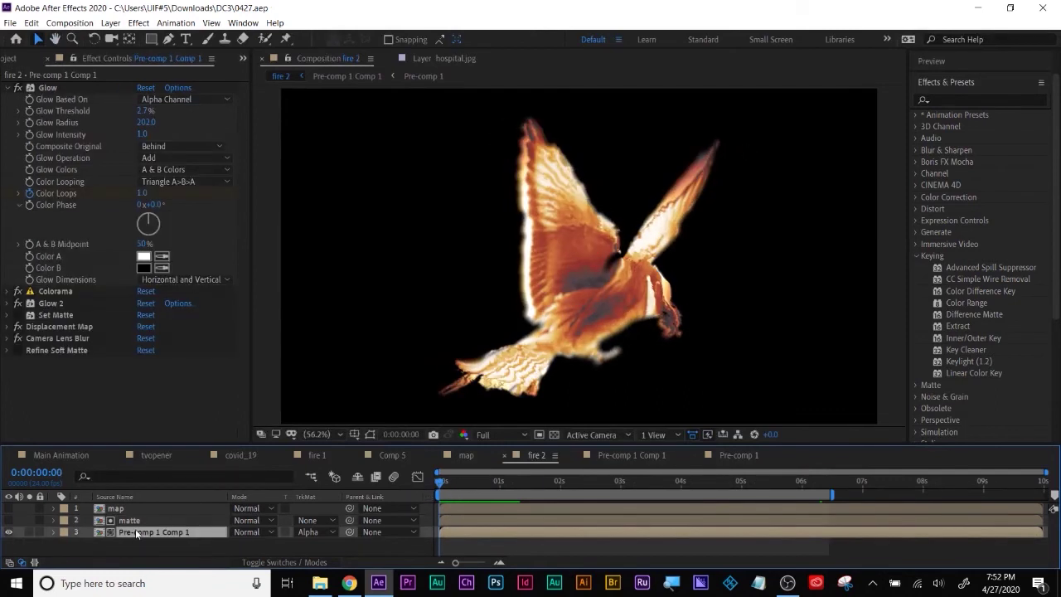
key("ctrl+d")
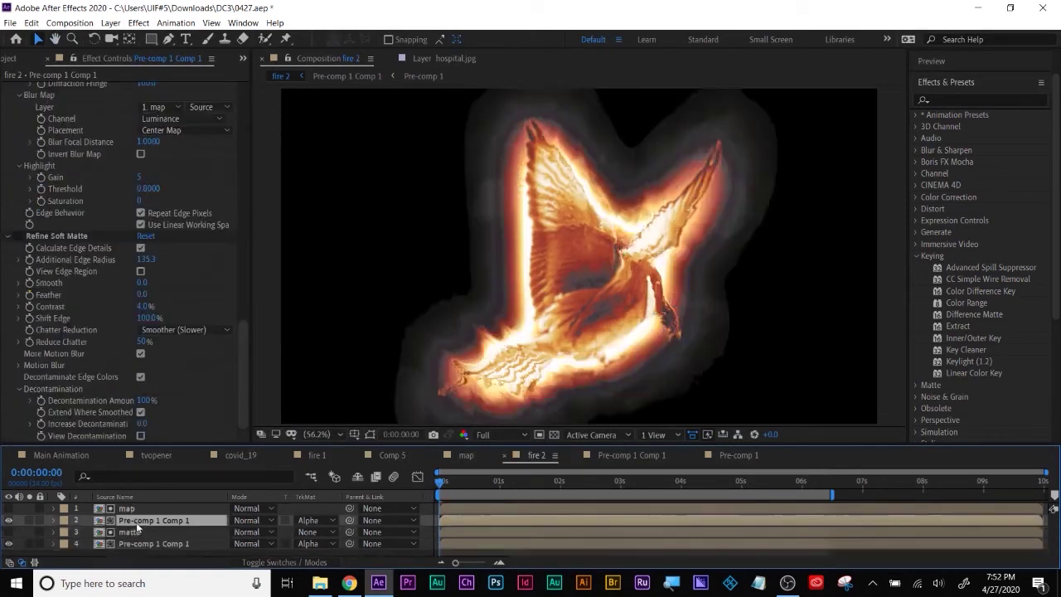
left_click_drag(139, 522, 142, 550)
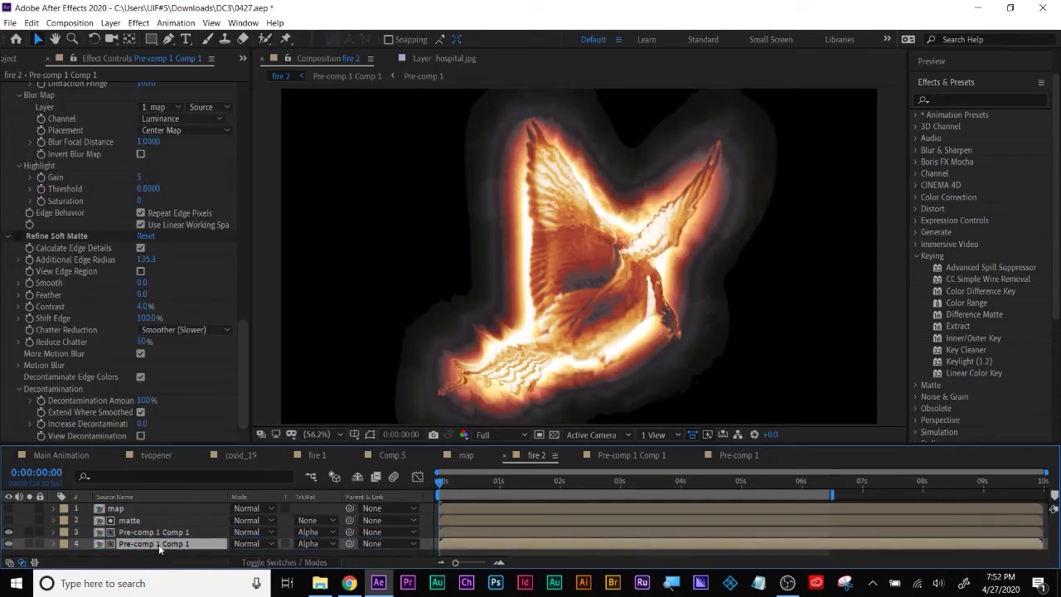
Step: Disable the Glow and Glow 2 effects on the lower Pre-comp 1 Comp 1 copy and compare the result with the layer hidden
scroll(43, 148, "up", 10)
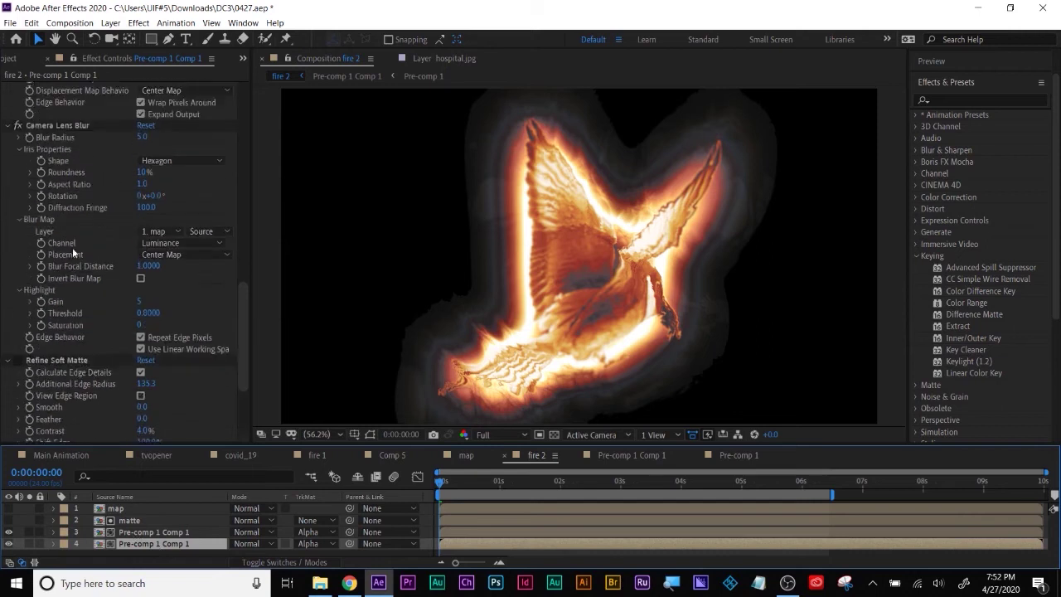
scroll(53, 218, "up", 5)
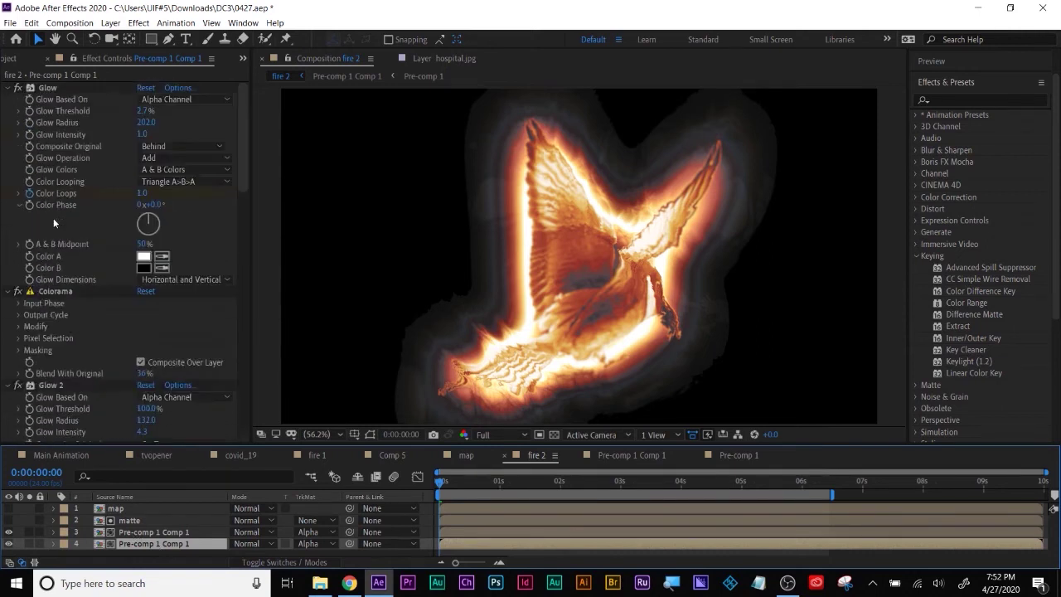
left_click(7, 88)
left_click(8, 100)
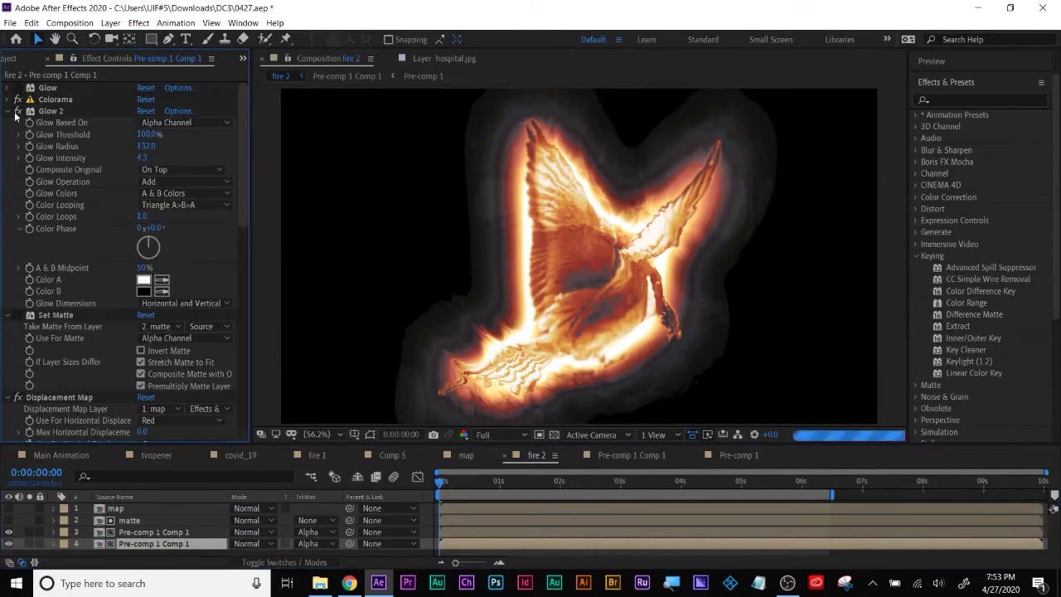
left_click(16, 112)
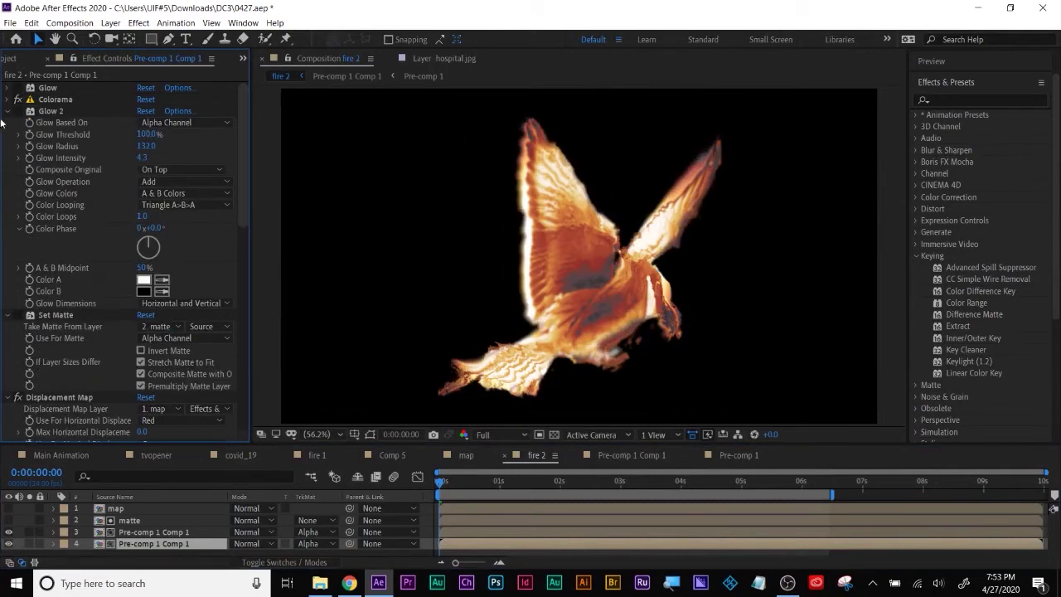
left_click(9, 544)
left_click(9, 543)
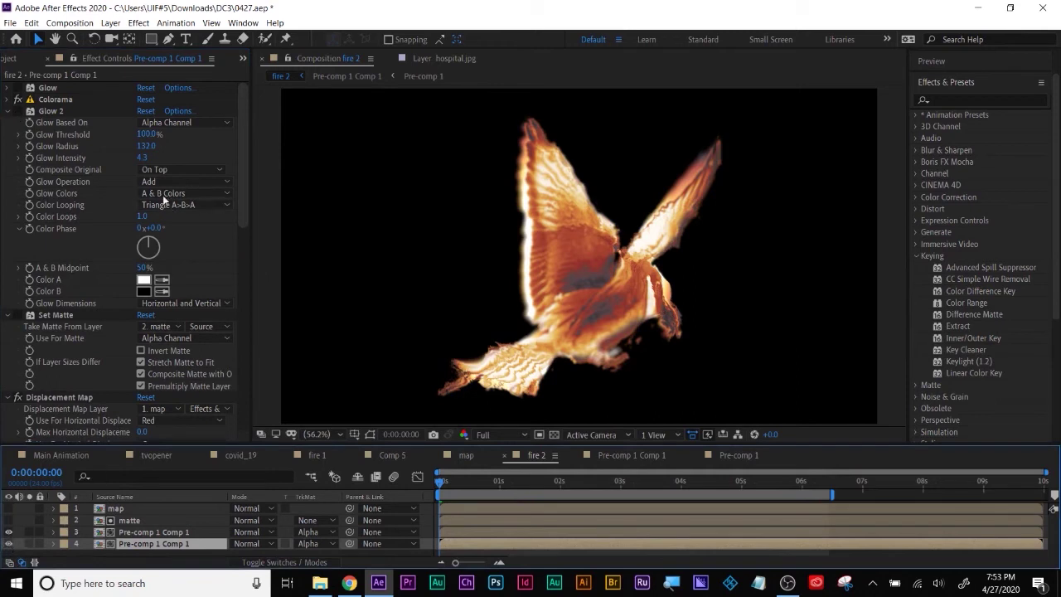
Step: Adjust the lower copy's Displacement Map maximum horizontal displacement, checking the result at 0:00:04:19
left_click(8, 112)
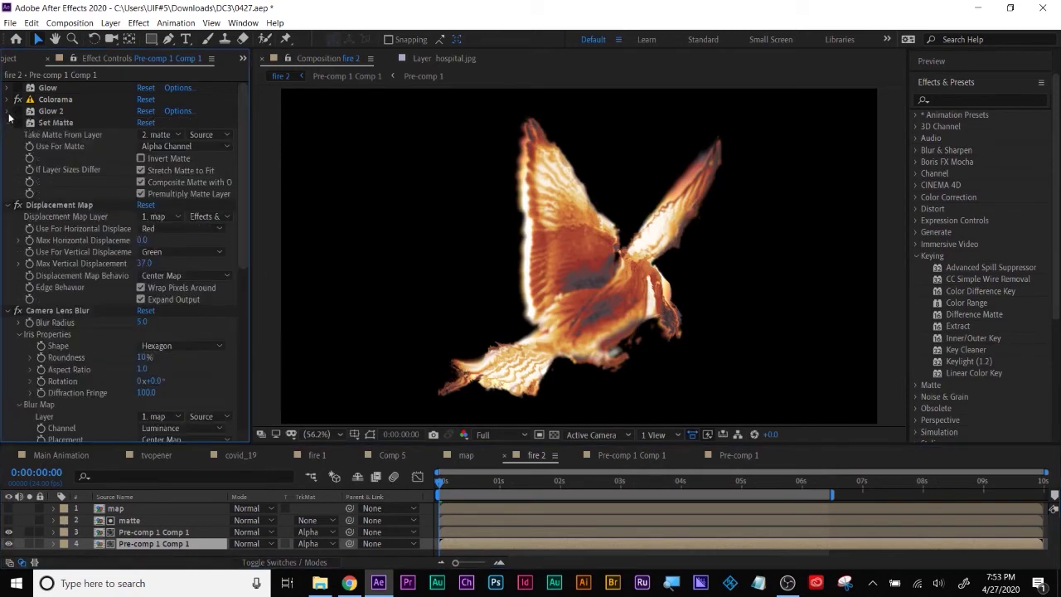
left_click(8, 123)
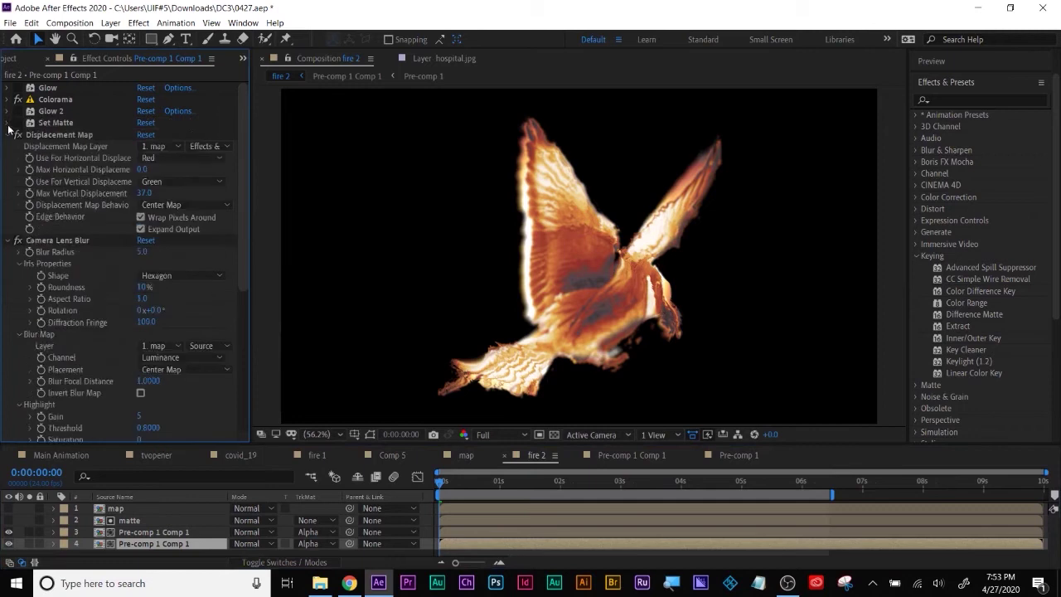
left_click(9, 136)
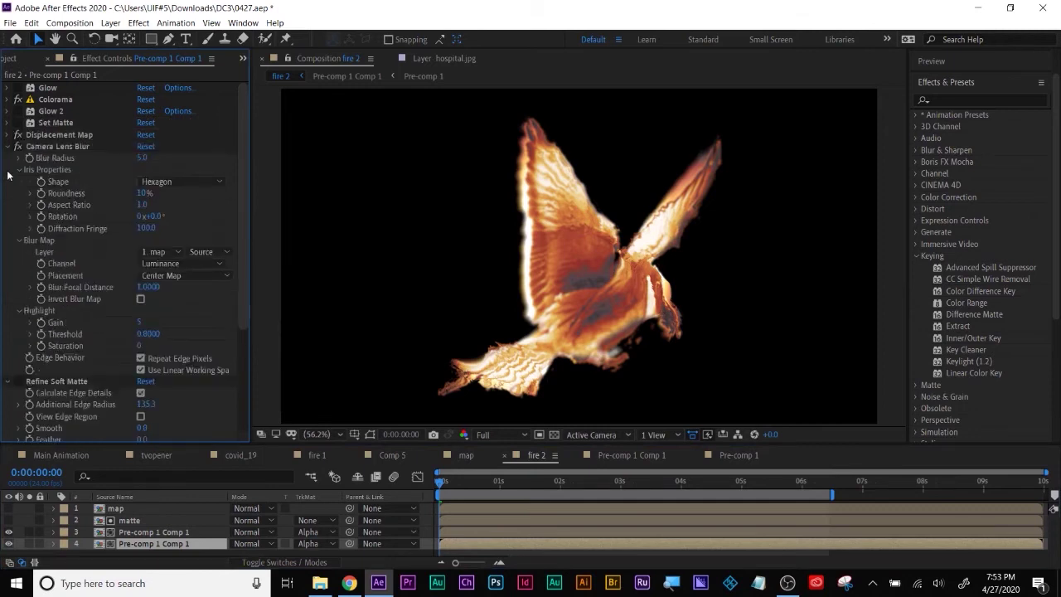
left_click(8, 147)
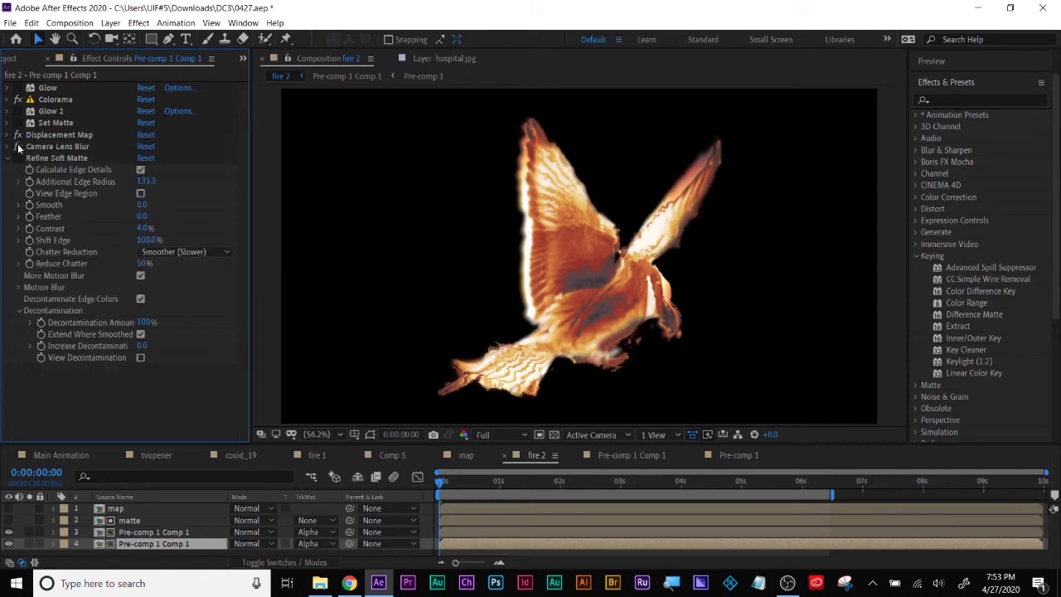
left_click(7, 135)
mouse_move(144, 169)
left_mouse_down()
mouse_move(168, 166)
mouse_move(158, 165)
mouse_move(169, 201)
mouse_move(123, 197)
mouse_move(134, 194)
mouse_move(125, 170)
left_mouse_up()
left_click_drag(464, 483, 728, 483)
mouse_move(144, 169)
left_mouse_down()
mouse_move(125, 170)
mouse_move(143, 169)
left_mouse_up()
left_click(8, 134)
Step: Re-enable the lower copy's first Glow and set its Glow Threshold to 1.6% and Glow Radius to 9
left_click(18, 111)
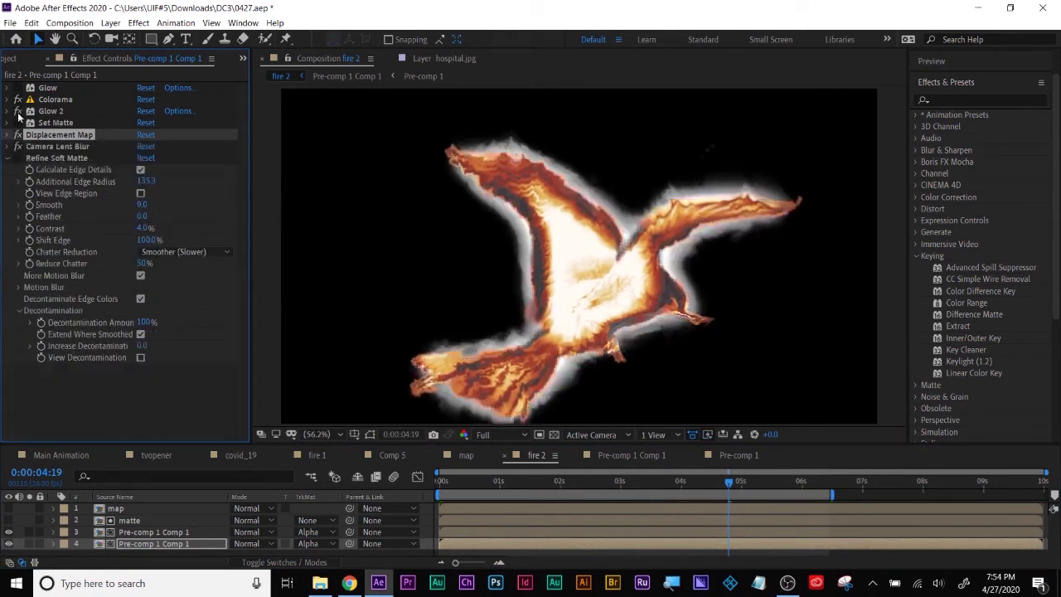
left_click(18, 111)
left_click(17, 88)
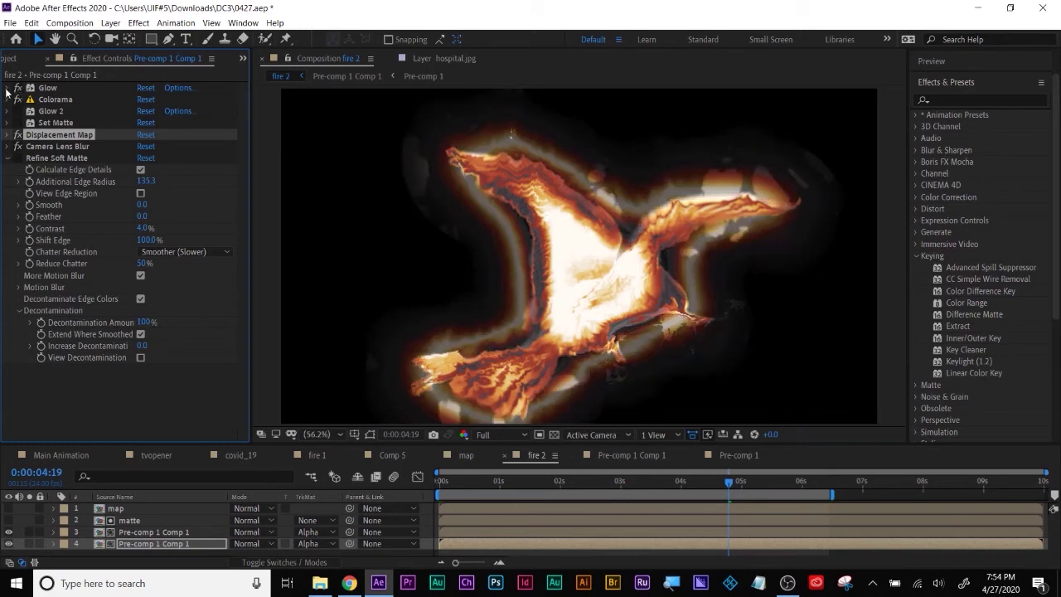
left_click(7, 88)
left_click_drag(145, 123, 30, 155)
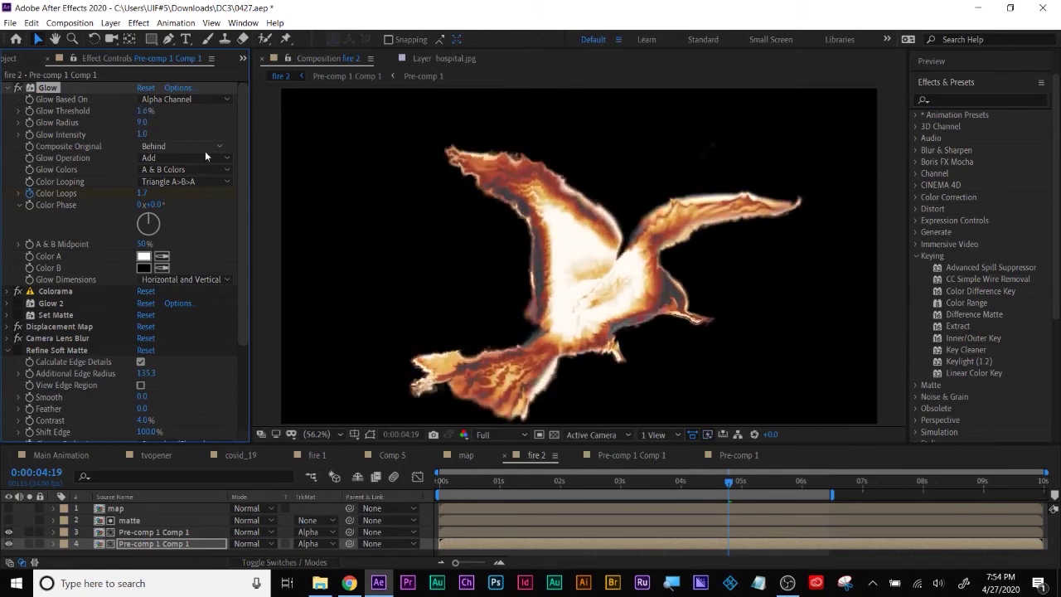
left_click(8, 87)
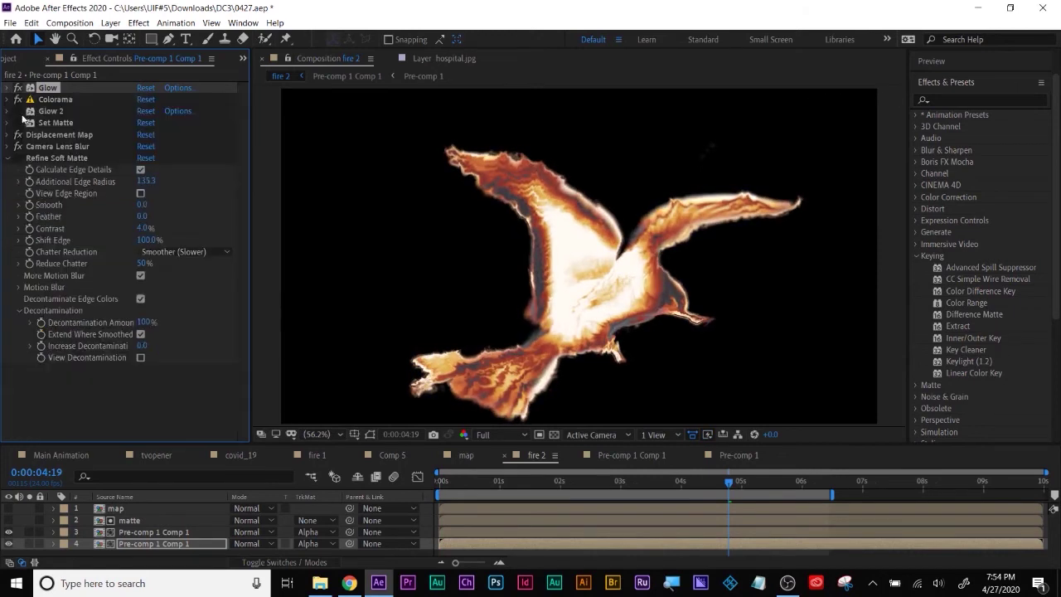
Step: Re-enable Glow 2 on the lower copy and set its Glow Radius to 83
left_click(18, 113)
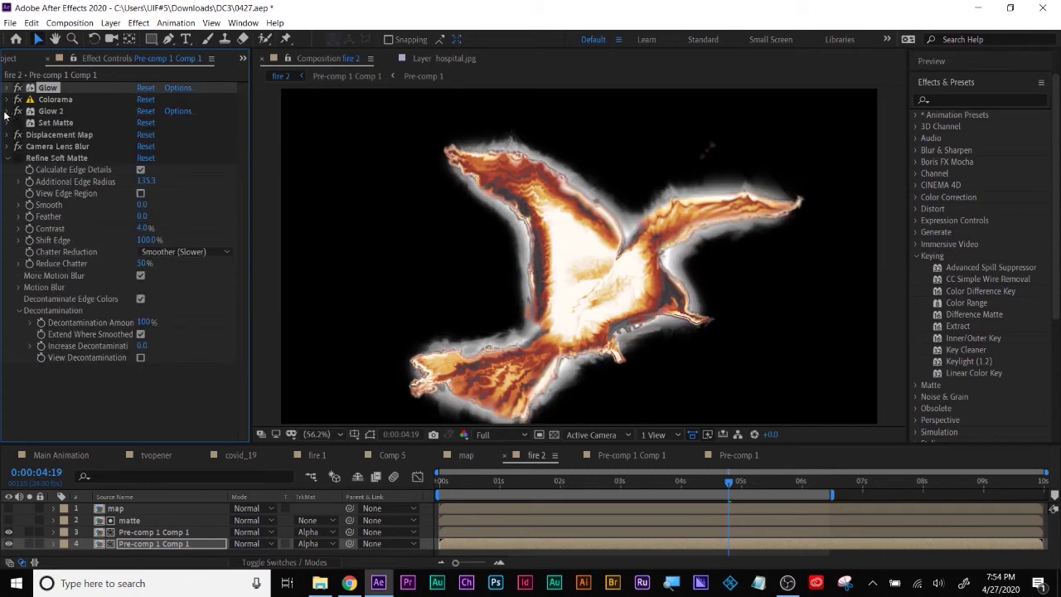
left_click(6, 111)
left_click_drag(146, 147, 162, 231)
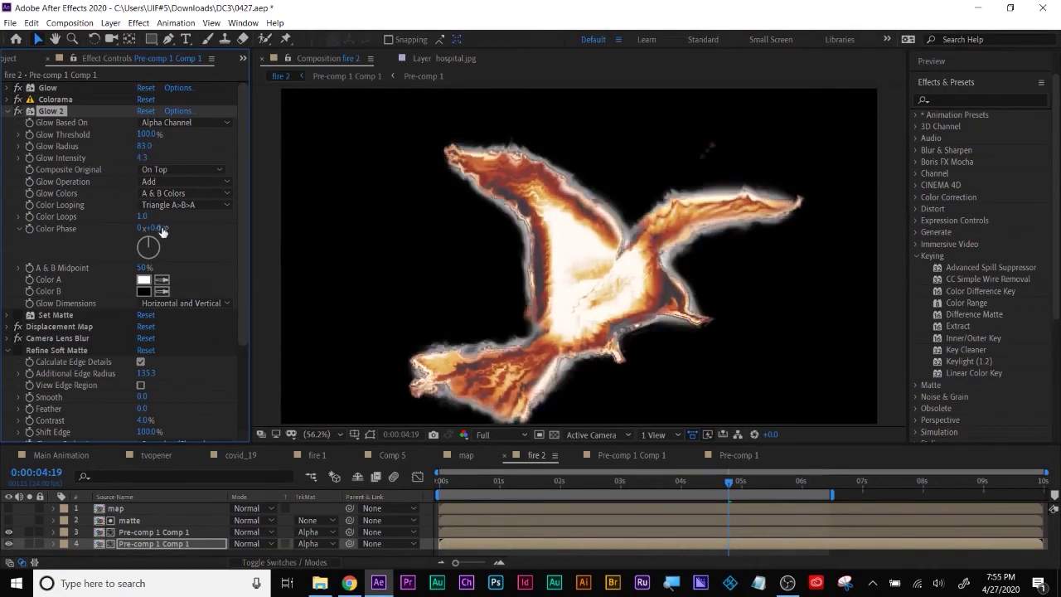
mouse_move(142, 158)
left_mouse_down()
mouse_move(132, 165)
mouse_move(143, 158)
left_mouse_up()
Step: Set Glow 2's Color A to an orange-red sampled from the bird and made more saturated
left_click(143, 281)
left_click(964, 227)
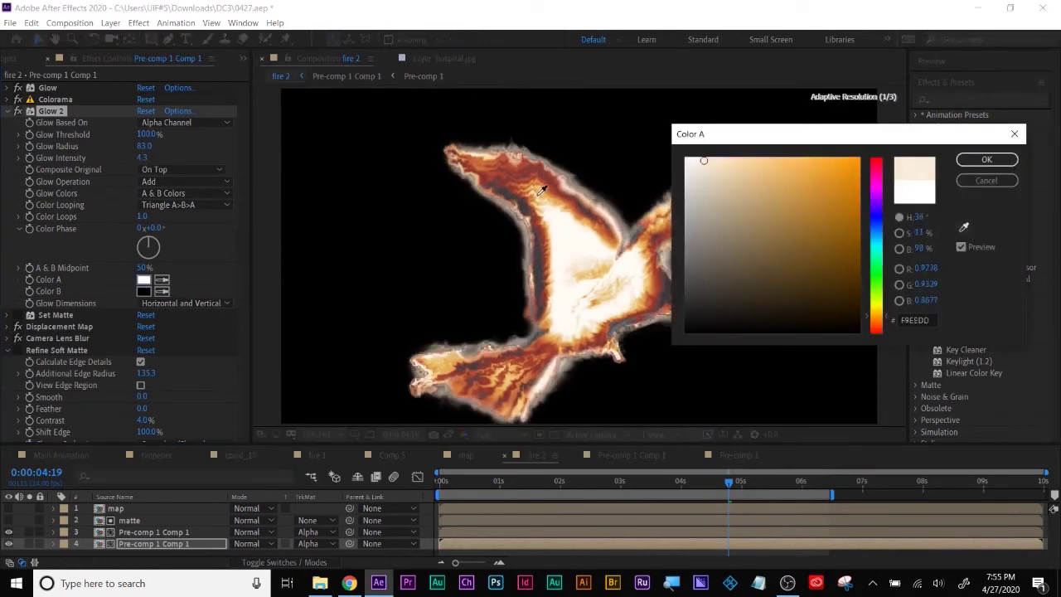
left_click(539, 189)
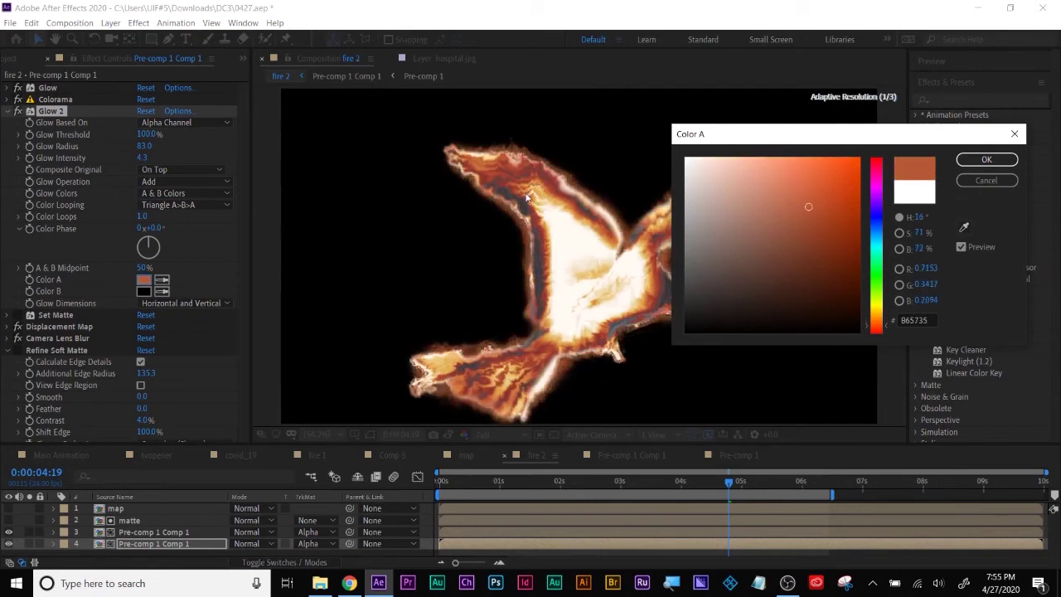
left_click(986, 159)
left_click(143, 281)
mouse_move(798, 203)
left_mouse_down()
mouse_move(855, 194)
mouse_move(851, 184)
left_mouse_up()
left_click(986, 159)
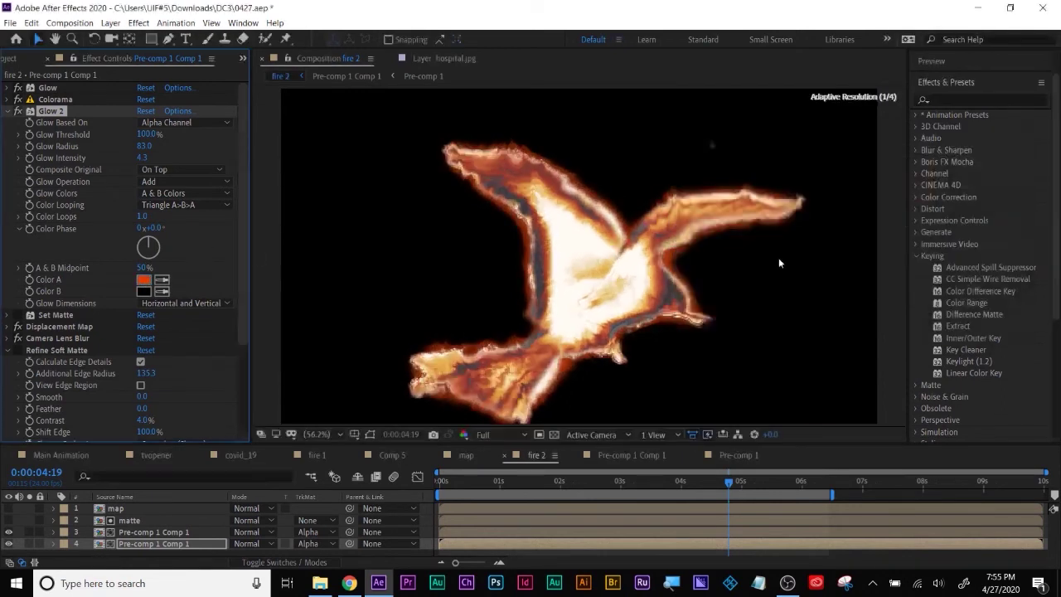
Step: Set the first Glow's Color A to a bright amber orange, starting from a color sampled on the bird
left_click(7, 110)
left_click(8, 87)
left_click(143, 256)
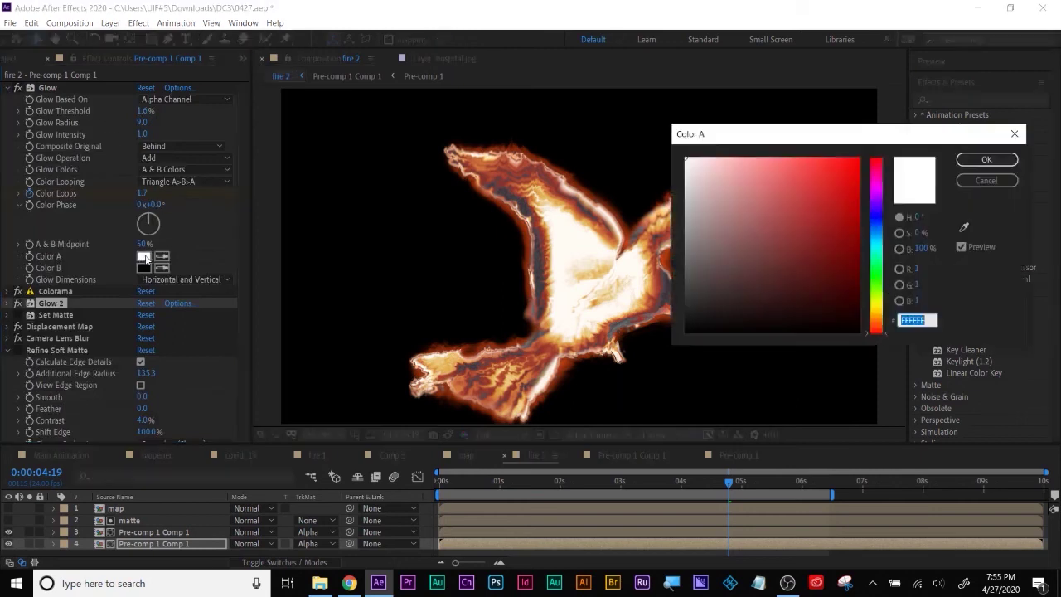
left_click(964, 227)
left_click(594, 291)
left_click_drag(839, 178, 861, 159)
left_click(879, 302)
left_click_drag(889, 315, 889, 328)
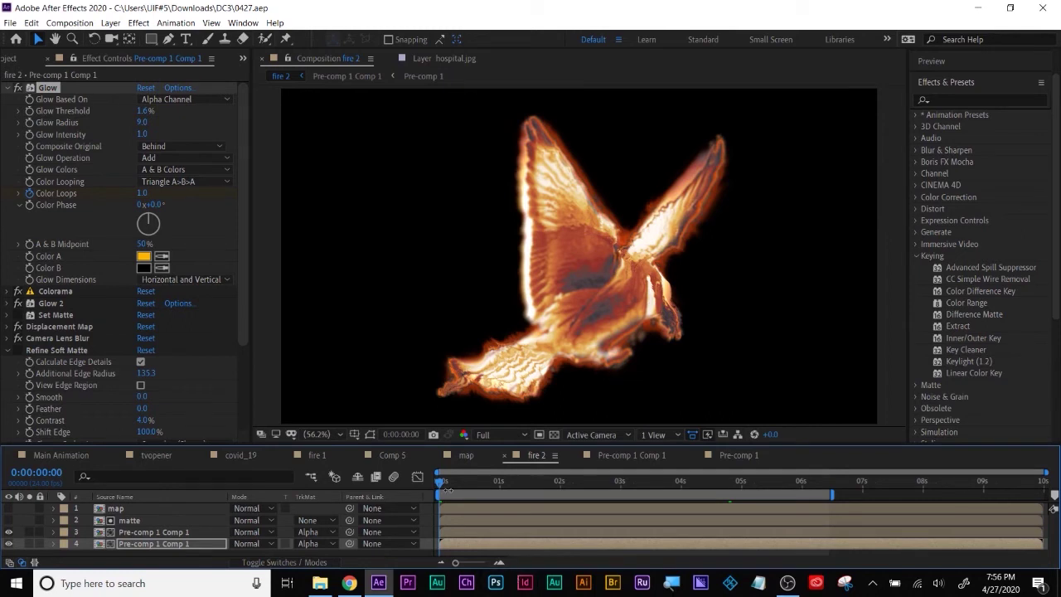
Step: Apply Hue/Saturation to the upper Pre-comp 1 Comp 1 copy and set its Master Saturation to about 39
left_click(8, 89)
left_click(6, 164)
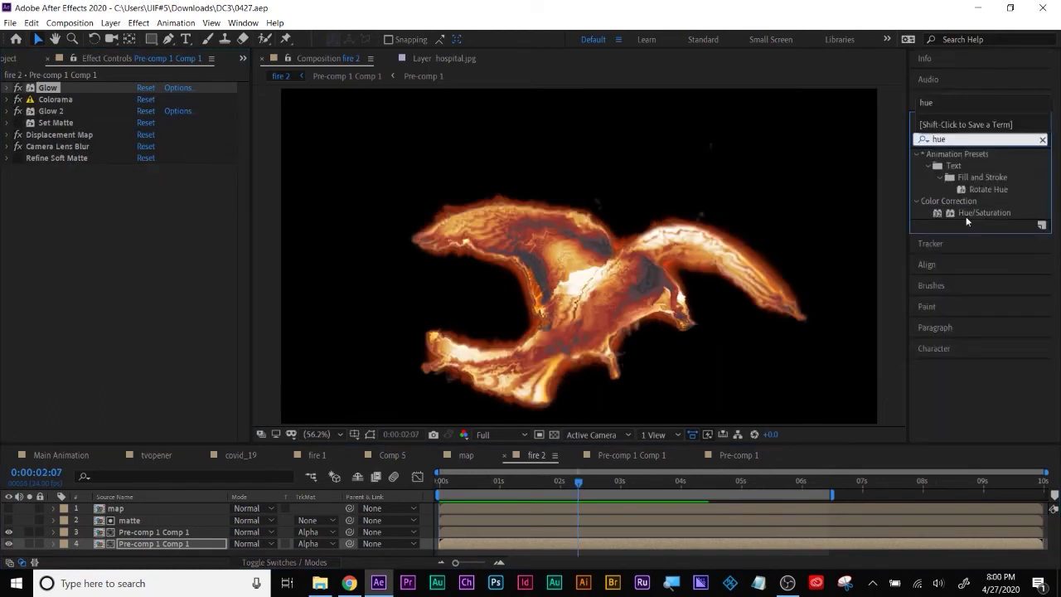
left_click_drag(965, 213, 152, 546)
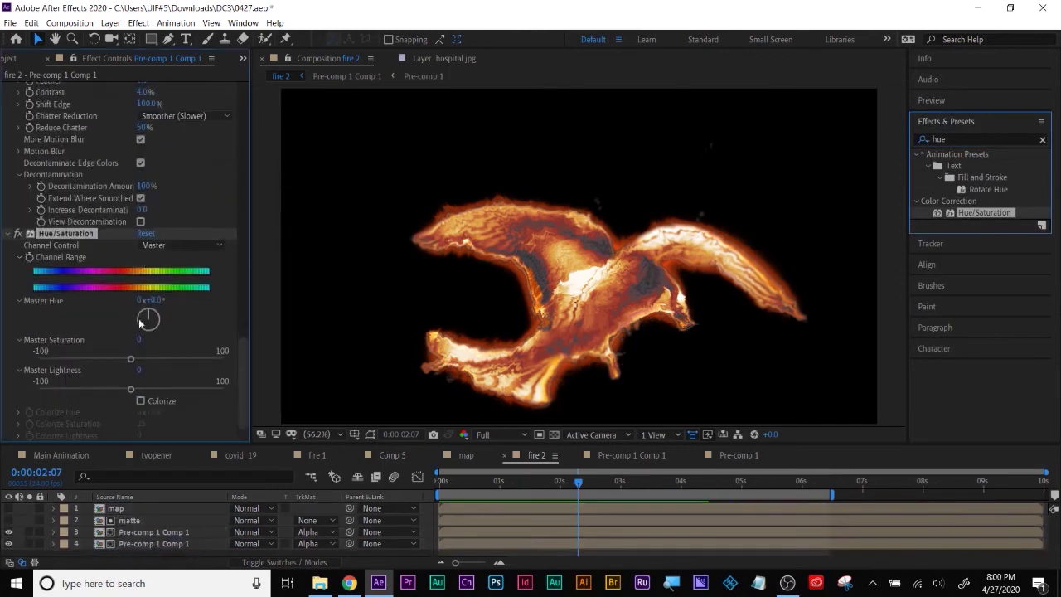
left_click_drag(140, 344, 170, 341)
left_click_drag(511, 478, 488, 490)
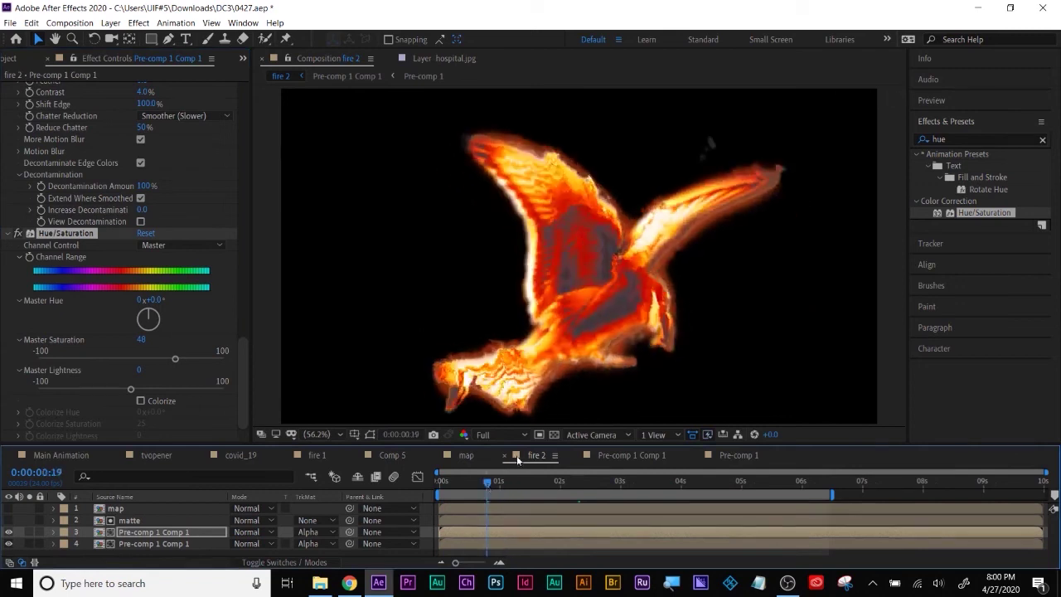
left_click_drag(609, 472, 727, 493)
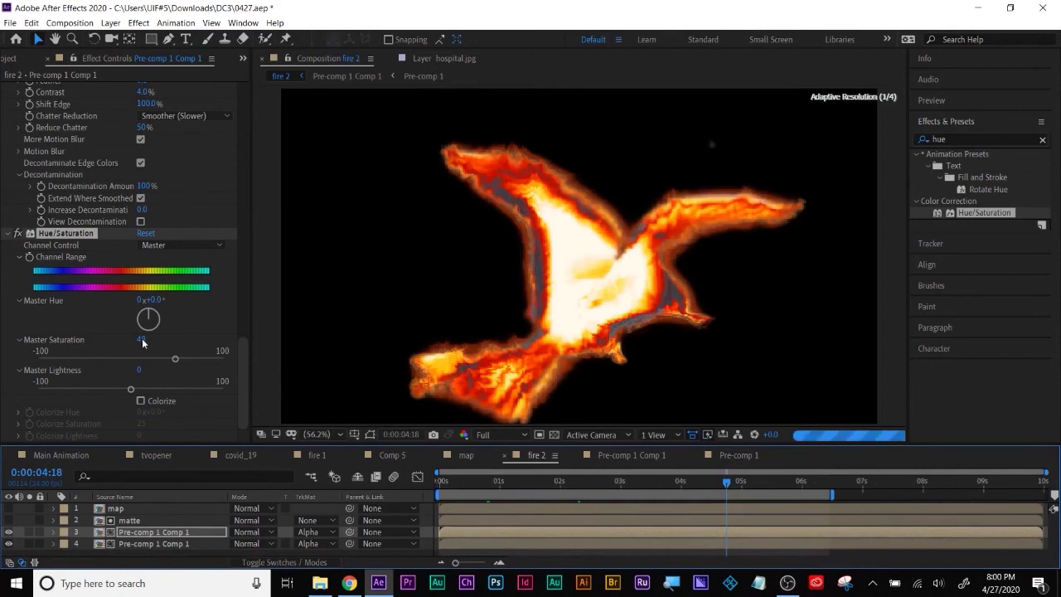
left_click_drag(141, 340, 138, 340)
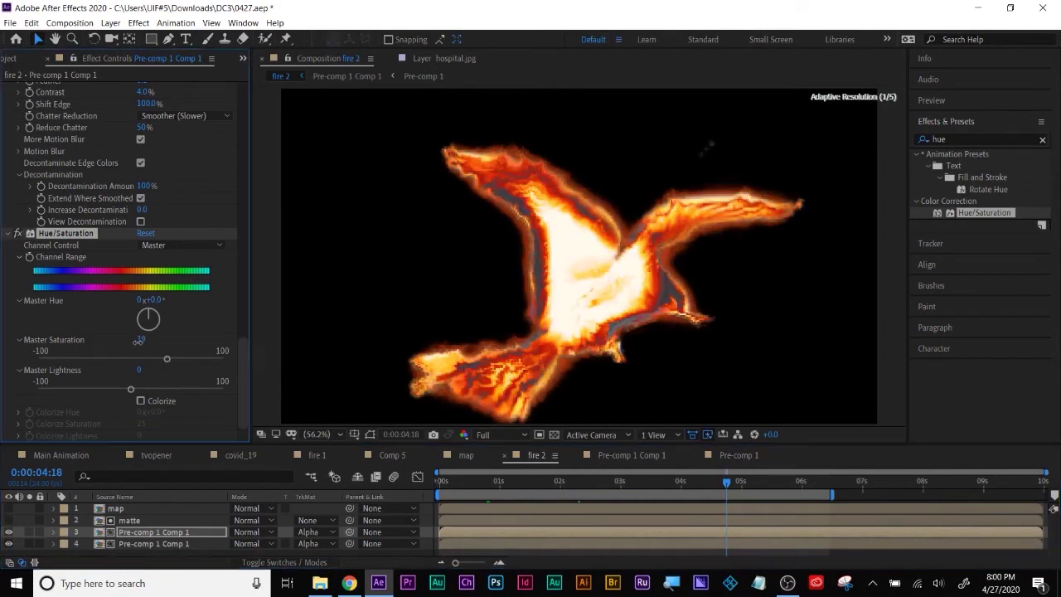
Step: Save the project and scrub through fire 2 to review the fire effect
left_click(13, 61)
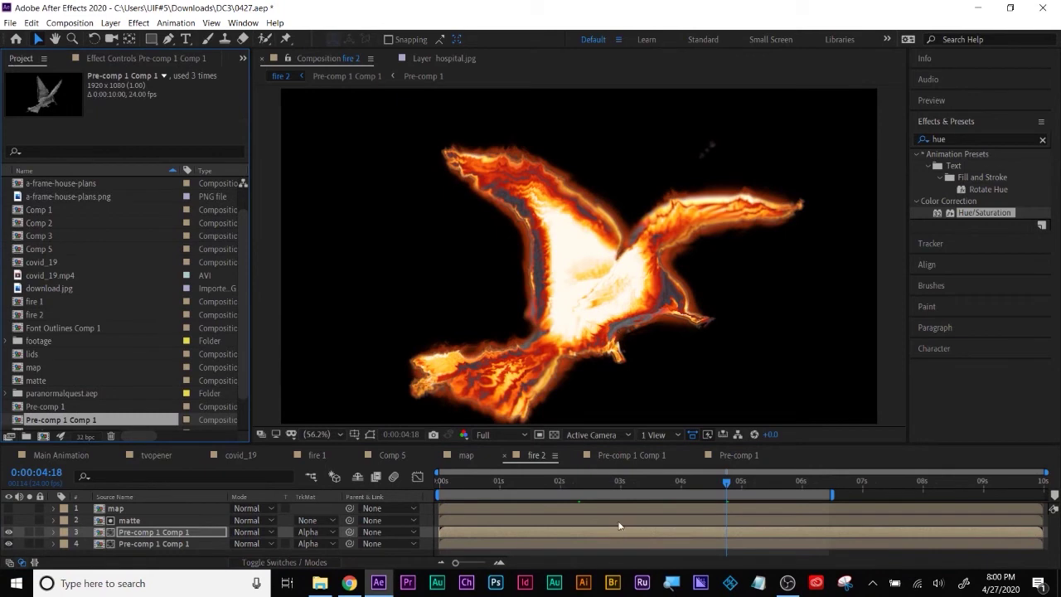
key("ctrl+s")
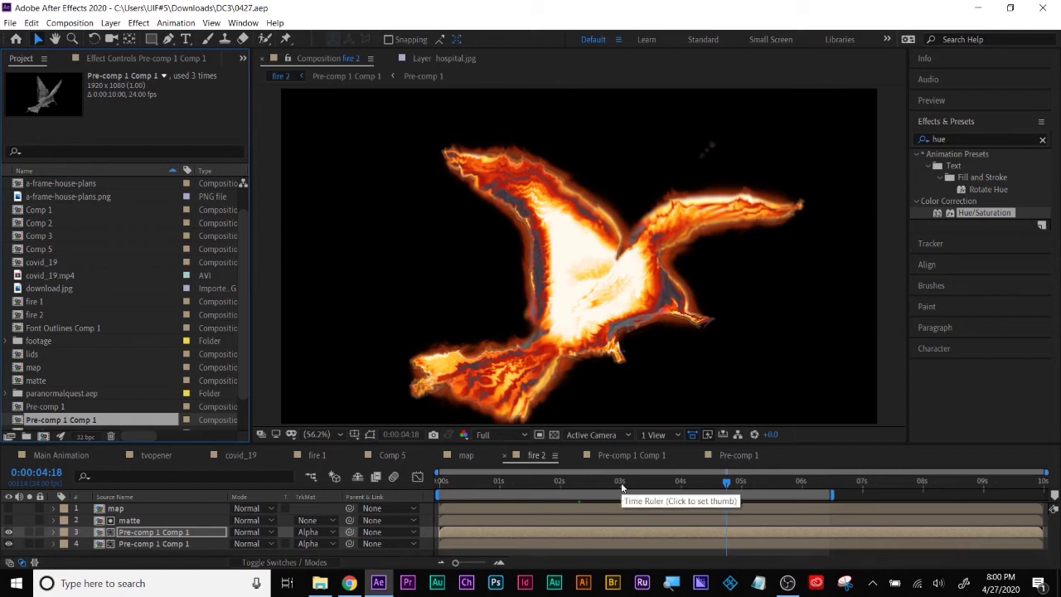
left_click_drag(621, 485, 812, 486)
Step: Try larger Glow Radius values on both Pre-comp 1 Comp 1 copies and undo the change
left_click(116, 60)
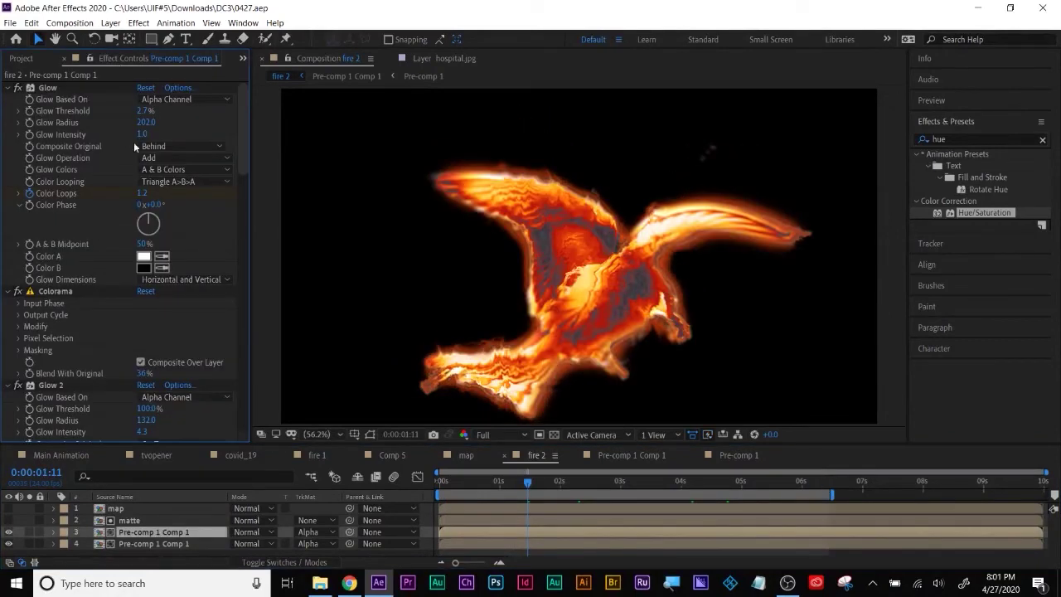
left_click_drag(144, 121, 191, 122)
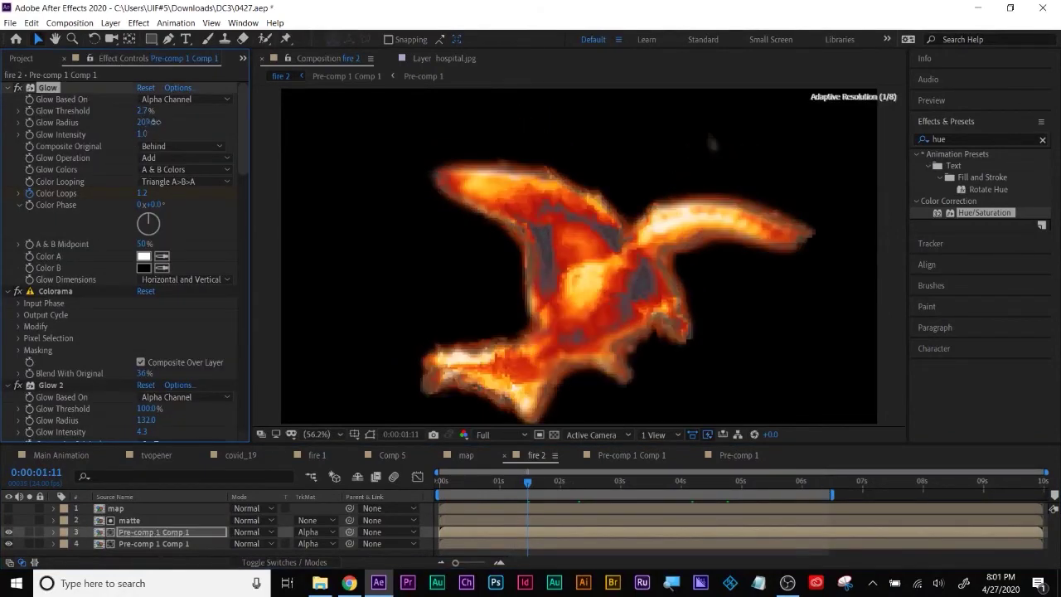
left_click_drag(62, 142, 141, 133)
left_click(144, 544)
left_click(9, 87)
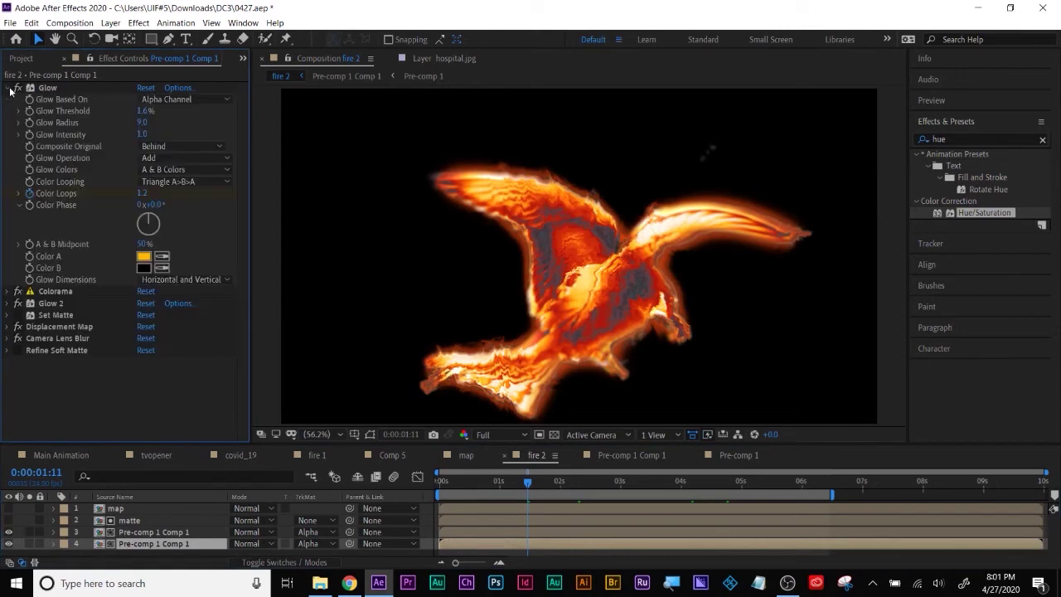
left_click_drag(76, 131, 164, 120)
key("ctrl+z")
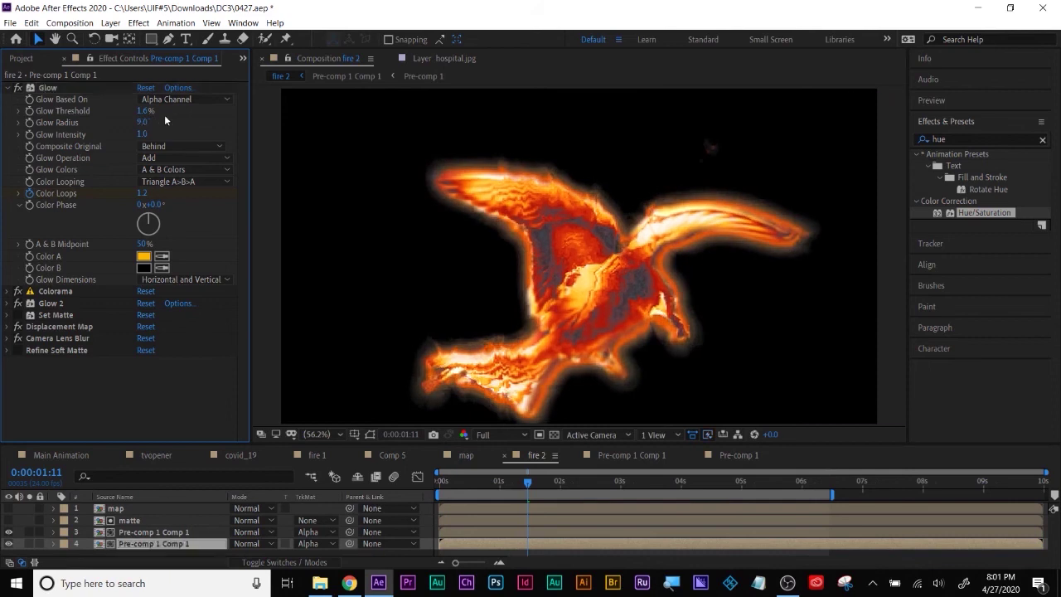
Step: Set the matte layer's Displacement Map to -47 maximum horizontal and 45 maximum vertical displacement
left_click(117, 509)
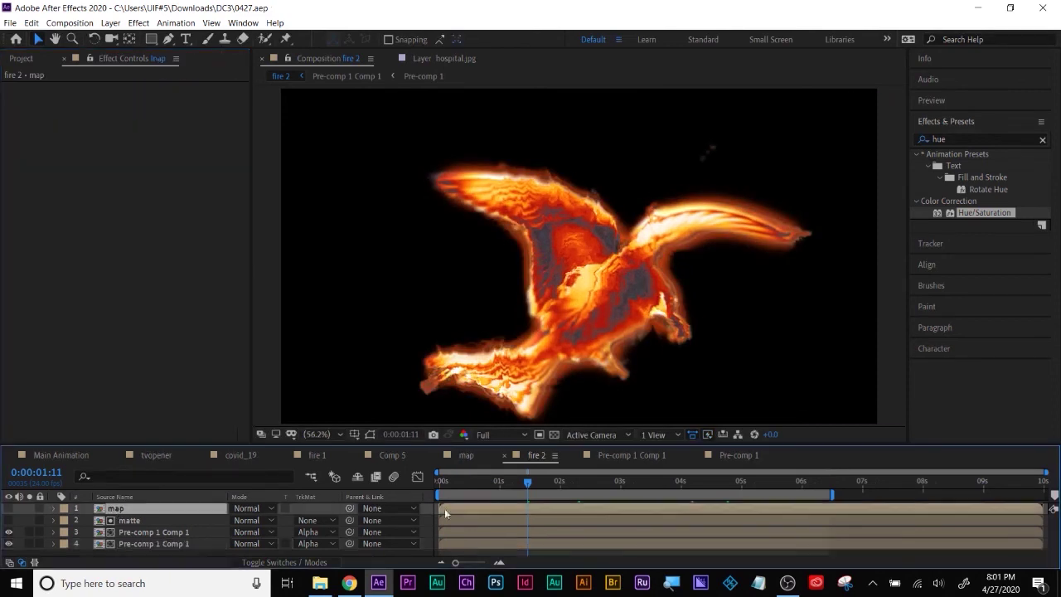
left_click(127, 520)
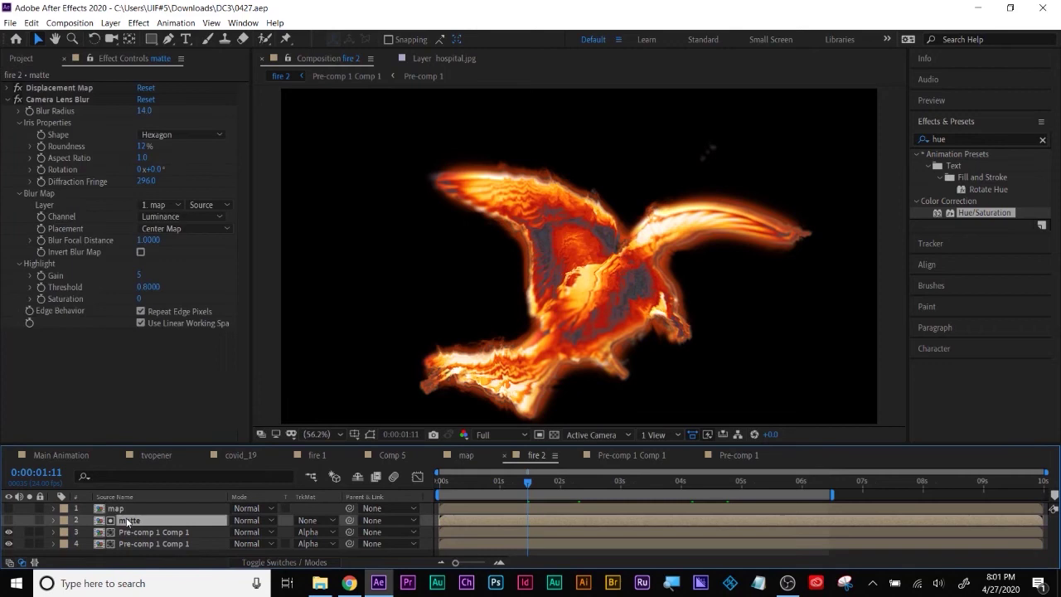
left_click(7, 100)
left_click(6, 87)
left_click_drag(145, 121, 163, 145)
Step: Extend fire 2's work area to the full composition length and open the Pre-comp 1 Comp 1 composition
left_click_drag(495, 485, 829, 520)
double_click(820, 495)
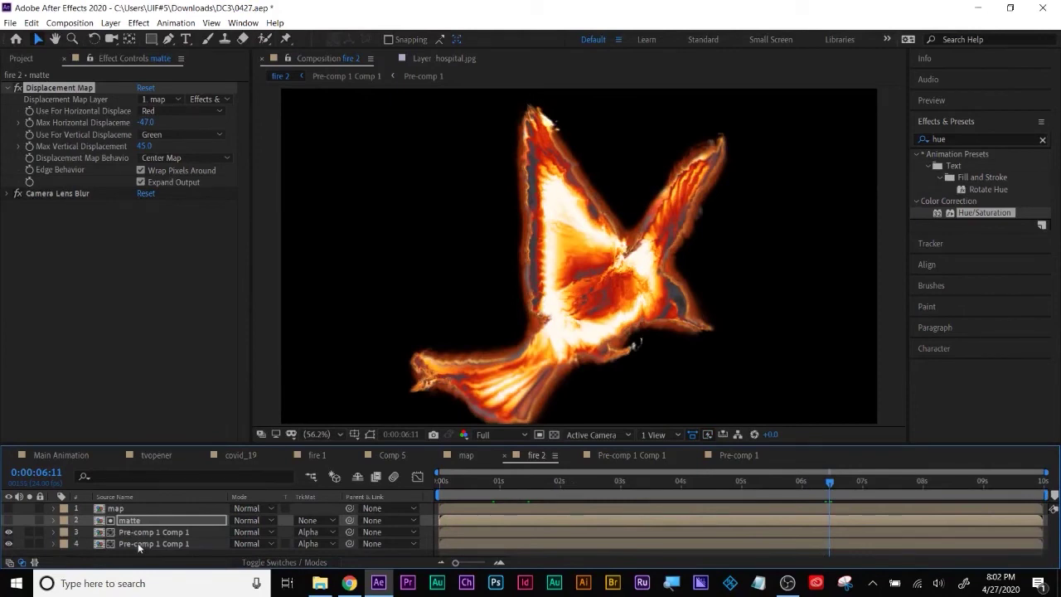
left_click(645, 458)
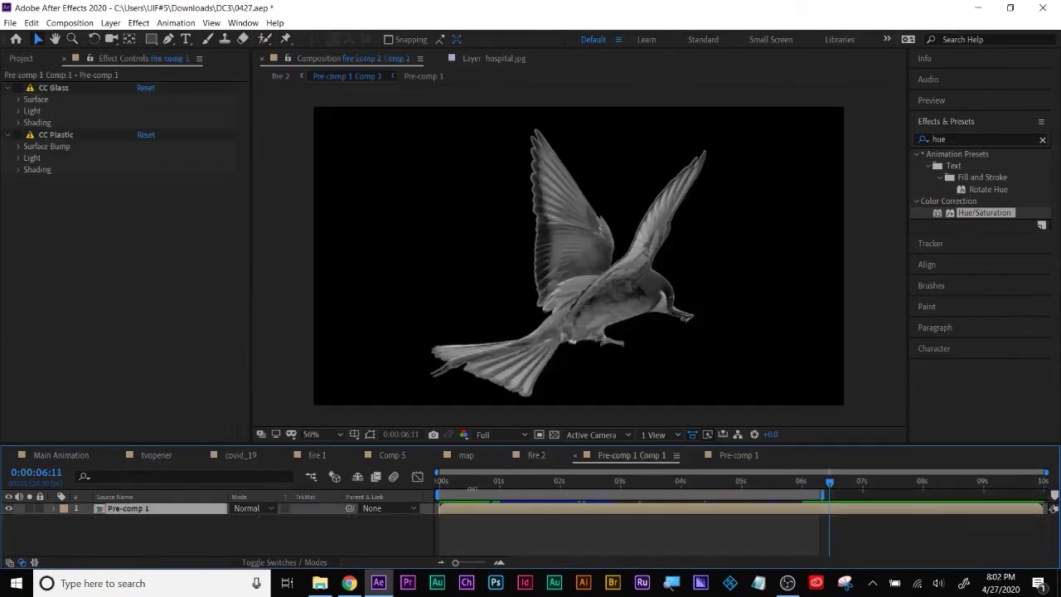
Step: Scrub the bird animation, open the nested Pre-comp 1, and mark its three shape layers shy to hide them from the timeline
left_click_drag(489, 482, 804, 495)
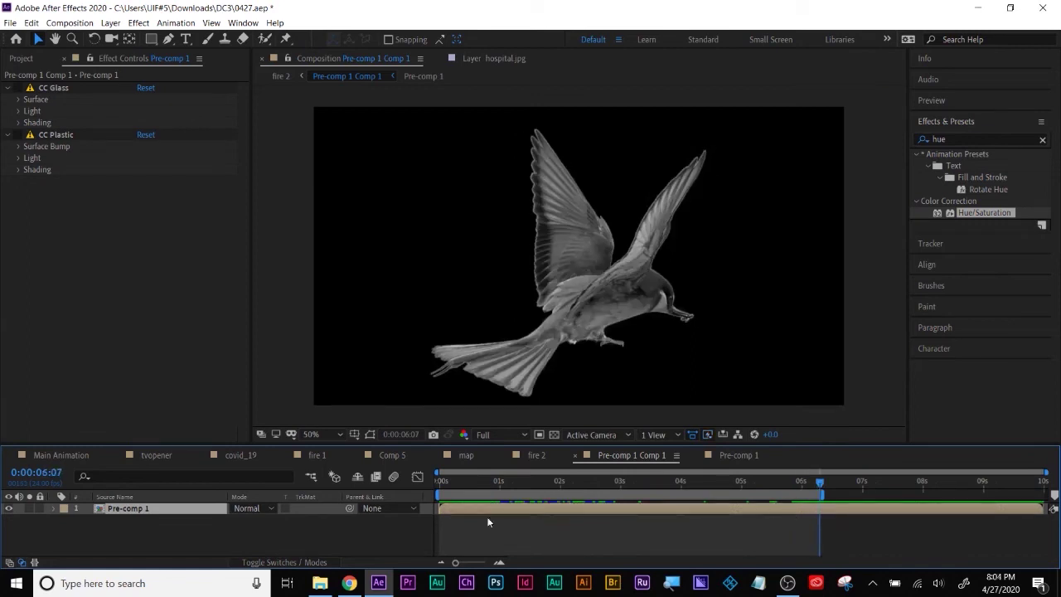
double_click(513, 509)
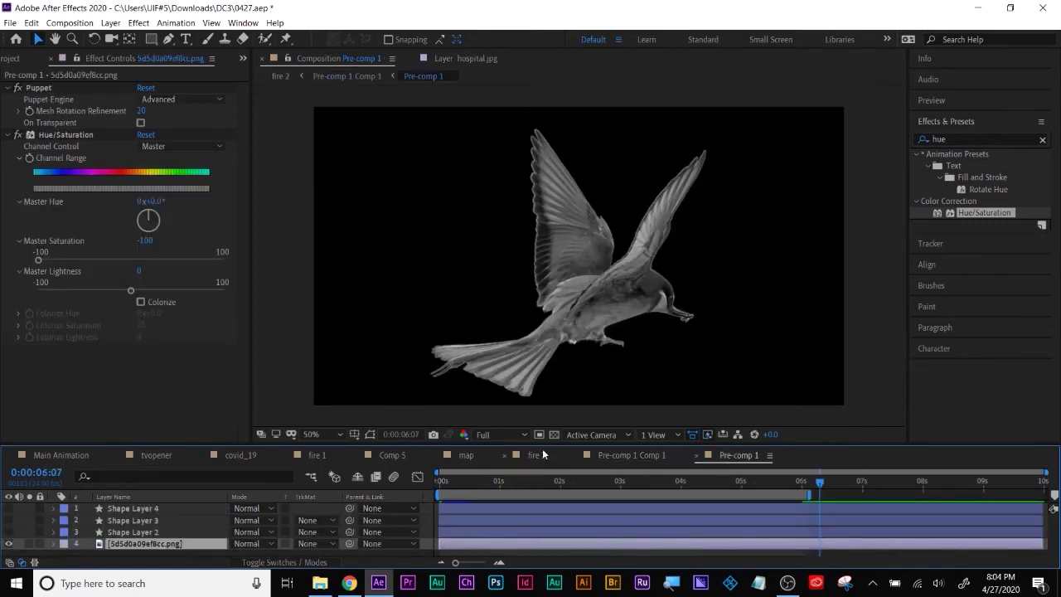
left_click_drag(549, 445, 549, 365)
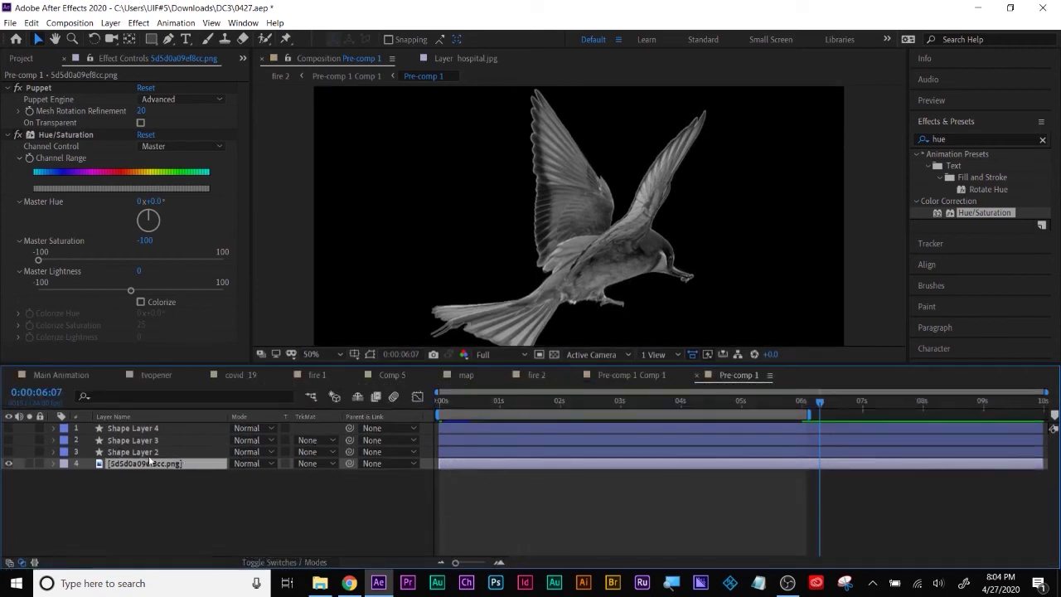
left_click(292, 562)
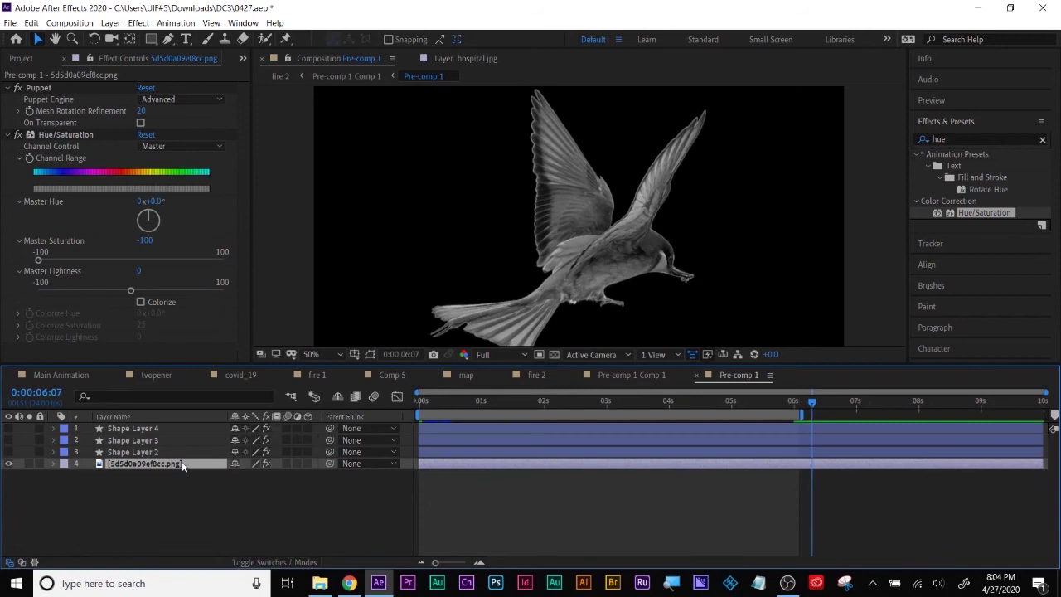
left_click(235, 452)
left_click(338, 397)
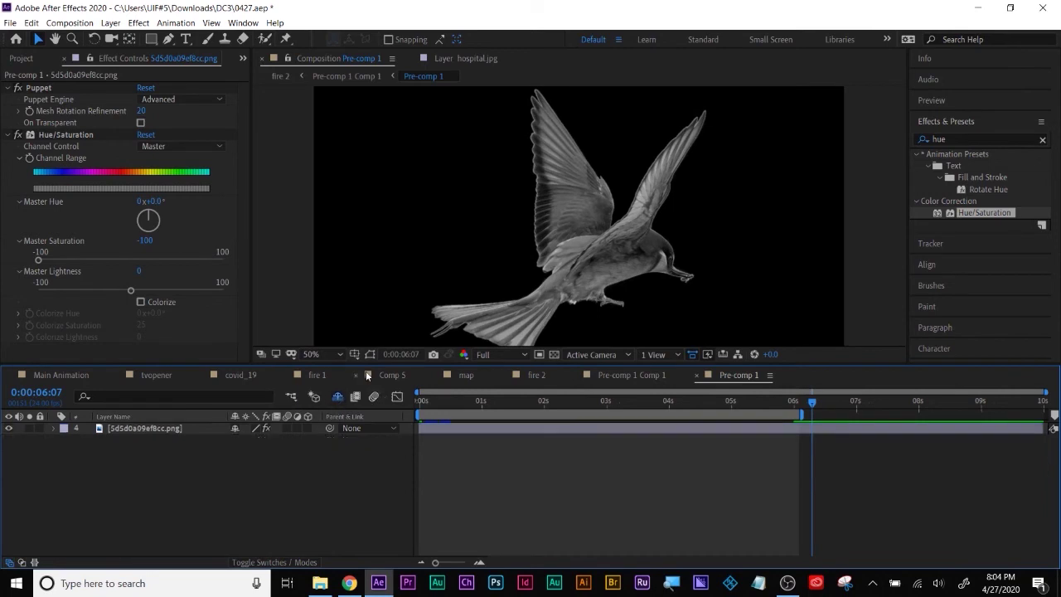
Step: Reveal the bird layer's keyframed puppet pin properties and extend Pre-comp 1's work area to the full composition length
left_click(459, 428)
key("u")
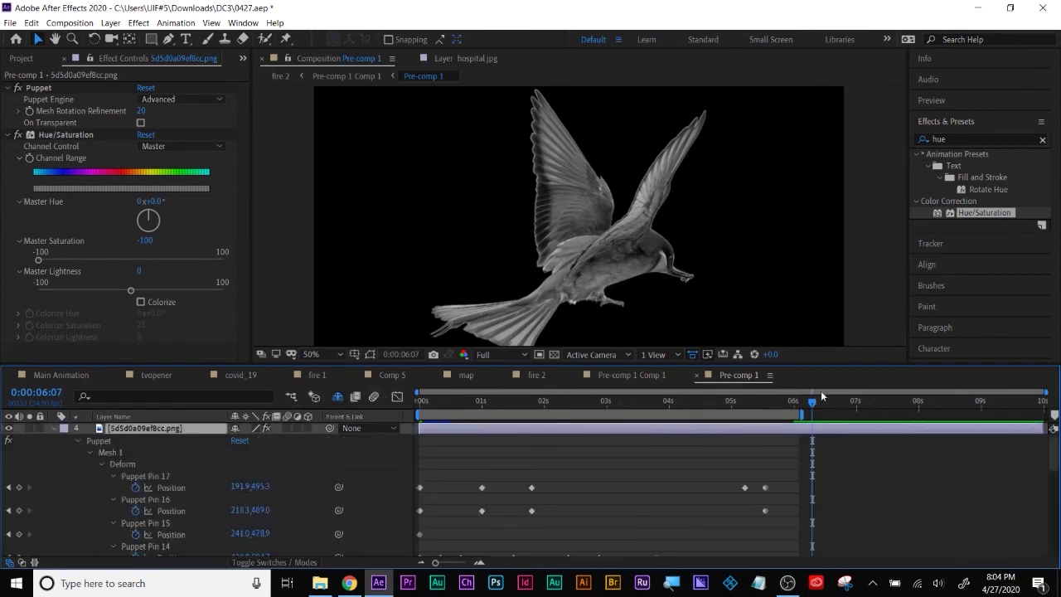
left_click_drag(803, 414, 1046, 414)
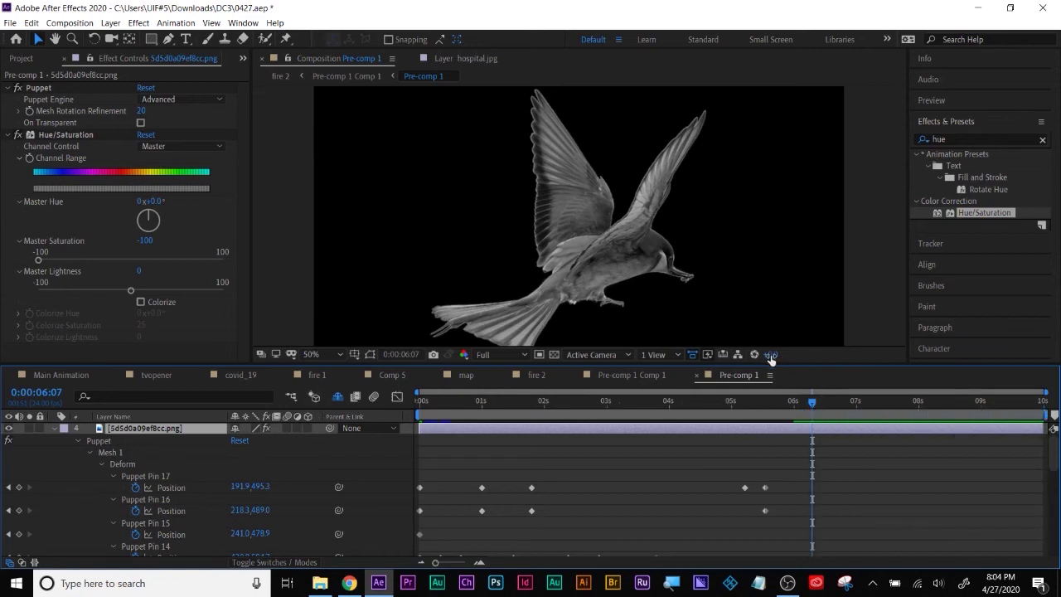
Step: Copy the first position keyframes of Puppet Pins 6 to 17 to 0:00:06:00 and scrub the motion
double_click(727, 379)
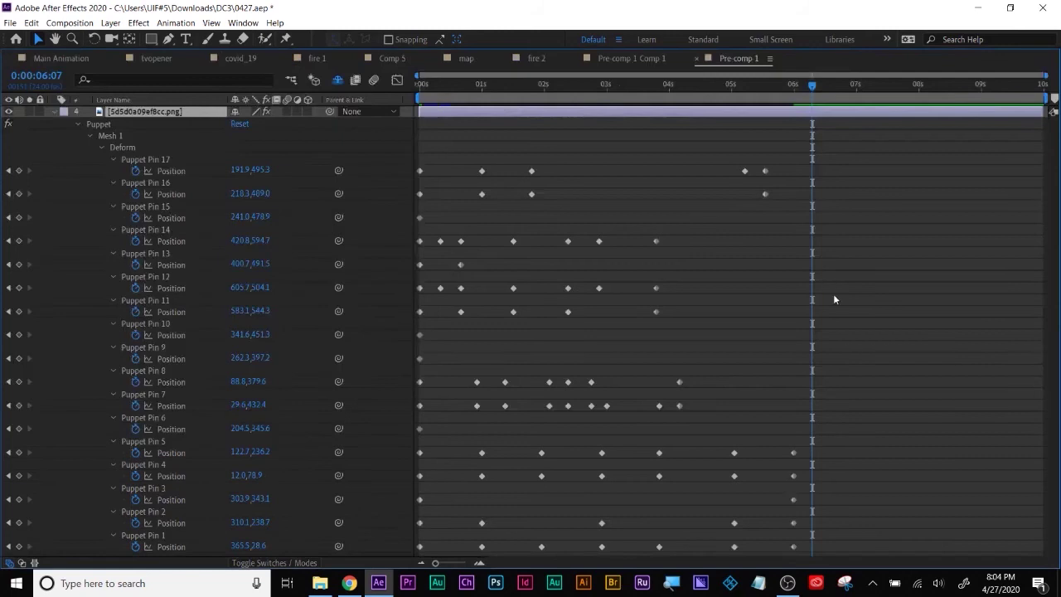
left_click_drag(811, 86, 793, 87)
left_click_drag(428, 147, 416, 436)
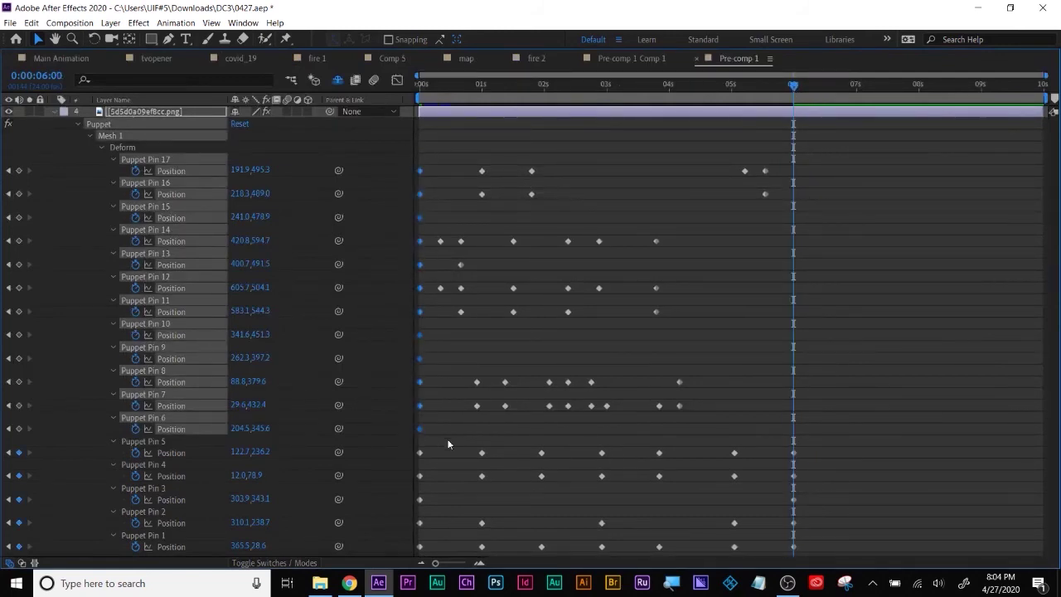
key("ctrl+v")
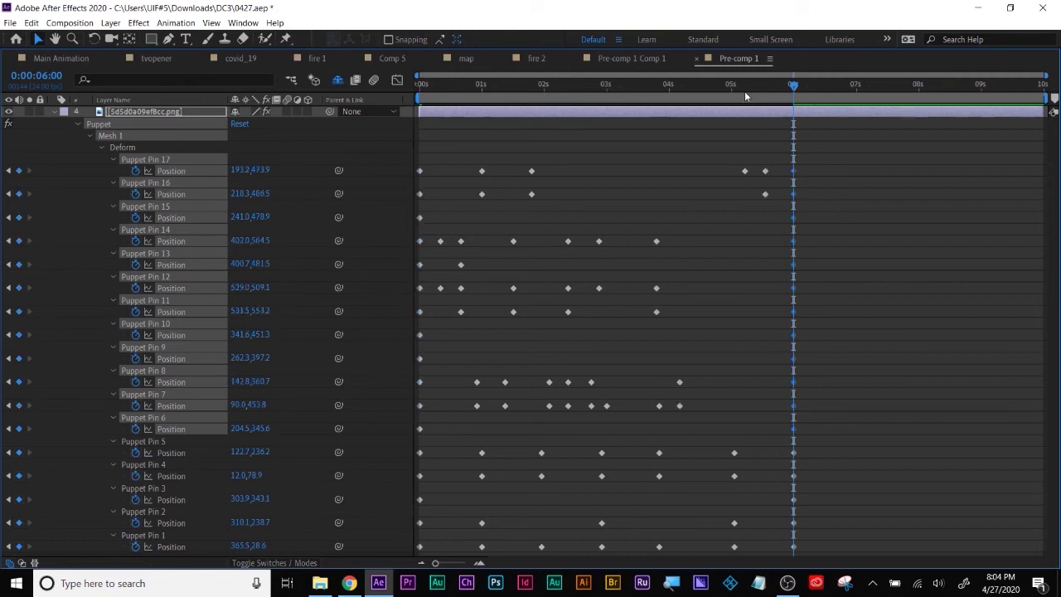
double_click(735, 60)
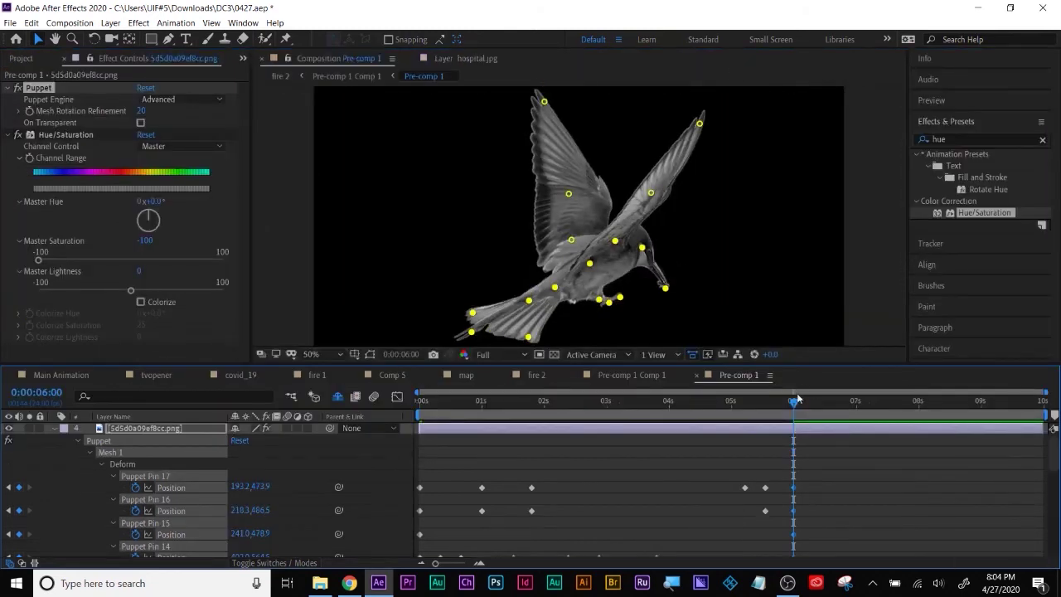
left_click_drag(792, 403, 794, 446)
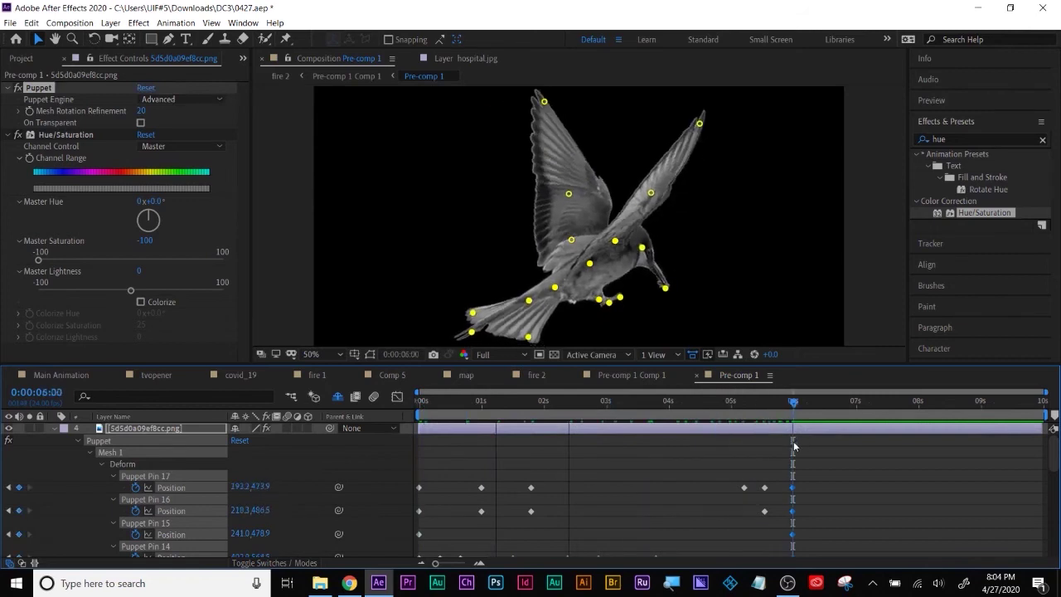
Step: Play back the bird's wing motion in Pre-comp 1 Comp 1
left_click(535, 376)
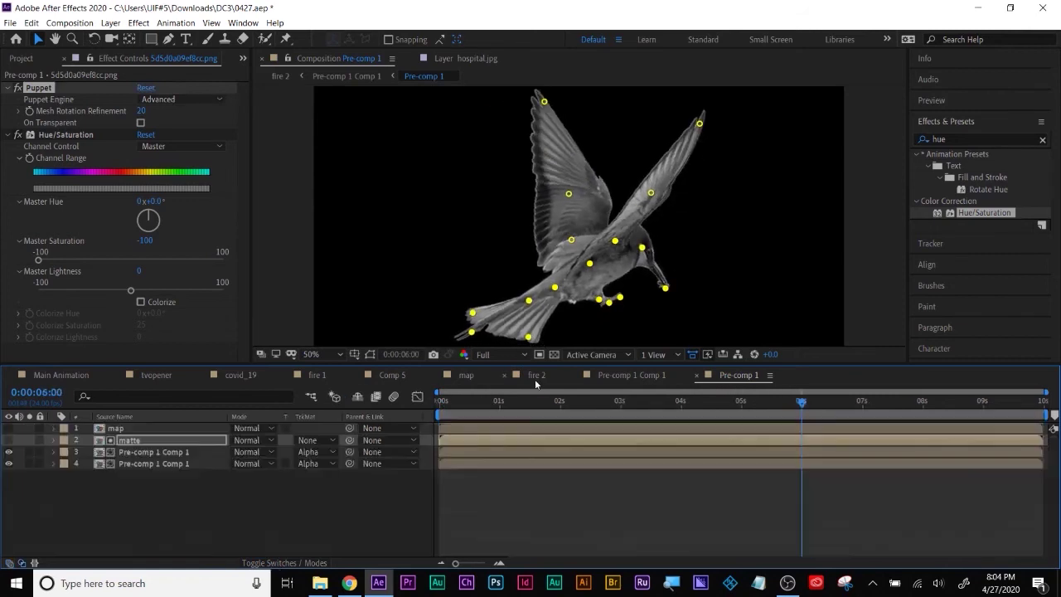
left_click(645, 377)
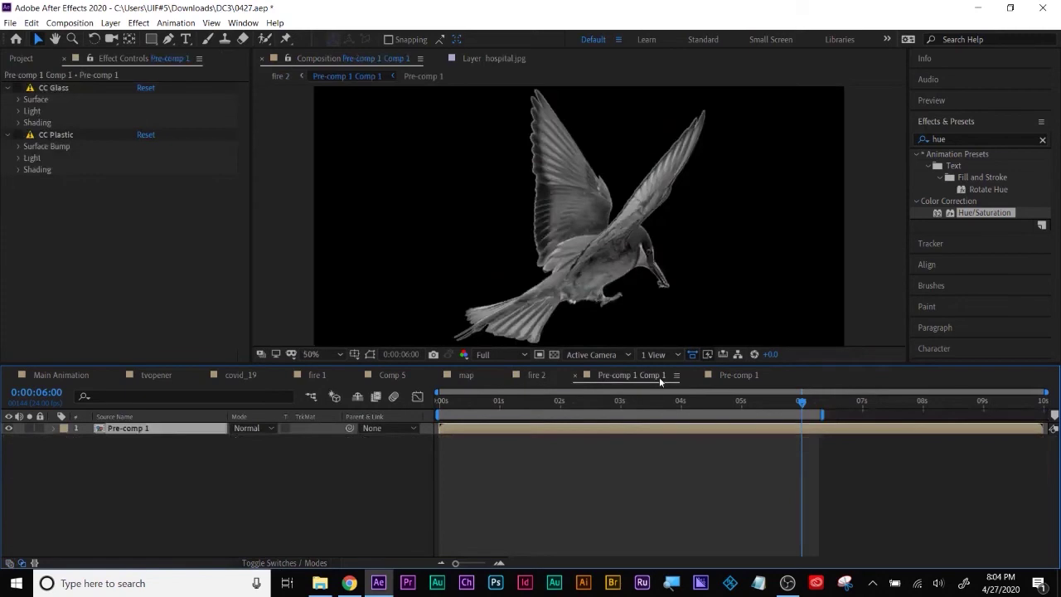
left_click_drag(798, 403, 397, 414)
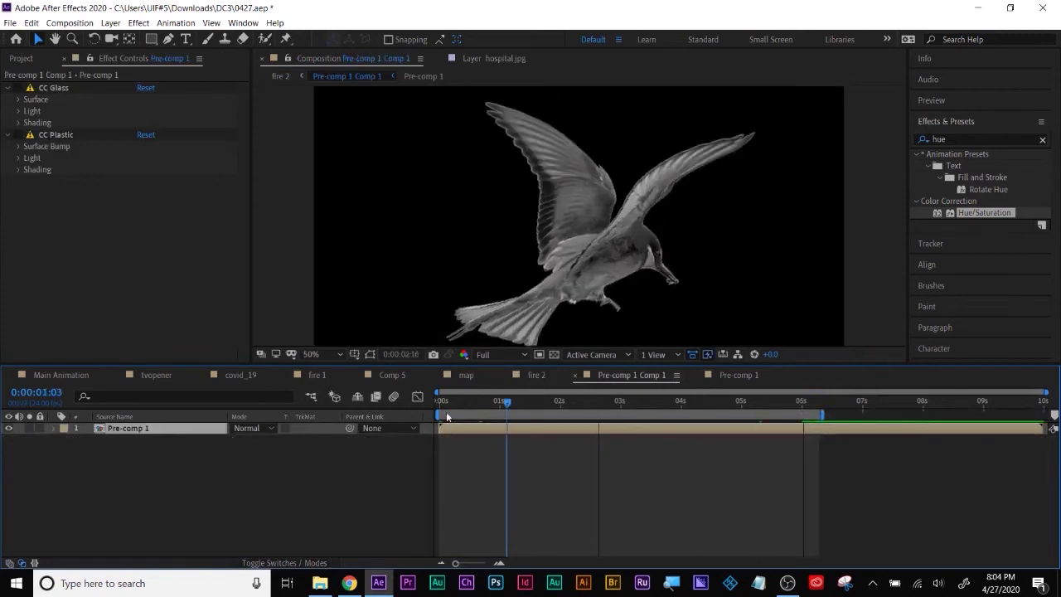
key("space")
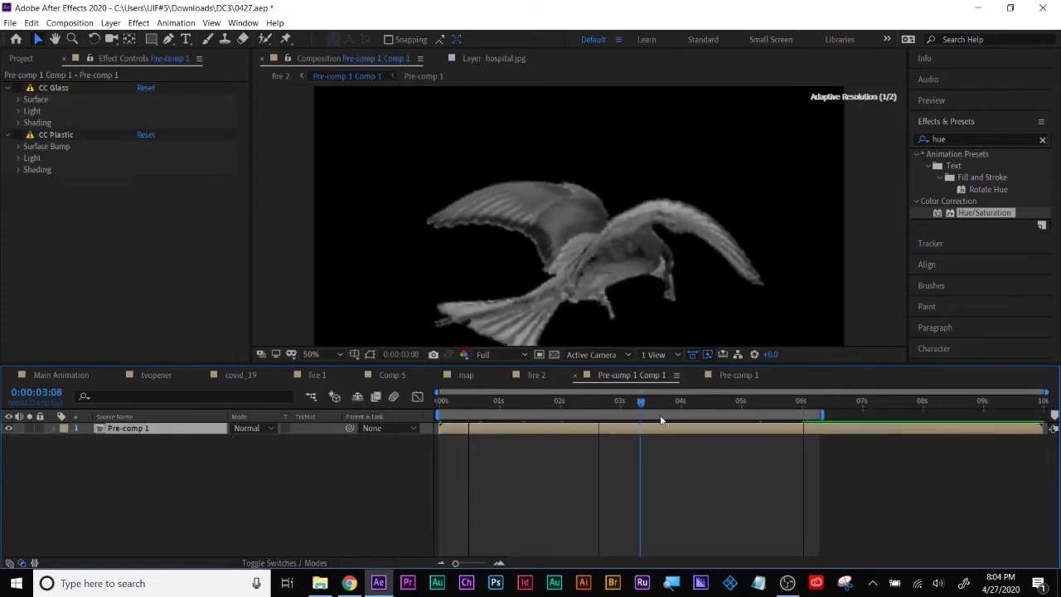
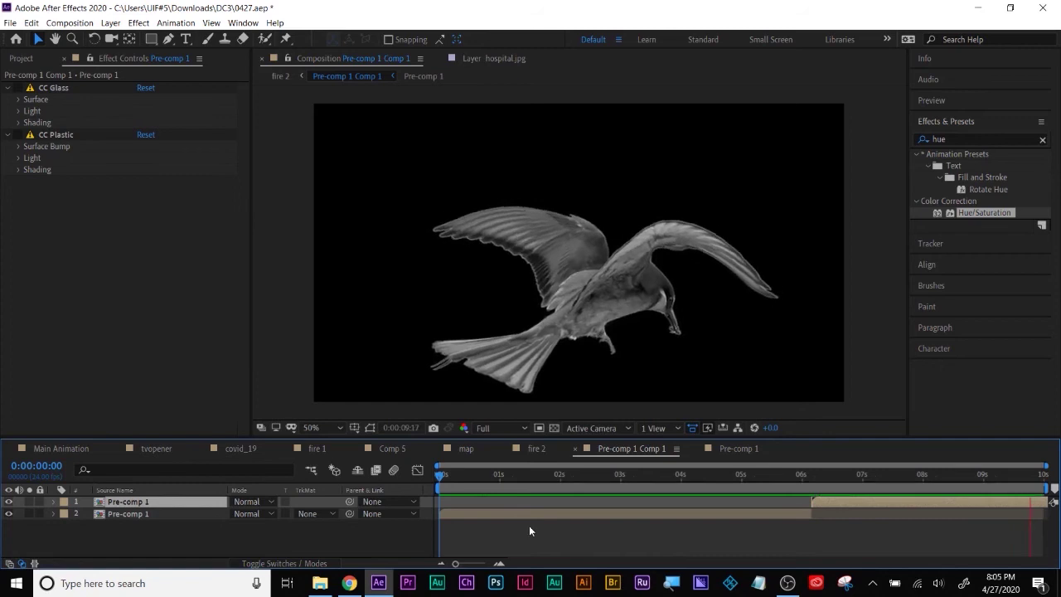
key("space")
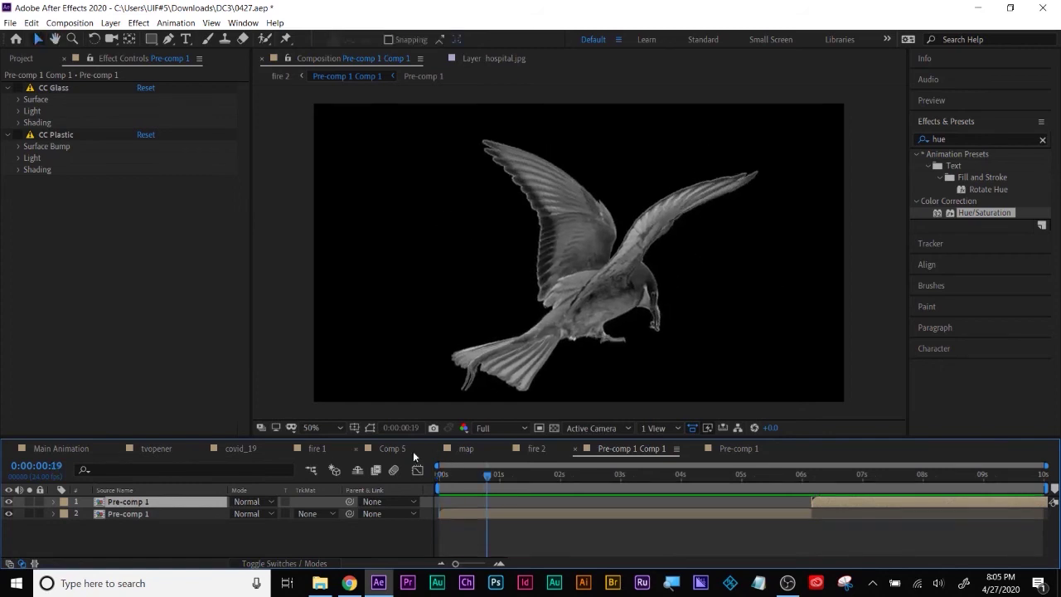
Step: Scrub fire 2, inspect its nested Pre-comp 1 Comp 1 and map compositions, and close map
left_click(535, 453)
mouse_move(500, 481)
left_mouse_down()
mouse_move(1042, 482)
mouse_move(808, 463)
left_mouse_up()
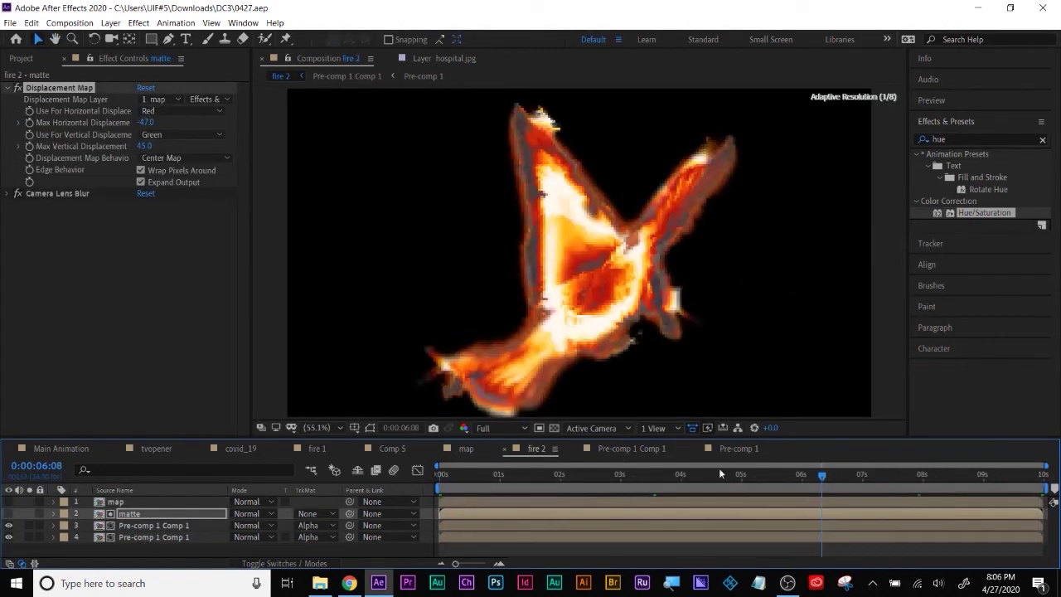
double_click(146, 527)
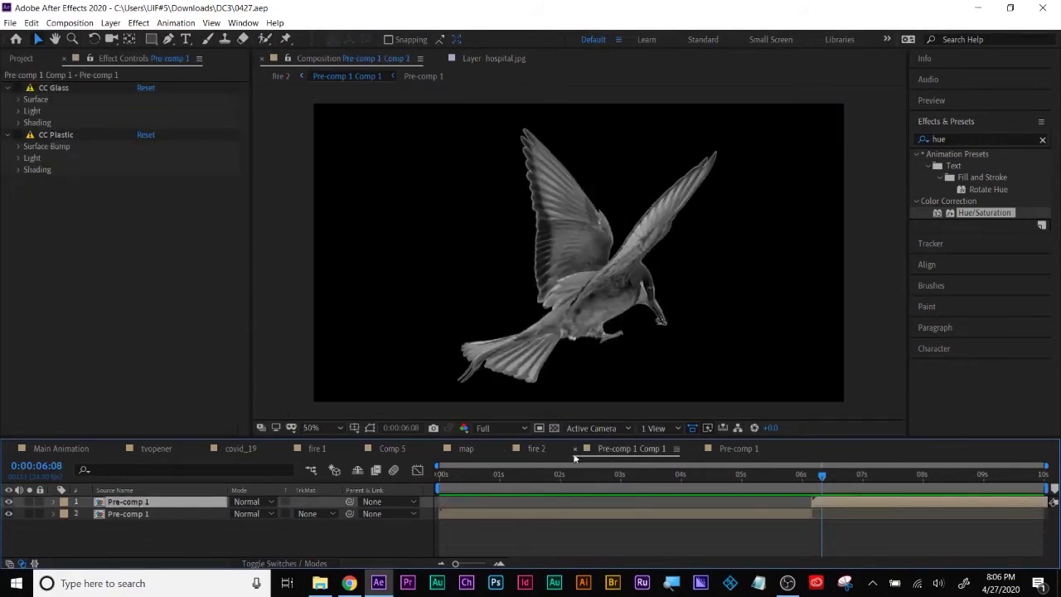
left_click(536, 455)
left_click(468, 450)
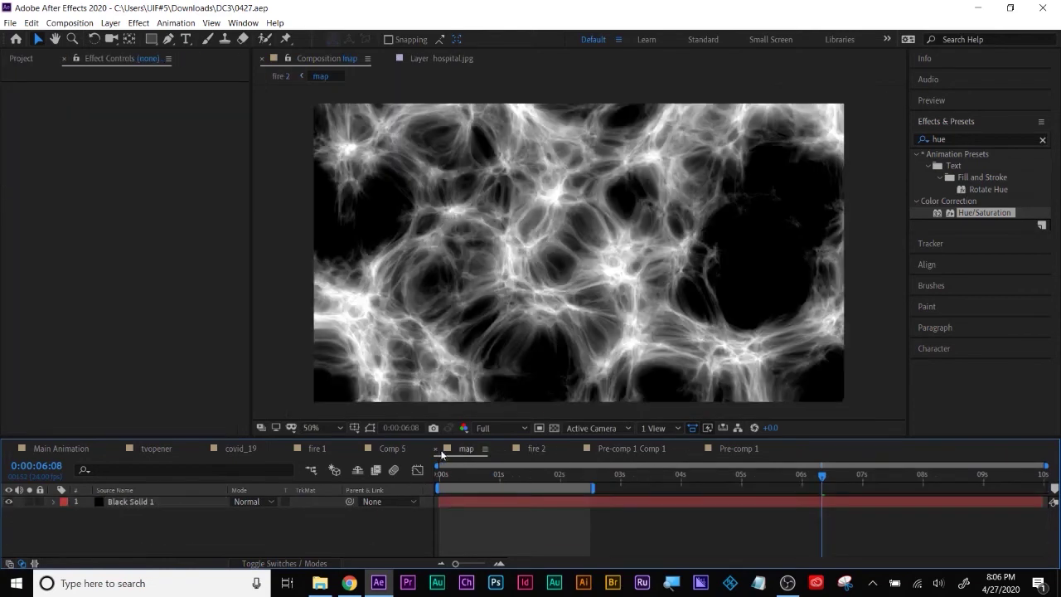
left_click(436, 451)
Step: Open the matte composition, extend its work area to the full composition length, and scrub its bird layer
double_click(146, 514)
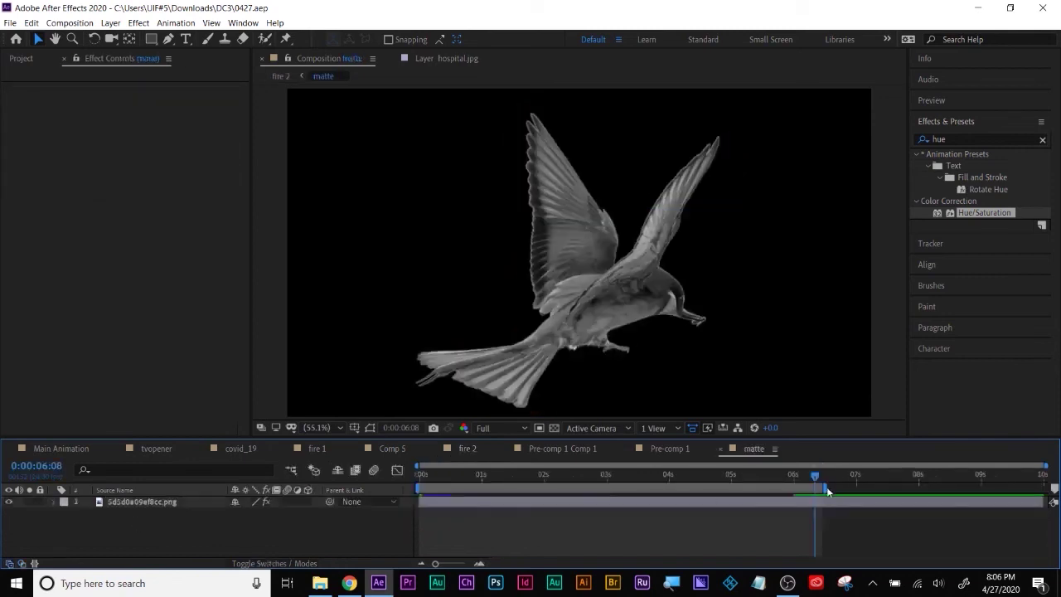
left_click_drag(825, 488, 1046, 489)
left_click_drag(879, 501, 528, 498)
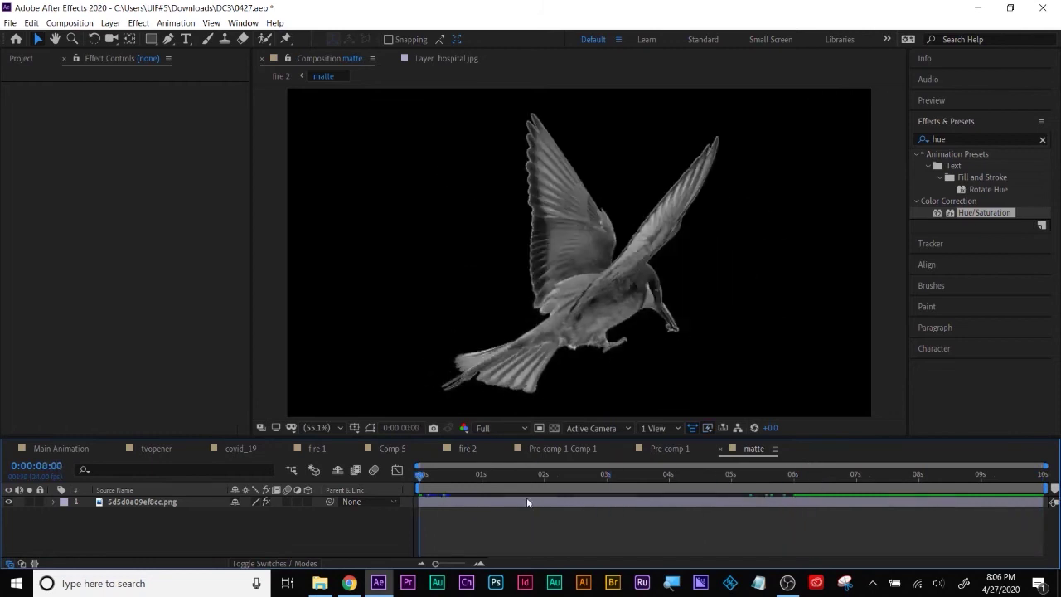
left_click(527, 501)
Step: Compare the bird animation in Pre-comp 1 with the matte composition, collapsing the bird layer's properties
left_click(670, 449)
left_click_drag(820, 478, 420, 476)
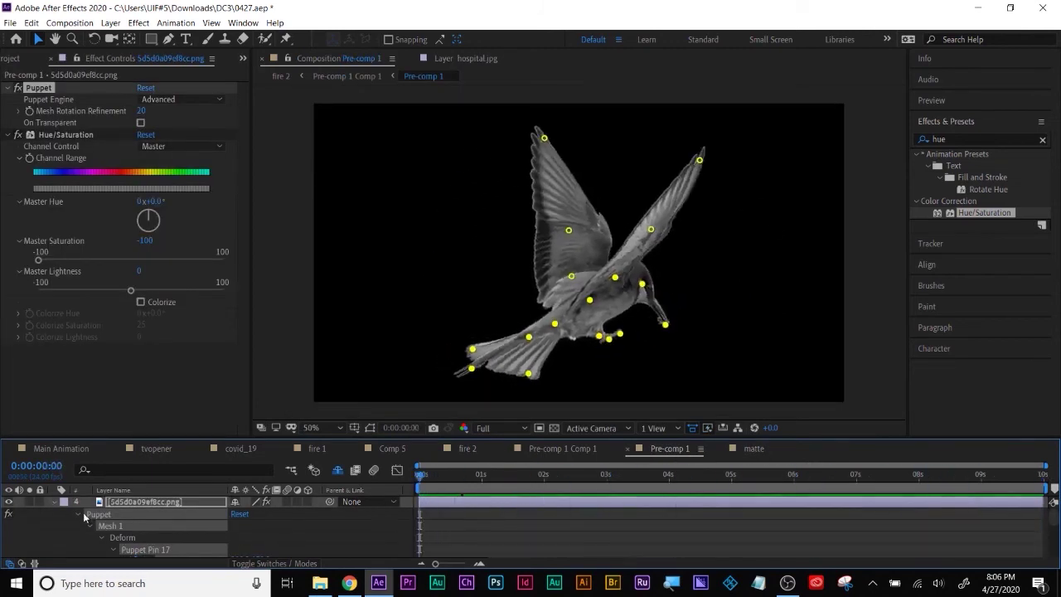
left_click(58, 503)
left_click(53, 502)
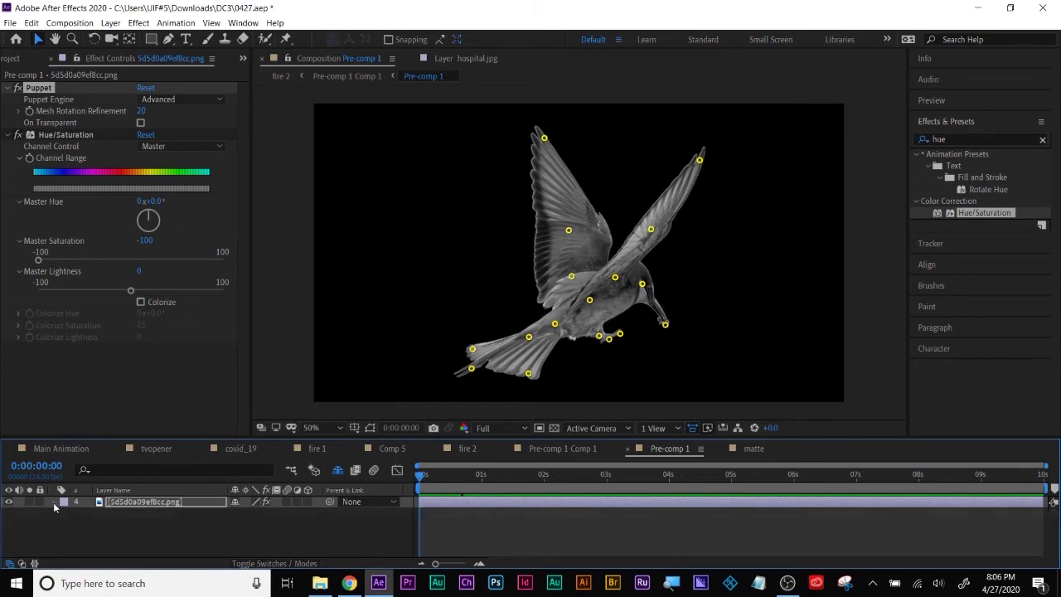
left_click(751, 450)
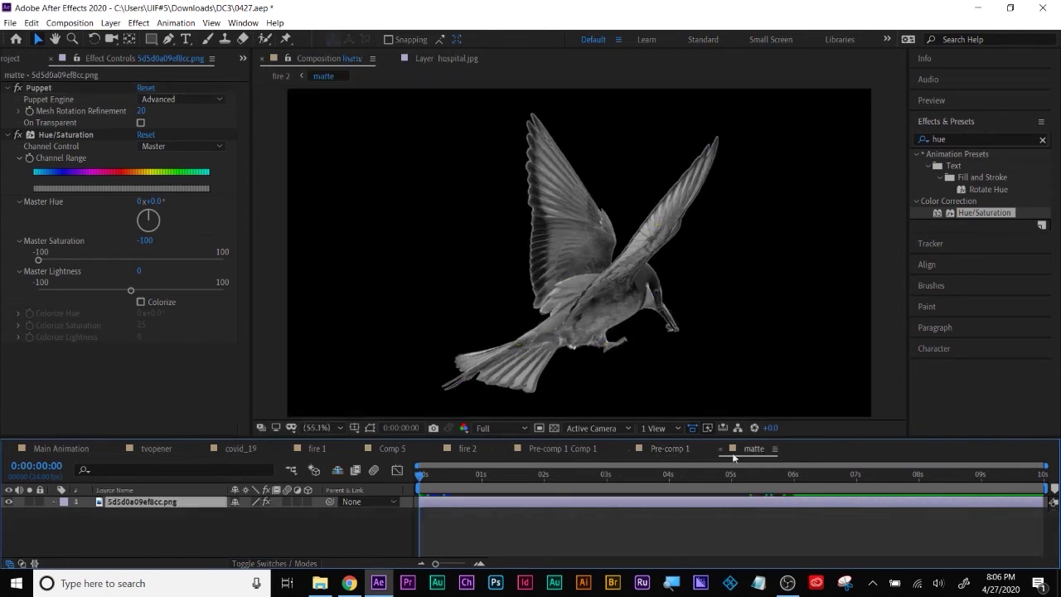
left_click(654, 452)
Step: Copy both Pre-comp 1 layers from Pre-comp 1 Comp 1 into matte, hide matte's original bird image layer, and preview it
left_click(583, 455)
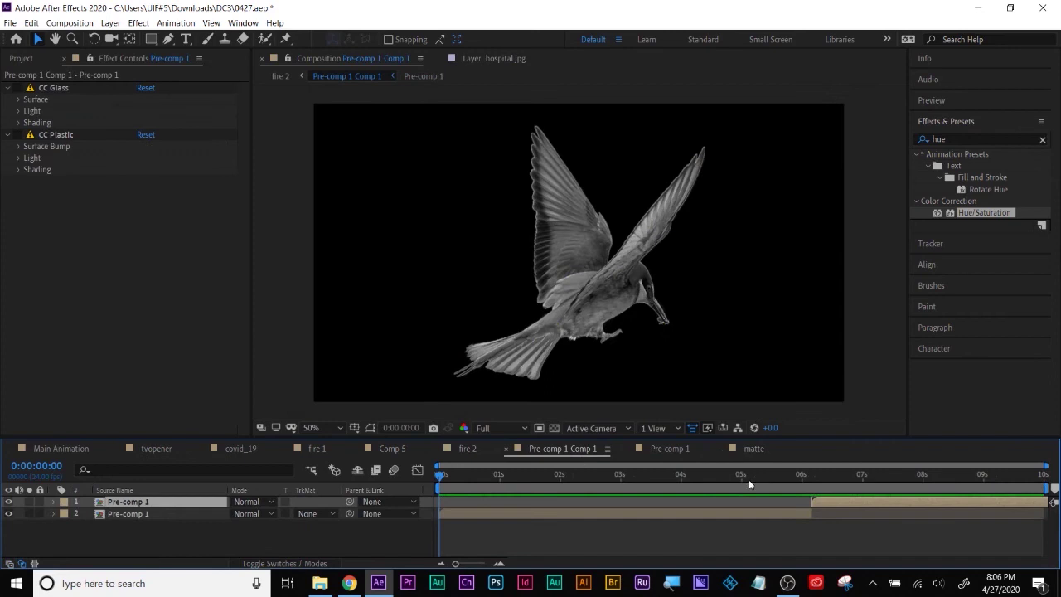
left_click(132, 515)
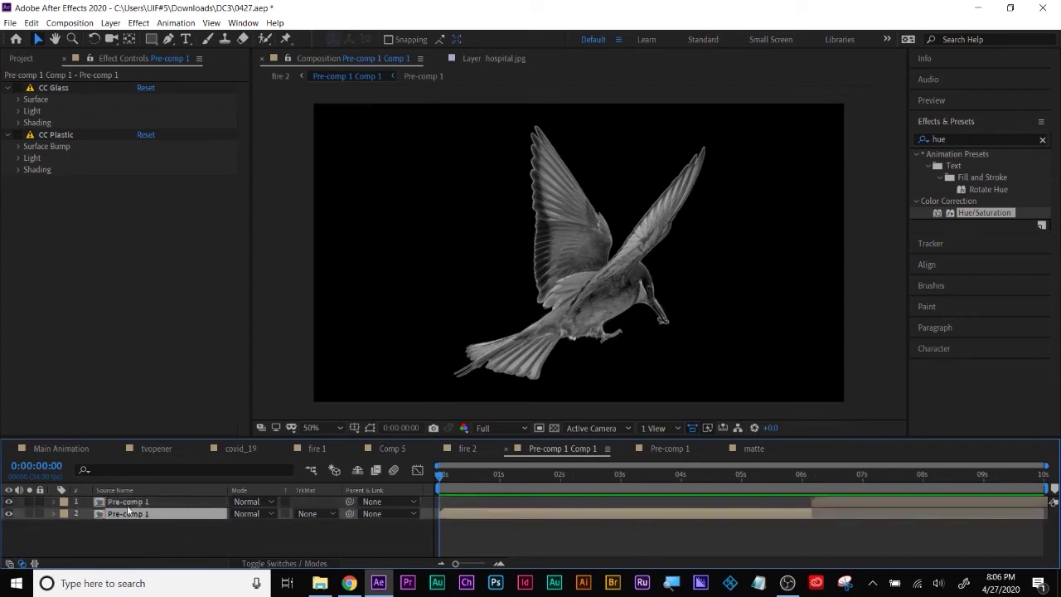
left_click(128, 506, "shift")
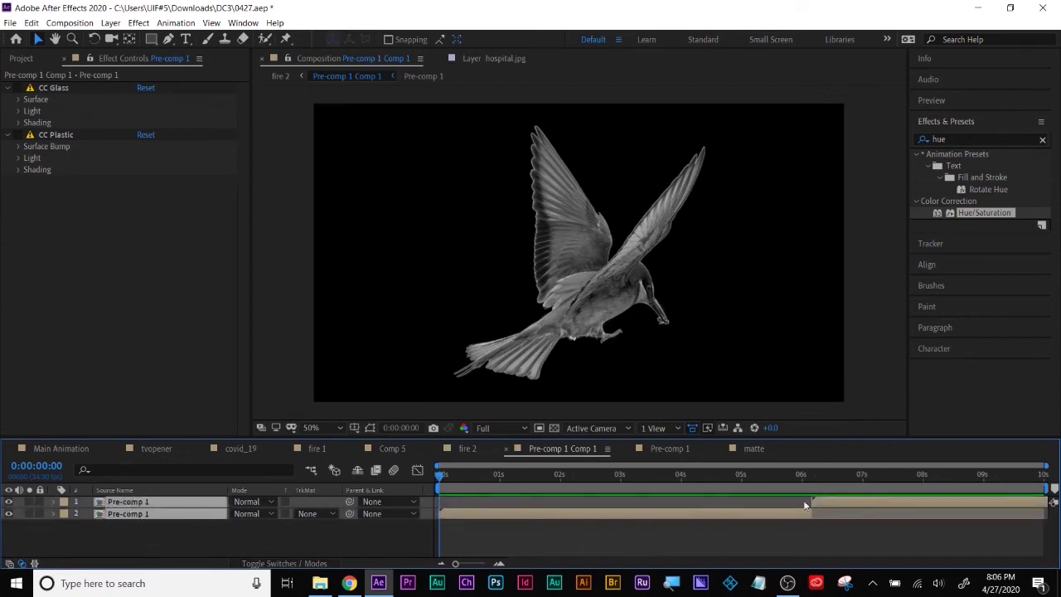
left_click(752, 449)
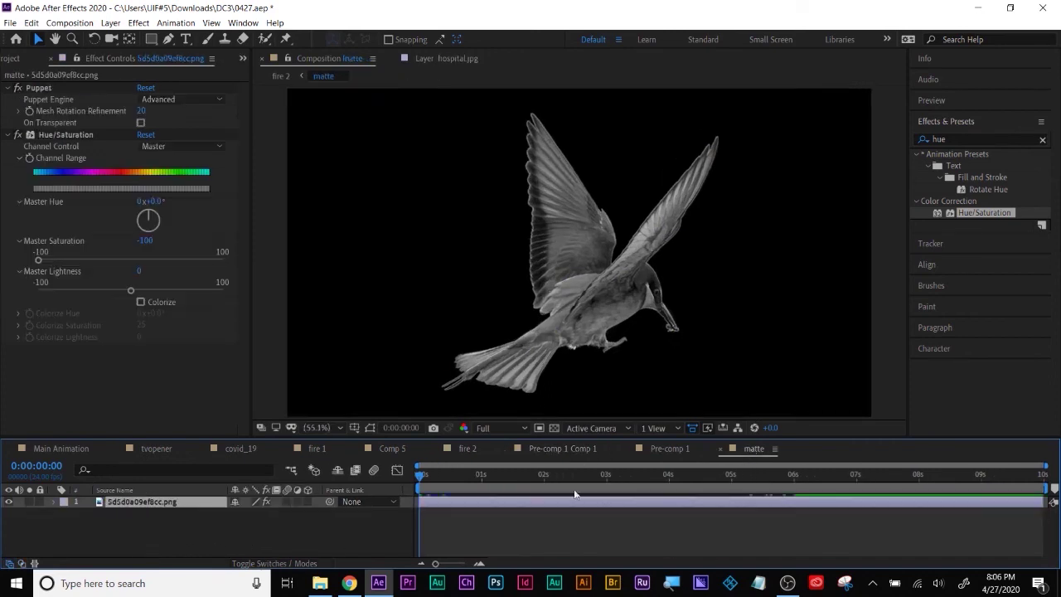
left_click(8, 501)
key("ctrl+v")
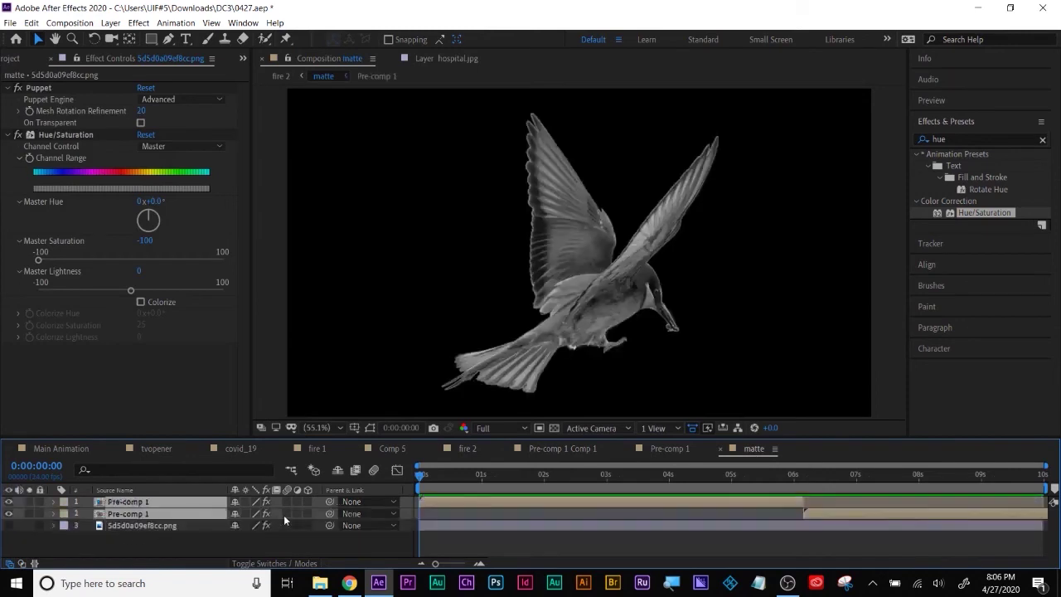
key("space")
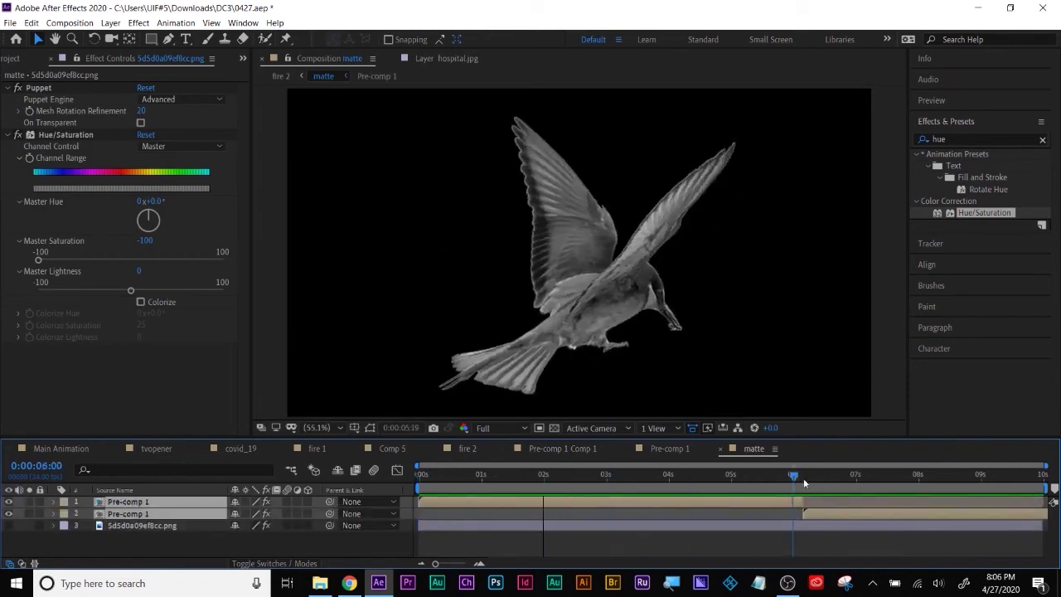
Step: Scrub and play fire 2 to review the fire effect with the updated matte
left_click(477, 454)
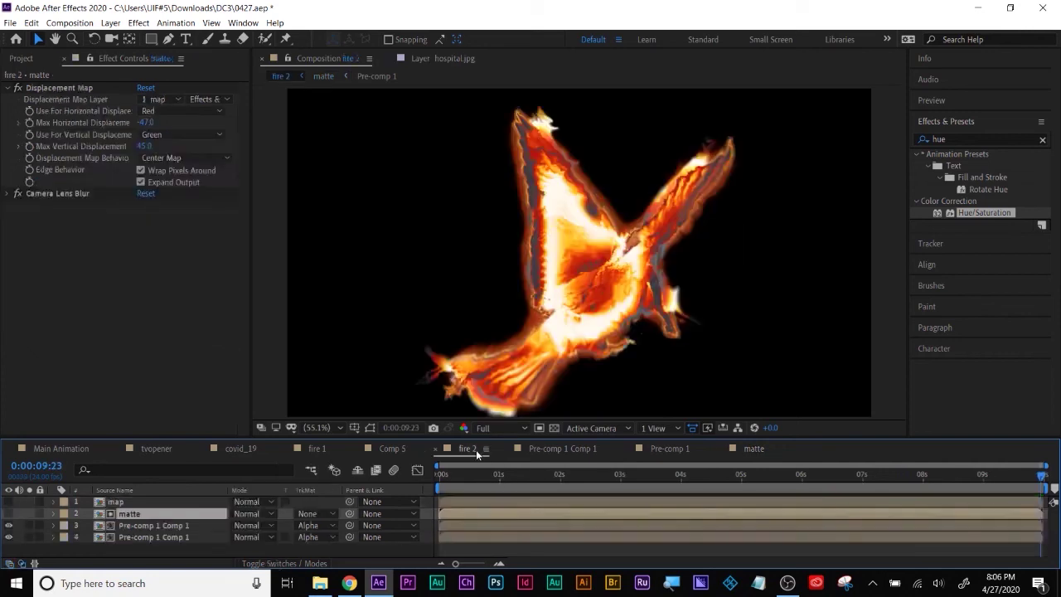
left_click_drag(431, 486, 916, 505)
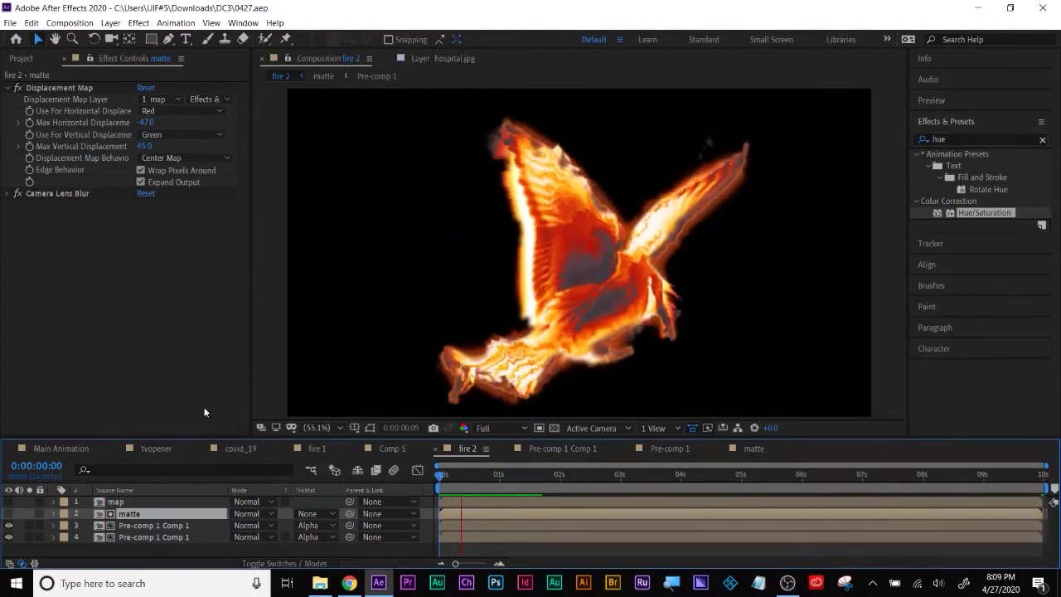
key("space")
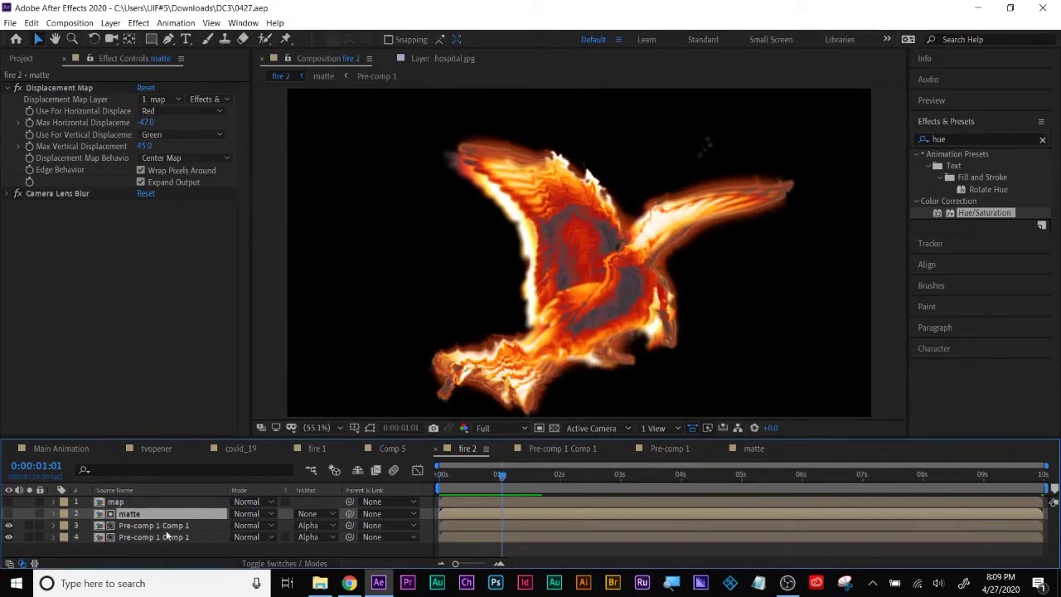
Step: Examine the Displacement Map settings on both Pre-comp 1 Comp 1 layers in fire 2, collapsing the other expanded effects above them
left_click(154, 526)
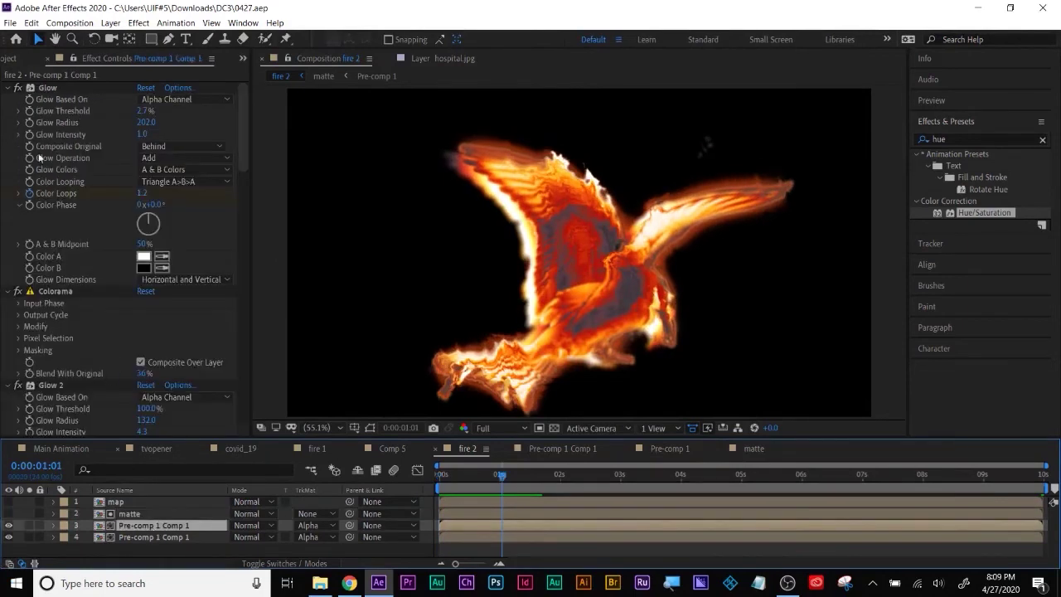
left_click(8, 88)
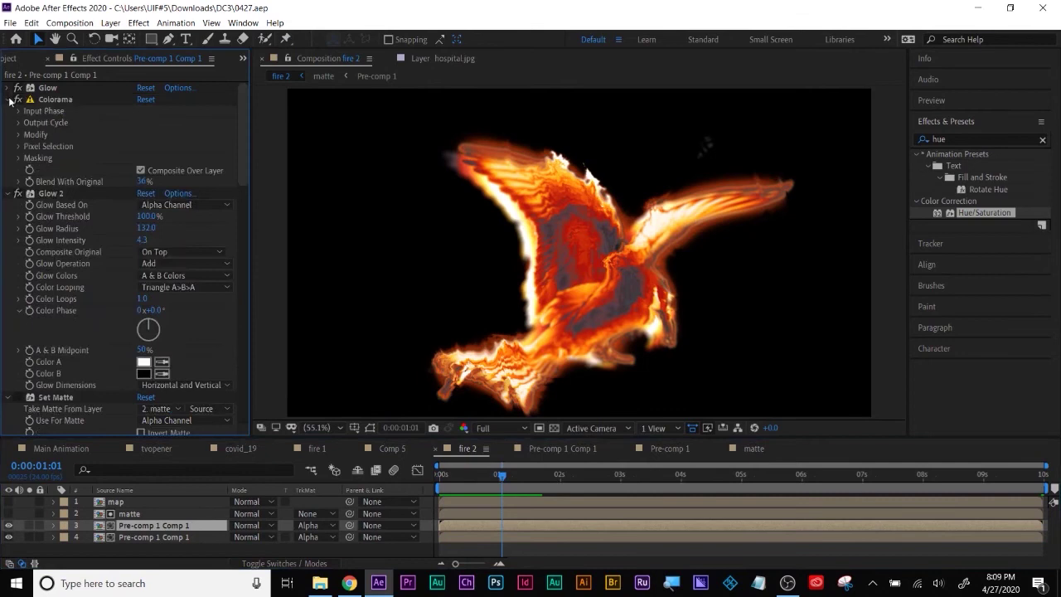
left_click(8, 99)
left_click(7, 114)
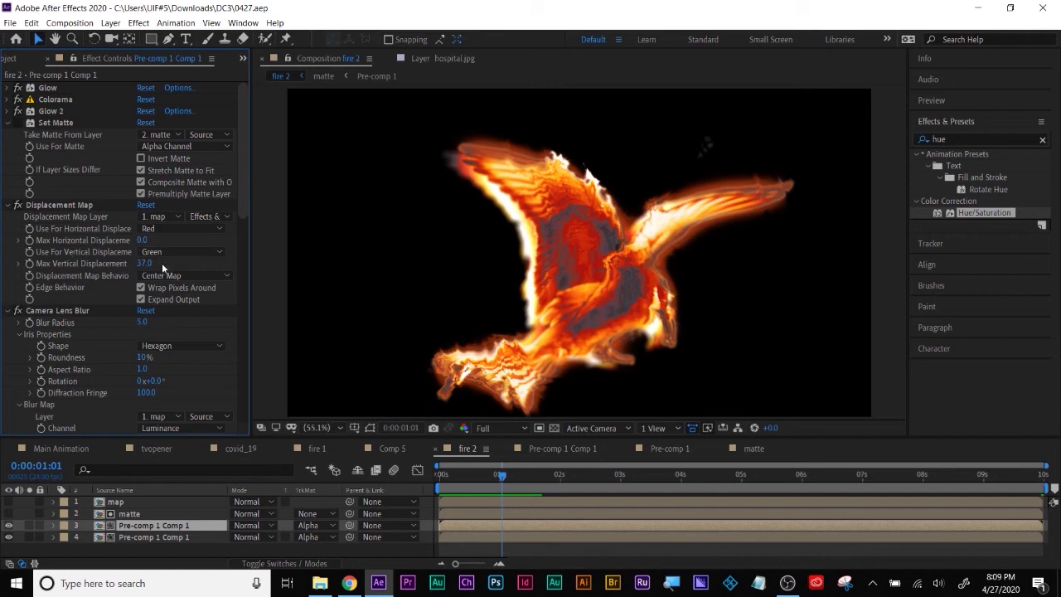
left_click(137, 539)
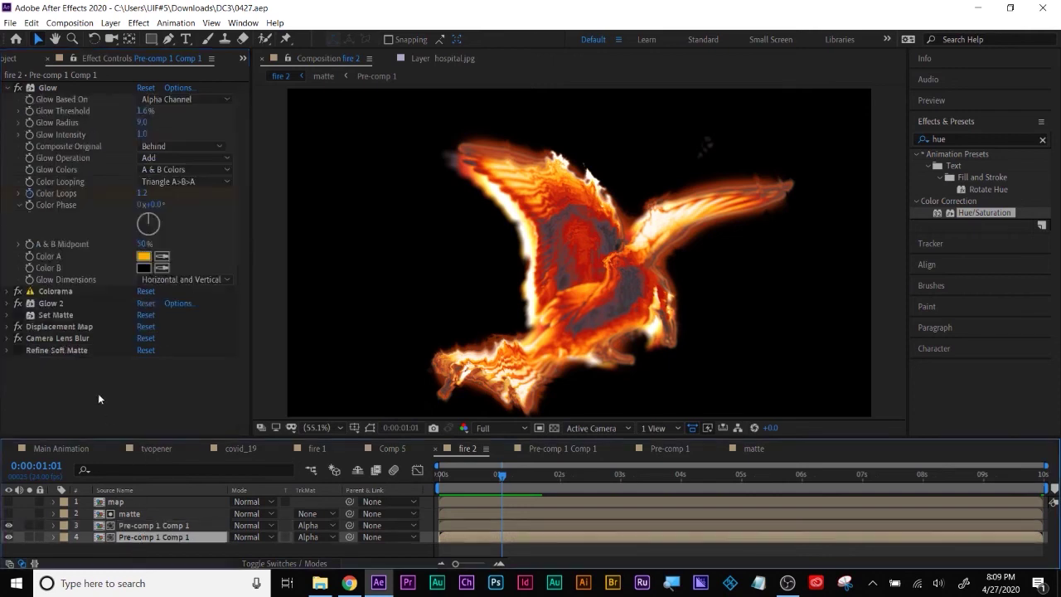
left_click(7, 88)
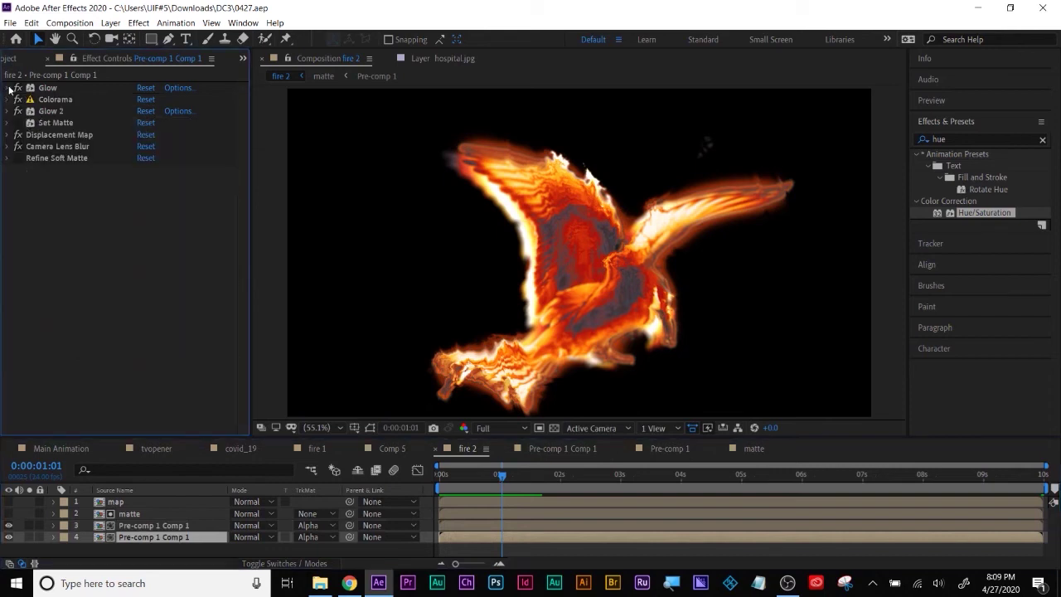
left_click(8, 136)
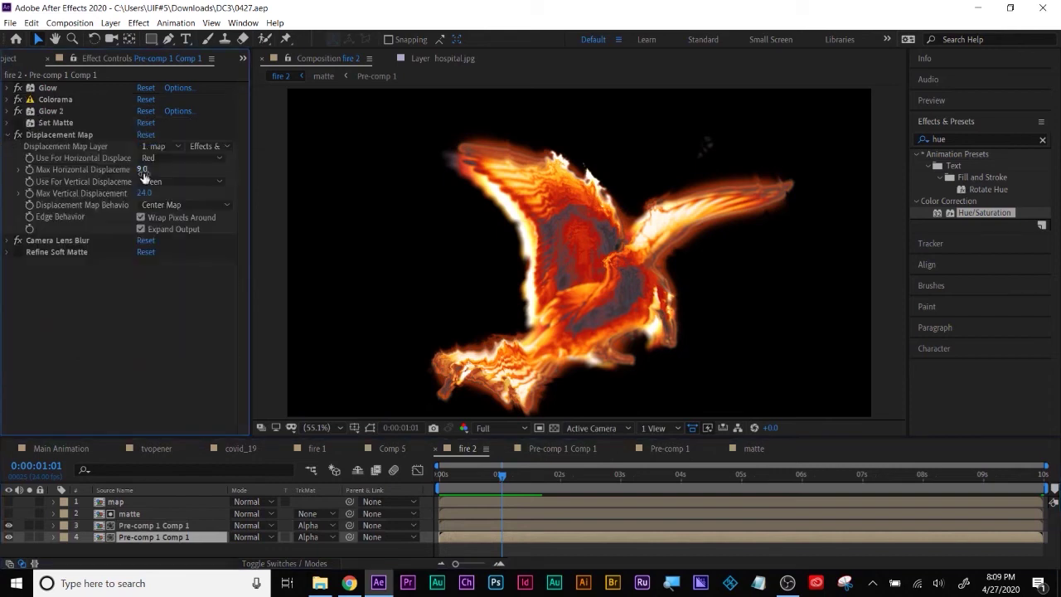
Step: Set maximum horizontal and vertical displacement to 9 and 25 on the upper Pre-comp 1 Comp 1 layer, and 9 and 24 on matte
left_click(140, 526)
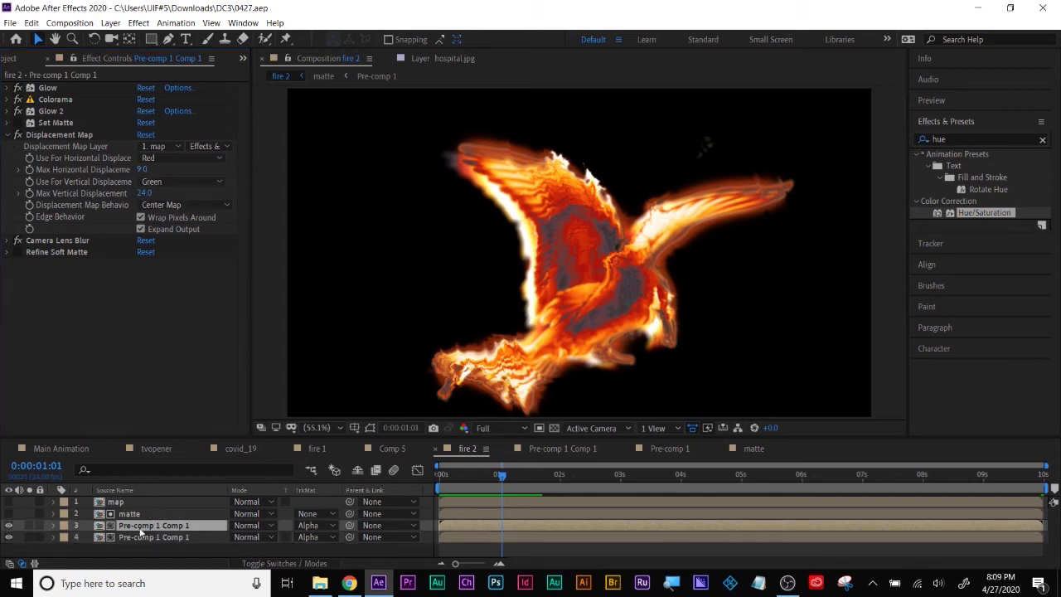
left_click_drag(142, 240, 153, 282)
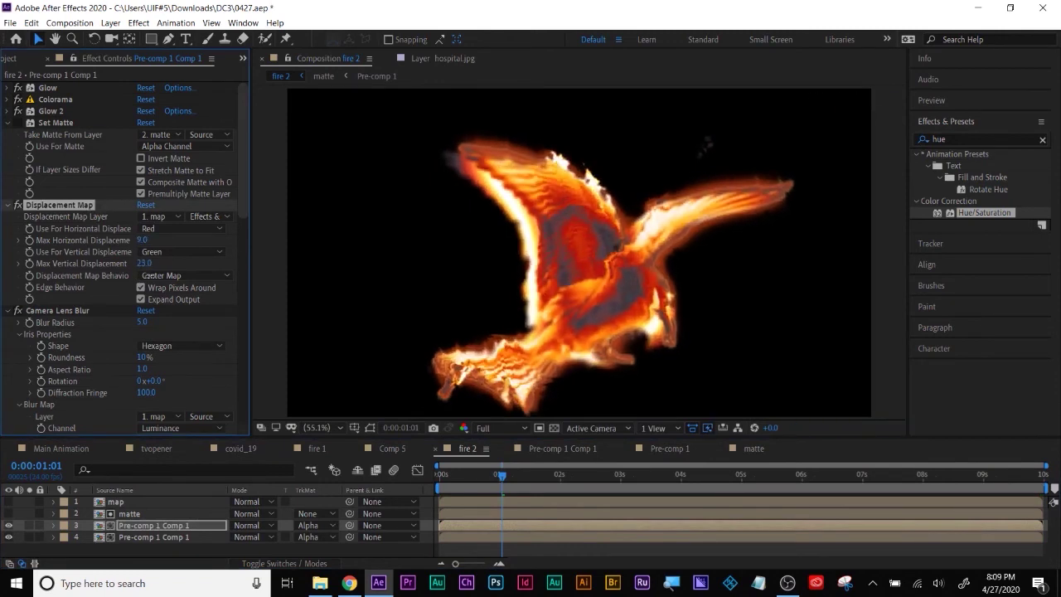
left_click(132, 514)
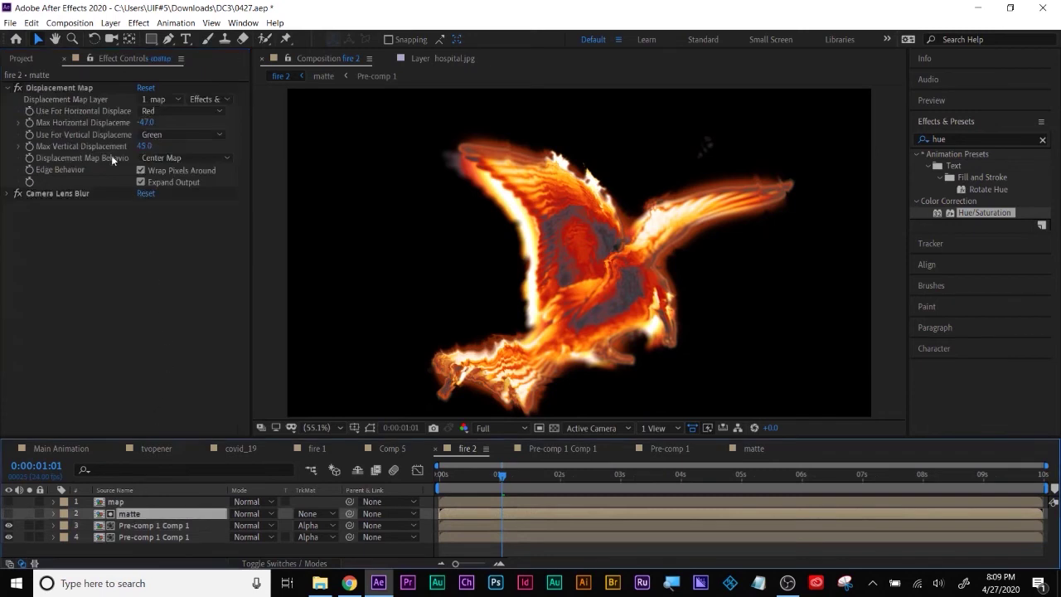
left_click_drag(145, 122, 148, 160)
Step: Set the lower Pre-comp 1 Comp 1 layer's maximum displacement to 10 horizontal and 33 vertical, and preview fire 2 from the start
left_click(117, 503)
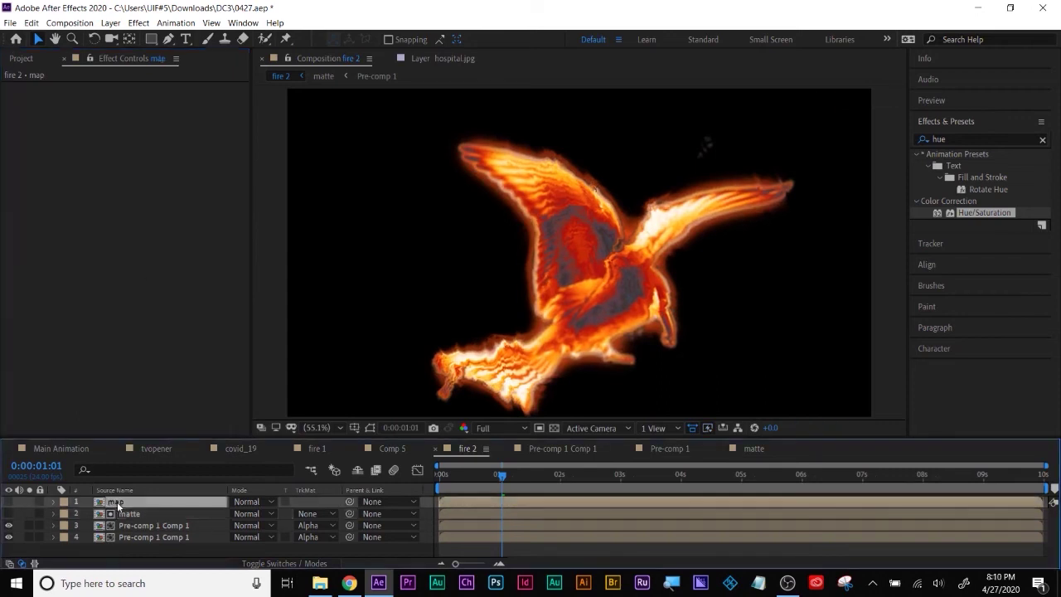
key("ctrl+Down")
key("ctrl+Down")
key("ctrl+Down")
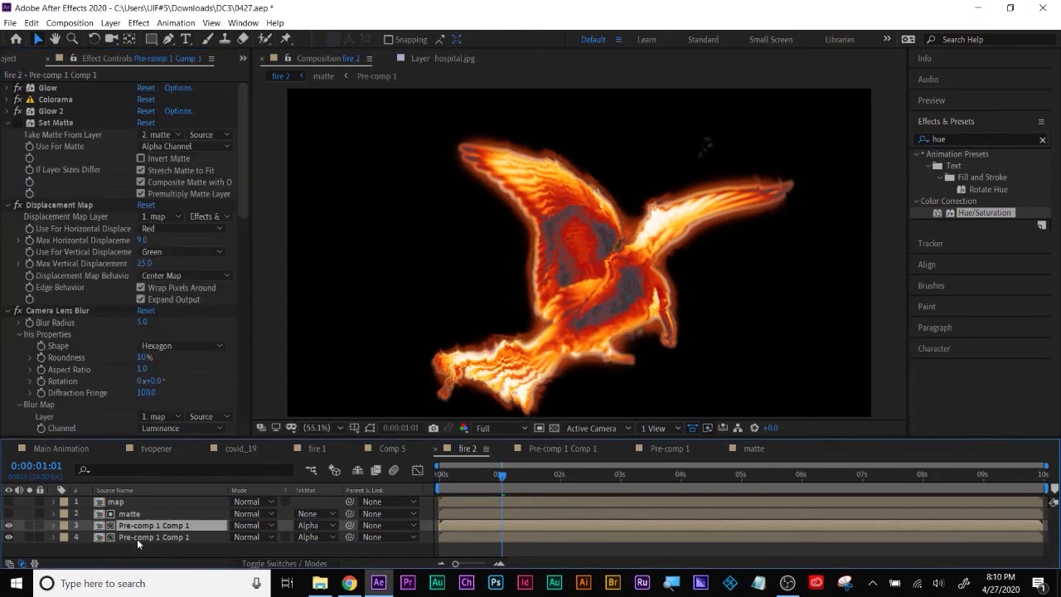
key("space")
left_click_drag(142, 169, 157, 196)
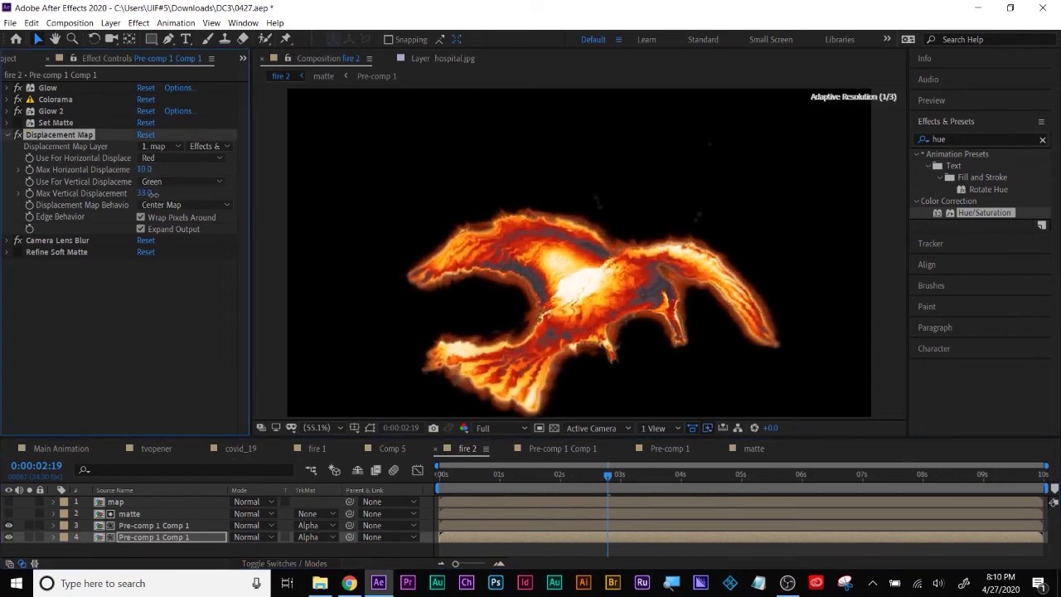
left_click_drag(535, 476, 439, 476)
key("space")
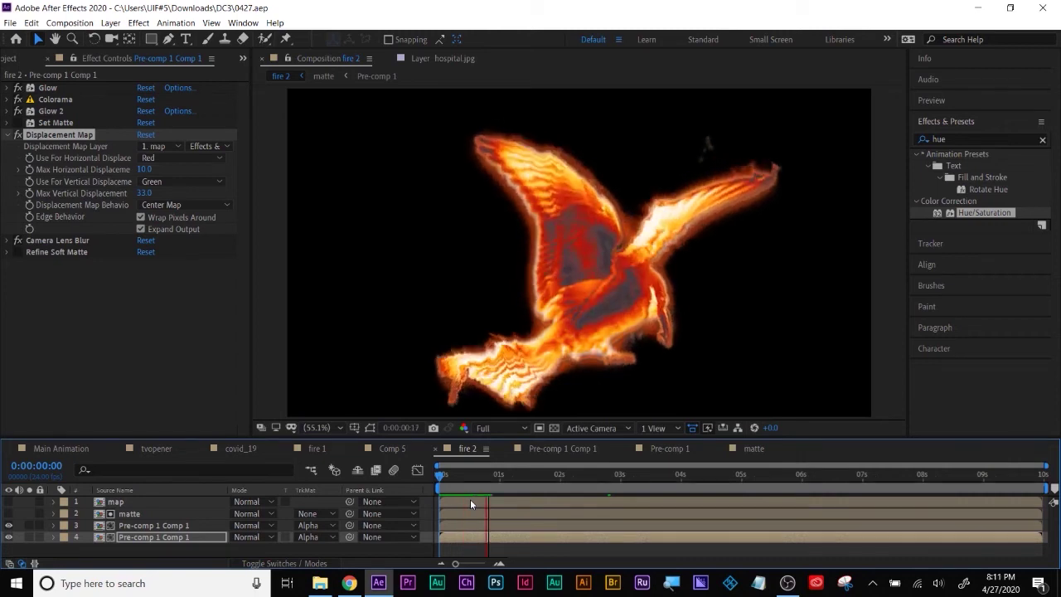
key("space")
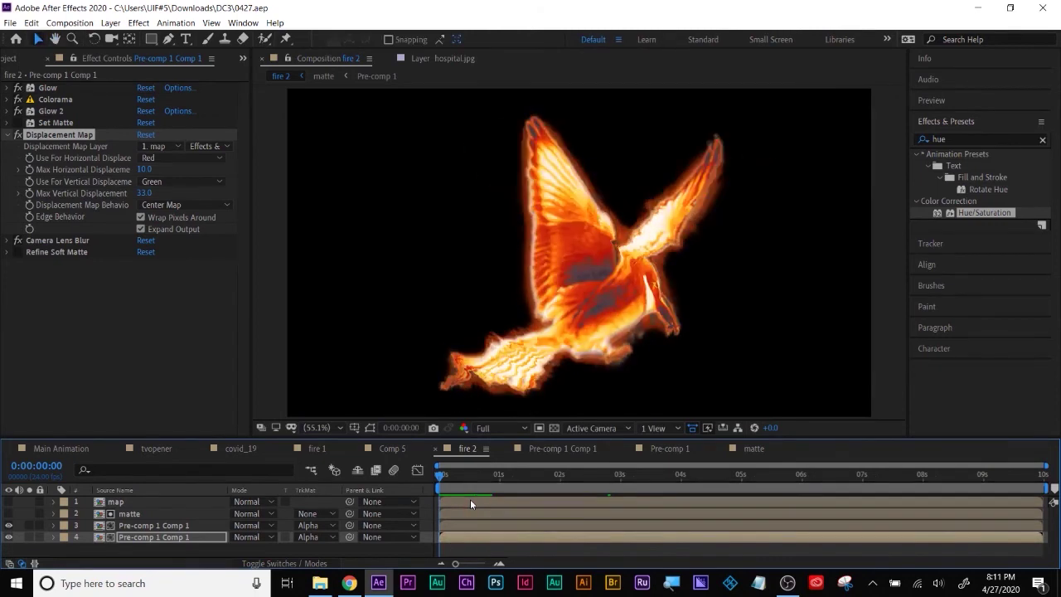
Step: Compare the Camera Lens Blur settings on the matte layer and both Pre-comp 1 Comp 1 layers
left_click(124, 514)
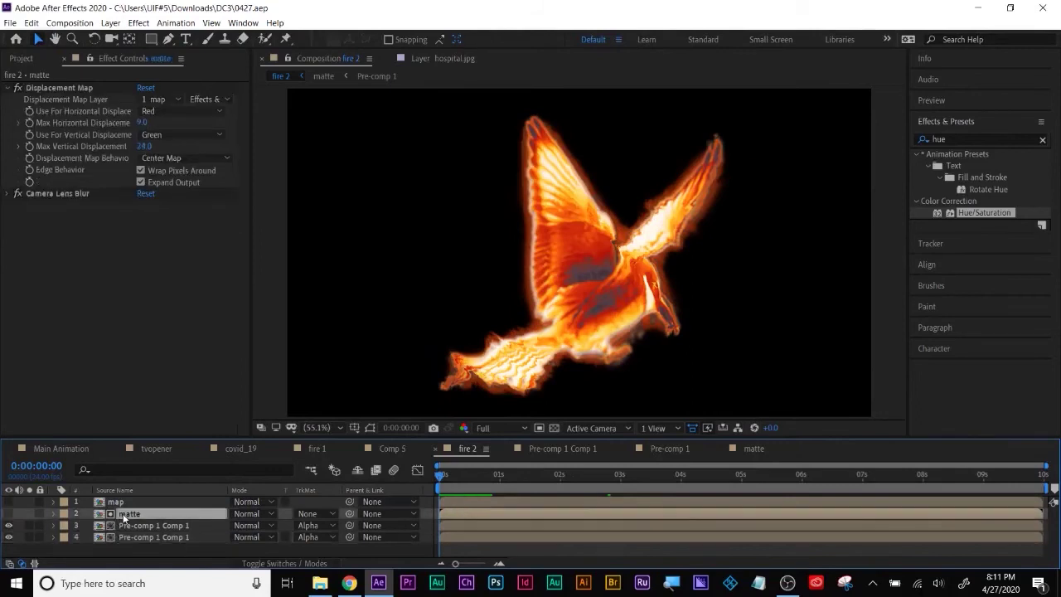
left_click(8, 193)
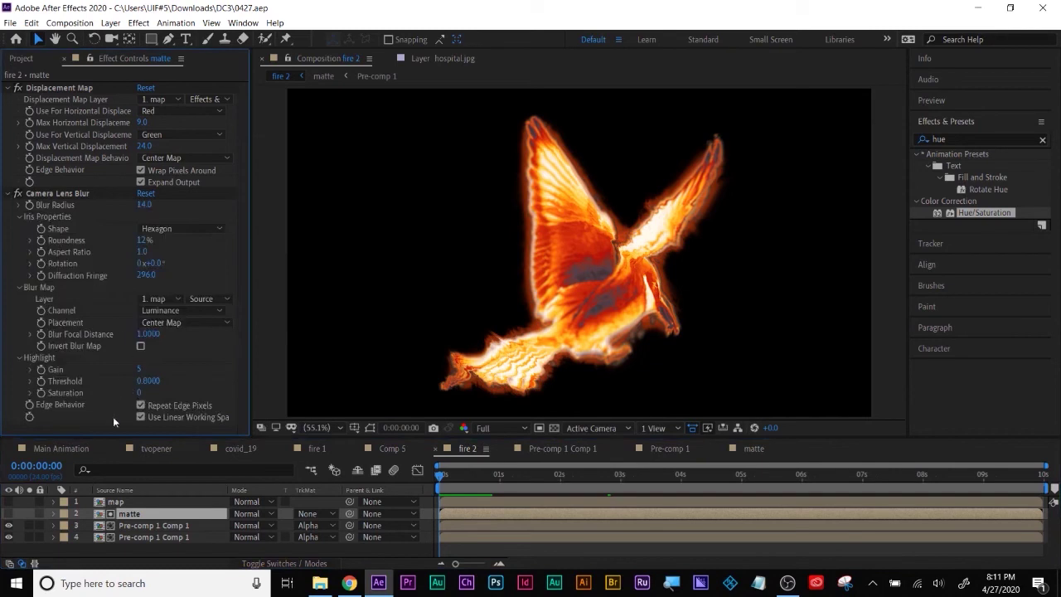
left_click(141, 526)
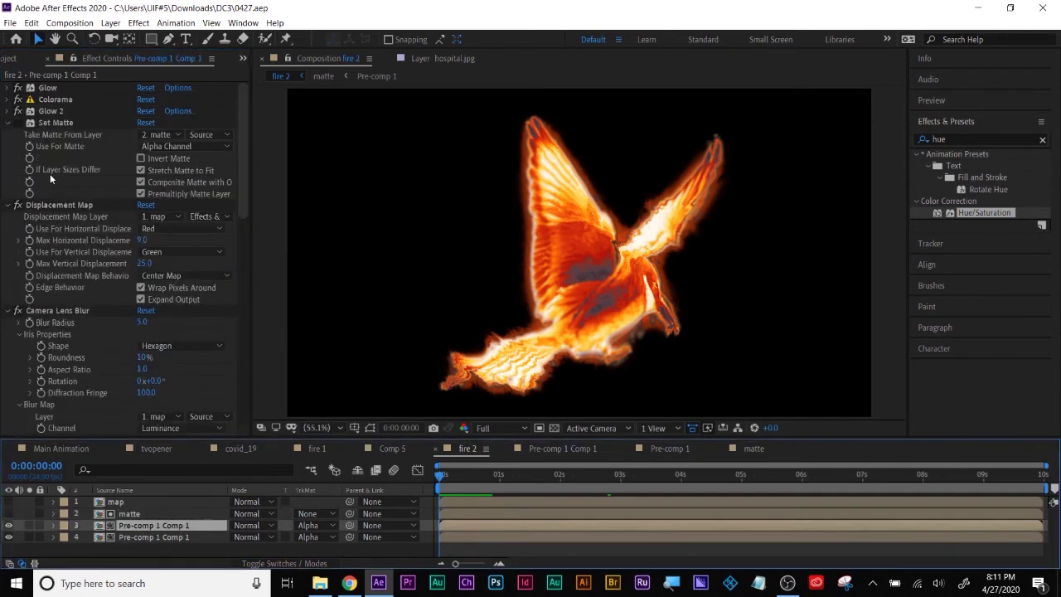
left_click(8, 122)
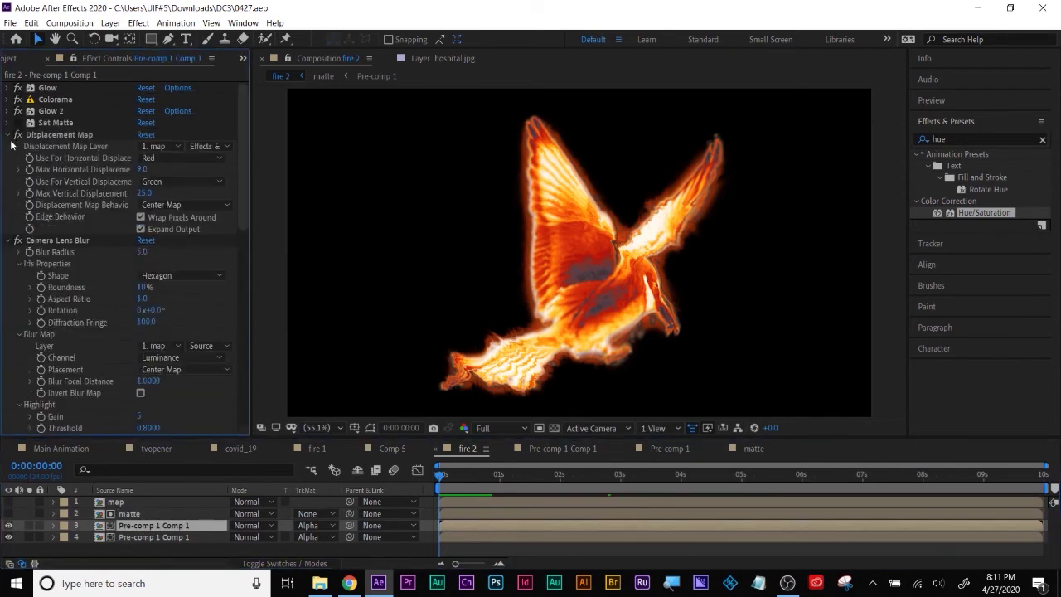
left_click(7, 135)
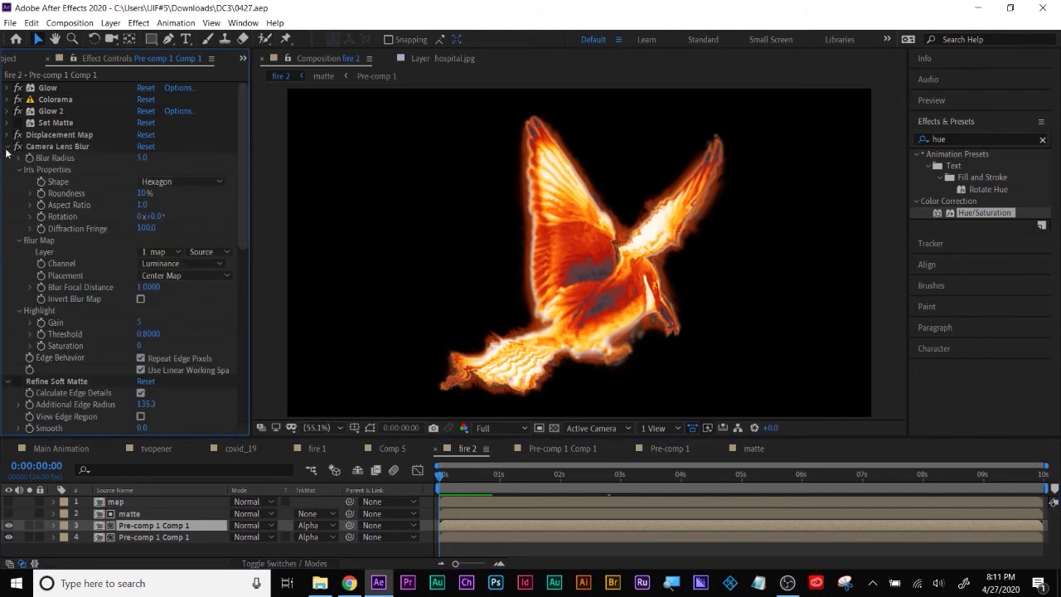
left_click(133, 538)
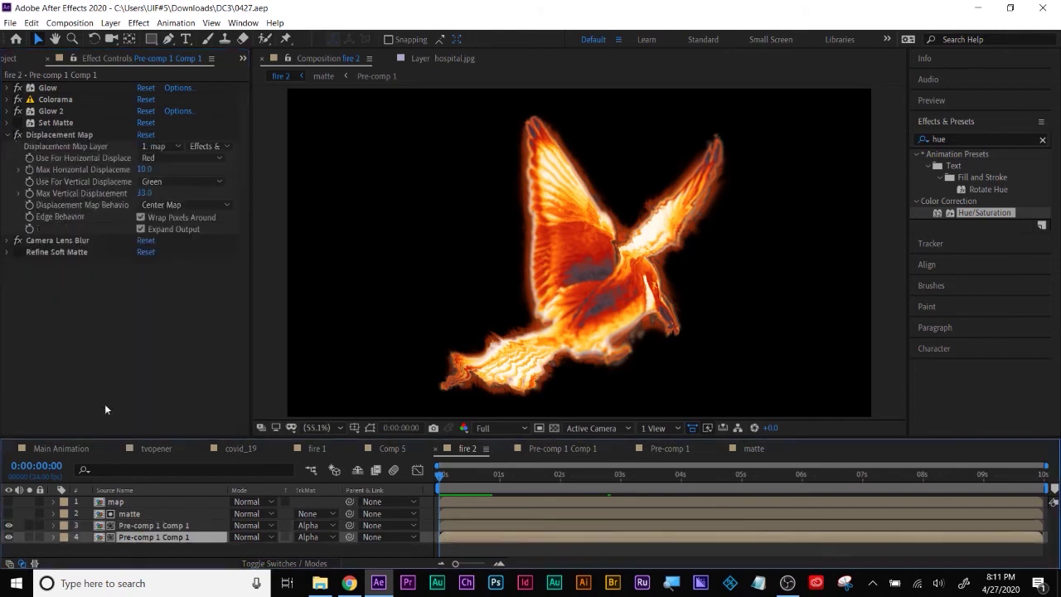
left_click(7, 136)
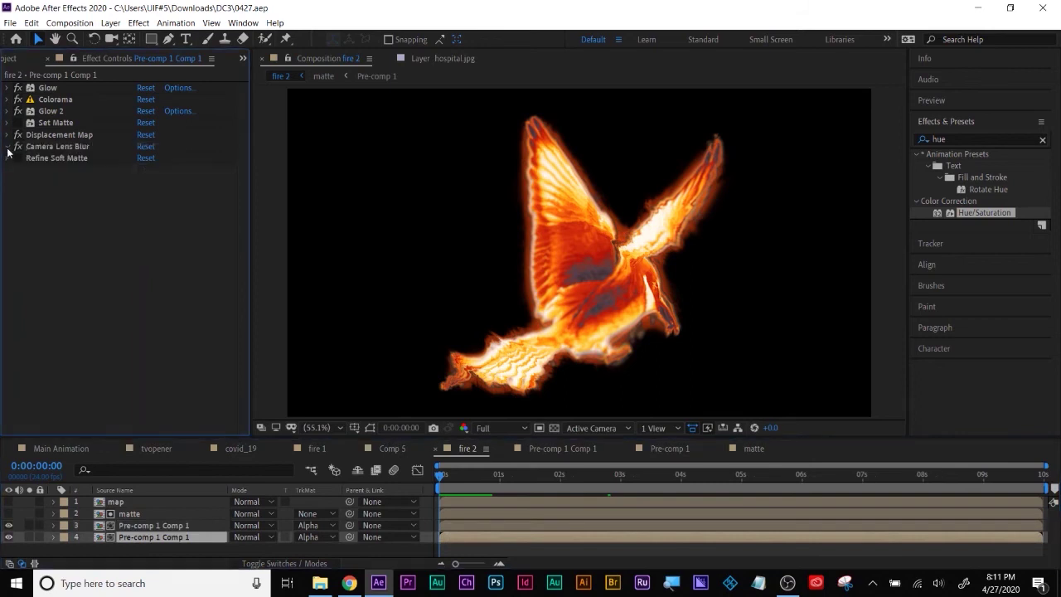
left_click(7, 147)
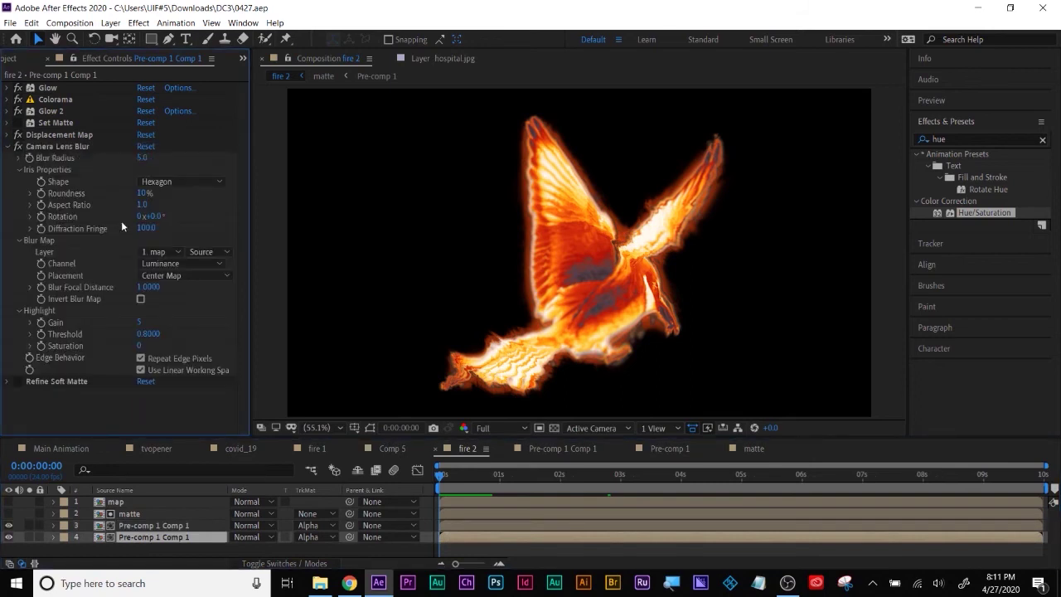
Step: Try Camera Lens Blur radii of 14, 10 and higher on the lower Pre-comp 1 Comp 1 layer, comparing the result with the effect disabled
left_click(16, 146)
left_click_drag(144, 164, 194, 230)
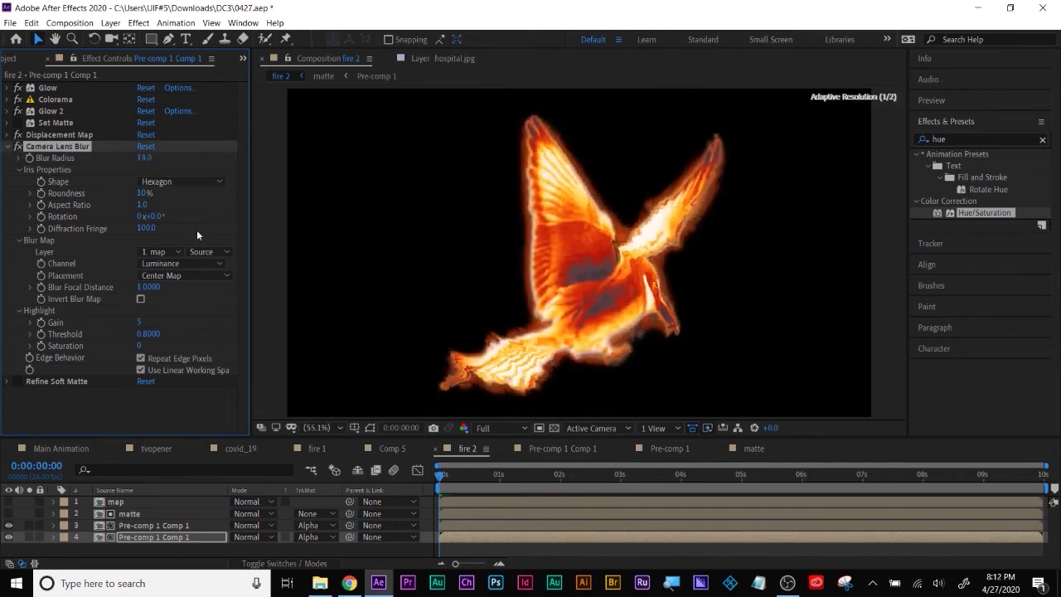
key("ctrl+z")
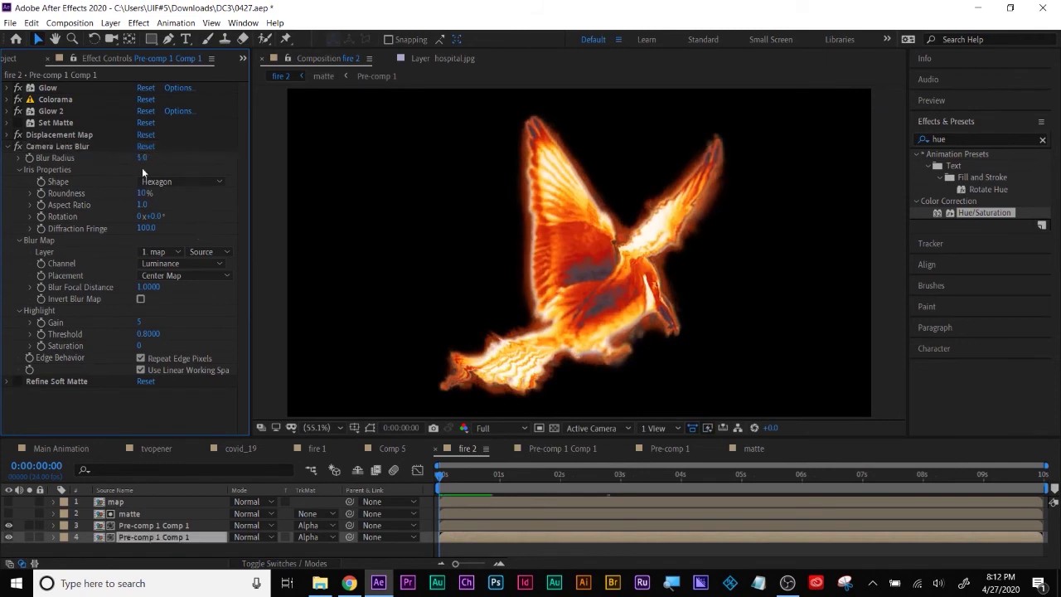
key("ctrl+shift+z")
mouse_move(148, 169)
left_mouse_down()
mouse_move(144, 178)
mouse_move(154, 157)
left_mouse_up()
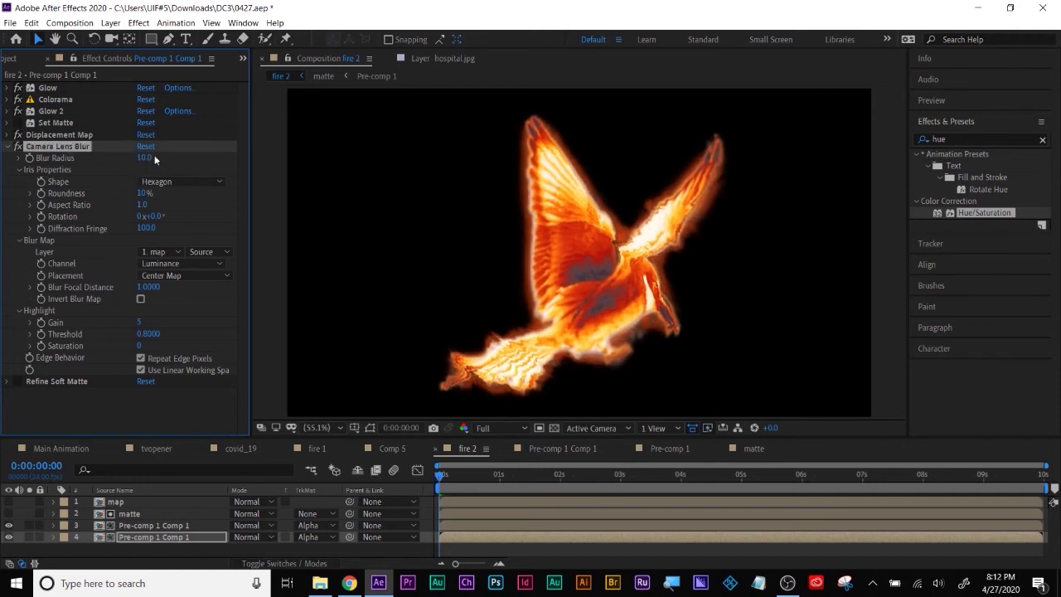
left_click(524, 473)
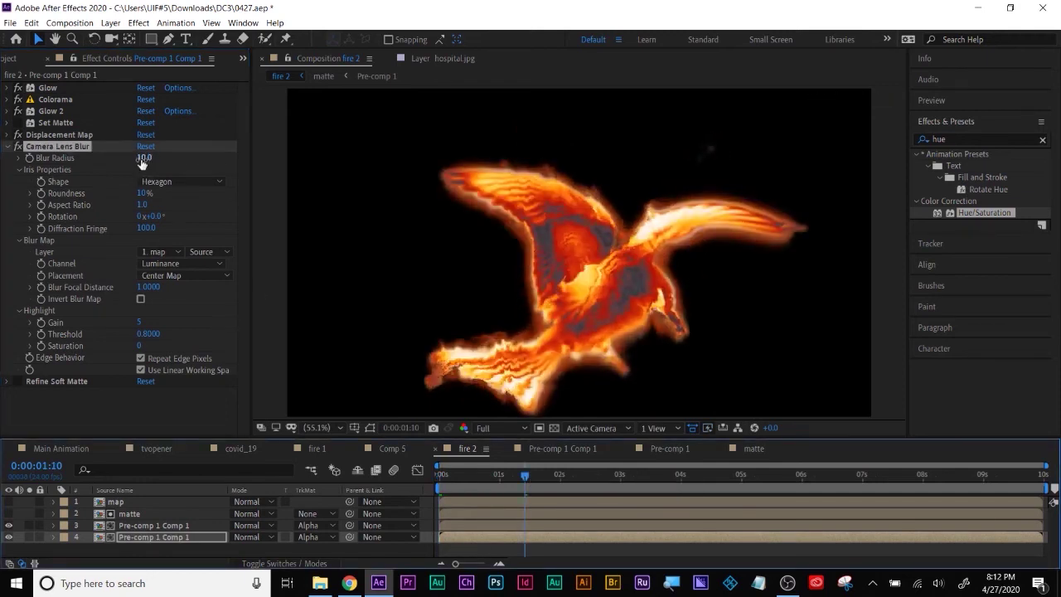
left_click_drag(144, 157, 91, 206)
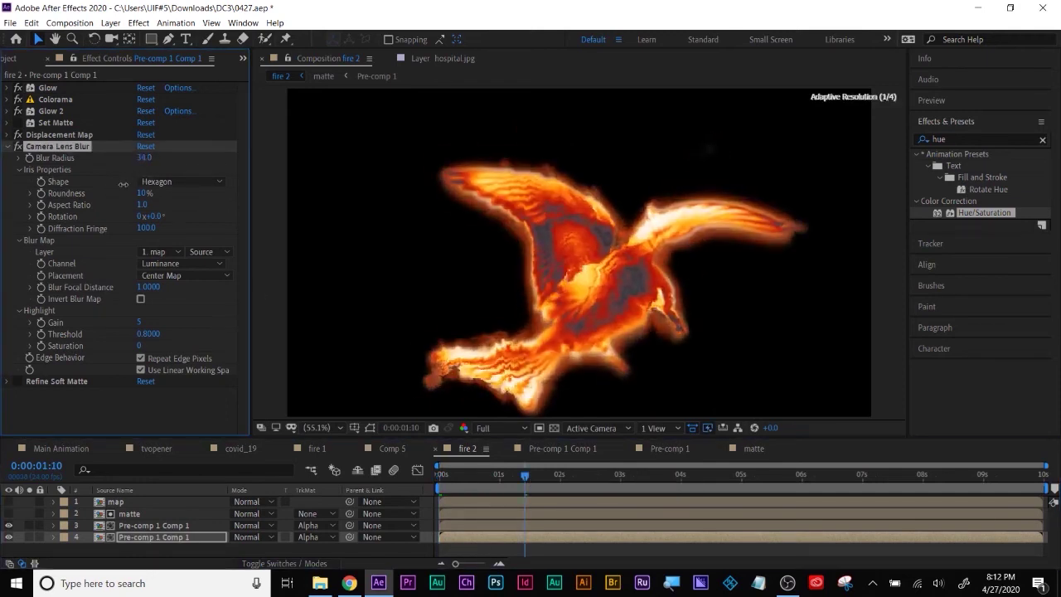
left_click(7, 146)
left_click(18, 146)
left_click(492, 475)
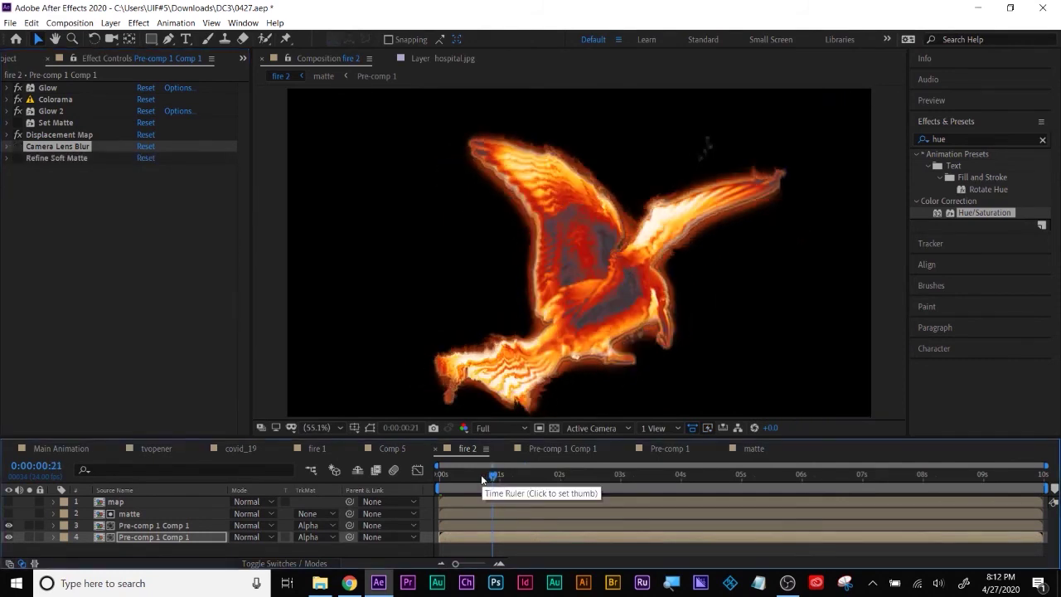
Step: Try a Camera Lens Blur radius of 0 on the upper Pre-comp 1 Comp 1 layer, undo it, and disable the effect
left_click(146, 527)
left_click_drag(141, 158, 60, 207)
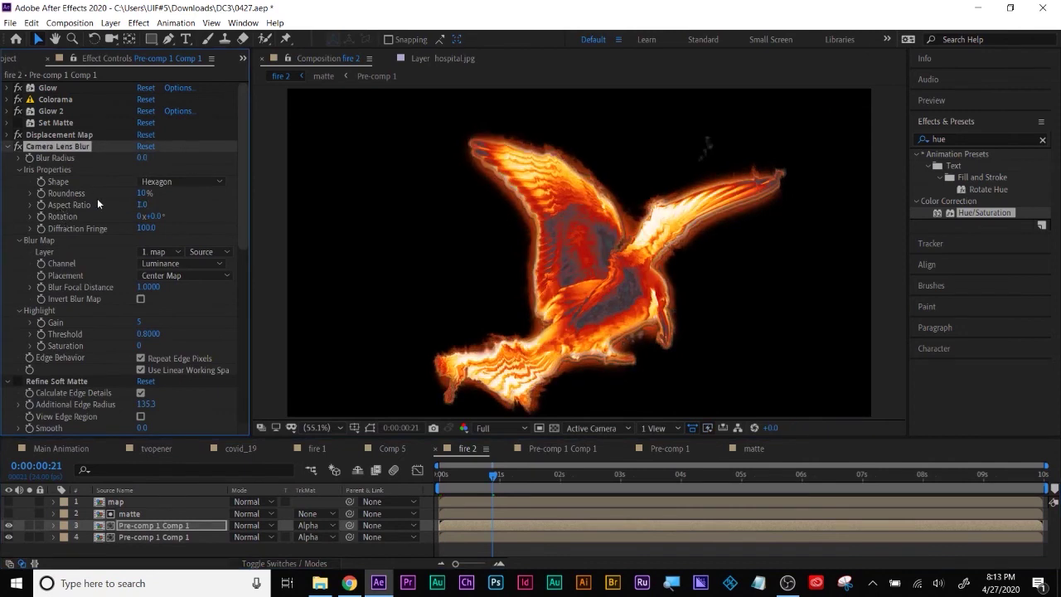
key("ctrl+z")
left_click(20, 147)
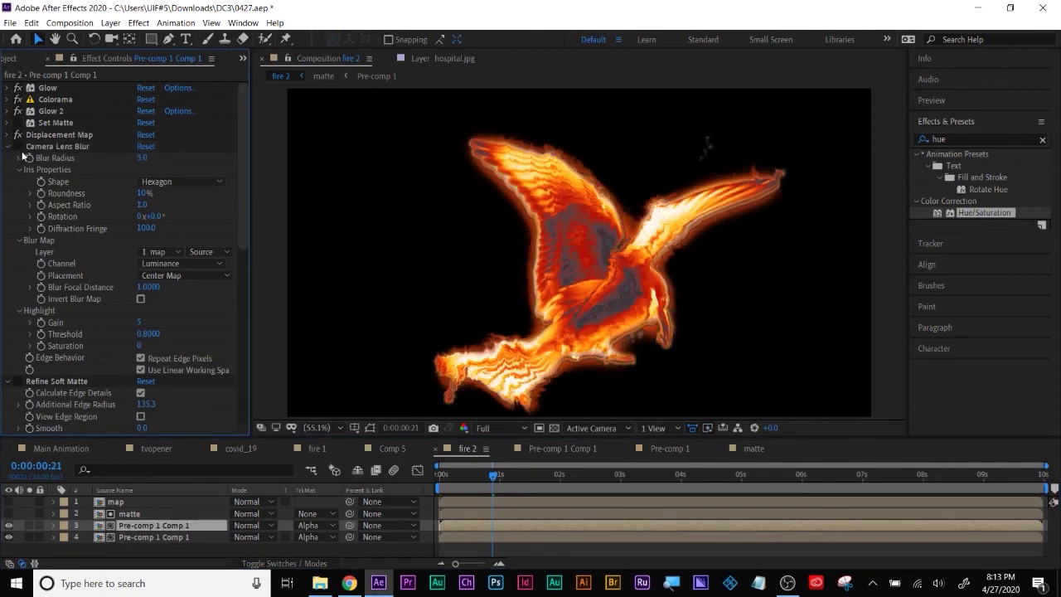
left_click(7, 146)
Step: Set the lower Pre-comp 1 Comp 1 layer's Camera Lens Blur radius to 3 and its iris shape to Pentagon
left_click(148, 537)
left_click(151, 236)
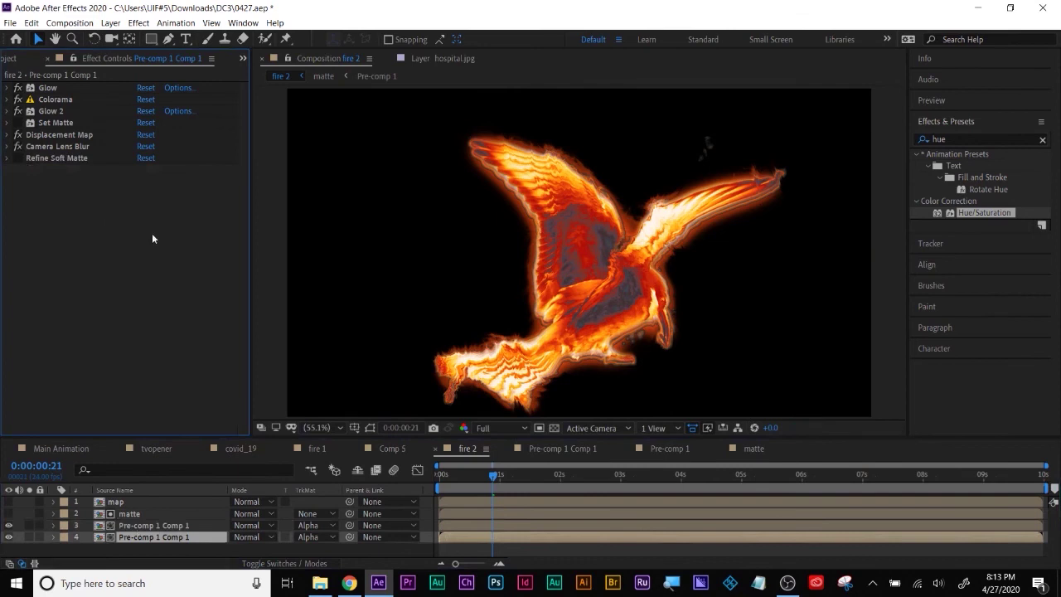
left_click(7, 146)
mouse_move(142, 158)
left_mouse_down()
mouse_move(153, 171)
mouse_move(141, 166)
left_mouse_up()
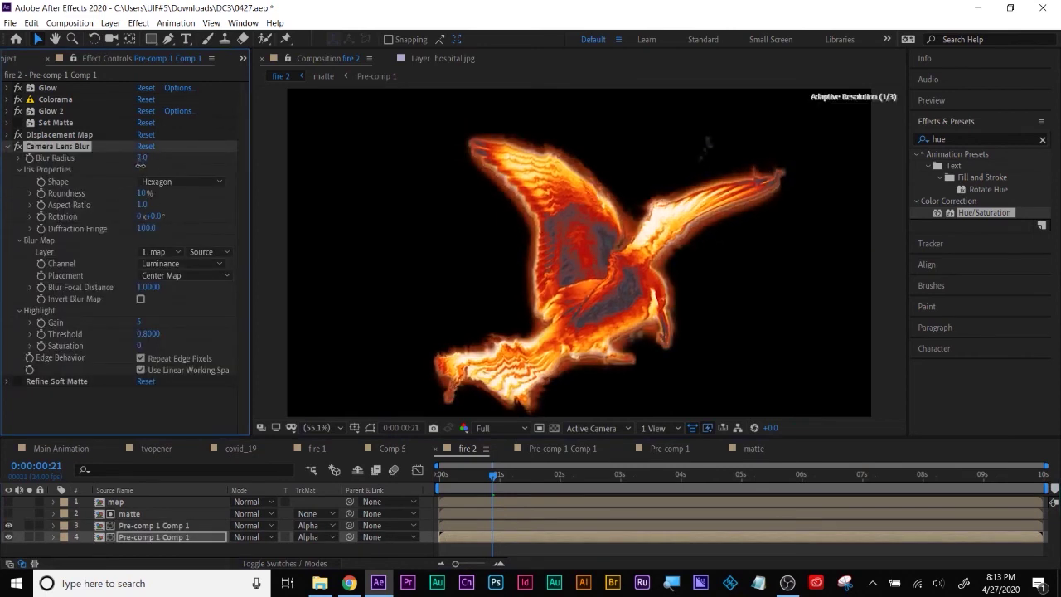
left_click(182, 185)
left_click(175, 248)
left_click(166, 182)
left_click(174, 222)
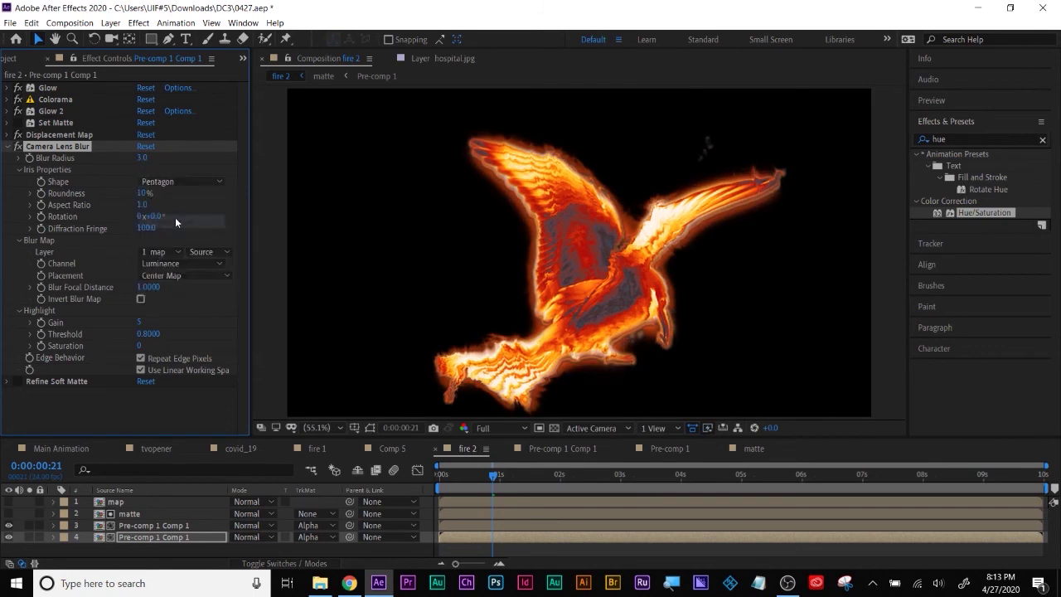
Step: Check the adjusted fire effect at several points in fire 2 and return to the first frame
left_click(588, 481)
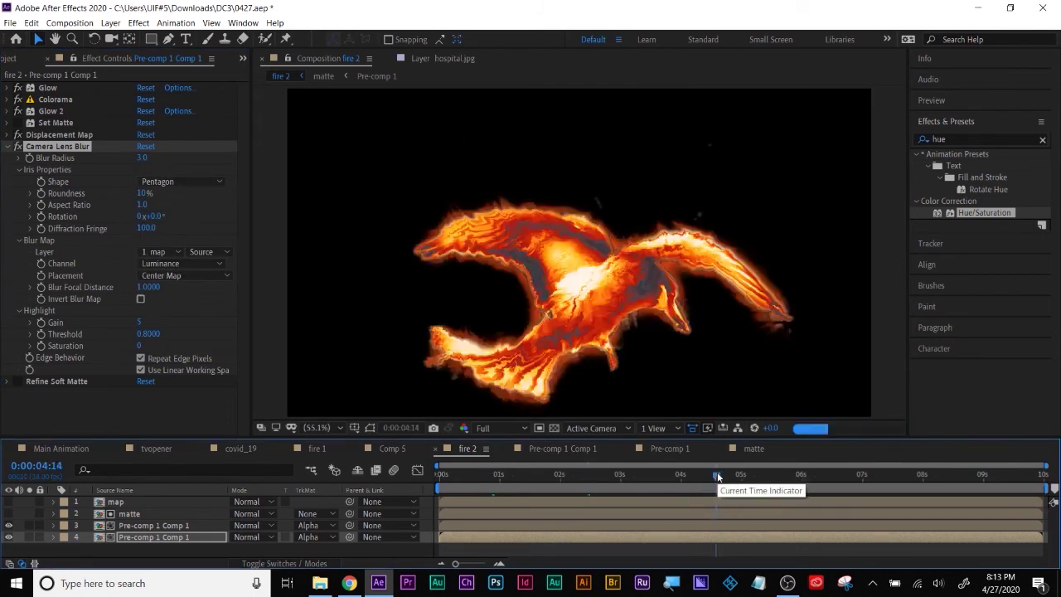
left_click(718, 474)
key("Home")
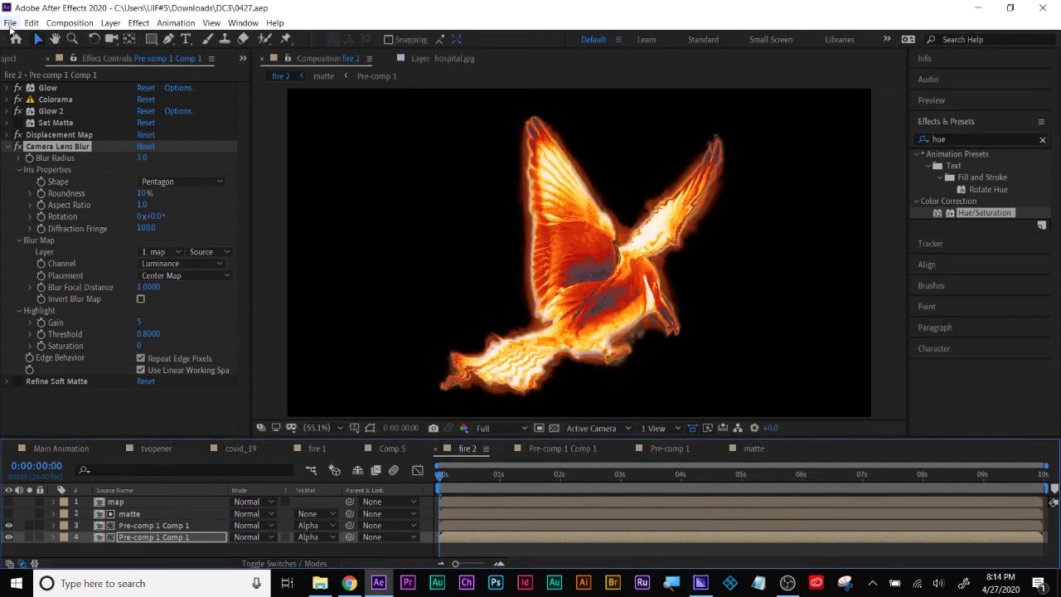
Step: Send fire 2 to Adobe Media Encoder and encode it as phoenix.mp4 in H.264 with the Match Source - High bitrate preset
left_click(70, 22)
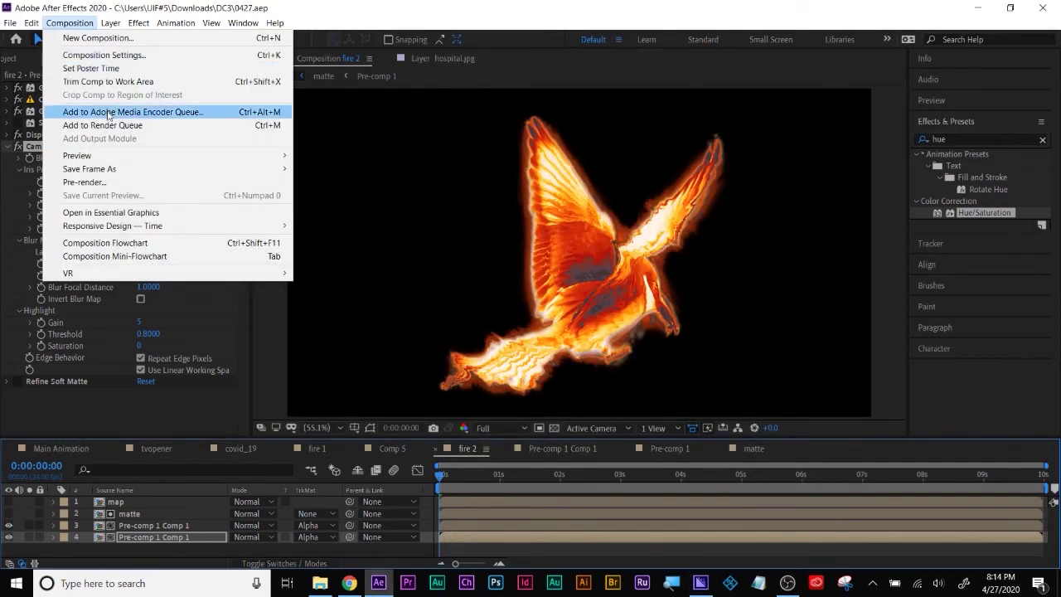
left_click(108, 112)
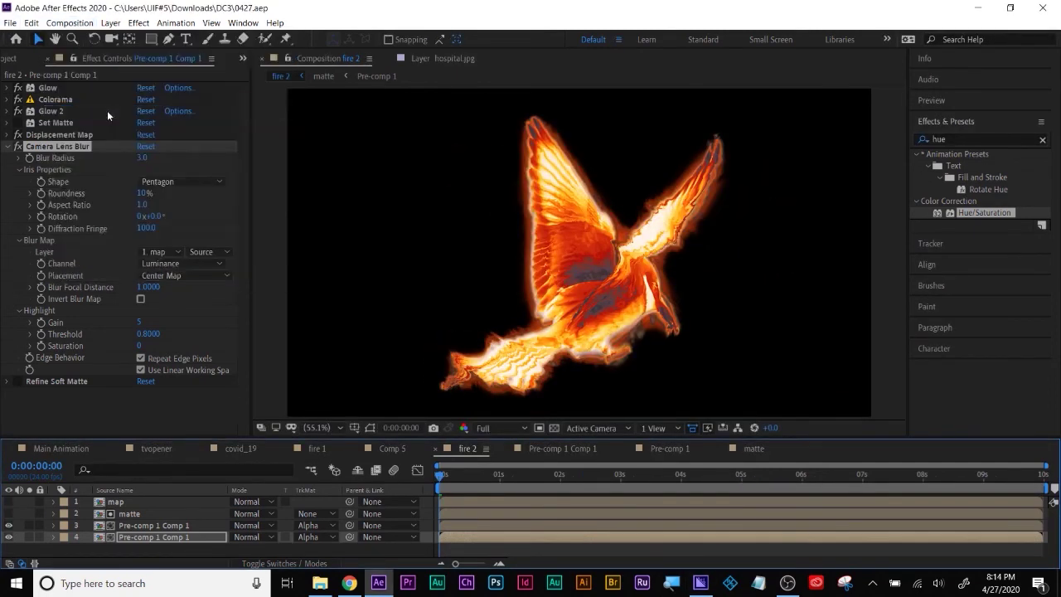
left_click(1035, 71)
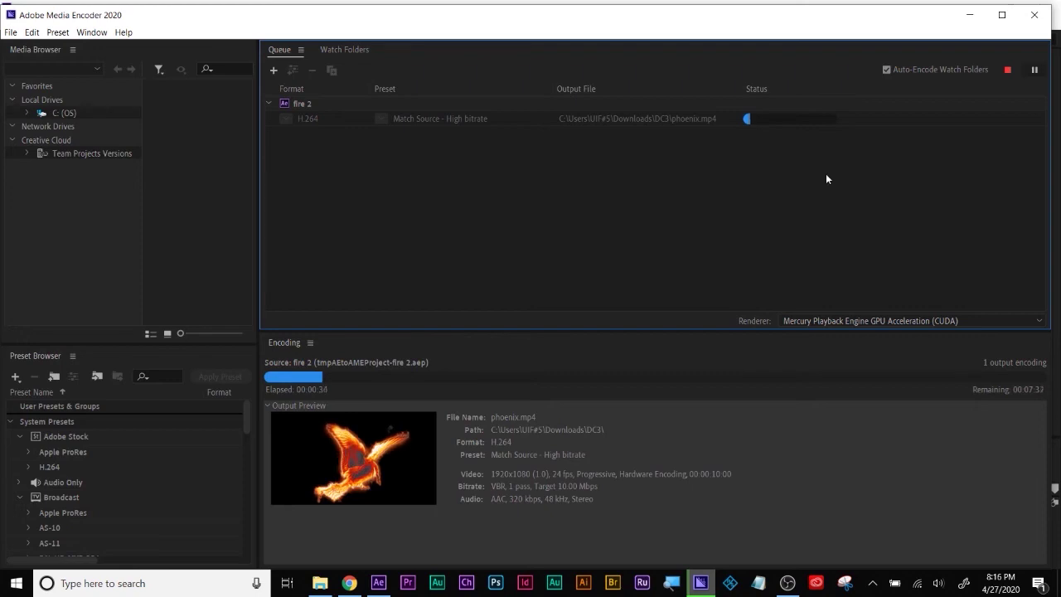
Step: Switch to After Effects, view fire 2 at 0:00:02:09, check the encoding progress in Adobe Media Encoder and return to After Effects
key("alt+Tab")
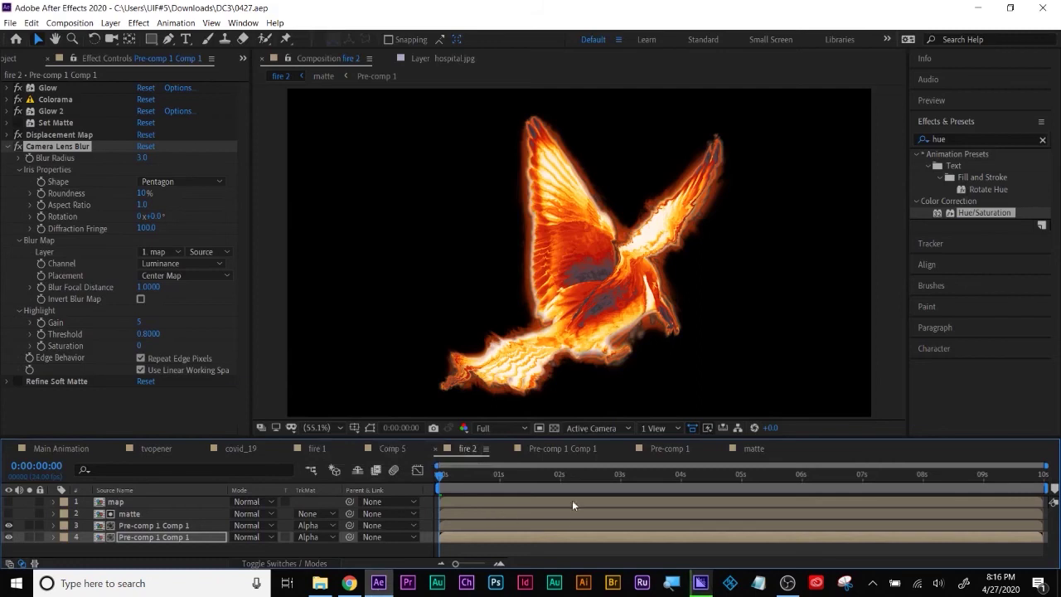
left_click(583, 476)
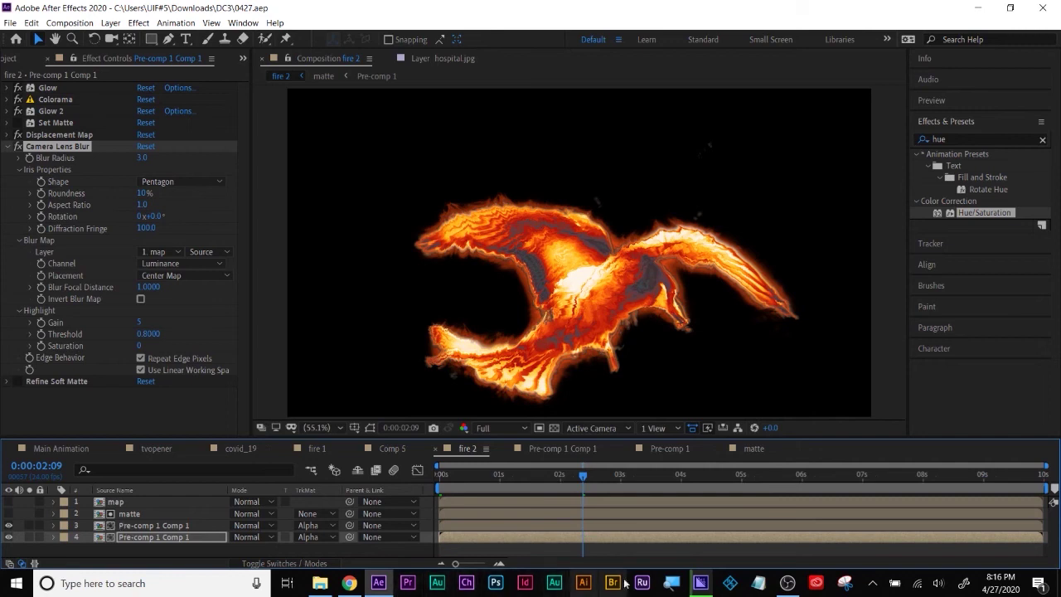
left_click(702, 583)
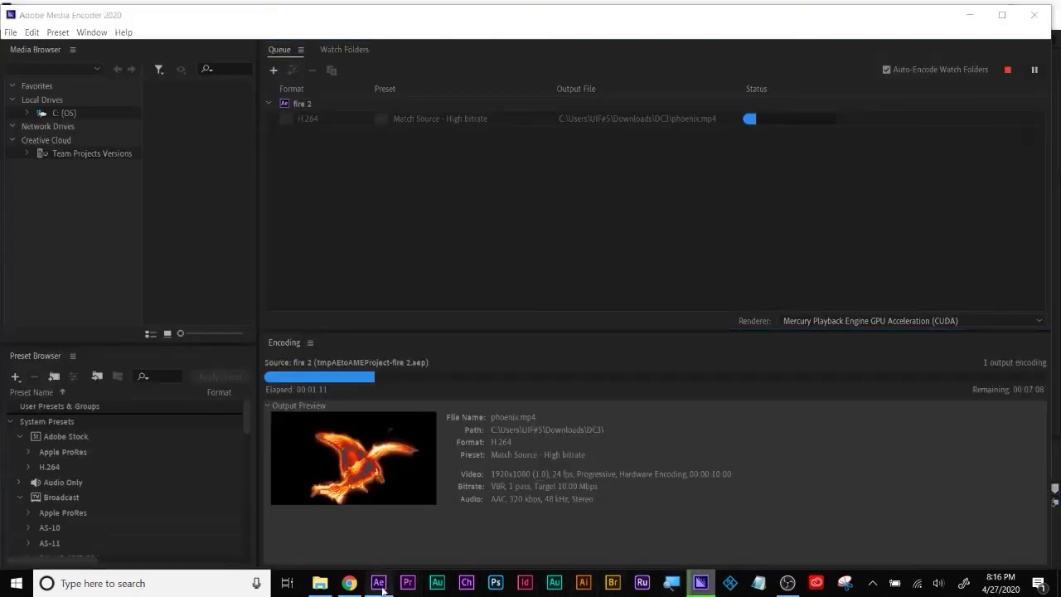
left_click(378, 583)
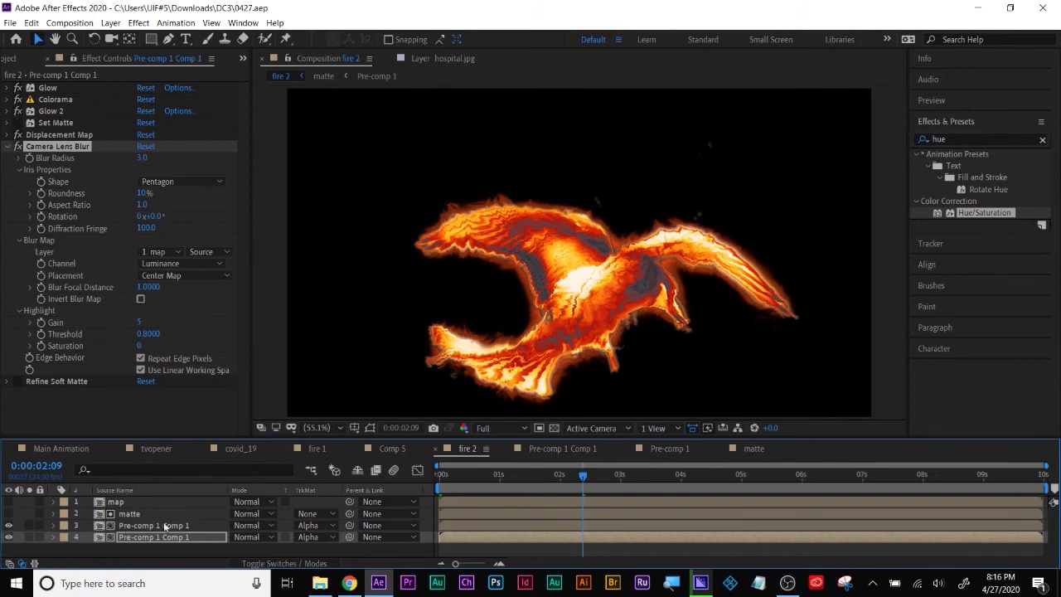
Step: Inspect the lower Pre-comp 1 layer inside Pre-comp 1 Comp 1, go to the first frame and return to fire 2
left_click(570, 451)
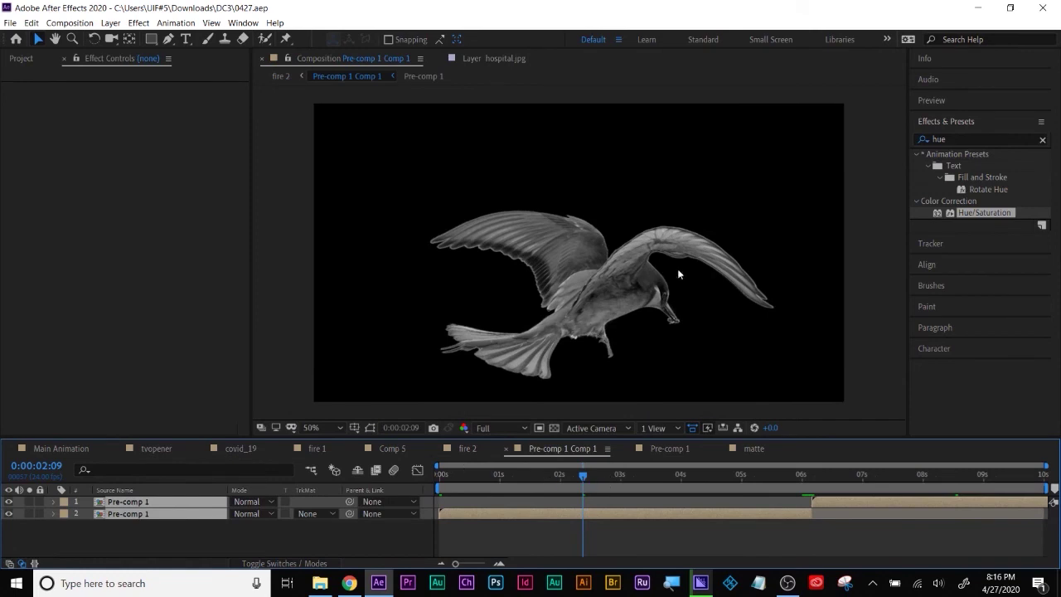
left_click(115, 528)
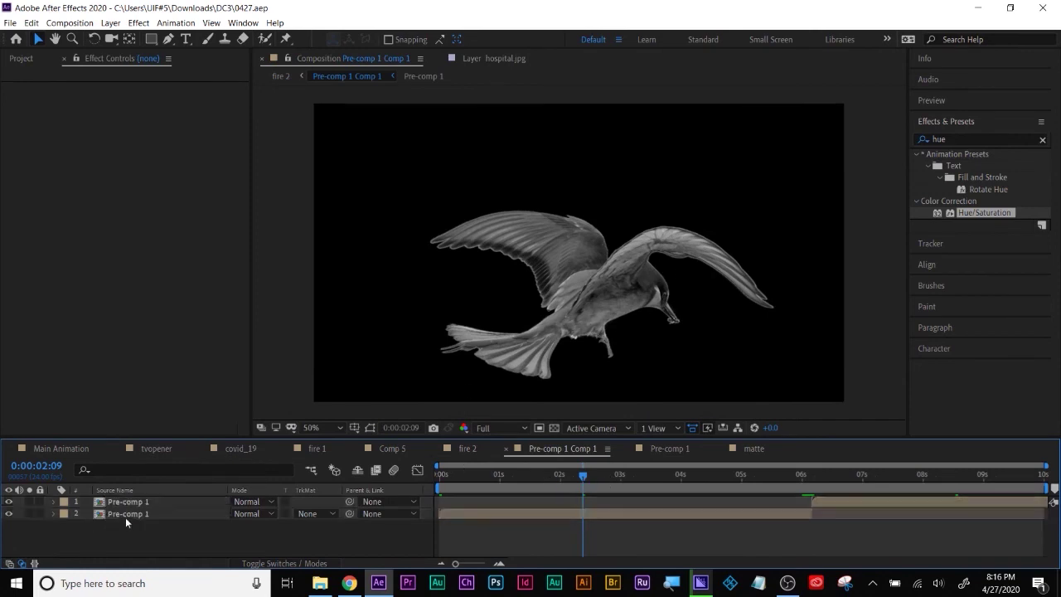
left_click(125, 516)
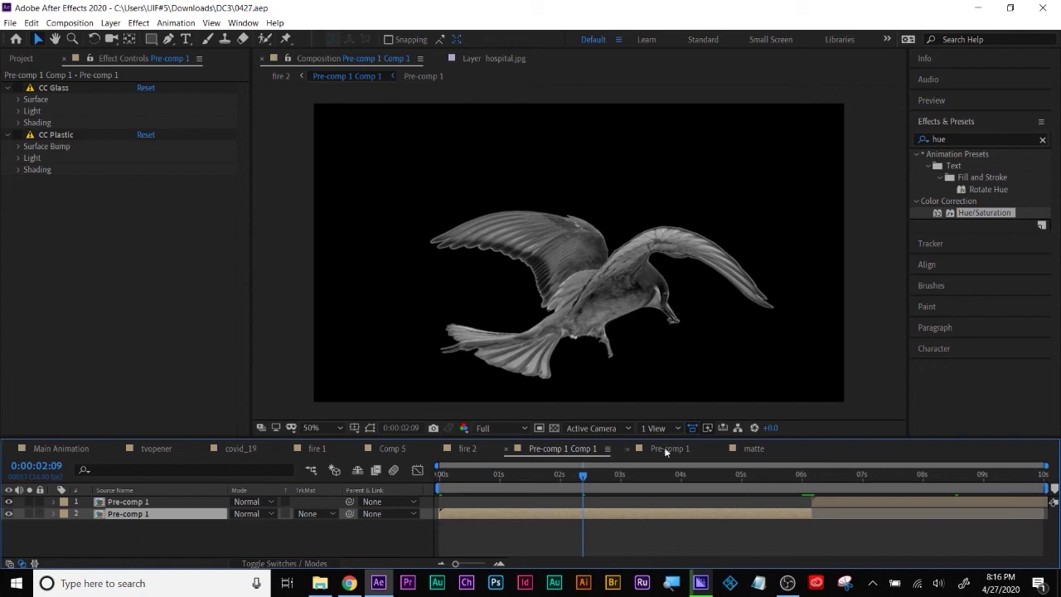
left_click_drag(485, 481, 390, 497)
left_click(468, 448)
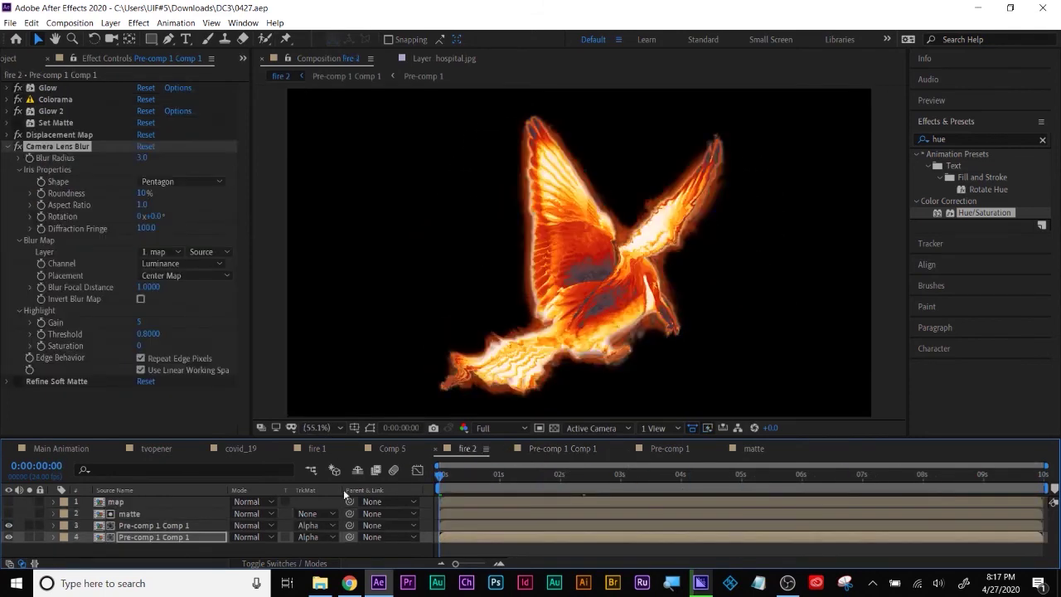
Step: Examine the Glow settings on the upper Pre-comp 1 Comp 1 layer and compare its effect stack with the lower layer's
left_click(142, 529)
double_click(131, 527)
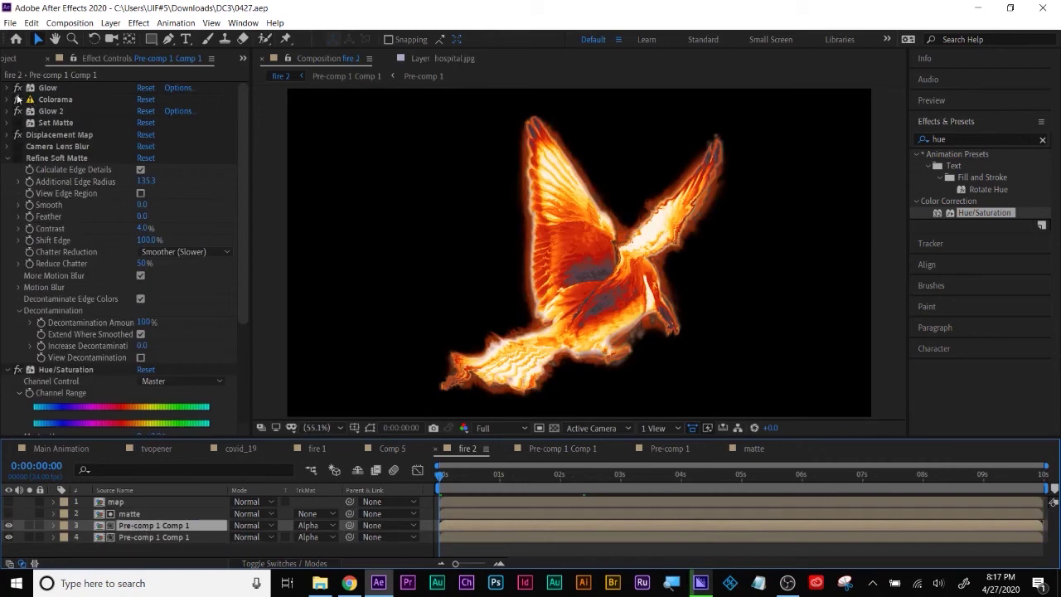
left_click(7, 88)
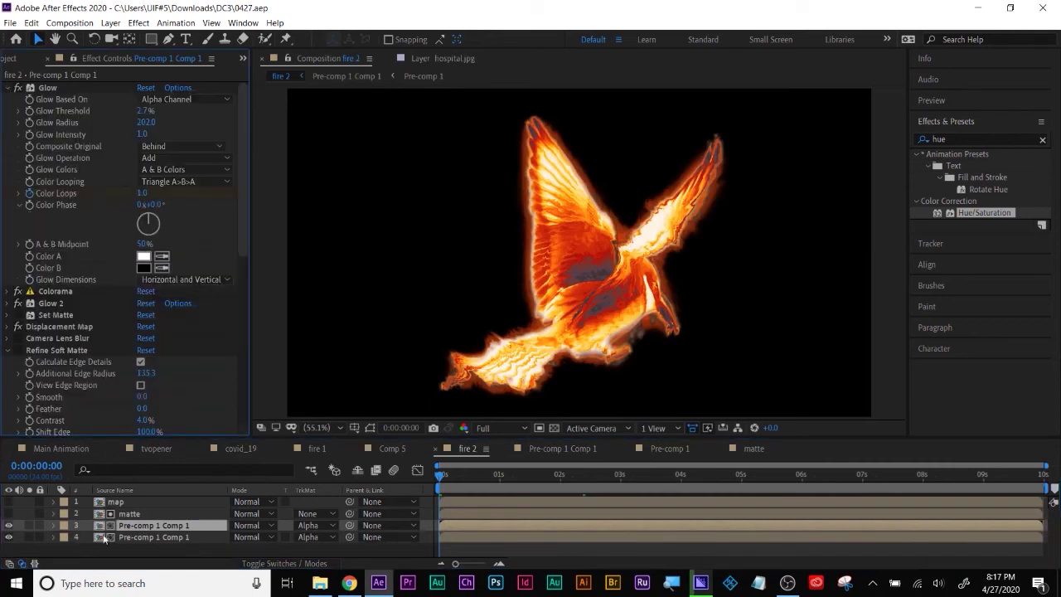
left_click(144, 538)
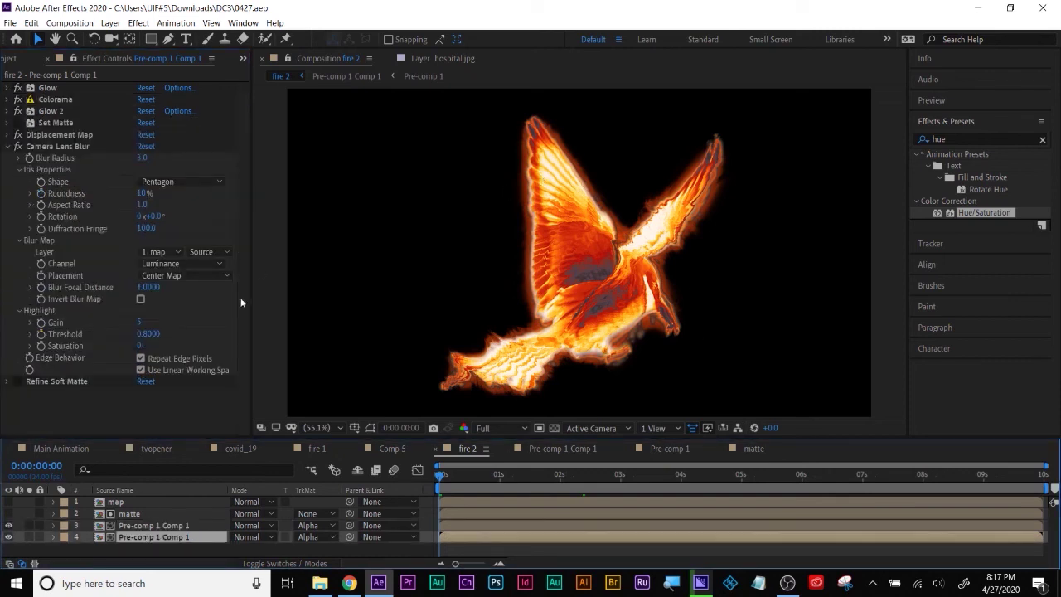
left_click(138, 529)
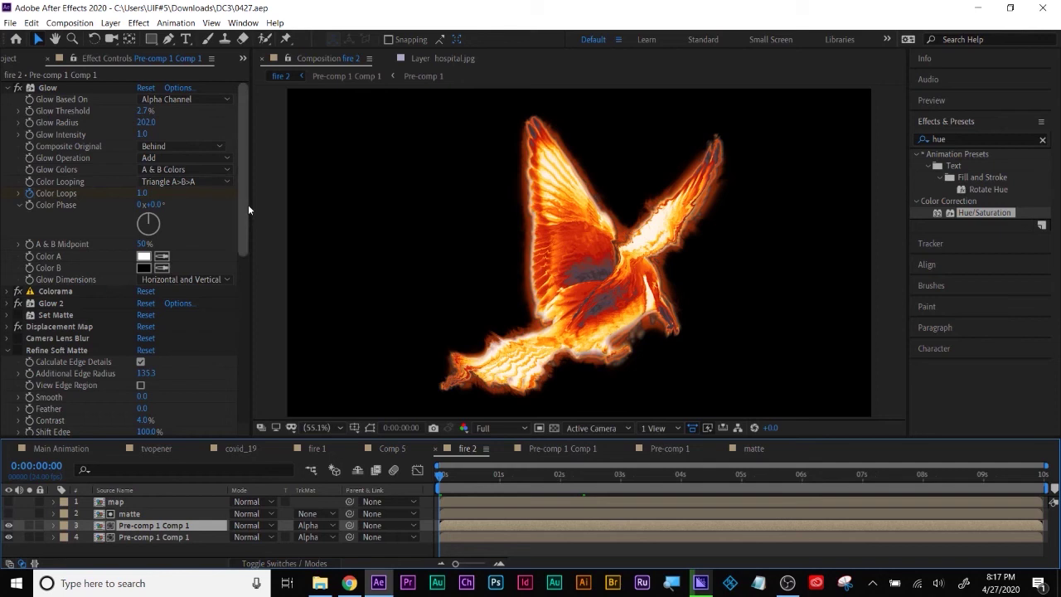
Step: Review the Glow 2 settings on the upper Pre-comp 1 Comp 1 layer, collapsing each effect when done
left_click(7, 88)
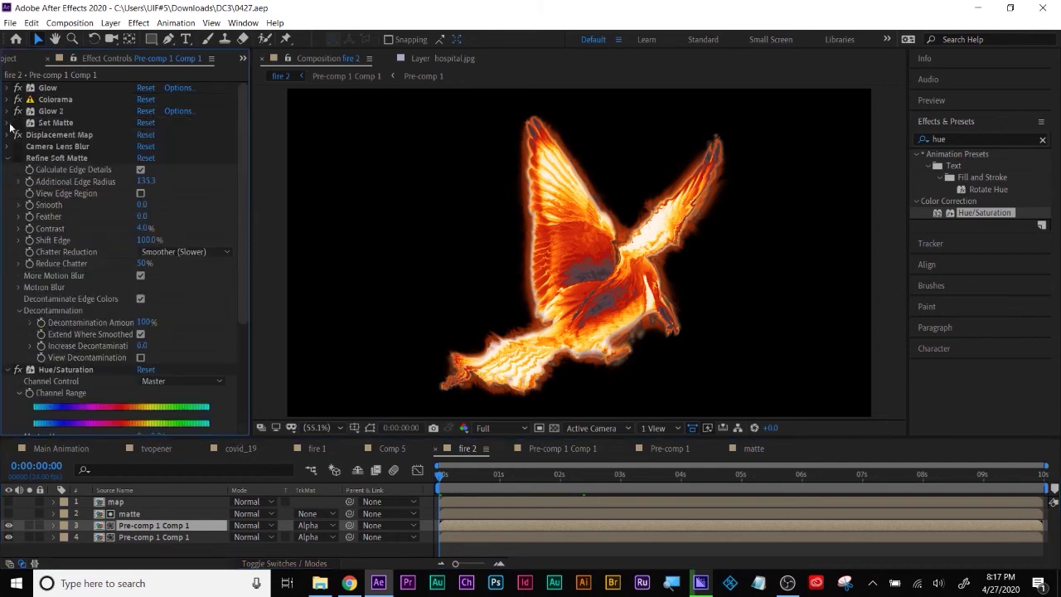
left_click(8, 111)
left_click(54, 111)
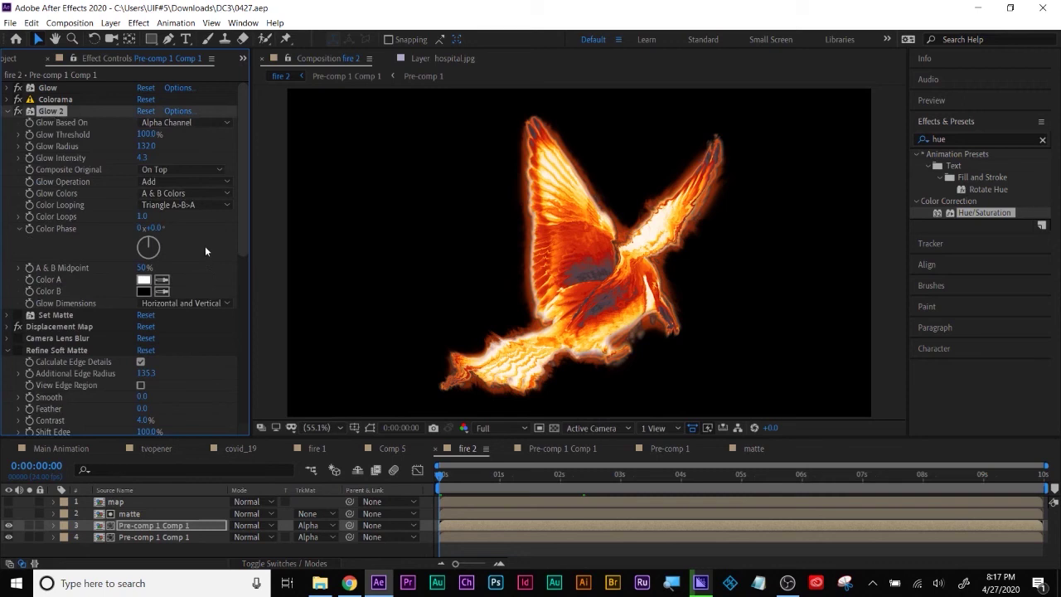
left_click(8, 113)
Step: Review Colorama's Output Cycle palette and the Displacement Map settings on the upper Pre-comp 1 Comp 1 layer
left_click(8, 100)
left_click(50, 101)
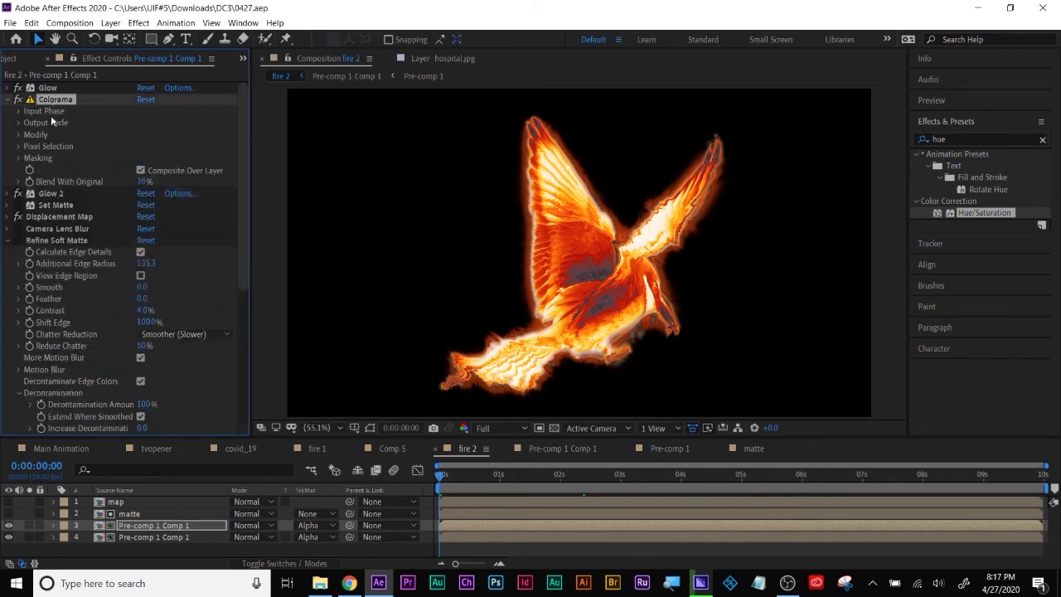
left_click(19, 123)
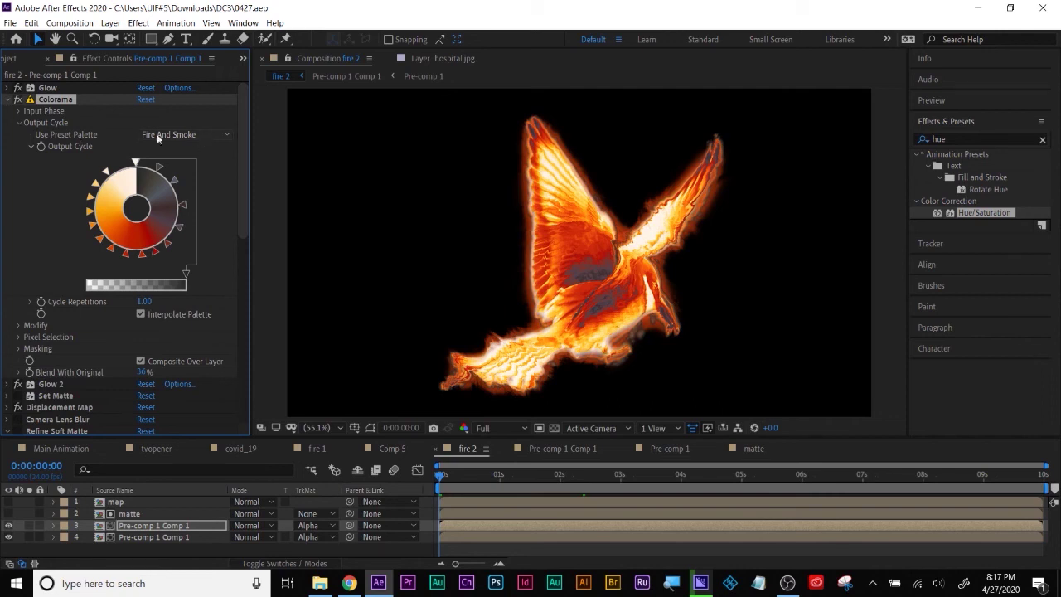
left_click(12, 105)
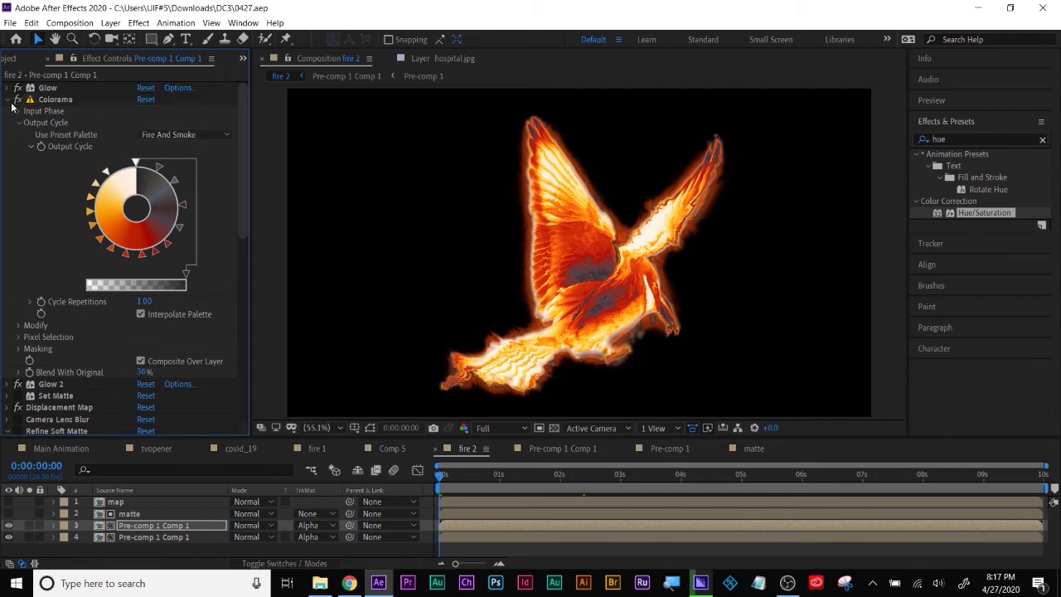
left_click(8, 102)
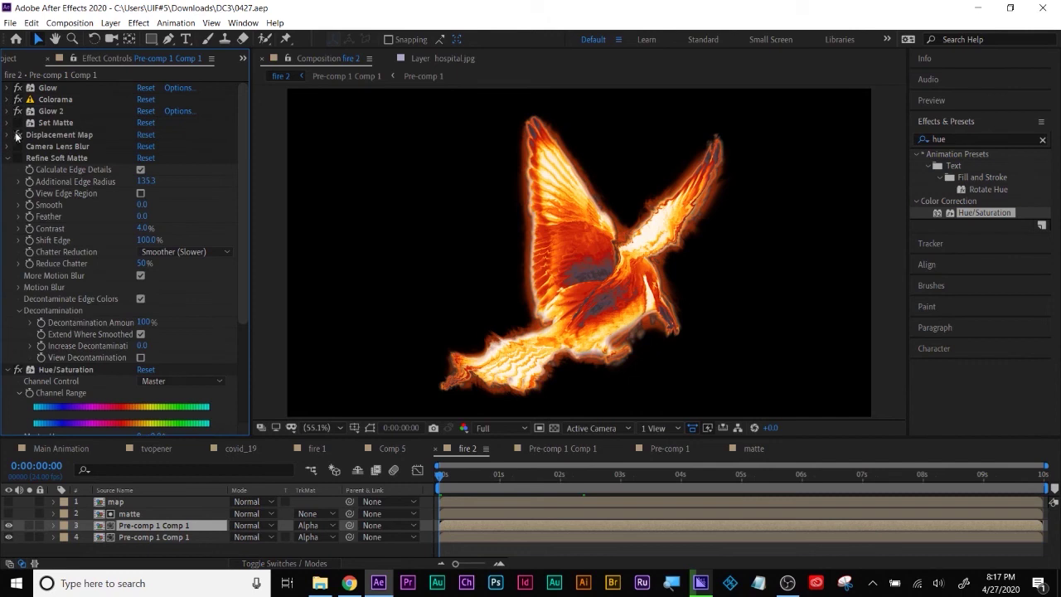
left_click(54, 135)
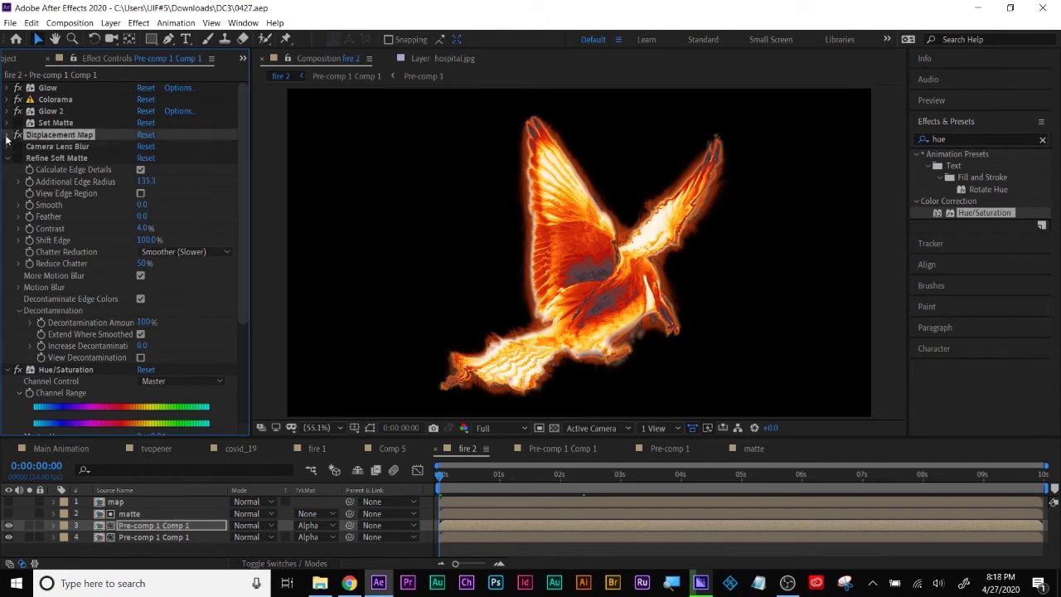
left_click(7, 136)
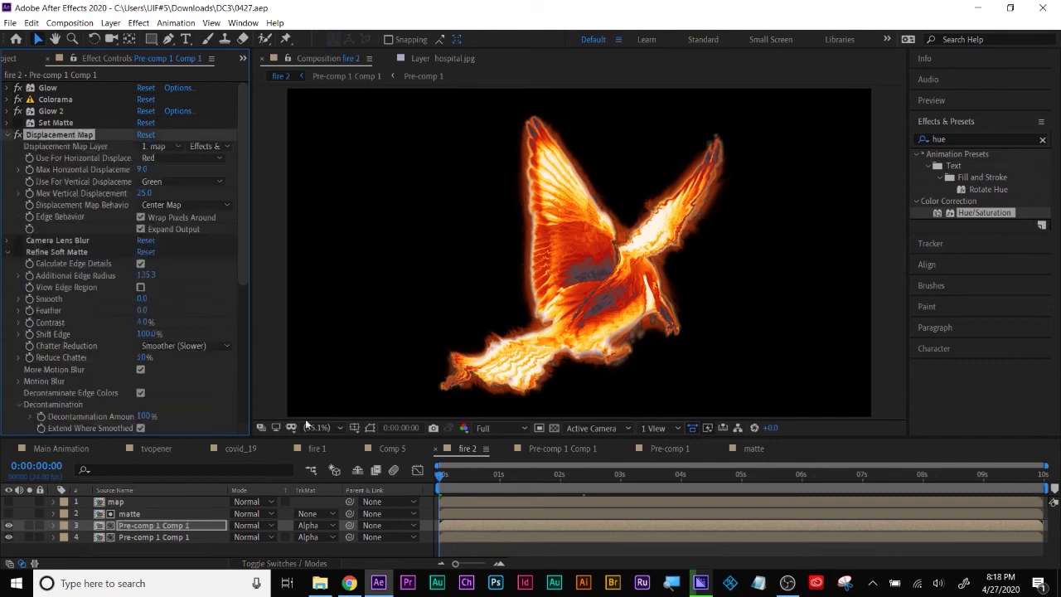
Step: Scrub through Comp 5 between its first frame and 0:00:09:00 to examine how the Turbulent Noise evolves
left_click(390, 452)
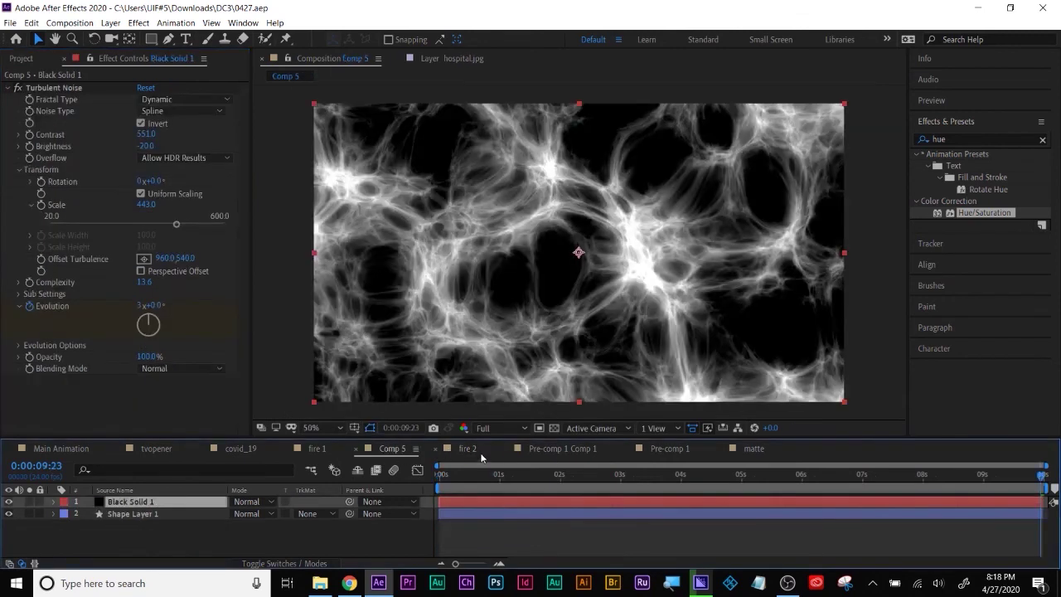
left_click_drag(475, 480, 958, 481)
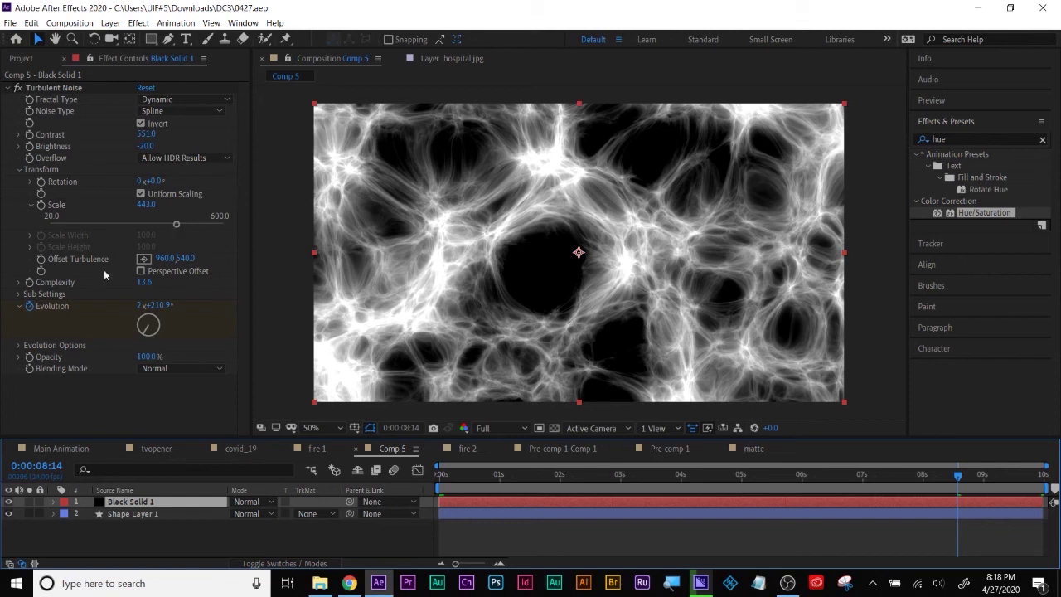
left_click_drag(452, 478, 427, 480)
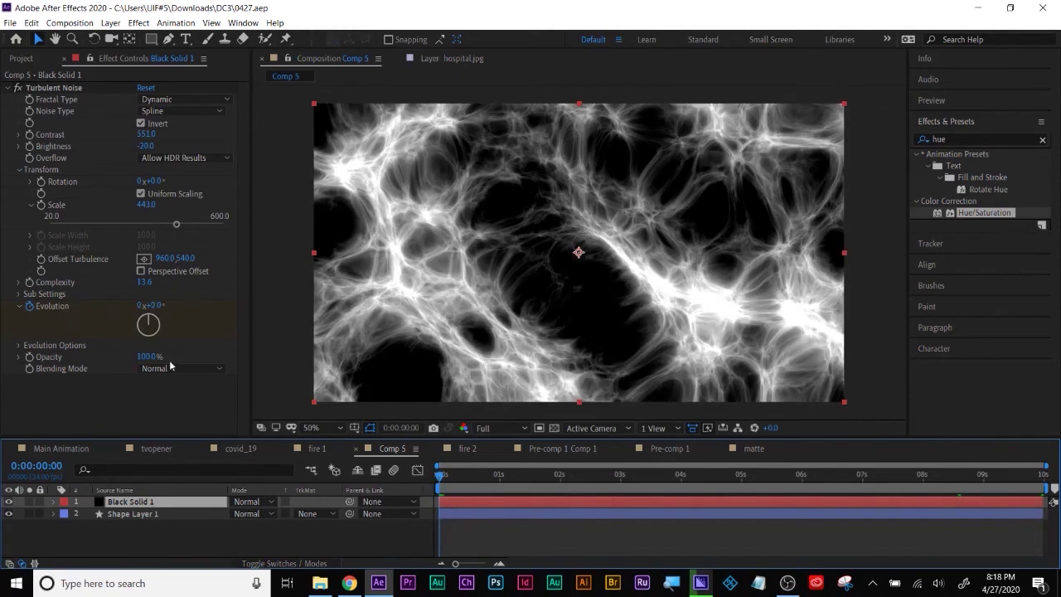
left_click_drag(442, 478, 983, 477)
Step: Reveal the keyframed Evolution property of Black Solid 1 in Comp 5 and go to its last keyframe
left_click(893, 513)
left_click(892, 503)
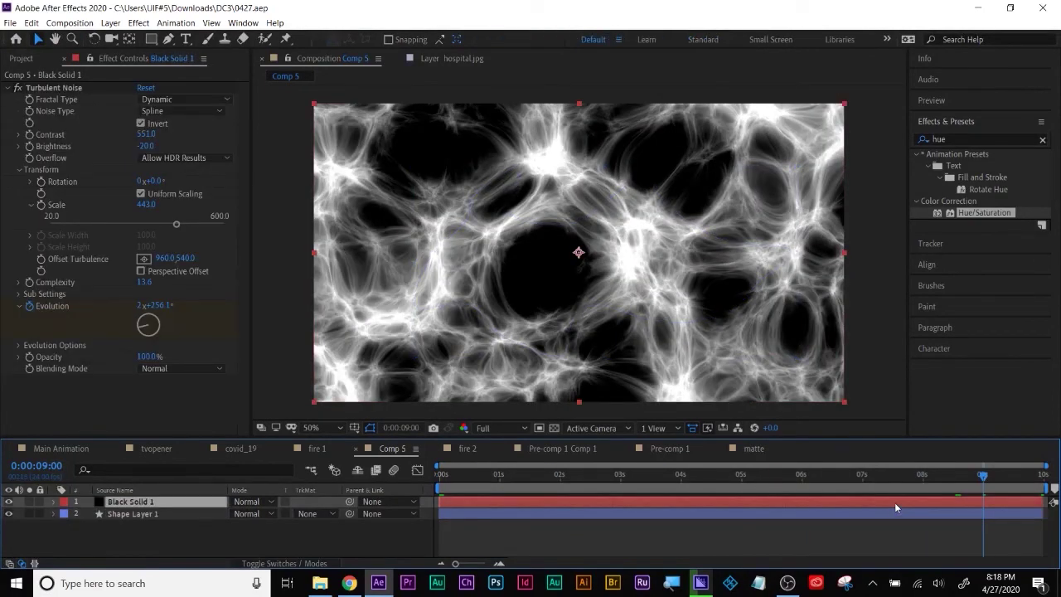
key("u")
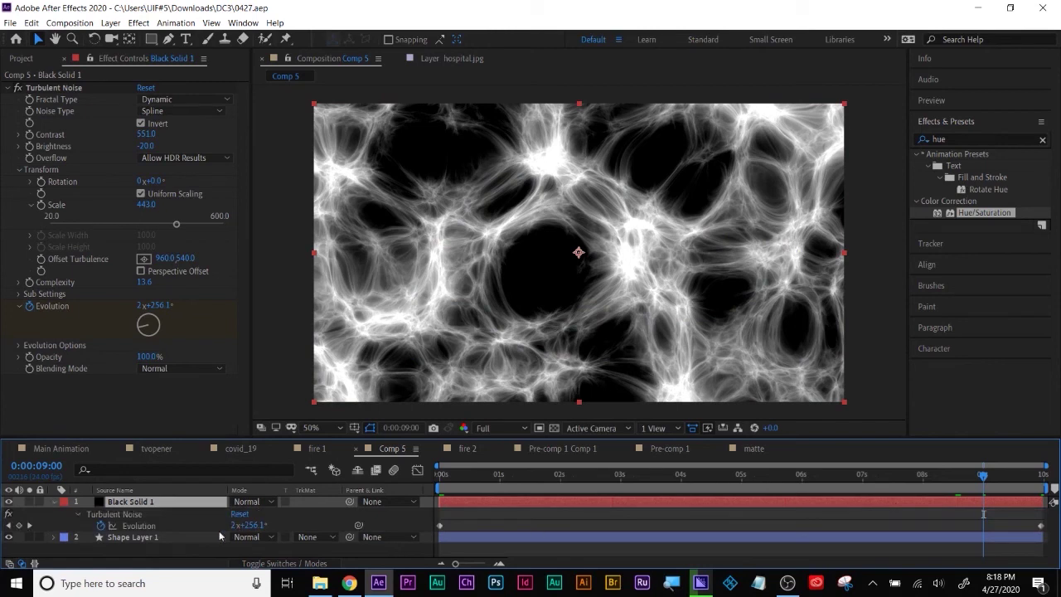
left_click(29, 527)
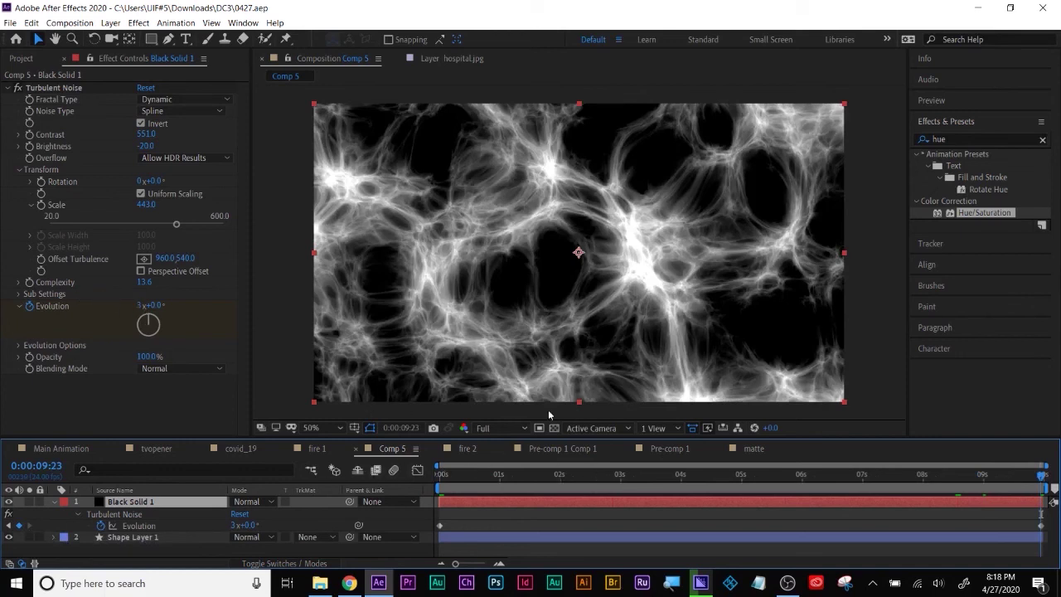
Step: Return to fire 2 and check the map layer against the upper Pre-comp 1 Comp 1 layer's Displacement Map settings
left_click(465, 449)
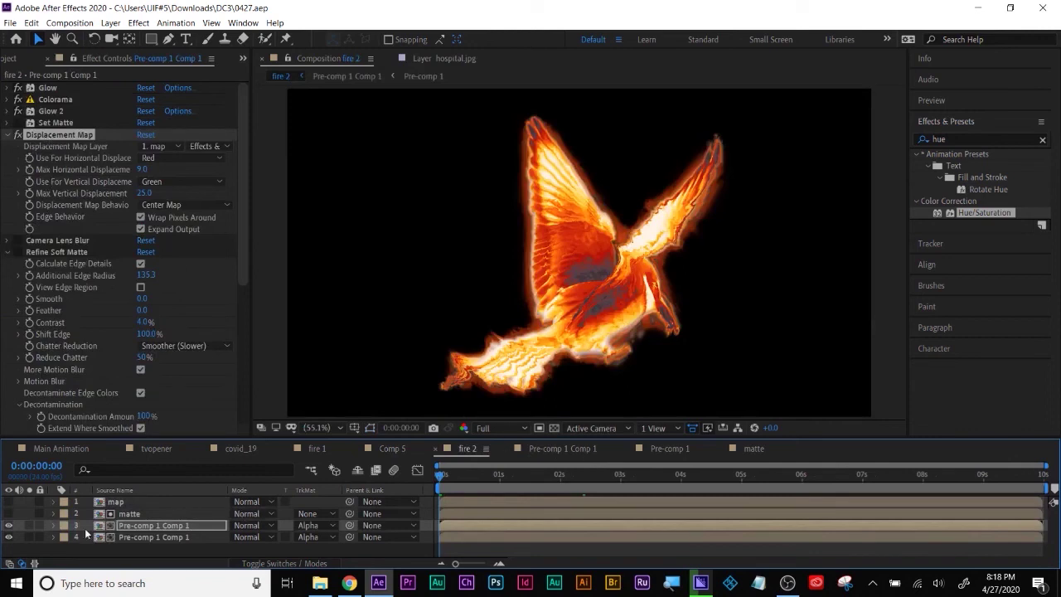
left_click(115, 502)
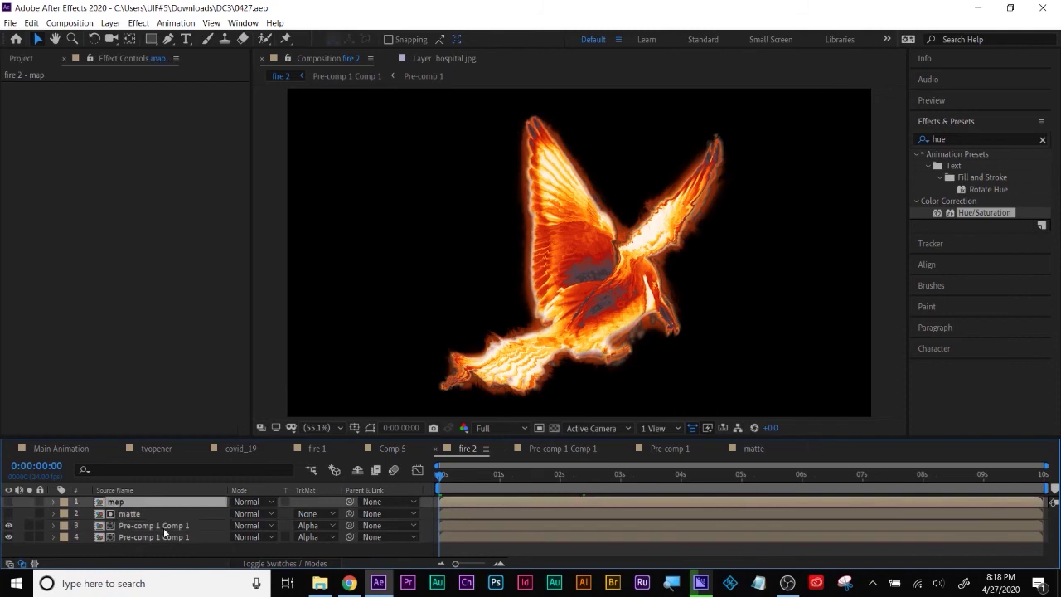
left_click(134, 526)
left_click(62, 139)
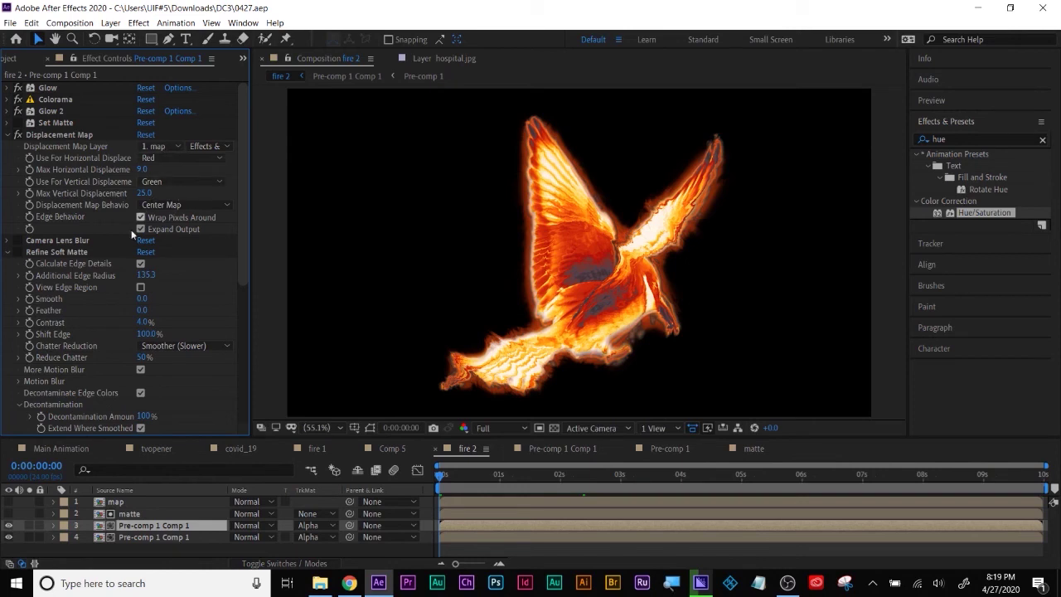
Step: Collapse the Displacement Map effect and inspect Camera Lens Blur and Refine Soft Matte on the upper Pre-comp 1 Comp 1 layer
left_click_drag(245, 202, 244, 127)
left_click(7, 135)
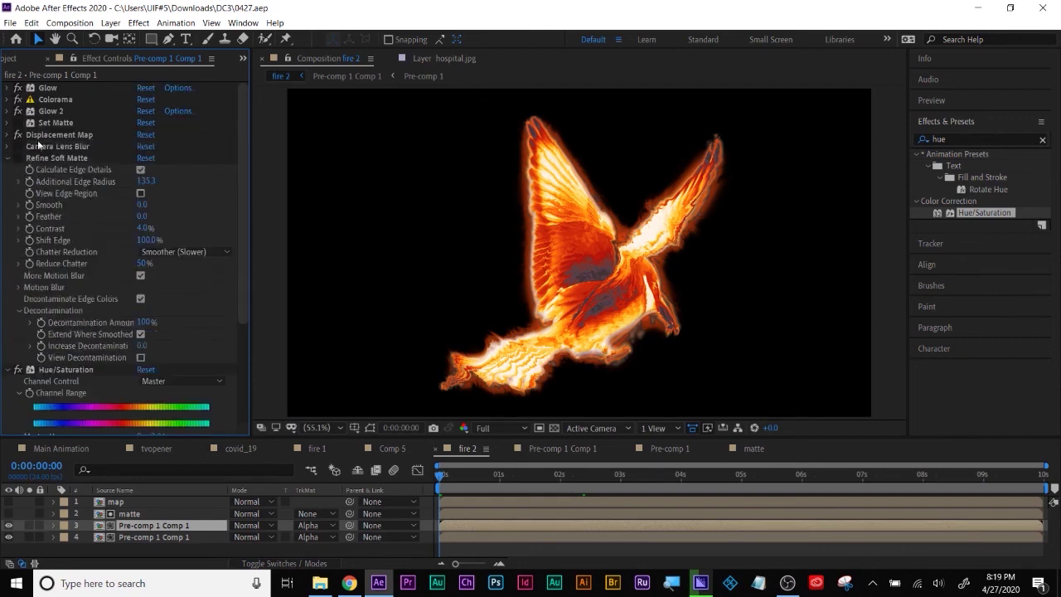
left_click(60, 146)
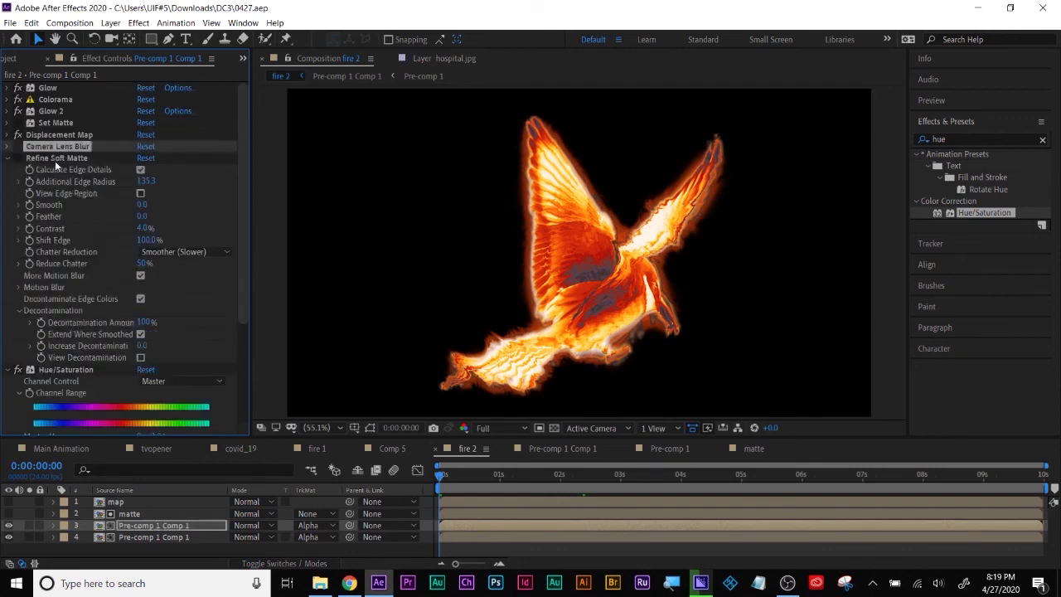
left_click(56, 160)
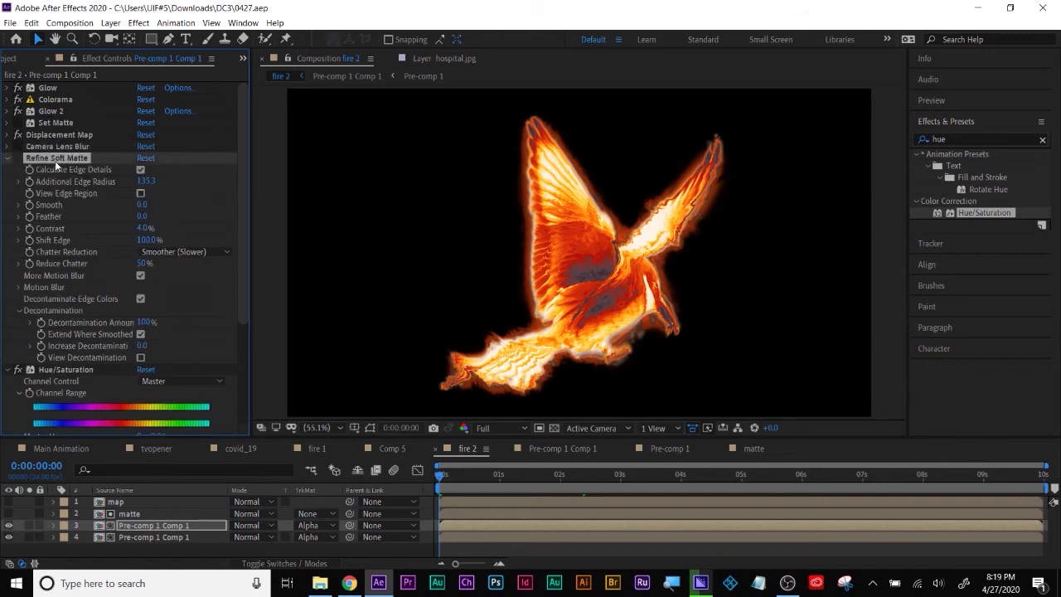
Step: Inspect Hue/Saturation on the upper Pre-comp 1 Comp 1 layer, and Glow, Glow 2 and Camera Lens Blur on the lower one
left_click_drag(240, 183, 249, 379)
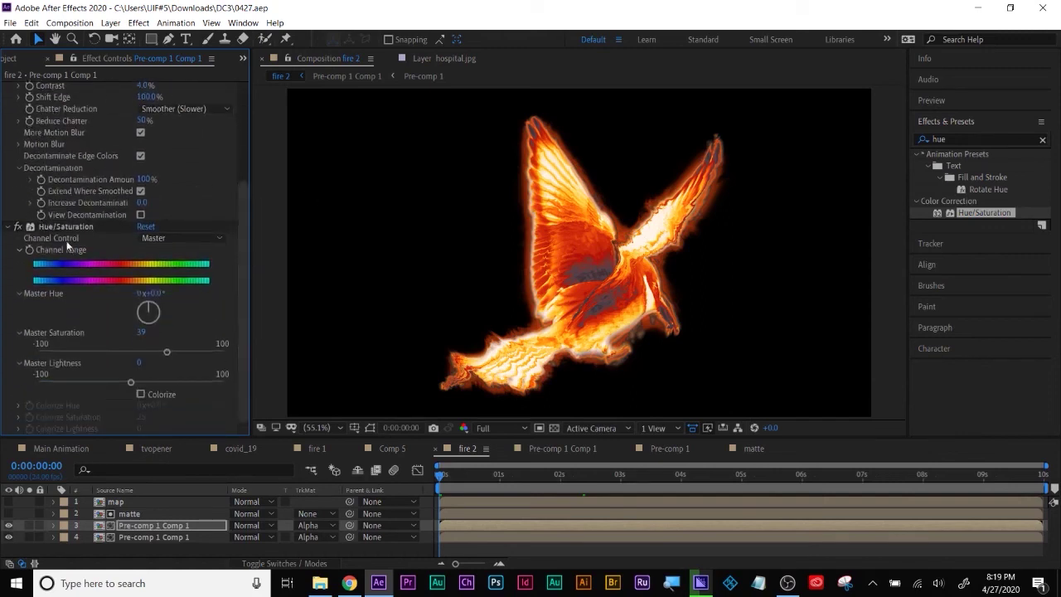
left_click(142, 537)
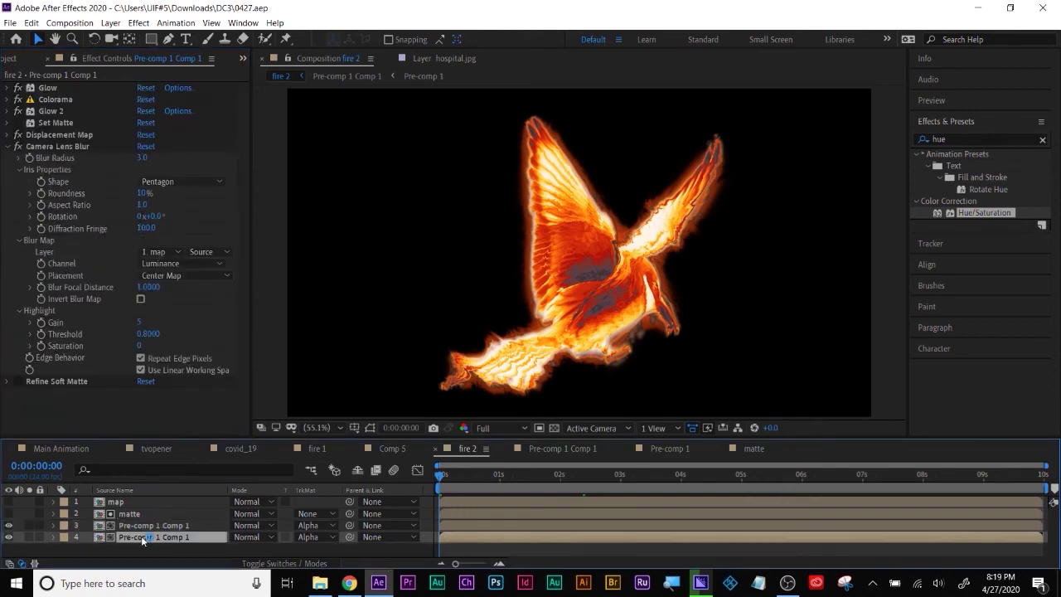
left_click(7, 87)
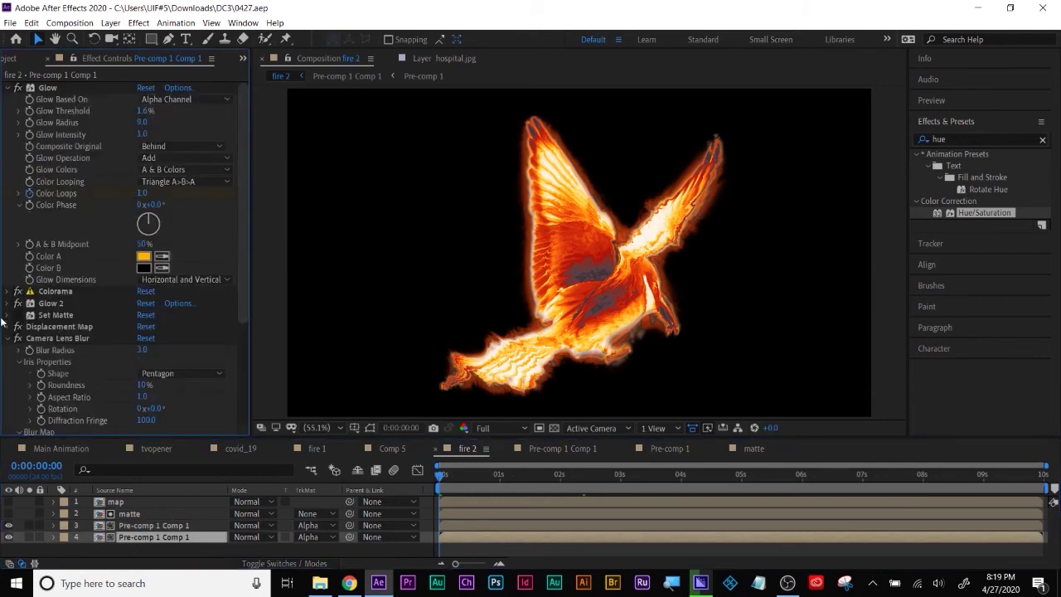
left_click(8, 88)
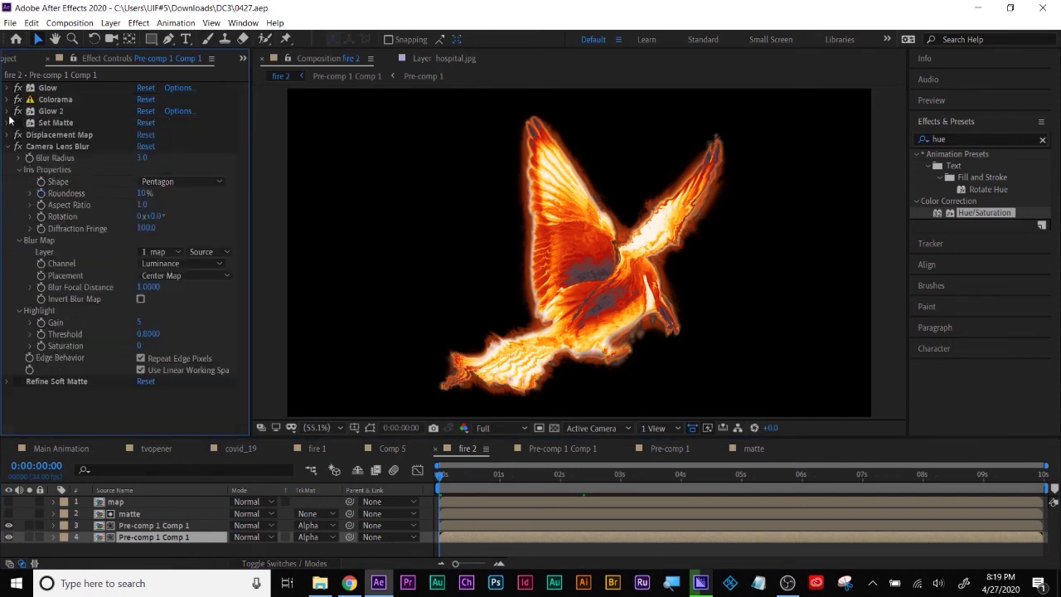
left_click(9, 110)
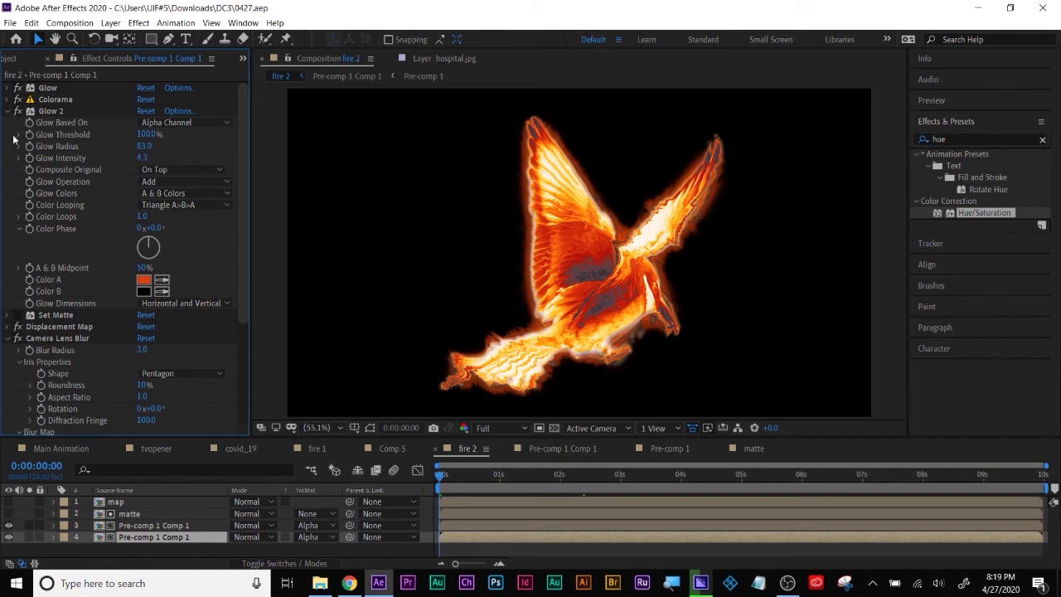
left_click(6, 111)
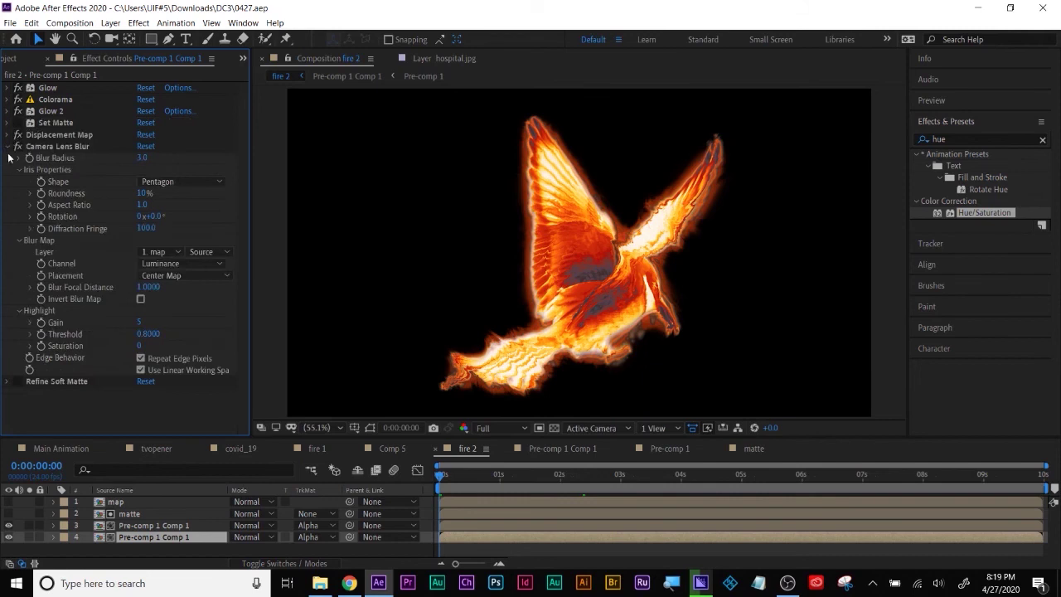
left_click(7, 151)
left_click(6, 146)
left_click(7, 148)
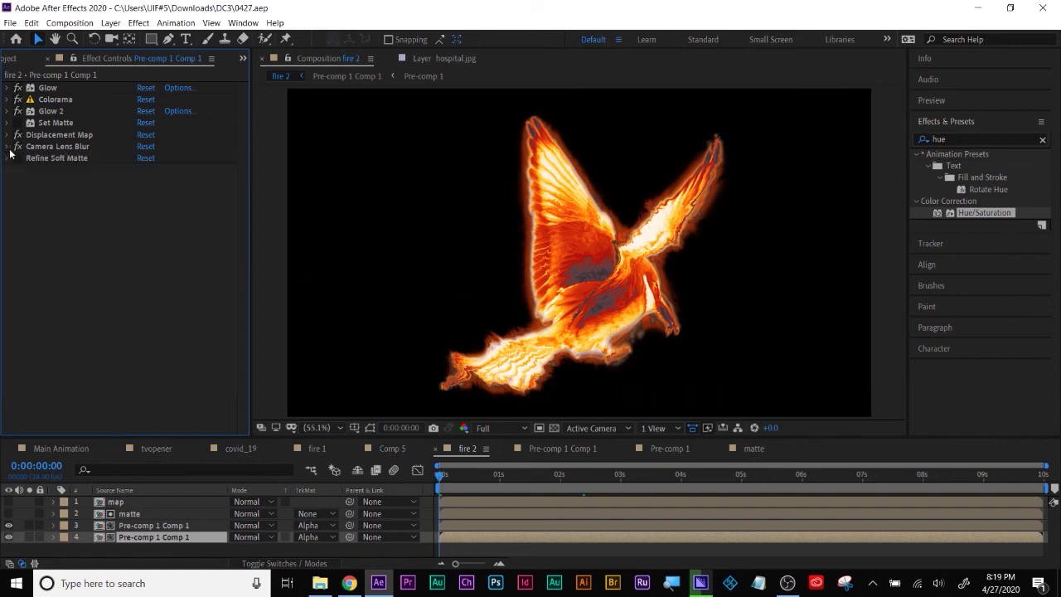
Step: Compare the Displacement Map settings of the lower and upper Pre-comp 1 Comp 1 layers
left_click(7, 134)
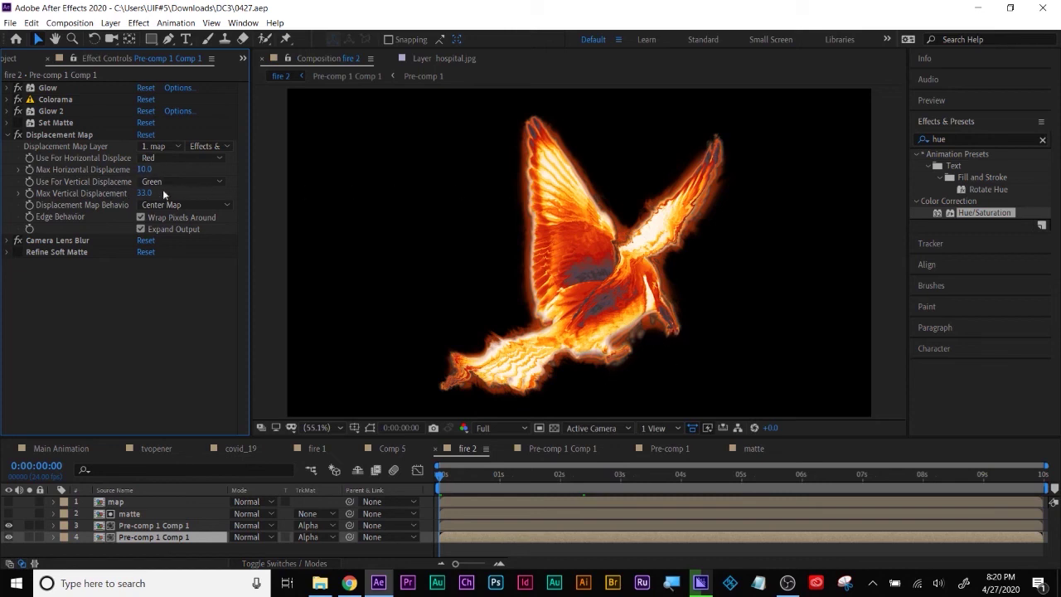
left_click(135, 527)
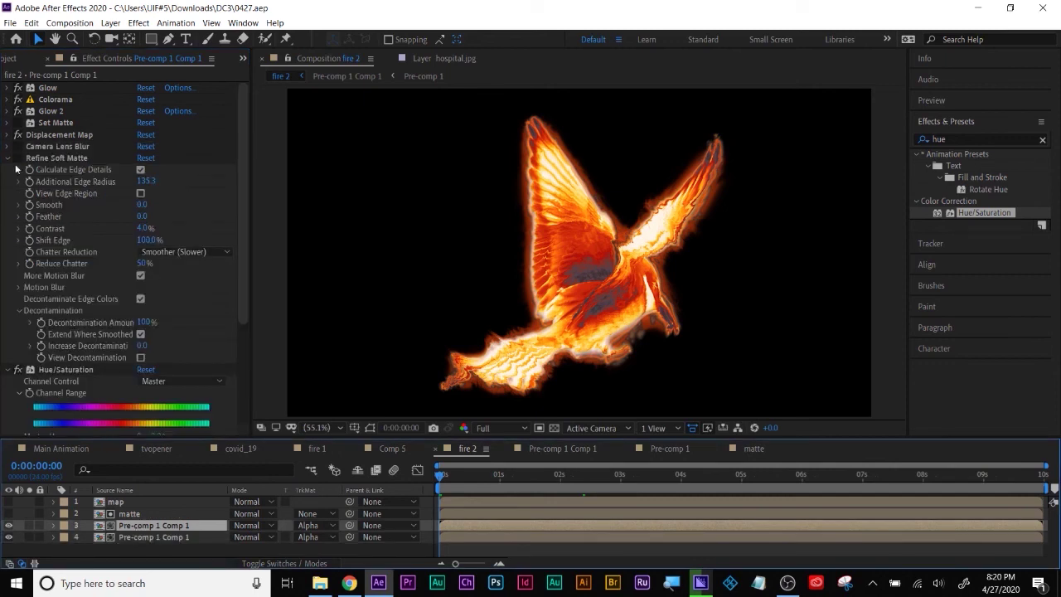
left_click(7, 157)
left_click(7, 134)
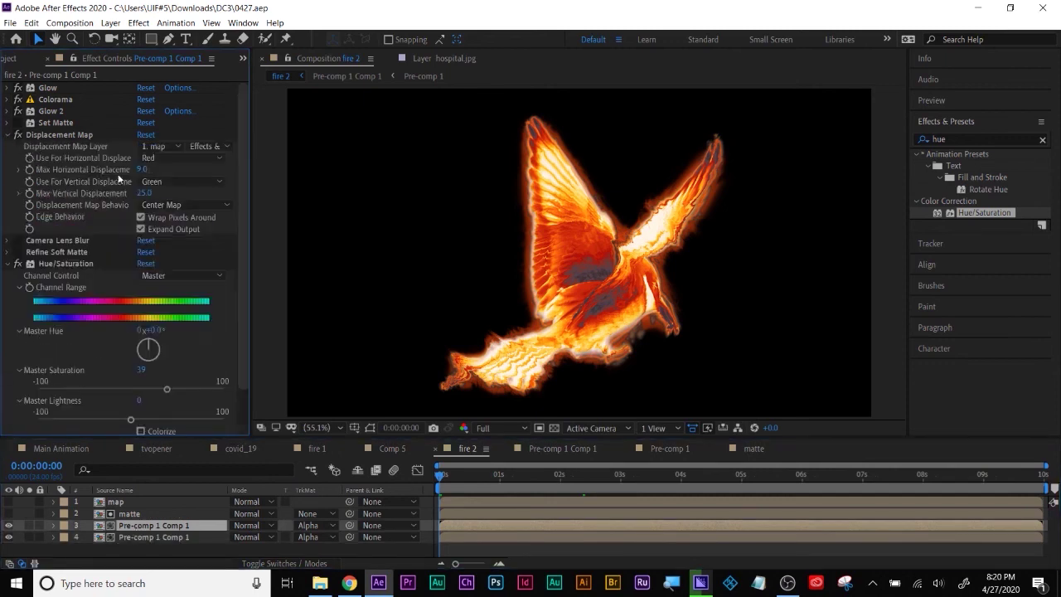
left_click(155, 537)
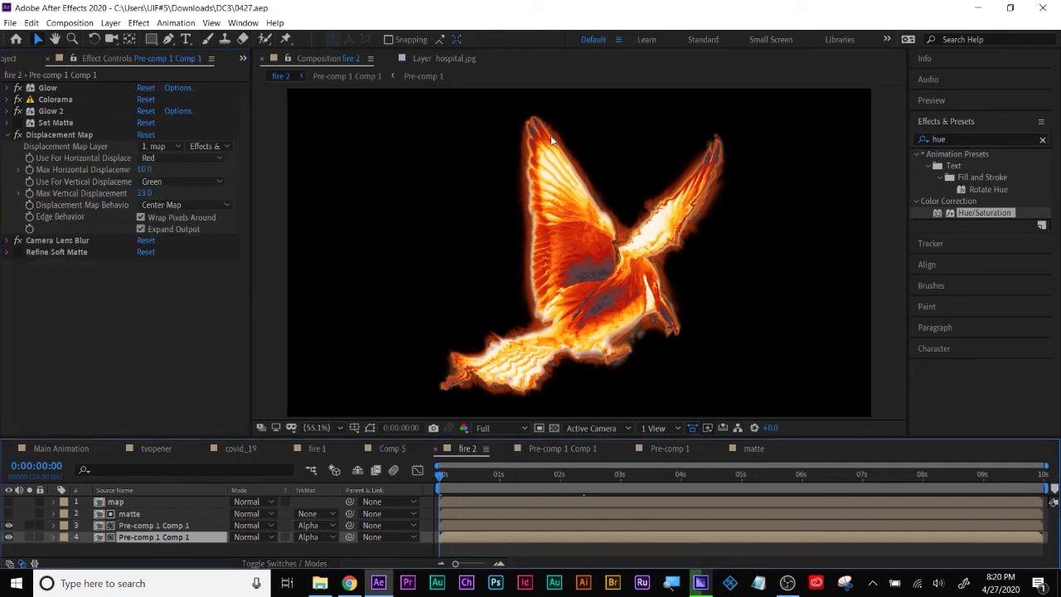
left_click(7, 135)
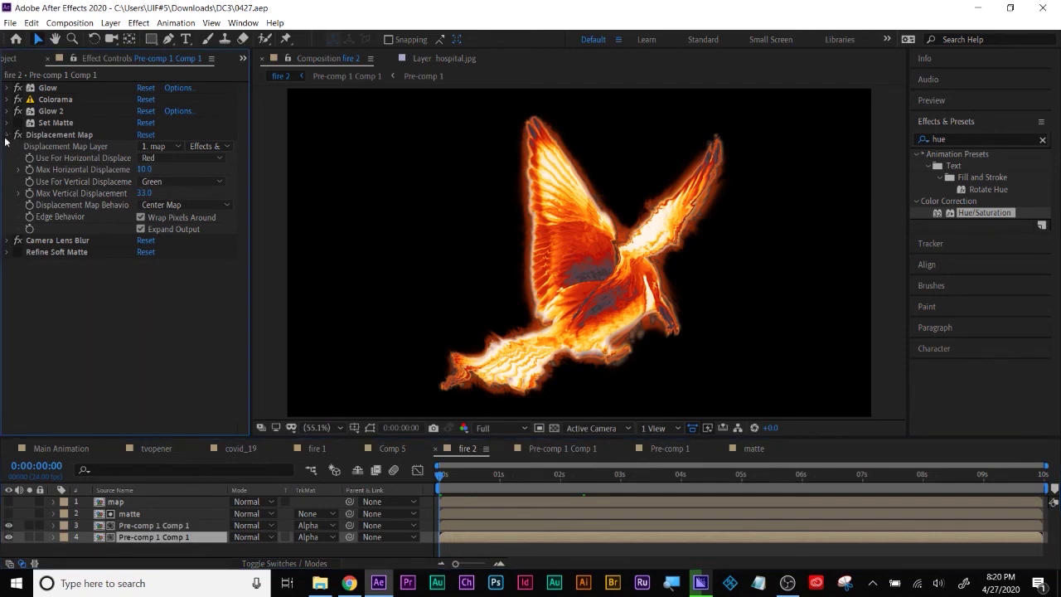
Step: Try both Pre-comp 1 Comp 1 layers with No Track Matte, and undo both changes
left_click(132, 525)
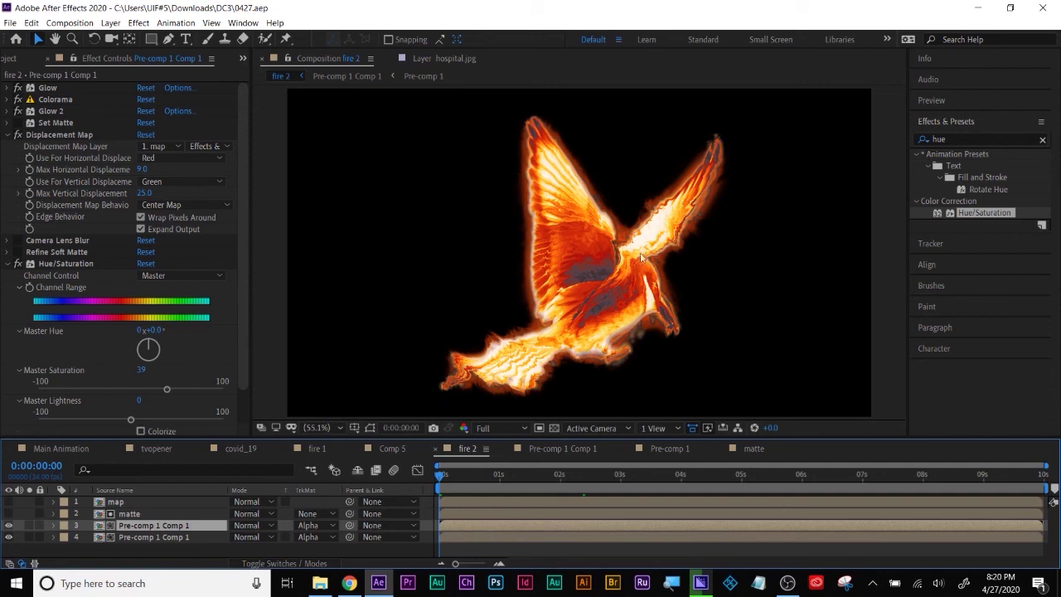
left_click(313, 527)
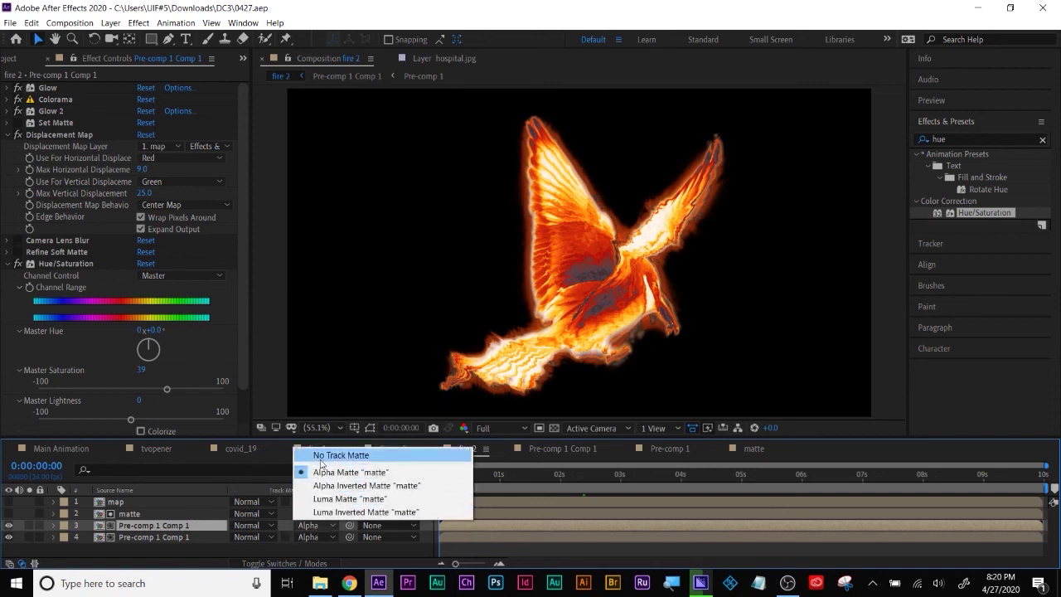
left_click(340, 455)
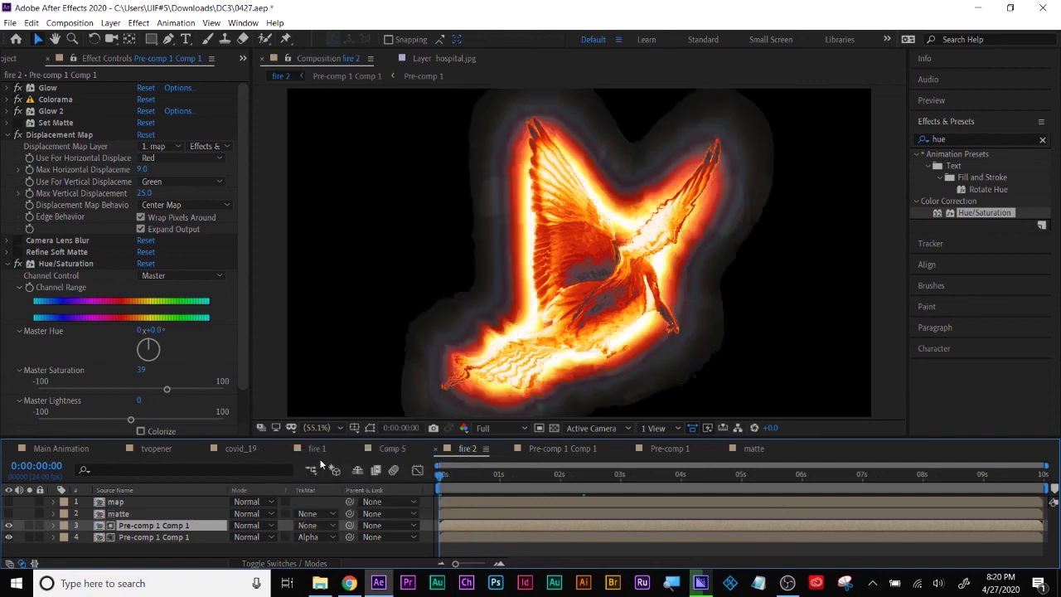
left_click(315, 536)
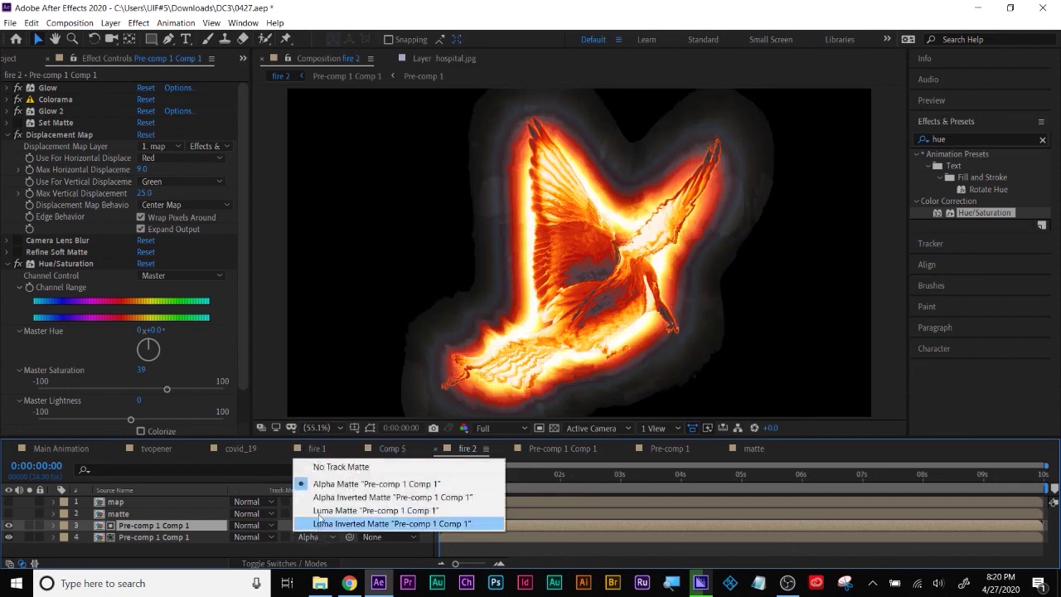
left_click(325, 469)
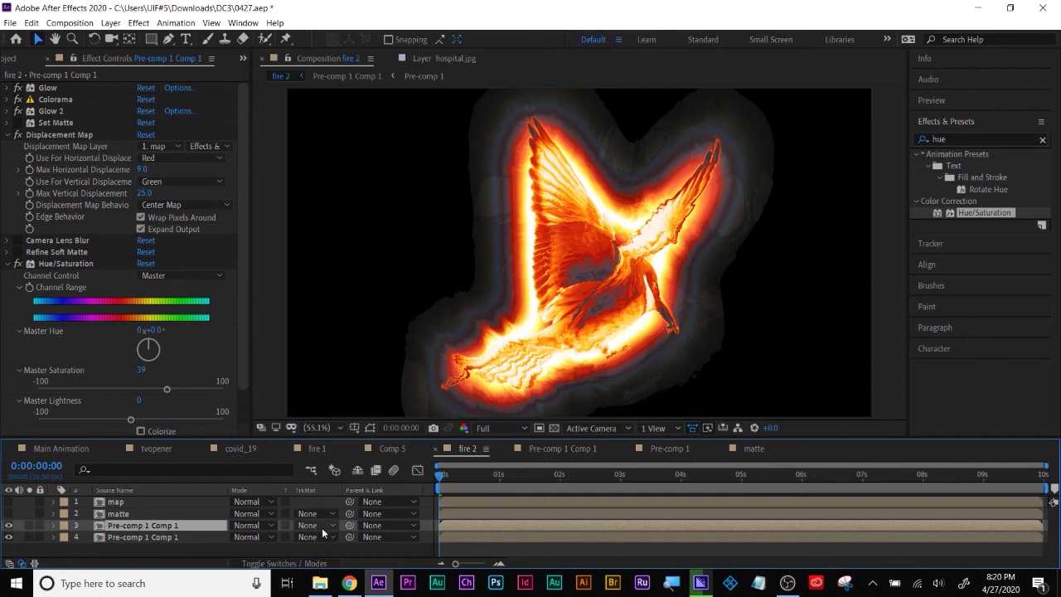
key("ctrl+z")
key("ctrl+z")
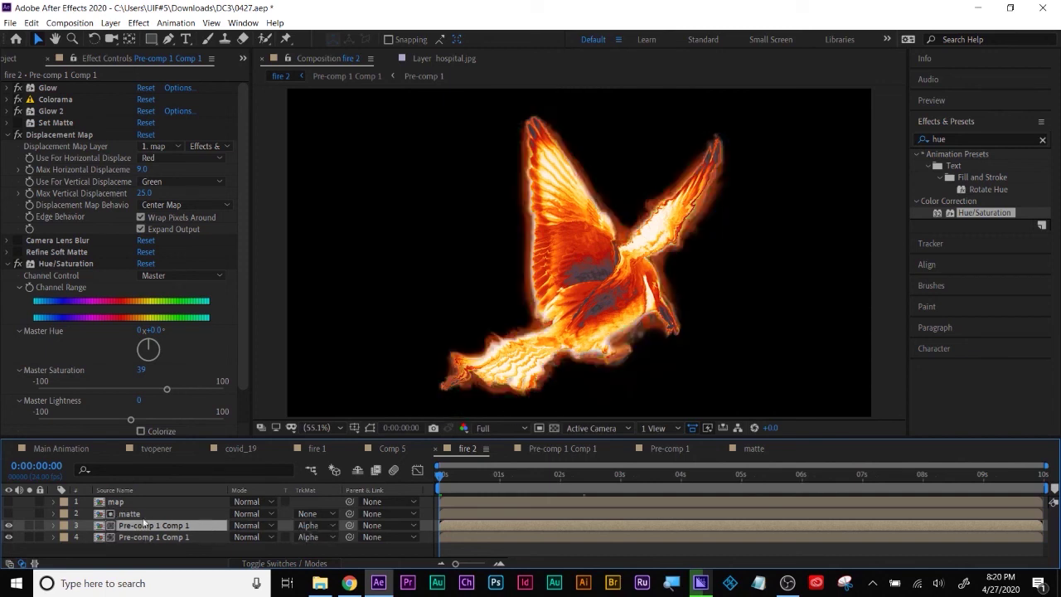
Step: Open the matte layer's composition and scrub to 0:00:04:05 to examine the bird footage used as matte
left_click(130, 514)
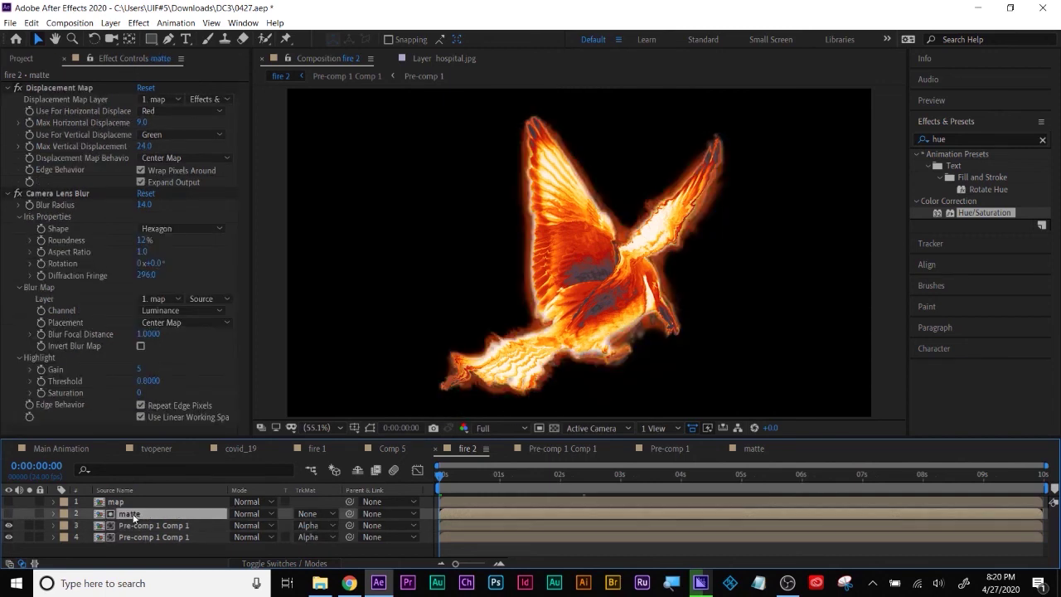
double_click(130, 514)
left_click_drag(538, 479, 680, 475)
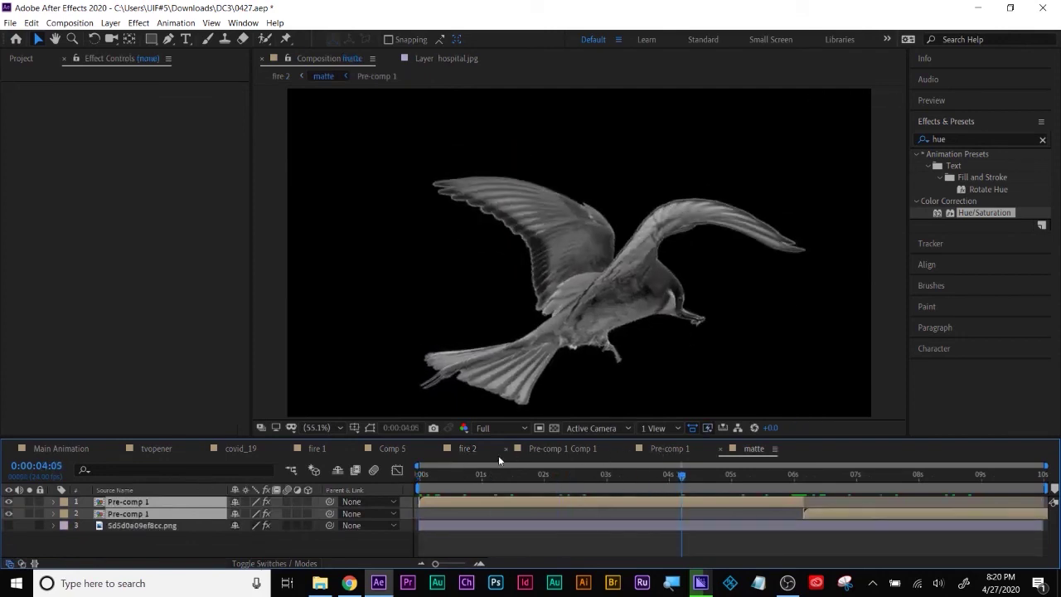
Step: Return to fire 2 and inspect the matte layer's Displacement Map and Camera Lens Blur settings
left_click(461, 449)
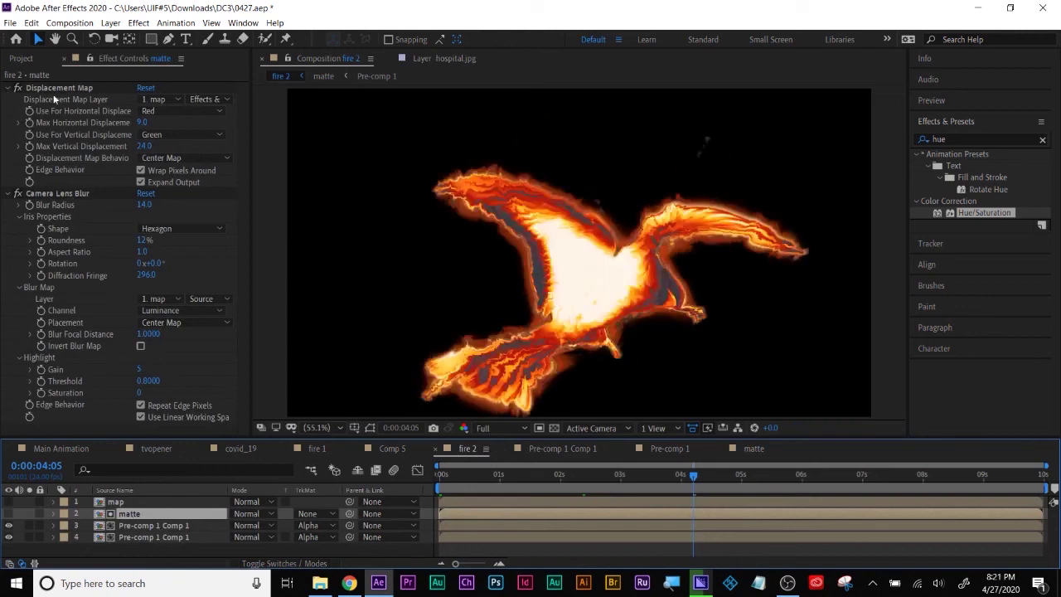
left_click(65, 88)
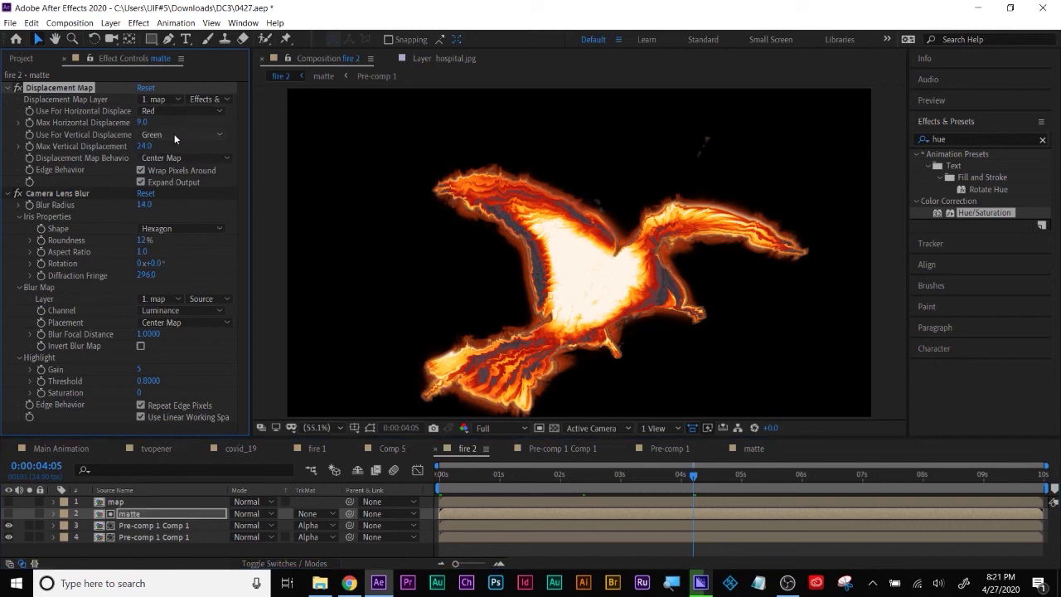
left_click(61, 195)
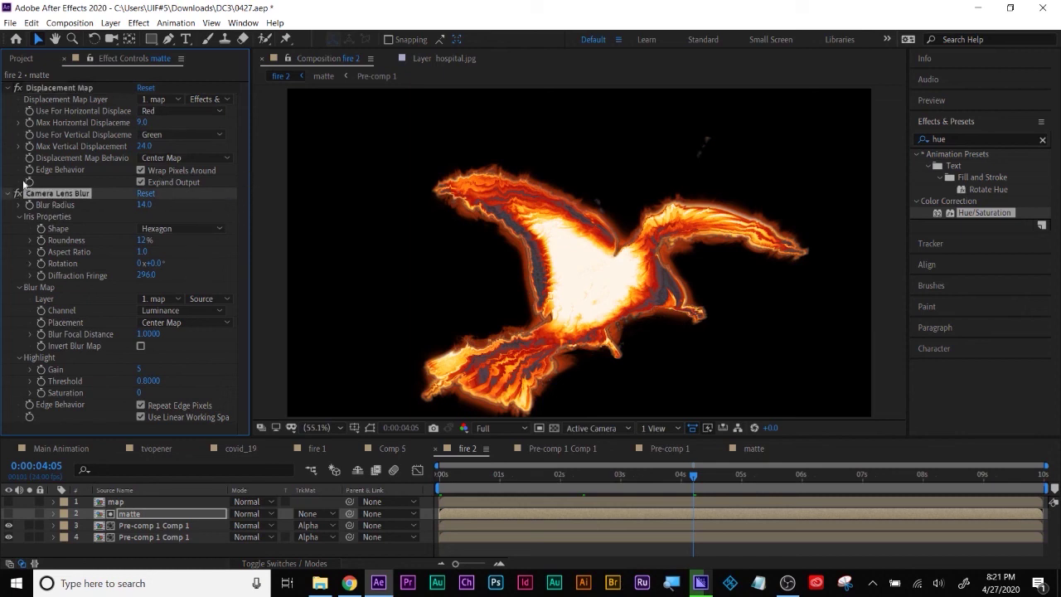
Step: Collapse Displacement Map on the upper Pre-comp 1 Comp 1 layer and review both layers' effect stacks, including Set Matte and Camera Lens Blur
left_click(134, 530)
left_click(10, 135)
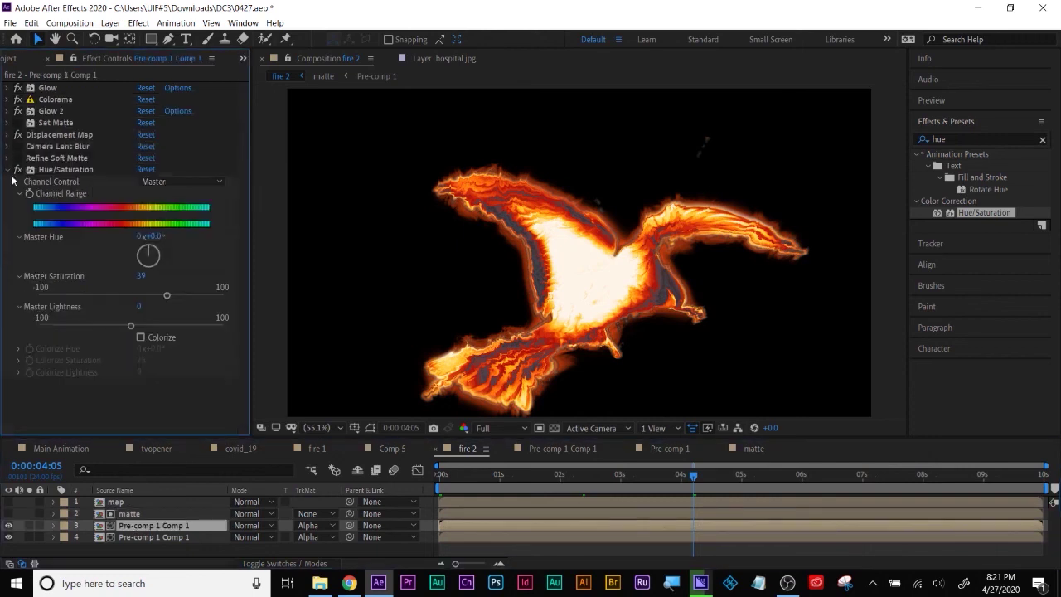
left_click(161, 537)
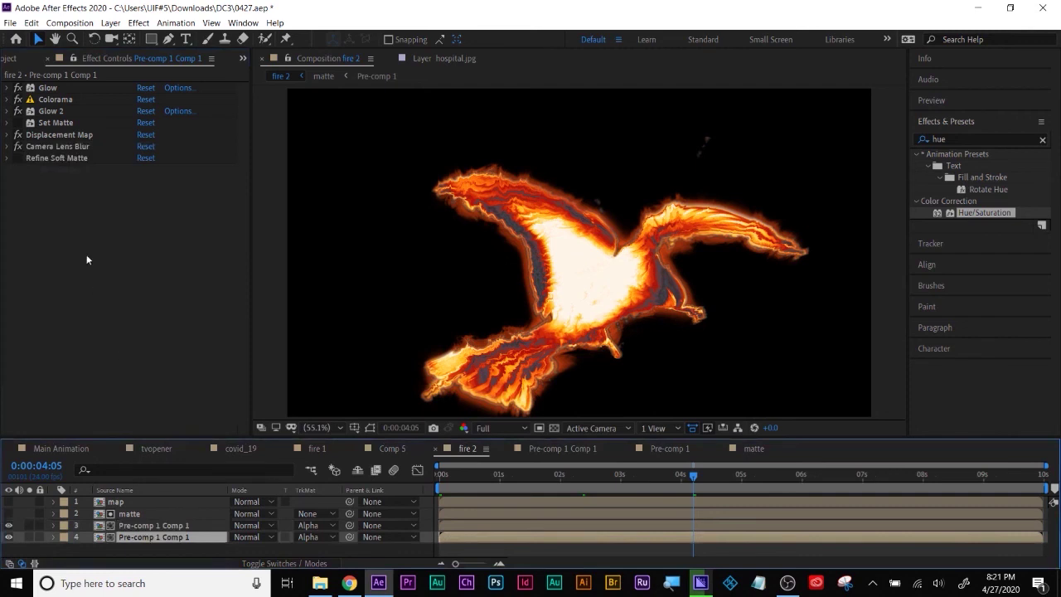
left_click(51, 146)
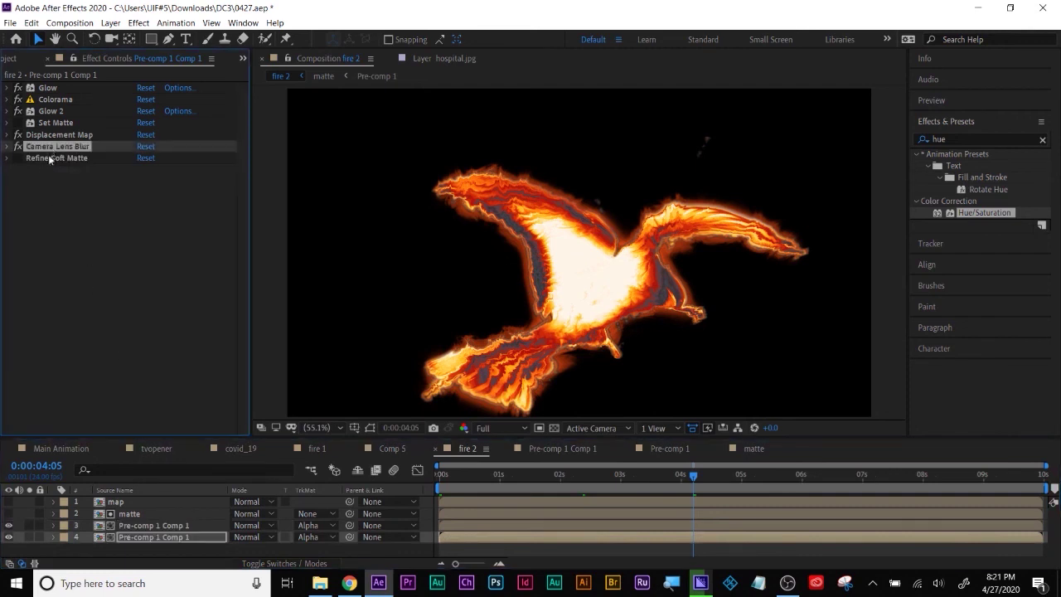
left_click(48, 180)
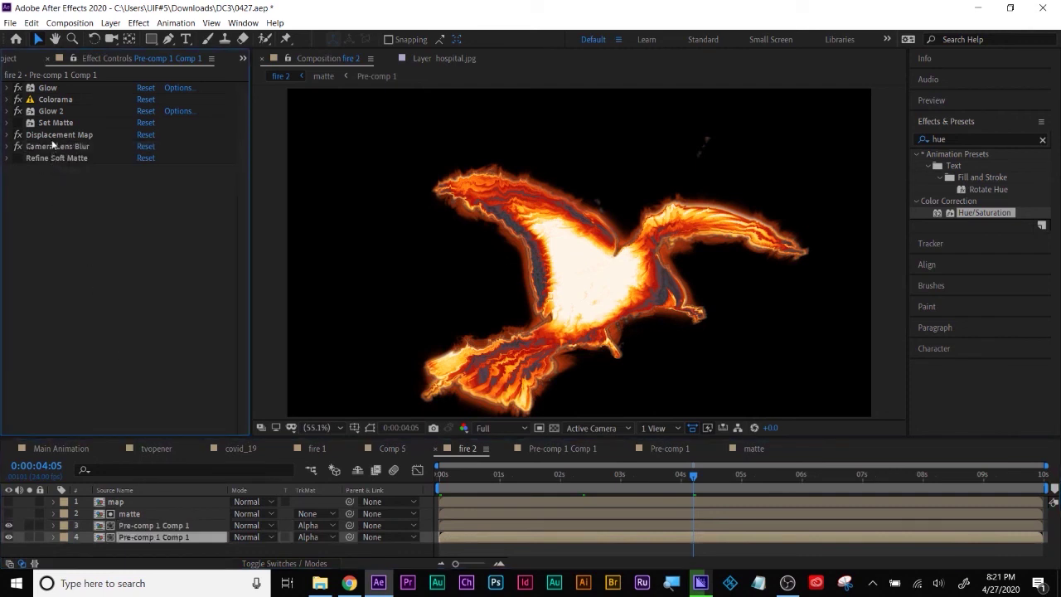
left_click(51, 124)
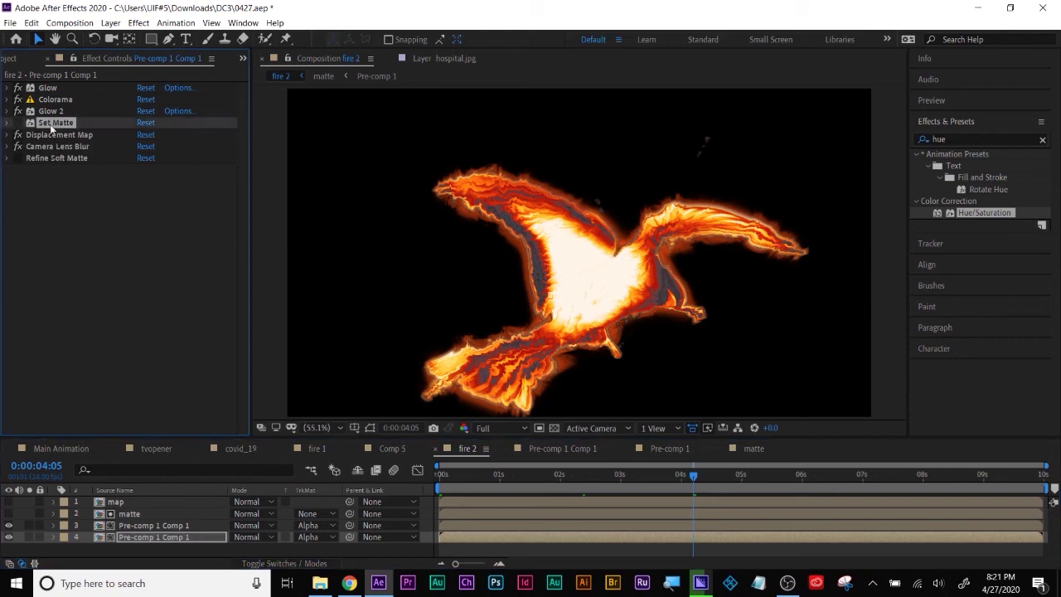
left_click(146, 528)
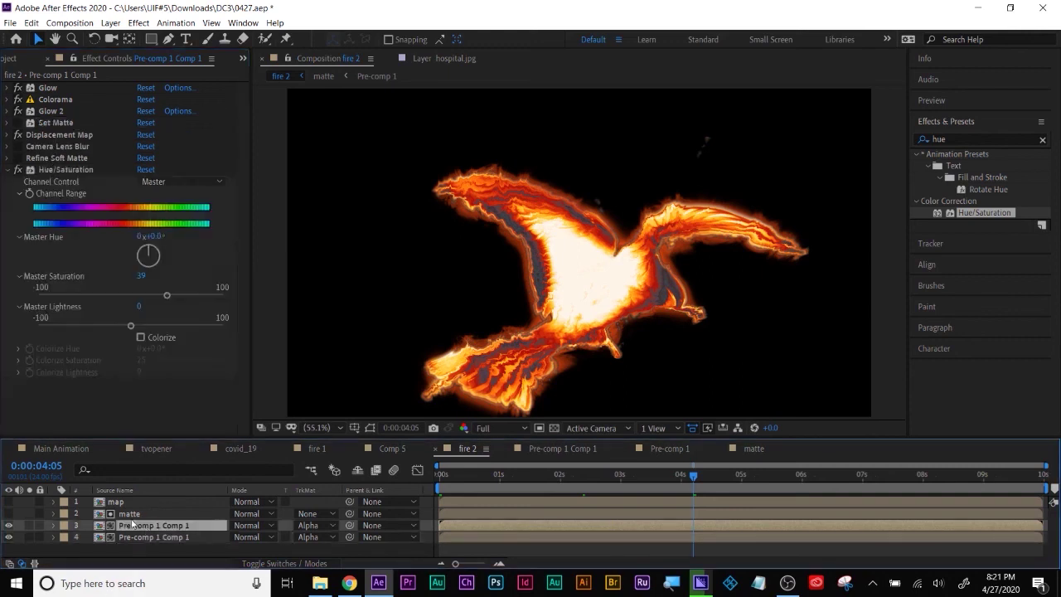
Step: Collapse the Displacement Map and Camera Lens Blur effects on the matte layer
left_click(131, 514)
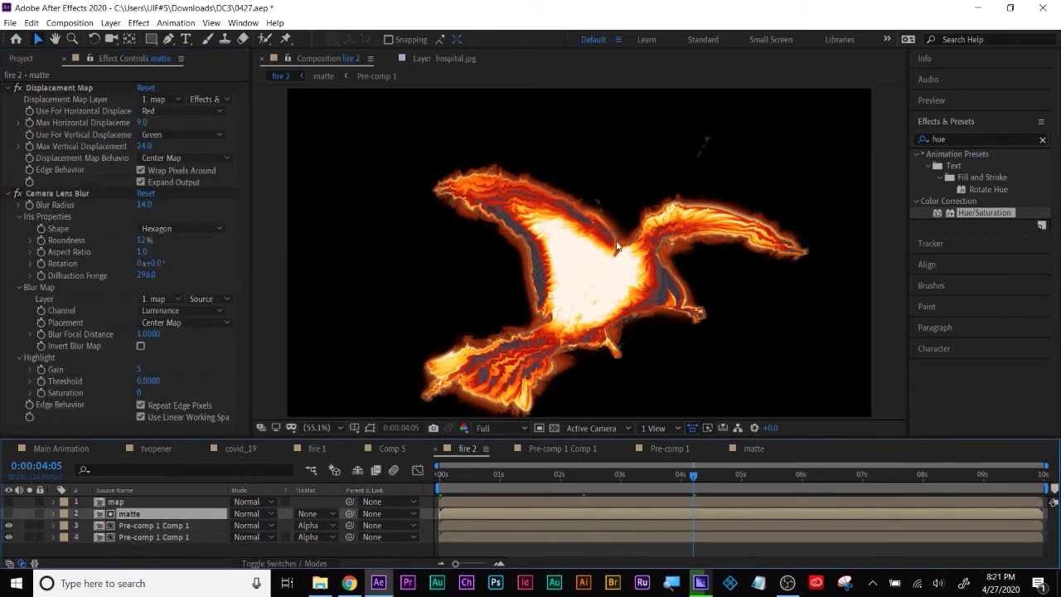
left_click(7, 88)
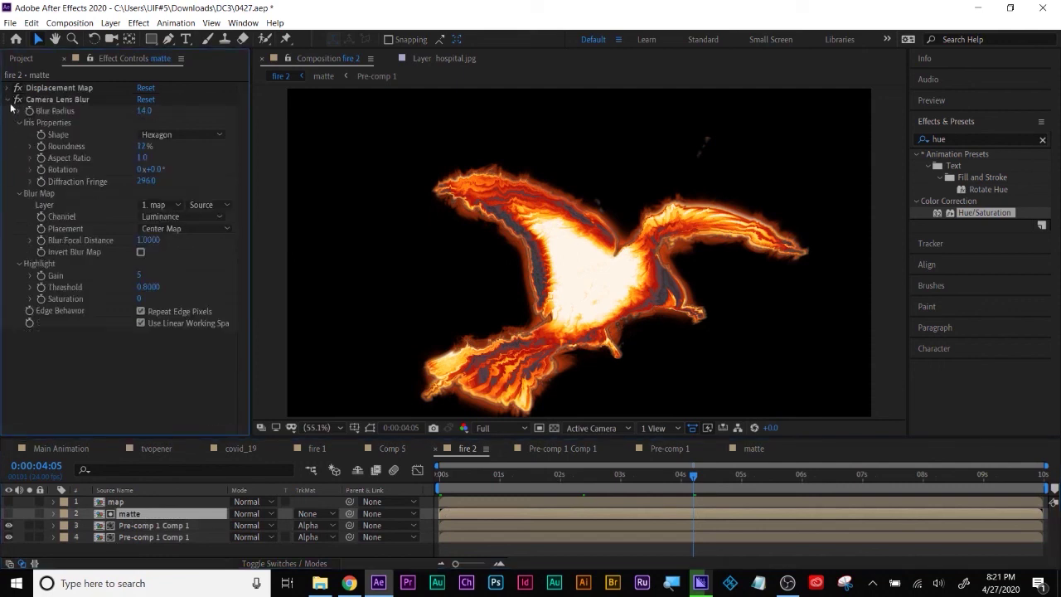
left_click(10, 104)
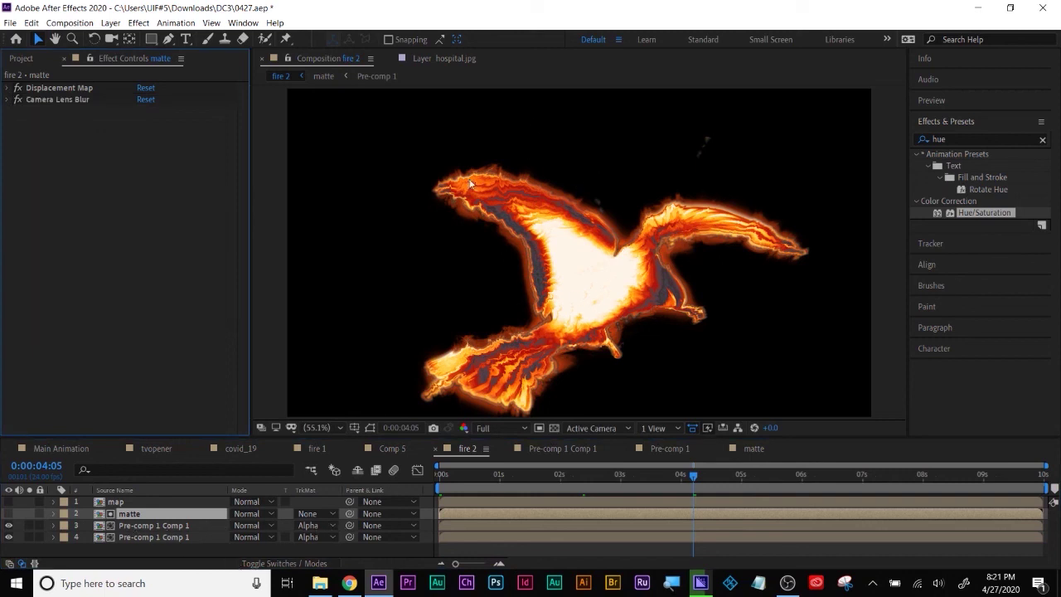
Step: Select the lower Pre-comp 1 Comp 1 layer, go to 0:00:01:09, and switch to Adobe Media Encoder to check the phoenix.mp4 encode
left_click(131, 537)
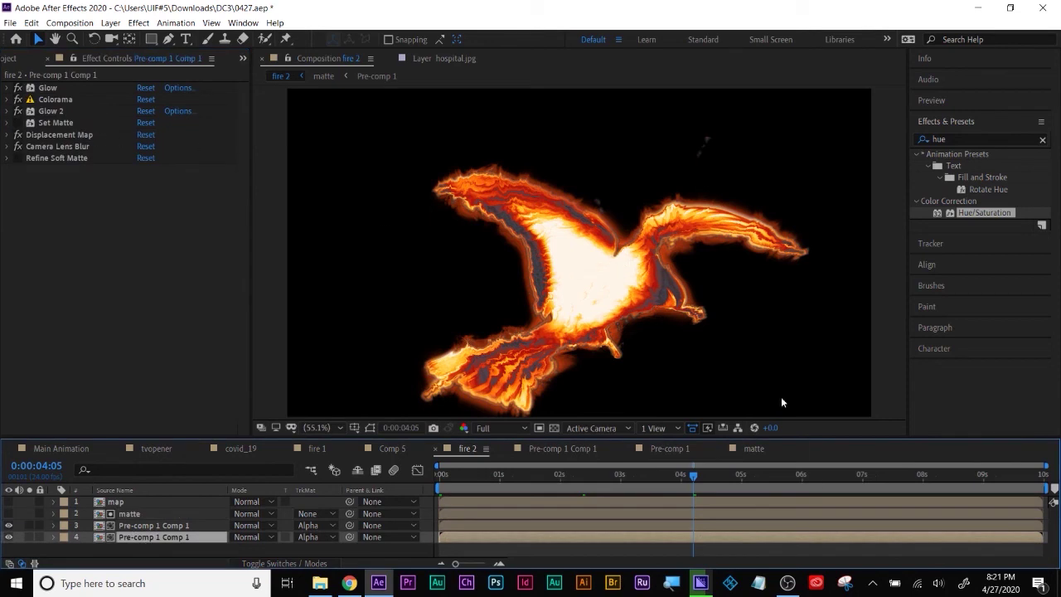
left_click(523, 479)
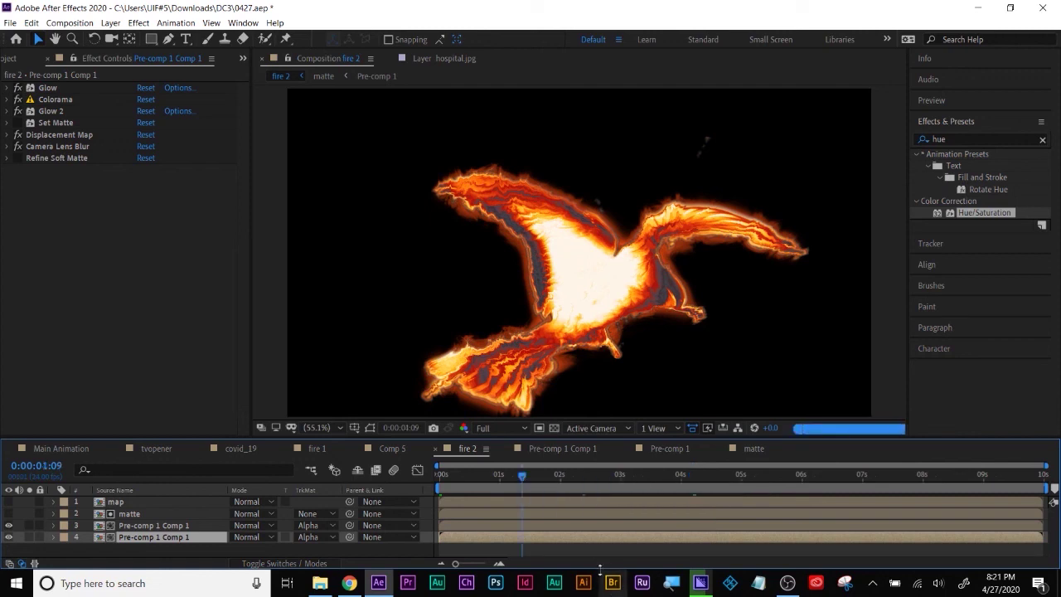
left_click(706, 586)
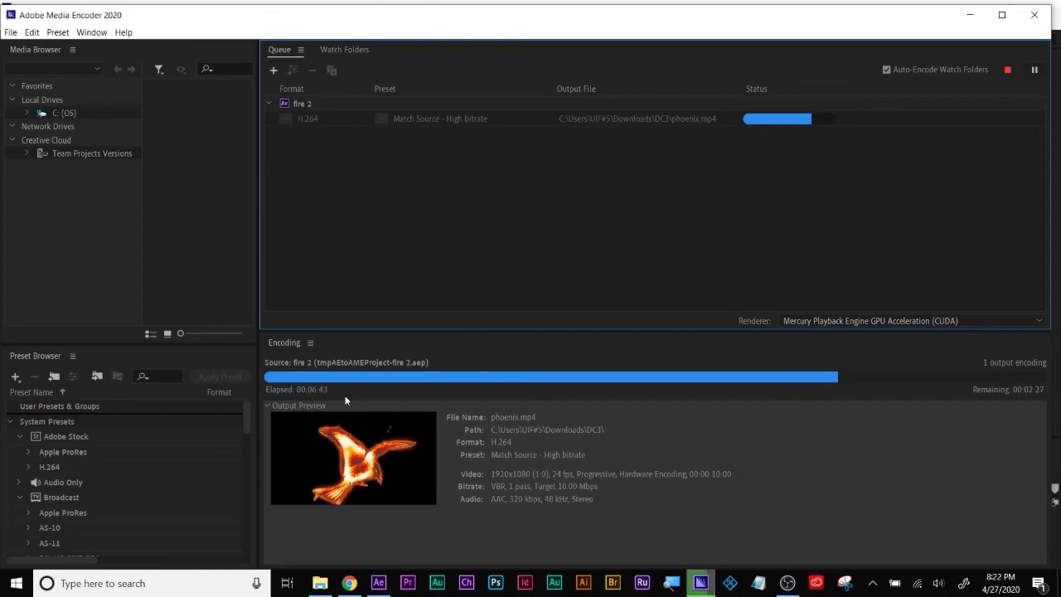
Step: Switch back to After Effects, save the project and bring up the Comp 5 noise map
left_click(379, 582)
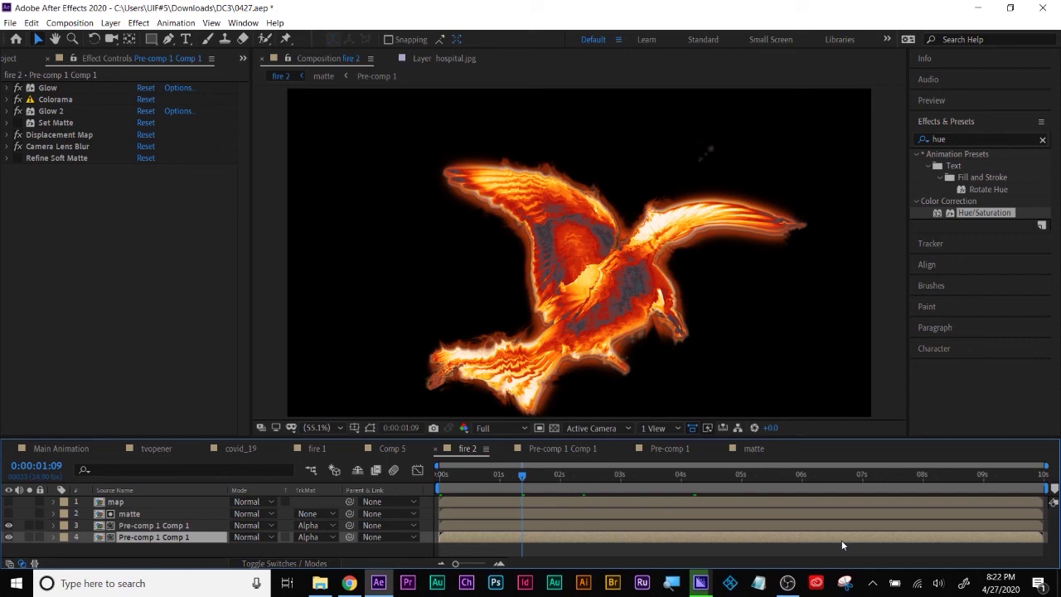
key("ctrl+s")
left_click(394, 454)
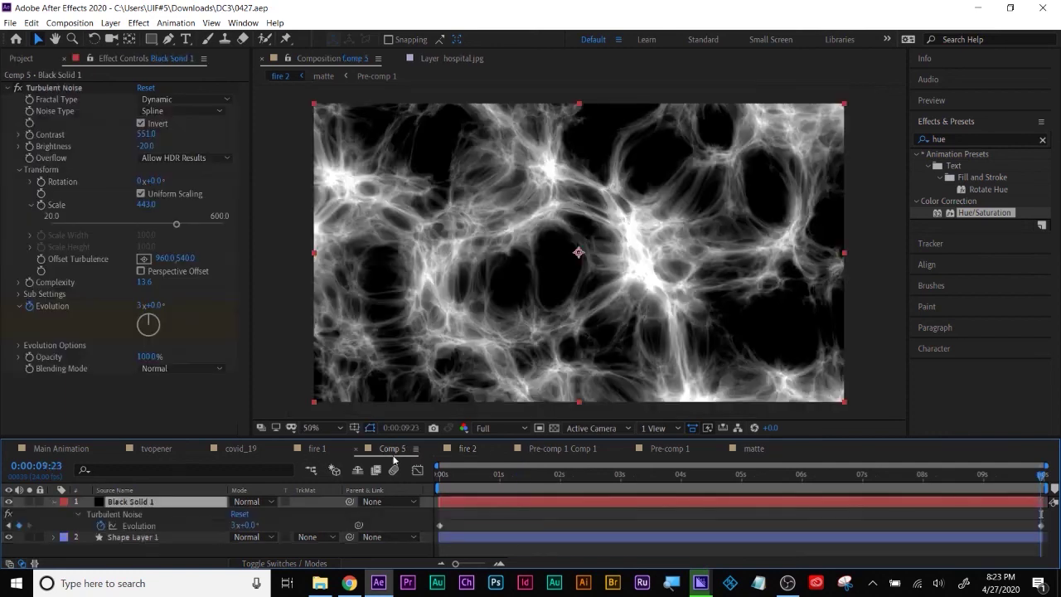
Step: Preview fire 1 through 0:00:02:21, examine the Pre-comp 1 Comp 1 layer's effects and open that nested composition
left_click(315, 448)
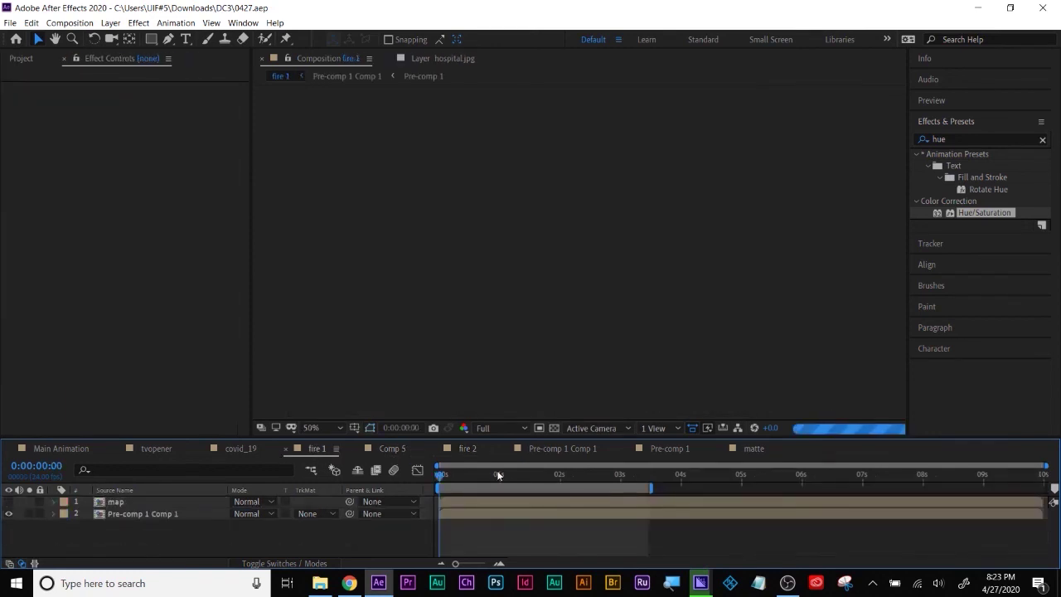
left_click(470, 476)
key("space")
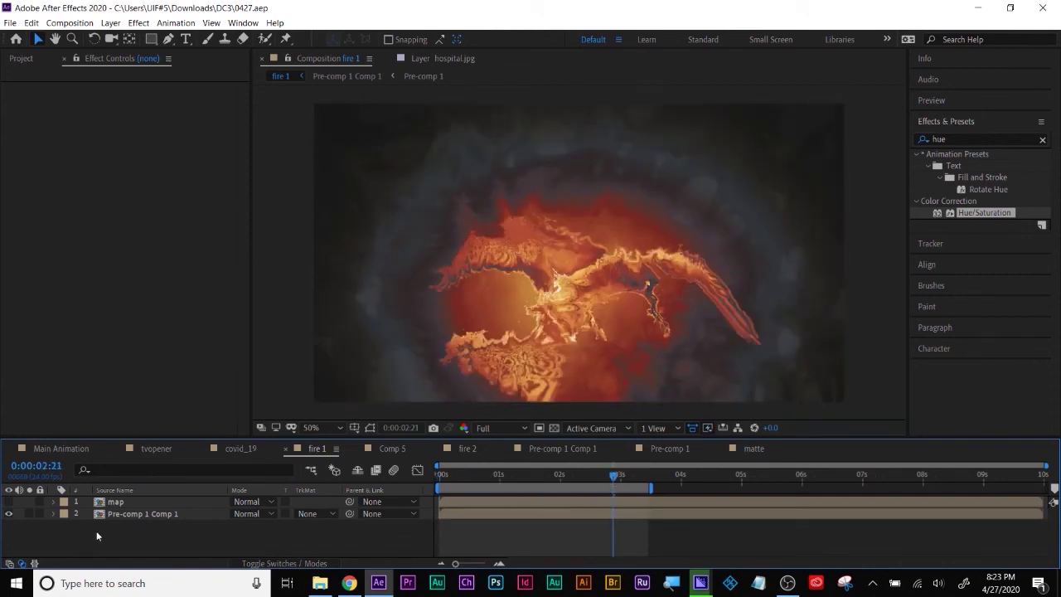
left_click(126, 514)
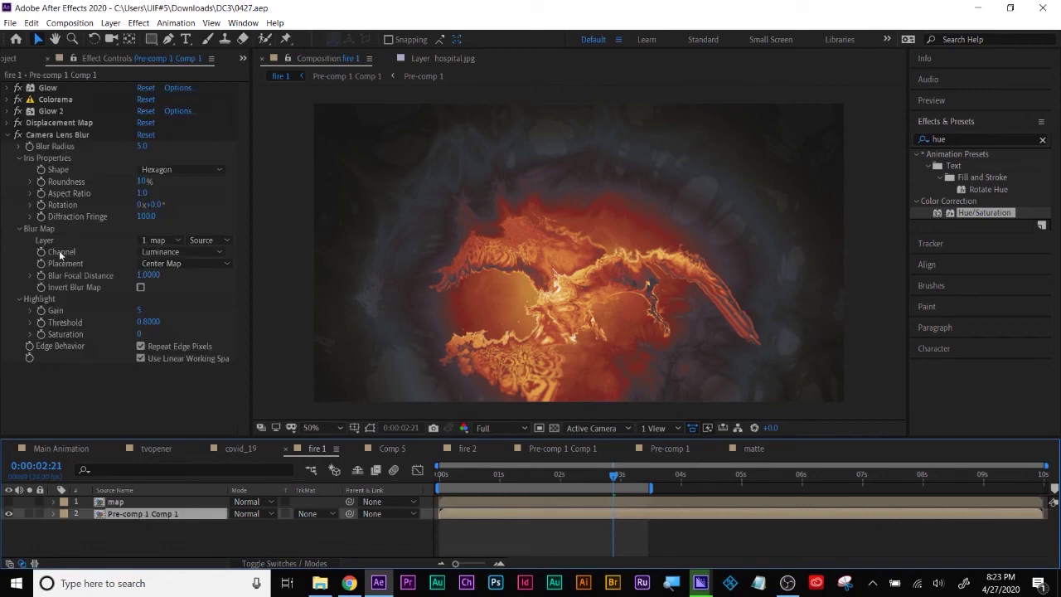
double_click(122, 514)
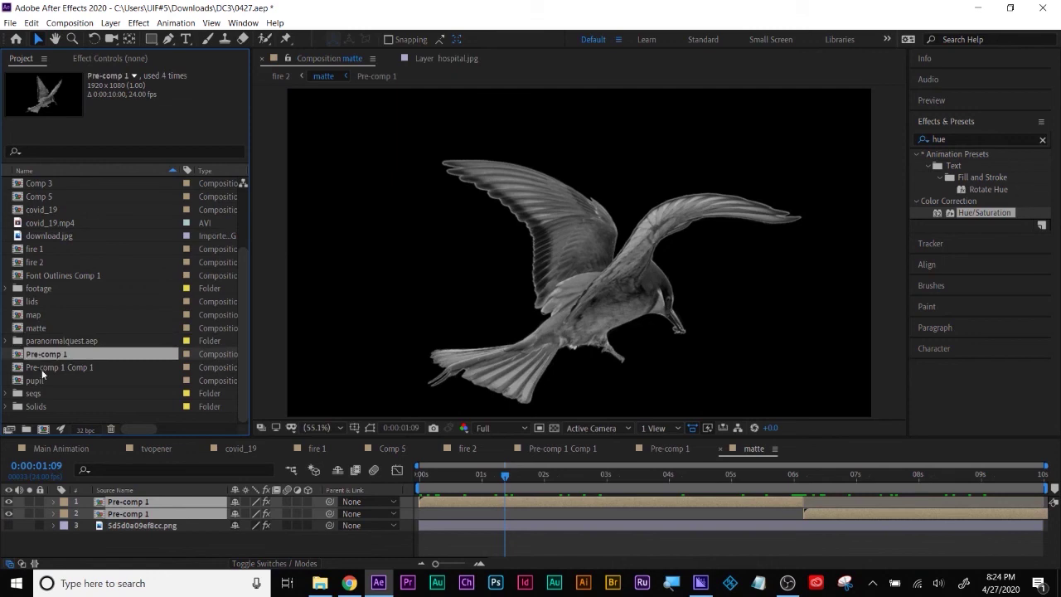
Step: Look through the project's list of compositions and preview the bird's motion in the matte composition
left_click(42, 369)
left_click(34, 383)
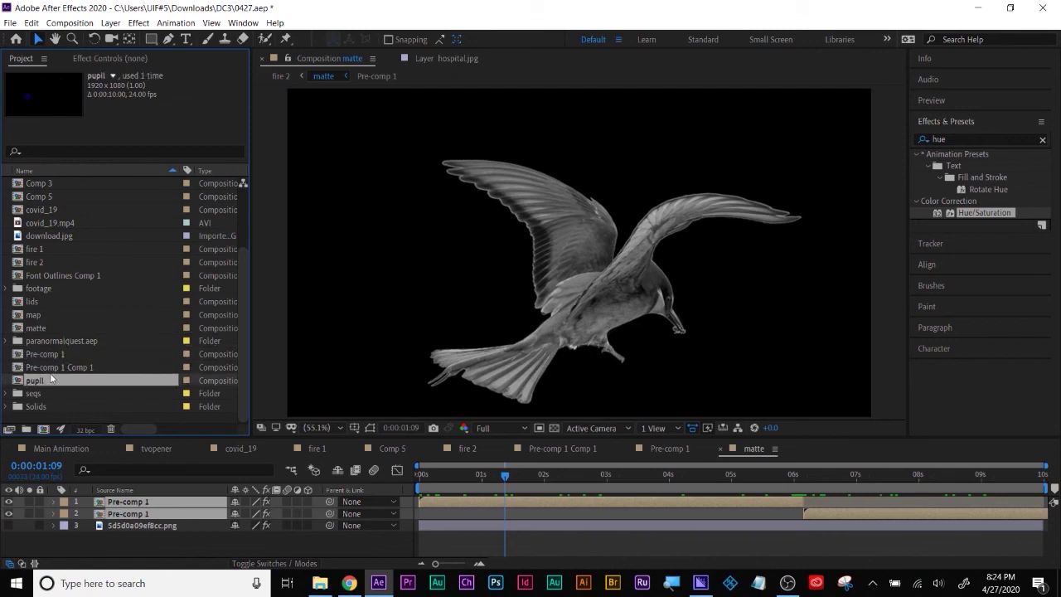
scroll(90, 349, "up", 2)
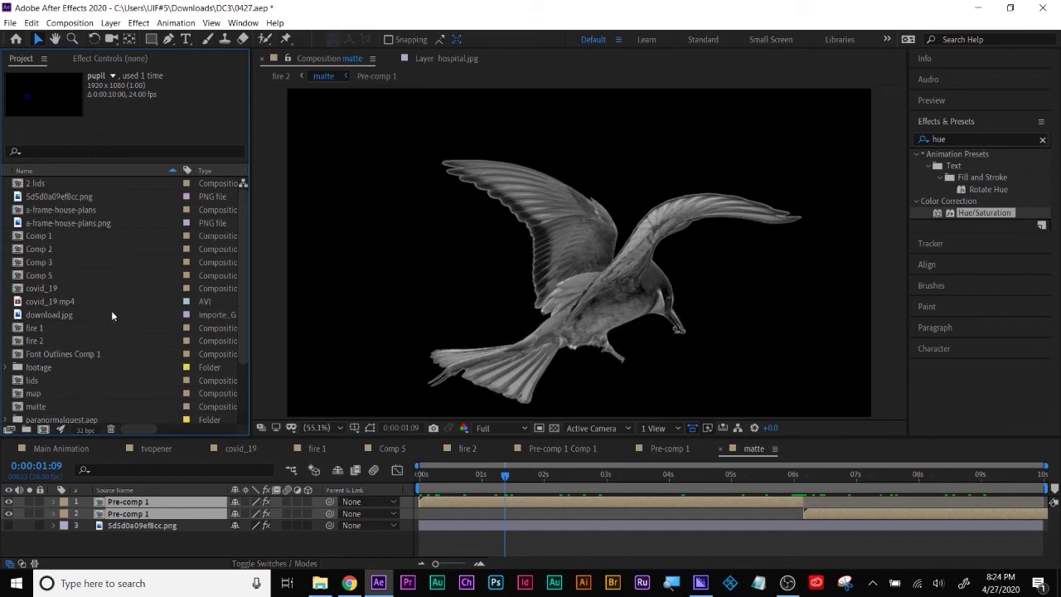
left_click(489, 485)
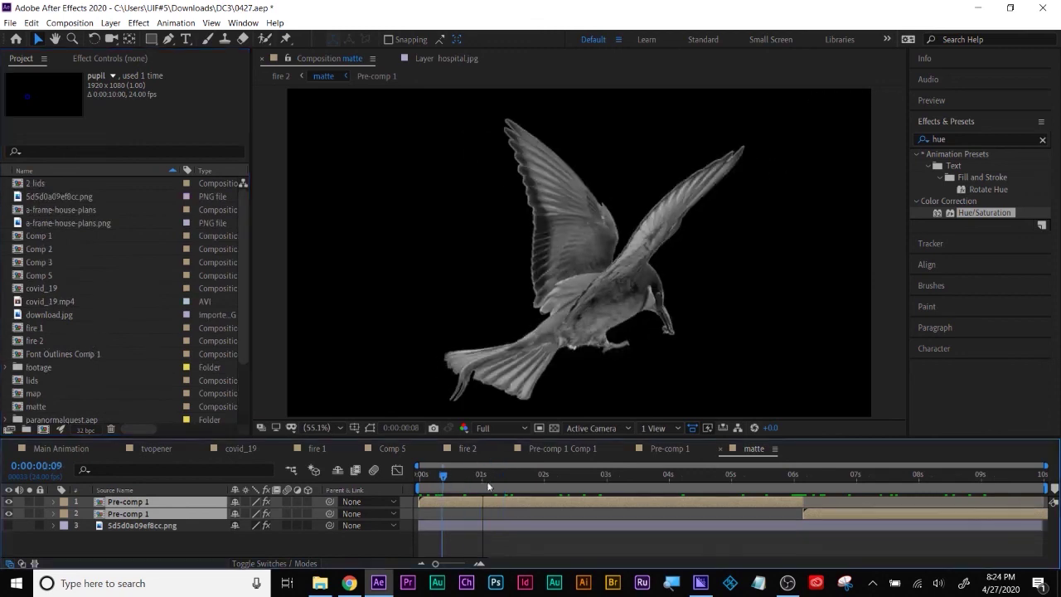
left_click(183, 546)
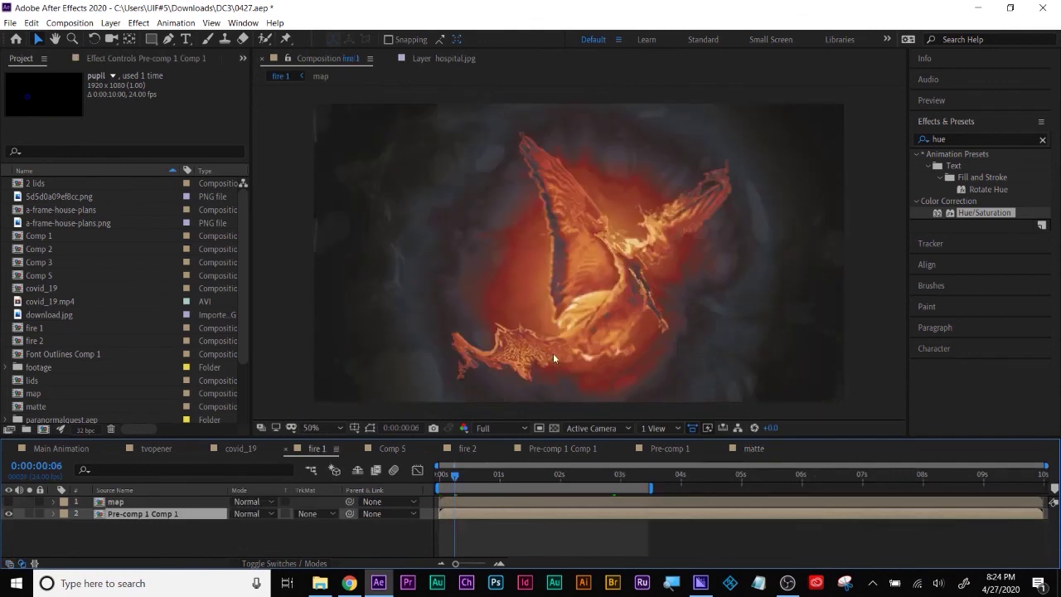
Step: Scrub fire 1 to 0:00:03:06 and show the effect settings of its Pre-comp 1 Comp 1 layer
left_click_drag(502, 478, 635, 479)
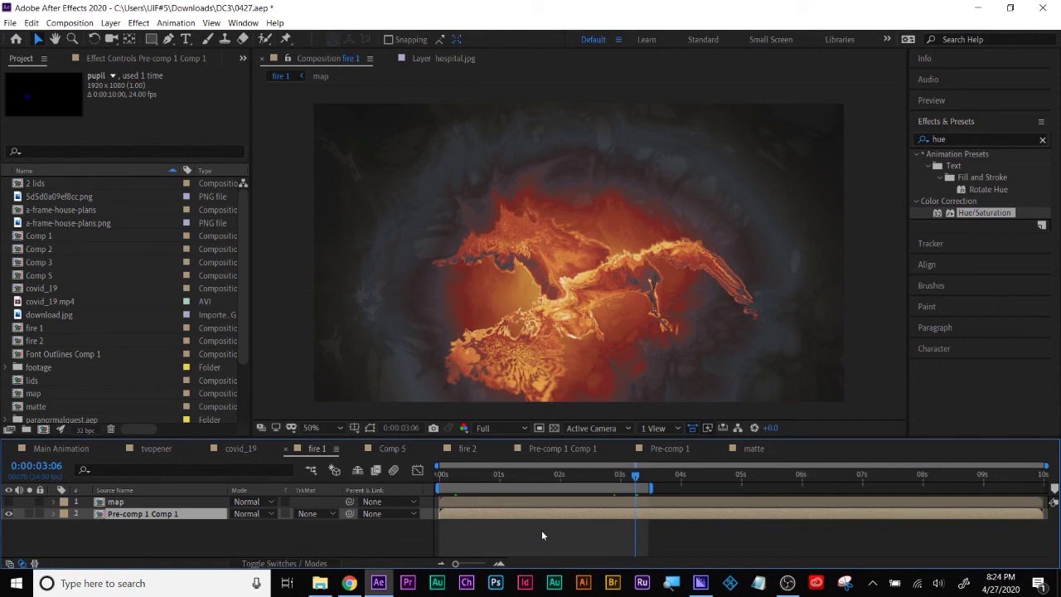
left_click(179, 545)
left_click(146, 514)
left_click(124, 58)
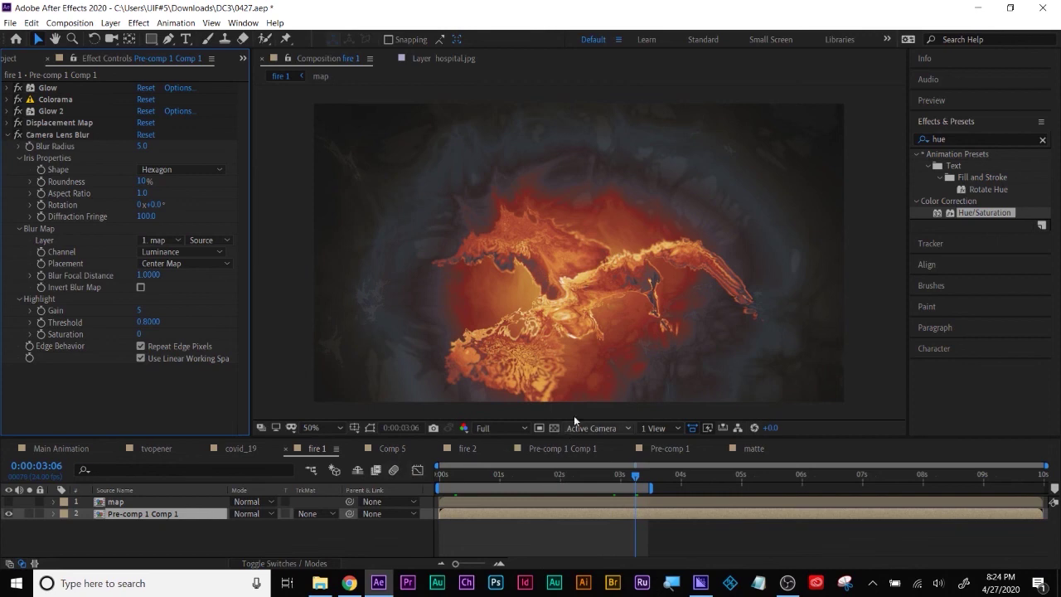
Step: Compare the fire 2 and fire 1 compositions by alternating between them, ending on fire 1
left_click(464, 451)
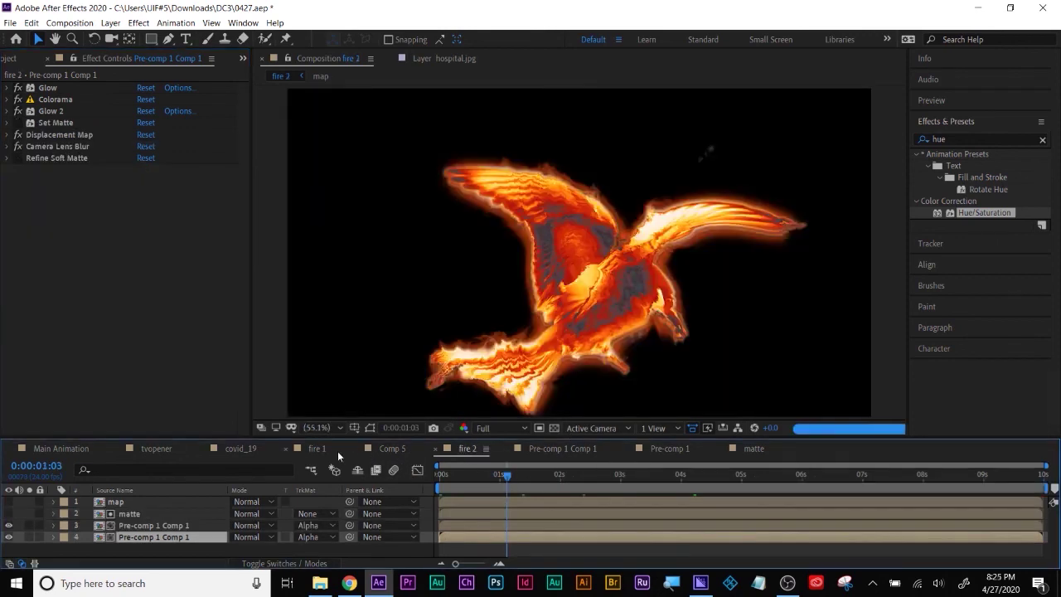
left_click(335, 454)
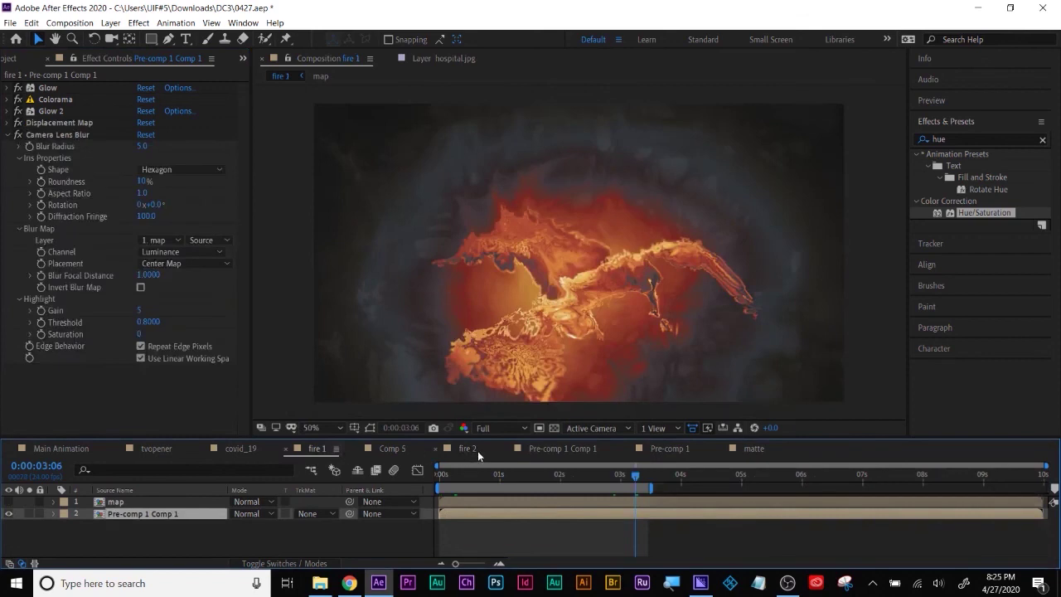
left_click(477, 451)
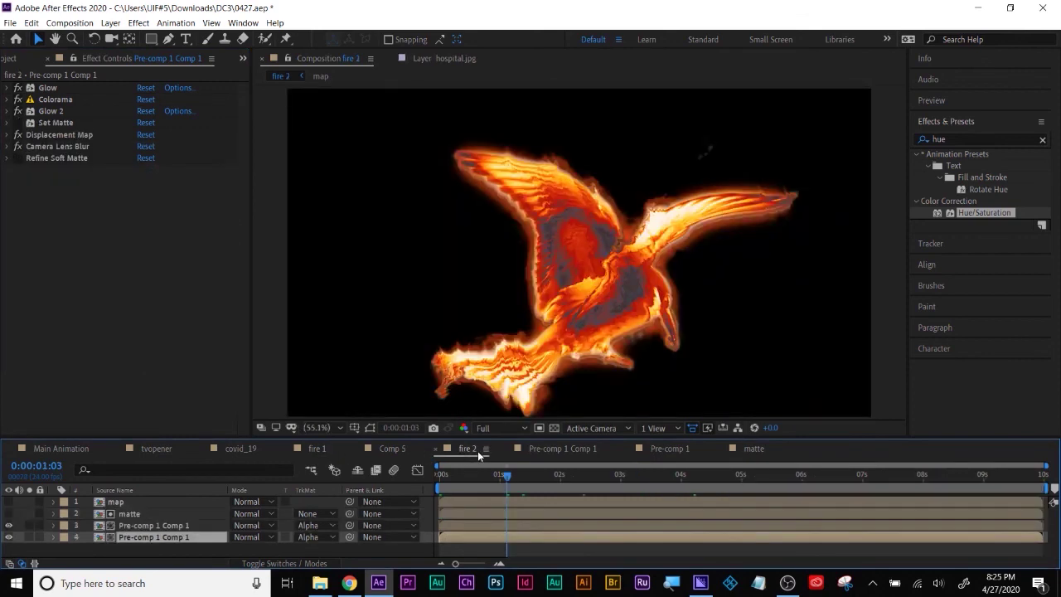
left_click(312, 450)
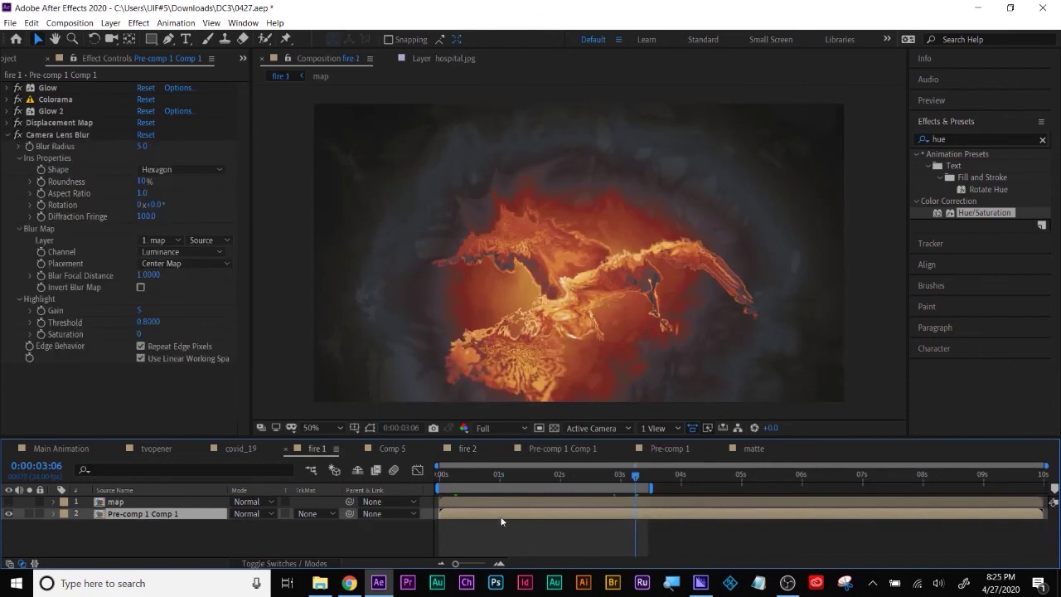
Step: Open Pre-comp 1 Comp 1 from fire 1 and enable CC Plastic and CC Glass on its lower Pre-comp 1 layer
double_click(501, 519)
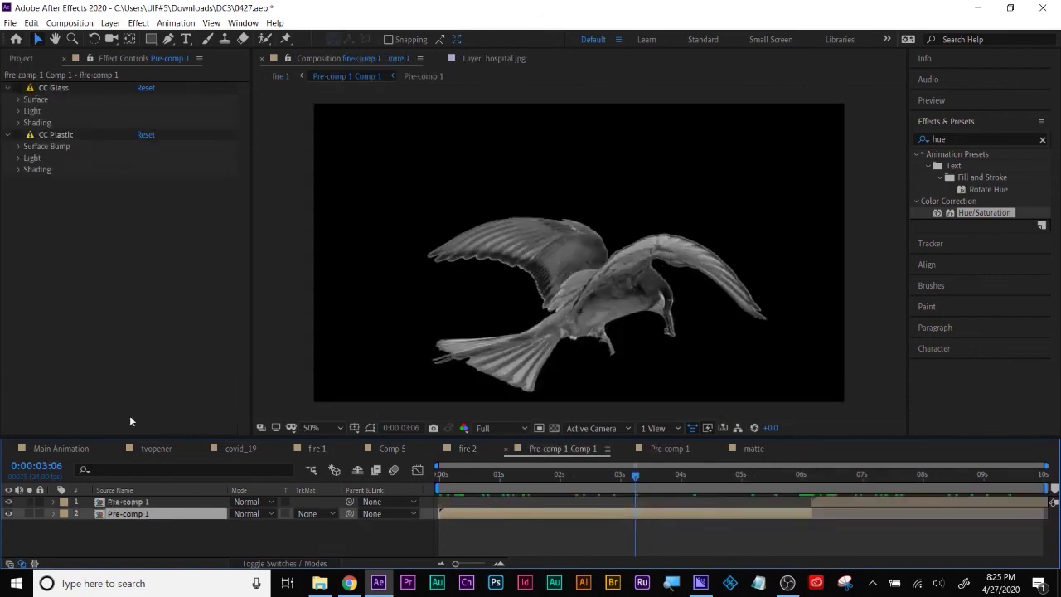
left_click(18, 134)
left_click(20, 88)
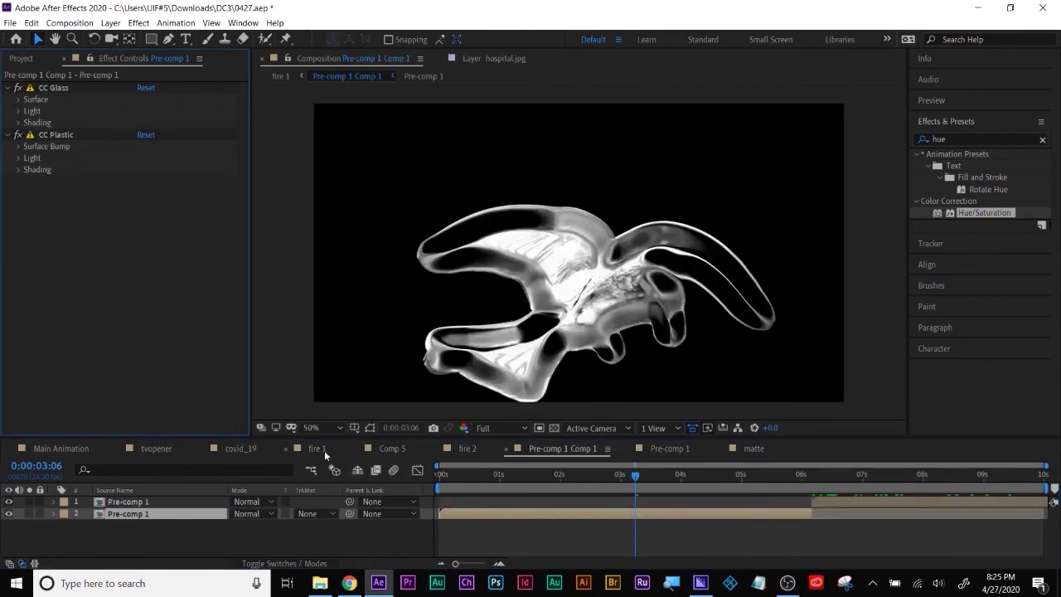
Step: Check the glass and plastic effects' influence on fire 1 at 0:00:00:10, and glance through Comp 5 and covid_19
left_click(315, 448)
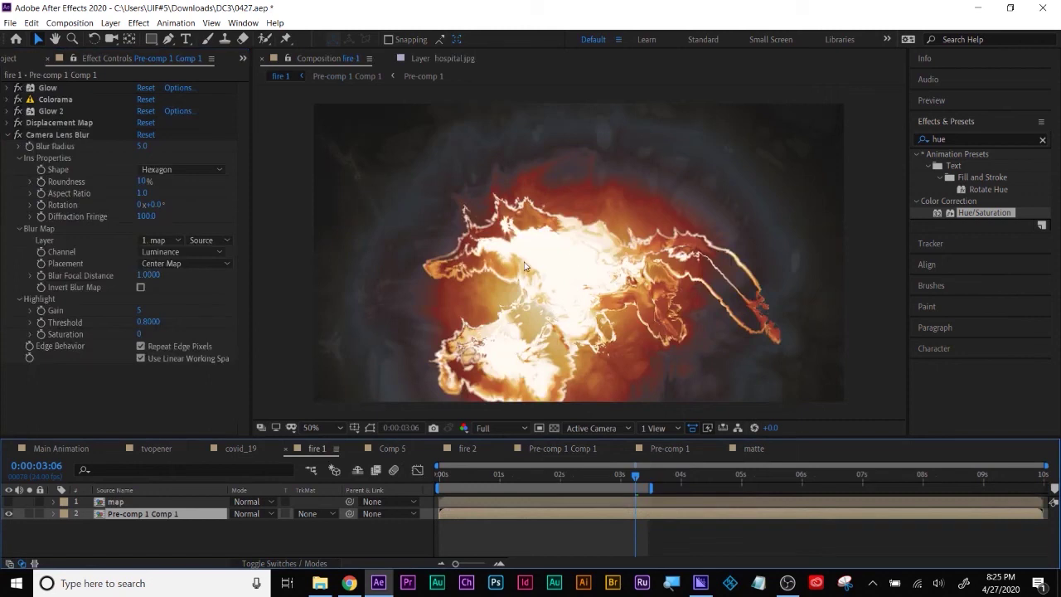
left_click(491, 478)
left_click_drag(491, 483, 466, 484)
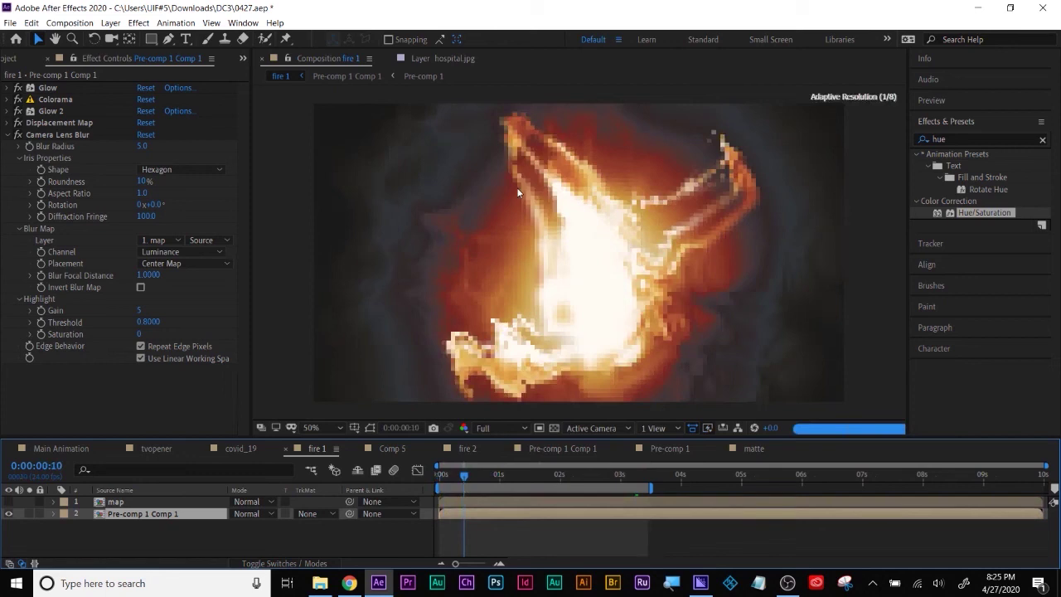
left_click(387, 449)
left_click(309, 453)
left_click(242, 450)
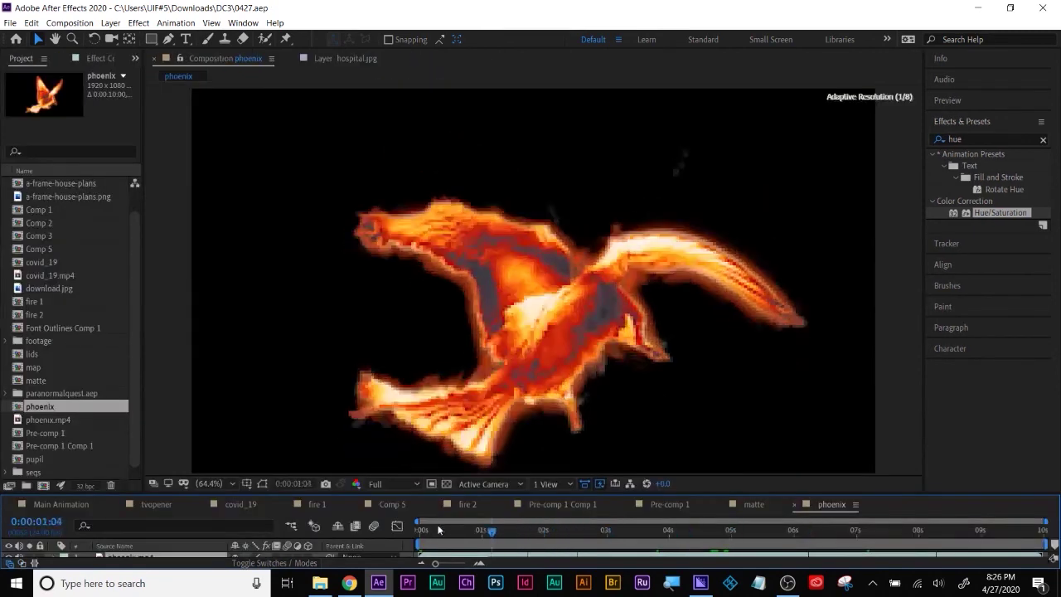
Step: Go to 0:00:01:20 in the phoenix composition and save that frame as Photoshop layers under the name phoenix
left_click_drag(440, 529, 529, 515)
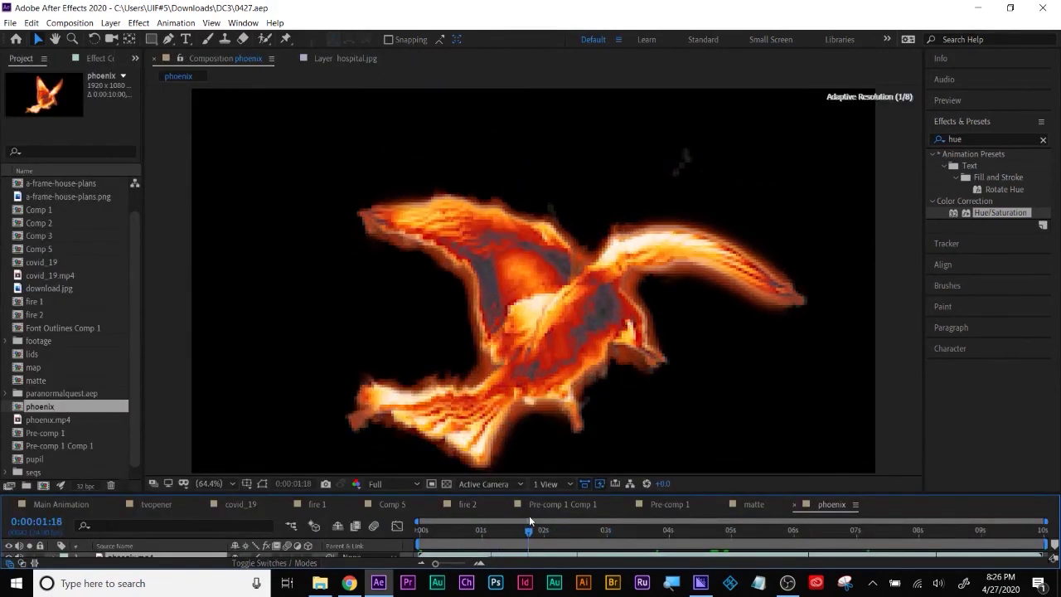
left_click(70, 23)
mouse_move(106, 170)
left_click(351, 187)
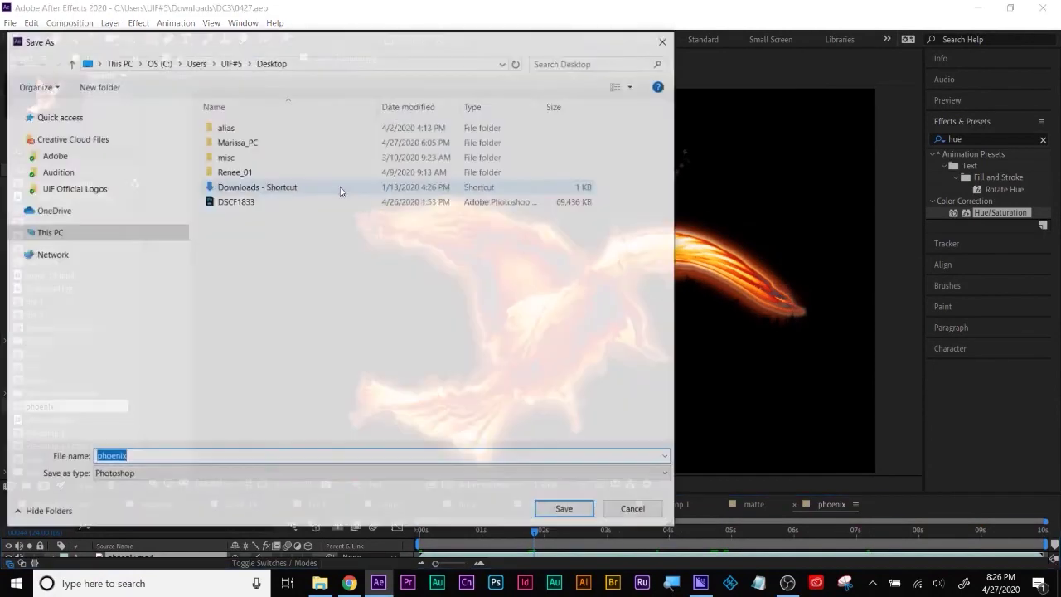
key("Return")
Step: Add the phoenix composition's frame at 0:00:01:20 to the render queue as a single-frame file
left_click(69, 23)
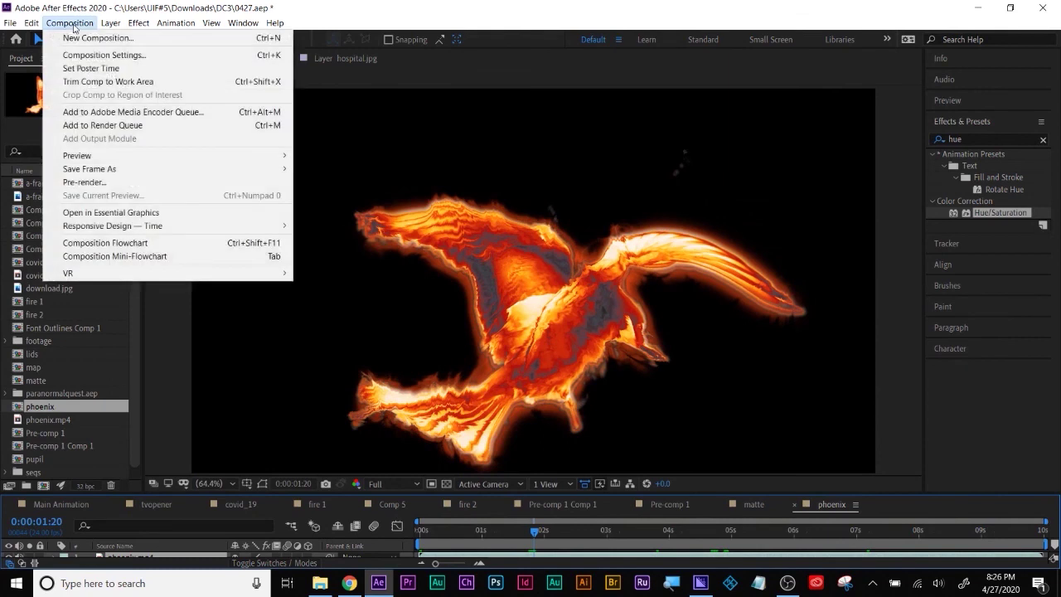
mouse_move(94, 171)
left_click(362, 170)
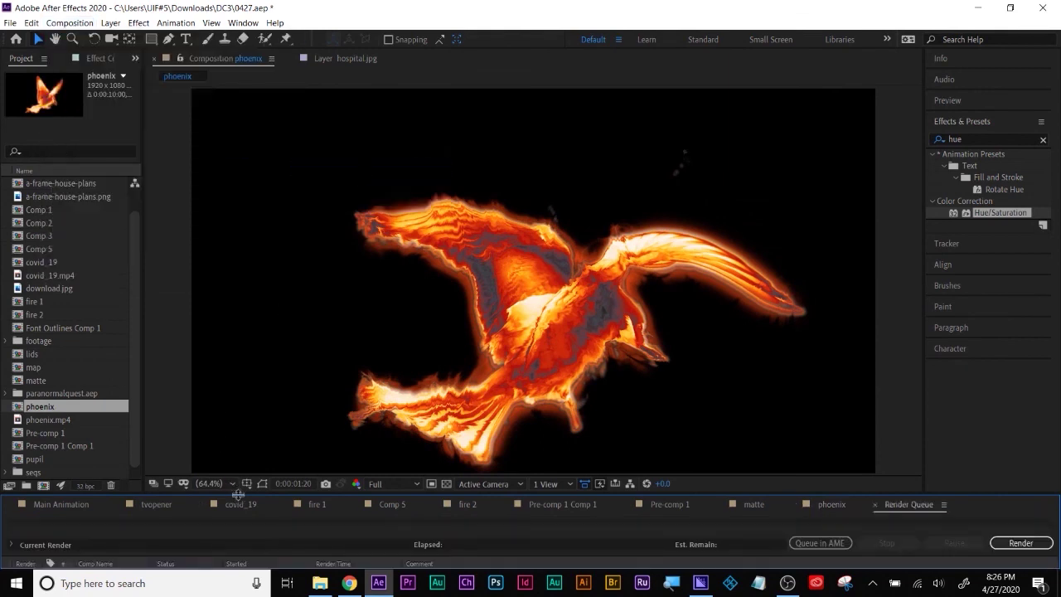
Step: Enlarge the render queue area and set the queued frame's output format to JPEG Sequence
left_click_drag(232, 493, 241, 373)
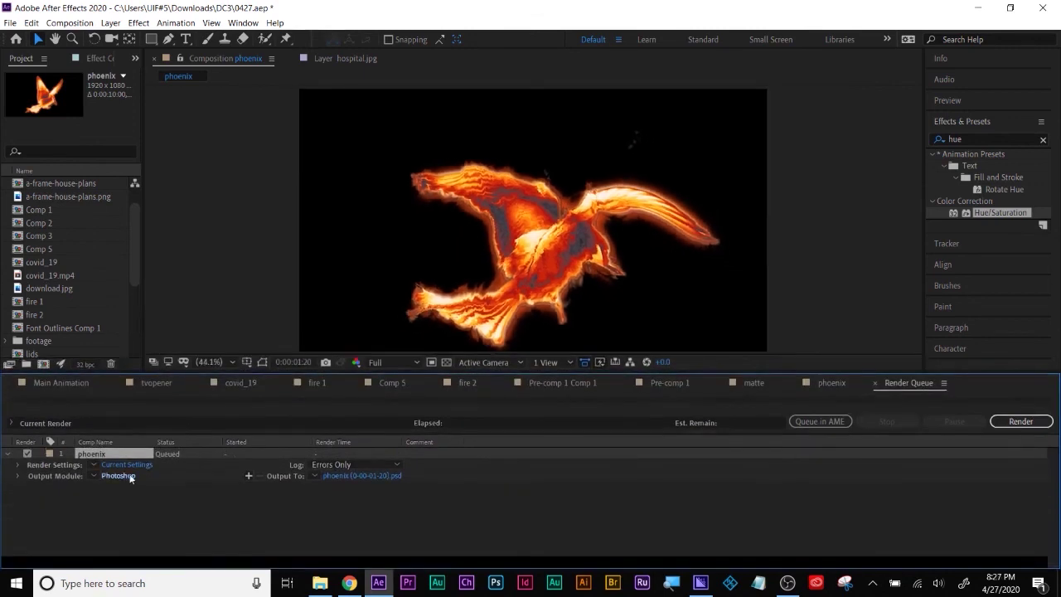
left_click(118, 476)
left_click(471, 111)
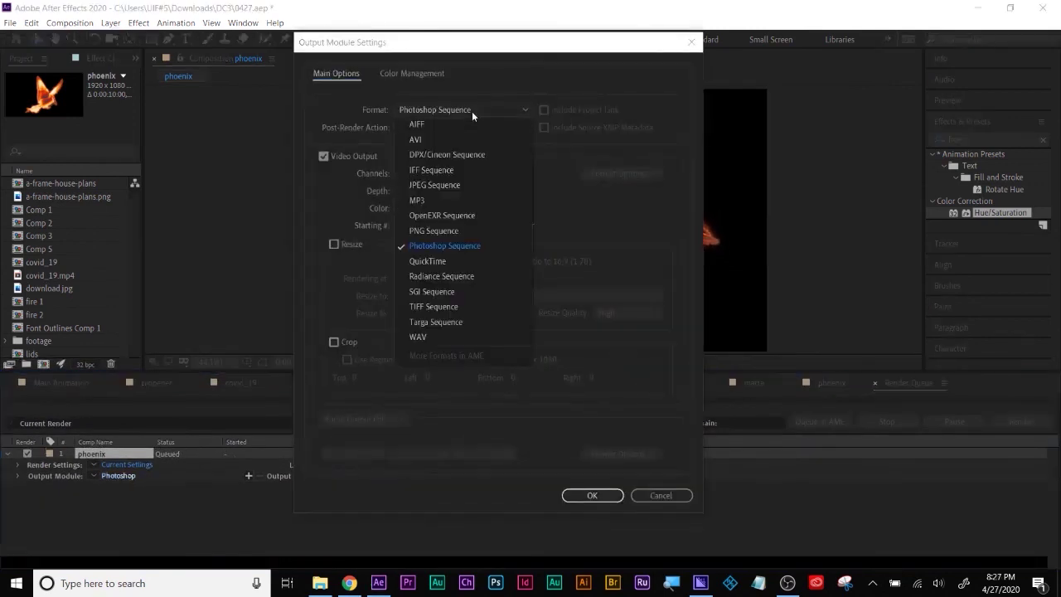
left_click(451, 184)
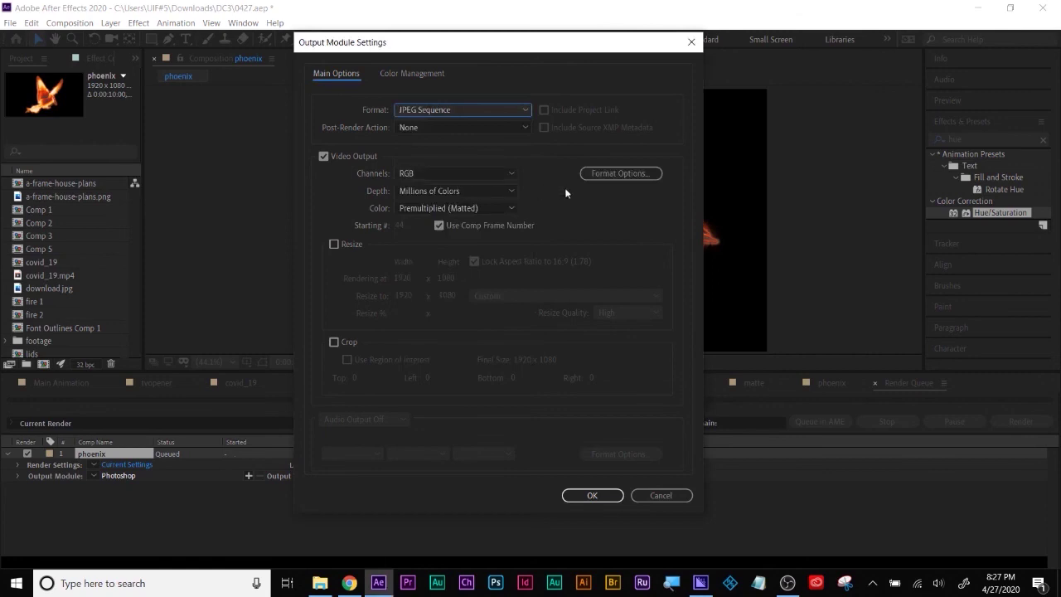
left_click(592, 495)
Step: Set the output file to TN0427 on the Desktop and render the phoenix frame
left_click(358, 478)
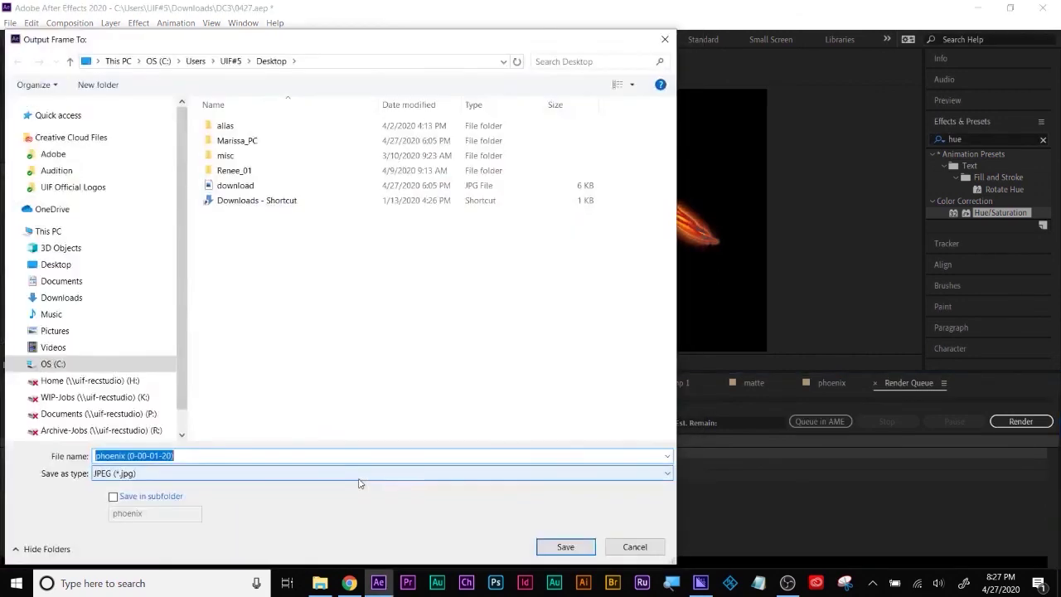
type("TN0427")
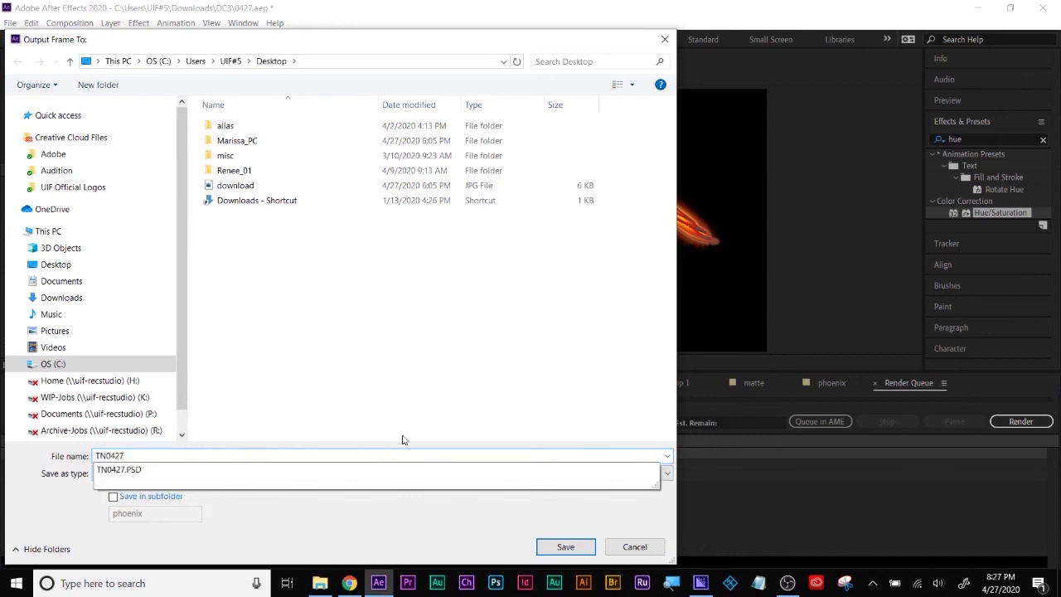
left_click(407, 387)
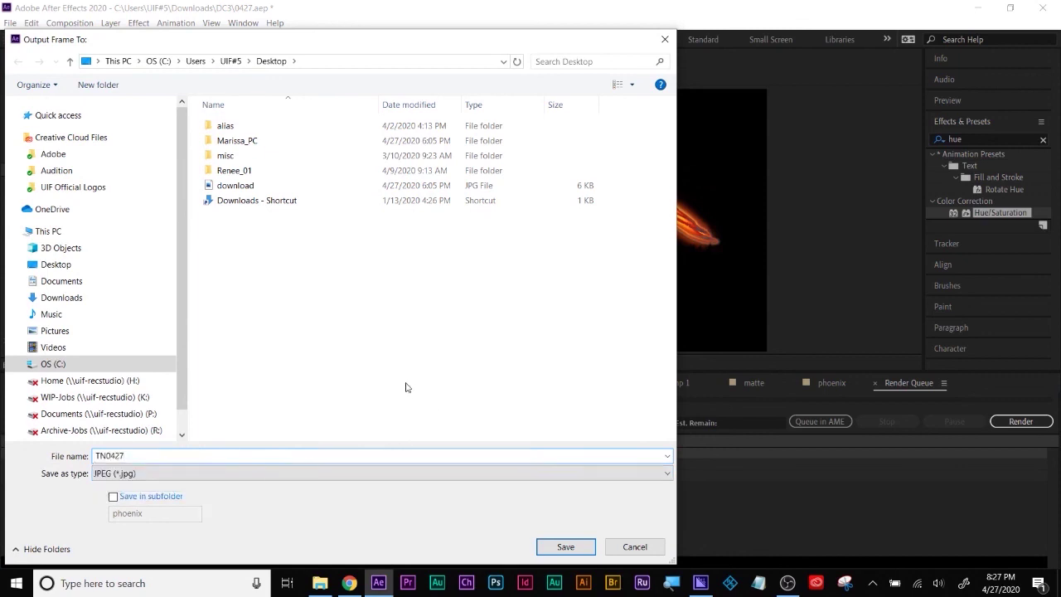
left_click(565, 547)
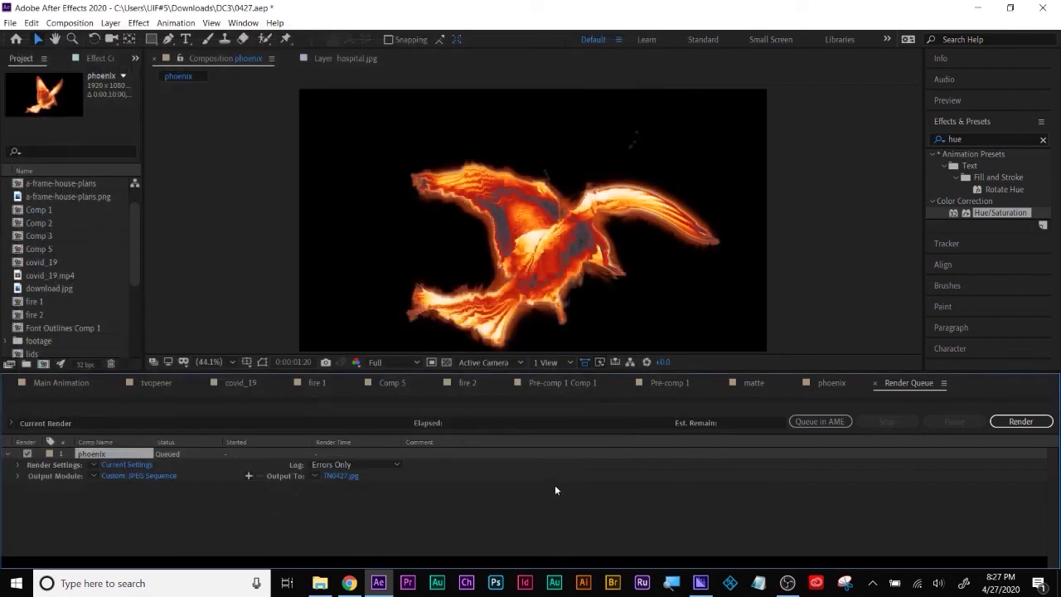
left_click(1020, 422)
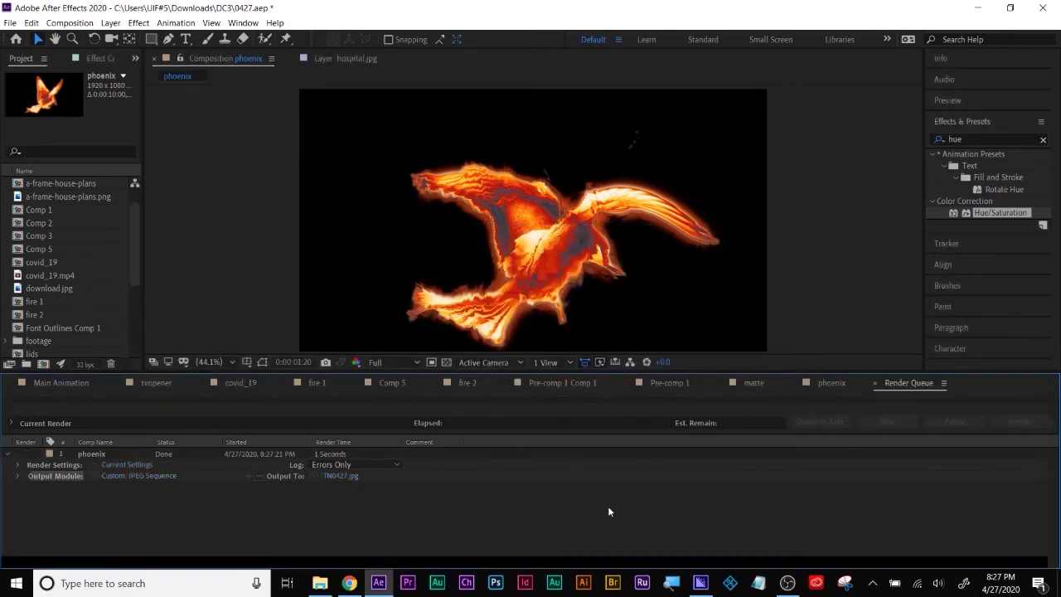
Step: Delete the finished phoenix item from the render queue and close the queue
left_click(93, 454)
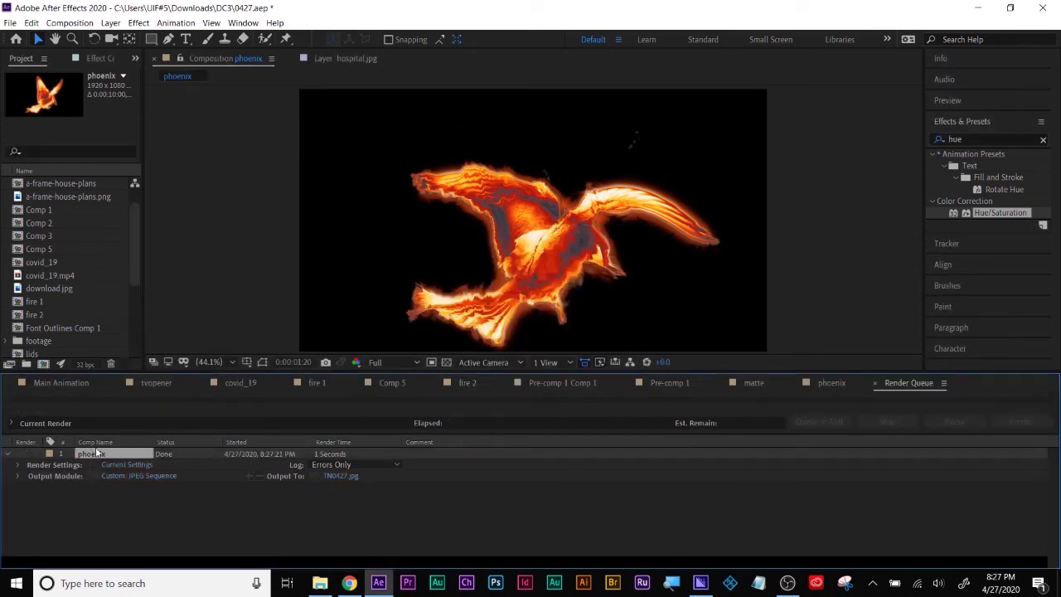
key("Delete")
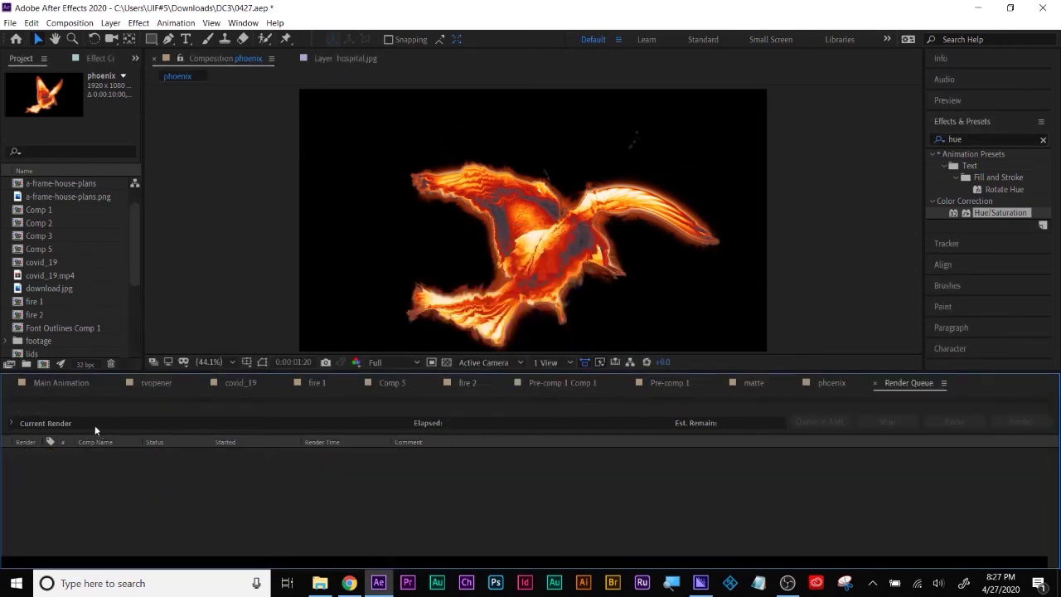
left_click(874, 383)
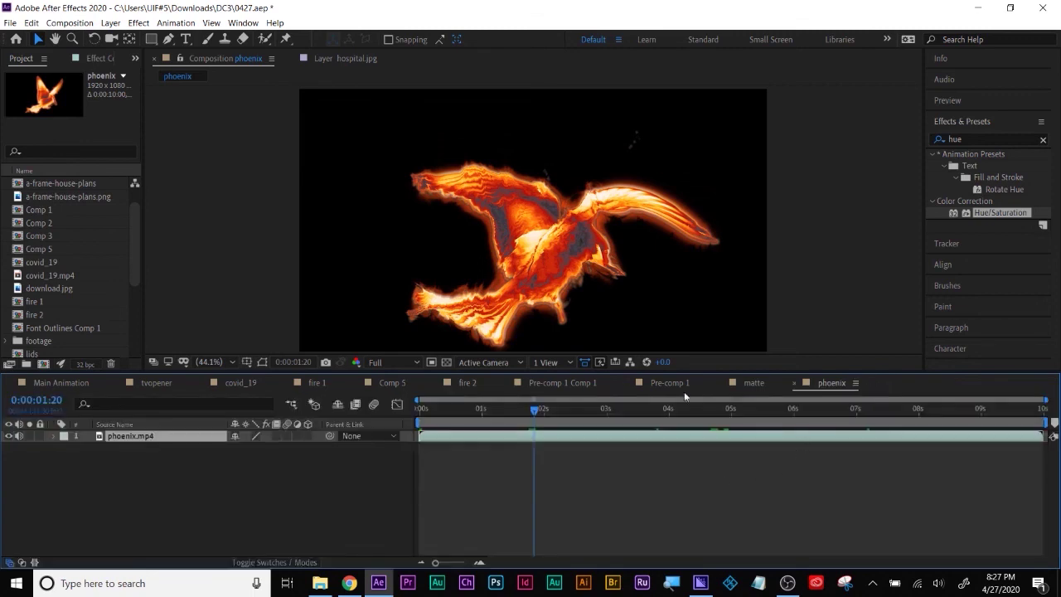
Step: Enlarge the phoenix composition's preview area and play the animation from the start
left_click_drag(696, 372, 377, 511)
key("space")
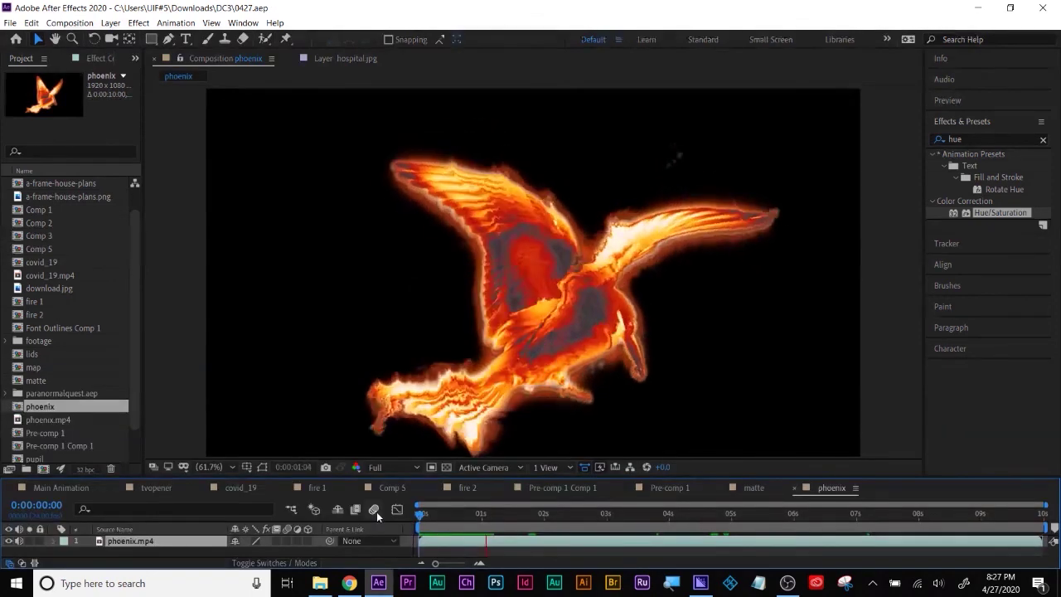